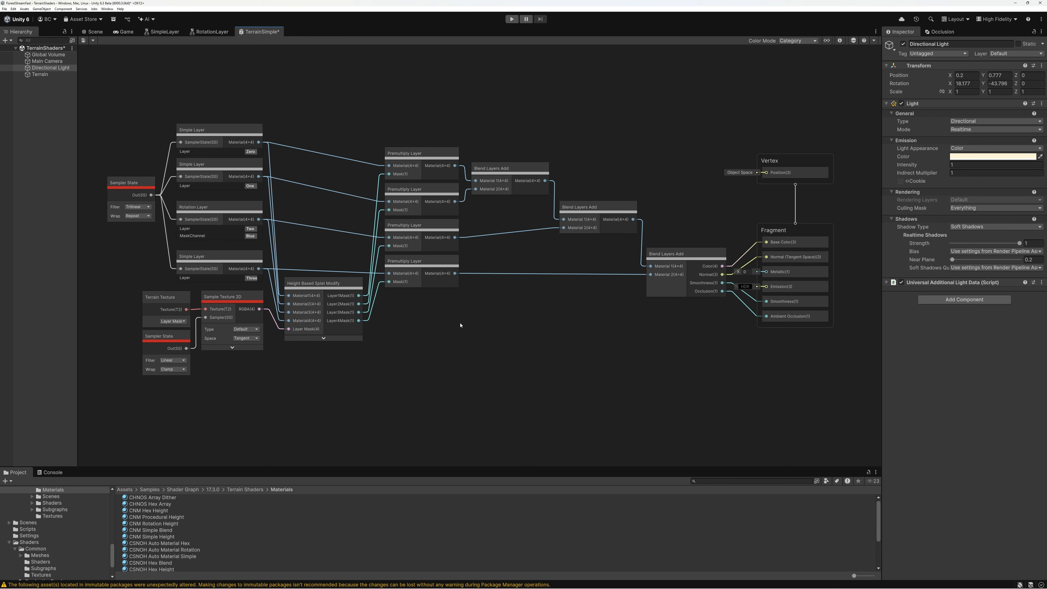
Examine the Simple Layer and Rotation Layer nodes and the layer mask's Sample Texture 2D node in the TerrainSimple graph
click(234, 136)
click(220, 169)
click(214, 213)
click(212, 258)
click(207, 204)
scroll(206, 206, up, 6)
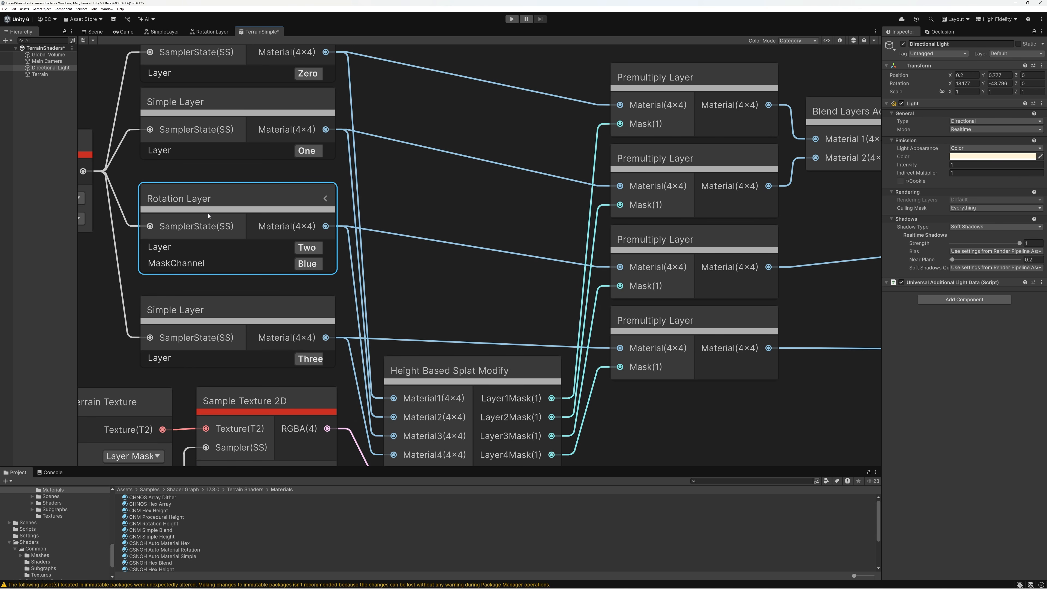
scroll(208, 216, down, 4)
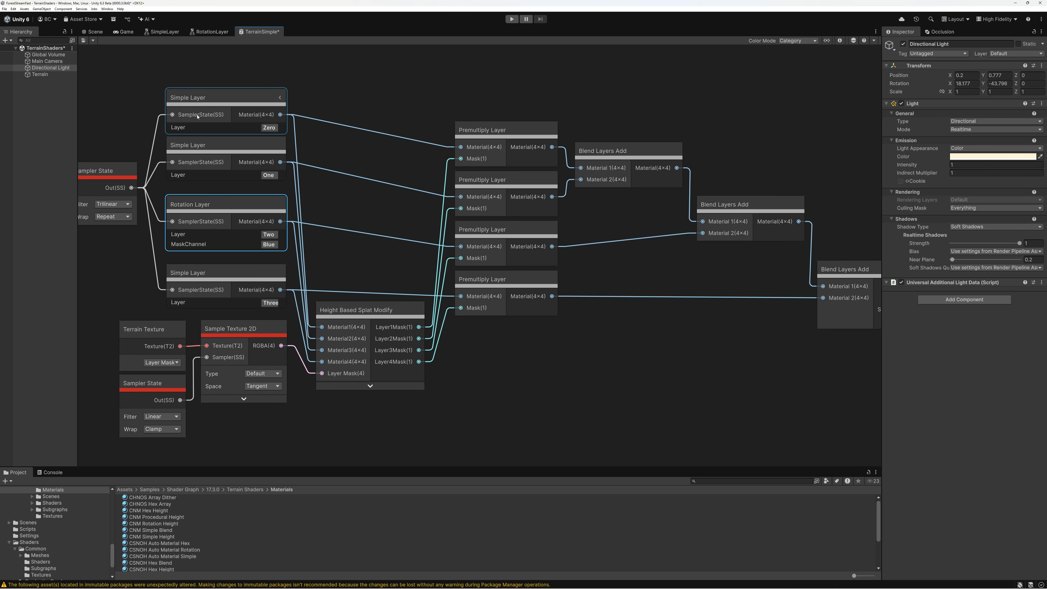
click(210, 110)
click(215, 156)
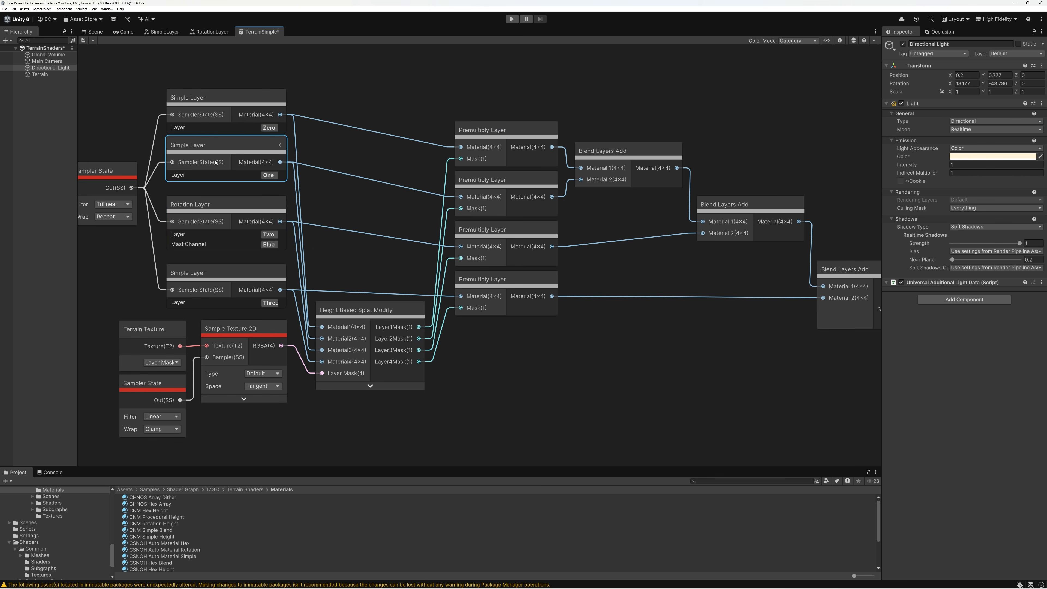
click(219, 211)
click(218, 275)
click(221, 332)
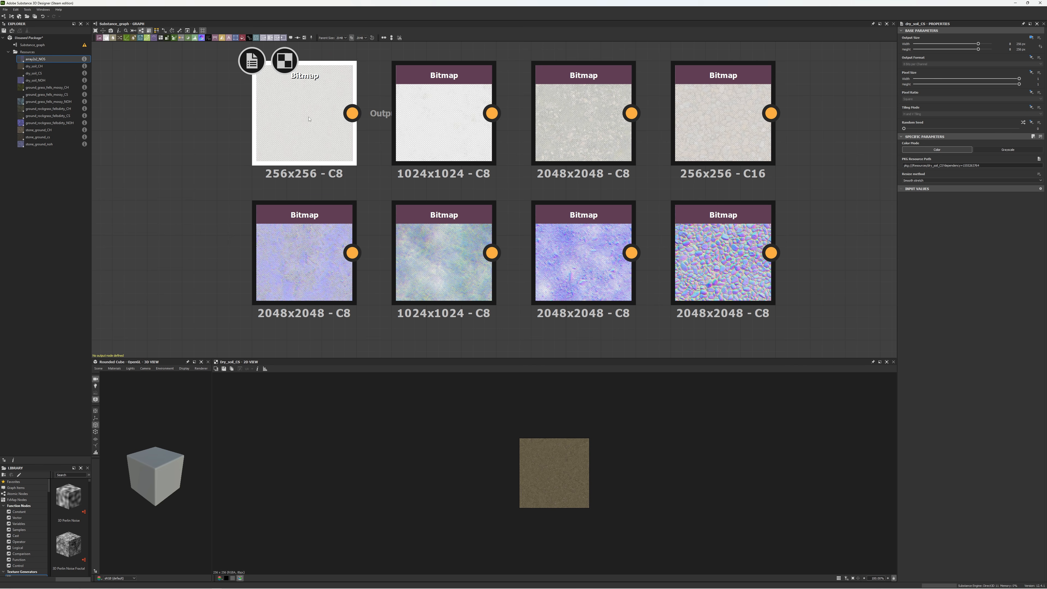
Switch to Substance 3D Designer and inspect the bitmap nodes for the dry soil, mossy grass, rock-grass and stone ground textures
click(306, 265)
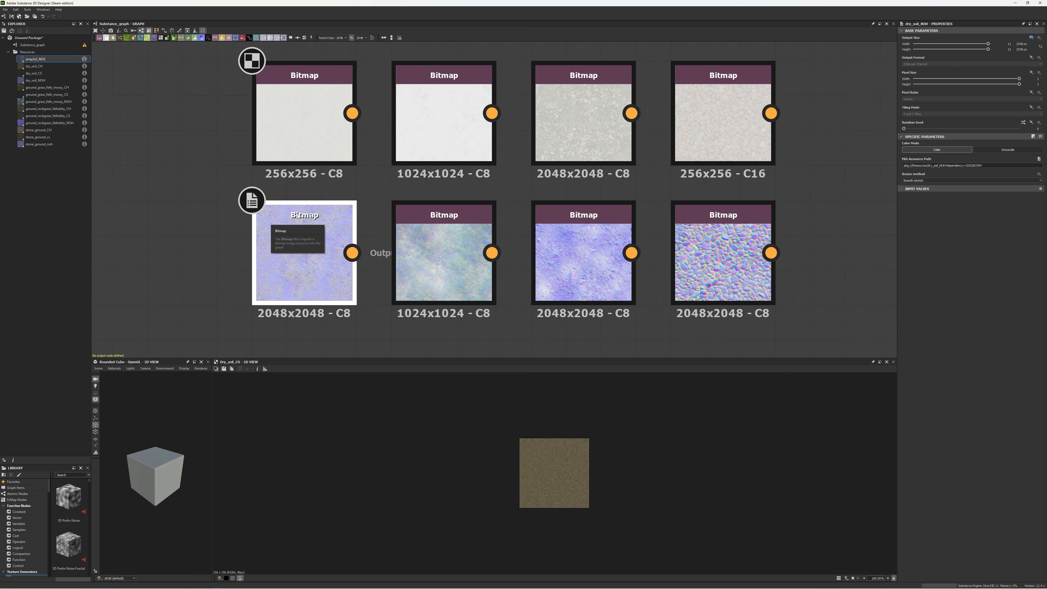
middle_drag(837, 173, 135, 186)
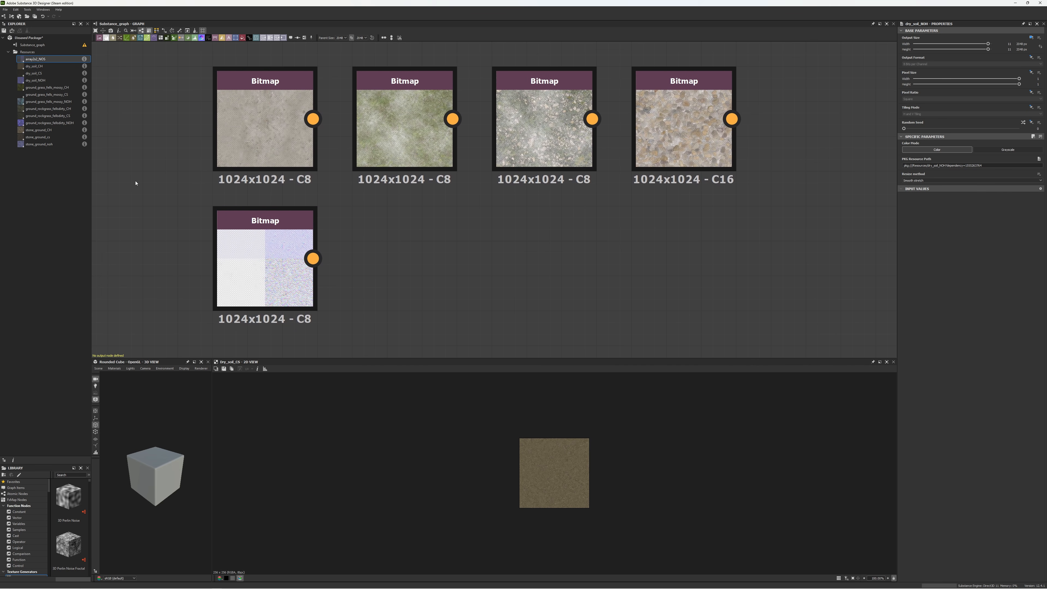
click(260, 120)
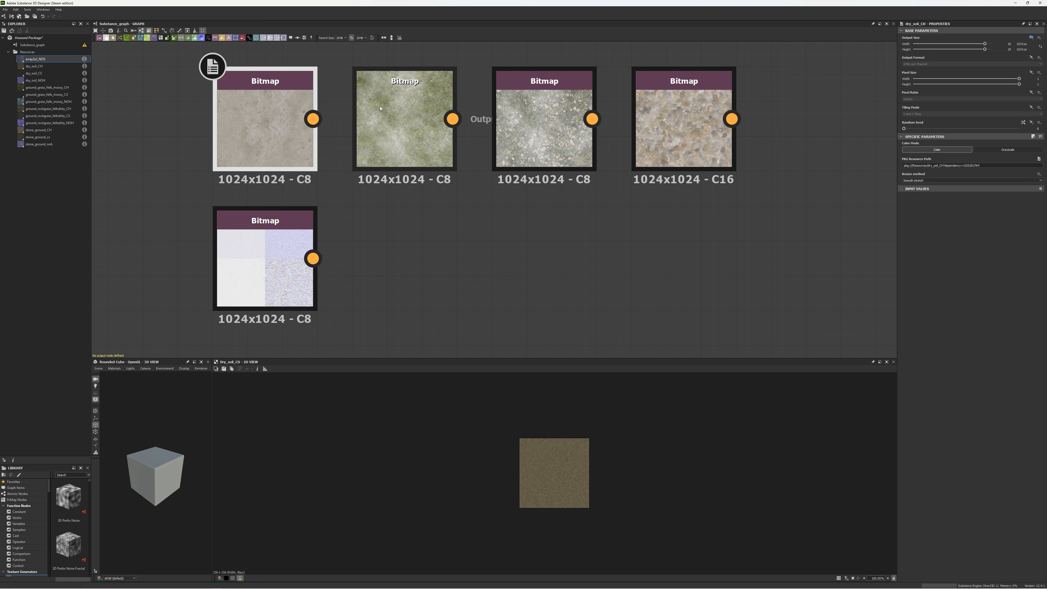
click(398, 111)
click(538, 112)
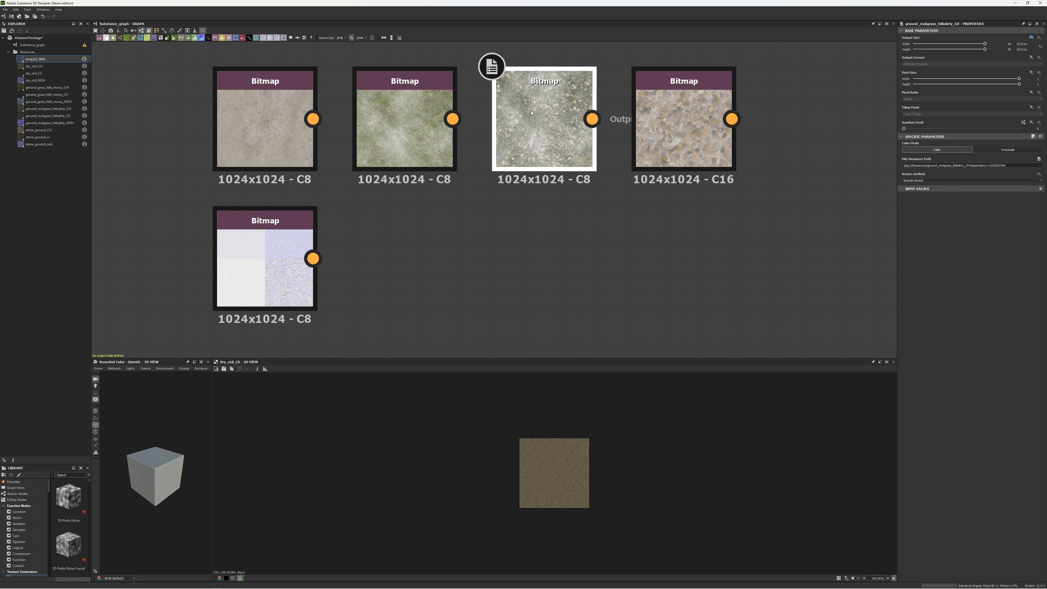
click(675, 112)
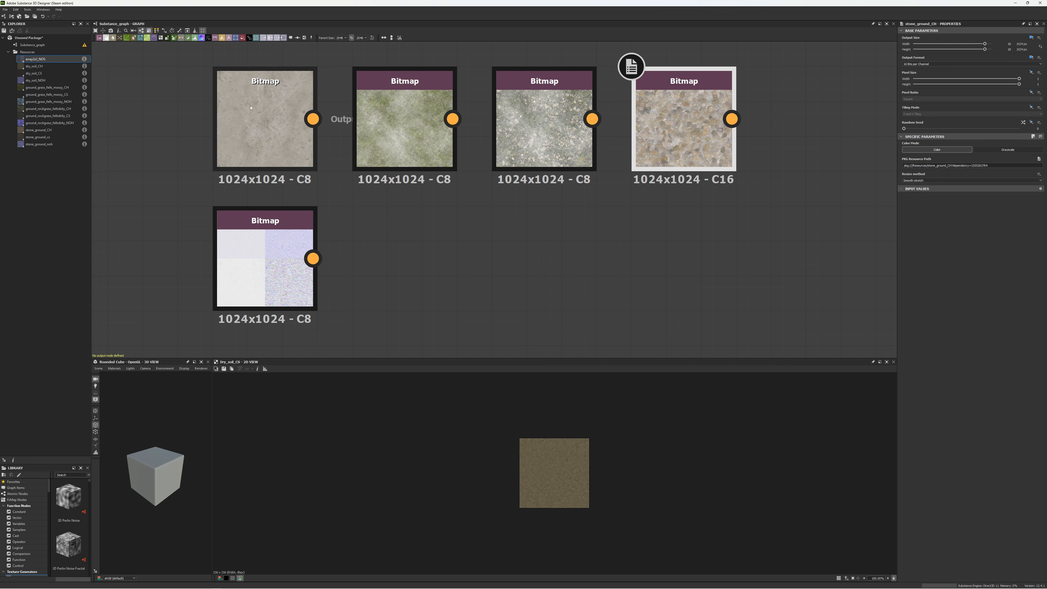
Preview the array2x2_NOS bitmap in the 2D view and resize the view to examine its four tiles
click(247, 260)
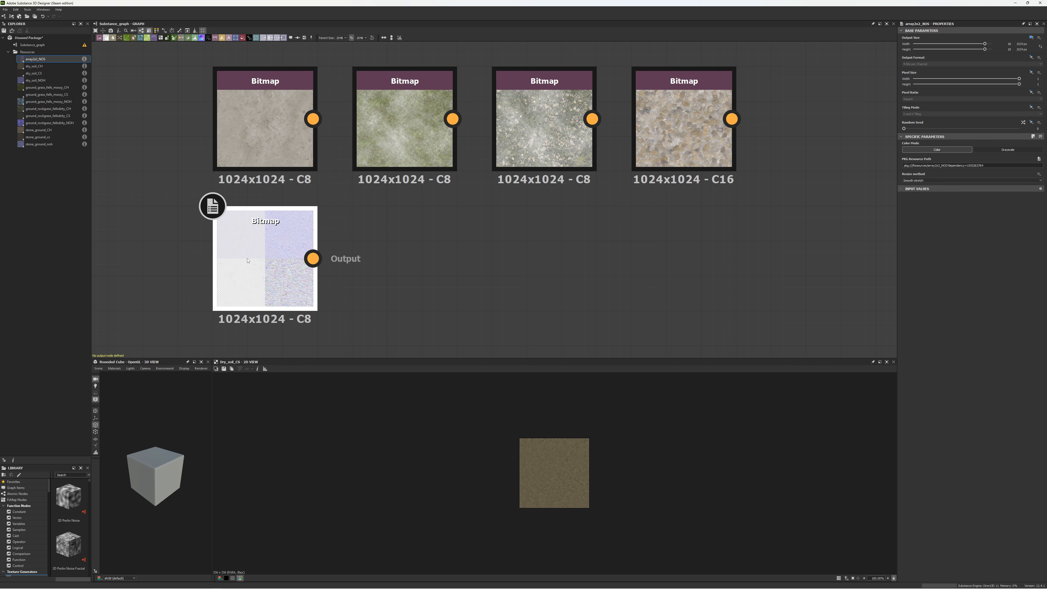
double_click(244, 243)
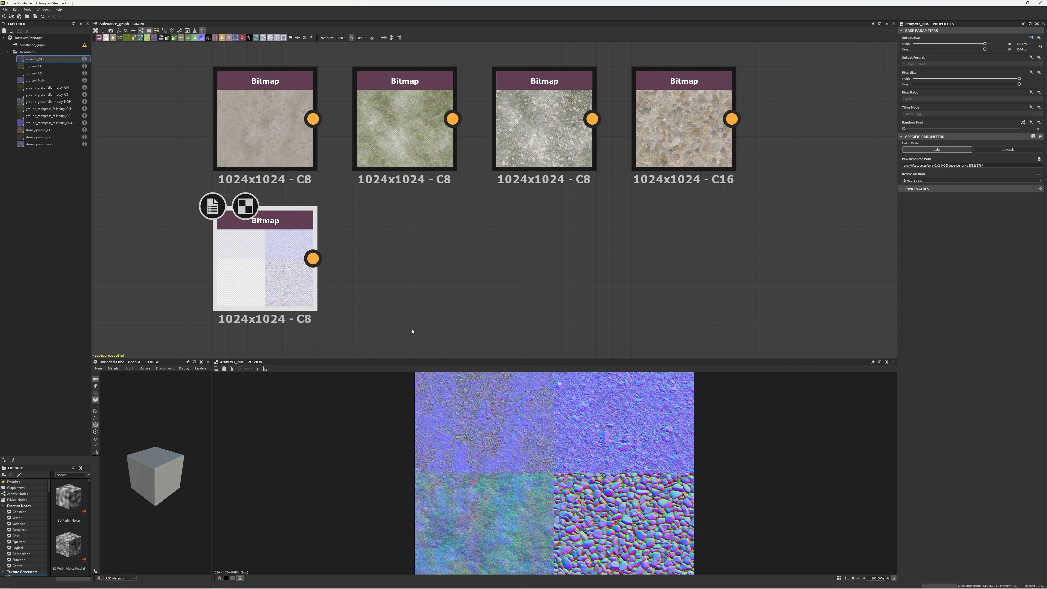
drag(407, 354, 415, 194)
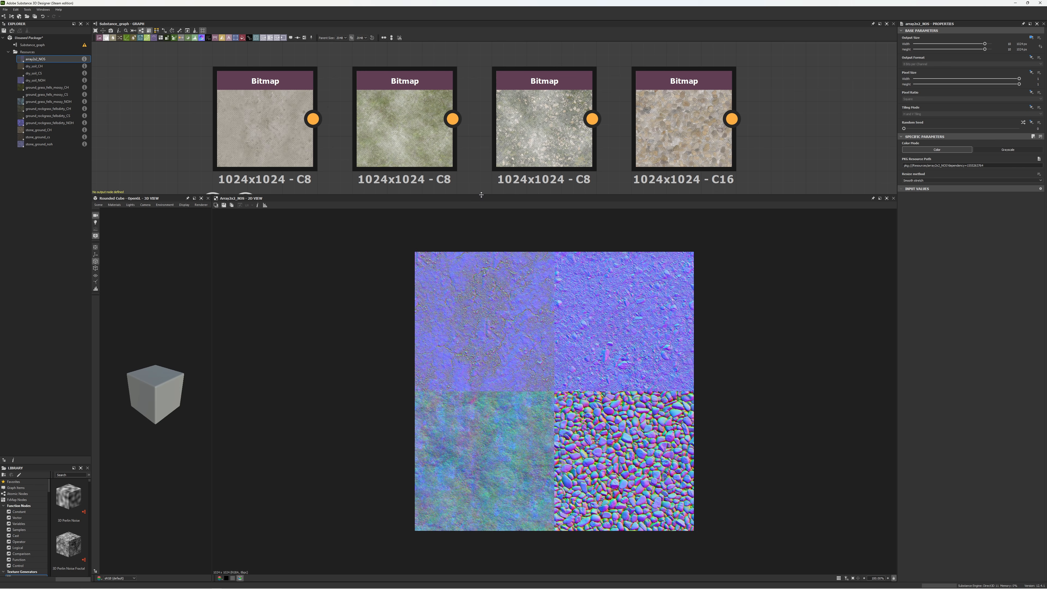
drag(481, 195, 481, 342)
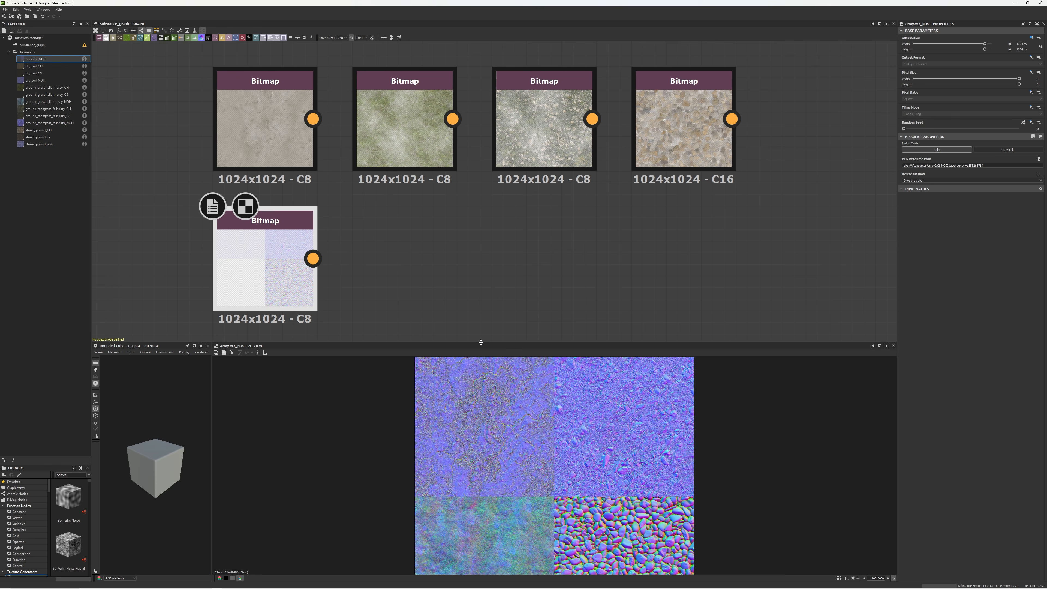
drag(481, 342, 475, 275)
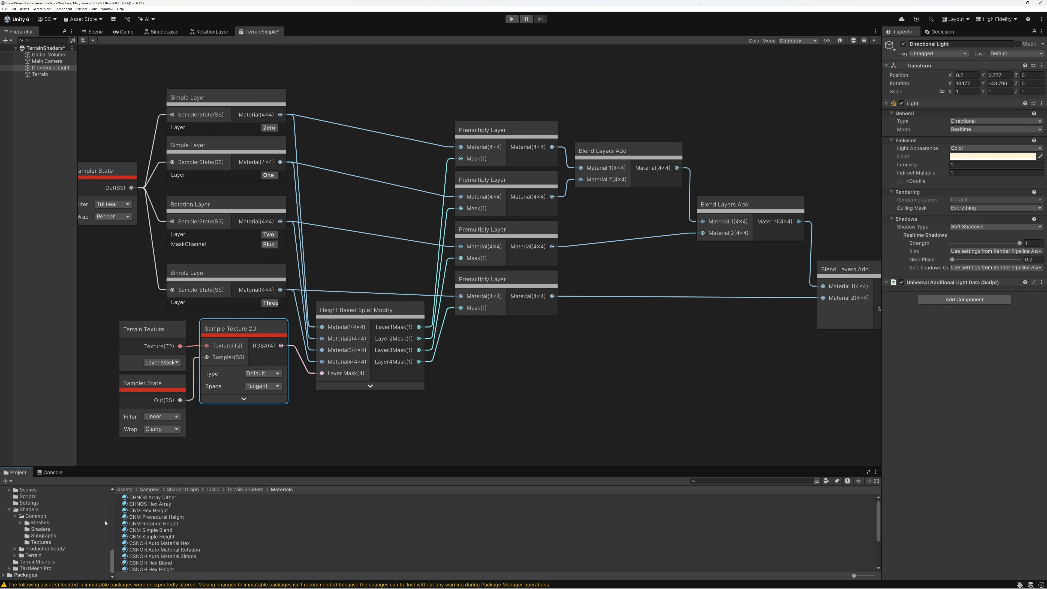
In Unity, create a Terrain Lit Shader Graph named 4LayersDithered in the TerrainShaders folder and open it
click(36, 562)
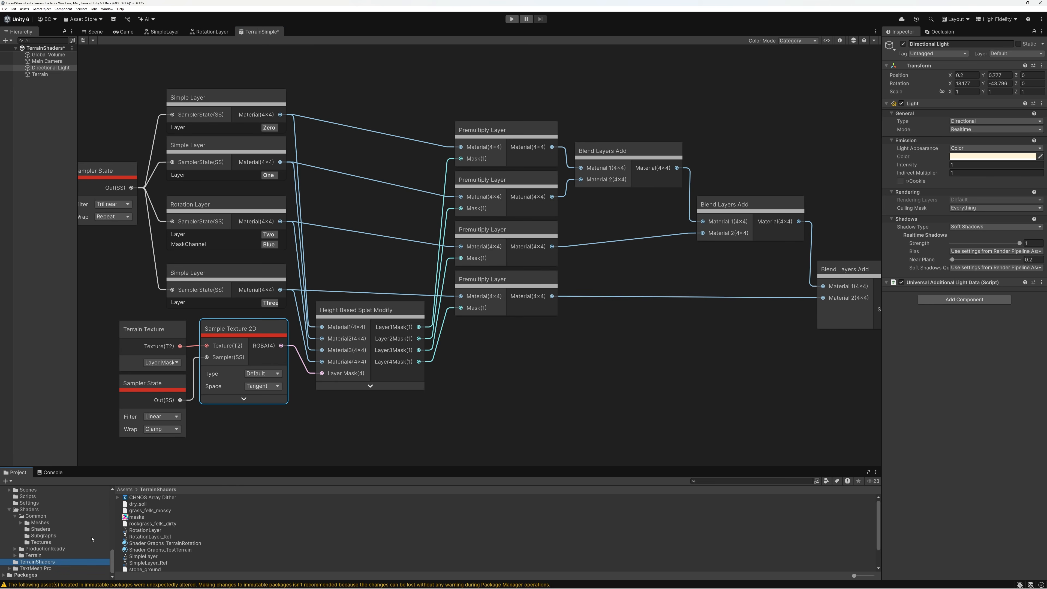
drag(195, 467, 194, 370)
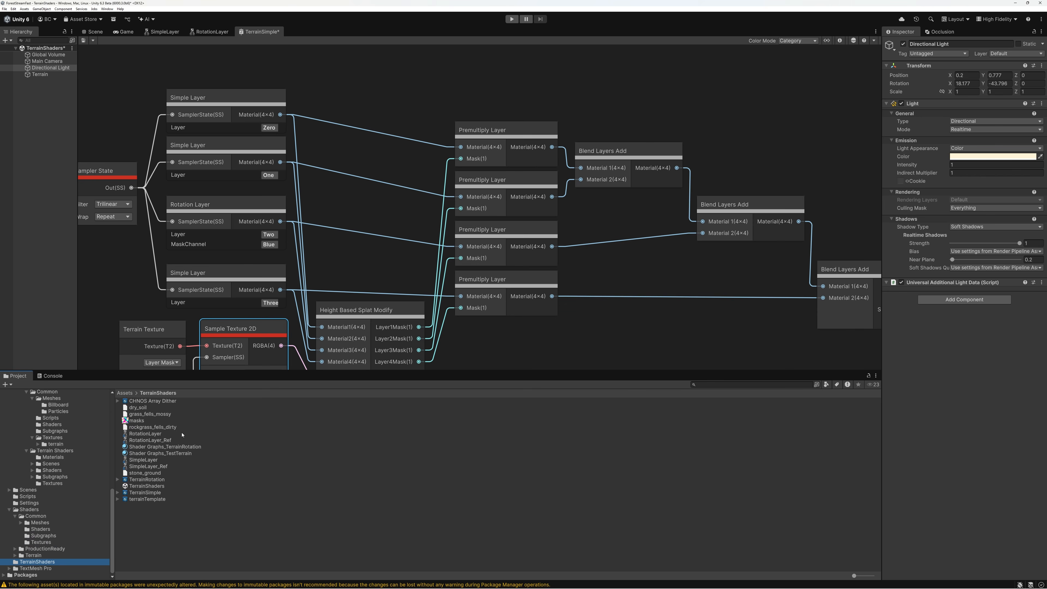
right_click(144, 512)
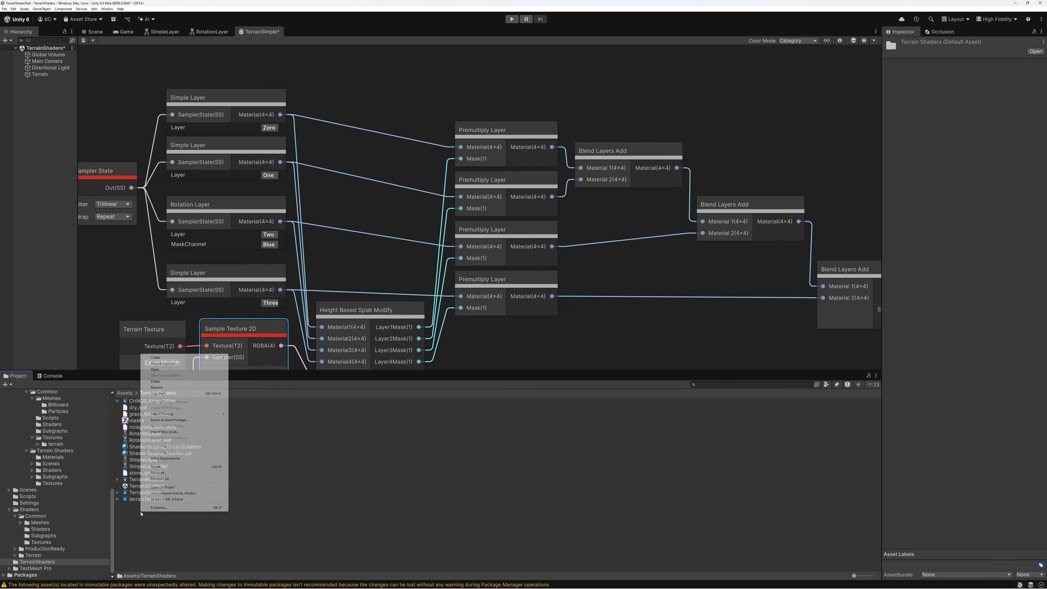
mouse_move(170, 358)
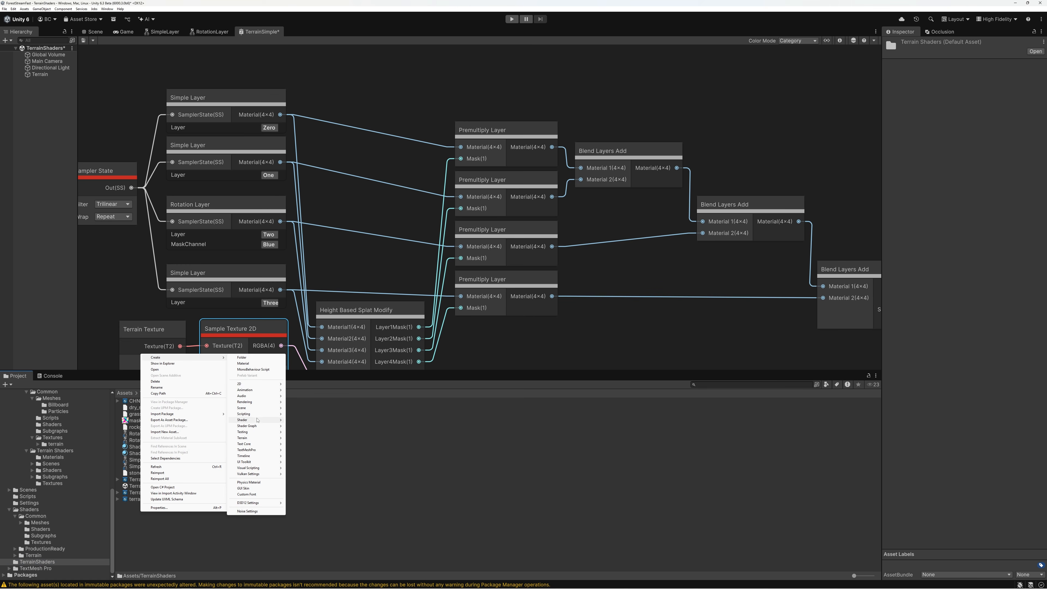
mouse_move(257, 426)
mouse_move(309, 426)
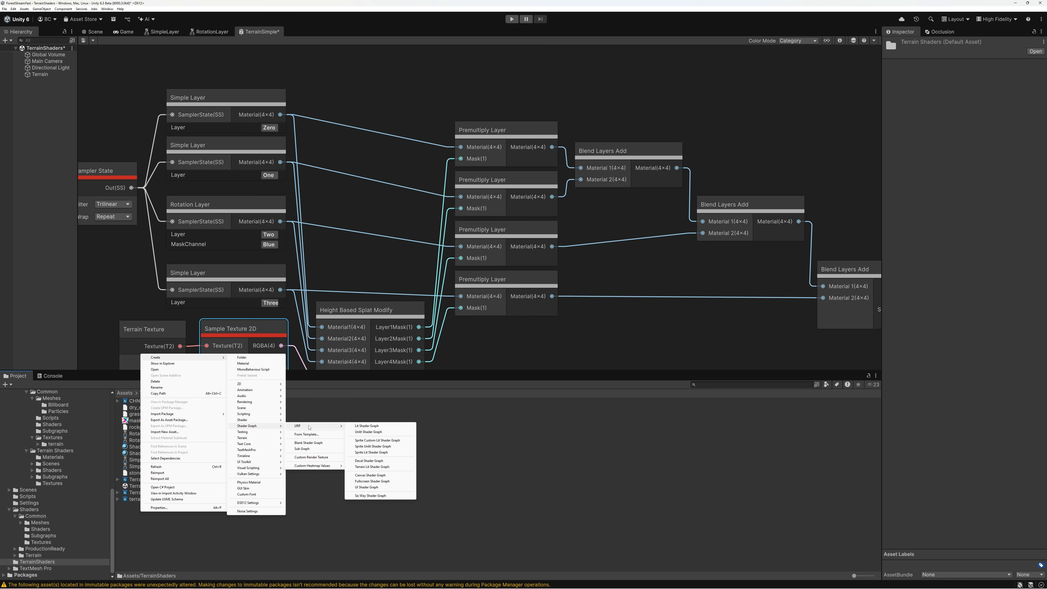
click(371, 466)
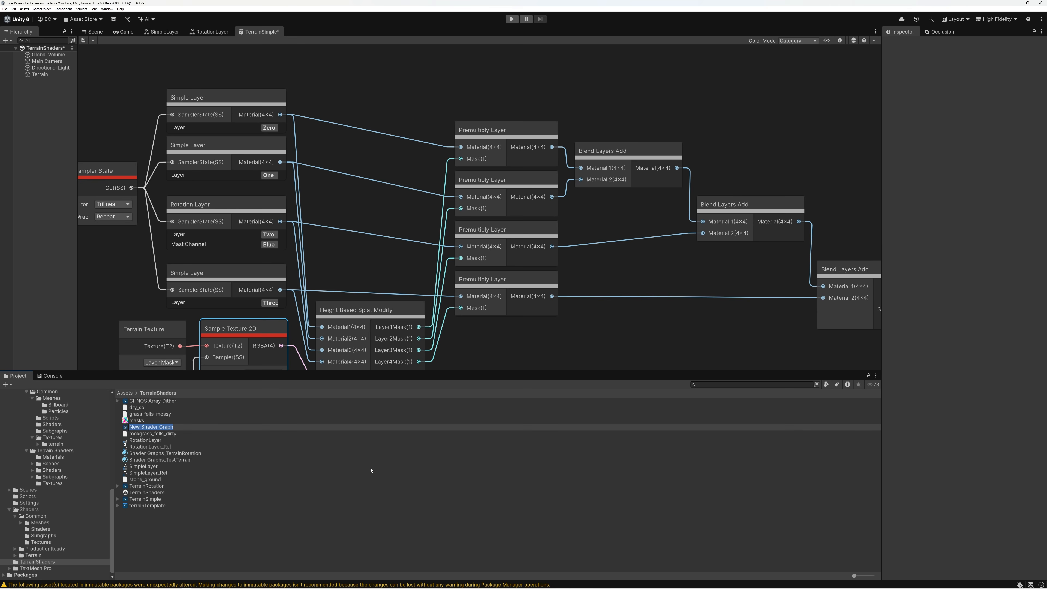
text(4LayersDithered)
key(Return)
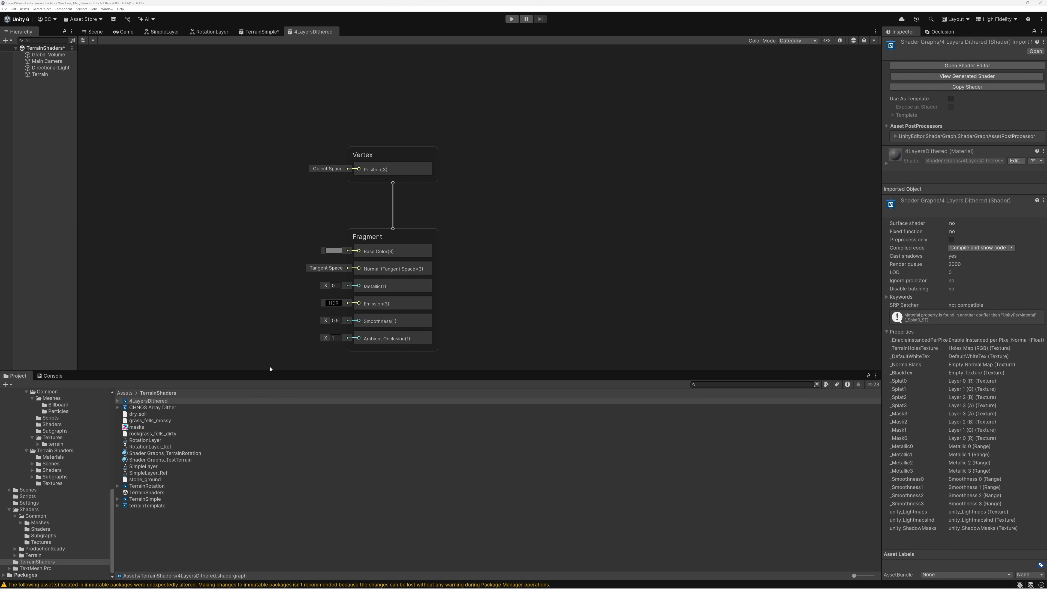
Enlarge the 4LayersDithered graph's workspace, make room beside the master stack, and show the Blackboard
drag(270, 370, 270, 495)
middle_drag(252, 304, 543, 289)
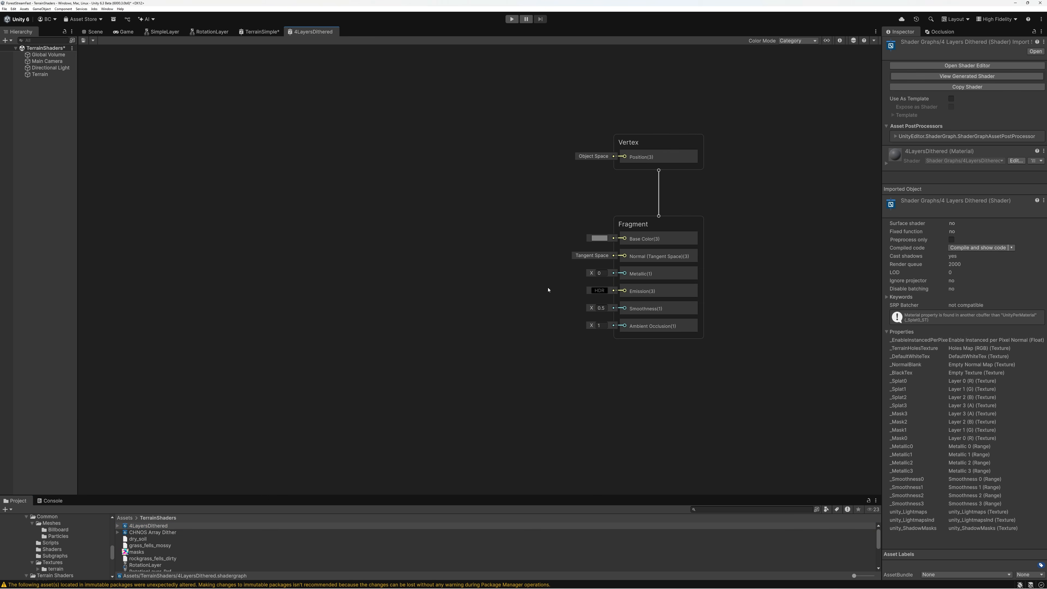
scroll(568, 302, down, 3)
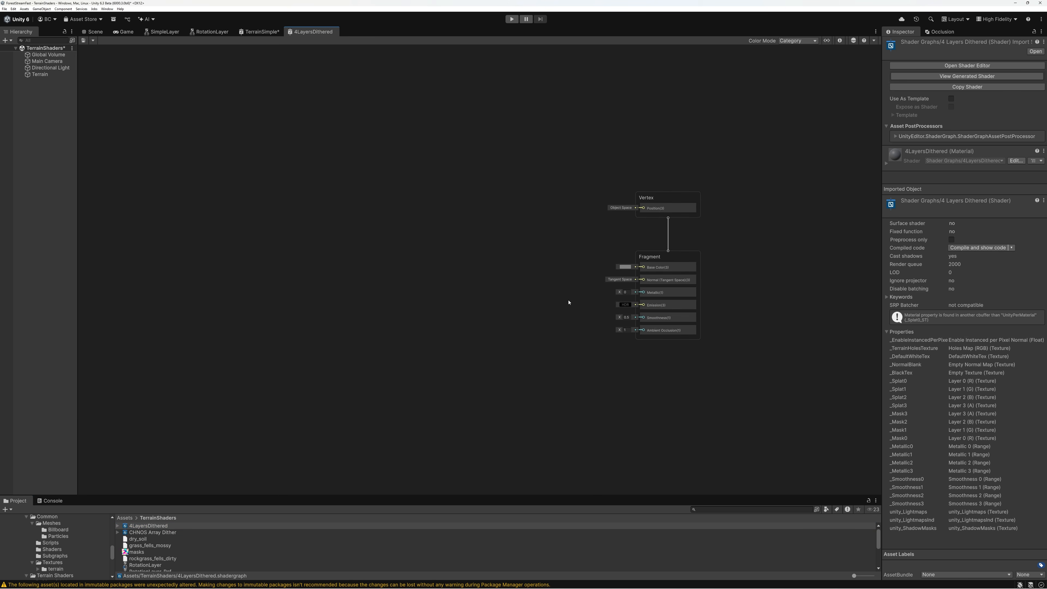
scroll(566, 301, up, 3)
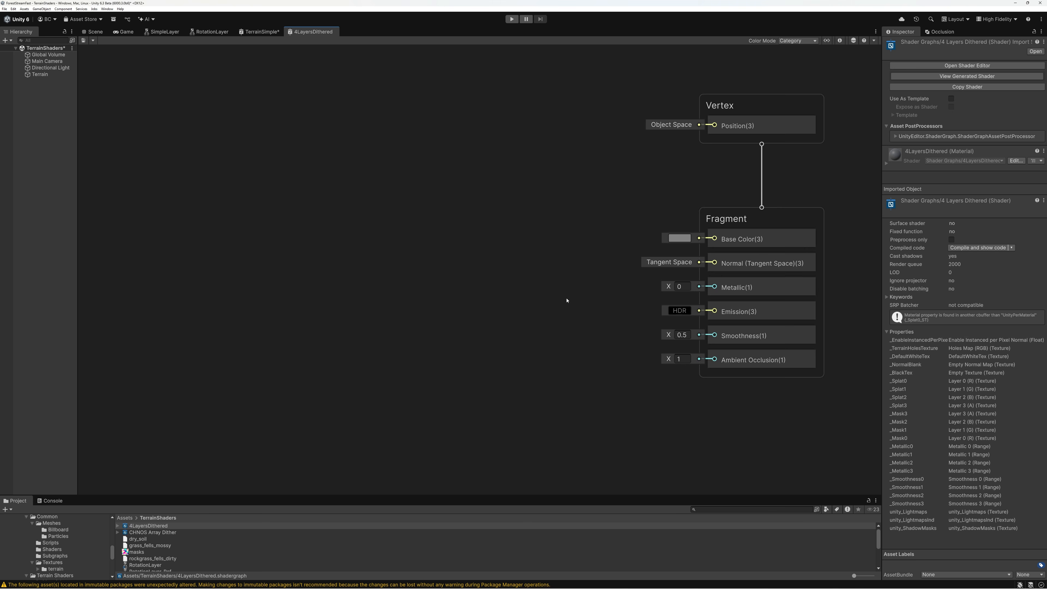
click(839, 41)
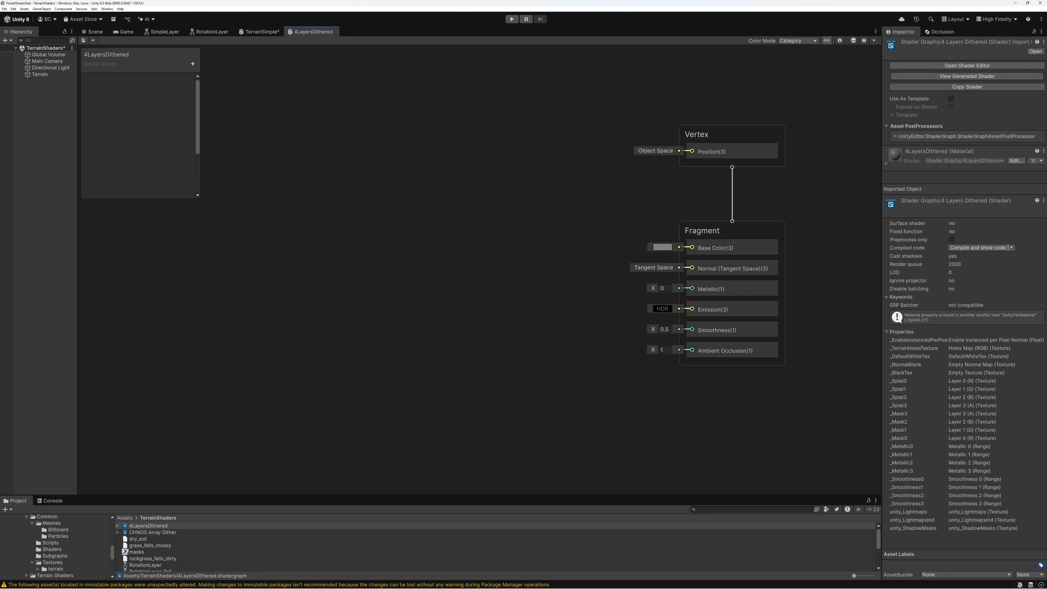
Add a Texture 2D property named CH1 to the 4LayersDithered Blackboard
click(193, 64)
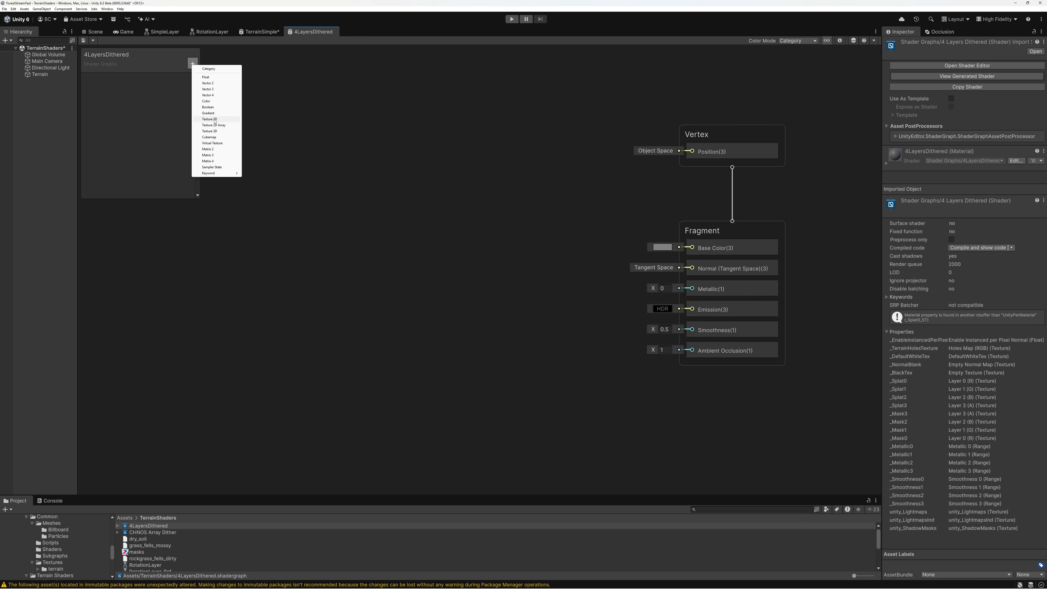
click(213, 119)
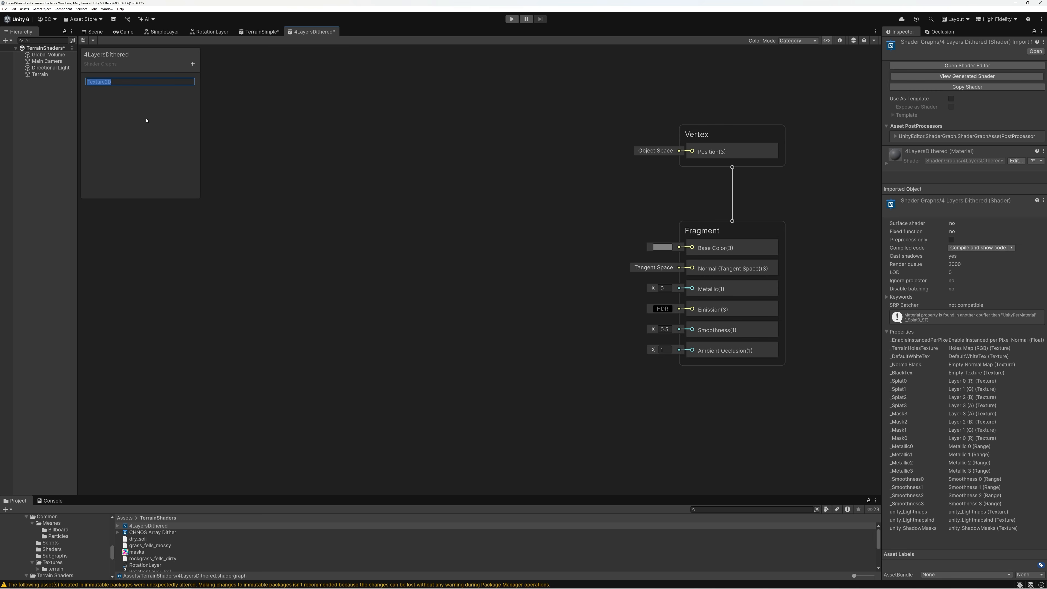
text(Ch1)
key(BackSpace)
key(BackSpace)
text(H)
key(Return)
Duplicate the CH1 texture property three times
click(96, 81)
key(ctrl+d)
key(ctrl+d)
key(ctrl+d)
Rename the three duplicated texture properties CH2, CH3 and CH4
click(106, 93)
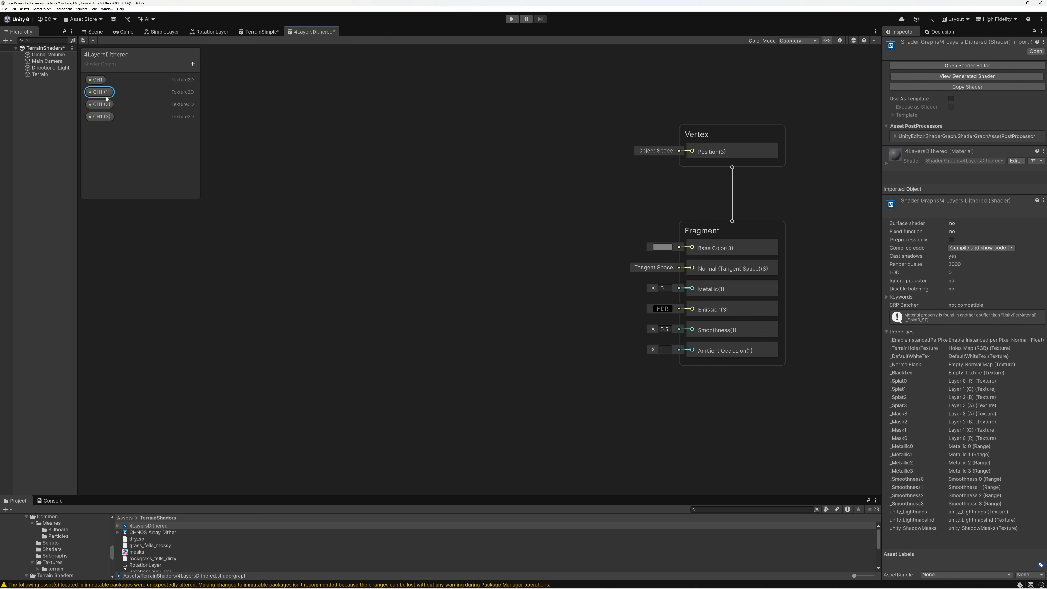
double_click(103, 93)
text(CH2)
key(Return)
double_click(101, 105)
drag(95, 106, 123, 106)
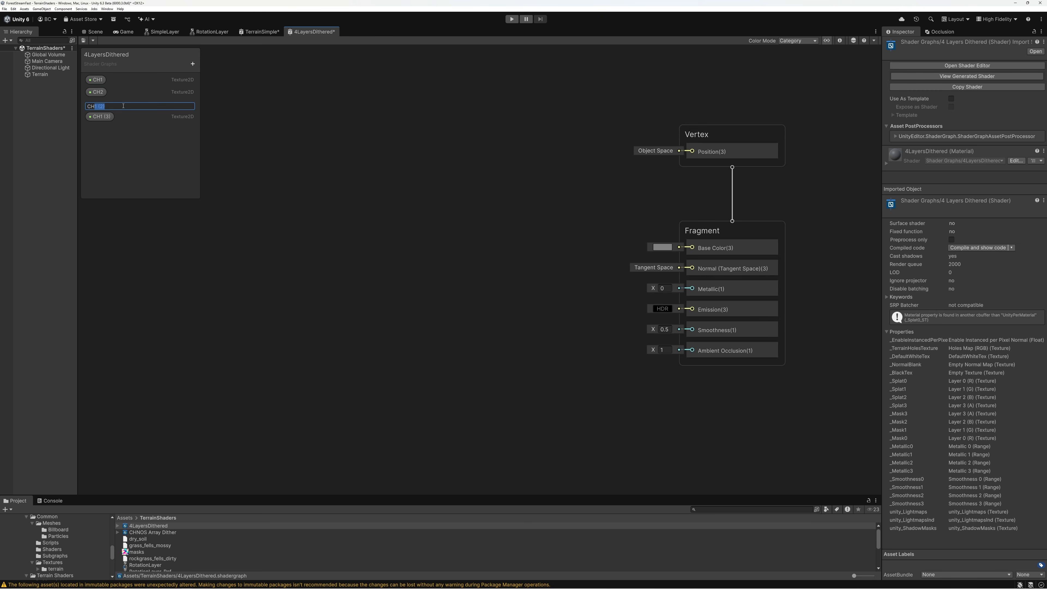
text(3)
double_click(99, 117)
drag(95, 119, 147, 119)
text(4)
key(Return)
Place the CH1, CH2, CH3 and CH4 properties in the graph as nodes and line them up in a column
drag(97, 80, 254, 152)
drag(99, 94, 261, 181)
drag(173, 158, 266, 205)
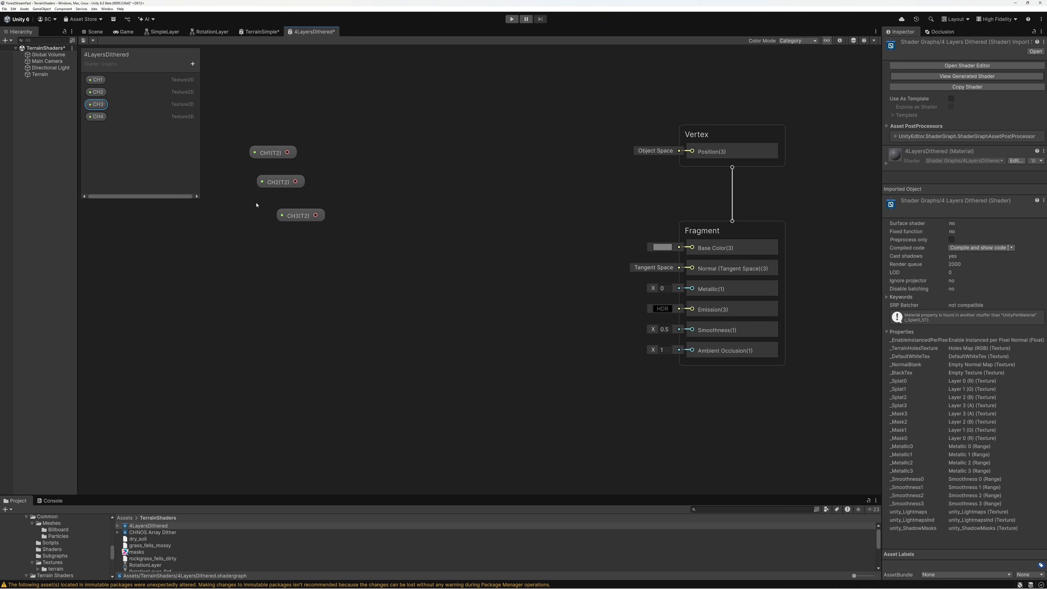
drag(97, 117, 99, 126)
drag(274, 238, 274, 239)
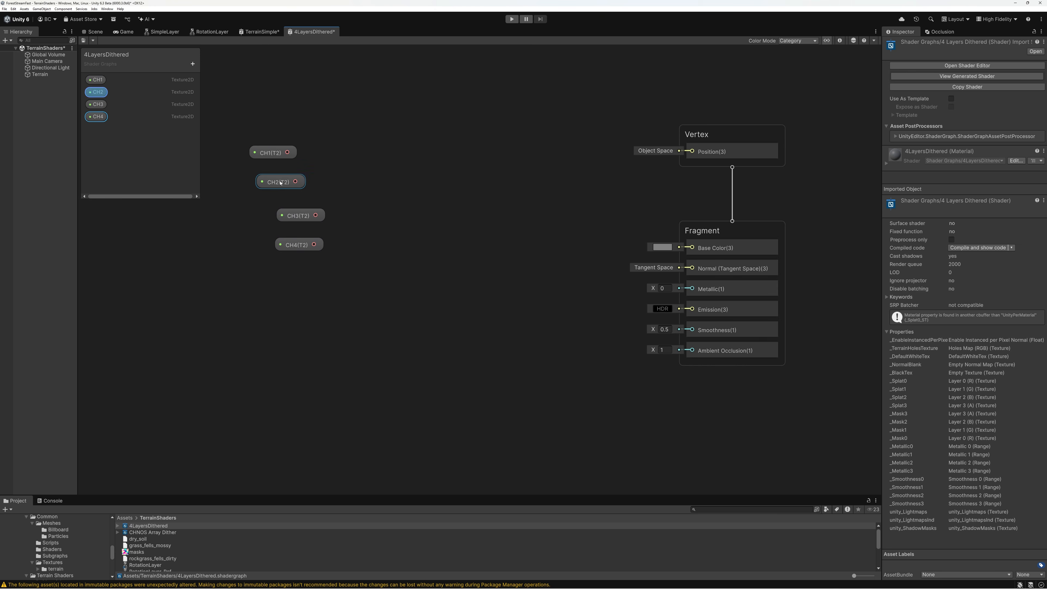
drag(279, 187, 270, 221)
drag(296, 245, 272, 258)
Add a Sample Texture 2D node and connect CH1 to its Texture input
click(397, 157)
key(space)
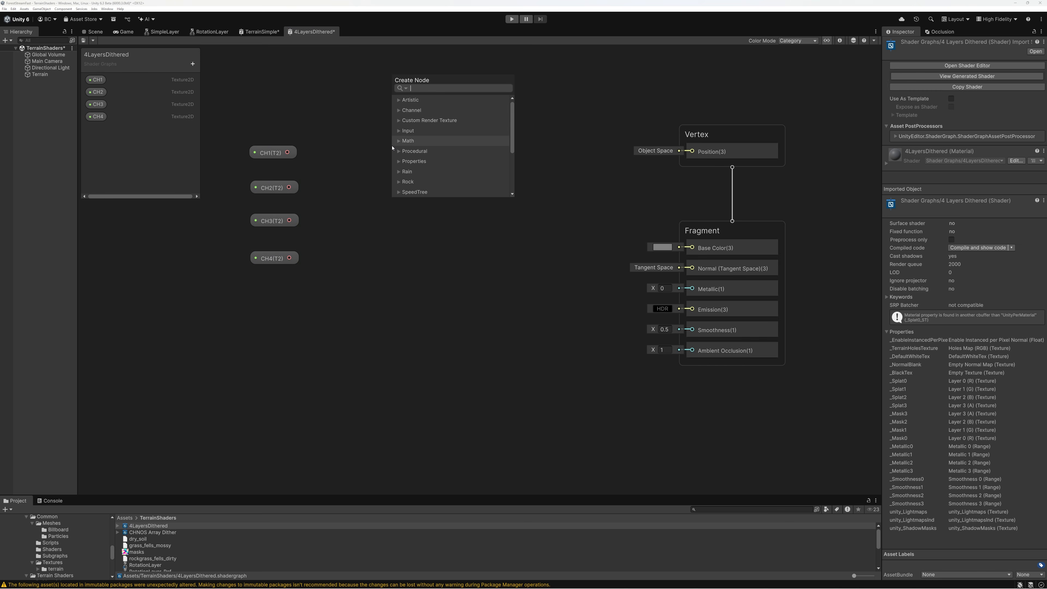
text(sample)
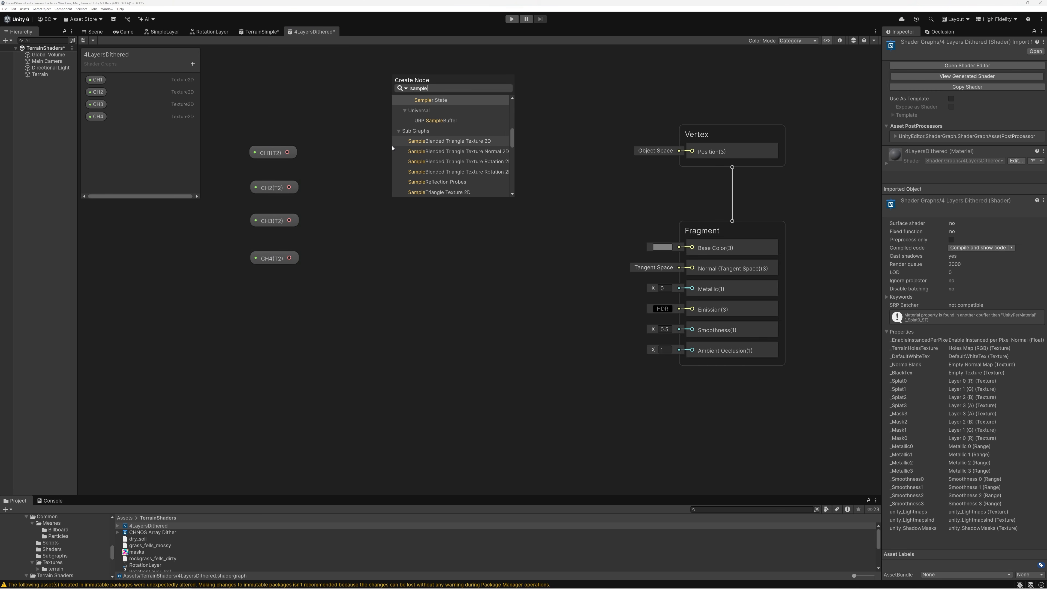
mouse_move(513, 139)
mouse_down()
mouse_move(513, 156)
mouse_move(512, 121)
mouse_up()
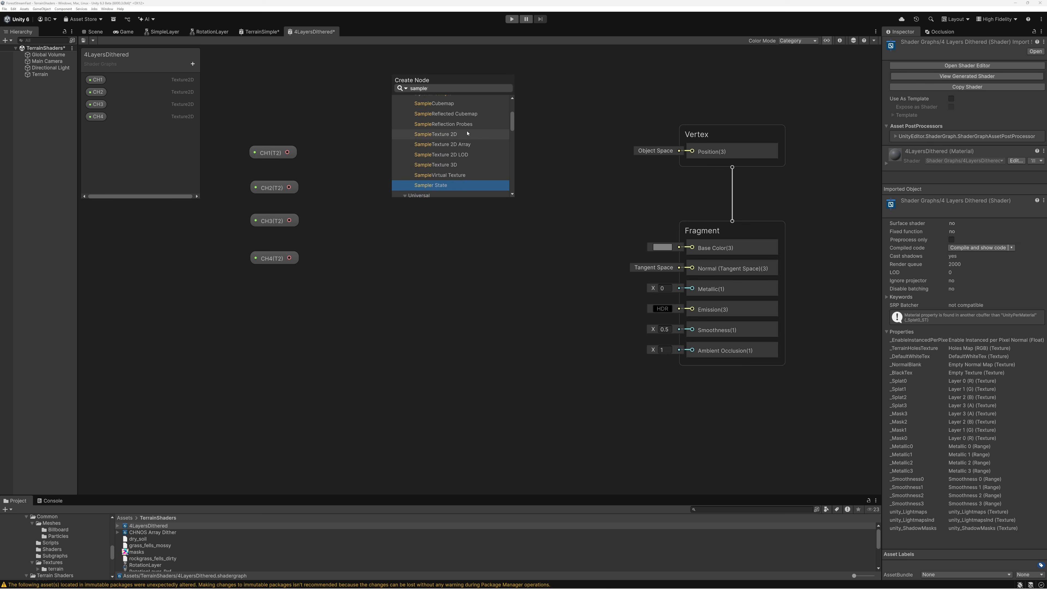
click(448, 136)
drag(288, 152, 423, 135)
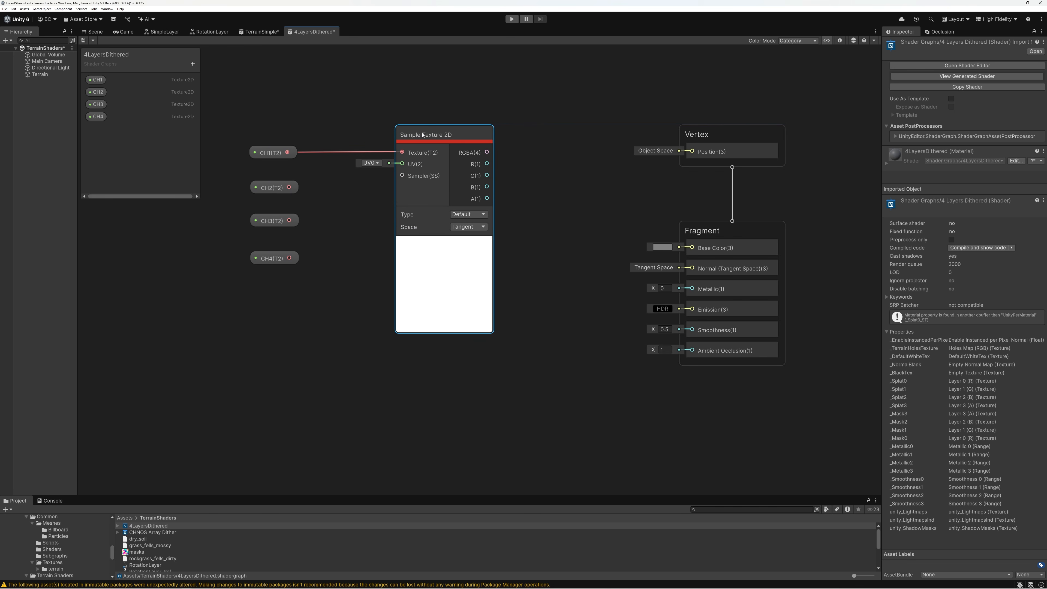
Hide the Sample Texture 2D node's preview and move the node closer to the CH1 property
mouse_move(444, 245)
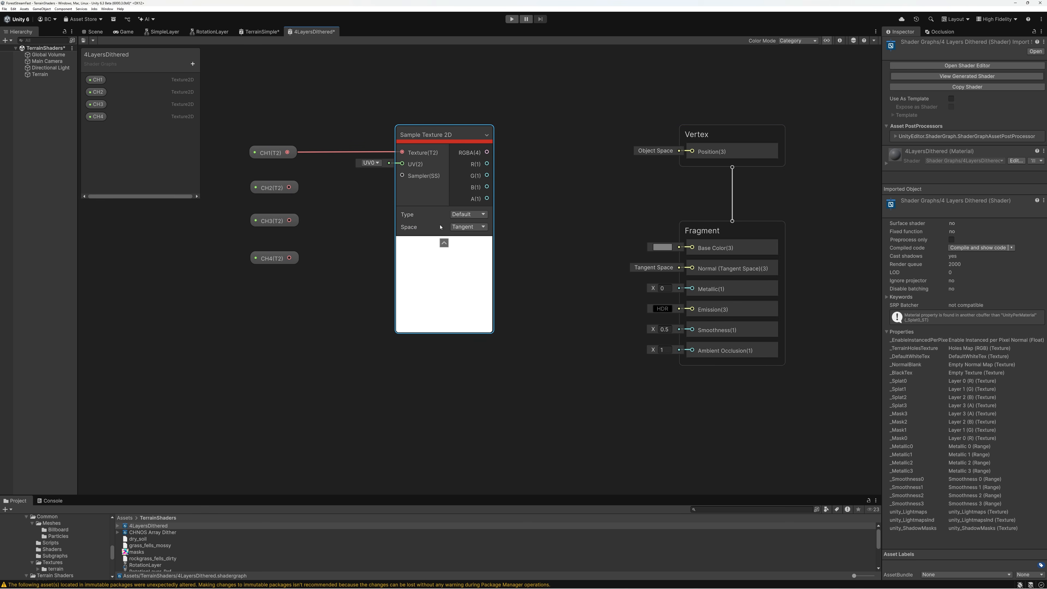
click(443, 243)
drag(441, 143, 384, 143)
scroll(451, 260, down, 4)
scroll(452, 262, up, 5)
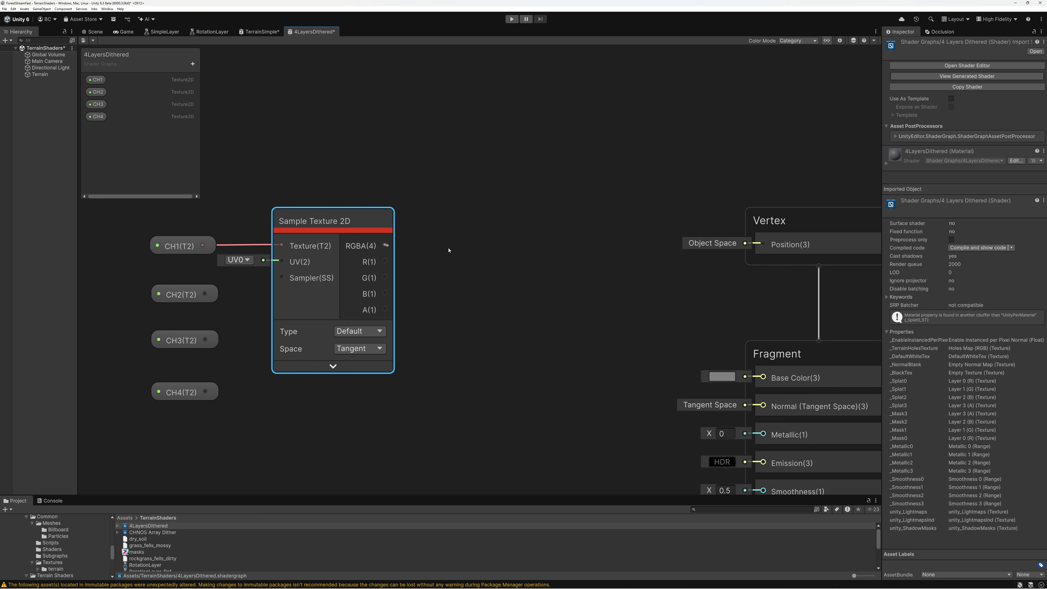
Add a Swizzle node fed by the sampler's RGBA output, set its mask to rgb, hide its preview and place it beside the sampler
drag(448, 250, 451, 256)
text(swi)
double_click(479, 265)
click(501, 279)
text(rgb)
click(510, 299)
drag(484, 246, 451, 226)
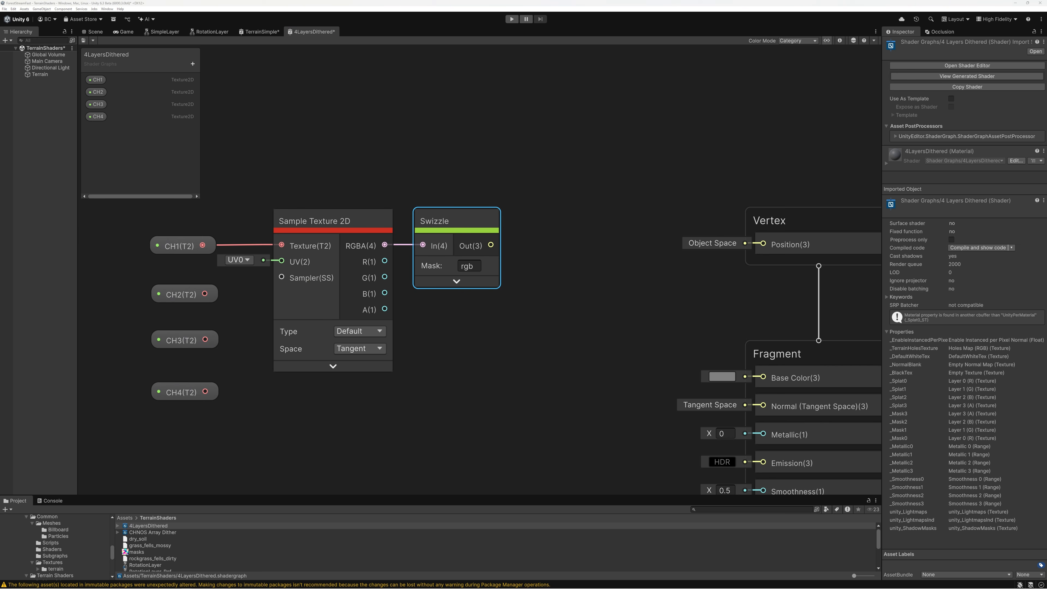
Add a Pack Material subgraph node and connect the Swizzle output to its Color input
click(545, 226)
key(space)
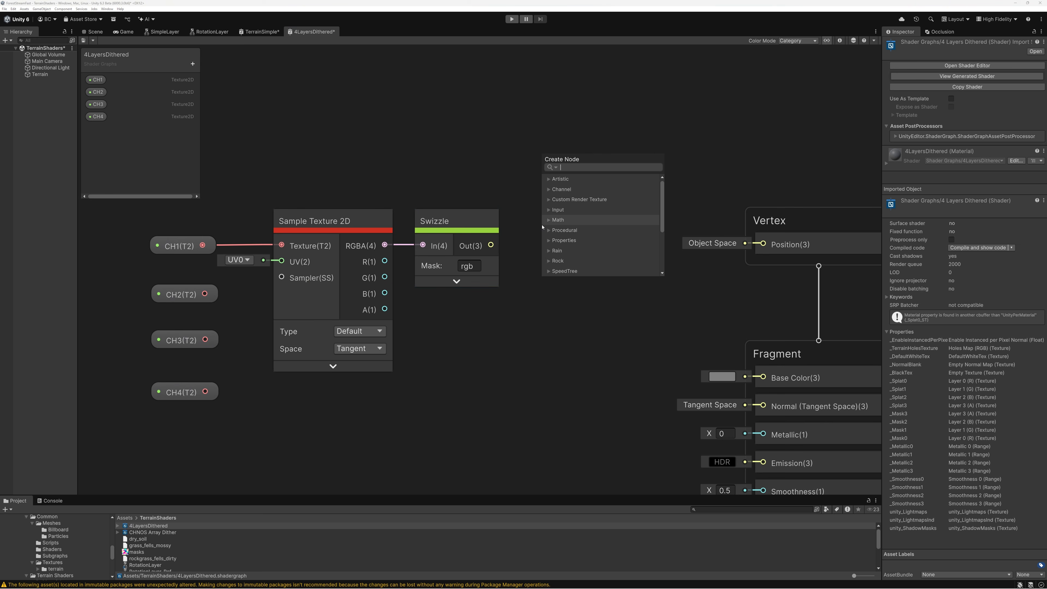
text(pack)
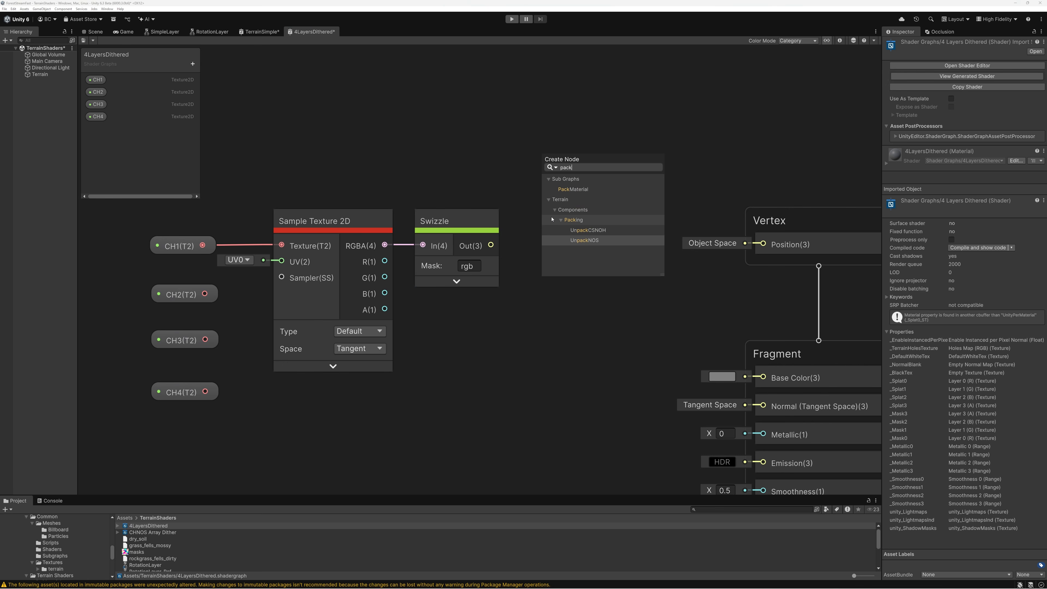
click(577, 189)
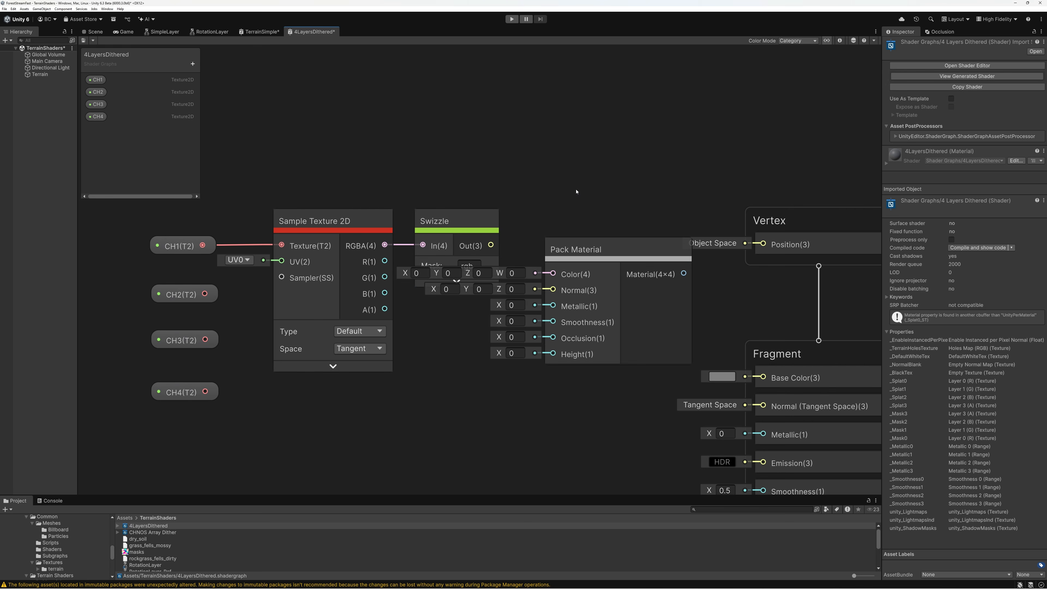
drag(491, 245, 553, 274)
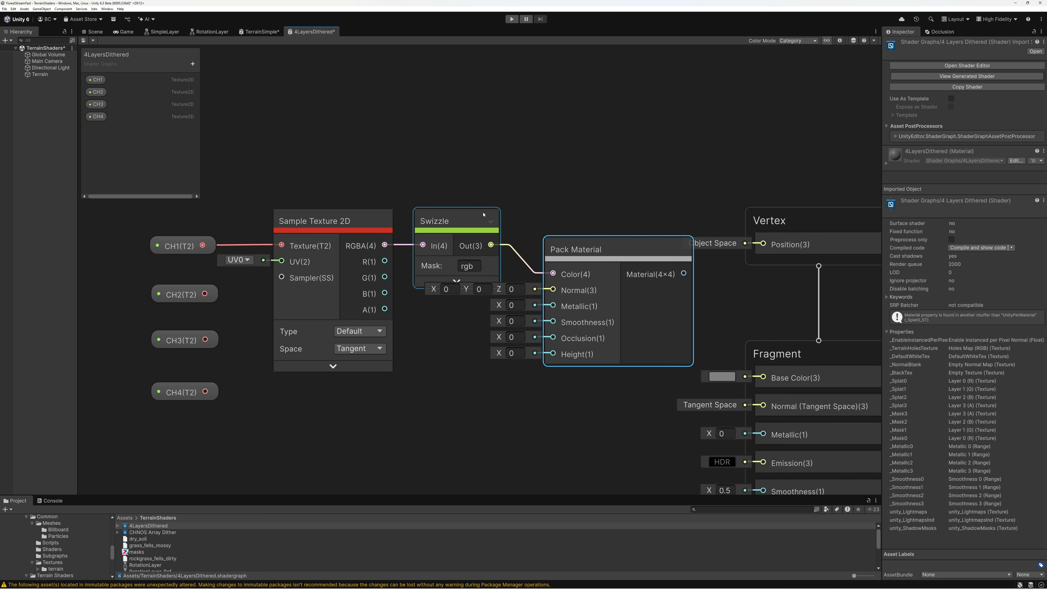
Connect the sampler's A output to Pack Material's Height, align Pack Material beside Swizzle, and collapse the unused ports on both connected nodes
drag(385, 308, 553, 353)
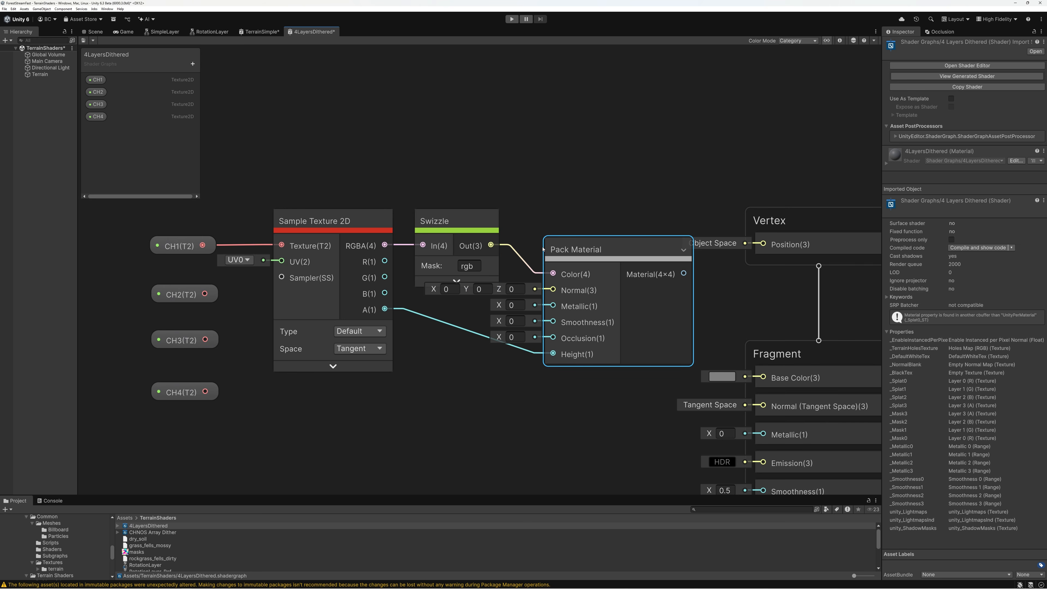
drag(544, 248, 512, 220)
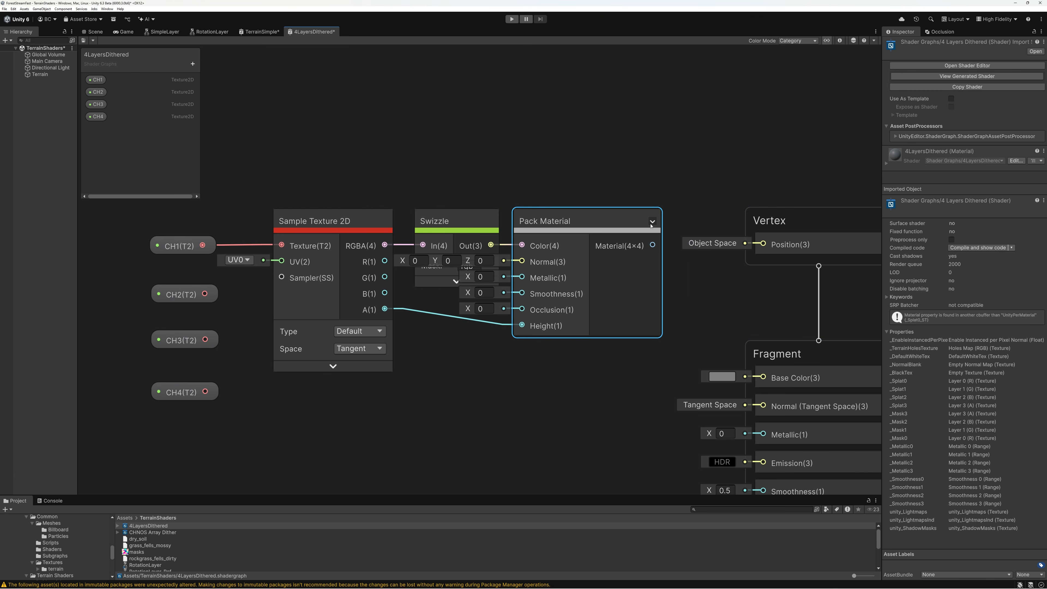
click(653, 223)
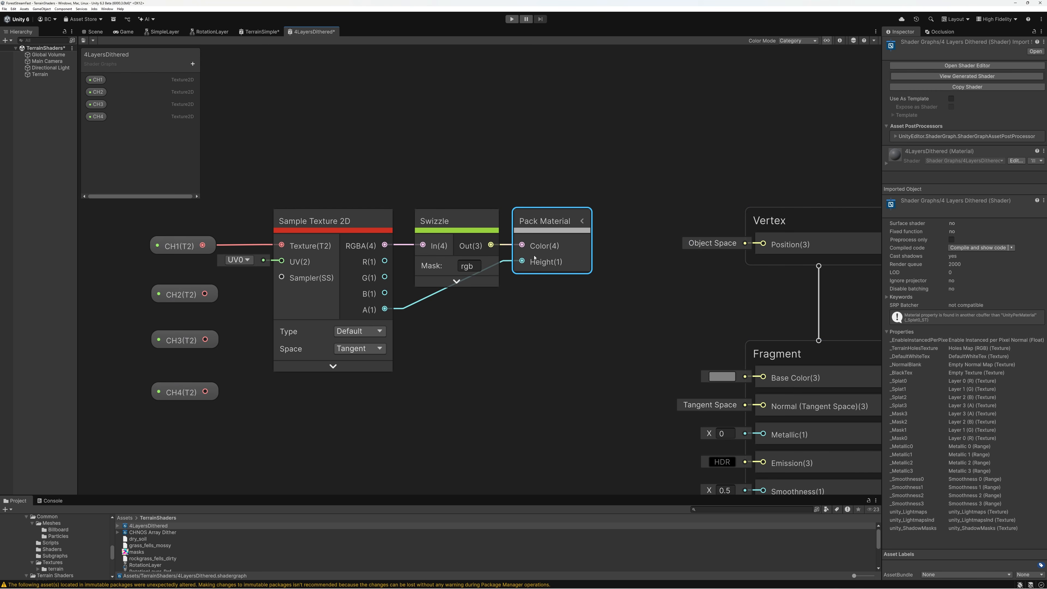
click(177, 247)
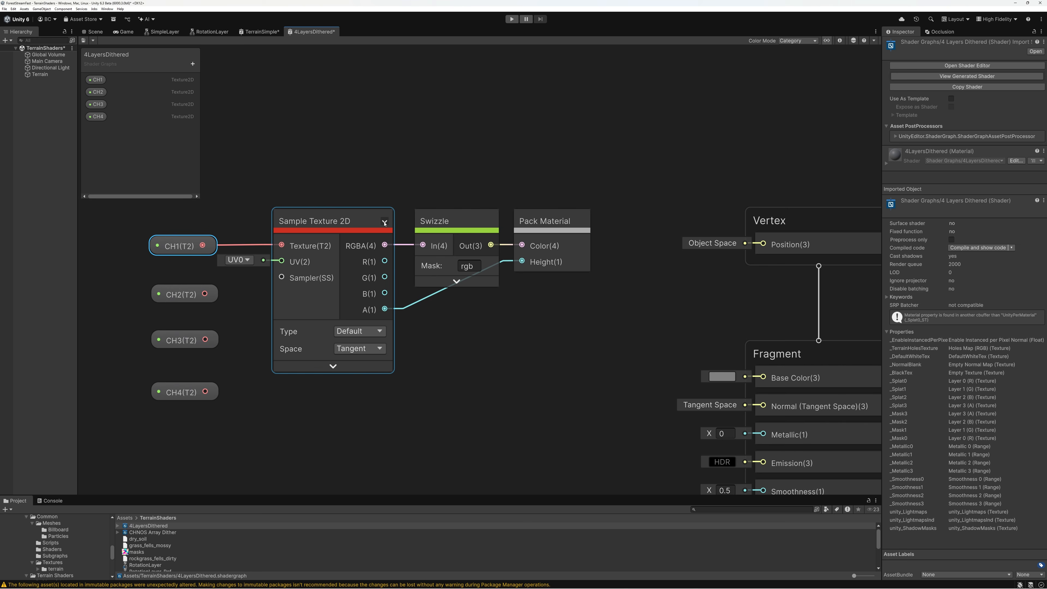
click(384, 223)
Duplicate the Sample Texture 2D, Swizzle and Pack Material chain three times and stack the copies below the original
drag(351, 162, 571, 253)
middle_drag(383, 282, 442, 144)
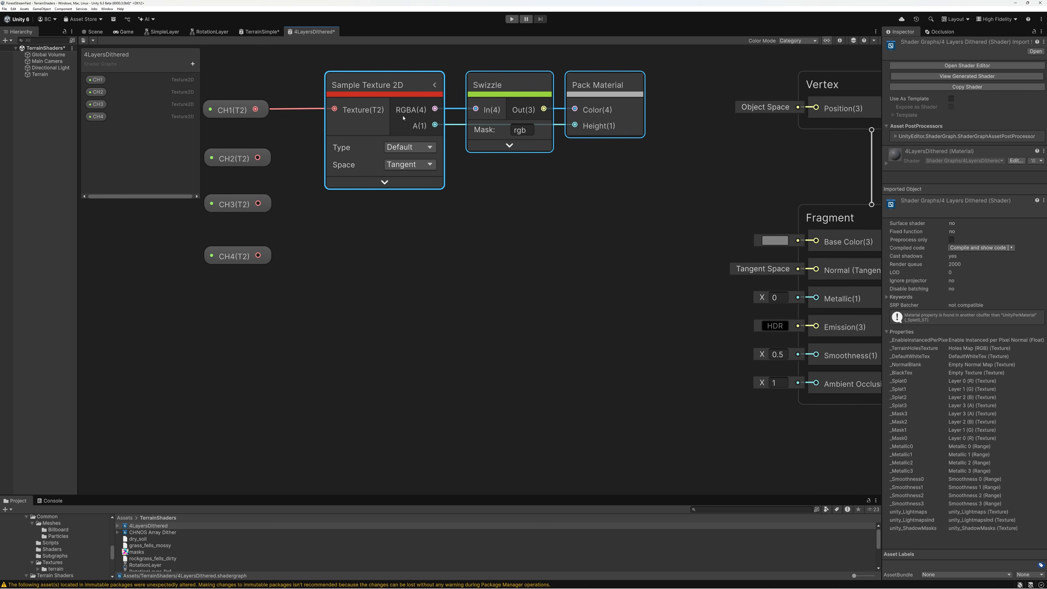
key(ctrl+d)
drag(336, 136, 392, 212)
scroll(389, 211, down, 4)
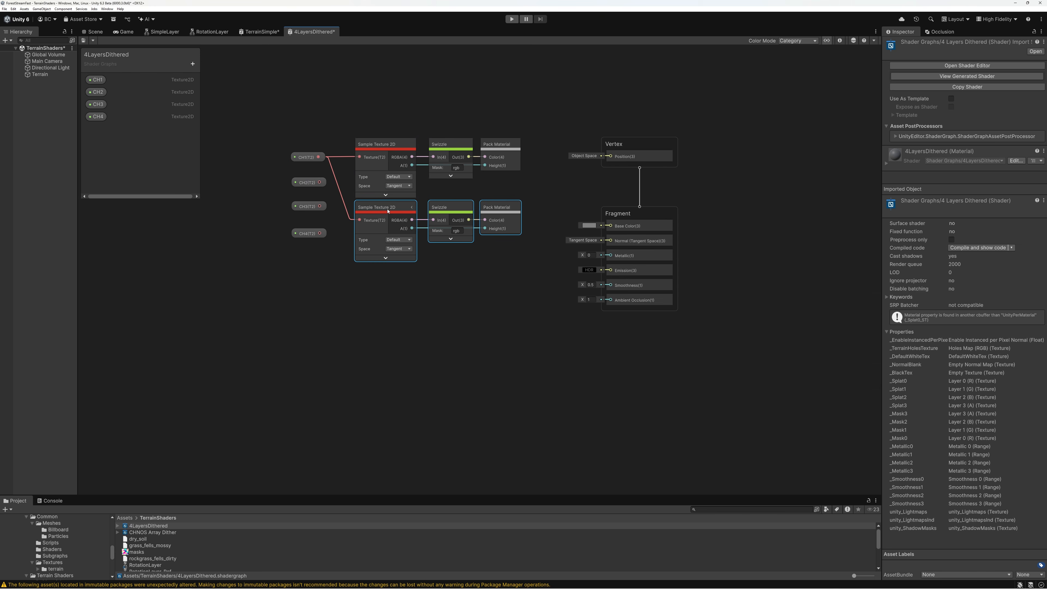
middle_drag(432, 179, 441, 143)
key(ctrl+d)
drag(407, 164, 403, 299)
key(ctrl+d)
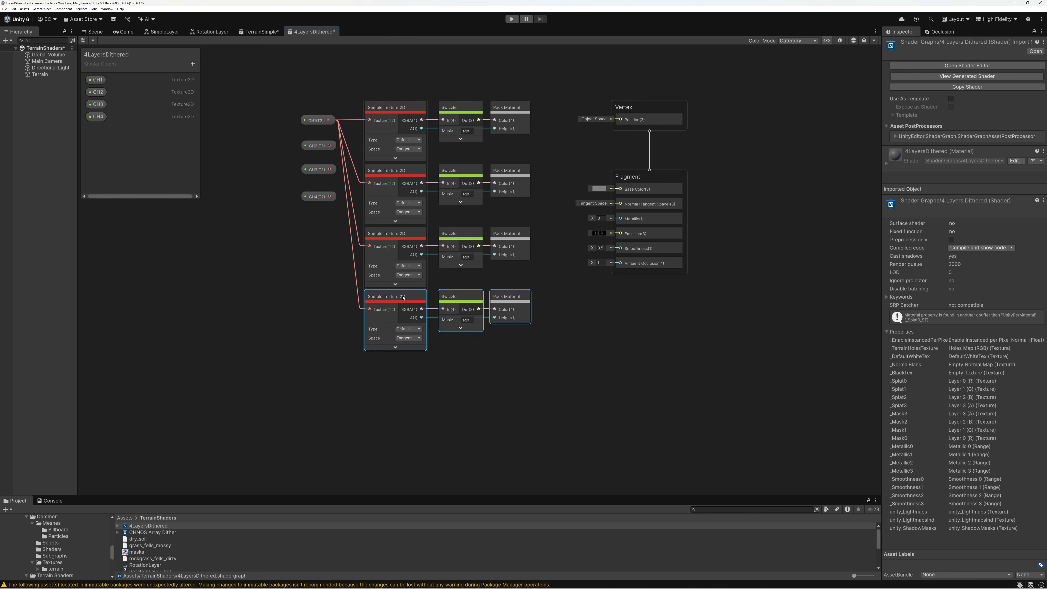
Connect CH2, CH3 and CH4 to the second, third and fourth samplers and place each CH node beside its own sampler
drag(329, 145, 369, 246)
drag(329, 196, 368, 309)
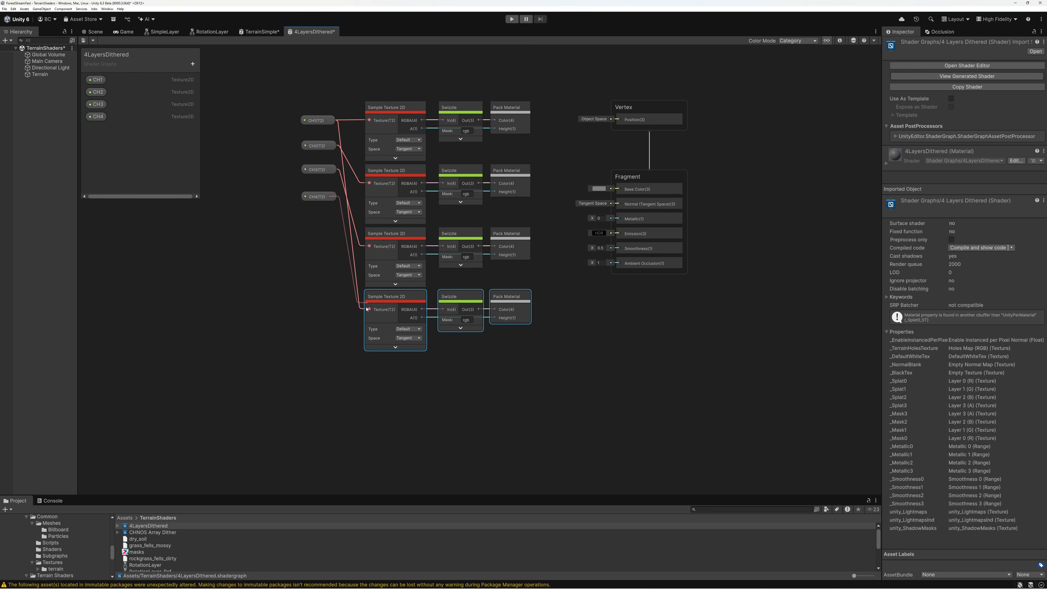
drag(319, 199, 332, 313)
drag(321, 170, 333, 247)
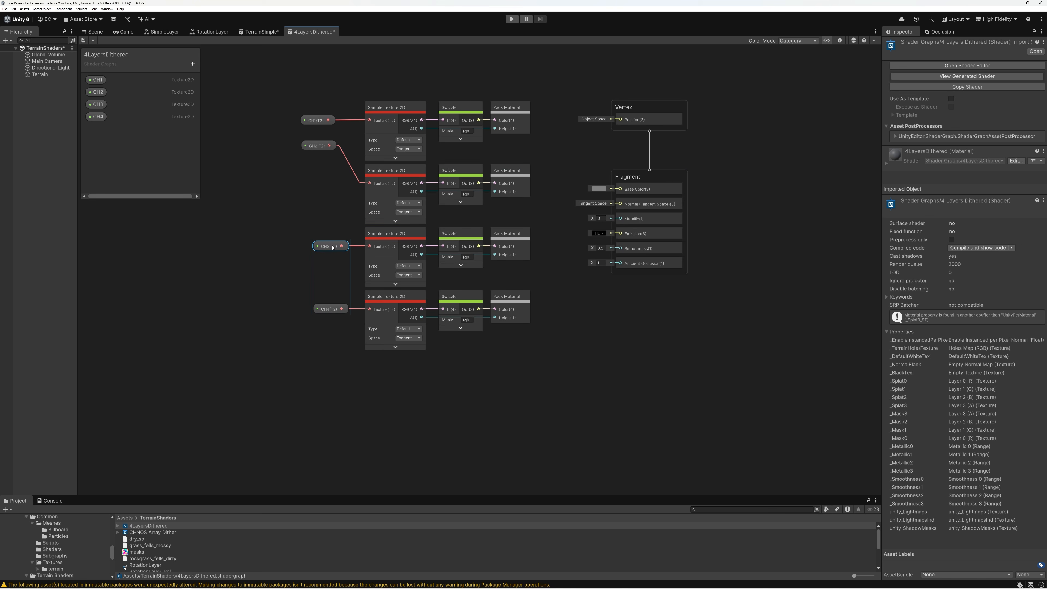
drag(319, 144, 329, 186)
drag(320, 122, 329, 123)
Move the four texture chains away from the Vertex and Fragment blocks to make room for blending nodes
drag(299, 85, 369, 152)
drag(519, 373, 520, 373)
middle_drag(542, 251, 694, 311)
drag(546, 168, 315, 102)
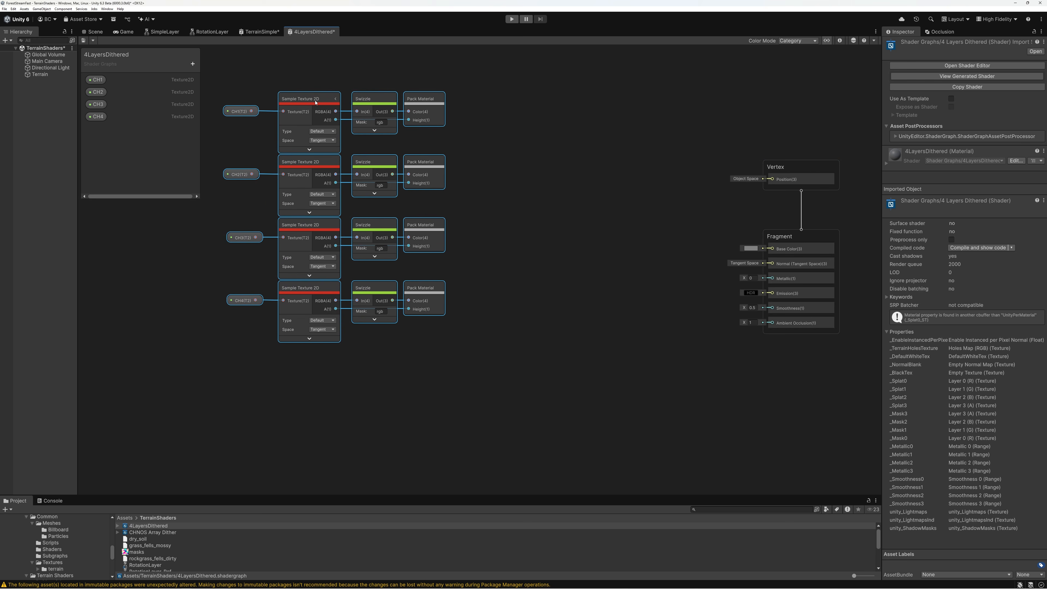
click(480, 108)
click(439, 101)
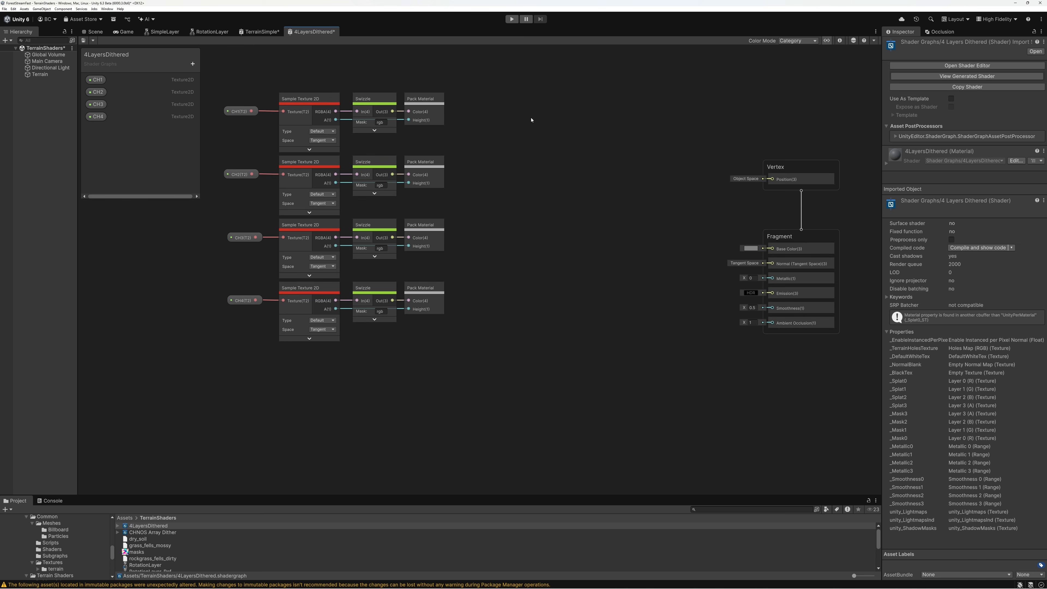
Add a Blend 2 Layers Alpha node between the Pack Material column and the Vertex and Fragment blocks
key(space)
text(Blen)
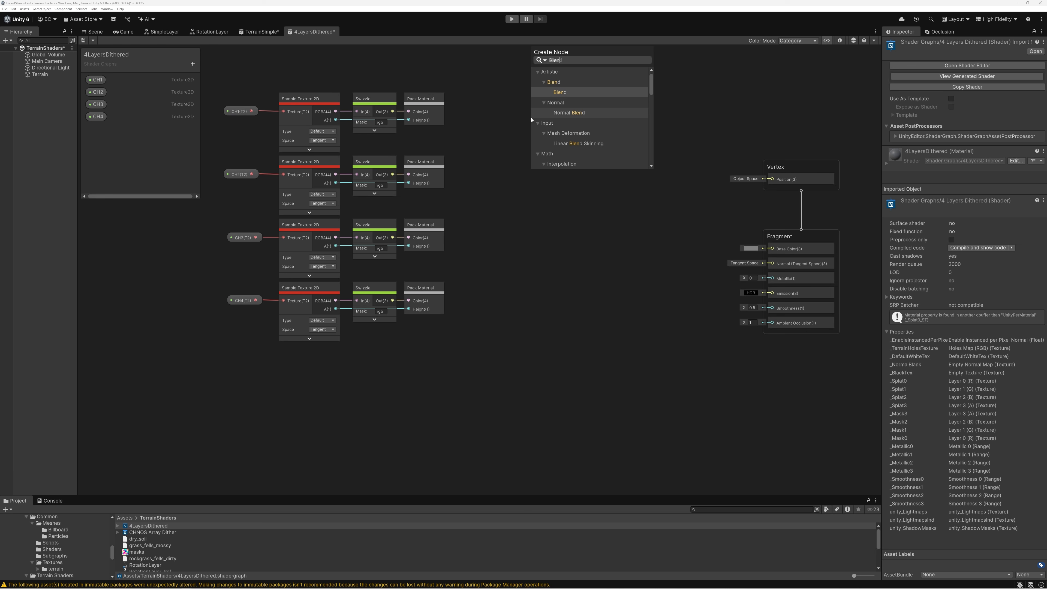
text(d 2)
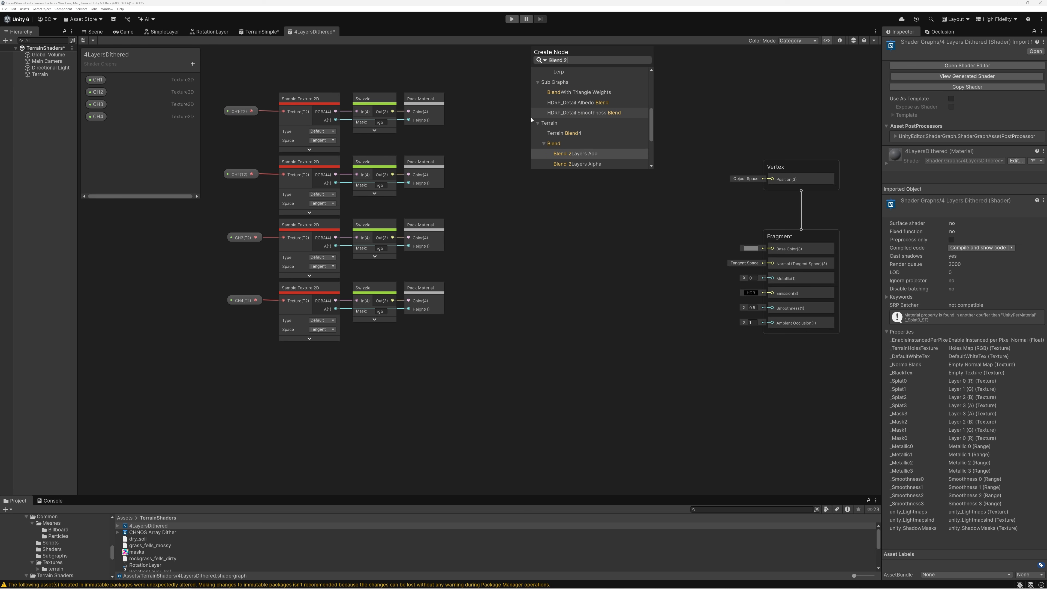
click(586, 164)
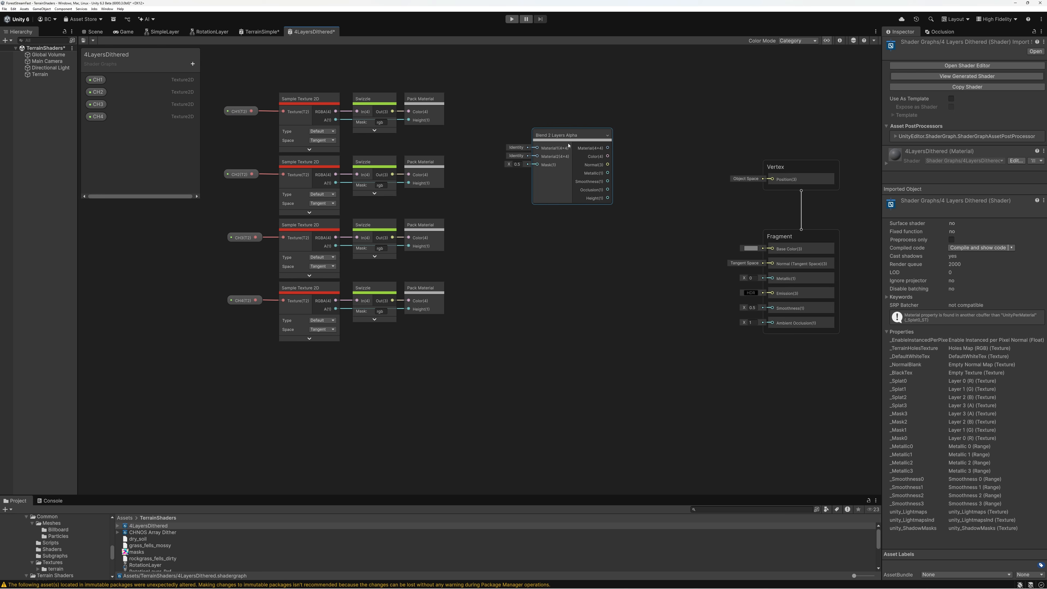
drag(554, 133, 546, 116)
scroll(534, 102, up, 4)
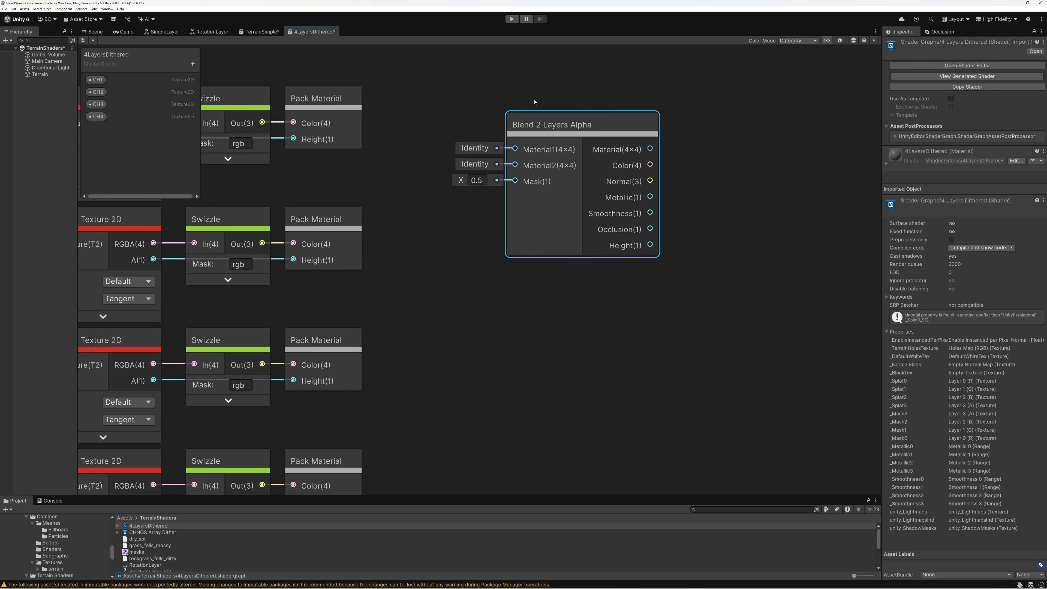
middle_drag(502, 117, 617, 143)
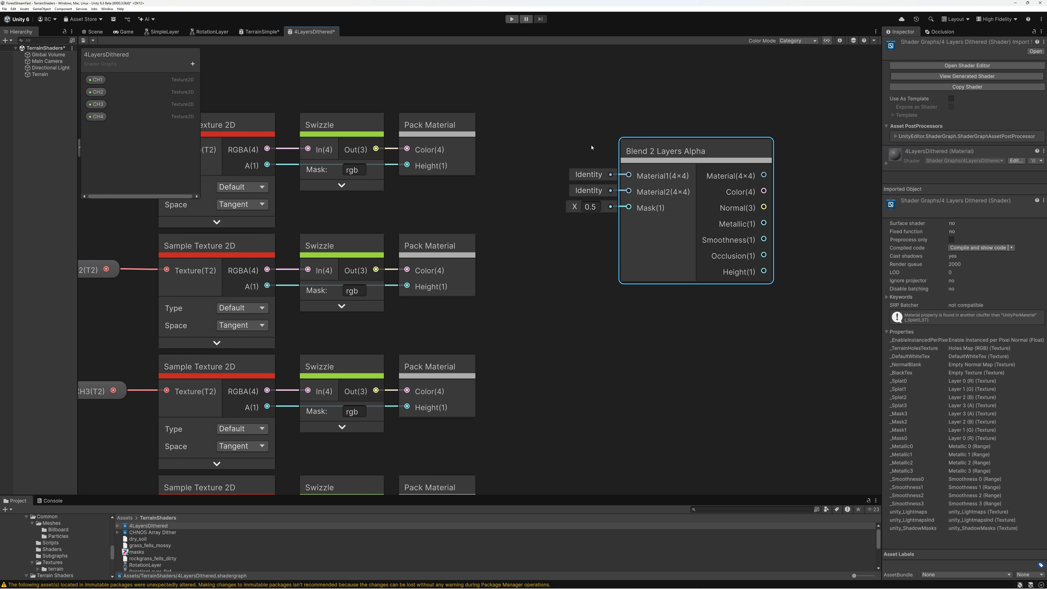
Look up the Terrain Shaders sample of the Shader Graph package in the Package Manager, and close the window
click(103, 9)
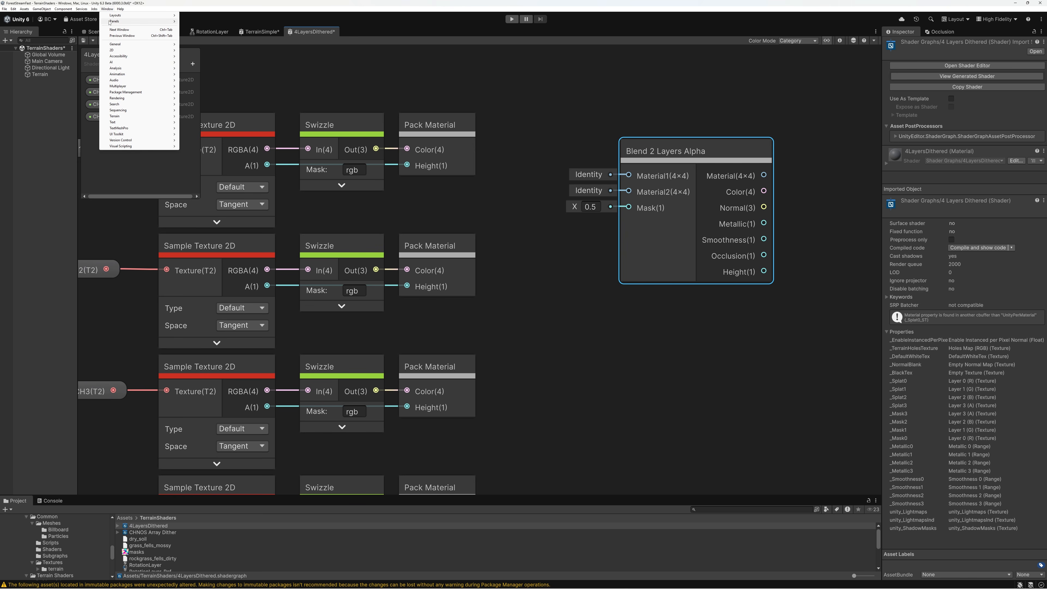
mouse_move(119, 93)
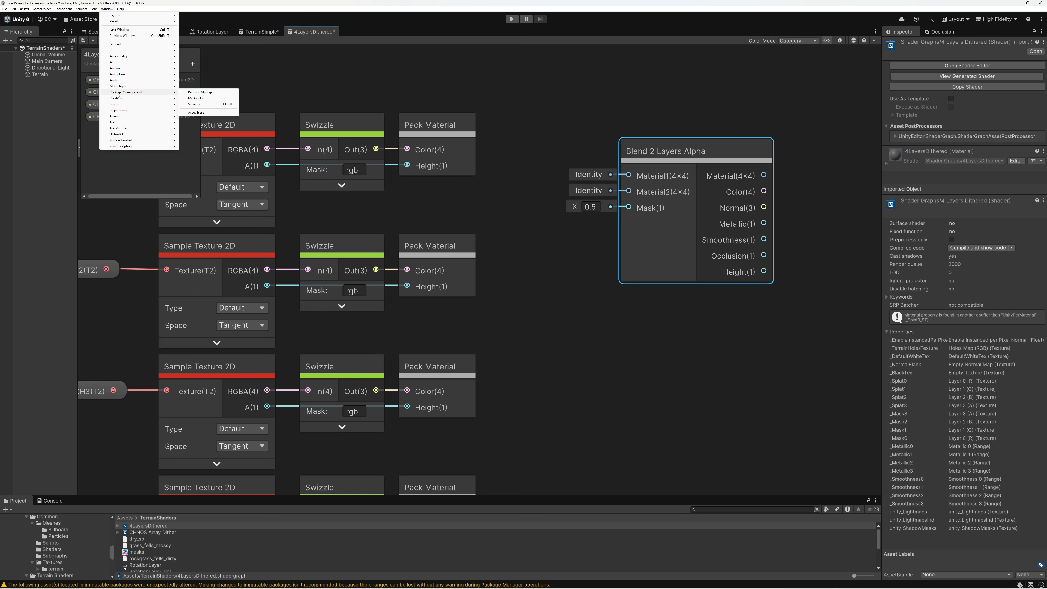
click(211, 92)
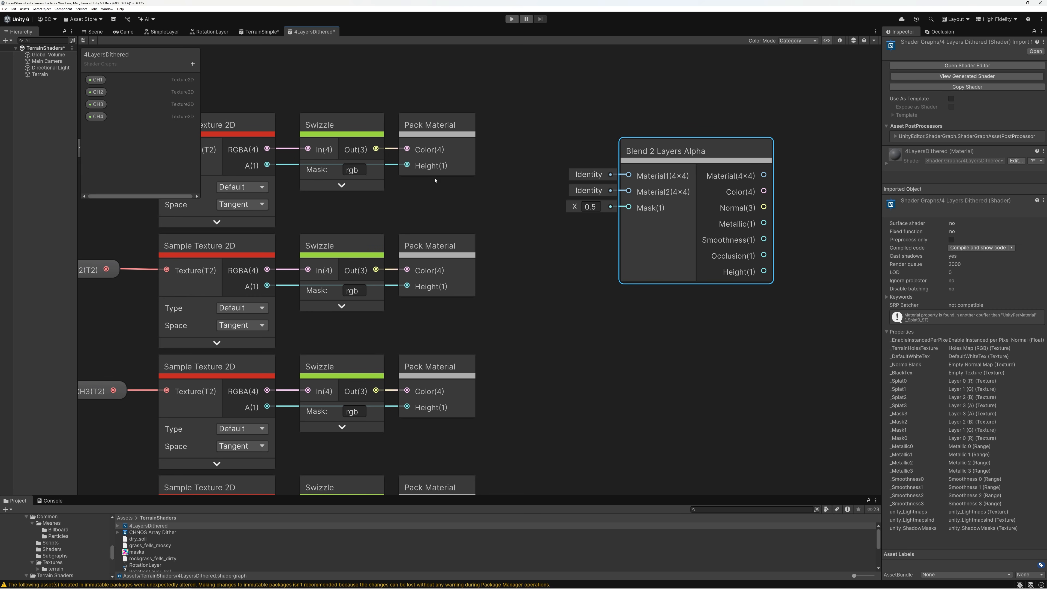
drag(409, 6, 574, 103)
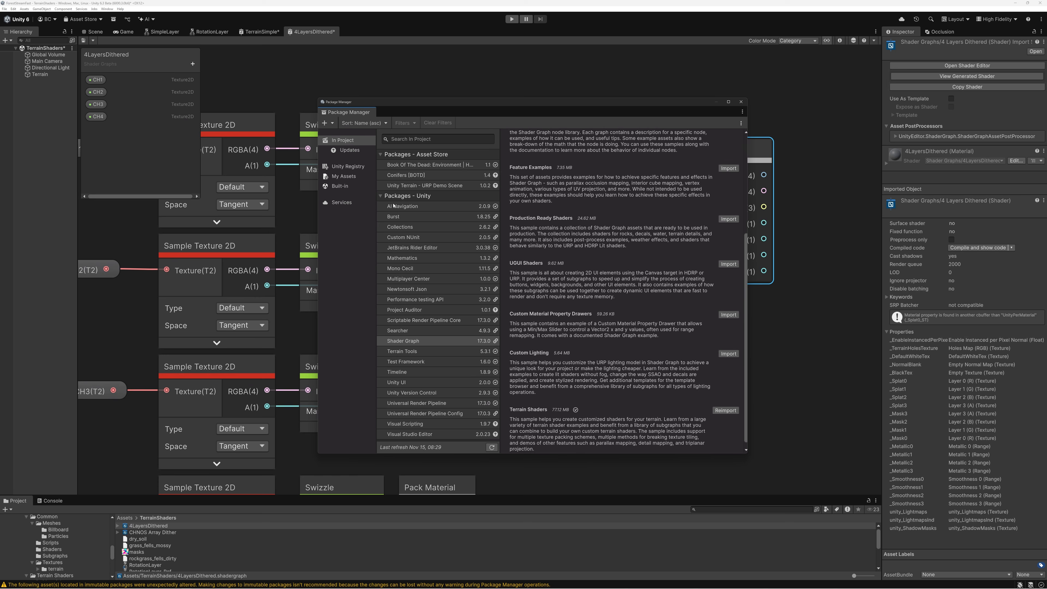
click(399, 342)
drag(746, 212, 750, 358)
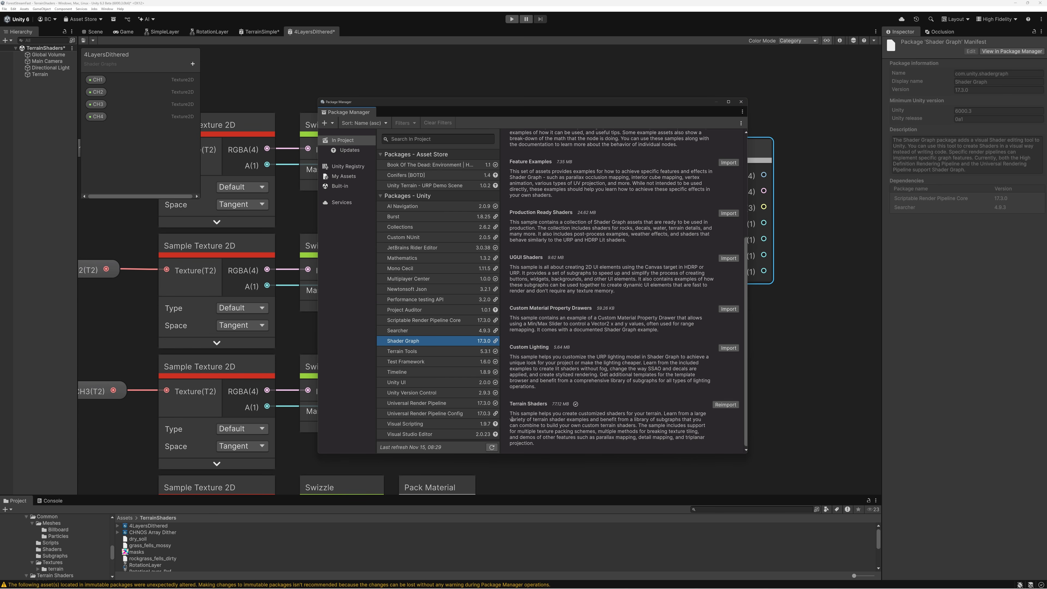
click(741, 102)
Review the nodes and subcategories available in the Terrain category of the node creation list, and close it
key(space)
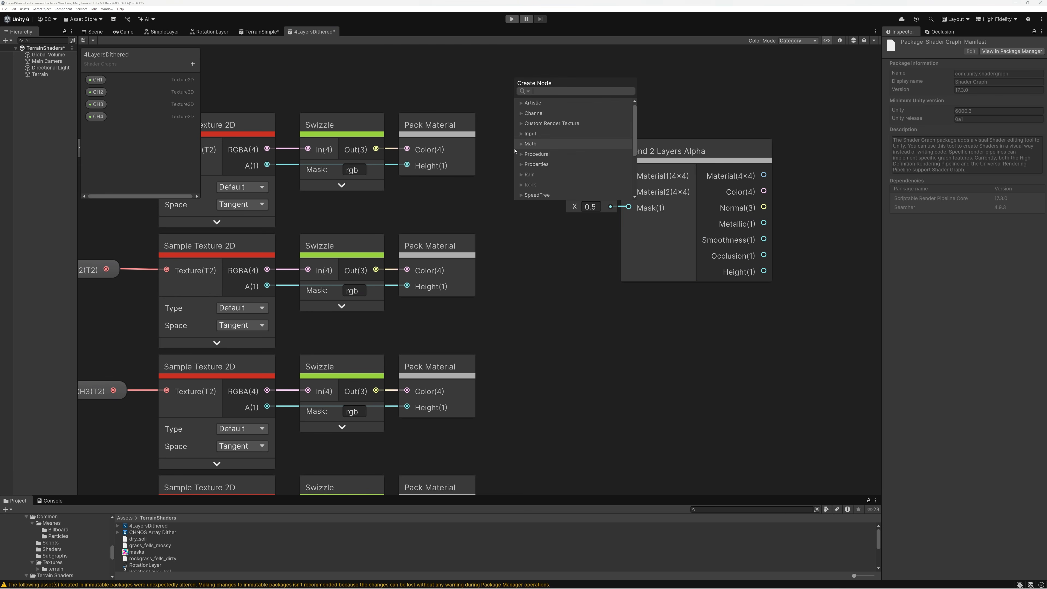
drag(634, 199, 713, 358)
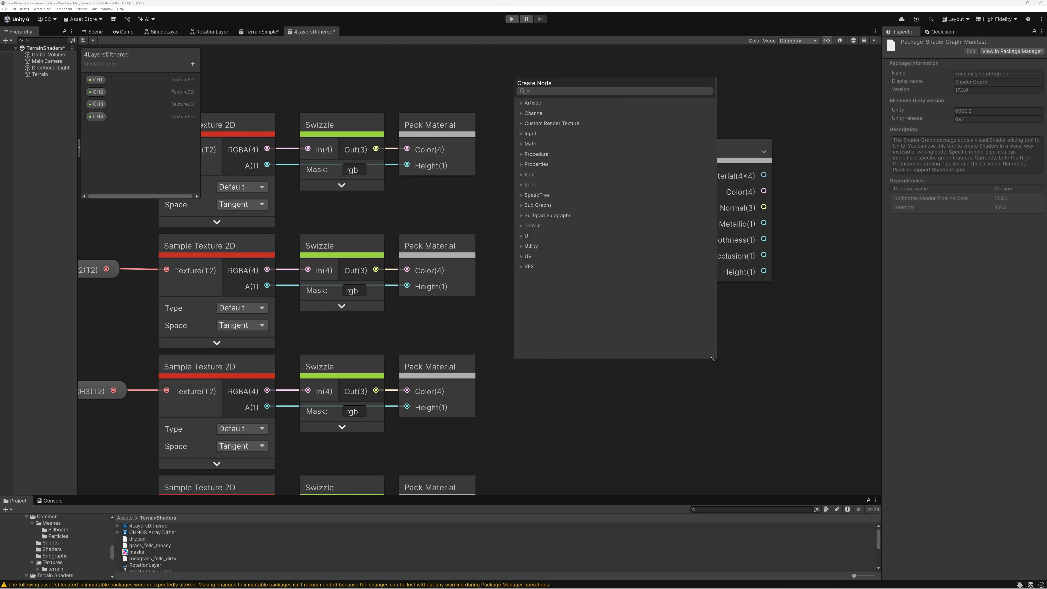
click(700, 226)
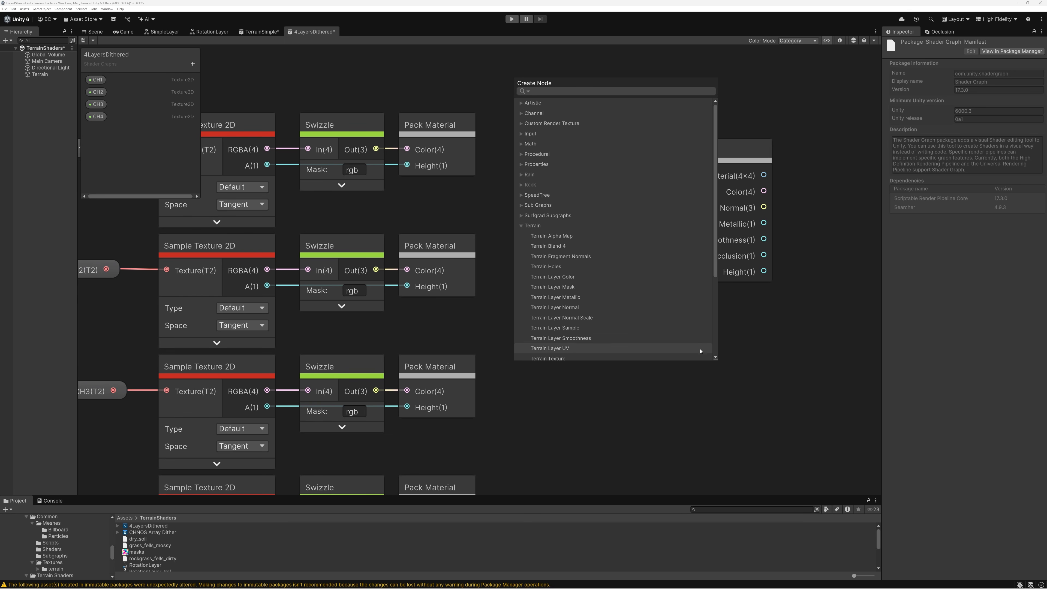
drag(716, 359, 727, 467)
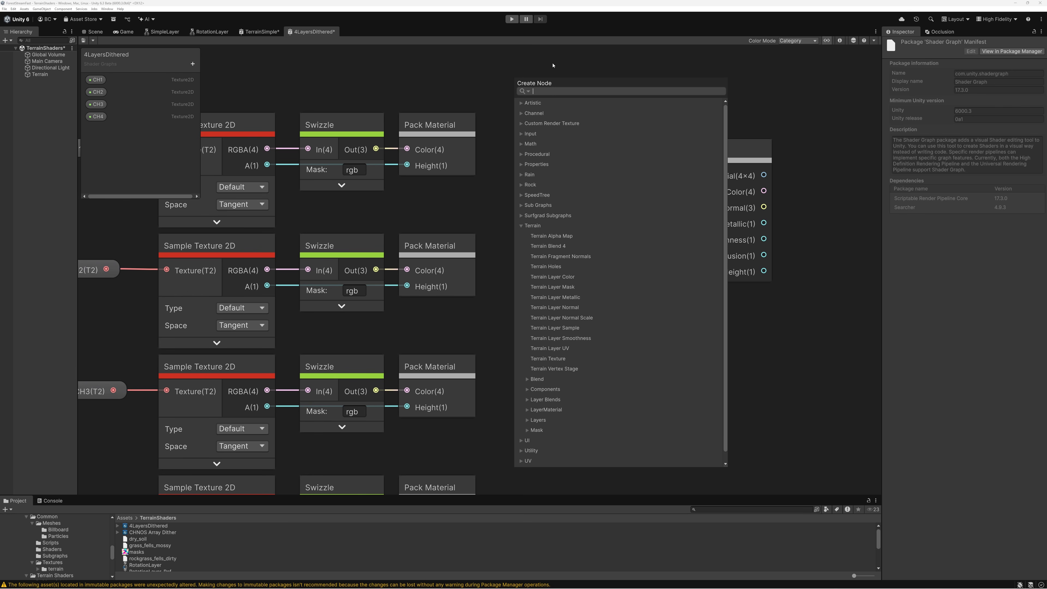
click(477, 82)
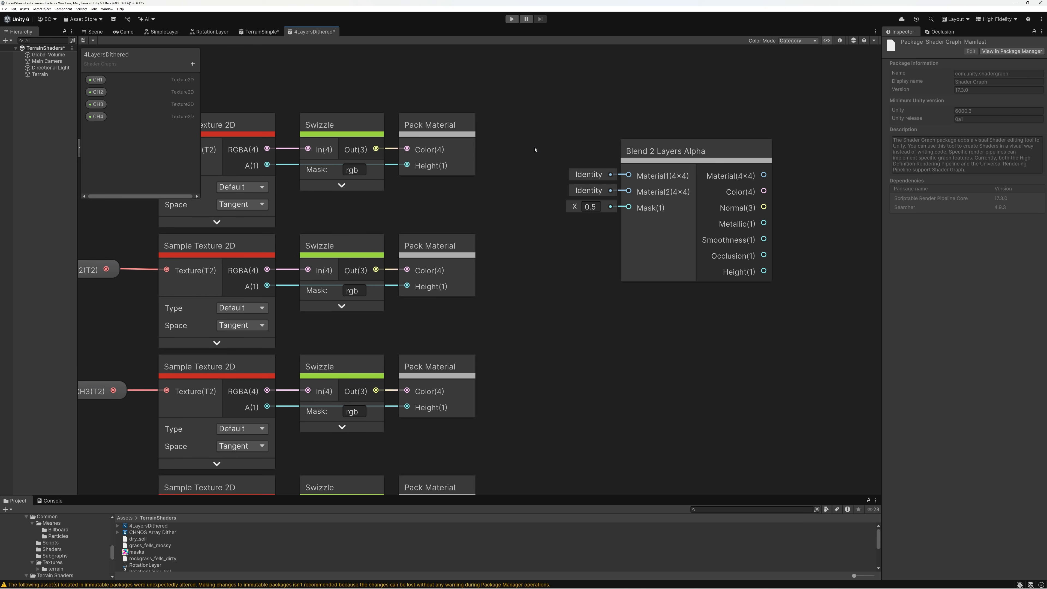
Expand the first two Pack Material nodes and connect their Material outputs to Material1 and Material2 of Blend 2 Layers Alpha
drag(669, 155, 674, 148)
click(469, 125)
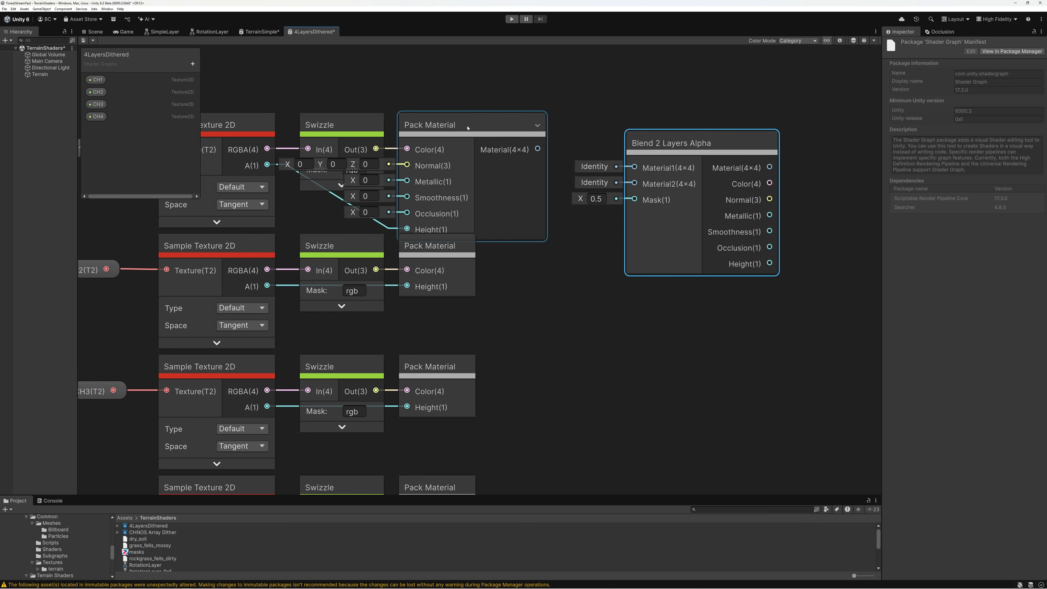
drag(537, 149, 634, 167)
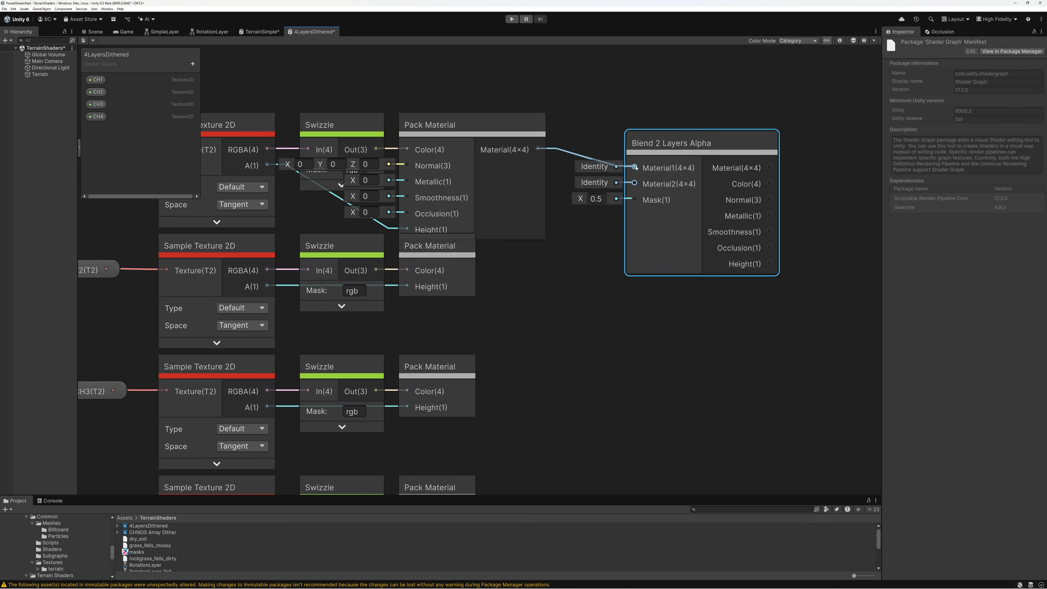
click(457, 244)
click(467, 245)
drag(537, 270, 634, 184)
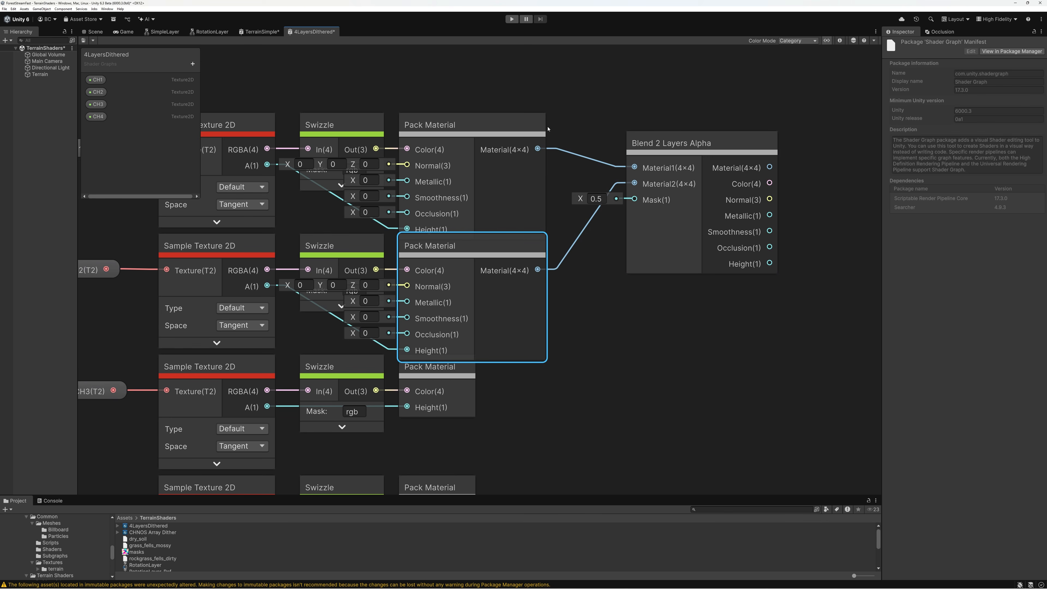
Collapse the unused ports of the first two Pack Material nodes and move Blend 2 Layers Alpha slightly lower, between their rows
click(541, 124)
click(541, 246)
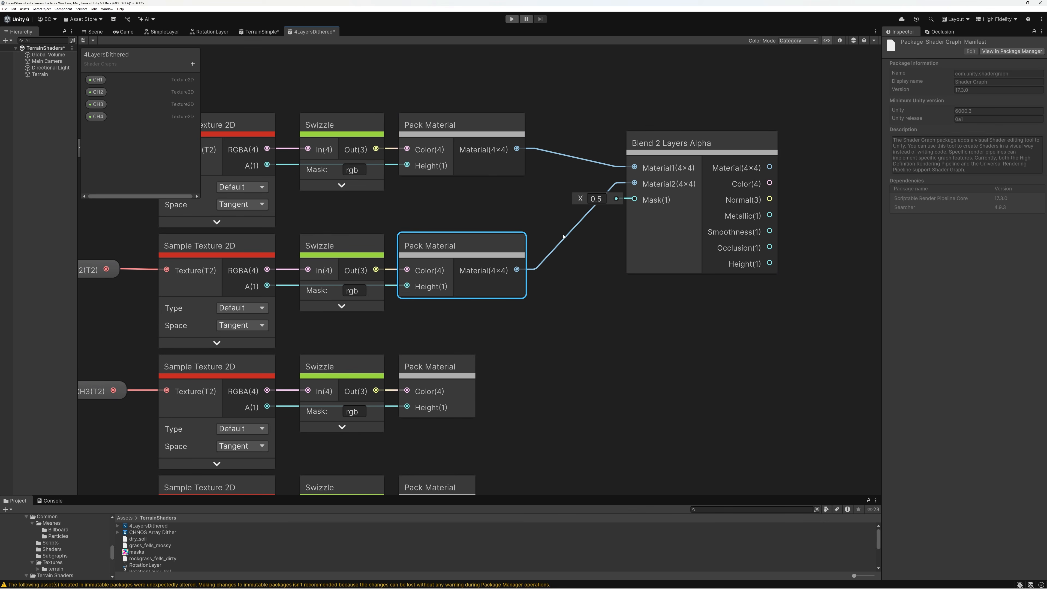
middle_drag(553, 241, 356, 223)
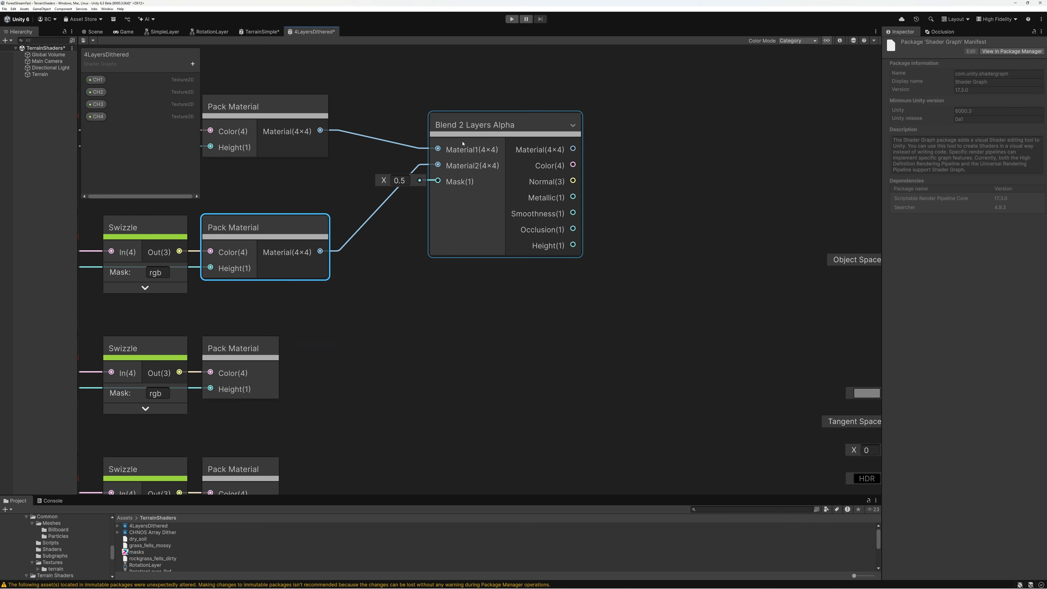
drag(474, 128, 471, 154)
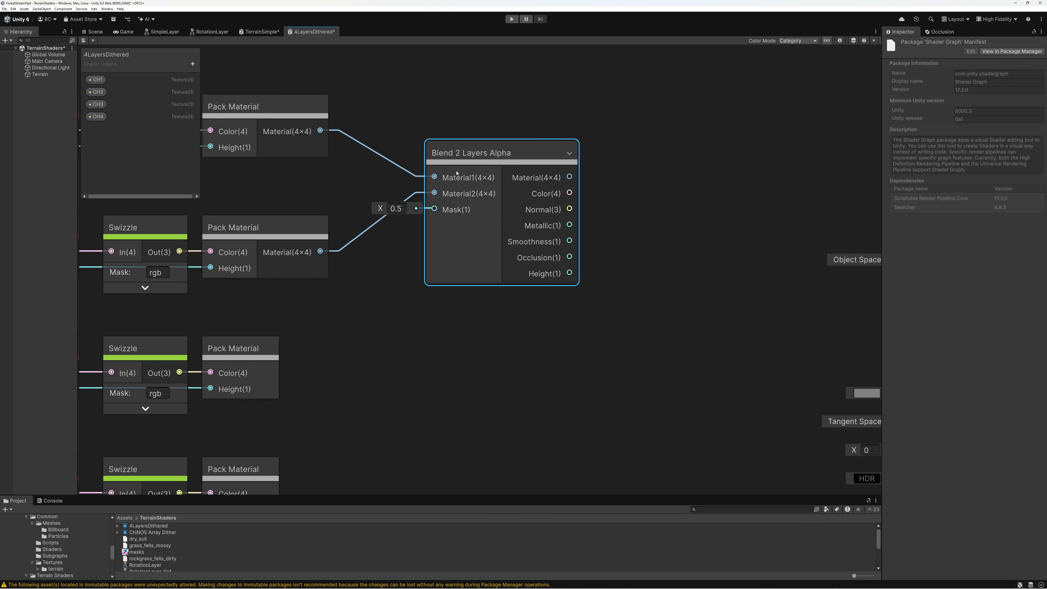
Duplicate Blend 2 Layers Alpha, place the copy diagonally below the original, and connect the original's Material output to the copy's Material1
key(ctrl+d)
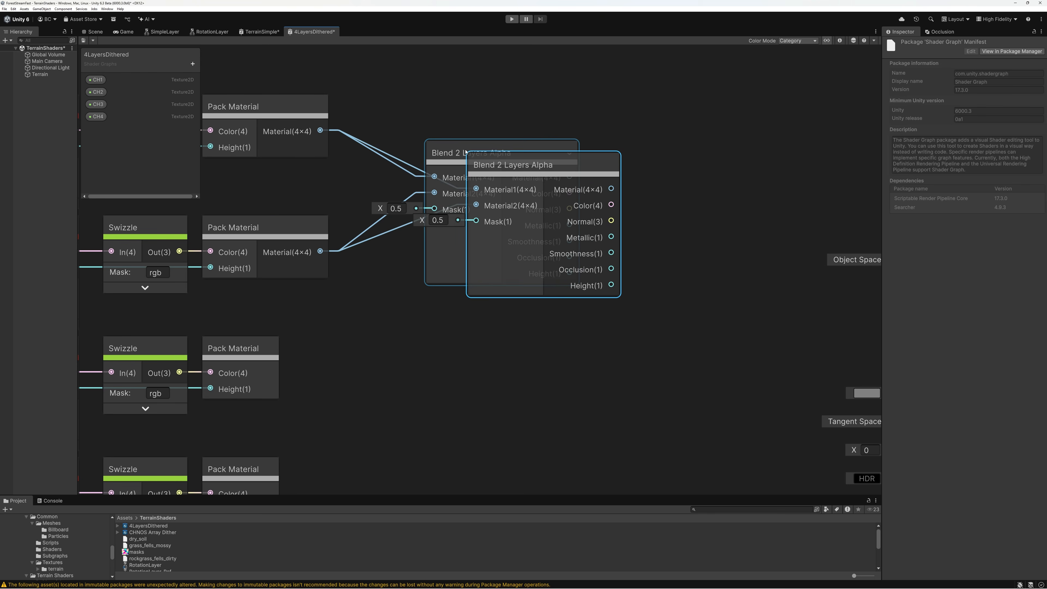
drag(503, 165, 640, 259)
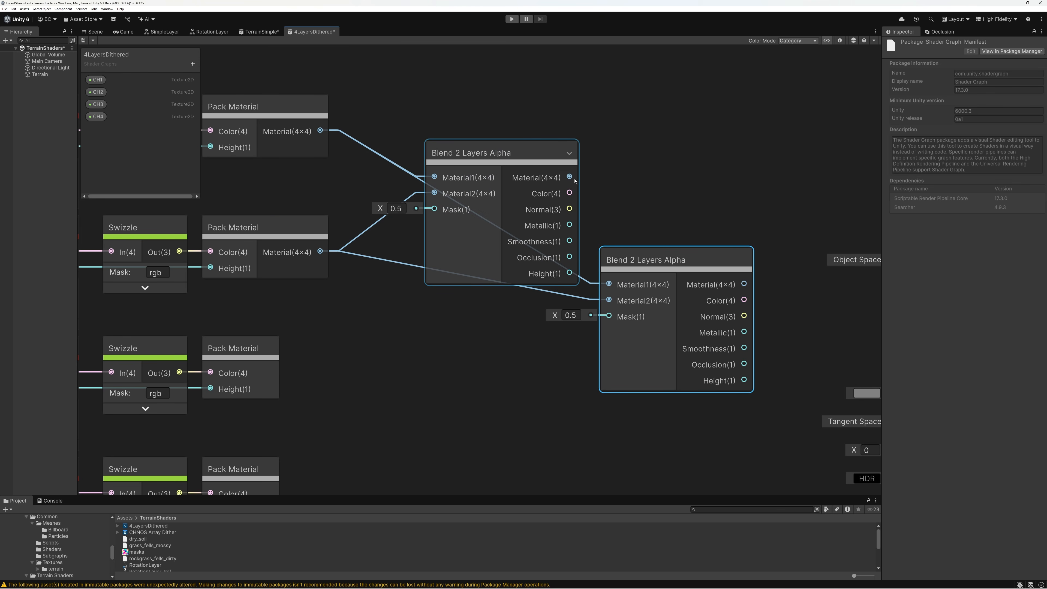
middle_drag(576, 180, 612, 137)
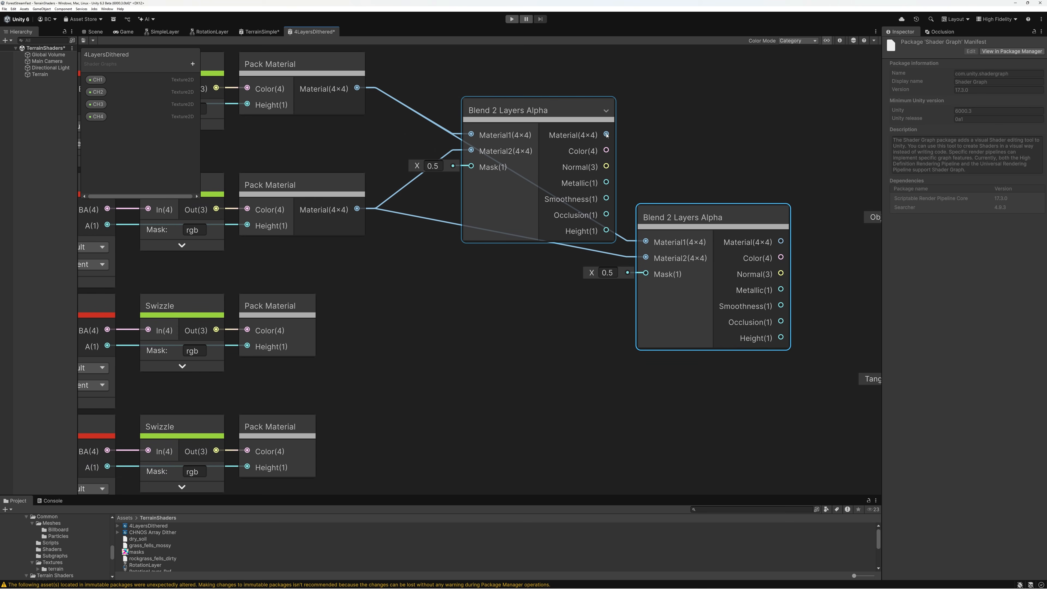
drag(607, 135, 645, 242)
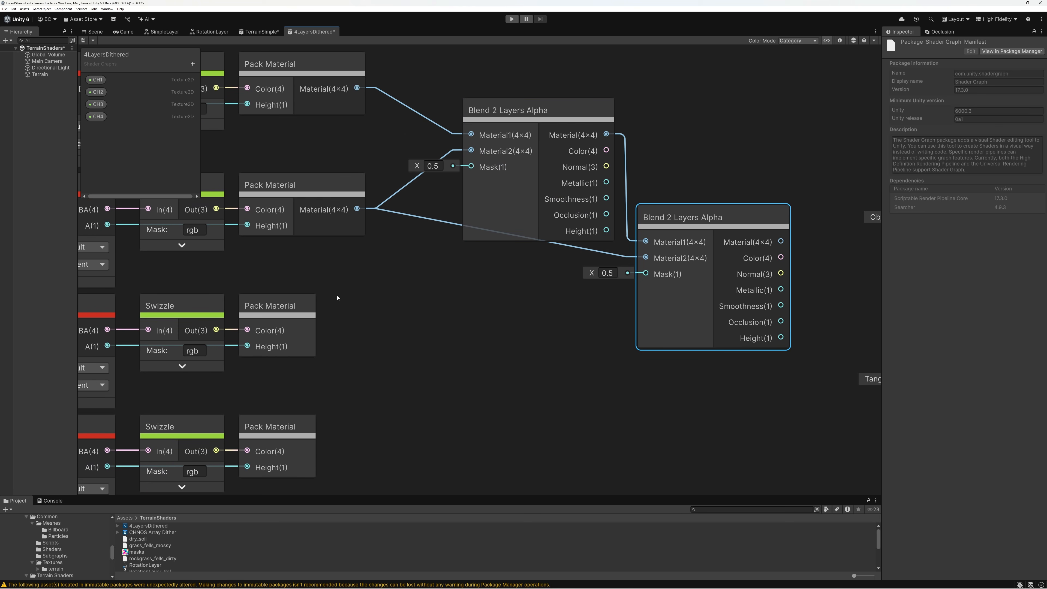
Connect the third Pack Material's Material output to Material2 of the second blend node, and collapse the unused ports on both blend nodes
click(308, 306)
click(309, 306)
drag(378, 331, 646, 258)
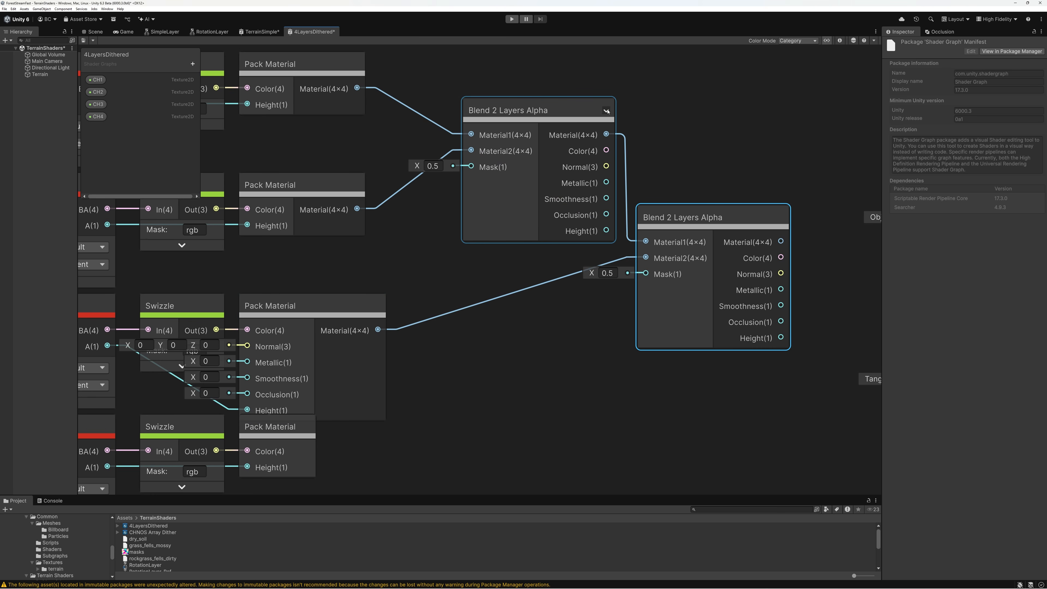
click(606, 110)
click(780, 219)
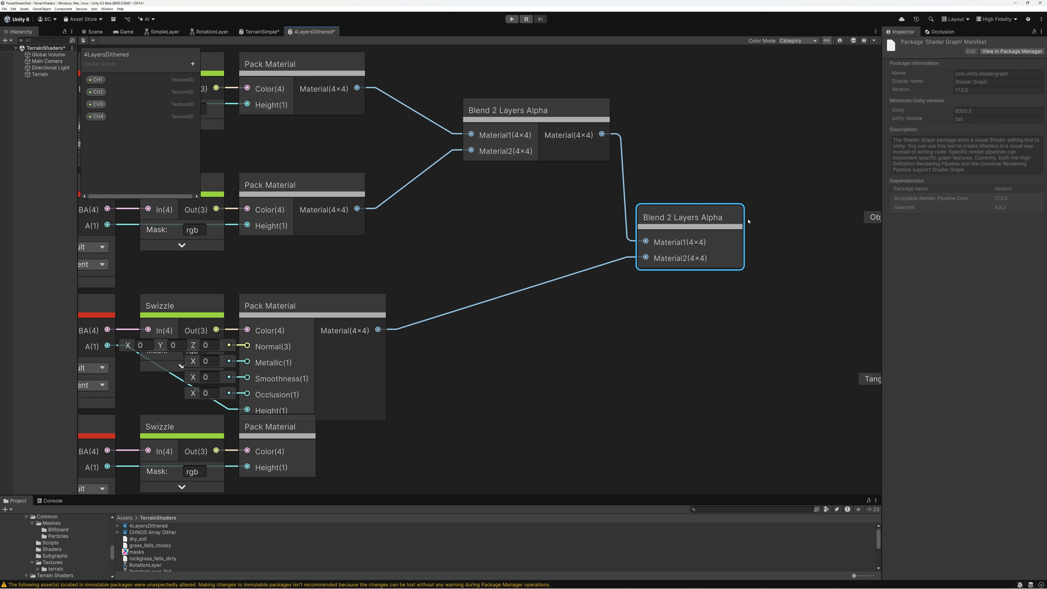
Duplicate the second blend node beside the Fragment block and connect the second blend's Material output to the copy's Material1
scroll(560, 250, down, 3)
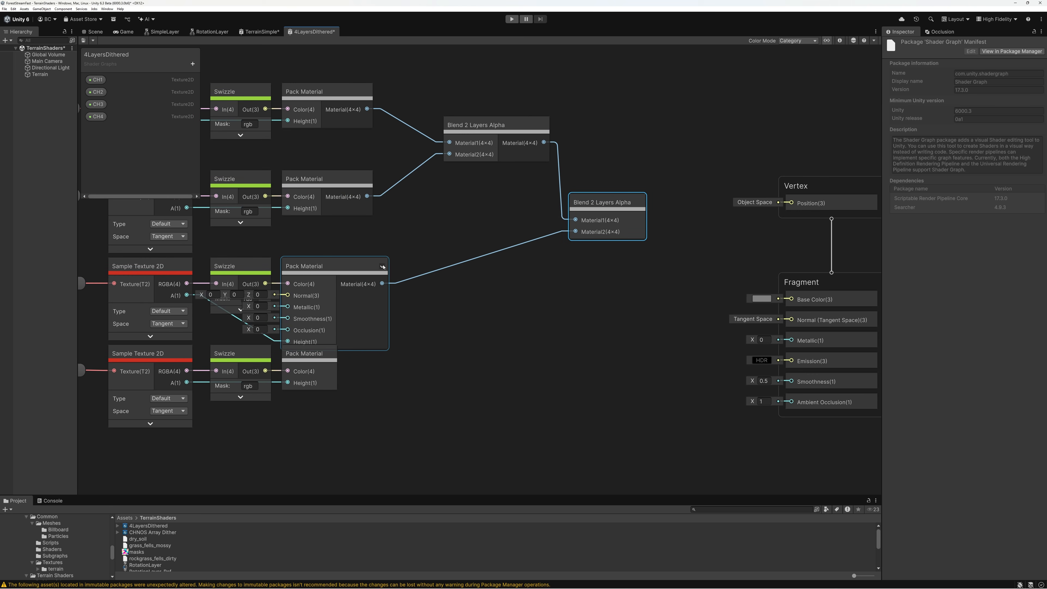
key(ctrl+d)
drag(627, 214, 709, 277)
click(639, 204)
drag(673, 220, 691, 295)
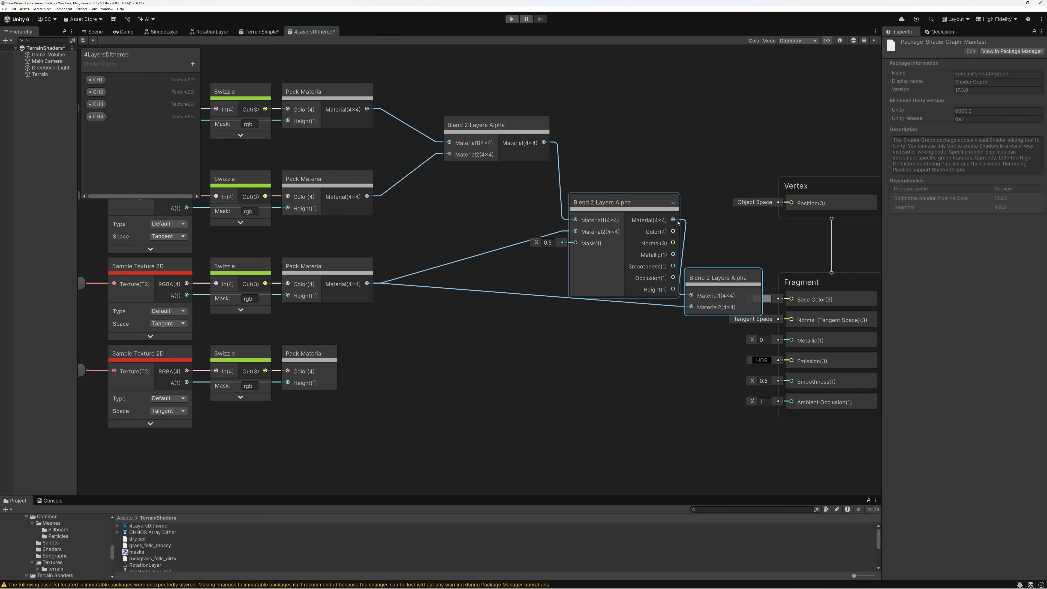
Collapse the second blend node and connect the fourth Pack Material's Material output to Material2 of the third blend node
click(673, 203)
click(336, 357)
drag(383, 371, 693, 308)
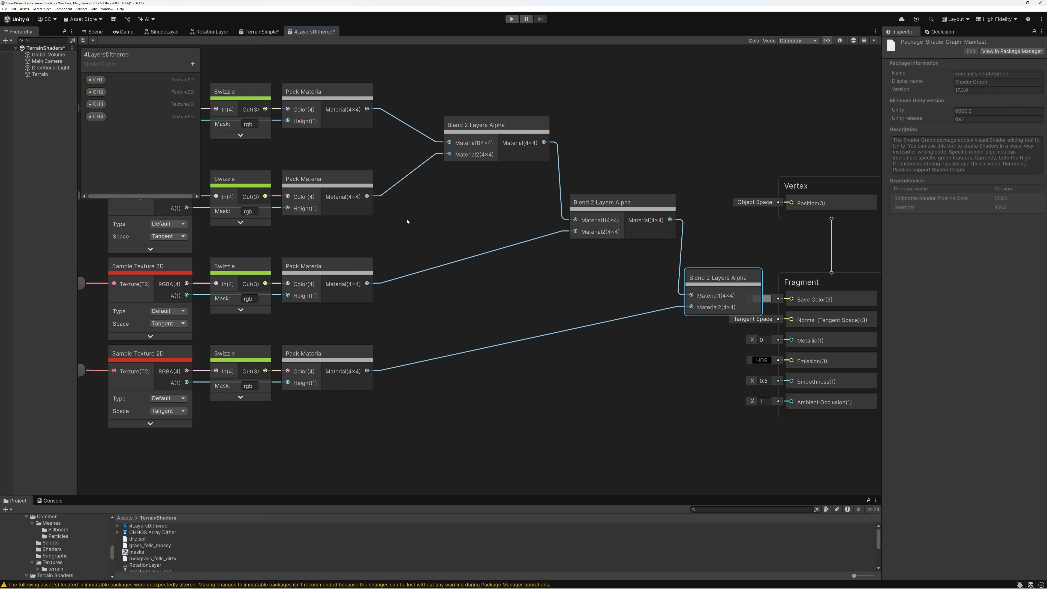
Expand all three Blend 2 Layers Alpha nodes to expose their Mask inputs
mouse_move(517, 127)
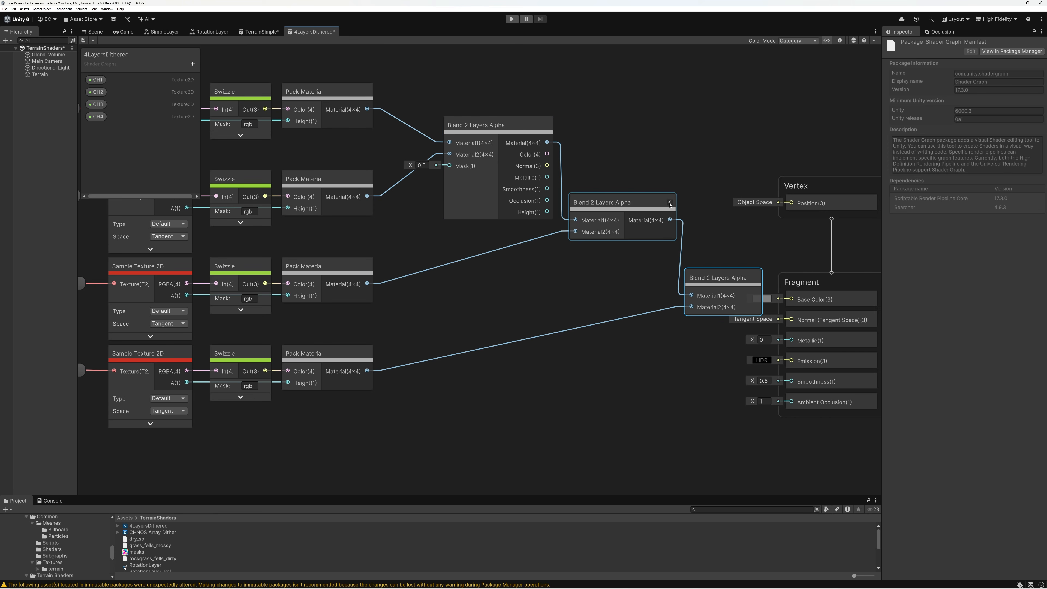
click(670, 205)
click(756, 280)
scroll(482, 144, down, 1)
middle_drag(482, 144, 537, 141)
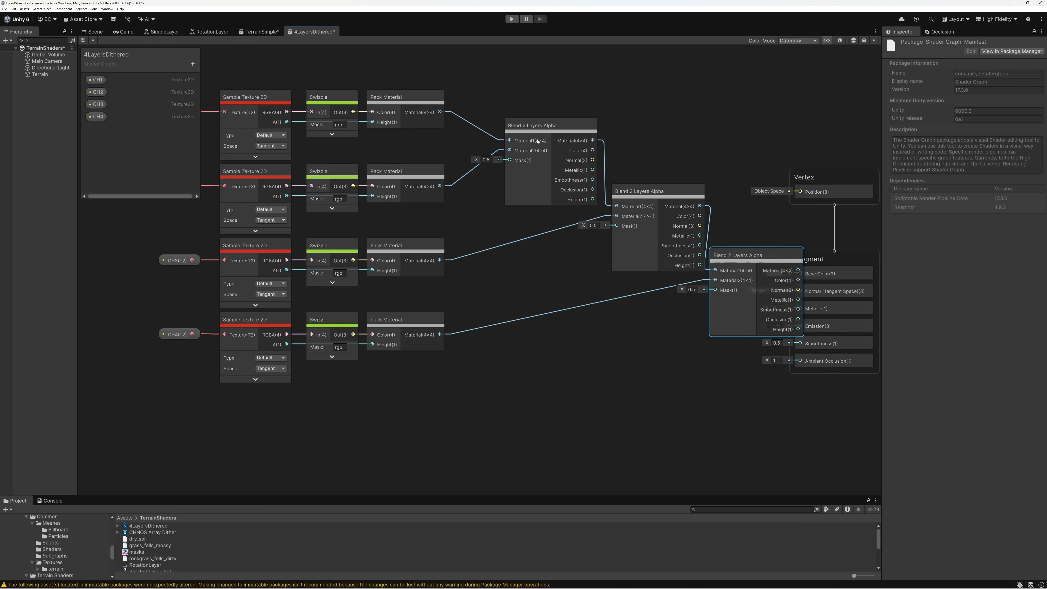
scroll(535, 142, up, 5)
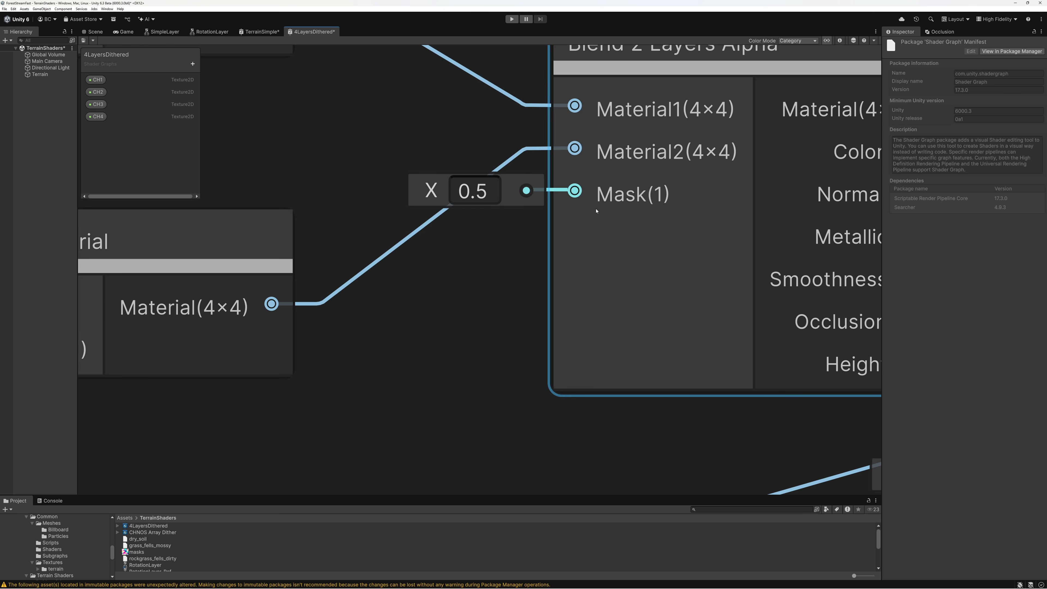
scroll(538, 227, down, 1)
scroll(538, 227, down, 5)
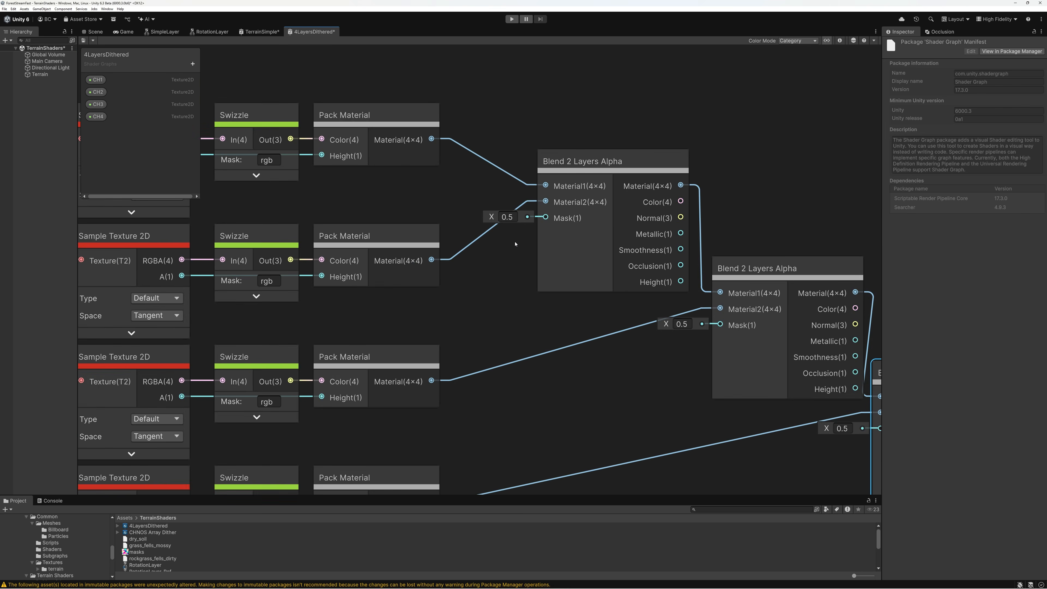
Shrink the Blackboard to fit its four properties and expand all four Sample Texture 2D nodes to expose their UV inputs
drag(137, 198, 137, 129)
middle_drag(268, 111, 397, 77)
scroll(397, 77, up, 1)
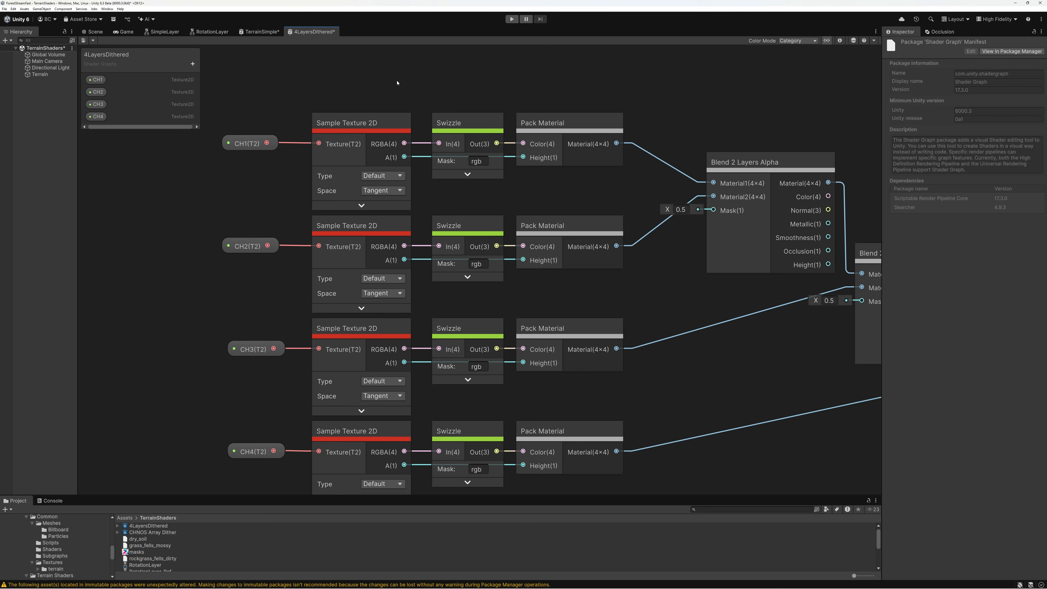
click(405, 123)
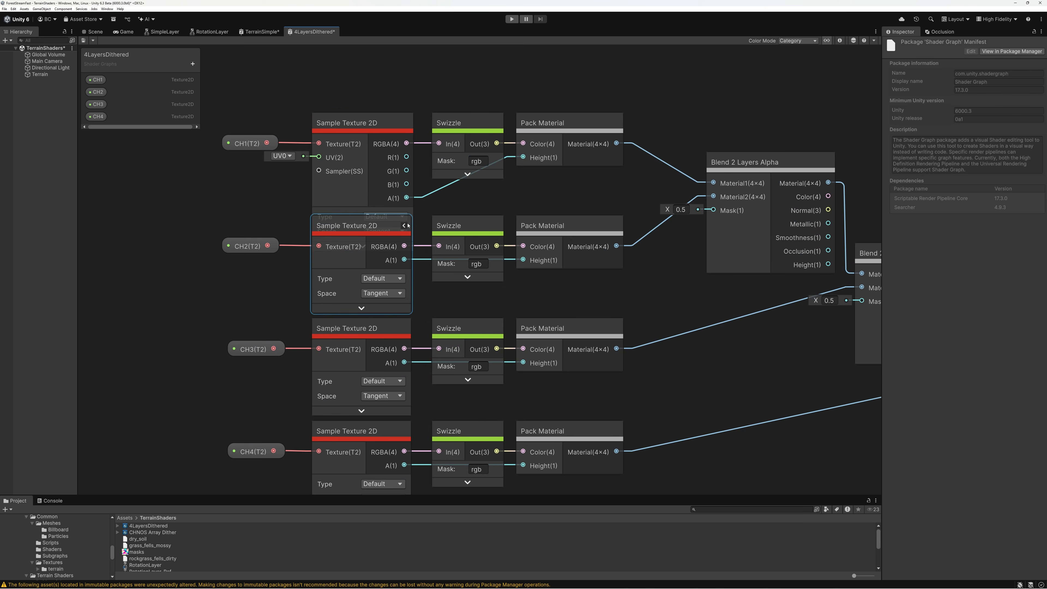
click(404, 227)
middle_drag(405, 329, 407, 267)
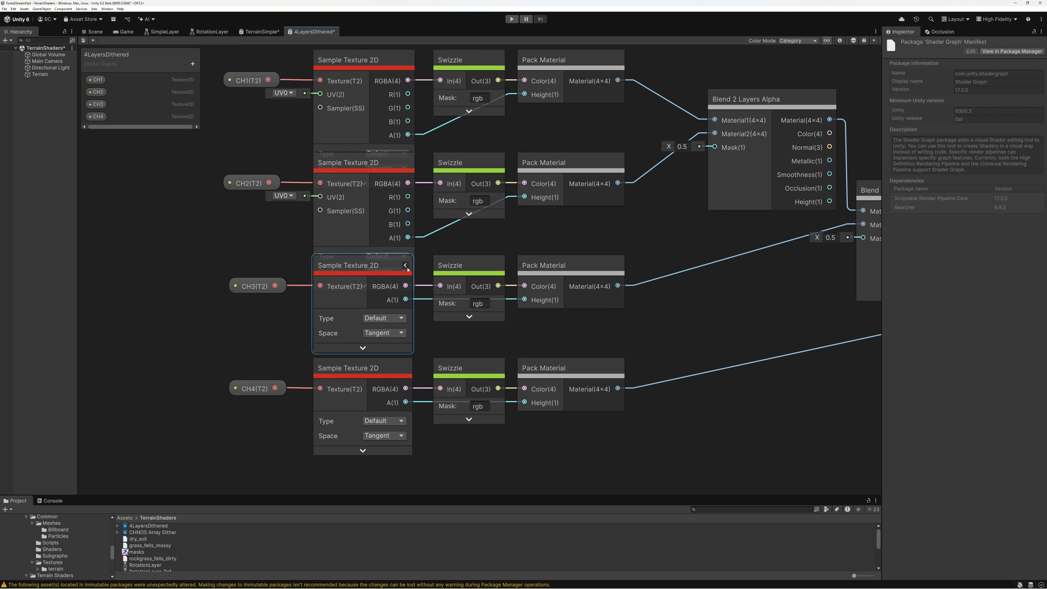
click(407, 266)
click(406, 369)
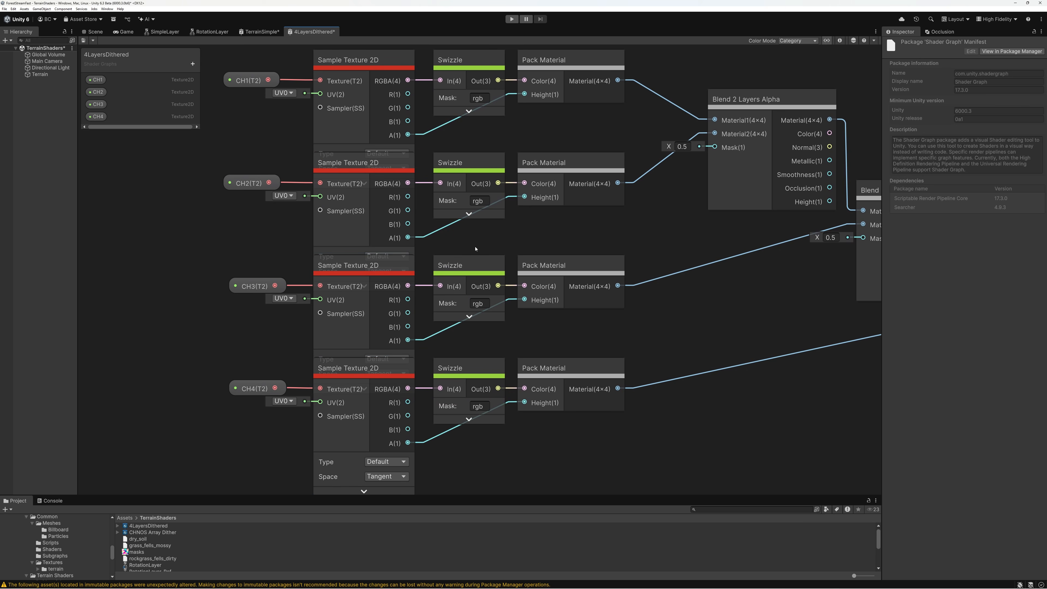
Add a Terrain Texture node from the Terrain category and place it well before the CH texture properties
scroll(475, 248, down, 3)
middle_drag(520, 246, 643, 279)
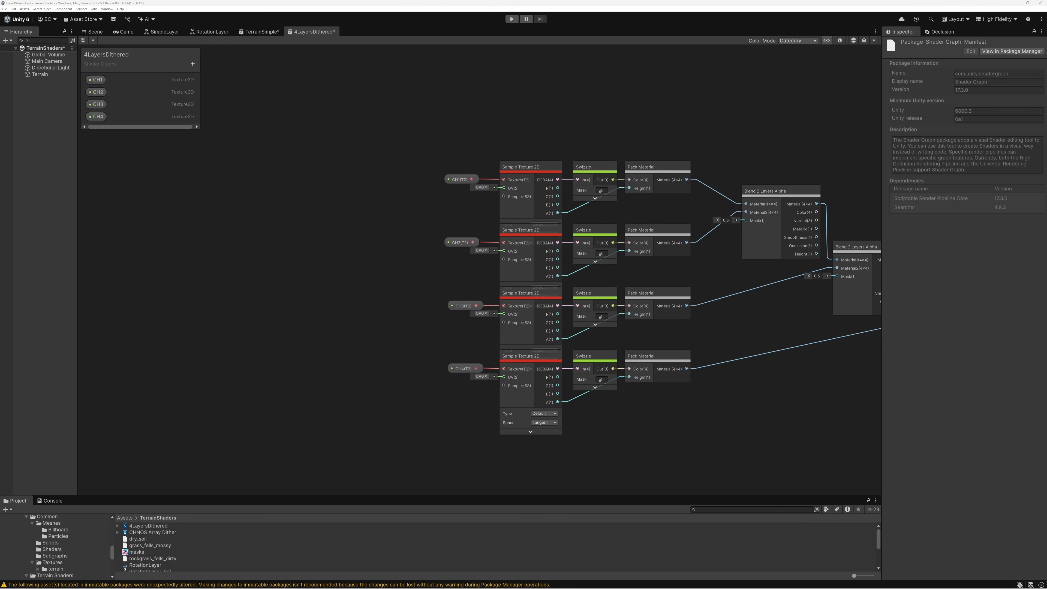
key(space)
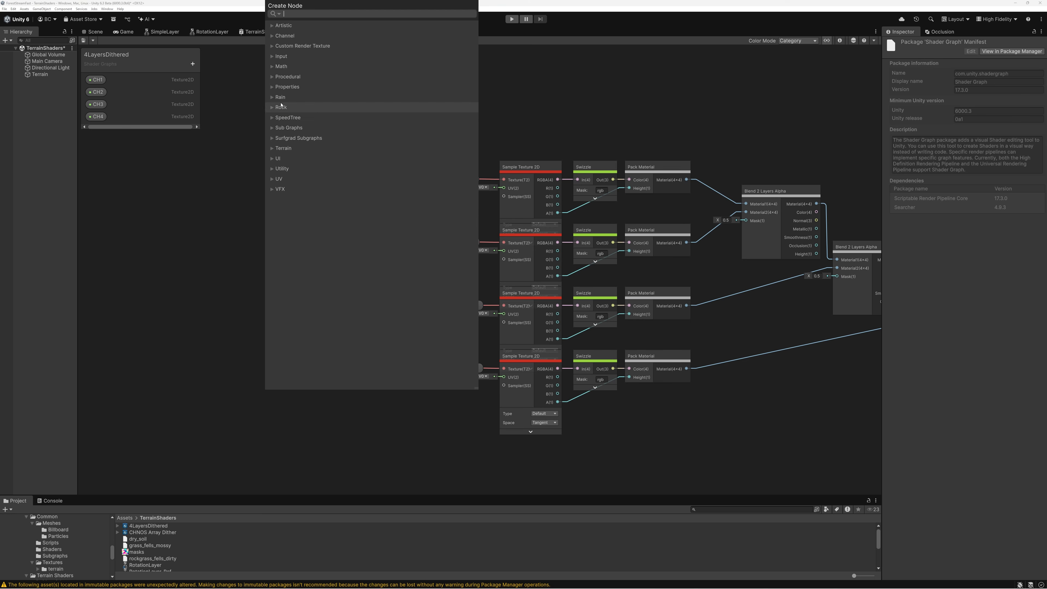
click(272, 148)
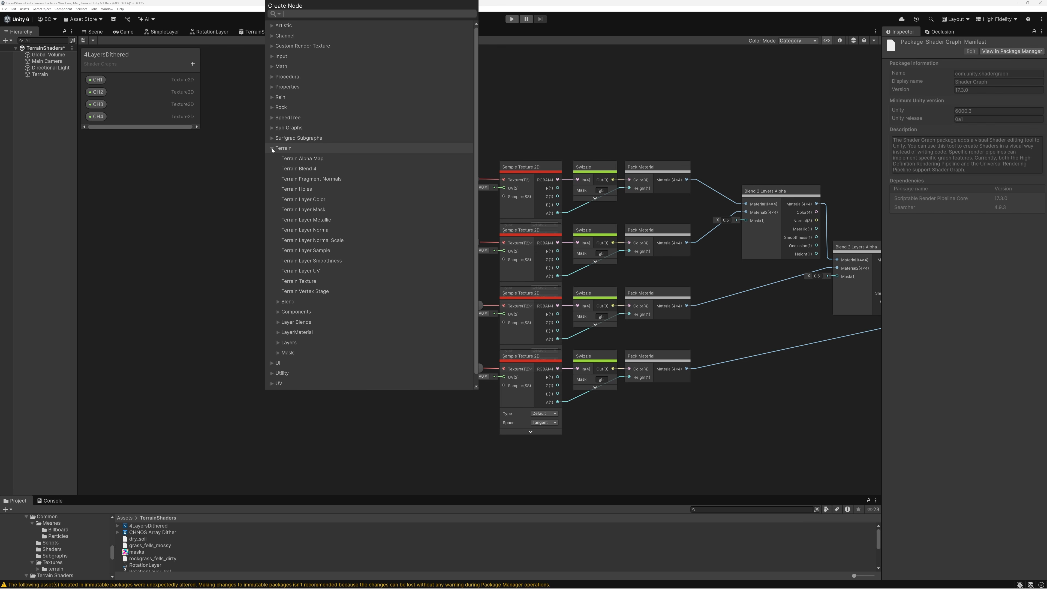
click(295, 282)
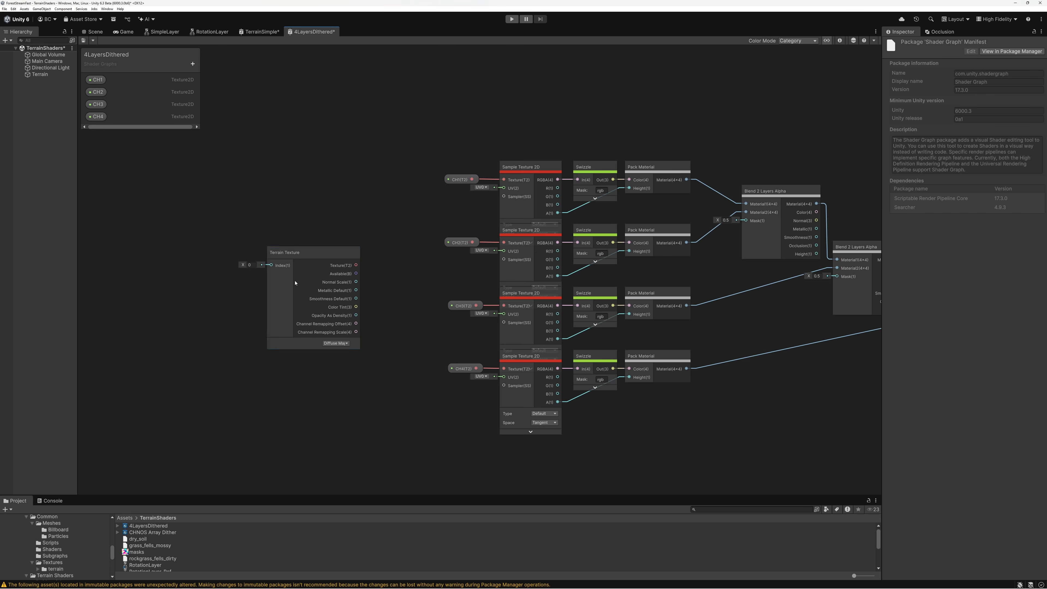
scroll(295, 282, up, 3)
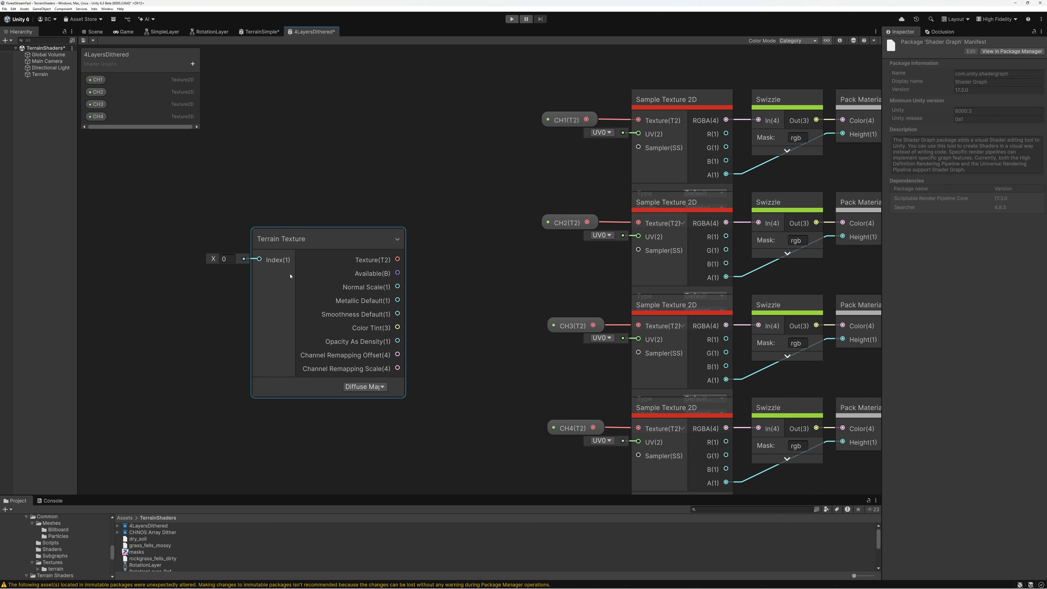
drag(292, 248, 172, 212)
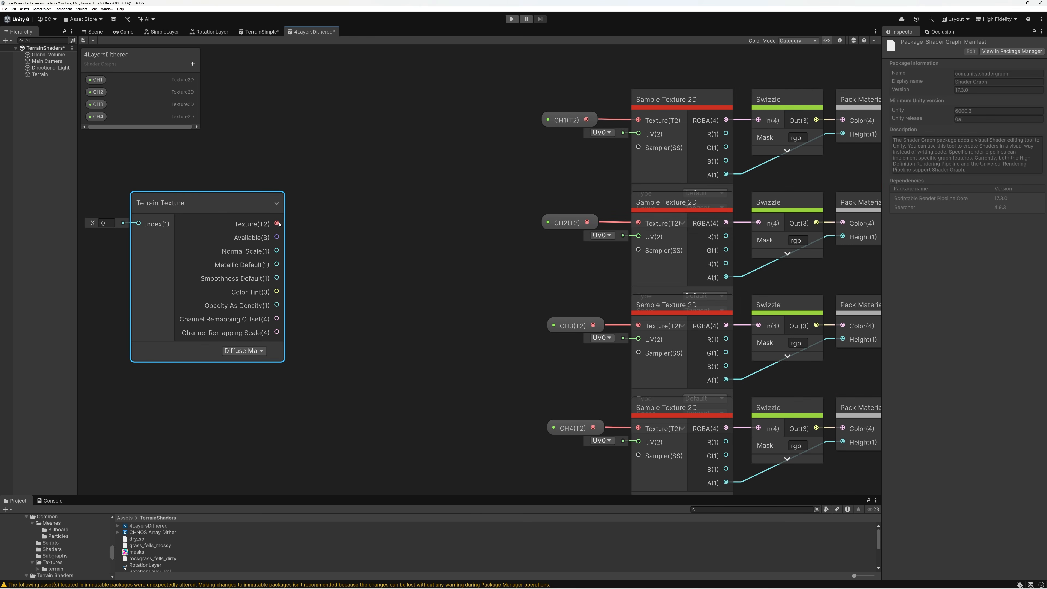
Add a Split Texture Transform node, feed it the Terrain Texture's Texture output, and collapse the Terrain Texture node's unused ports
click(349, 216)
key(space)
text(split)
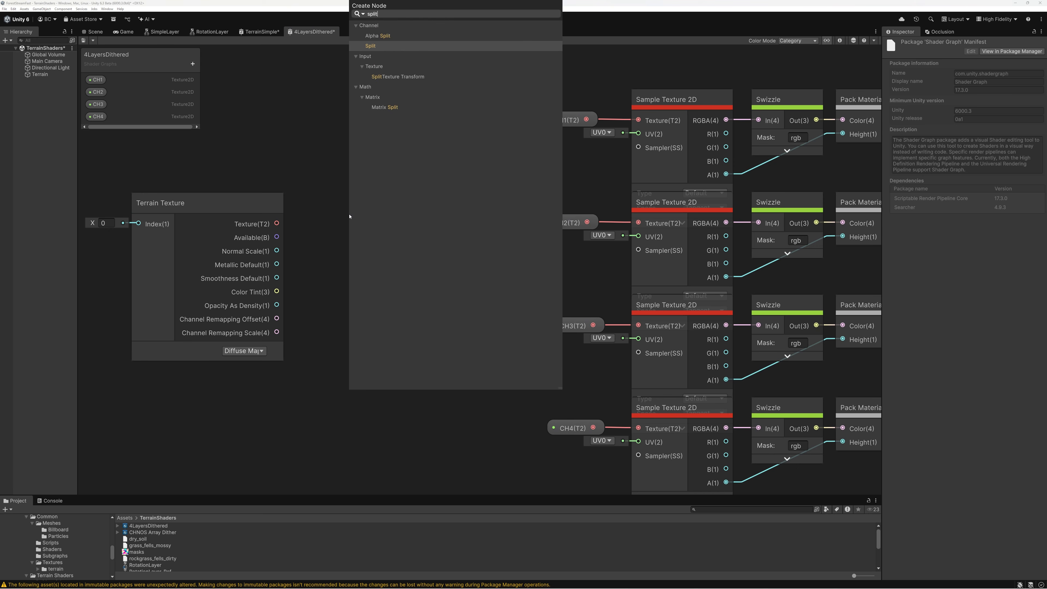
click(388, 78)
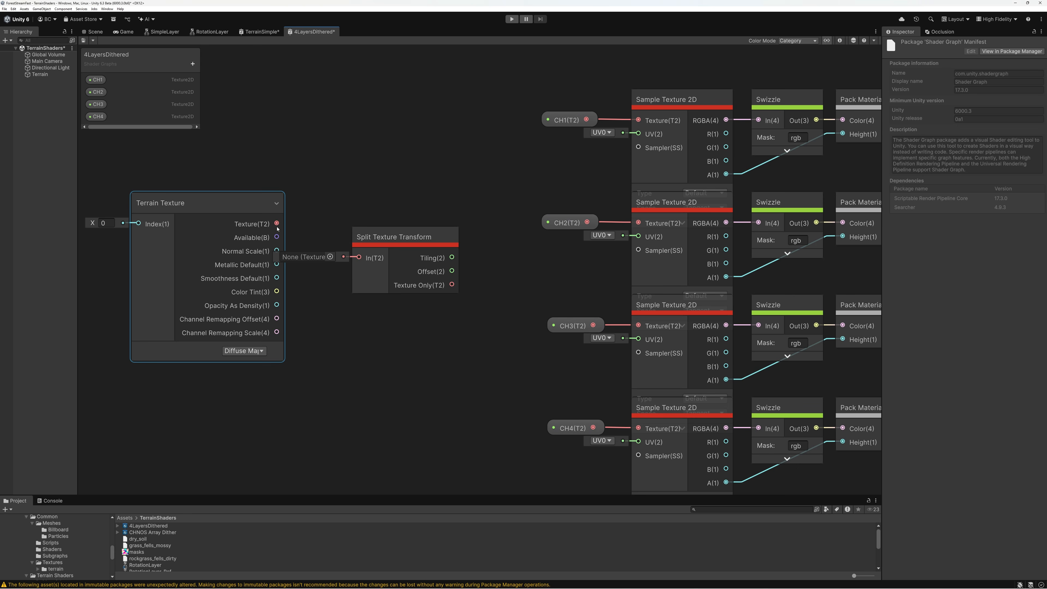
drag(276, 223, 245, 208)
click(277, 205)
Add a Tiling And Offset node driven by the split Tiling and Offset outputs, hide its preview, and place it beside Split Texture Transform
click(398, 214)
key(space)
text(tiling)
key(Return)
drag(315, 224, 405, 283)
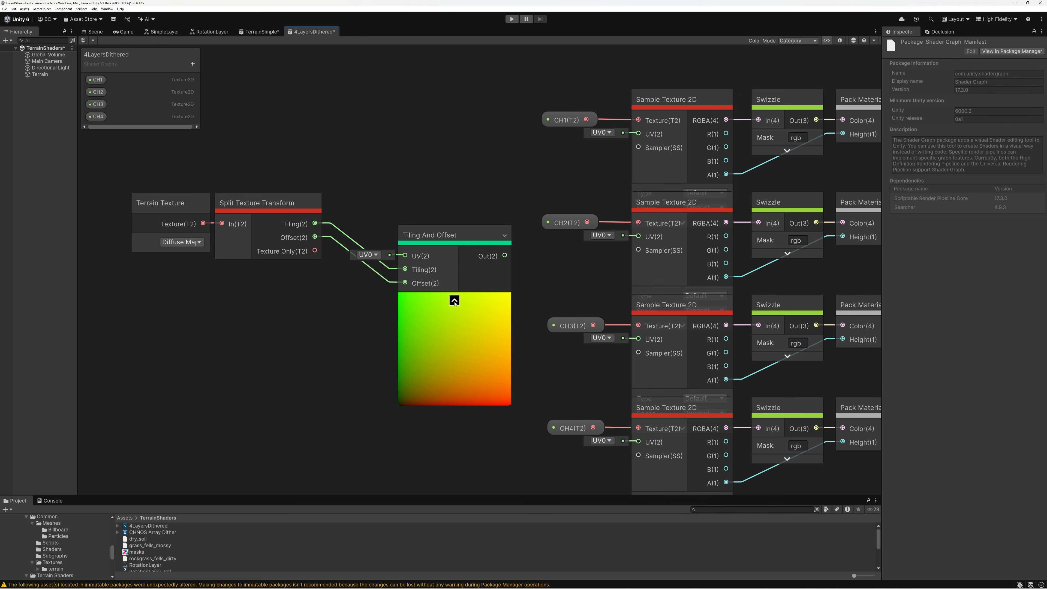
click(454, 300)
drag(432, 239, 364, 194)
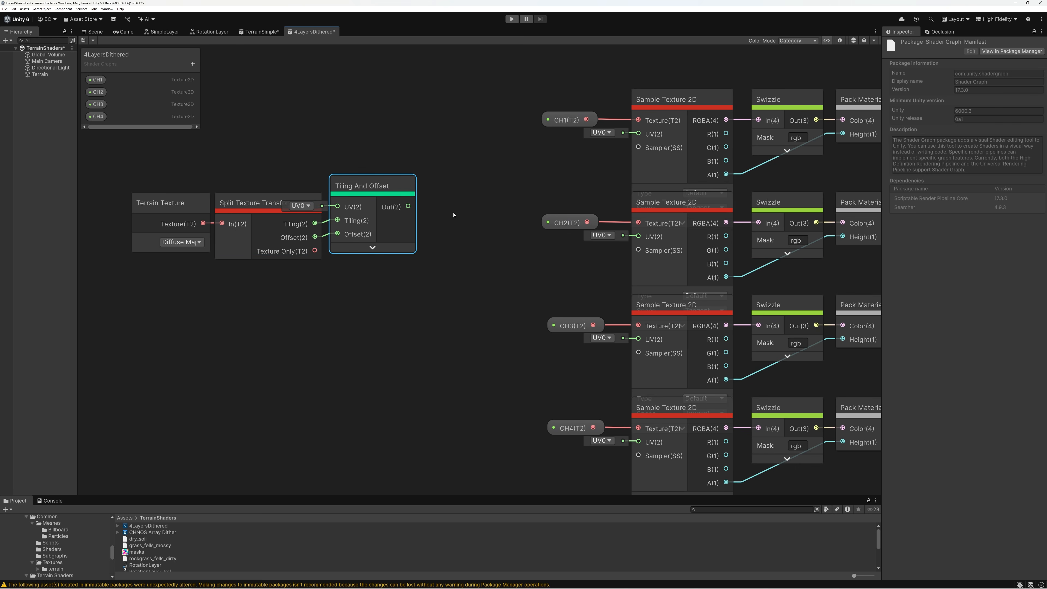
Move the Terrain Texture, Split Texture Transform and Tiling And Offset nodes together, farther from the texture samplers
drag(163, 164, 389, 258)
drag(374, 217, 328, 201)
click(408, 215)
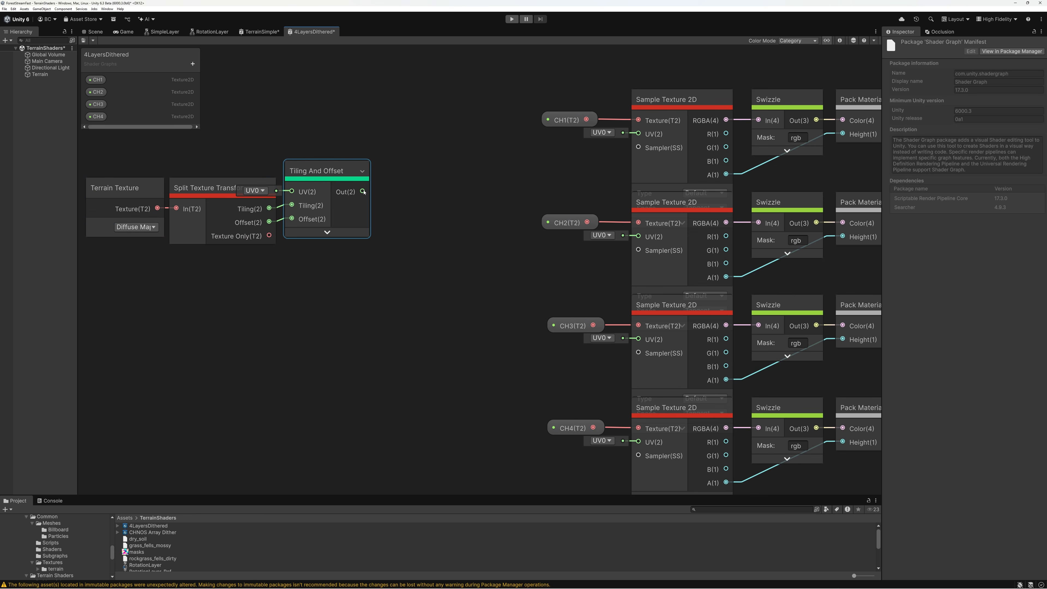
Add a Multiply node with its A input fed by the Tiling And Offset output, and hide its preview
drag(363, 192, 409, 241)
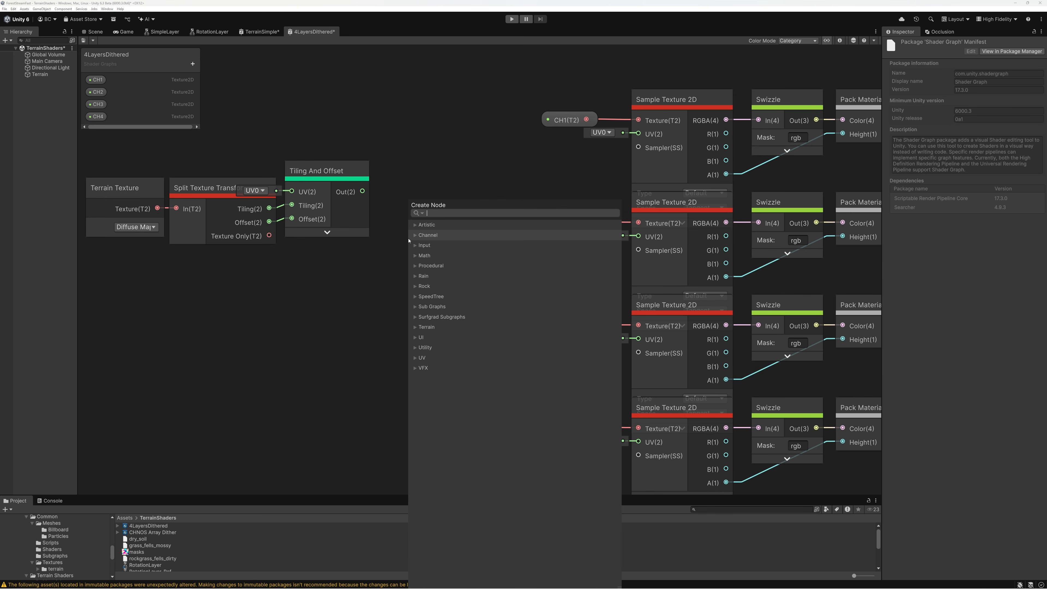
text(mul)
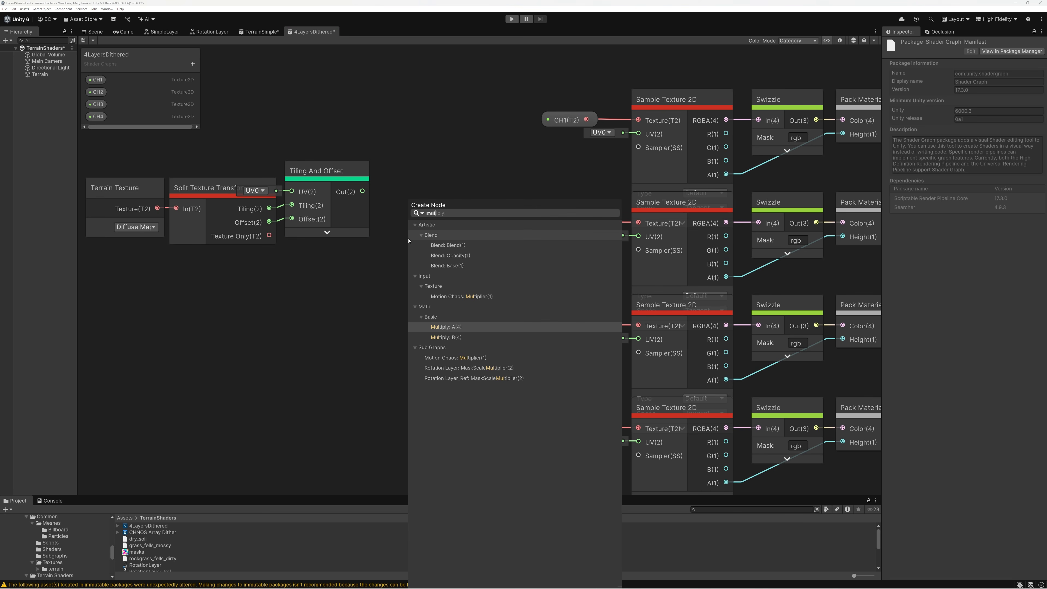
click(450, 327)
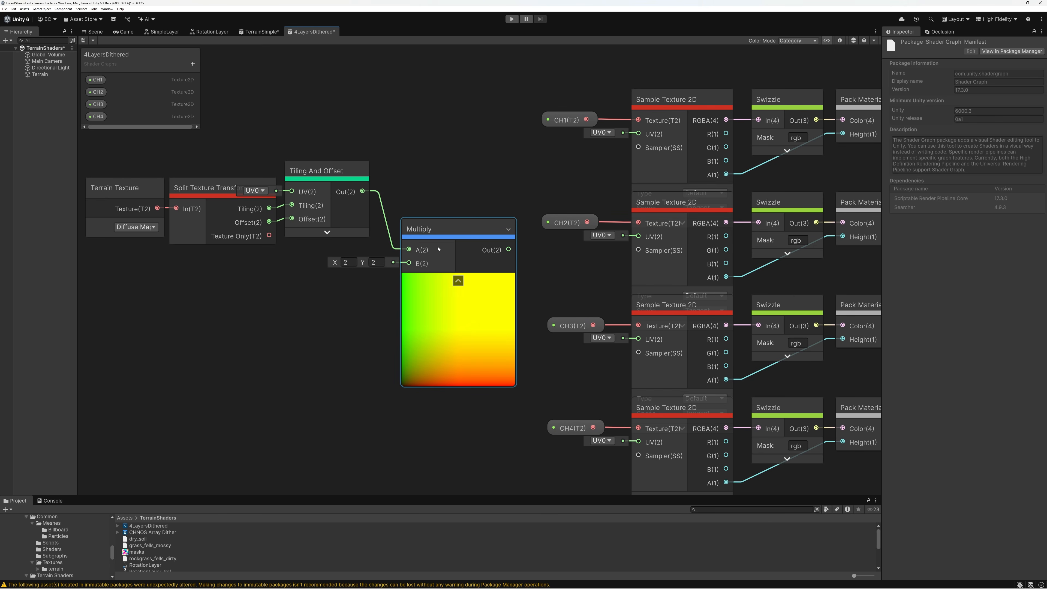
click(458, 281)
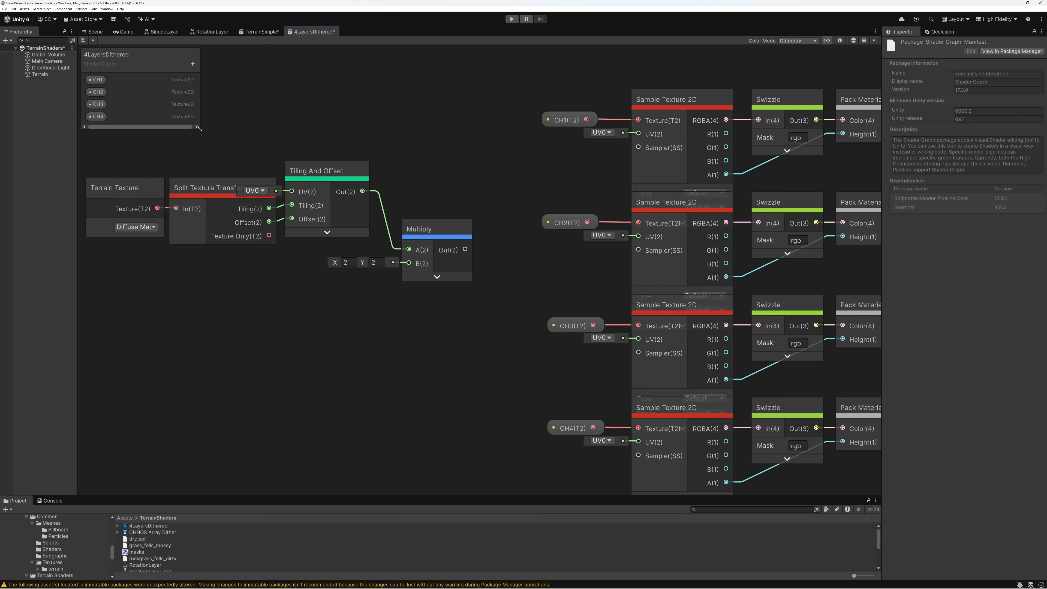
Enlarge the Blackboard and add a Vector2 property named UV Scale
drag(198, 129, 251, 269)
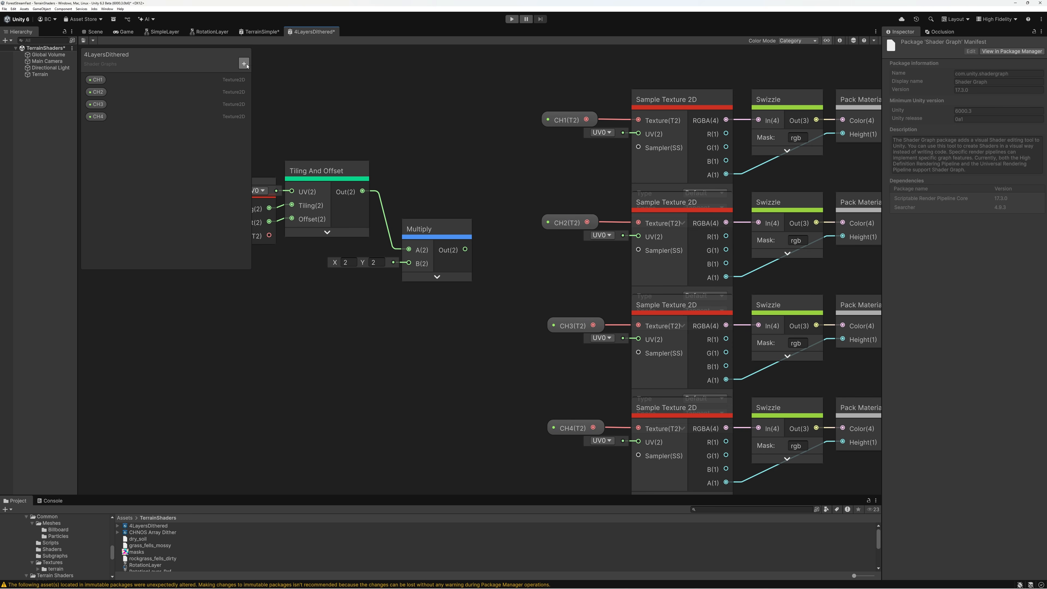
click(243, 63)
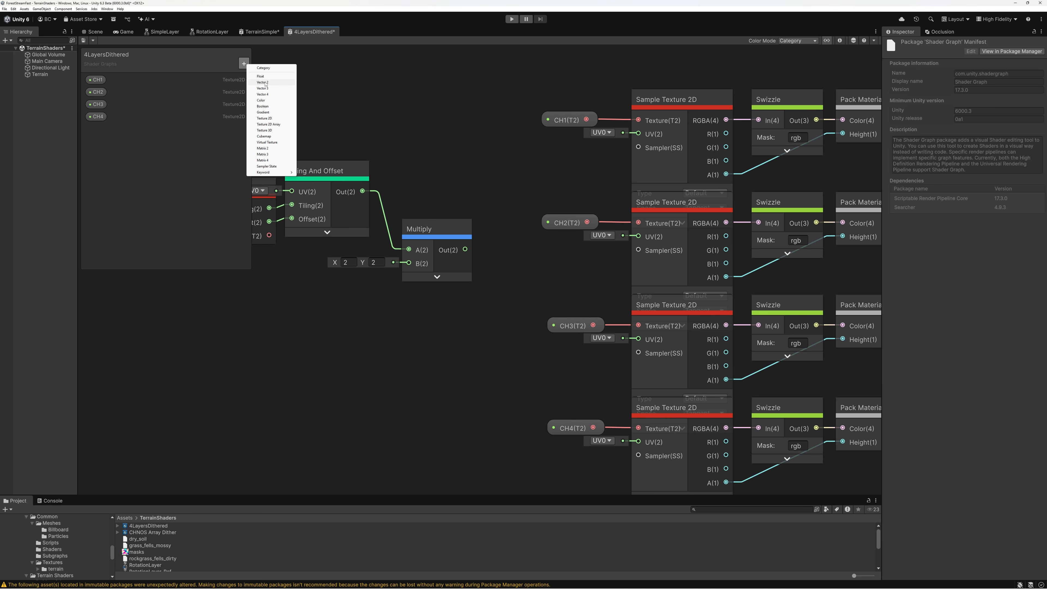
click(265, 83)
text(UV Scale)
key(Return)
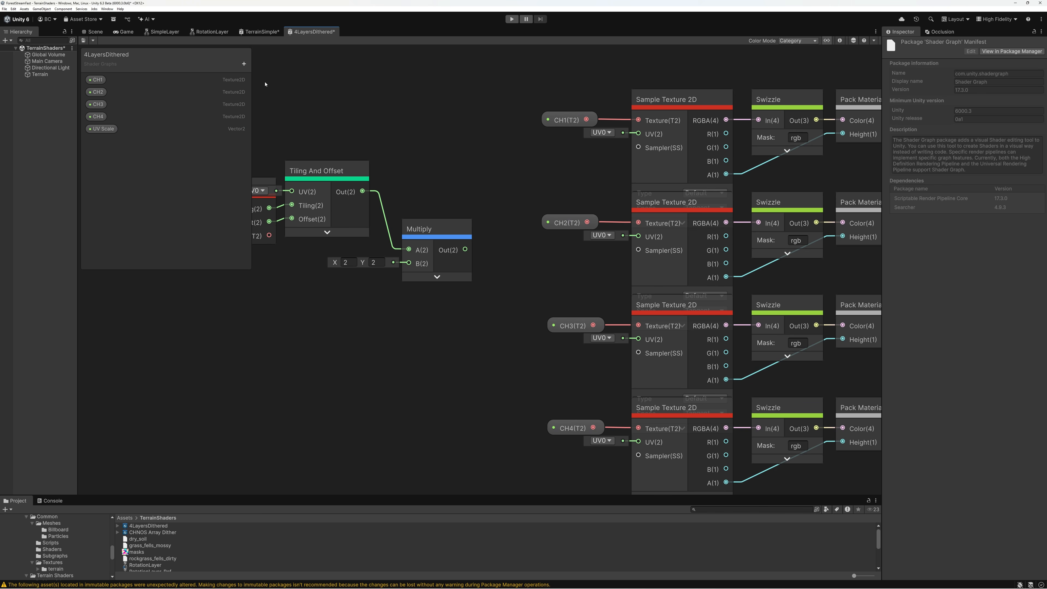
Set the UV Scale property's default value to X 1 and Y 1
click(101, 129)
click(839, 40)
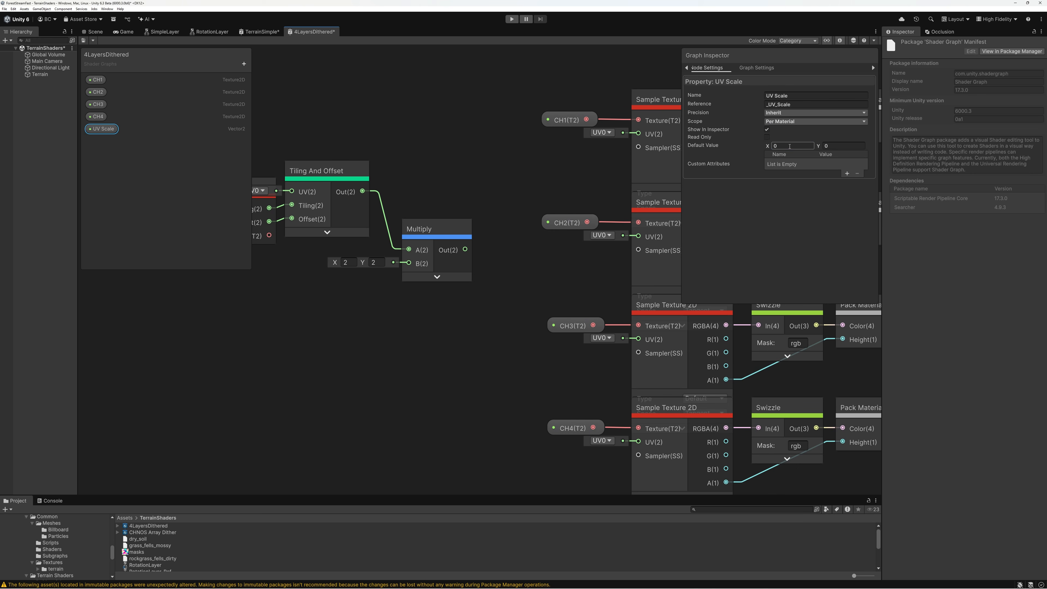
text(1)
click(841, 145)
text(1)
click(839, 41)
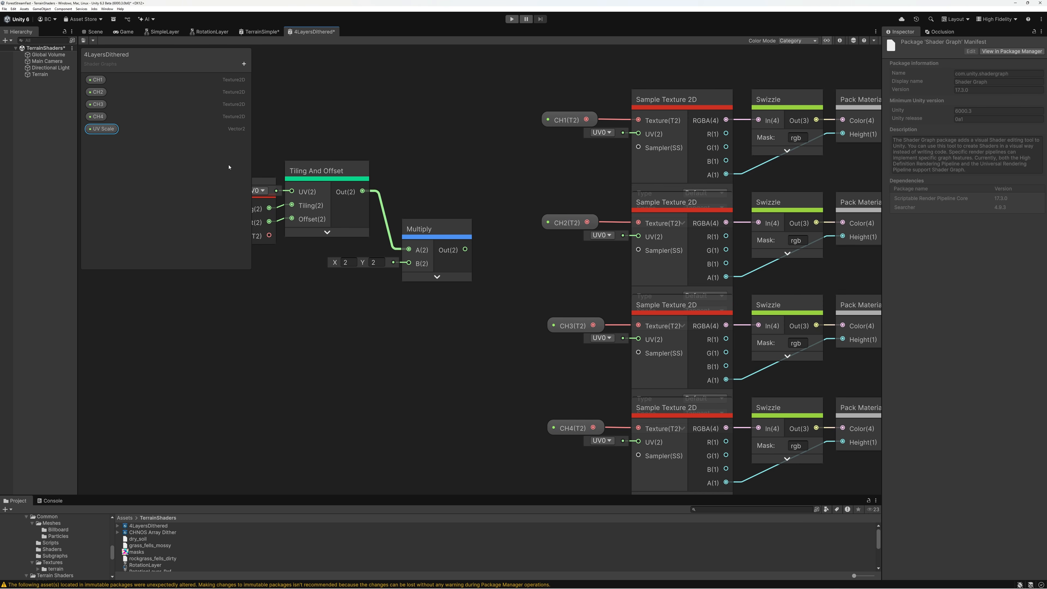
Feed the UV Scale property into Multiply's B input and wire Multiply's output to the UV input of all four Sample Texture 2D nodes
drag(101, 133, 639, 133)
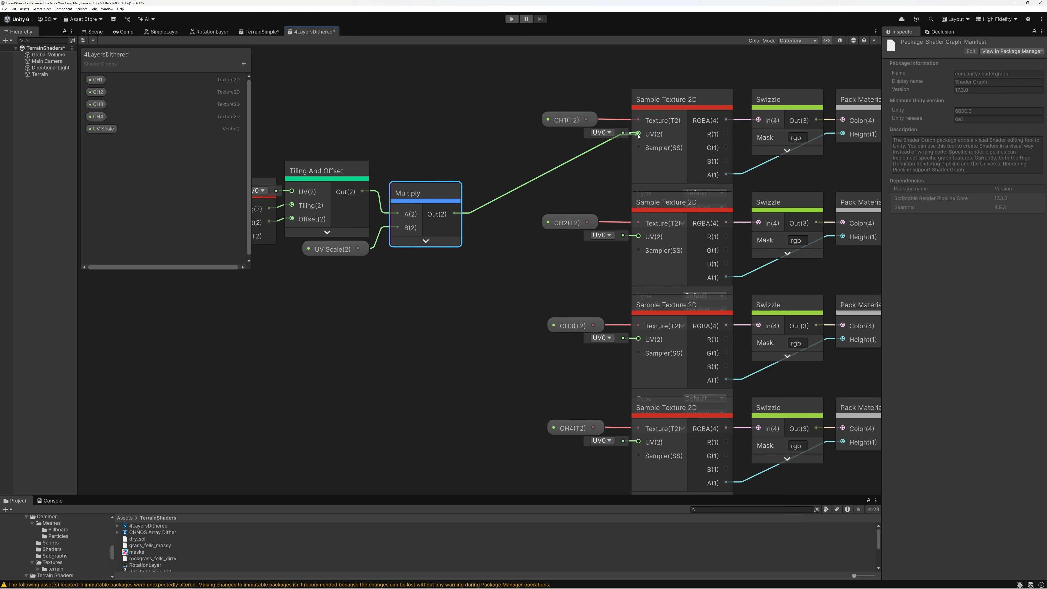
drag(456, 214, 639, 237)
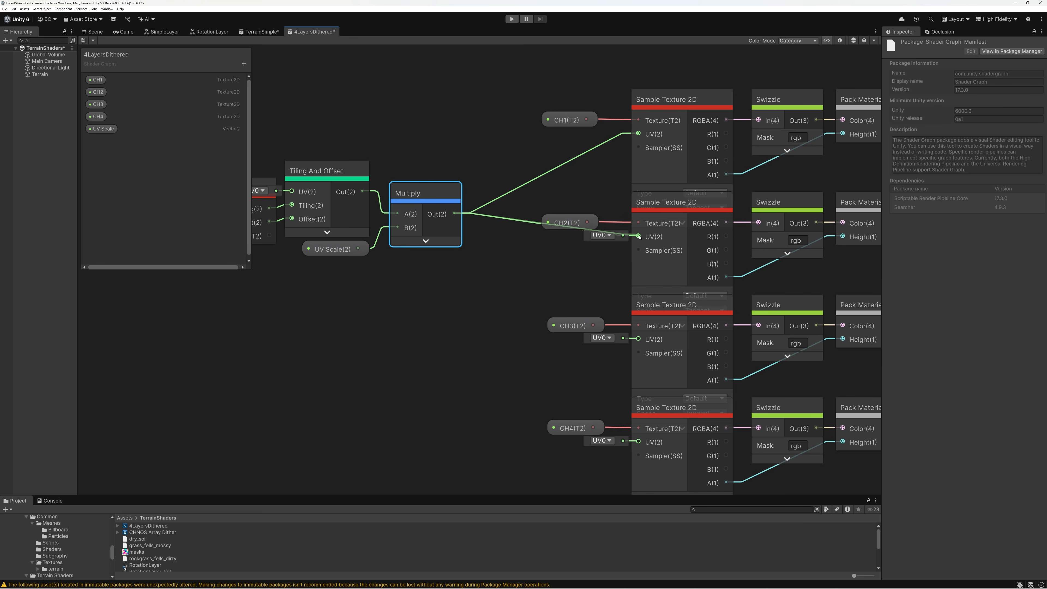
drag(455, 215, 639, 340)
drag(454, 213, 639, 443)
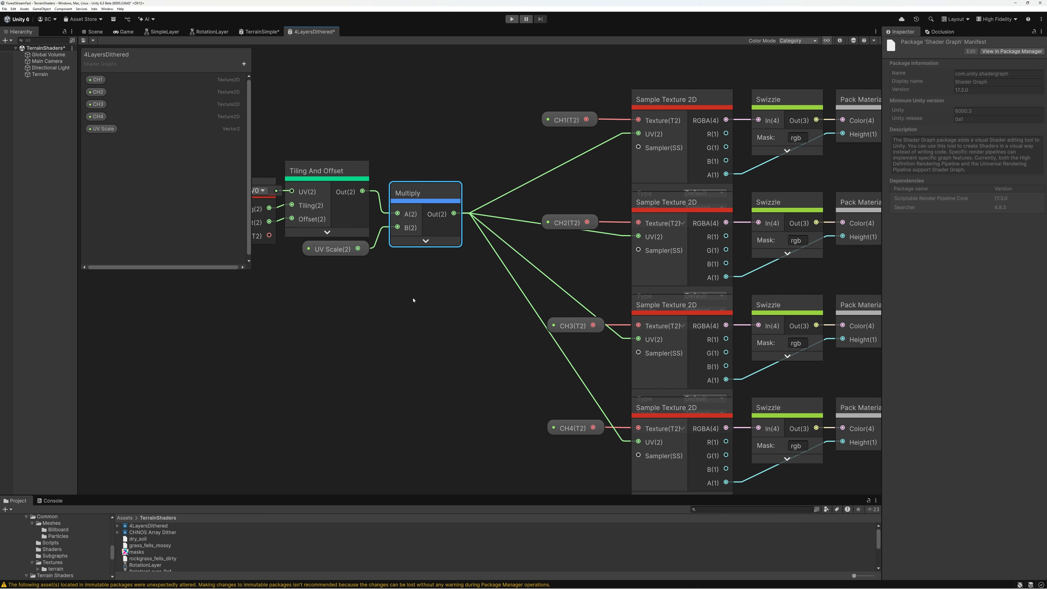
Add a Sampler State node below Multiply and connect its output to the Sampler input of all four Sample Texture 2D nodes
click(339, 297)
key(space)
text(sampler)
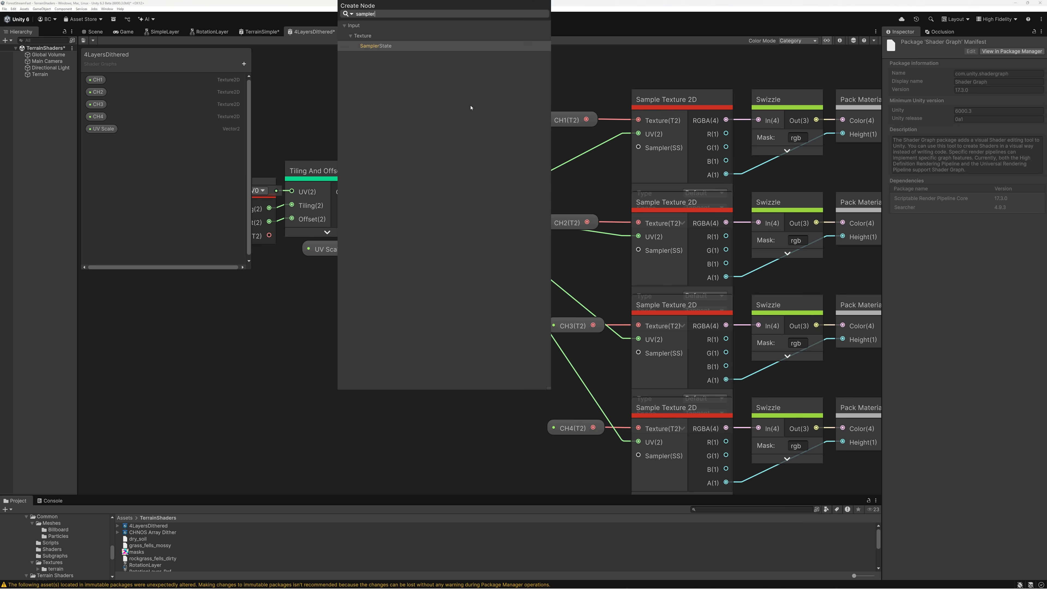
double_click(365, 46)
drag(392, 318, 638, 148)
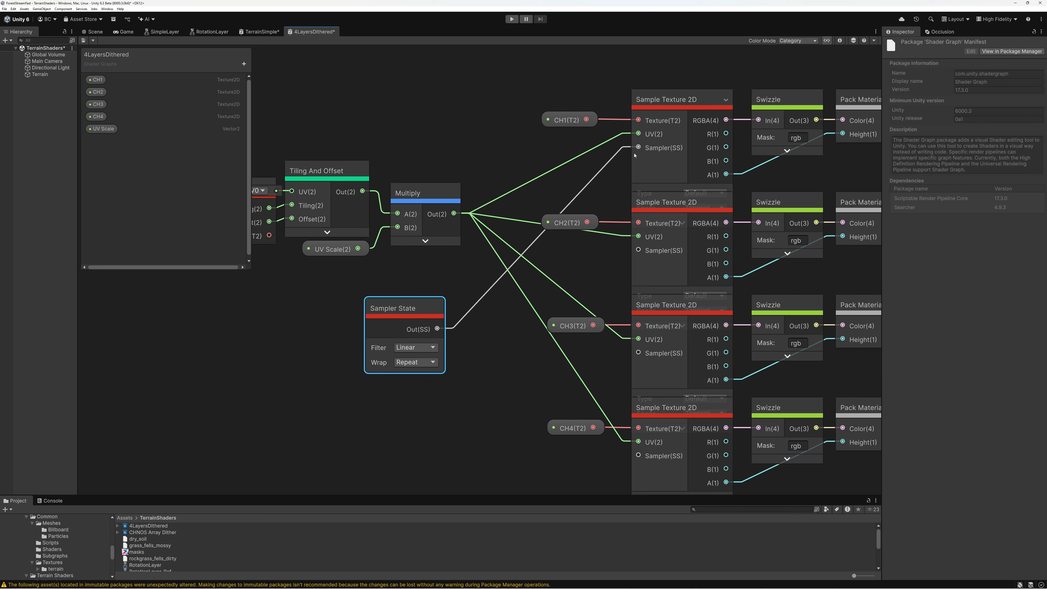
drag(437, 329, 638, 249)
drag(437, 329, 638, 353)
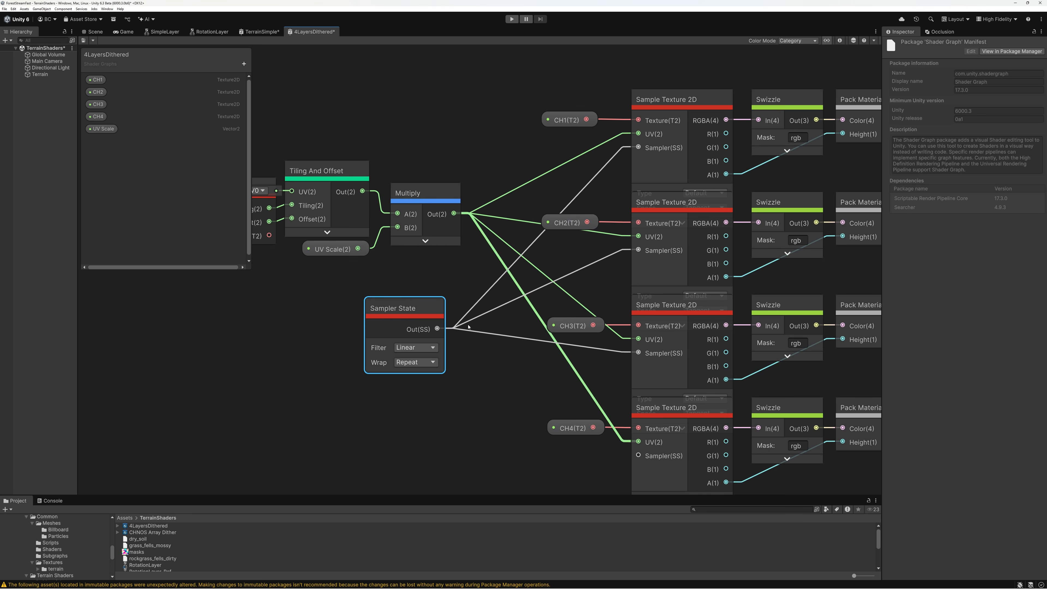
drag(438, 328, 639, 456)
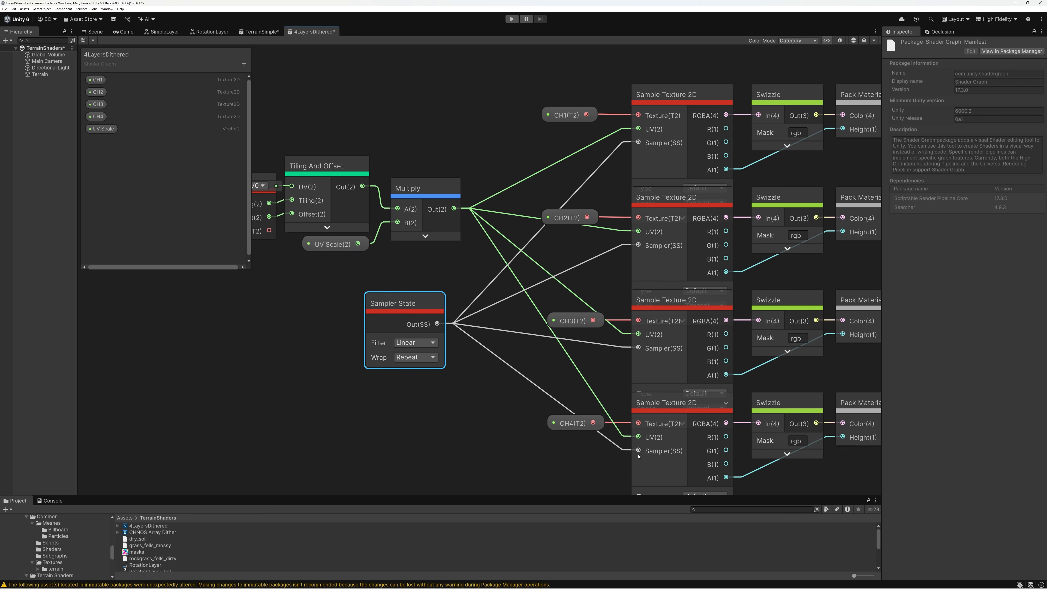
drag(403, 303, 420, 304)
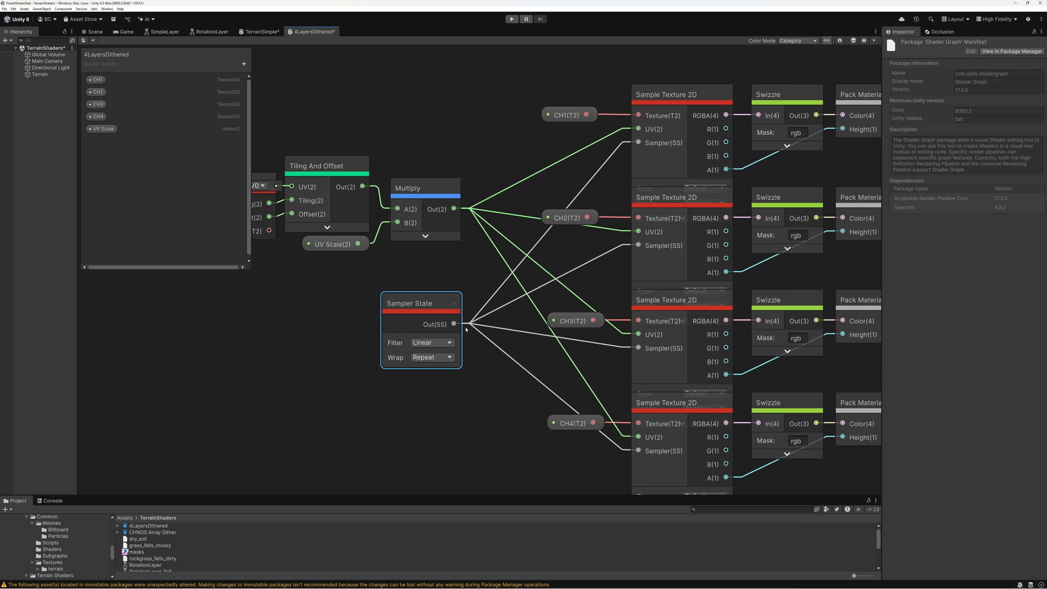
Set the Sampler State node's filter to Trilinear and its anisotropic filtering to X16
click(840, 41)
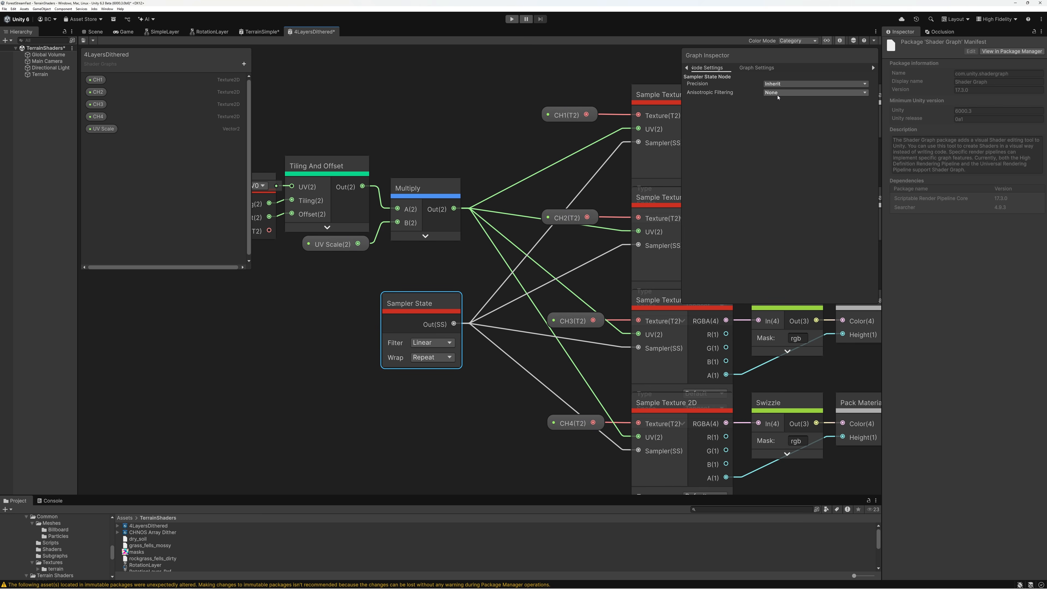
click(431, 342)
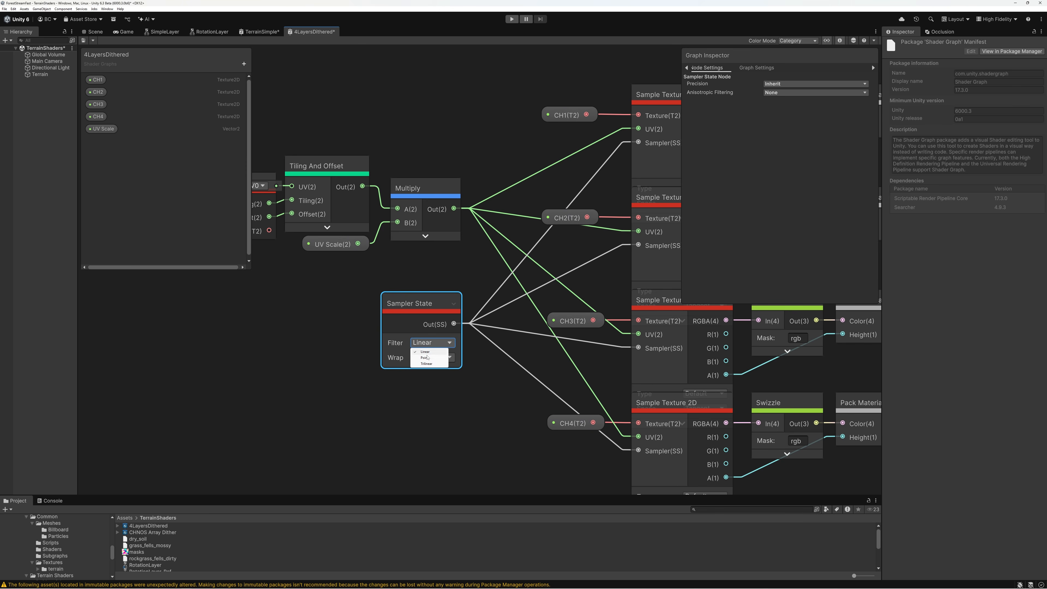
click(427, 364)
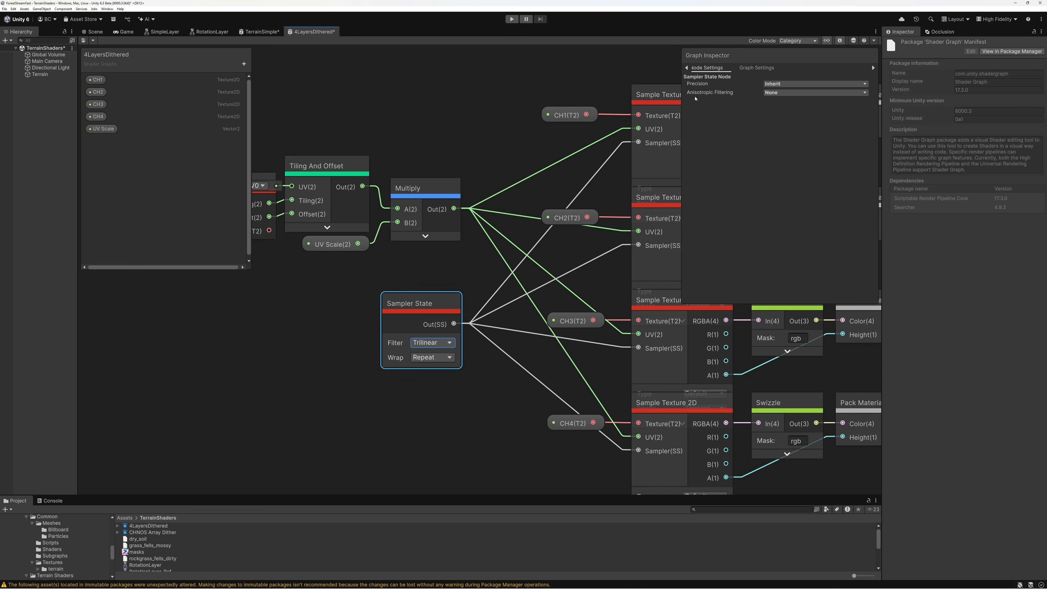
click(775, 94)
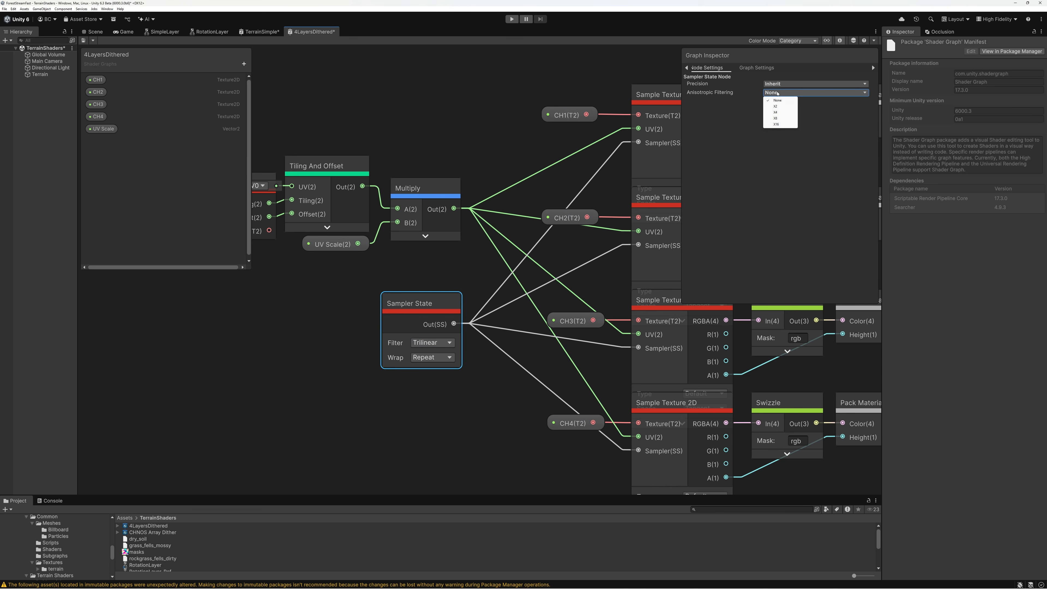
click(776, 124)
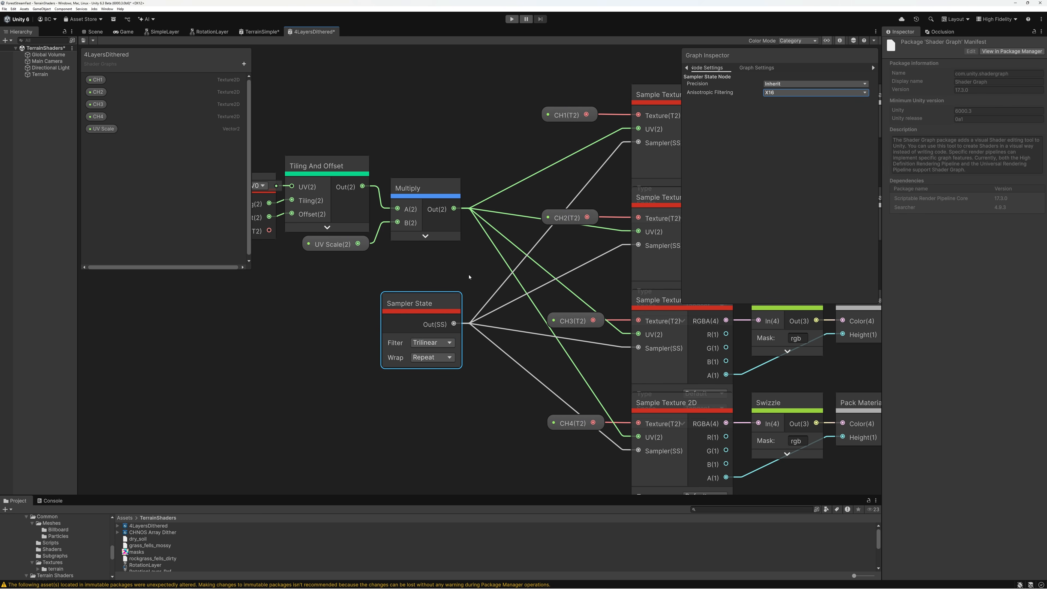
click(840, 41)
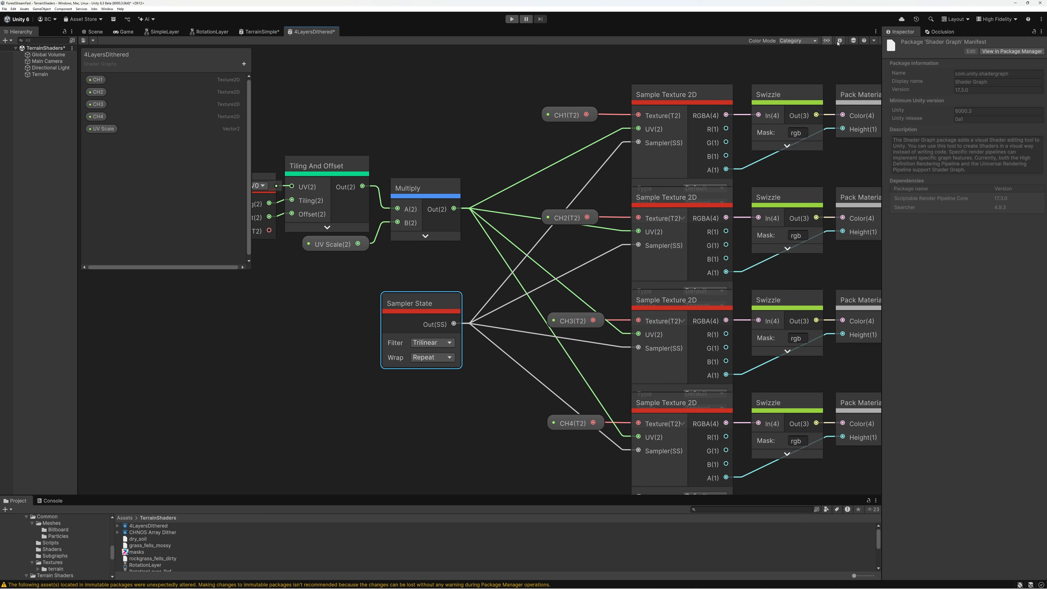
Shrink the Blackboard, collapse unused ports on Split Texture Transform and Tiling And Offset, and align them in a row with Terrain Texture
drag(169, 271, 175, 147)
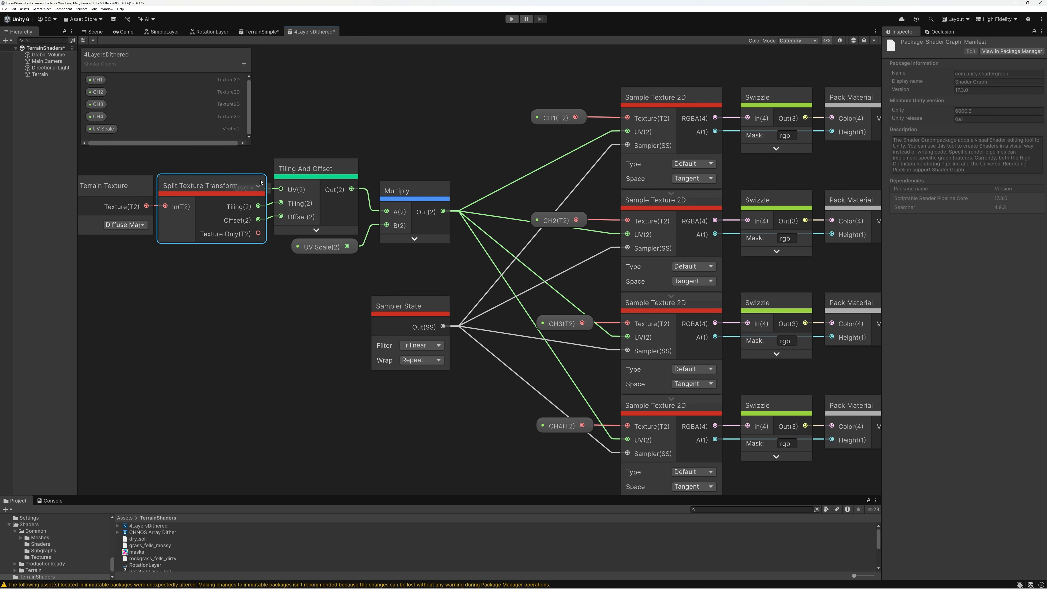
click(259, 186)
click(351, 169)
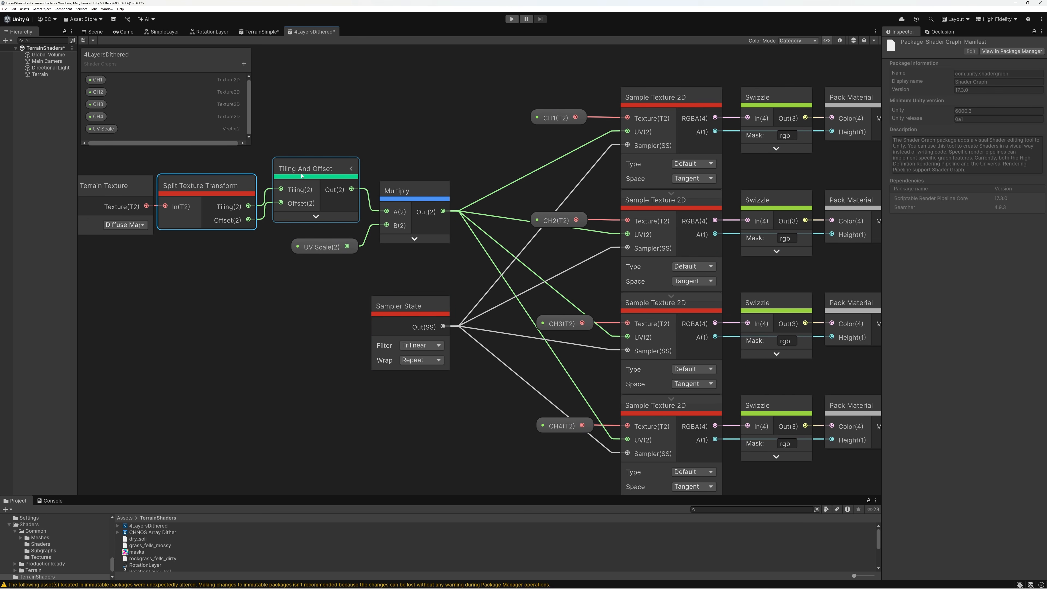
drag(297, 171, 297, 188)
drag(115, 163, 215, 195)
drag(210, 187, 223, 188)
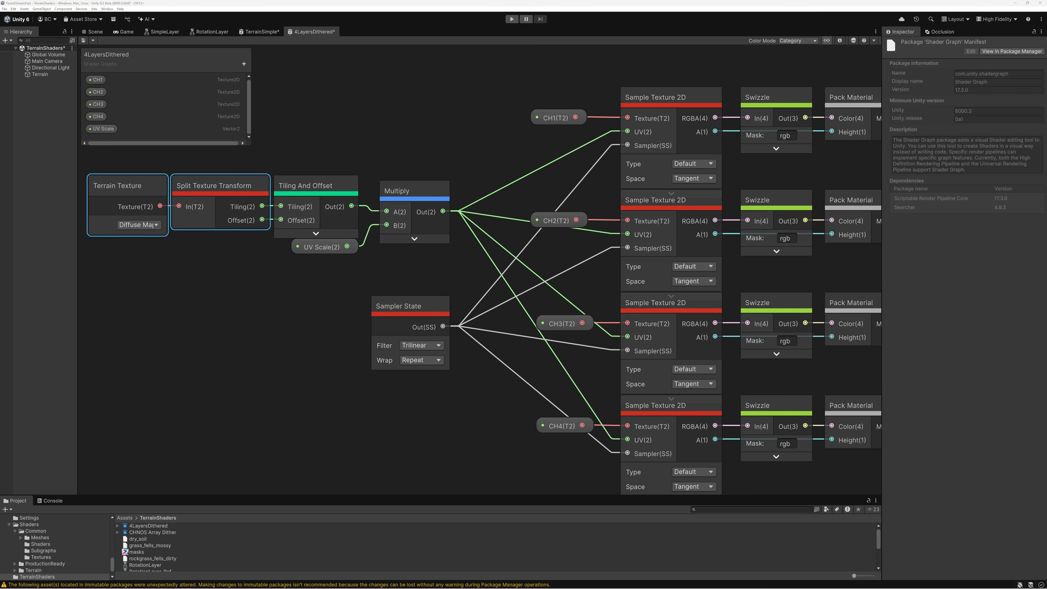
Move the three Blend 2 Layers Alpha nodes together, farther from the Pack Material nodes
scroll(573, 232, down, 2)
middle_drag(761, 203, 465, 241)
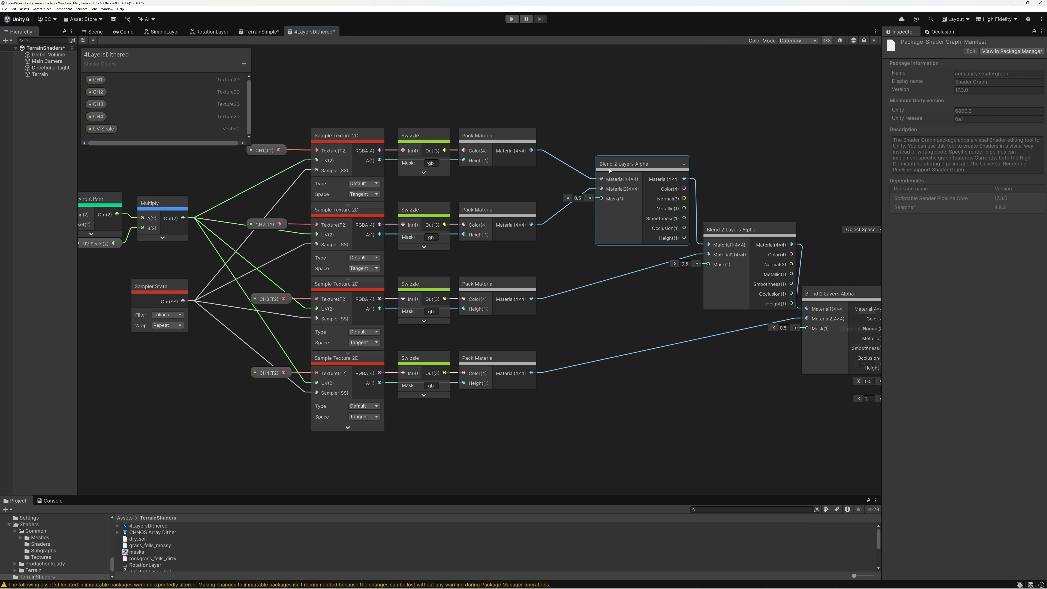
middle_drag(719, 175, 508, 120)
drag(851, 429, 852, 429)
drag(455, 186, 563, 188)
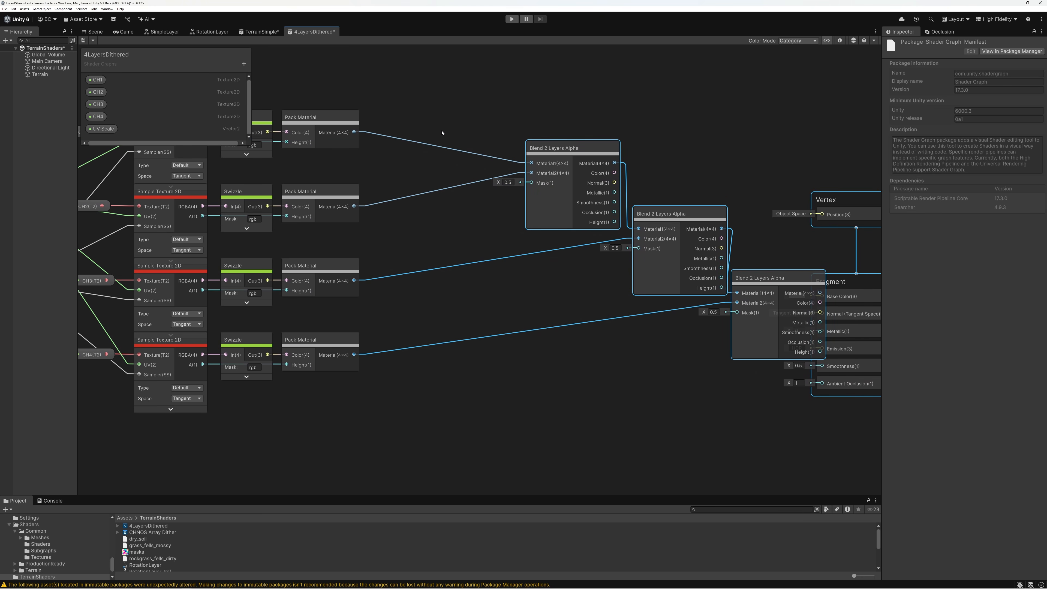
middle_drag(424, 140, 584, 160)
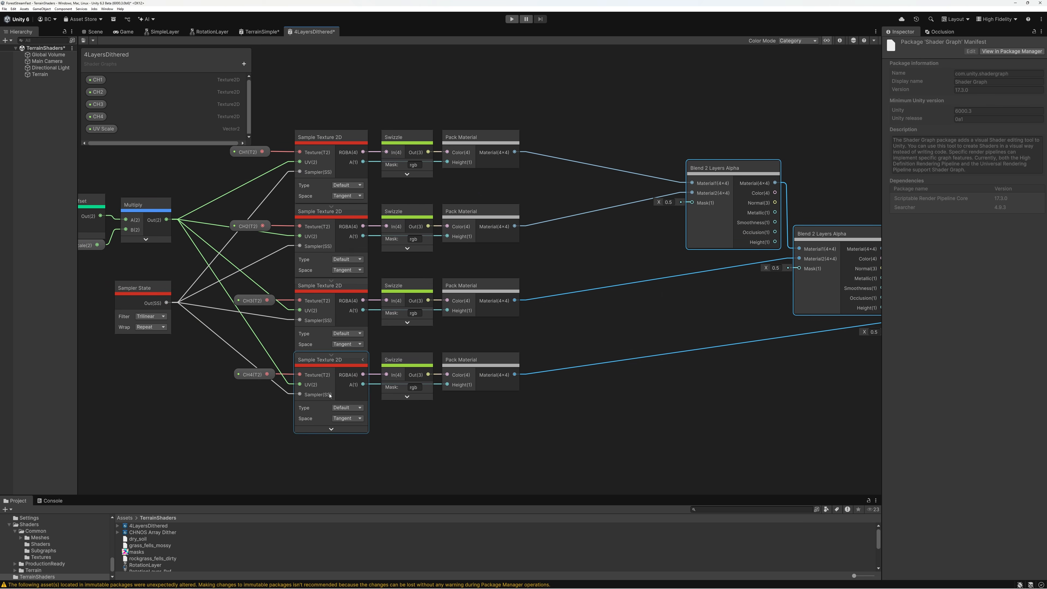
Add a Height Mask node, hide its preview, and place it between the upper Pack Material nodes and the first Blend 2 Layers Alpha node
click(586, 140)
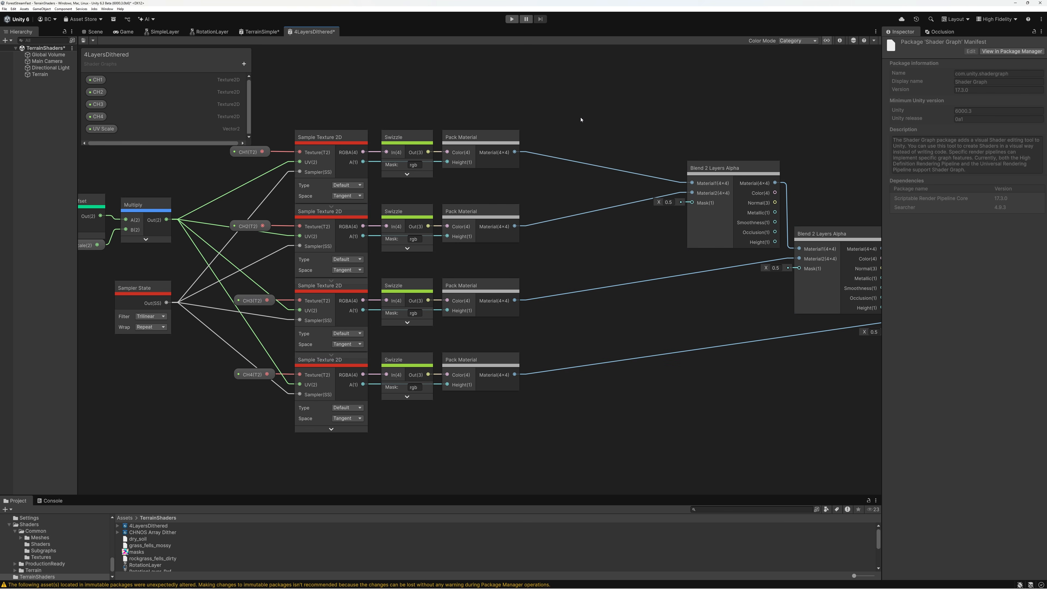
key(space)
text(height)
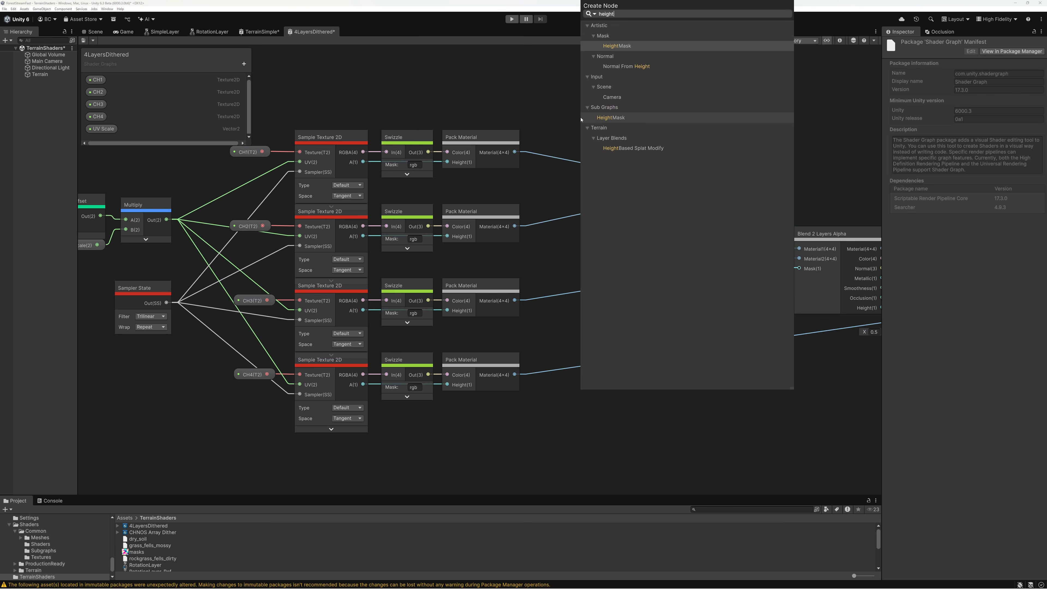
click(617, 46)
click(623, 184)
drag(603, 132, 602, 78)
scroll(602, 78, up, 5)
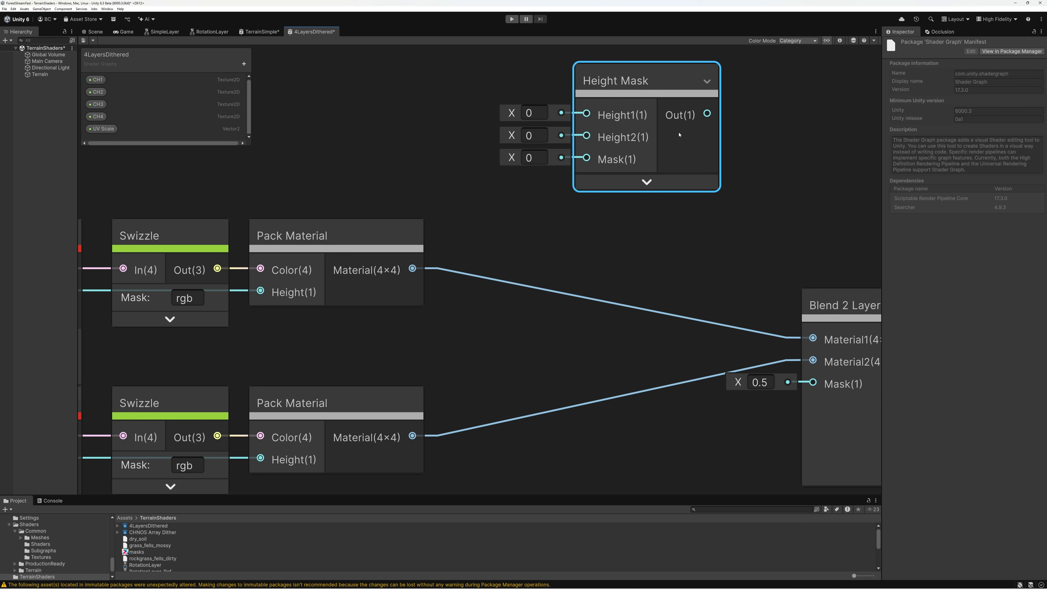
scroll(596, 162, down, 2)
middle_drag(611, 189, 677, 146)
drag(685, 69, 665, 233)
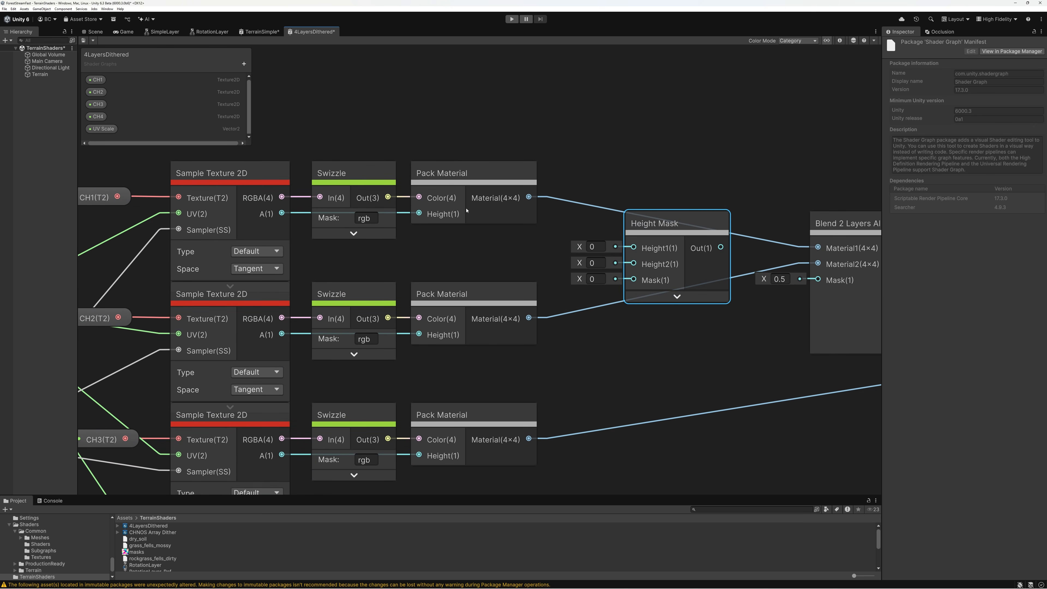
Wire the CH1 and CH2 samplers' A outputs to Height1 and Height2 of Height Mask, and its output to the first blend's Mask
drag(282, 213, 633, 247)
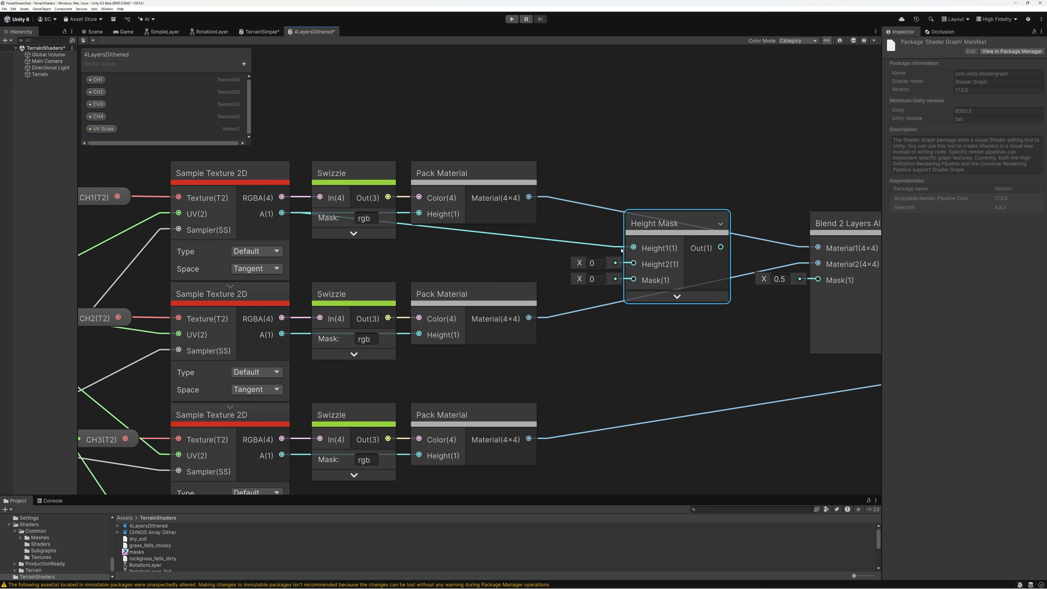
drag(284, 334, 634, 263)
middle_drag(701, 249, 569, 238)
drag(550, 212, 686, 269)
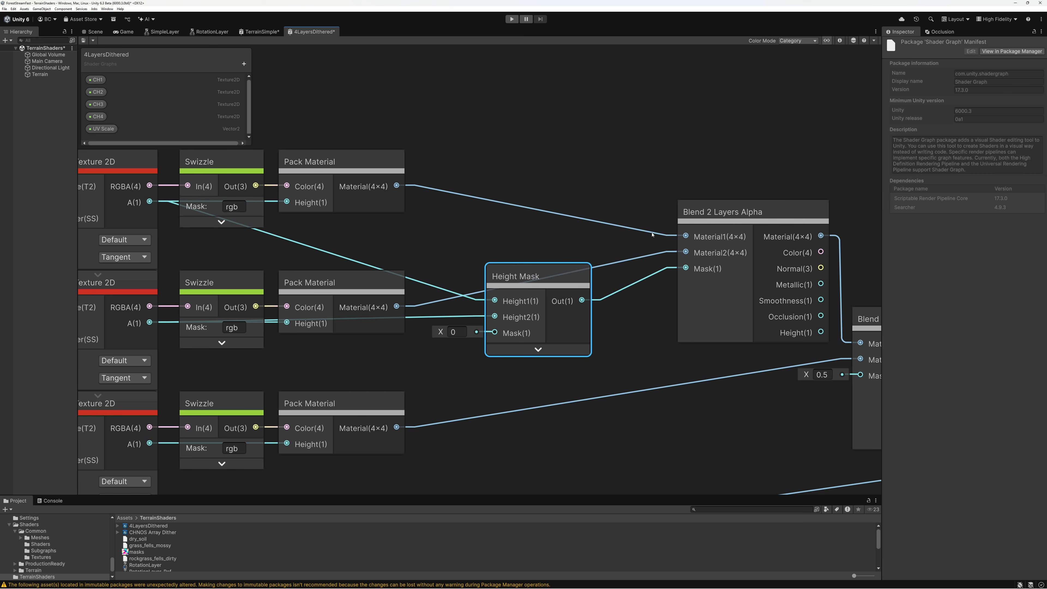
Duplicate the Height Mask node and place the copy before the second Blend 2 Layers Alpha node
scroll(553, 232, down, 3)
middle_drag(552, 232, 432, 139)
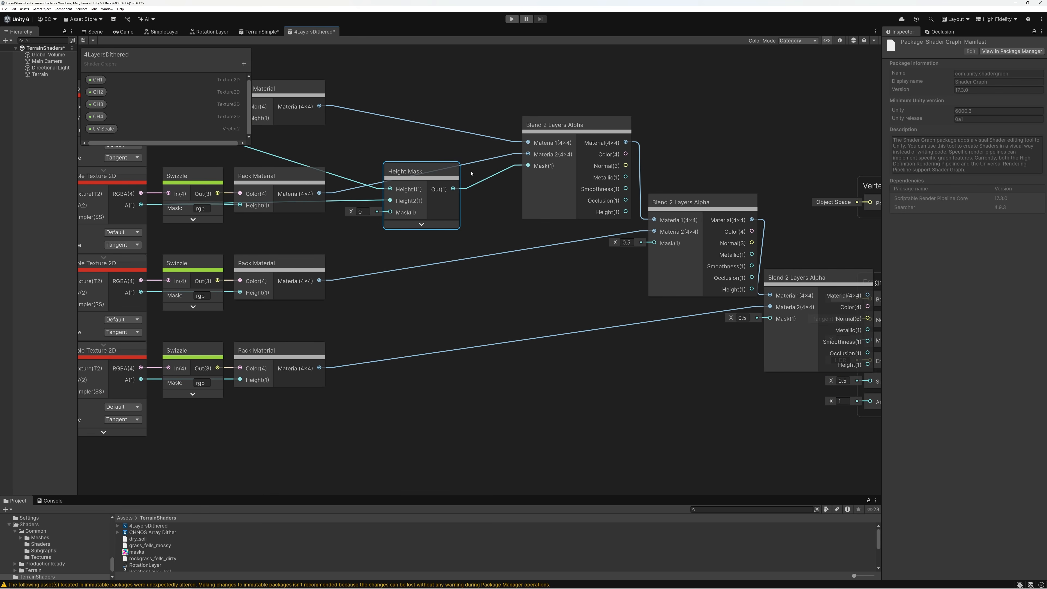
drag(412, 176, 538, 263)
key(ctrl+d)
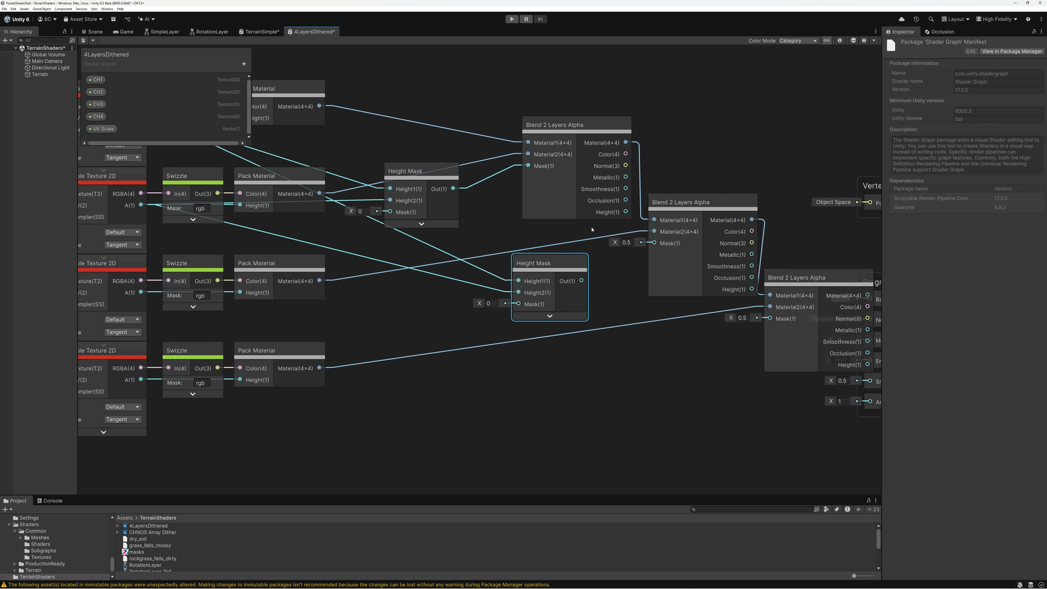
Wire the first blend's Height and the CH3 sampler's A into the second Height Mask, and its output into the second blend's Mask
drag(583, 150, 544, 146)
drag(587, 209, 518, 281)
drag(140, 292, 520, 292)
middle_drag(153, 285, 239, 286)
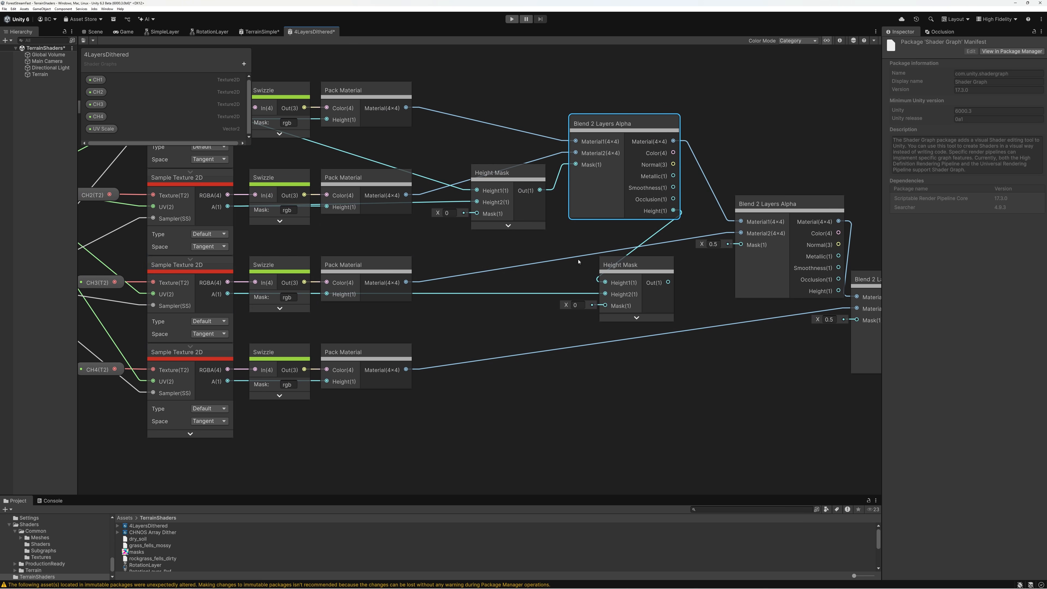
drag(668, 282, 741, 245)
drag(644, 269, 688, 254)
middle_drag(700, 272, 534, 249)
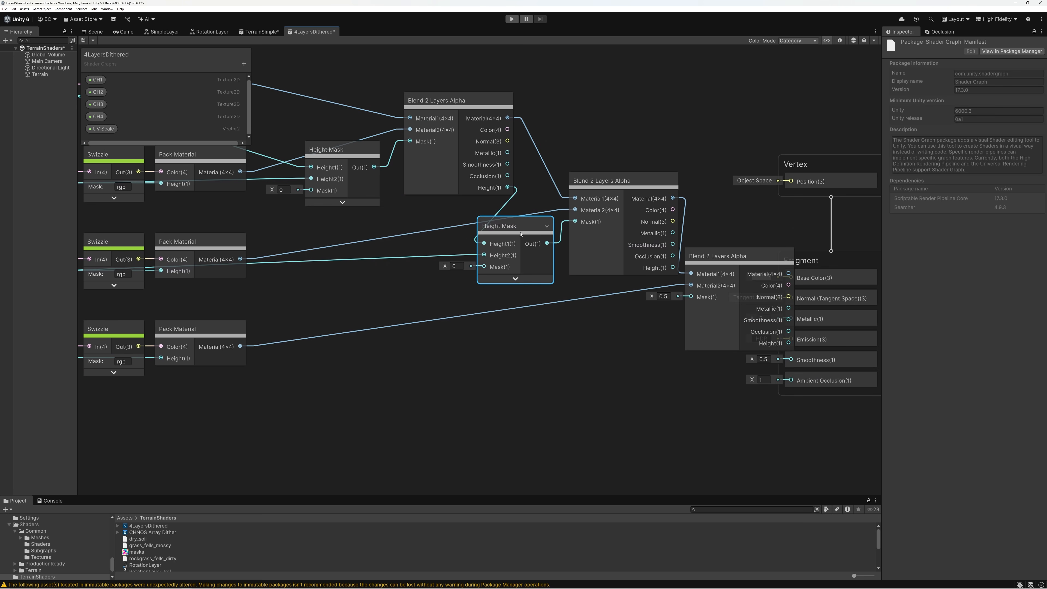
Duplicate the Height Mask, feed it the second blend's Height and CH4 sampler's A, and wire its output to the third blend's Mask
key(ctrl+d)
drag(527, 244, 606, 342)
drag(673, 267, 563, 342)
middle_drag(344, 262, 471, 231)
drag(190, 327, 691, 323)
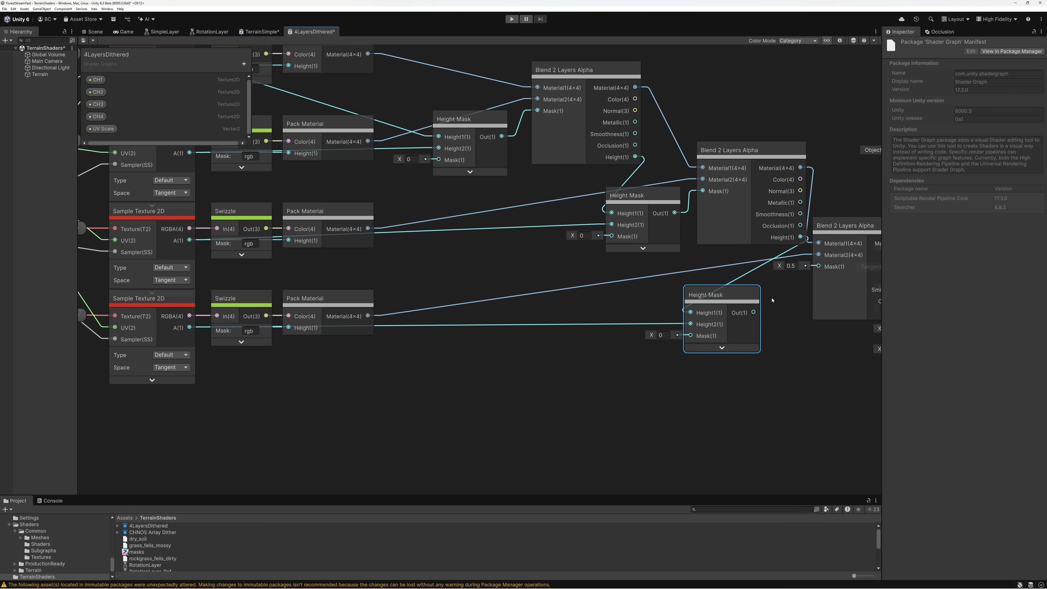
middle_drag(771, 300, 643, 307)
drag(626, 319, 691, 273)
Move the Vertex and Fragment blocks together farther away from the third Blend 2 Layers Alpha node
middle_drag(821, 104, 631, 115)
drag(631, 114, 689, 403)
drag(652, 244, 756, 240)
click(620, 257)
middle_drag(530, 186, 710, 195)
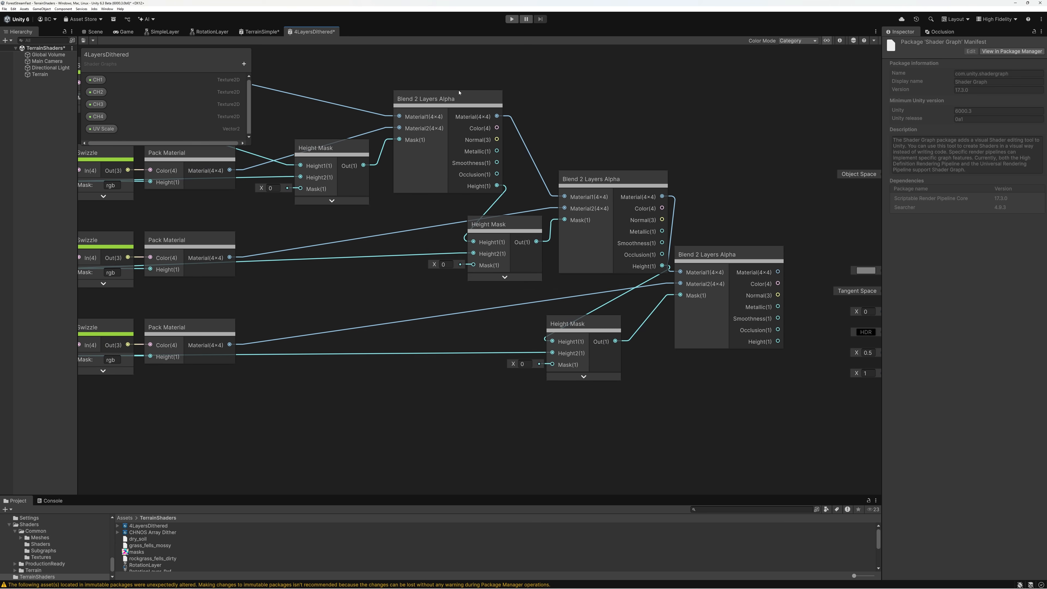
Space out the Blend 2 Layers Alpha nodes and shift the first Height Mask slightly to tidy the blend chain
click(431, 100)
drag(597, 180, 600, 180)
click(714, 258)
drag(714, 258, 730, 258)
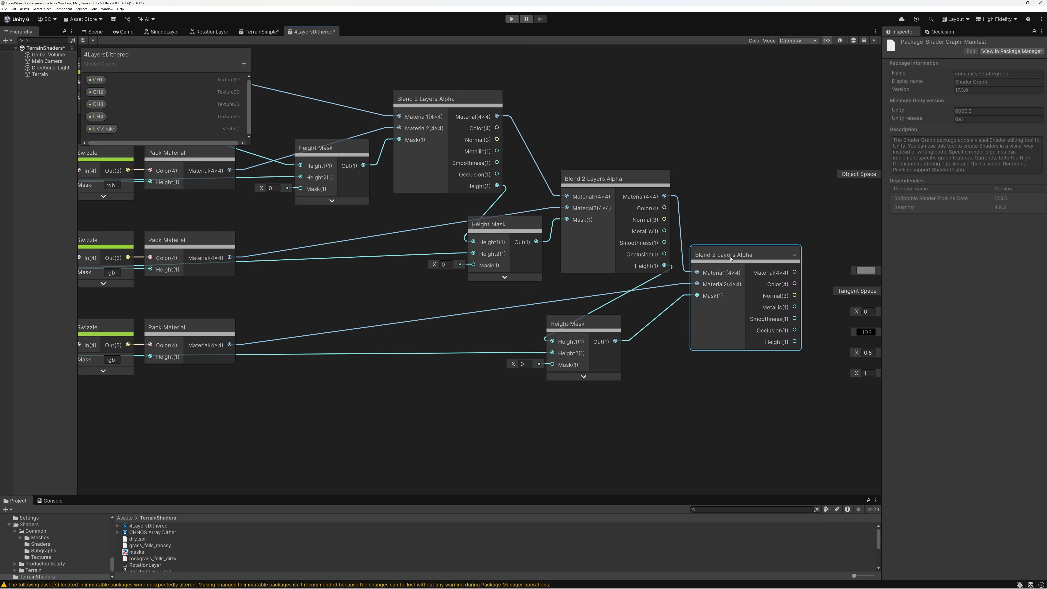
middle_drag(511, 105, 653, 165)
click(458, 212)
drag(458, 212, 462, 201)
middle_drag(420, 183, 508, 184)
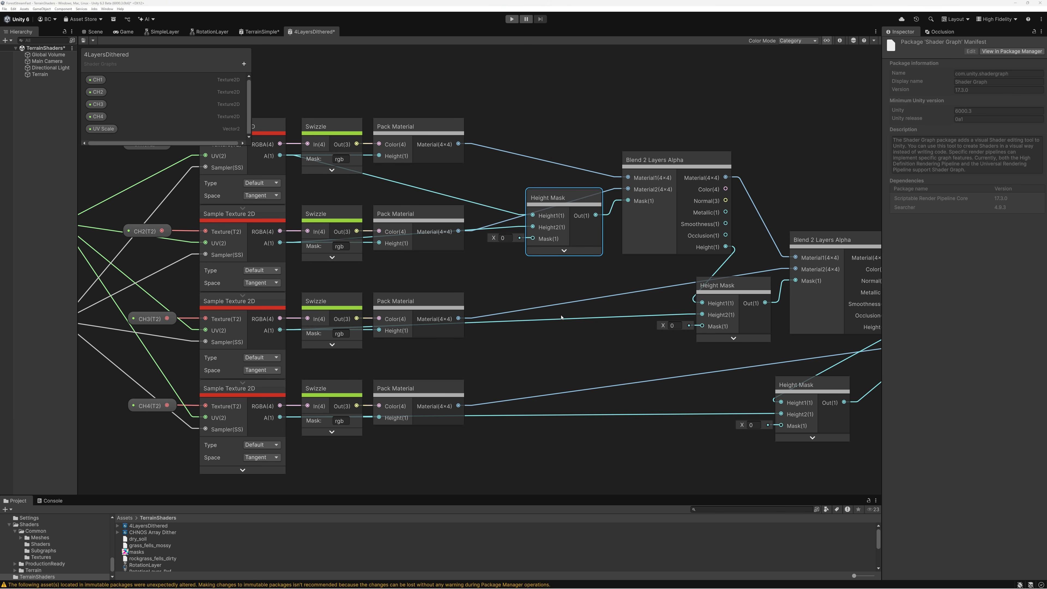
Add a Terrain Texture node below the Sampler State node and set its texture type to Layer Masks
scroll(561, 317, down, 3)
middle_drag(523, 302, 747, 214)
scroll(449, 272, up, 5)
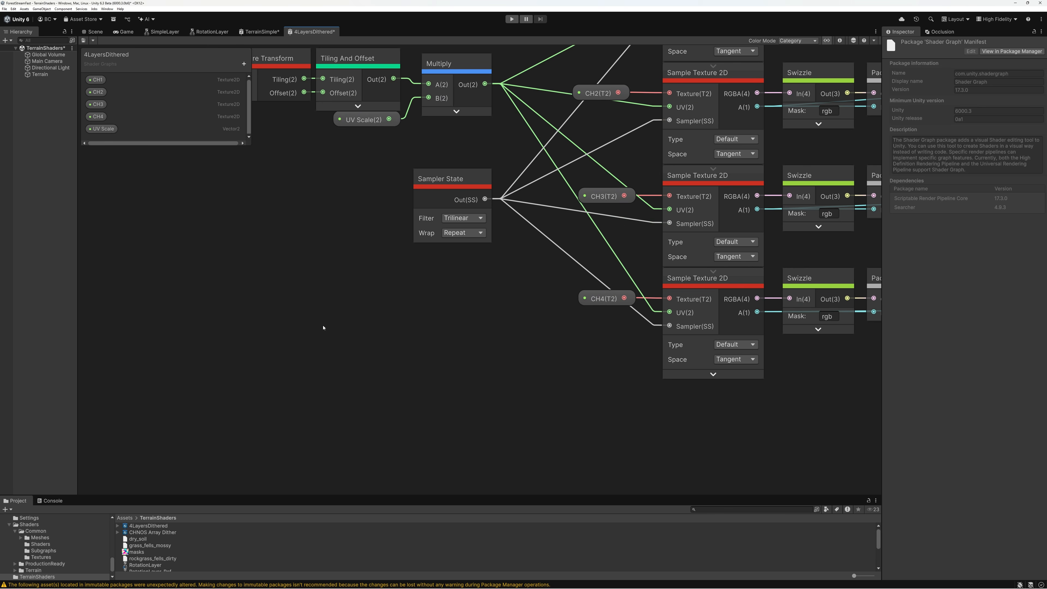
key(space)
text(terr)
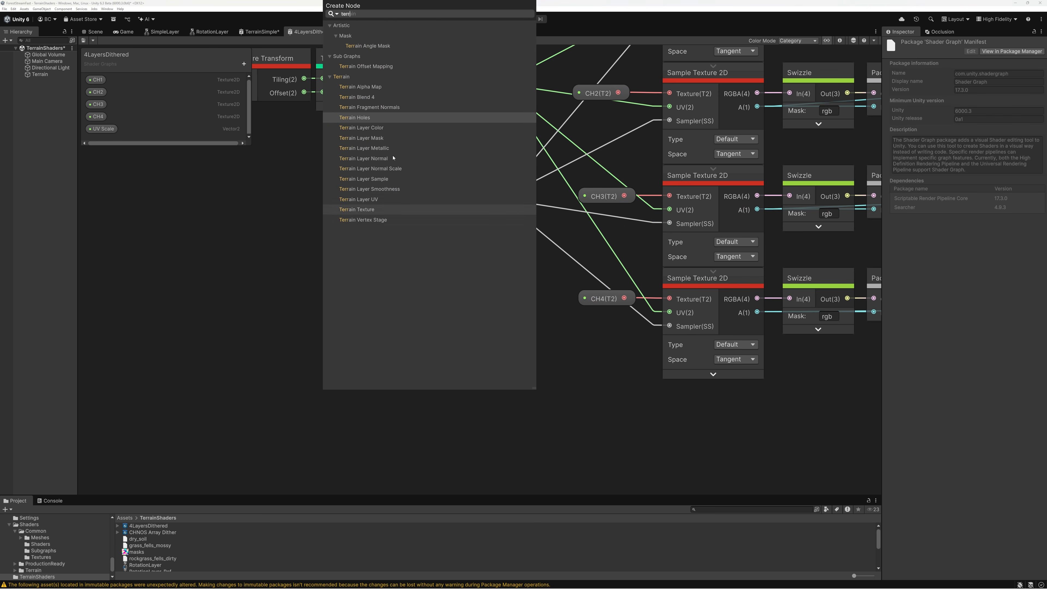
click(365, 210)
drag(393, 354, 322, 280)
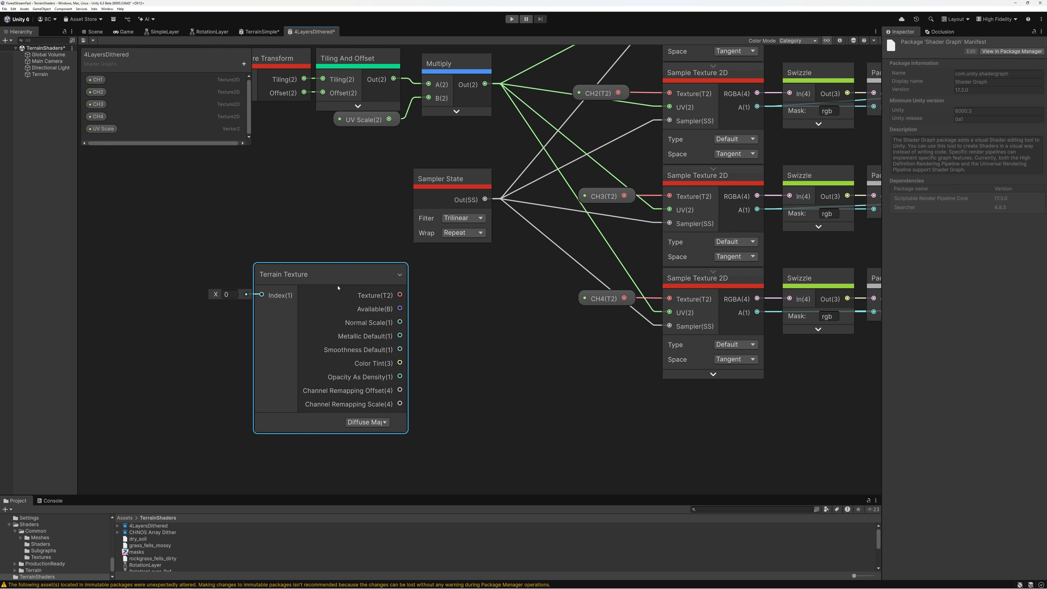
drag(337, 282, 329, 286)
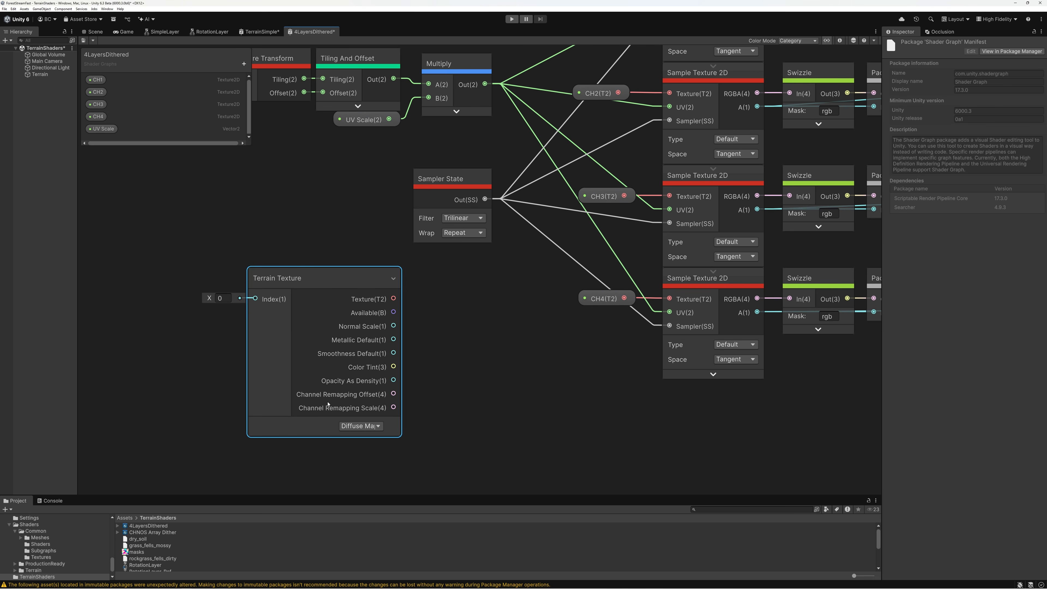
click(361, 426)
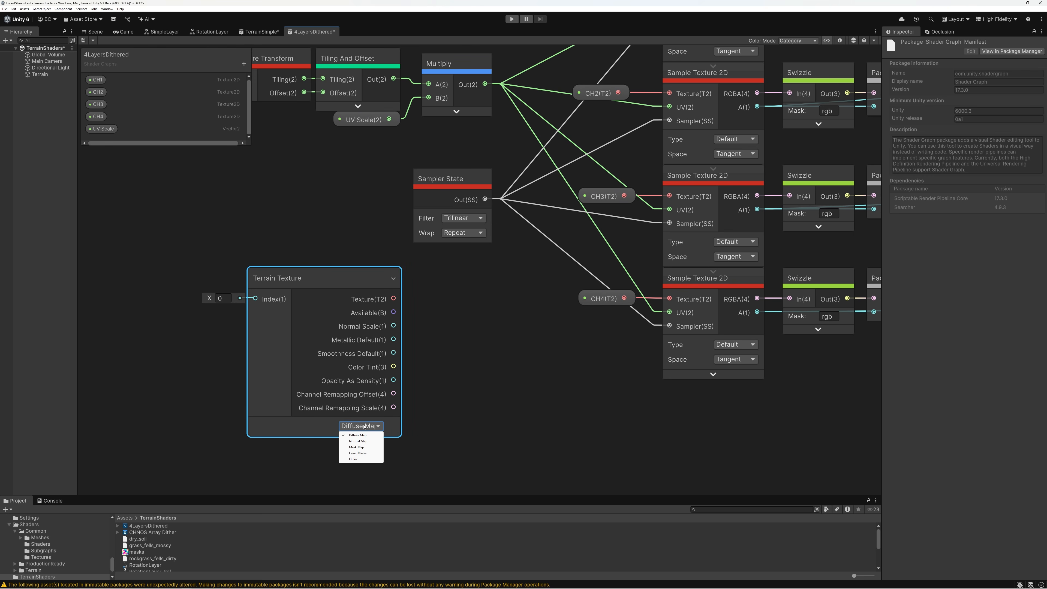
click(357, 453)
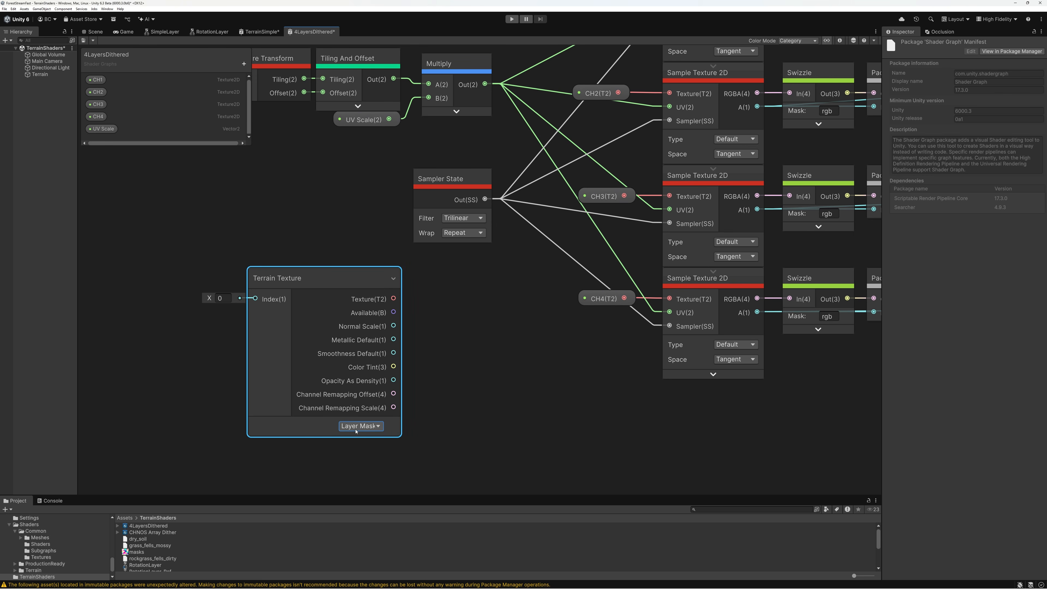
drag(339, 293, 229, 279)
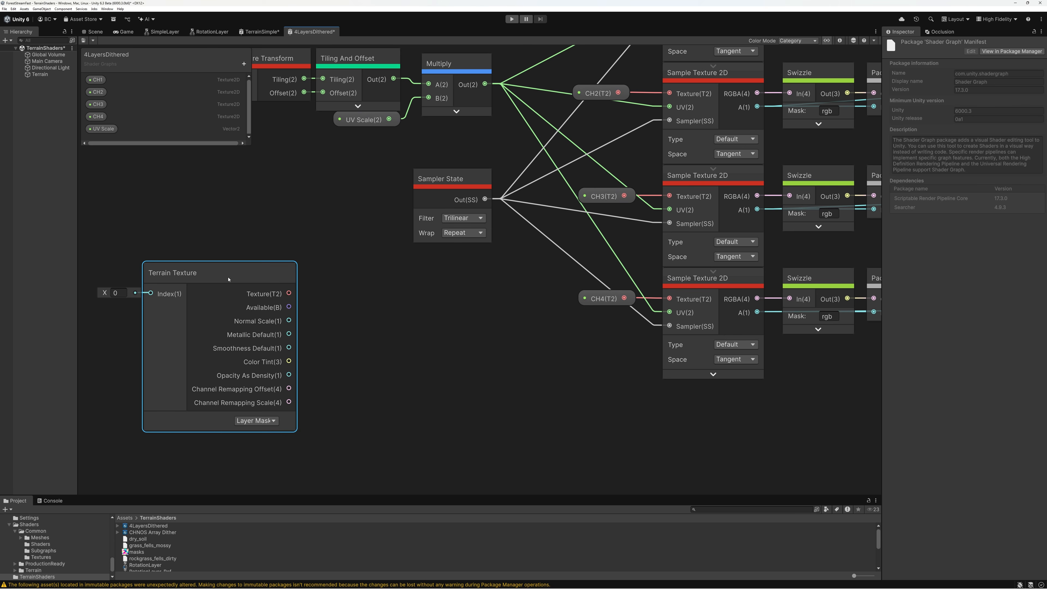
Create a Sample Texture 2D node from the layer-mask Terrain Texture's Texture output and hide its preview
drag(288, 294, 408, 293)
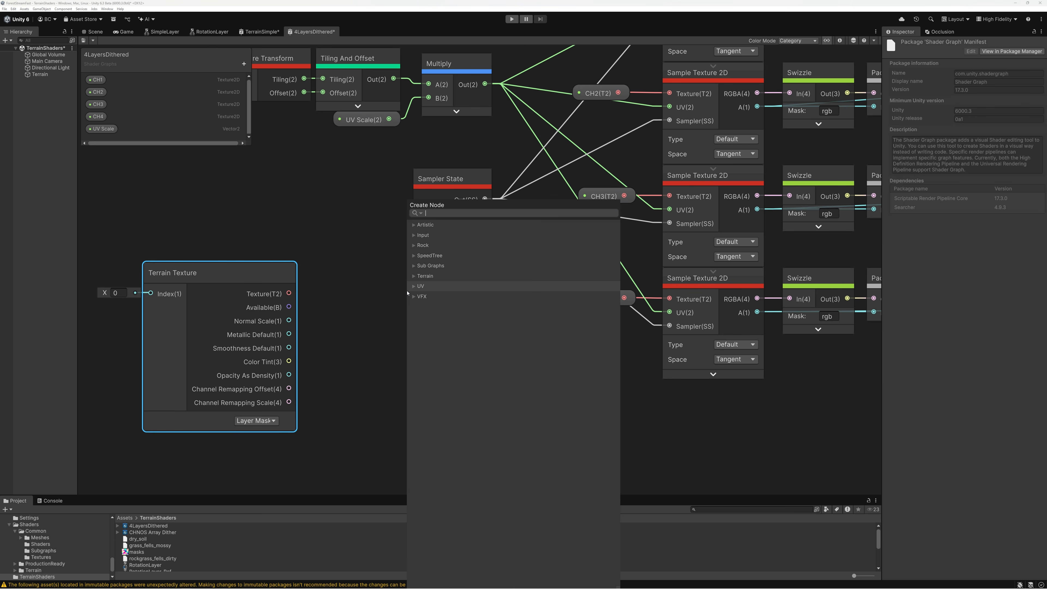
text(sample)
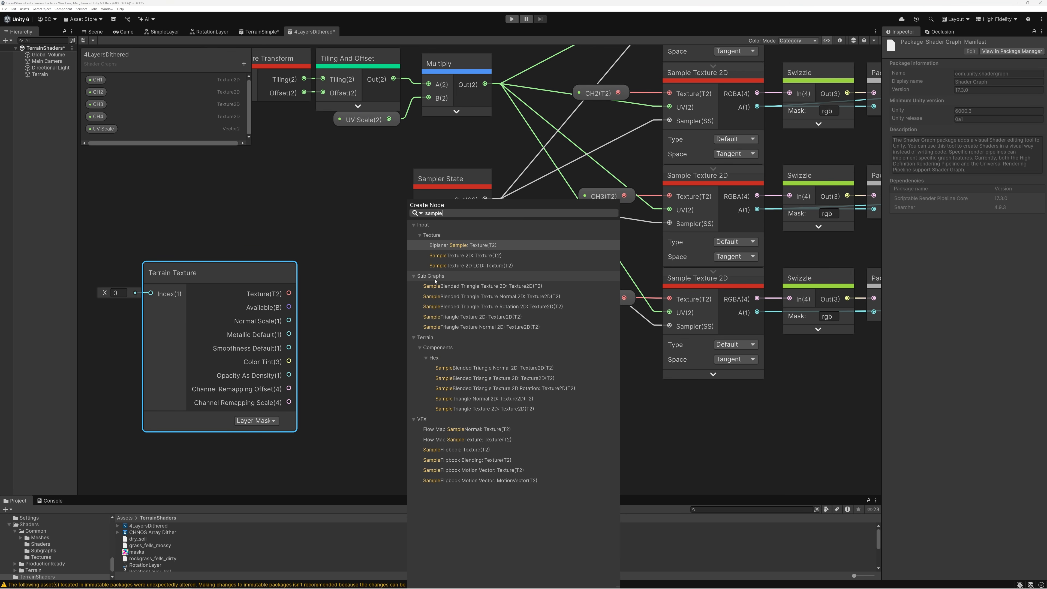
click(453, 256)
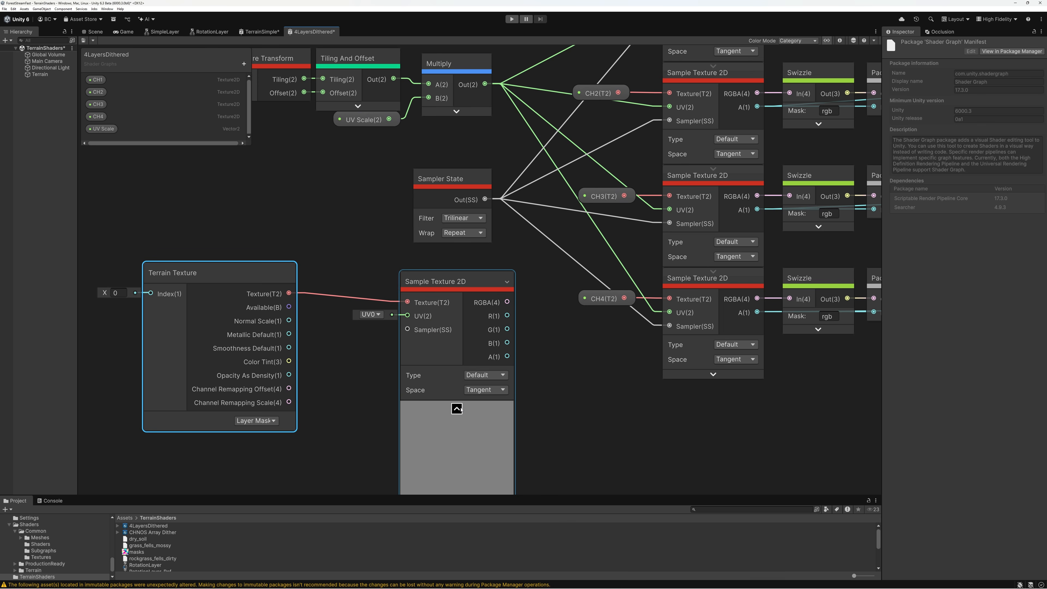
click(459, 408)
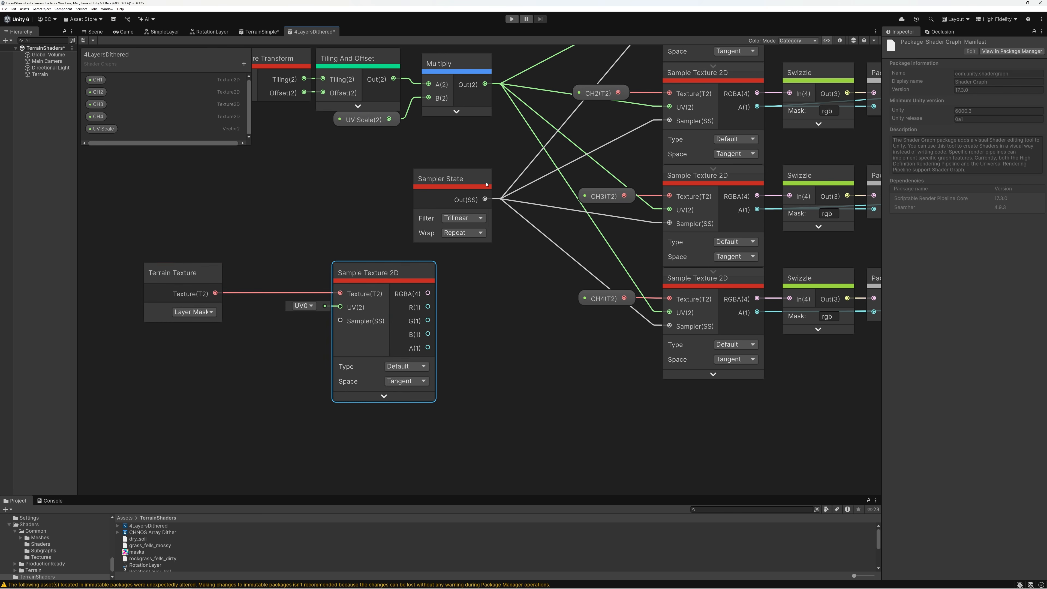
Duplicate the Sampler State below the layer-mask Terrain Texture, set it to Linear and Clamp, and wire it to the new Sample Texture 2D
click(457, 181)
key(ctrl+d)
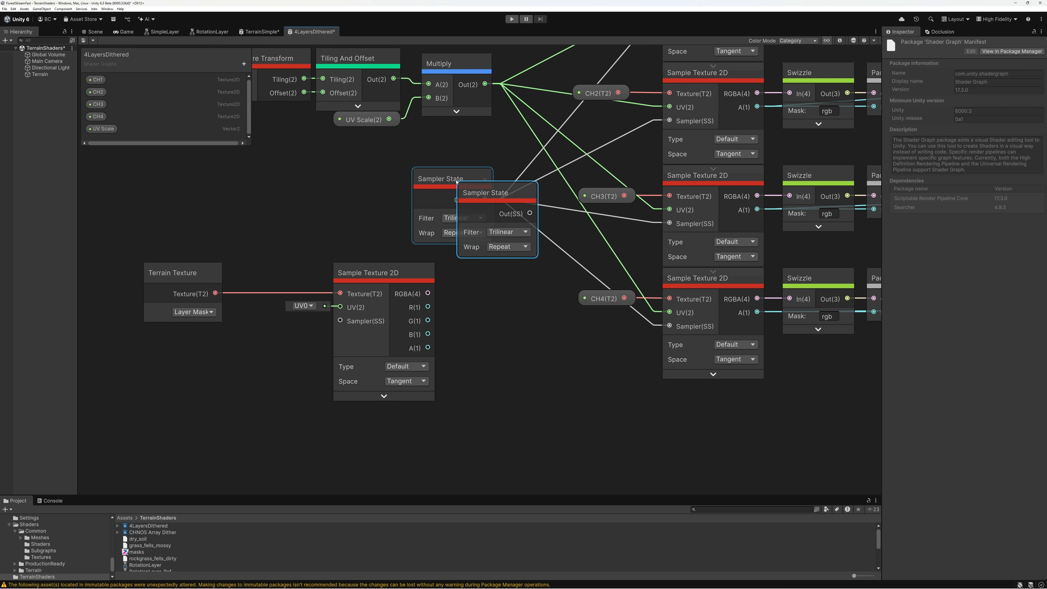
drag(497, 198, 184, 349)
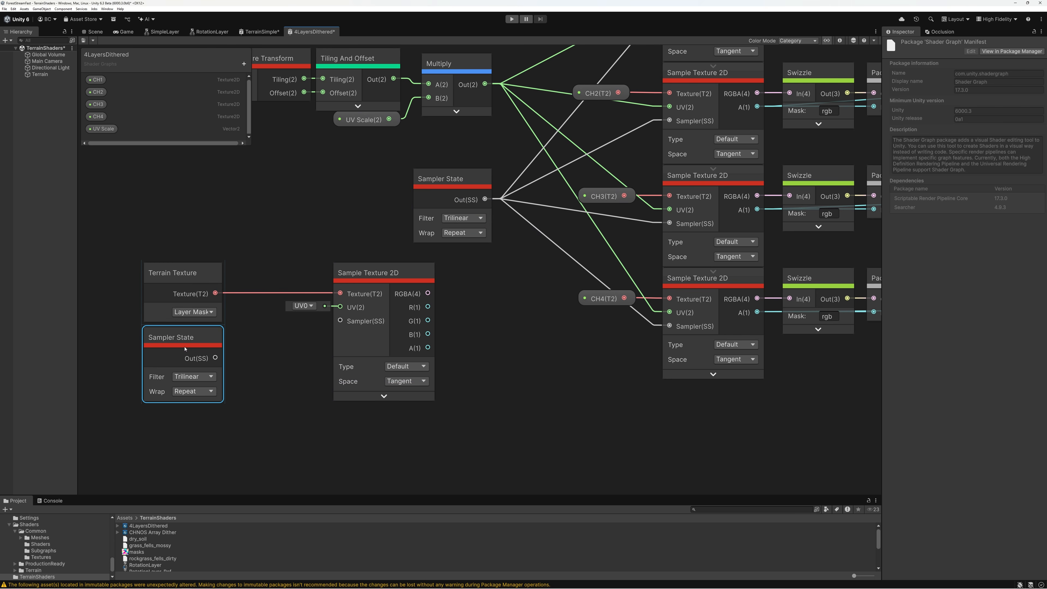
click(192, 377)
click(185, 391)
click(185, 391)
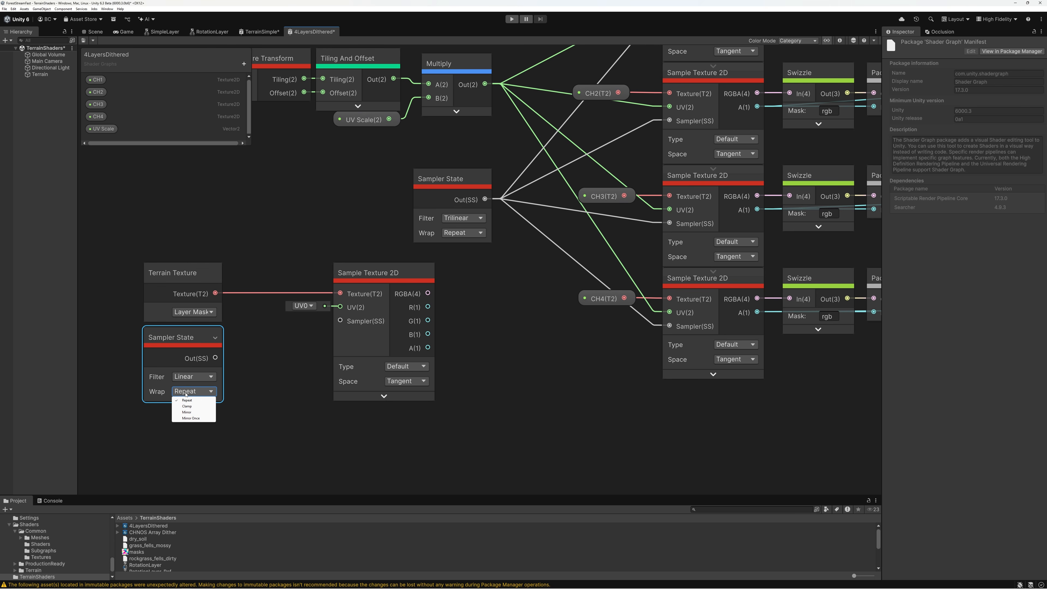
click(189, 408)
drag(215, 357, 340, 321)
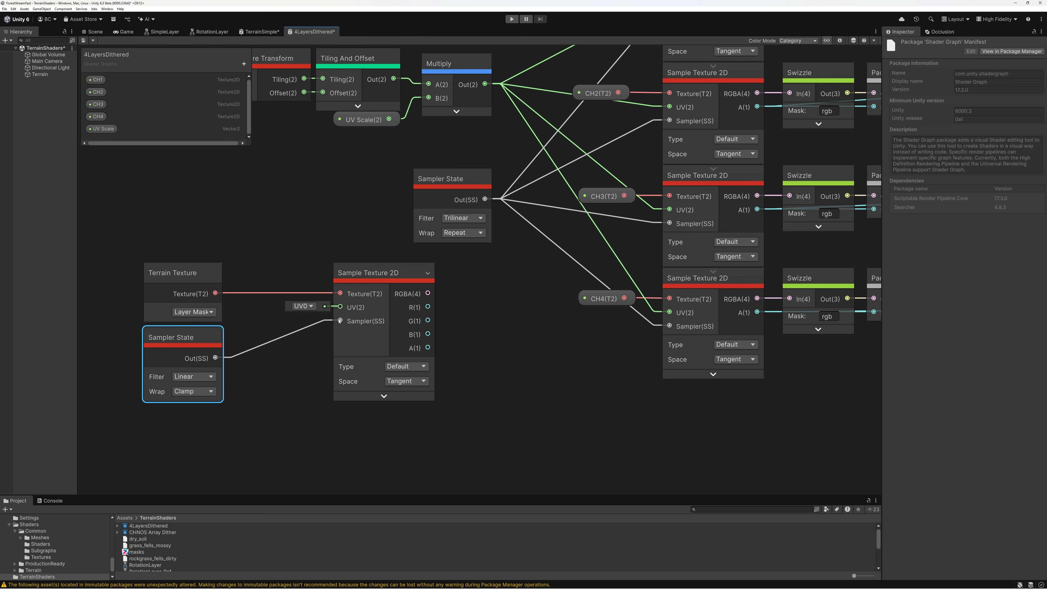
Group the layer-mask Terrain Texture and its Sampler State closer to their Sample Texture 2D node
drag(129, 296, 245, 344)
click(391, 288)
drag(391, 289, 374, 289)
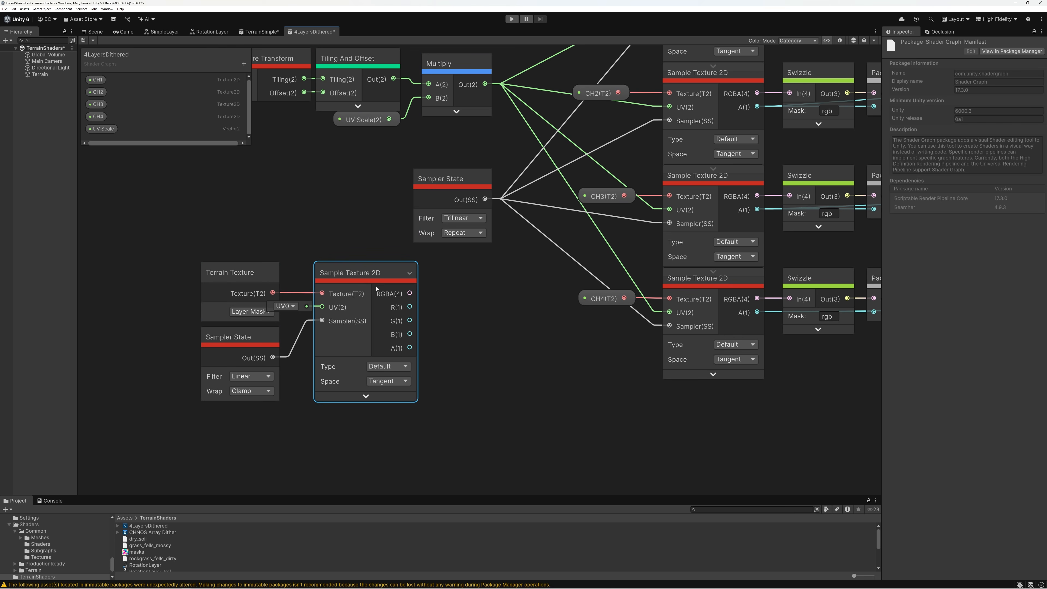
Wire the layer-mask sampler's G, B and A outputs to the Mask inputs of the first, second and third Height Mask nodes
scroll(357, 291, up, 3)
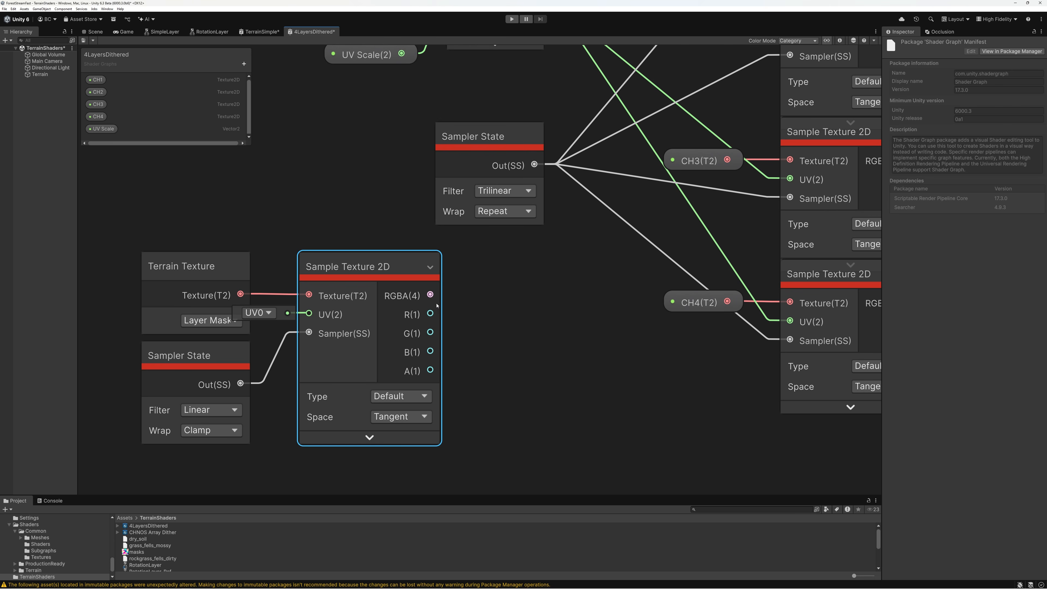
scroll(404, 306, down, 3)
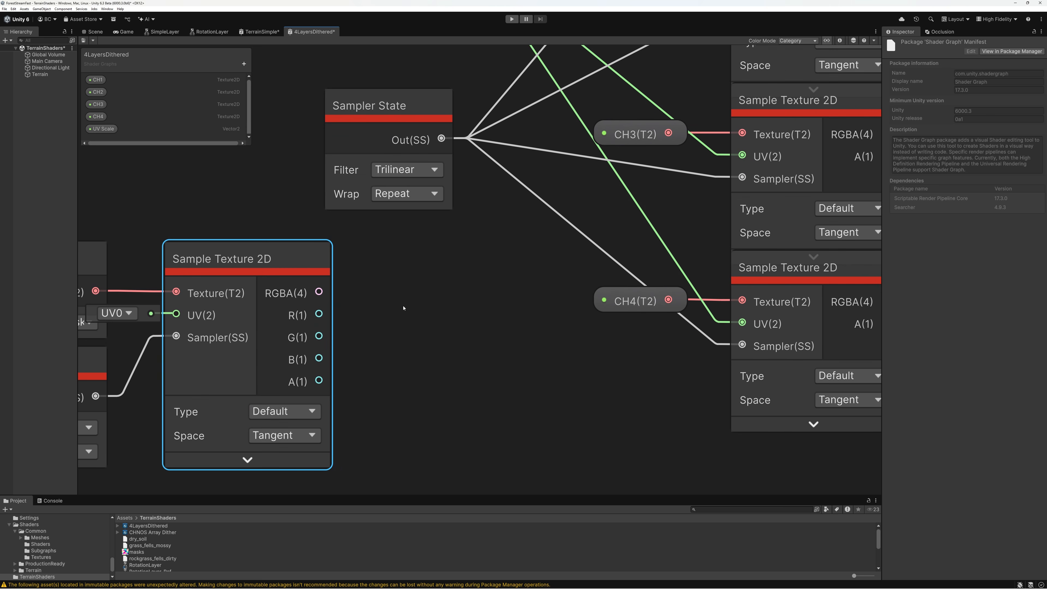
middle_drag(469, 276, 337, 327)
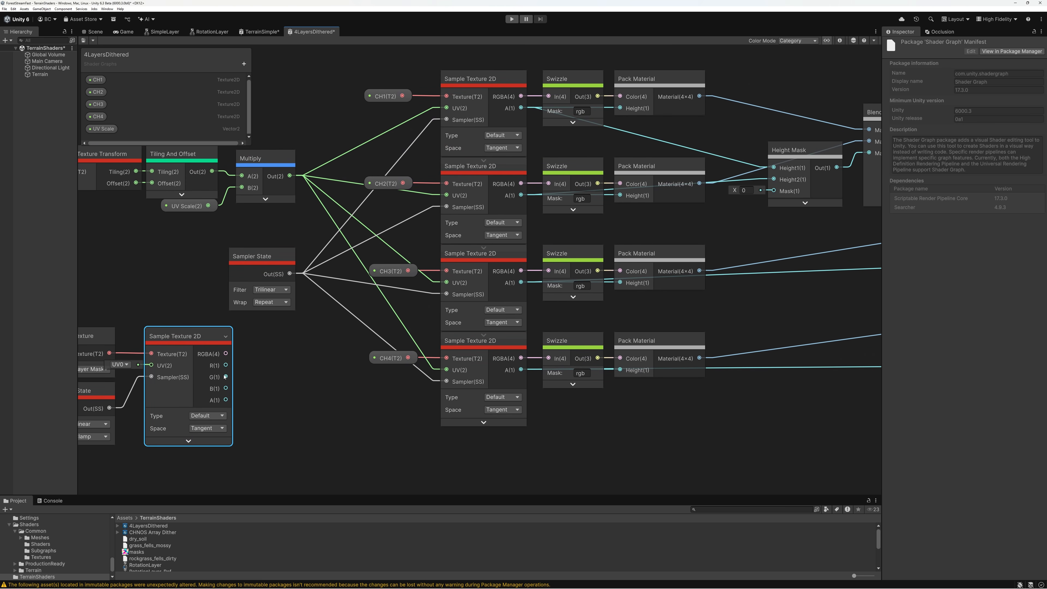
drag(226, 377, 774, 191)
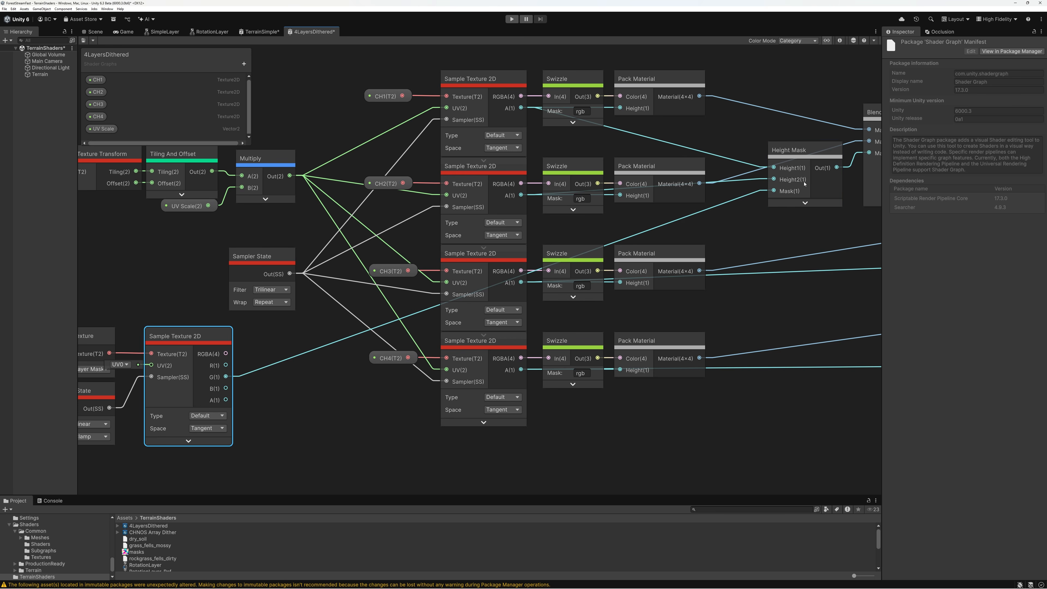
middle_drag(803, 181, 692, 187)
scroll(692, 187, down, 2)
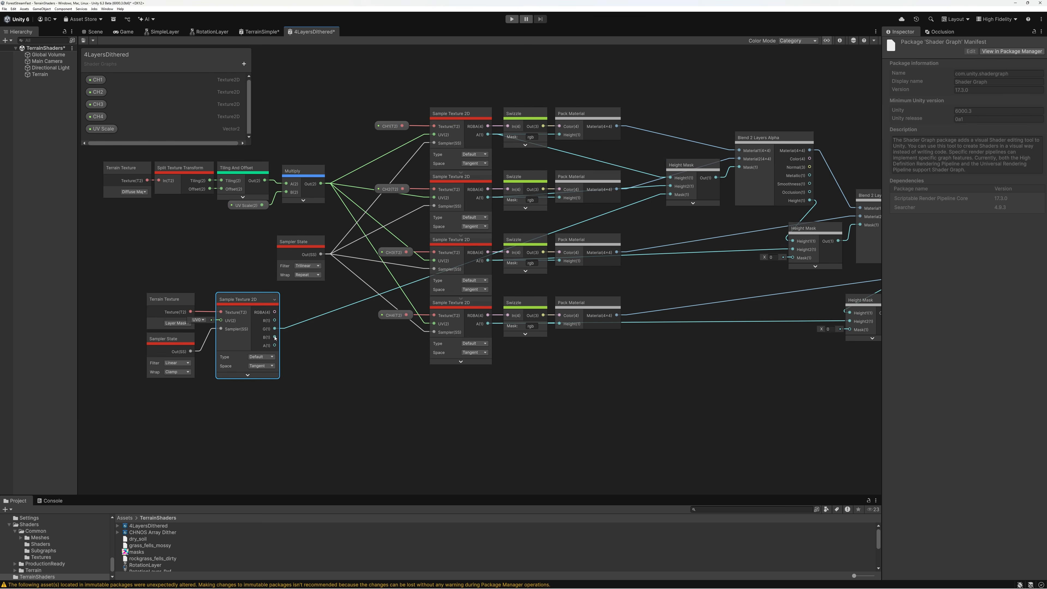
drag(276, 338, 792, 257)
middle_drag(394, 359, 271, 358)
drag(151, 344, 727, 328)
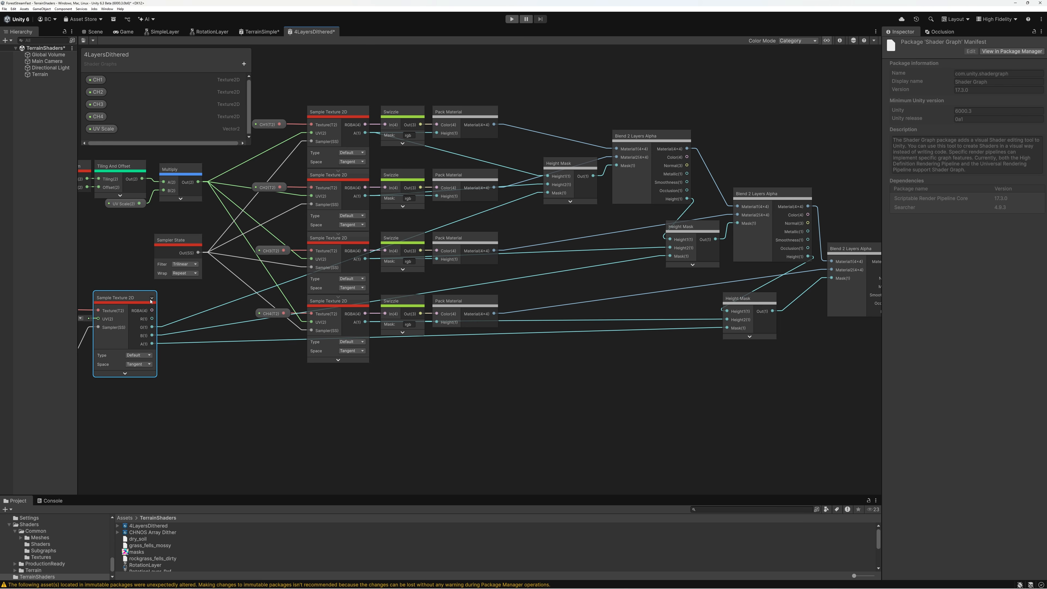
Collapse the layer-mask Sample Texture 2D's unused ports and move its Terrain Texture and Sampler State closer to it
click(152, 299)
middle_drag(92, 320, 365, 310)
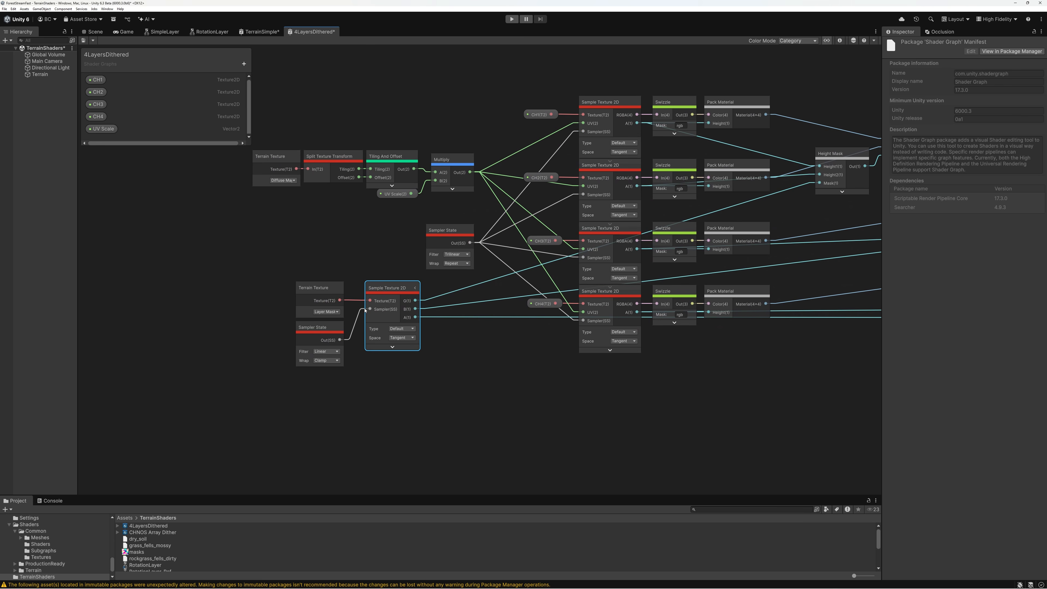
drag(265, 296, 330, 342)
drag(325, 291, 335, 291)
Collapse the unused ports on the first and second Blend 2 Layers Alpha nodes
middle_drag(726, 241, 518, 286)
scroll(518, 285, down, 1)
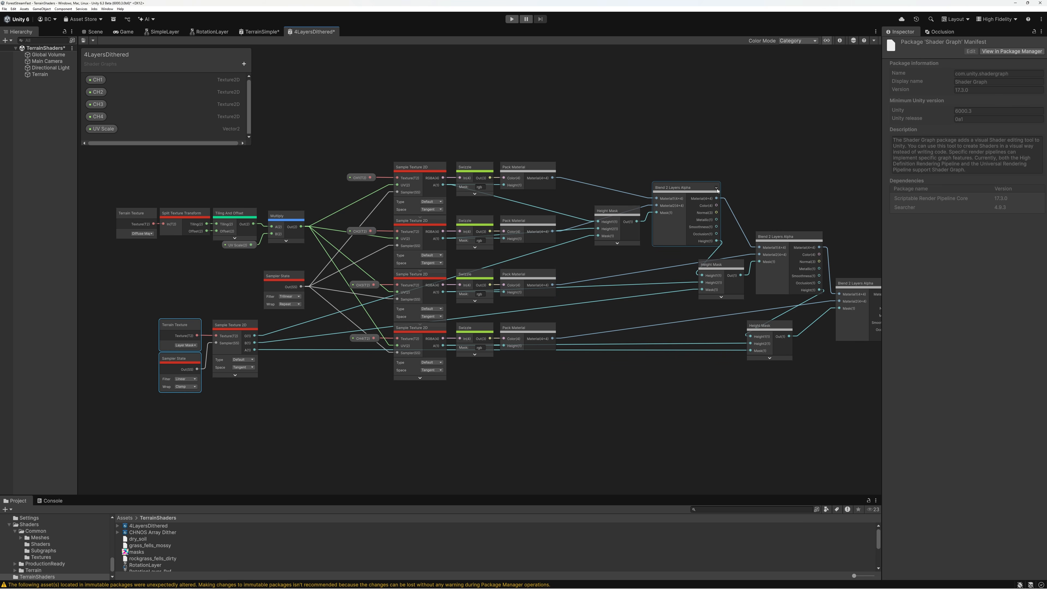
click(820, 237)
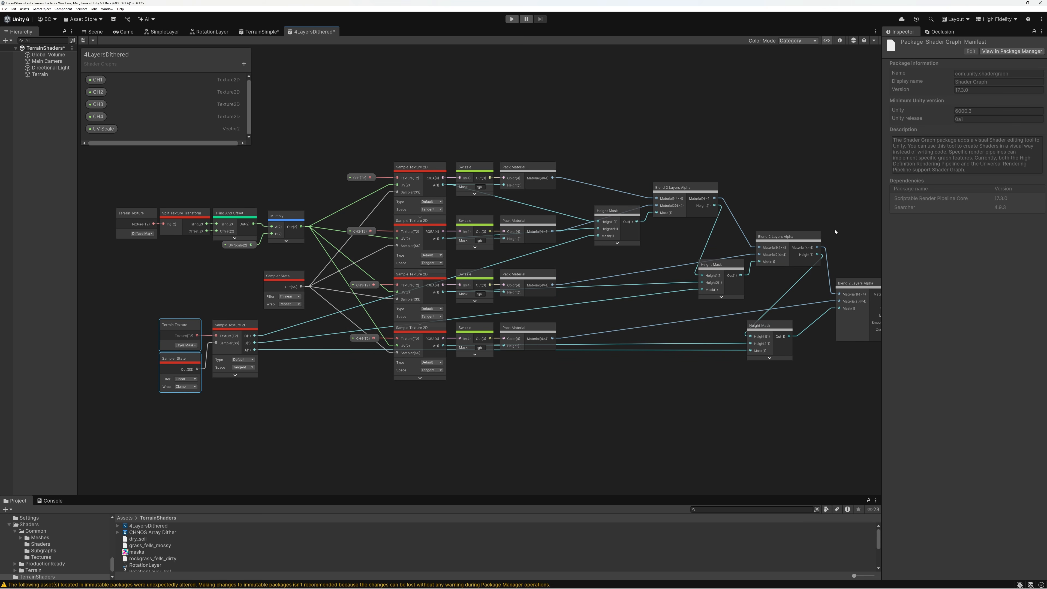
Wire the third Blend 2 Layers Alpha node's Color output to the Fragment Base Color and save the shader graph
middle_drag(835, 231, 637, 230)
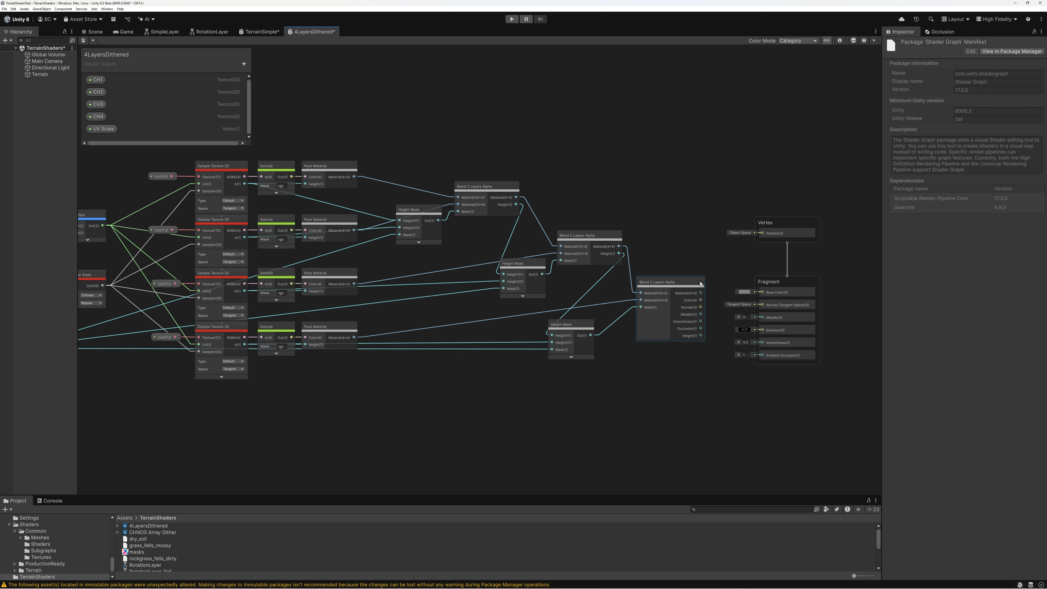
scroll(603, 271, up, 5)
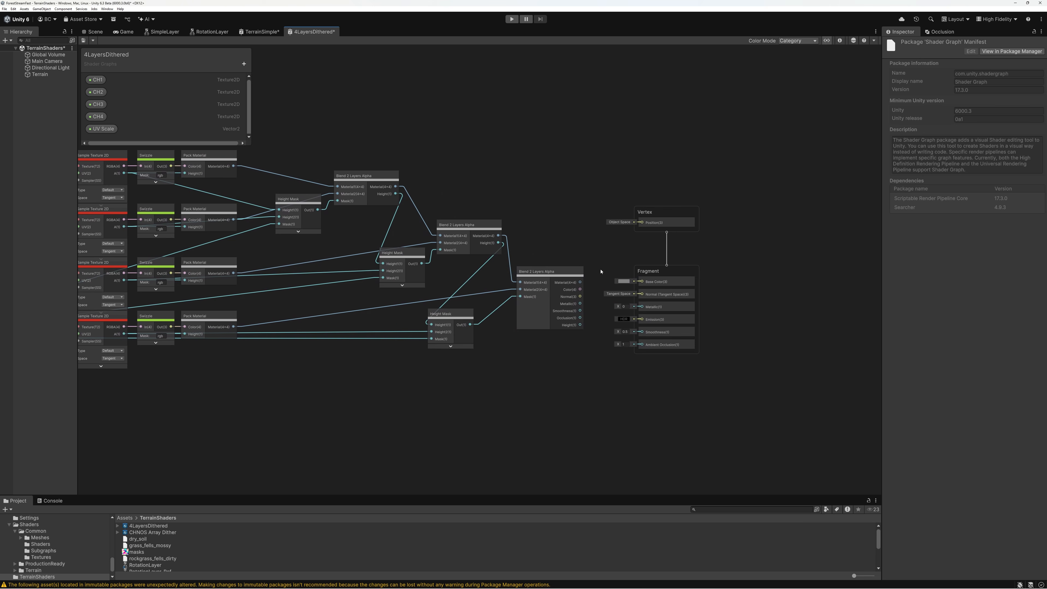
drag(561, 292, 706, 282)
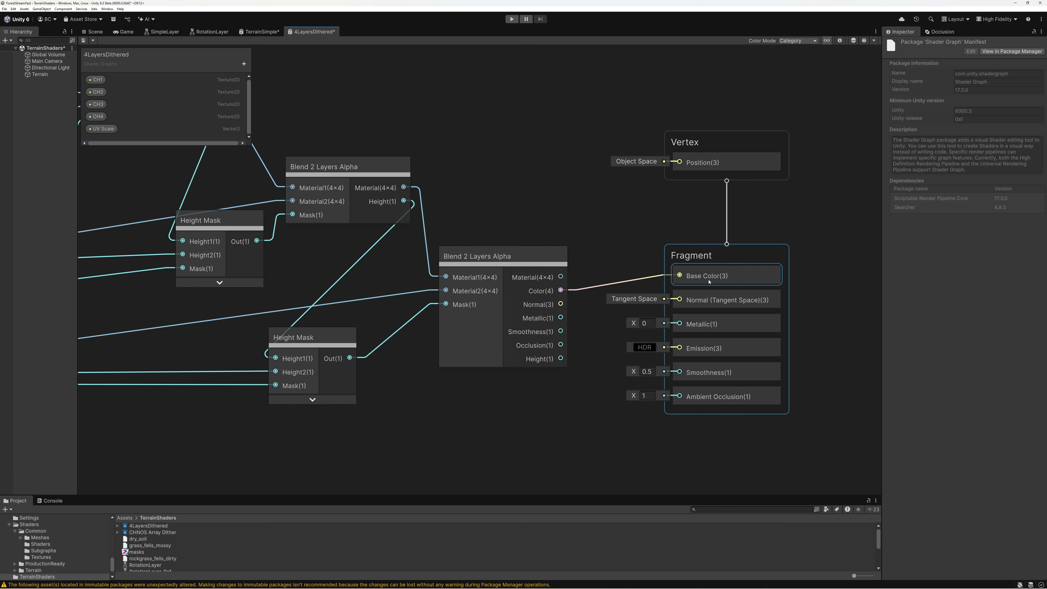
scroll(637, 236, down, 6)
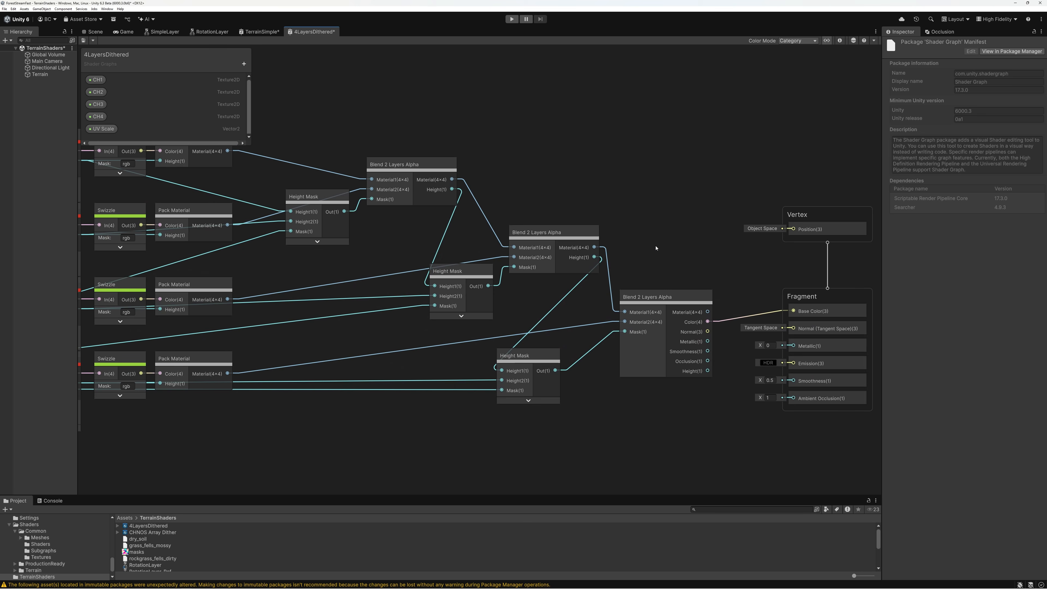
middle_drag(597, 219, 623, 228)
click(83, 41)
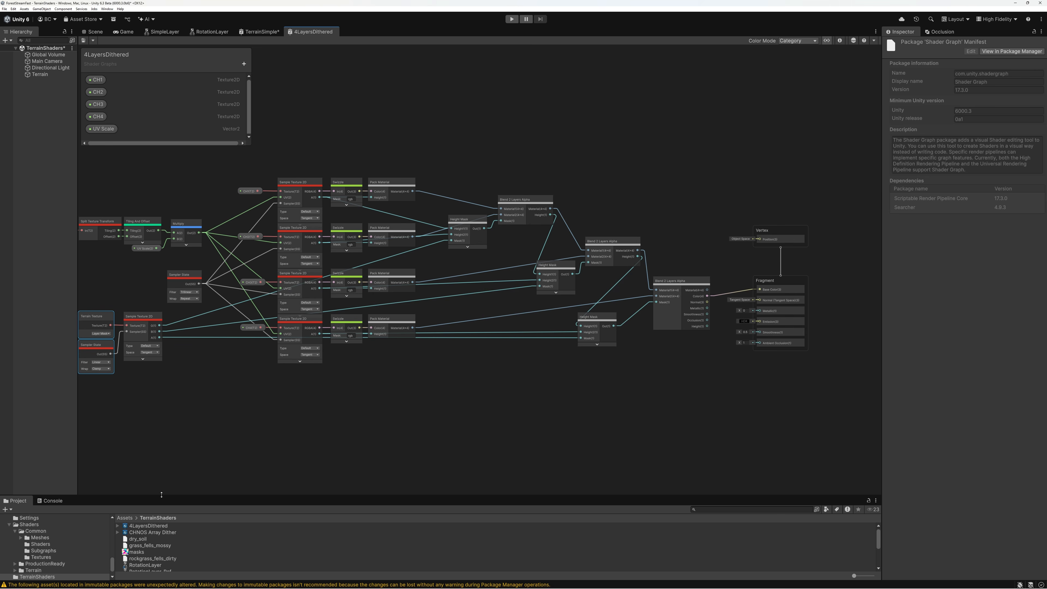
Create a material from the 4LayersDithered shader graph in the TerrainShaders folder, keeping its default name
drag(161, 495, 161, 384)
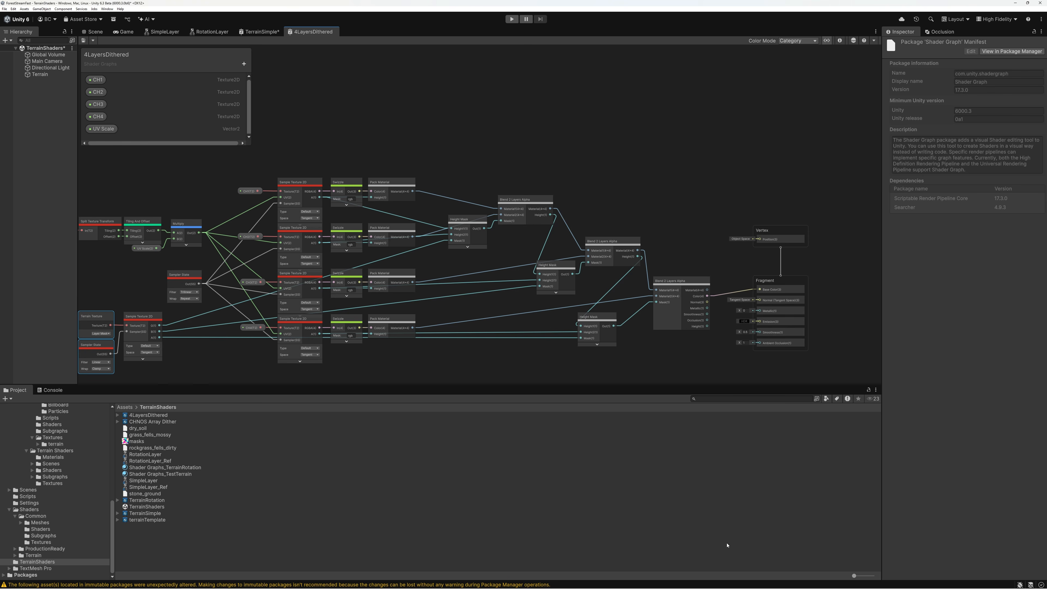
right_click(126, 416)
mouse_move(167, 421)
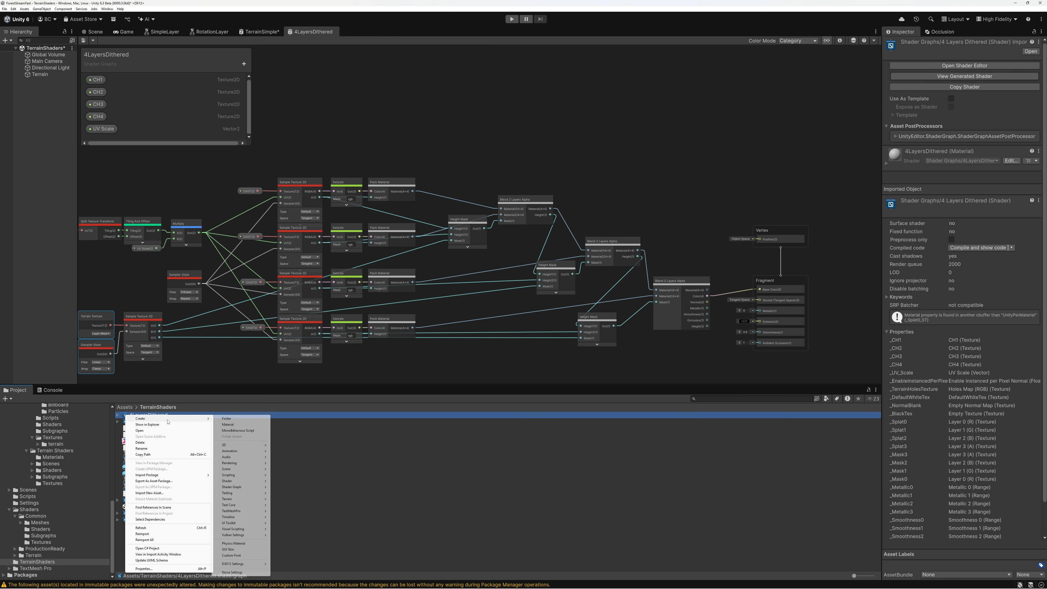
click(236, 425)
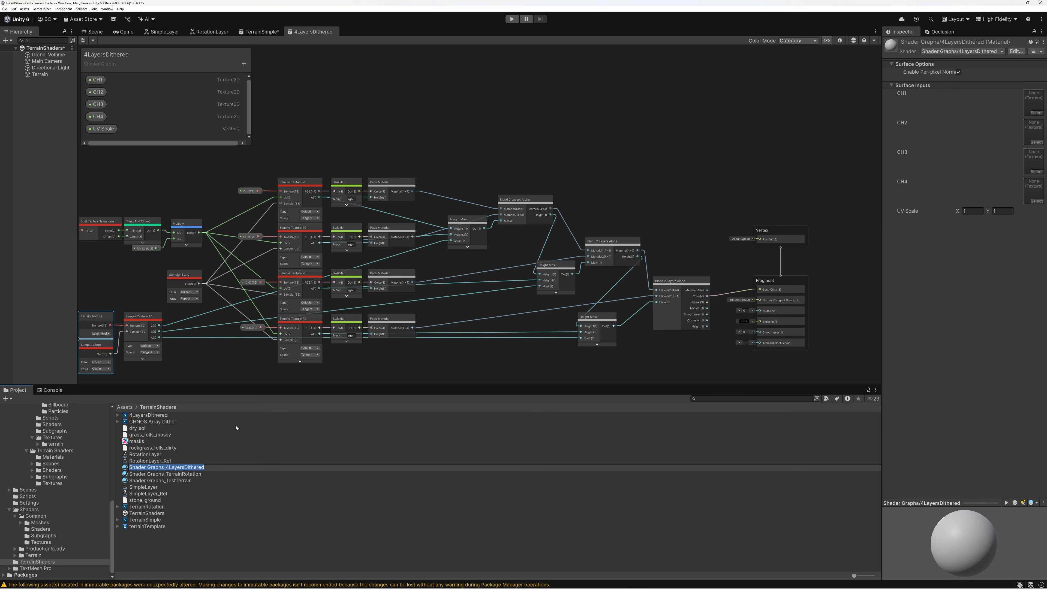
key(Return)
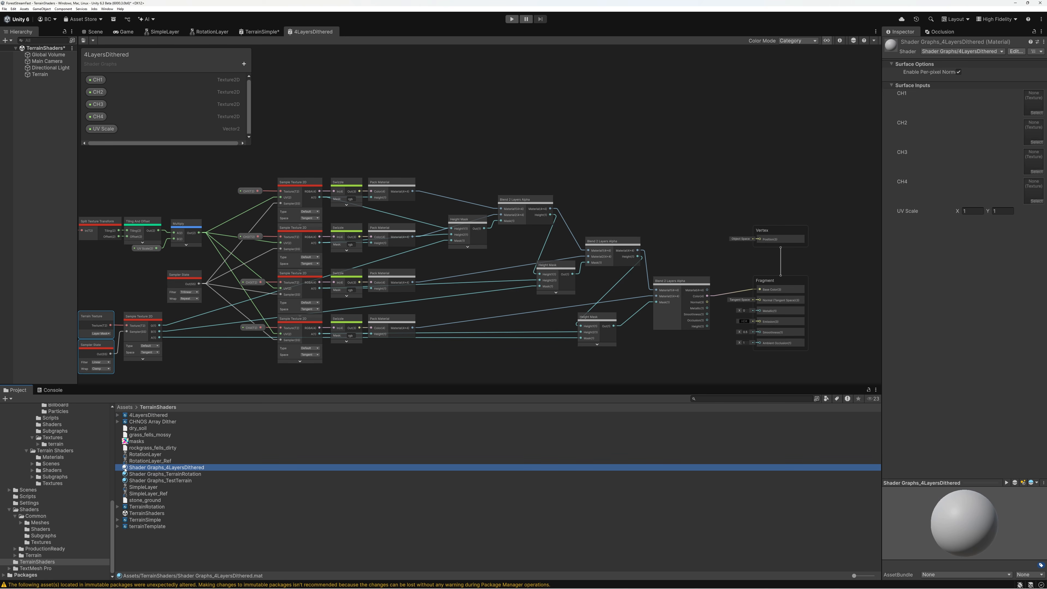
Apply the new Shader Graphs_4LayersDithered material to the Terrain in the Scene view
click(95, 34)
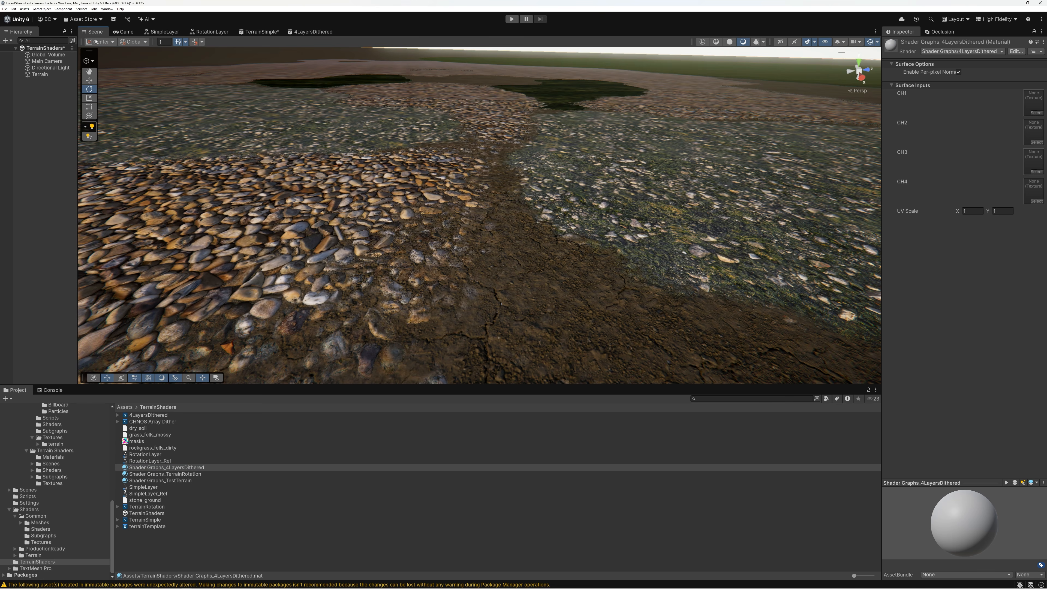
click(250, 219)
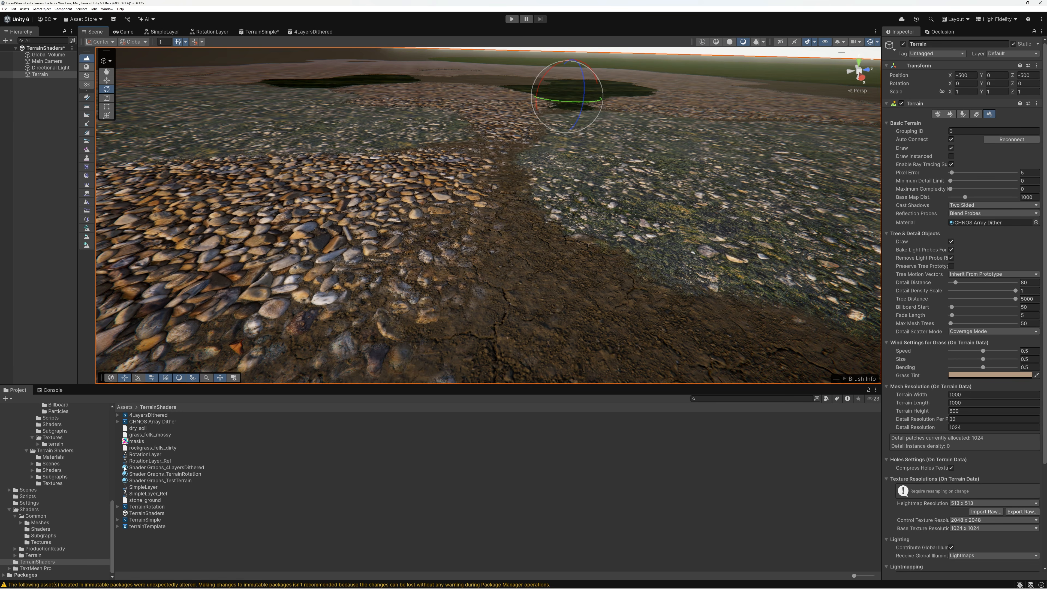
drag(125, 467, 537, 242)
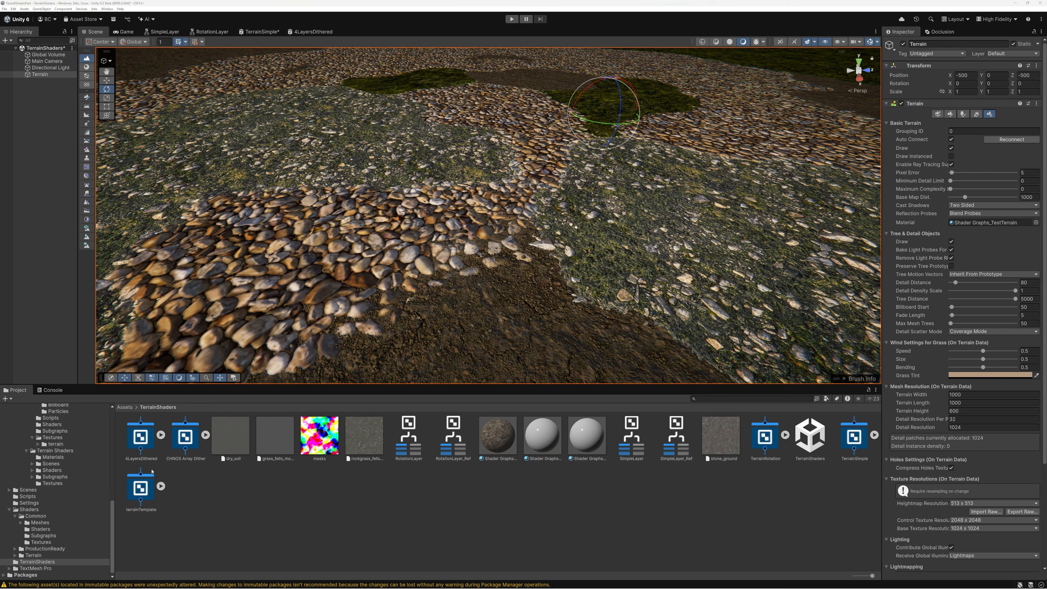
Review the Shader Graphs_4LayersDithered material's texture inputs and assign the material to the Terrain's Material setting
click(141, 444)
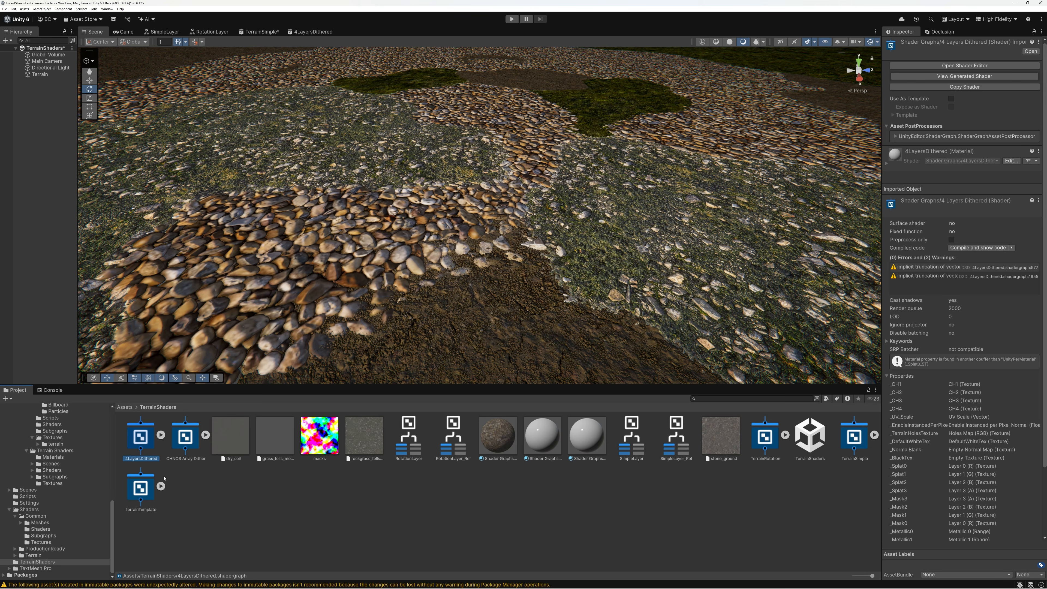
ctrl+scroll(486, 532, down, 3)
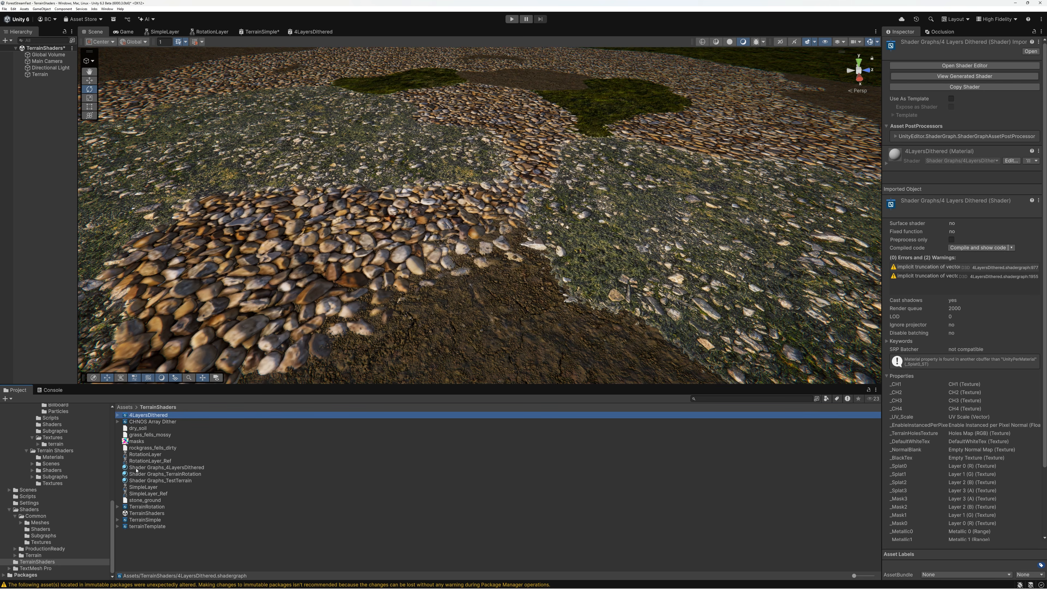
click(136, 468)
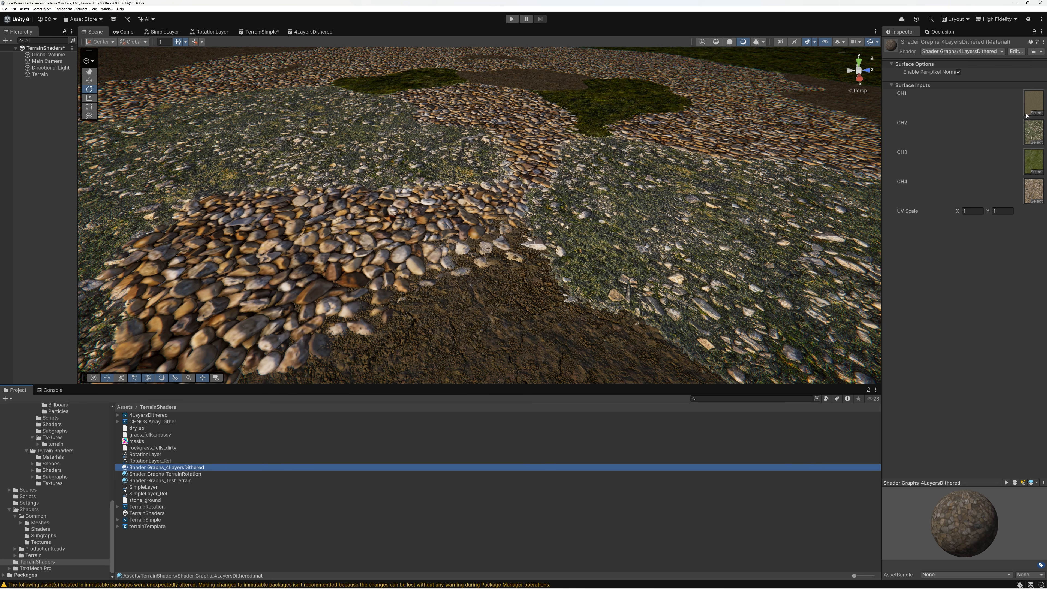
click(775, 96)
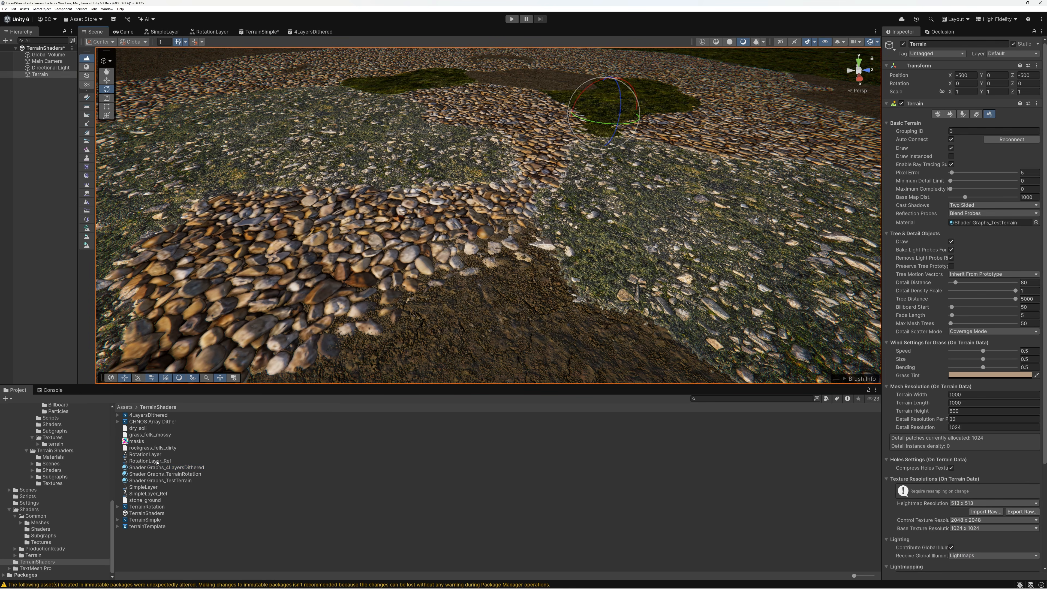
drag(142, 470, 970, 225)
Inspect the terrain's layer transitions from several viewpoints in an enlarged Scene view
right_drag(555, 232, 613, 260)
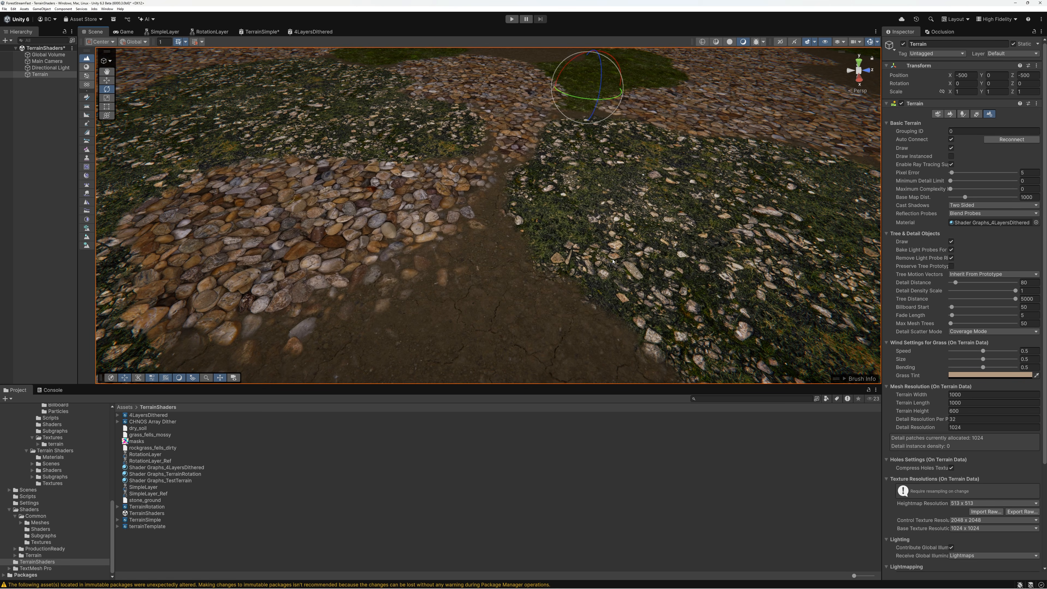
right_drag(609, 217, 538, 193)
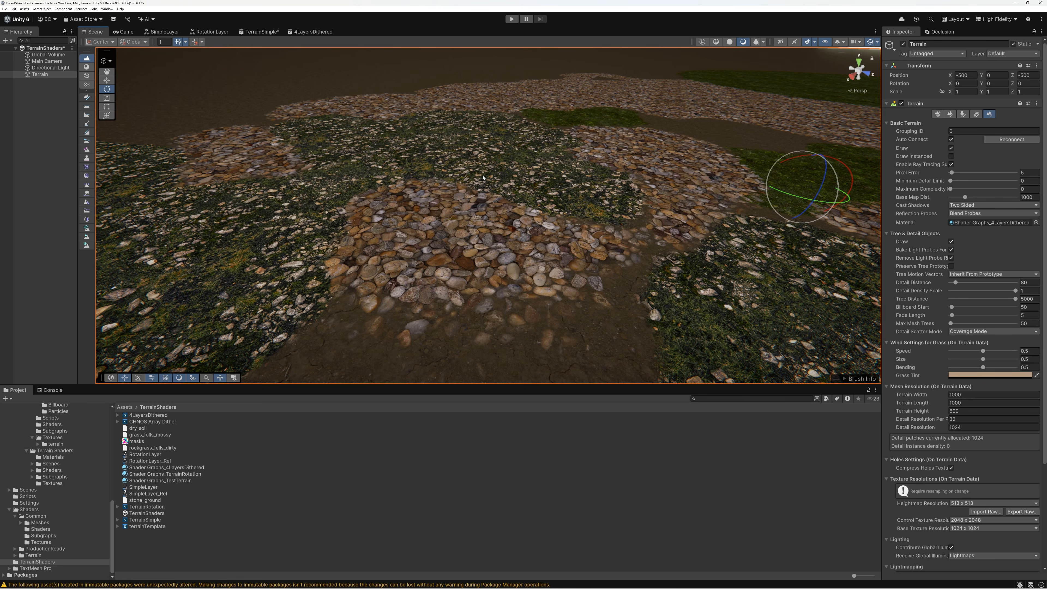
right_drag(467, 186, 570, 191)
key(s)
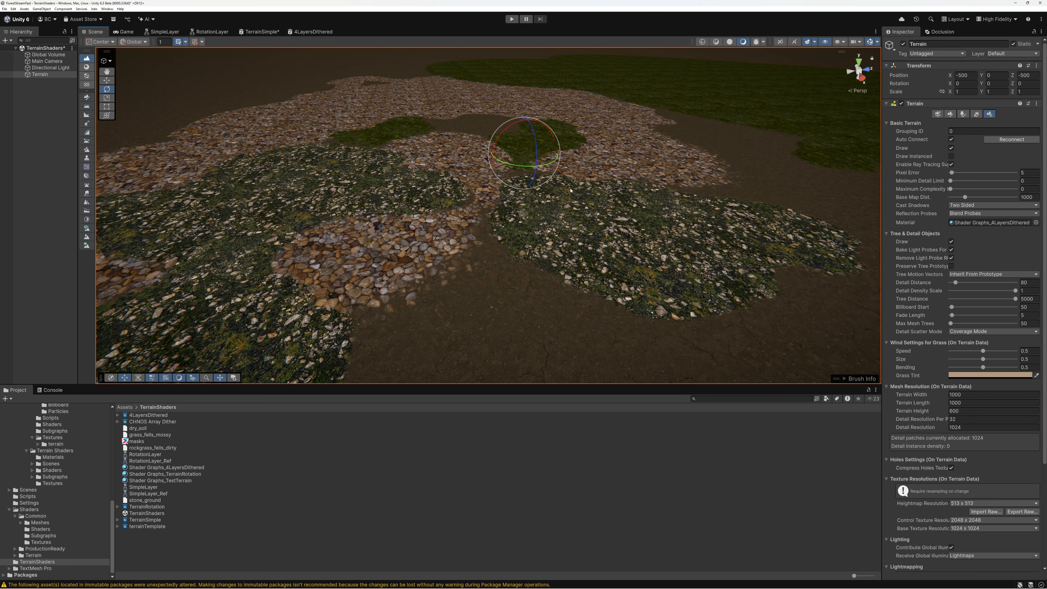
drag(466, 384, 460, 456)
mouse_move(601, 319)
right_down()
mouse_move(488, 305)
mouse_move(615, 312)
right_up()
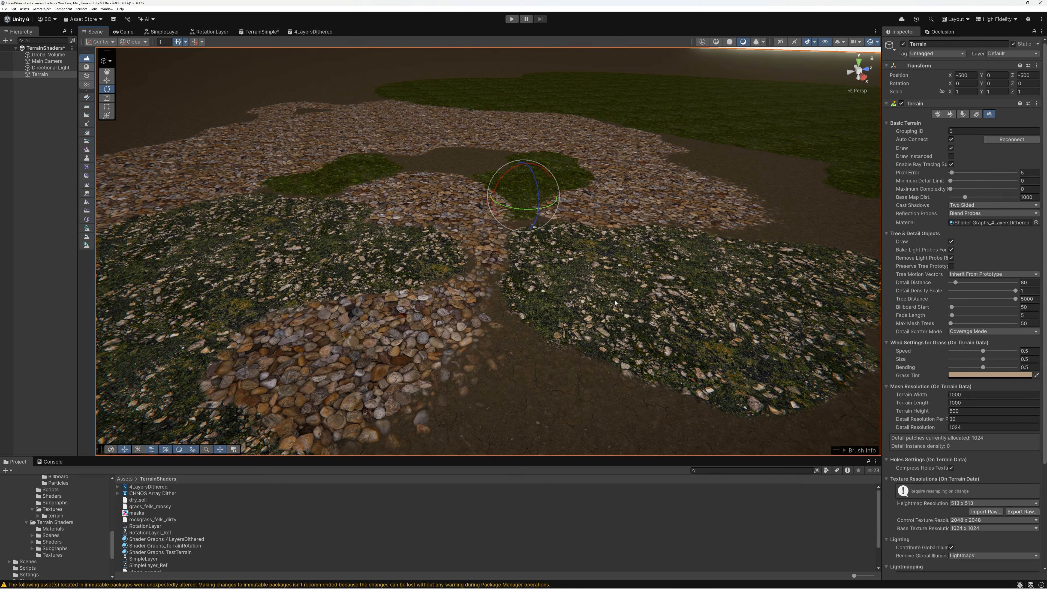
right_drag(660, 284, 587, 306)
Return to the 4LayersDithered graph, enlarge its Blackboard, and locate the array2x2_NOS texture in the Terrain Shaders Textures folder
click(313, 31)
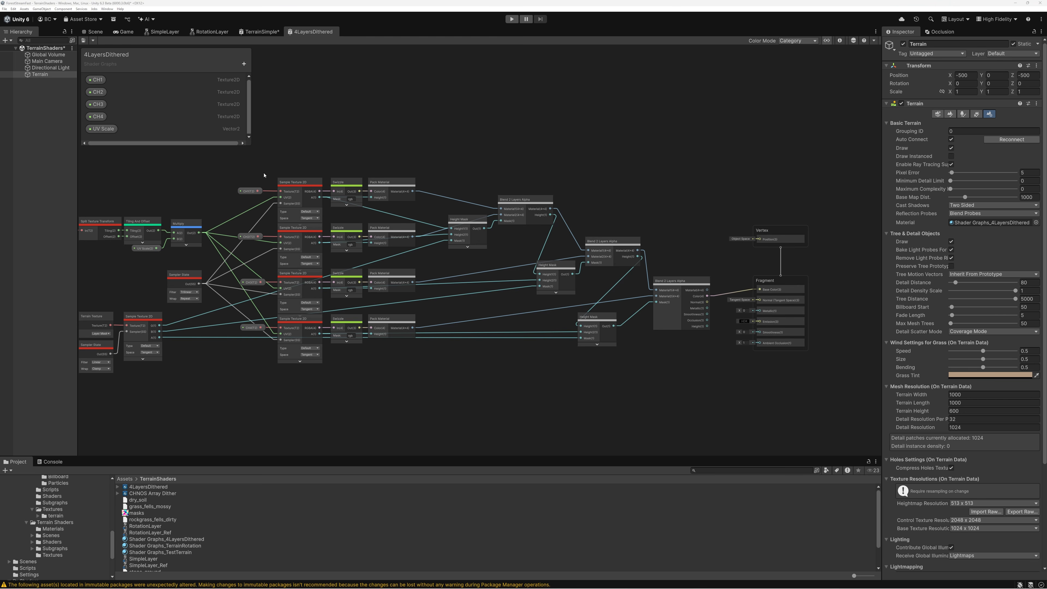
drag(250, 145, 272, 239)
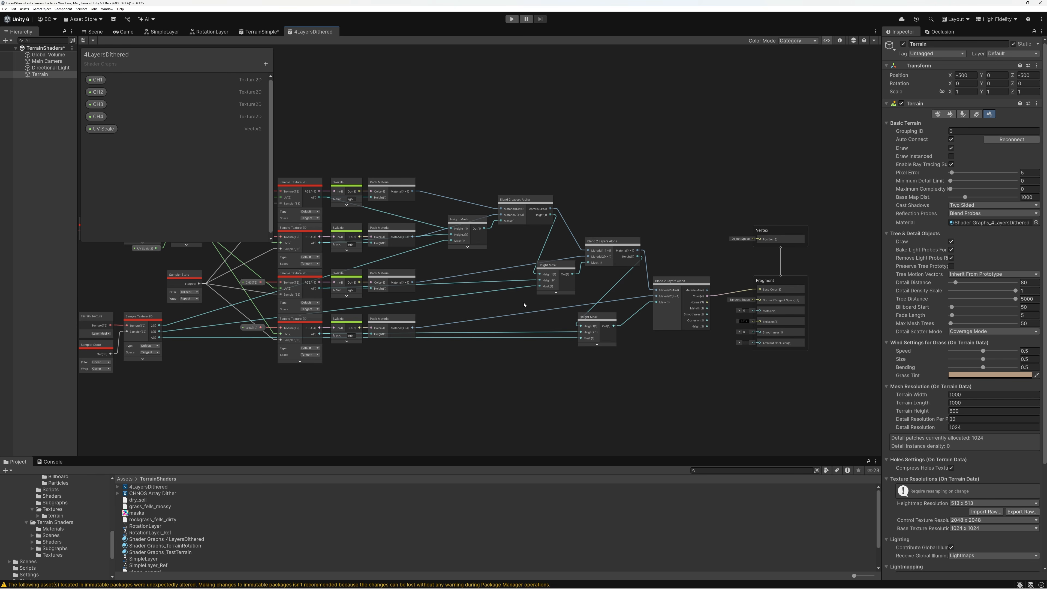
middle_drag(542, 351, 534, 267)
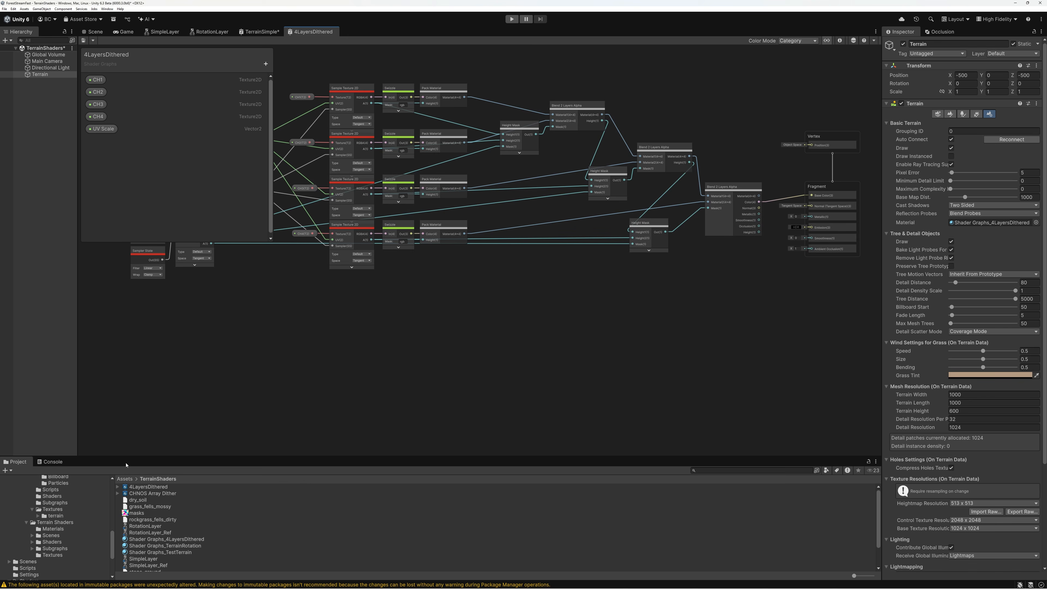
drag(126, 457, 133, 397)
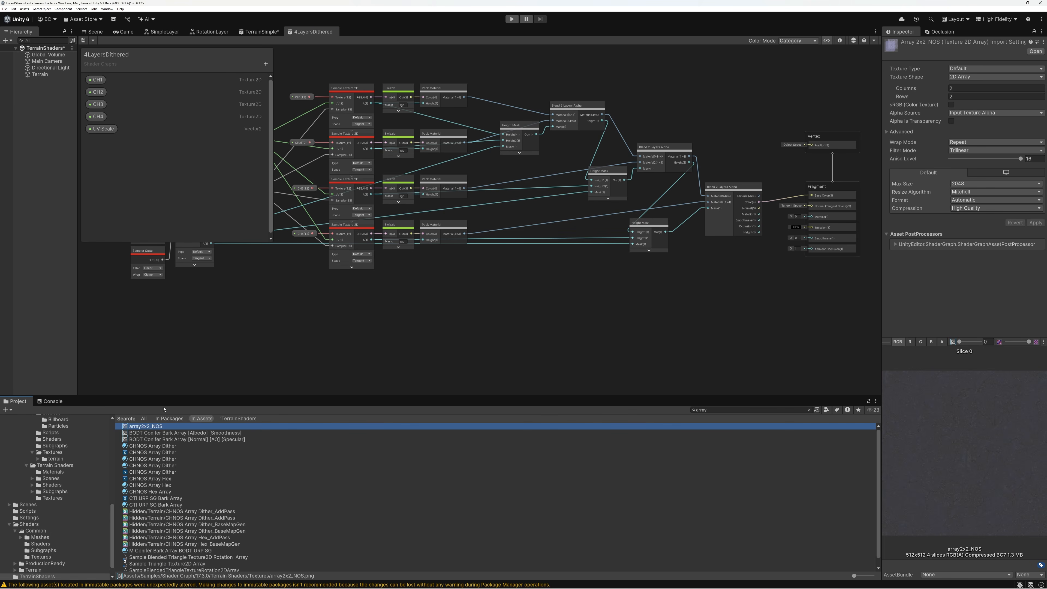
click(808, 410)
click(137, 427)
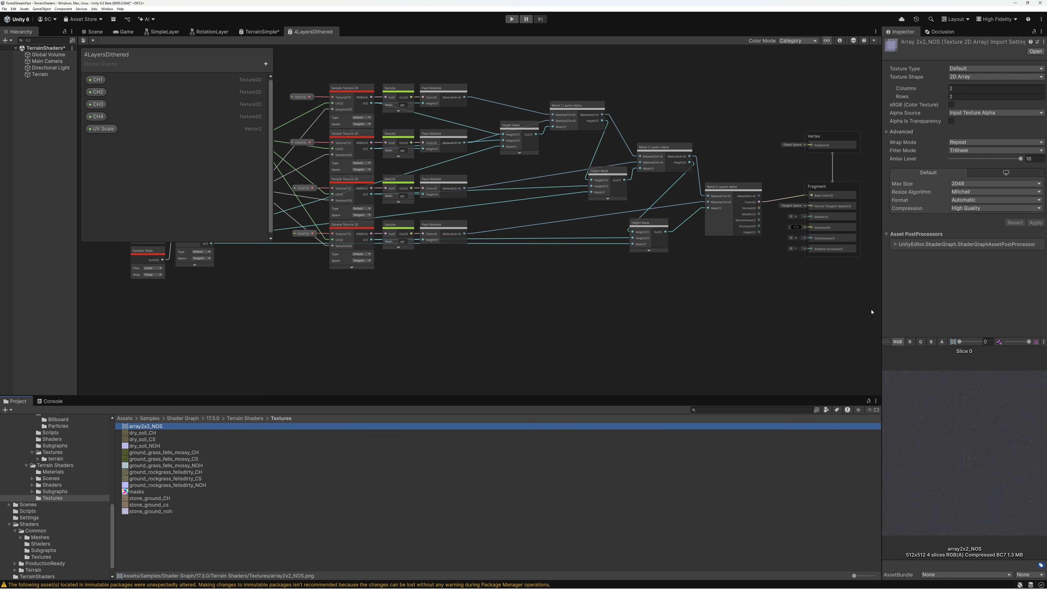
Enlarge the array2x2_NOS texture preview and look through its slices
drag(880, 312, 796, 317)
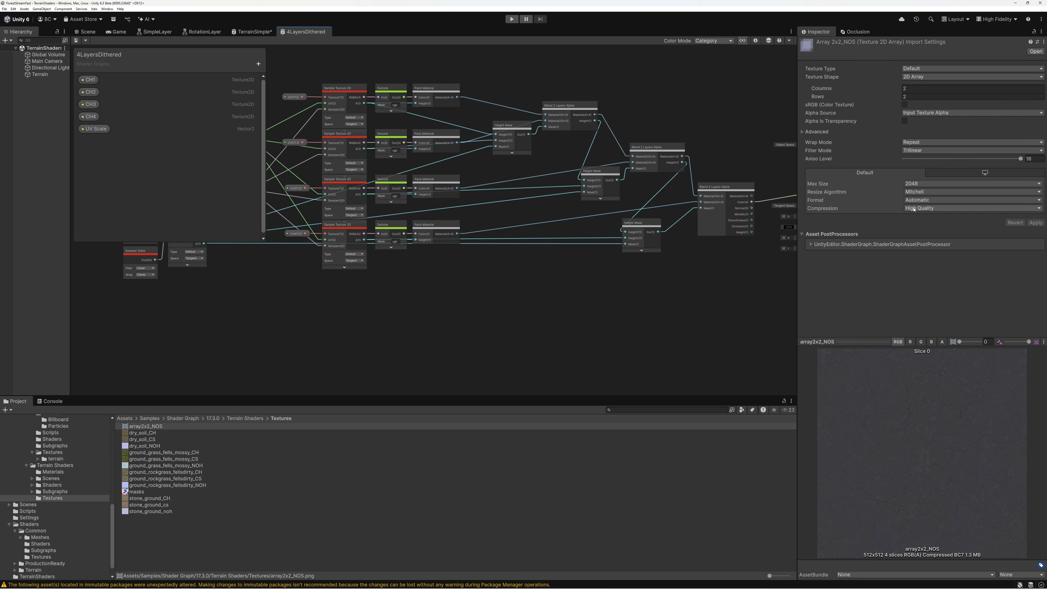
drag(850, 340, 853, 279)
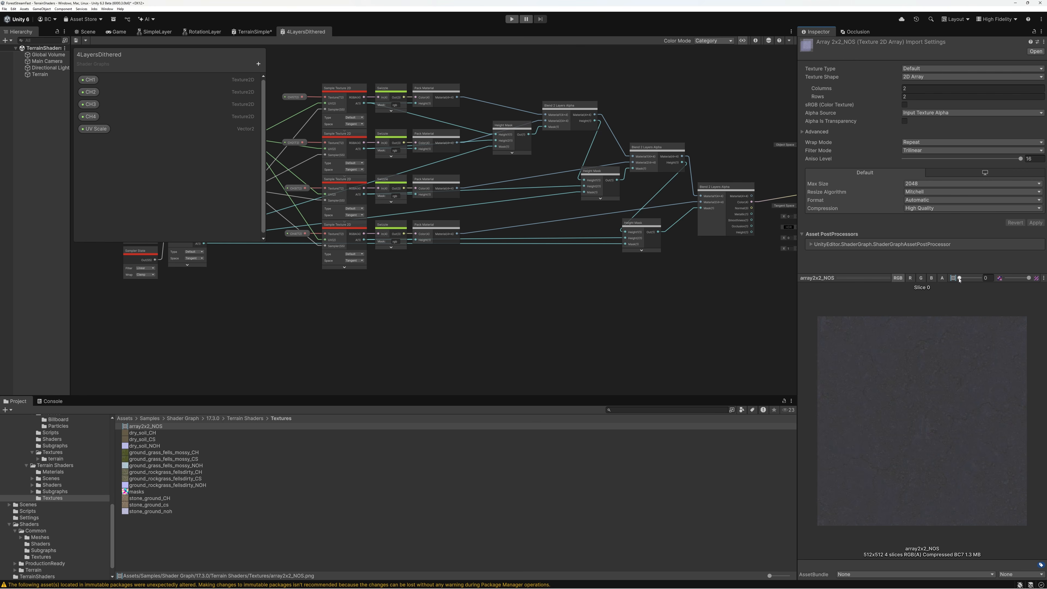
mouse_move(961, 280)
mouse_down()
mouse_move(982, 280)
mouse_move(958, 281)
mouse_up()
mouse_move(963, 280)
mouse_down()
mouse_move(980, 281)
mouse_move(955, 280)
mouse_up()
Add a Sample Texture 2D Array node using array2x2_NOS in the empty graph area below the Pack Material nodes
click(435, 314)
drag(440, 294, 442, 301)
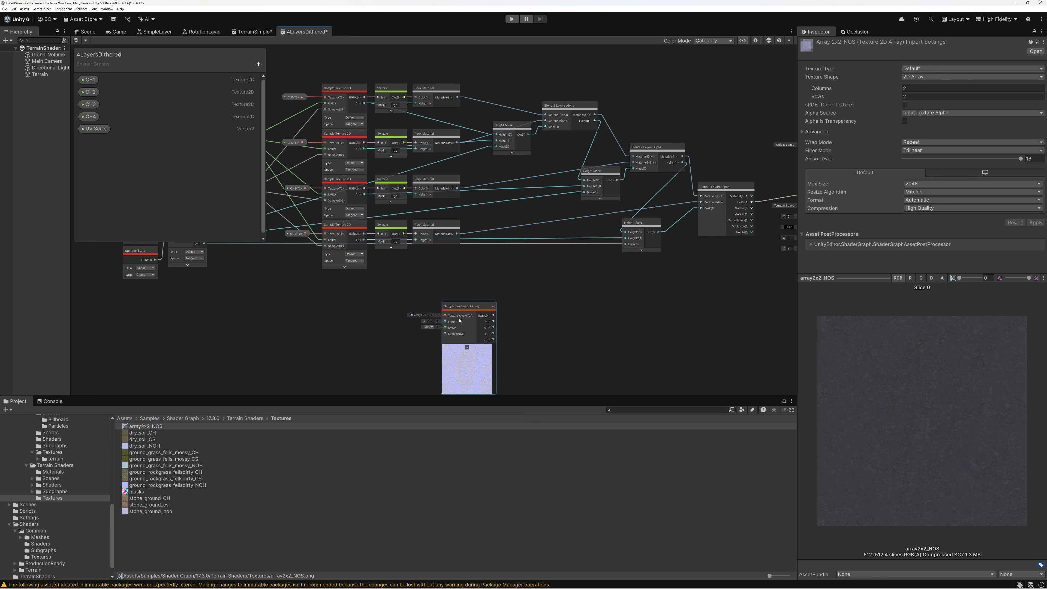
scroll(460, 323, up, 10)
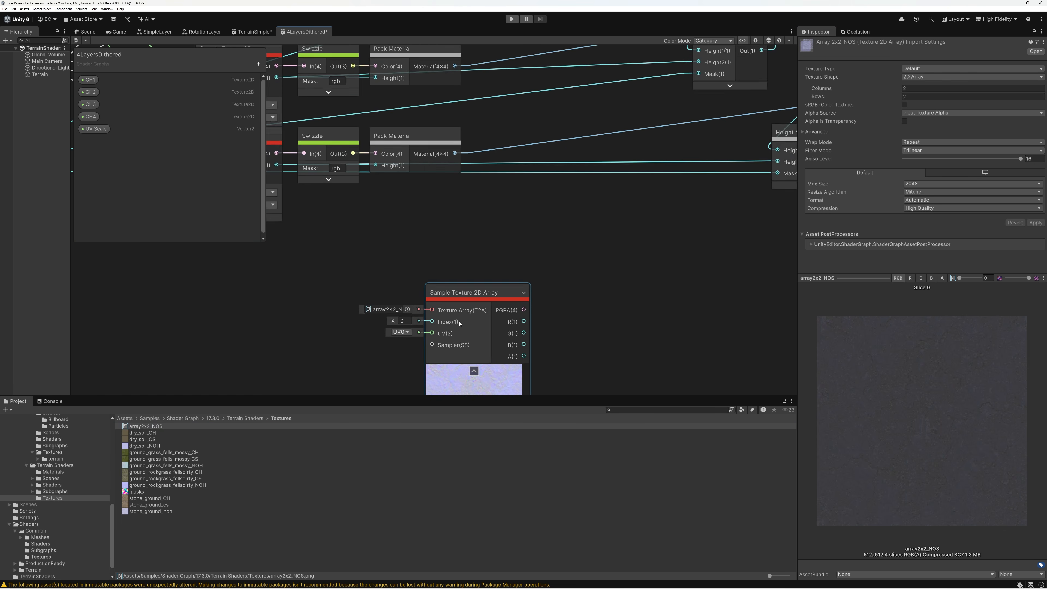
drag(481, 268, 538, 151)
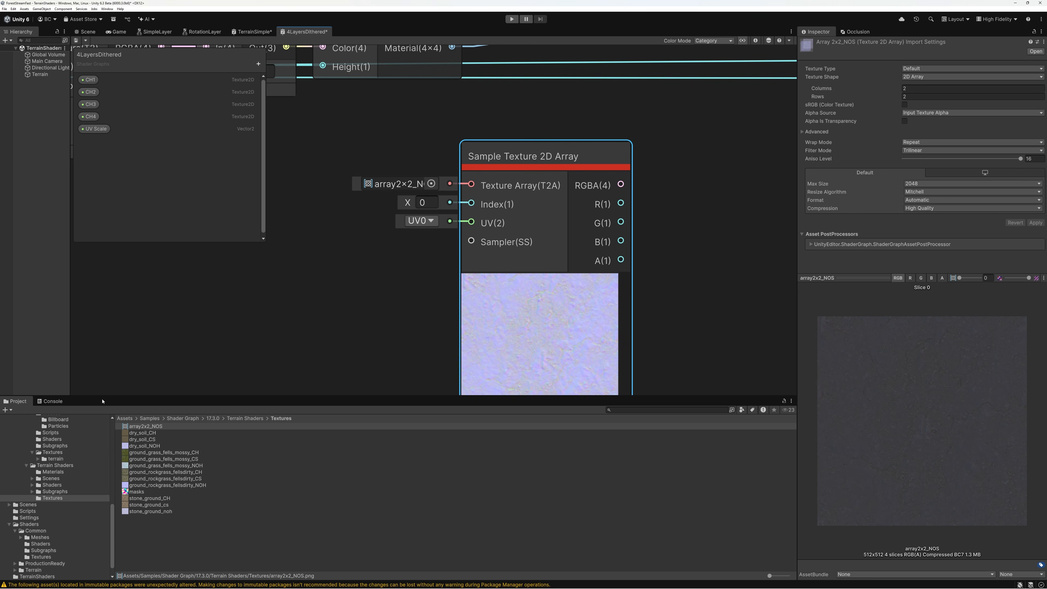
drag(103, 397, 103, 500)
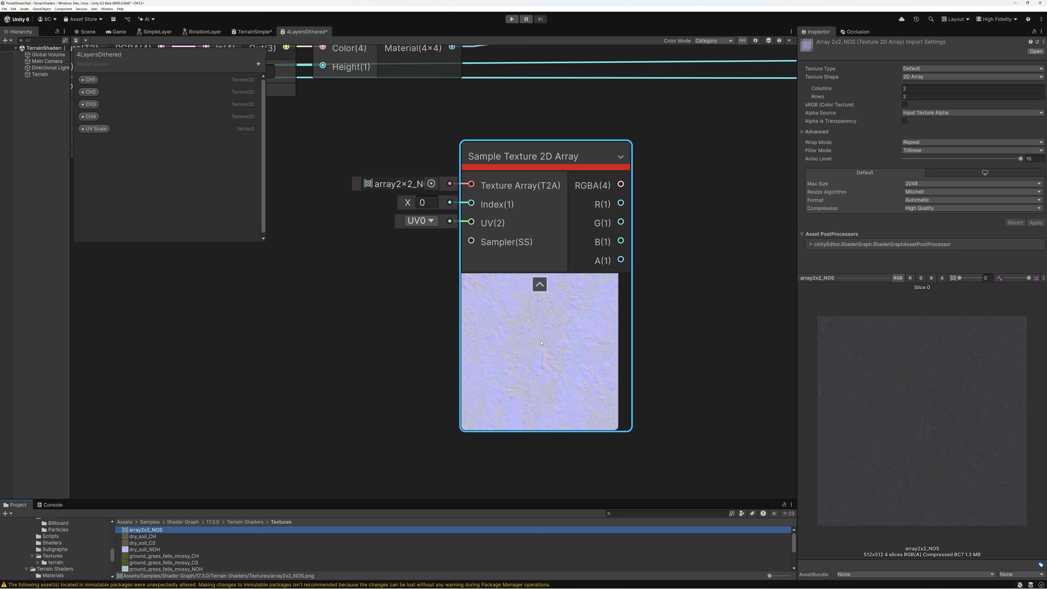
Preview the texture array's slices by setting the sampler's Index to 1, 2 and 3, and return it to 0
click(429, 202)
text(1)
key(BackSpace)
text(2)
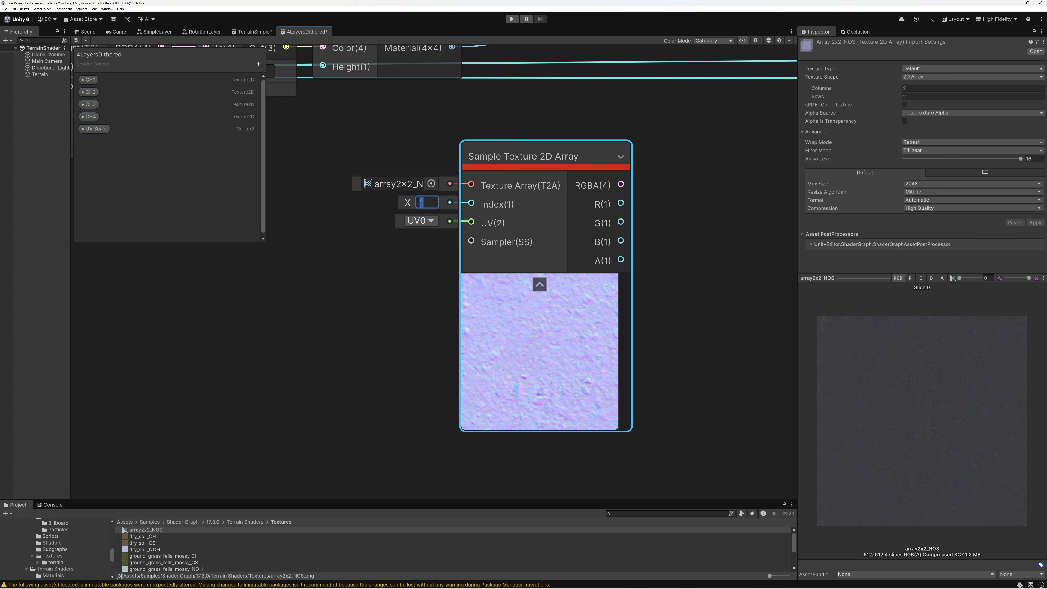
key(Return)
click(431, 202)
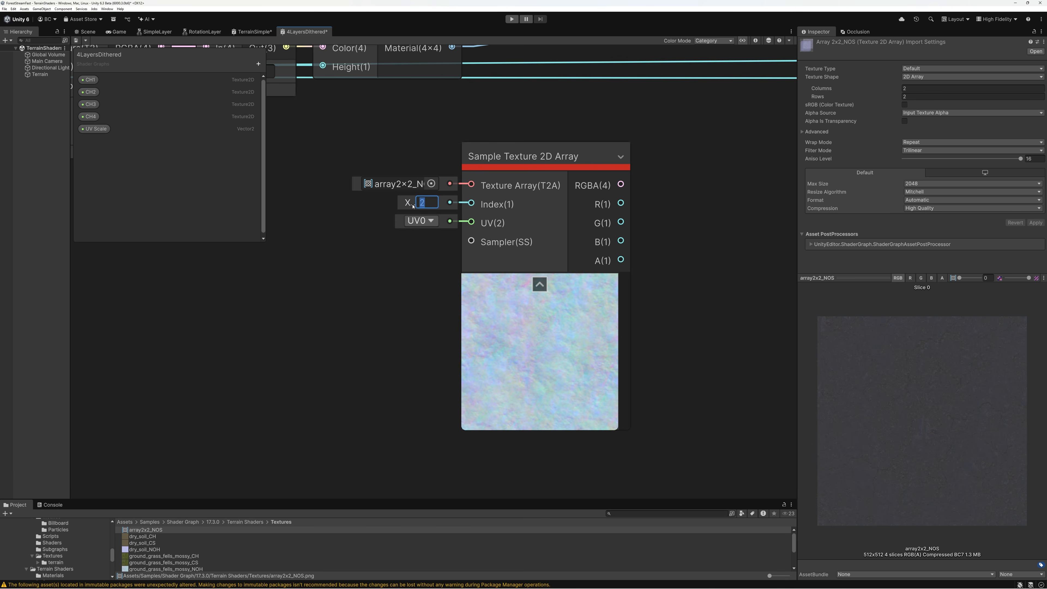
text(3)
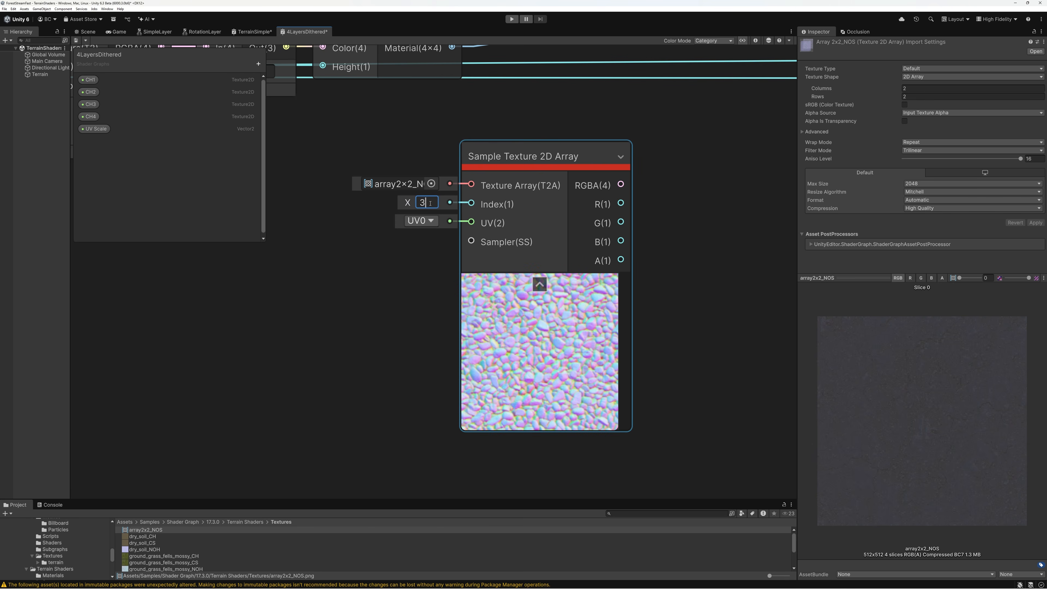
double_click(426, 202)
text(0)
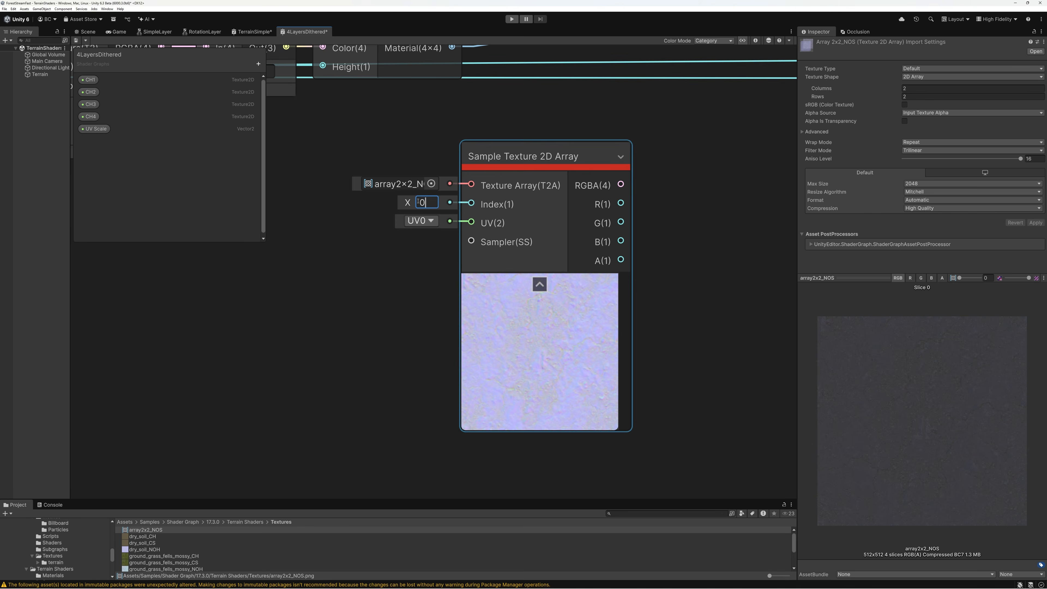
click(961, 280)
mouse_move(963, 280)
mouse_down()
mouse_move(980, 282)
mouse_move(959, 281)
mouse_up()
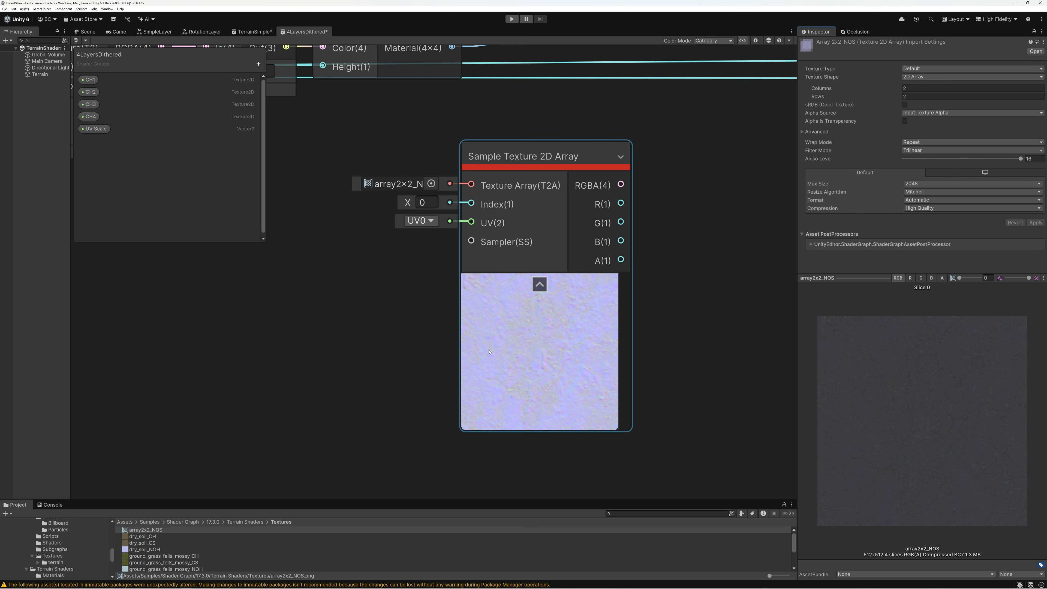
Add an Unpack NOS node beside the Sample Texture 2D Array node and connect the sampler's RGBA output to its NOS input
scroll(542, 327, up, 1)
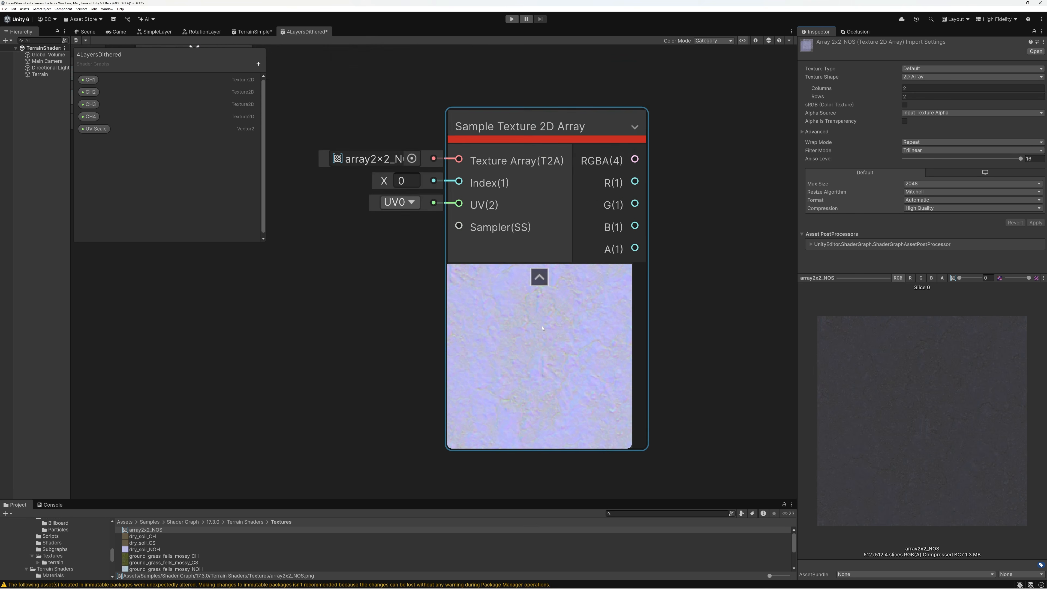
scroll(542, 328, down, 4)
drag(555, 225, 421, 289)
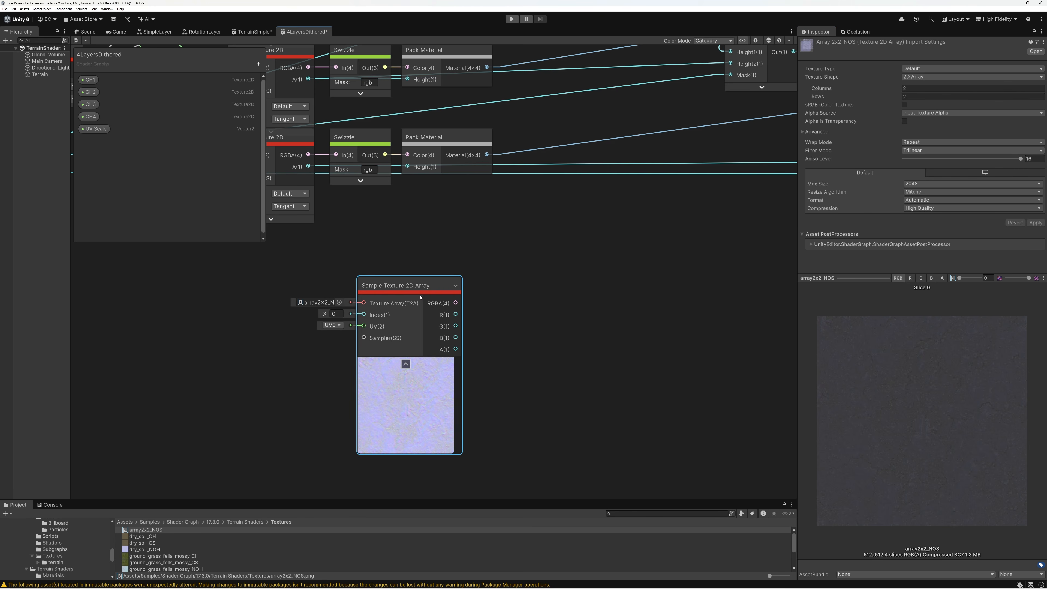
click(545, 300)
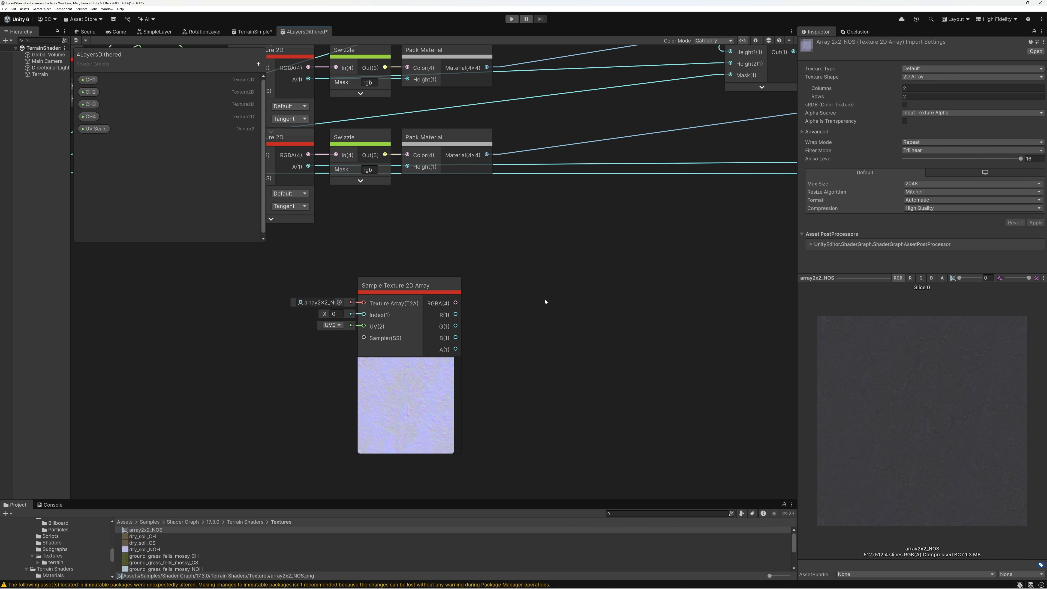
key(space)
text(un)
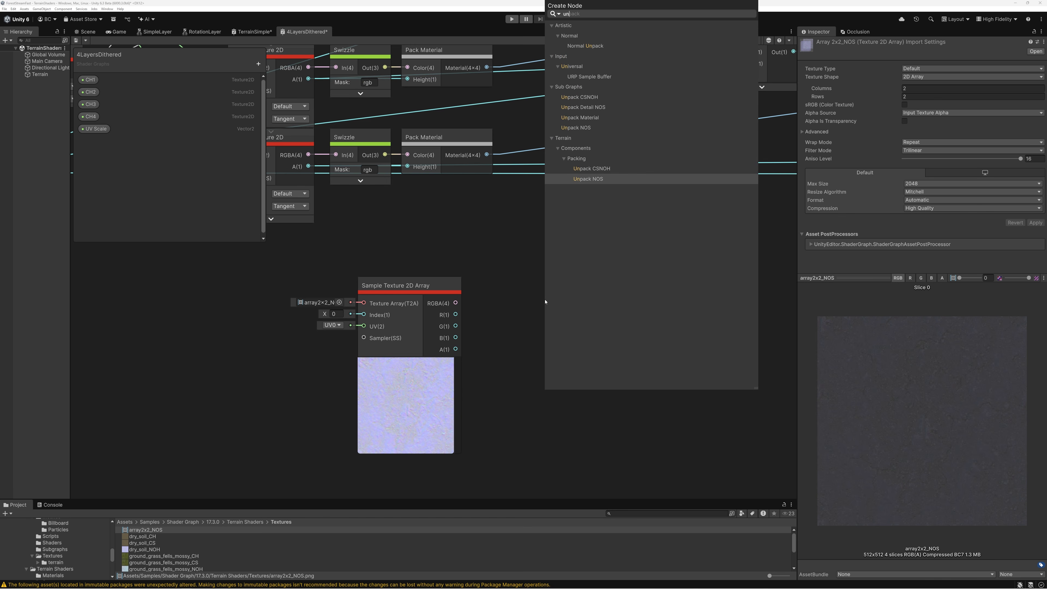
text(pack)
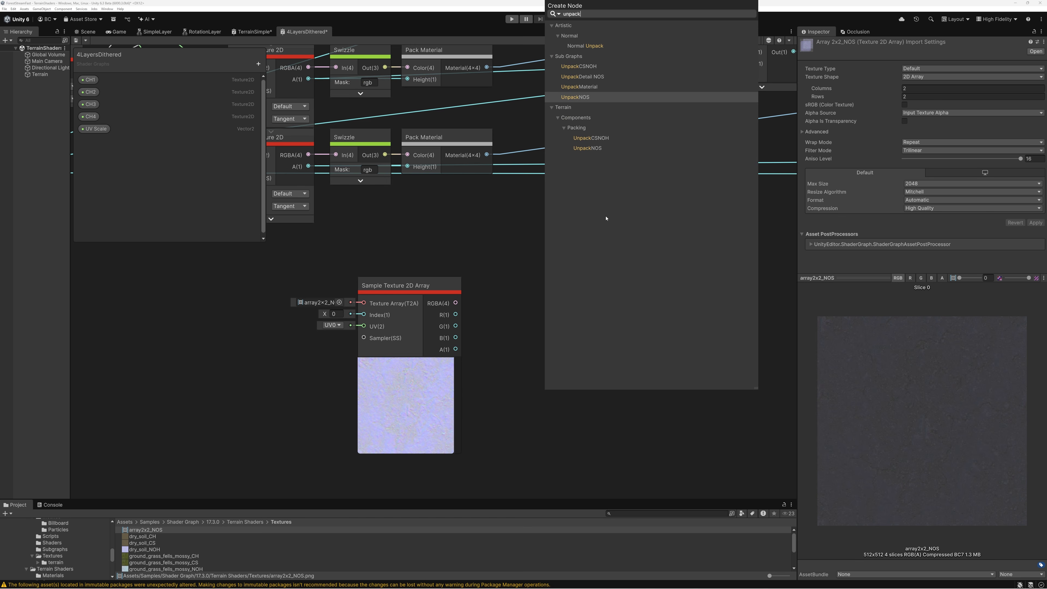
click(578, 98)
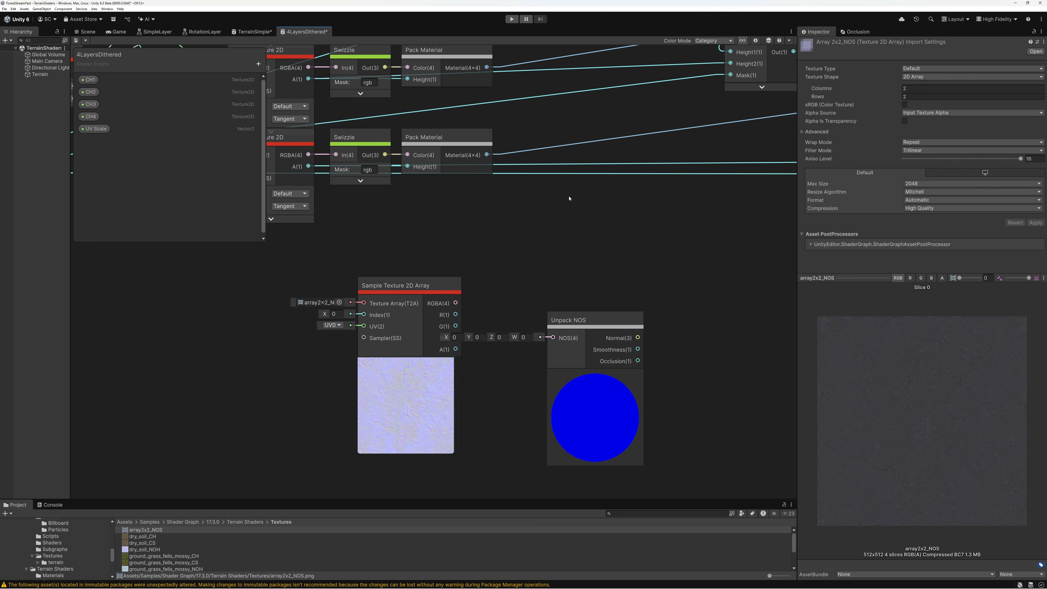
drag(579, 317, 586, 283)
click(408, 287)
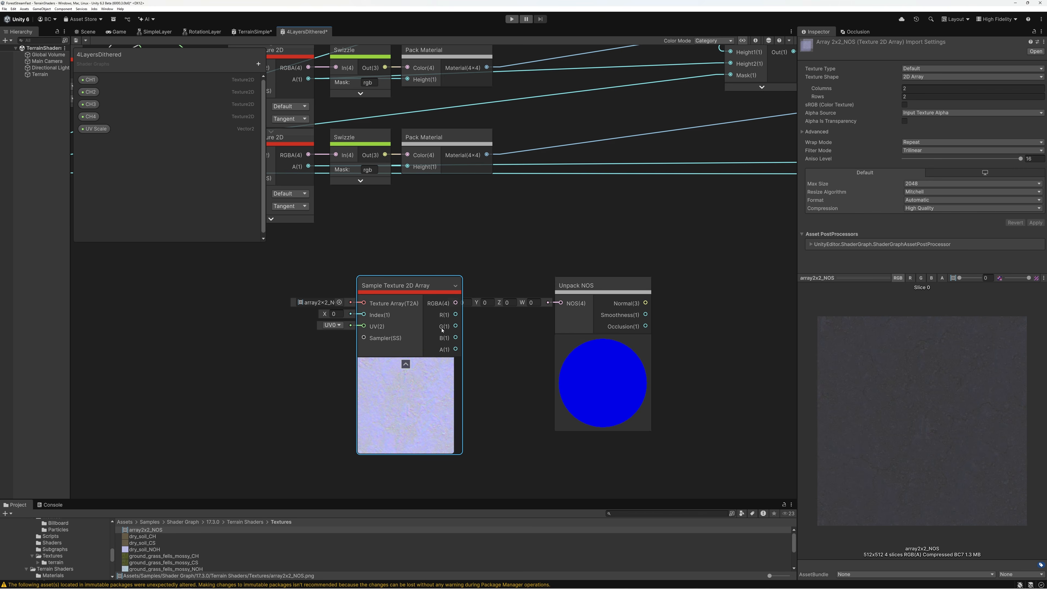
drag(456, 304, 526, 298)
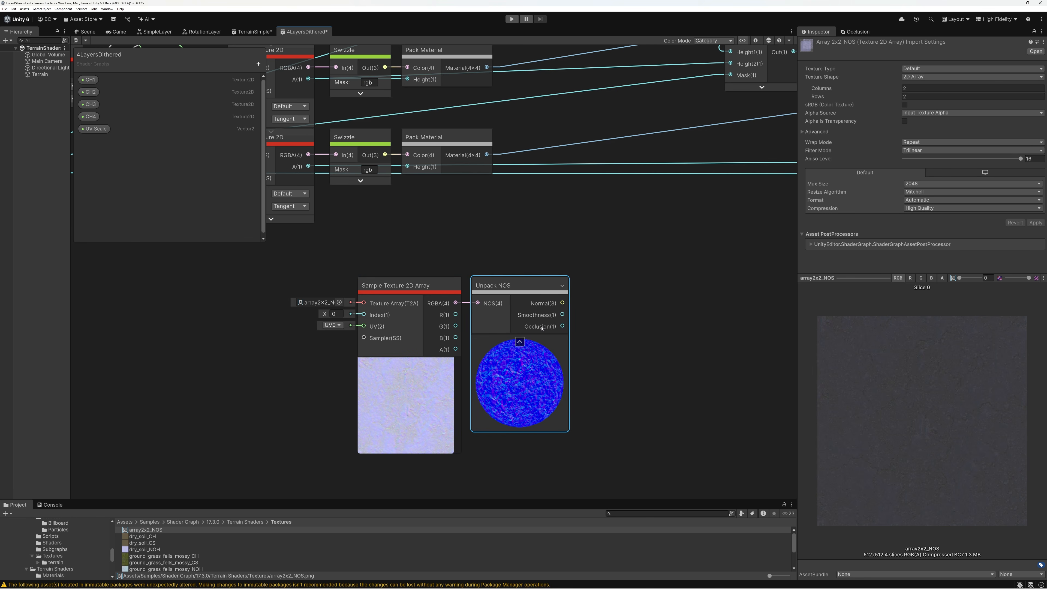
Move the texture array sampler and Unpack NOS nodes below the last Blend 2 Layers Alpha node, and shift the Vertex and Fragment blocks further right
scroll(535, 295, down, 4)
middle_drag(674, 287, 481, 311)
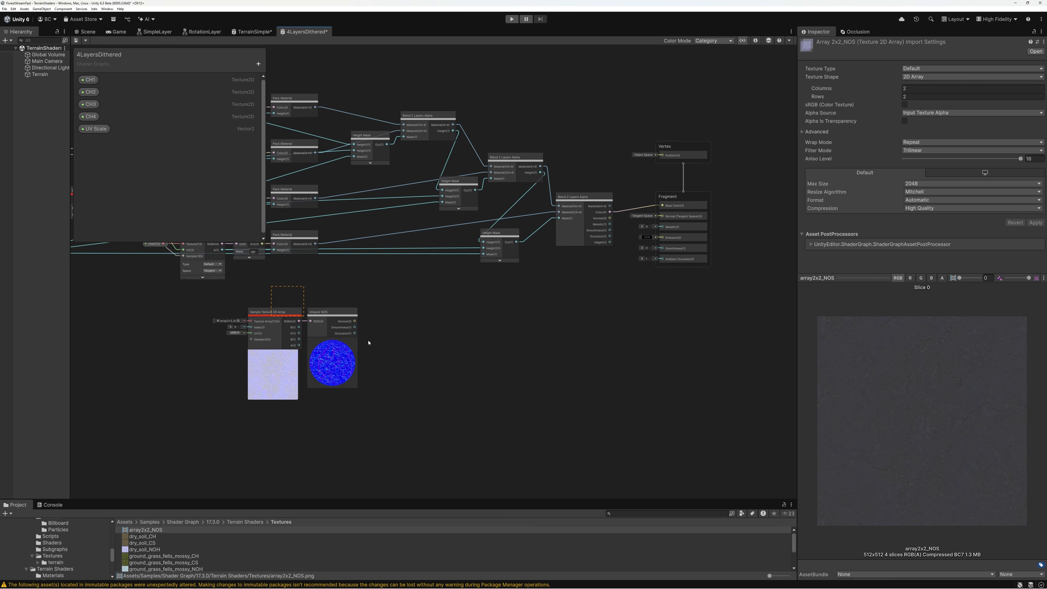
drag(355, 310, 569, 296)
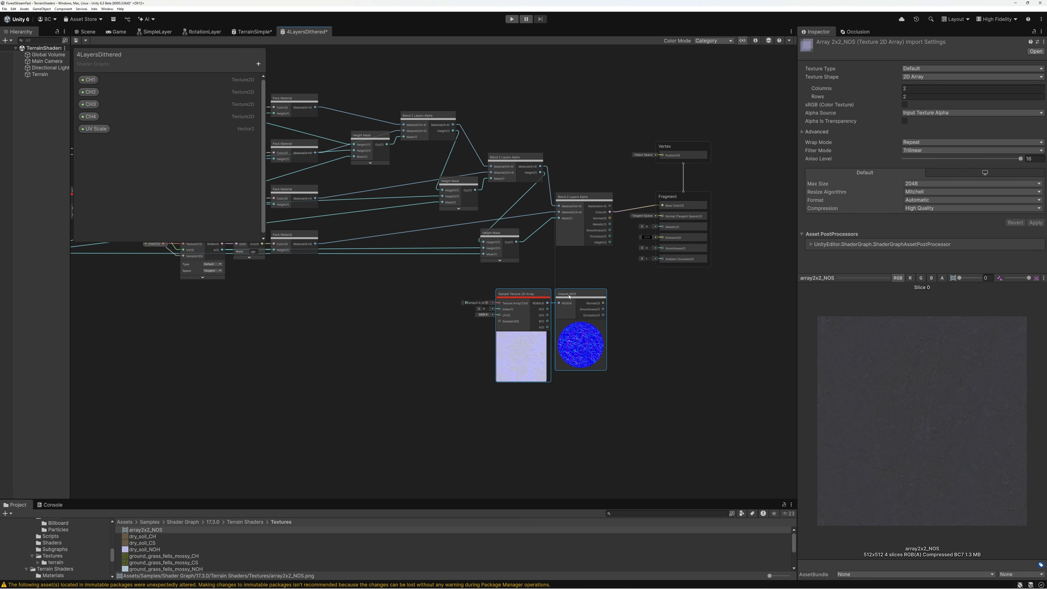
drag(641, 125, 751, 314)
drag(677, 200, 793, 204)
Add a full Pack Material node after the last Blend 2 Layers Alpha node and connect the blend's Color and Height outputs to it
scroll(546, 207, up, 4)
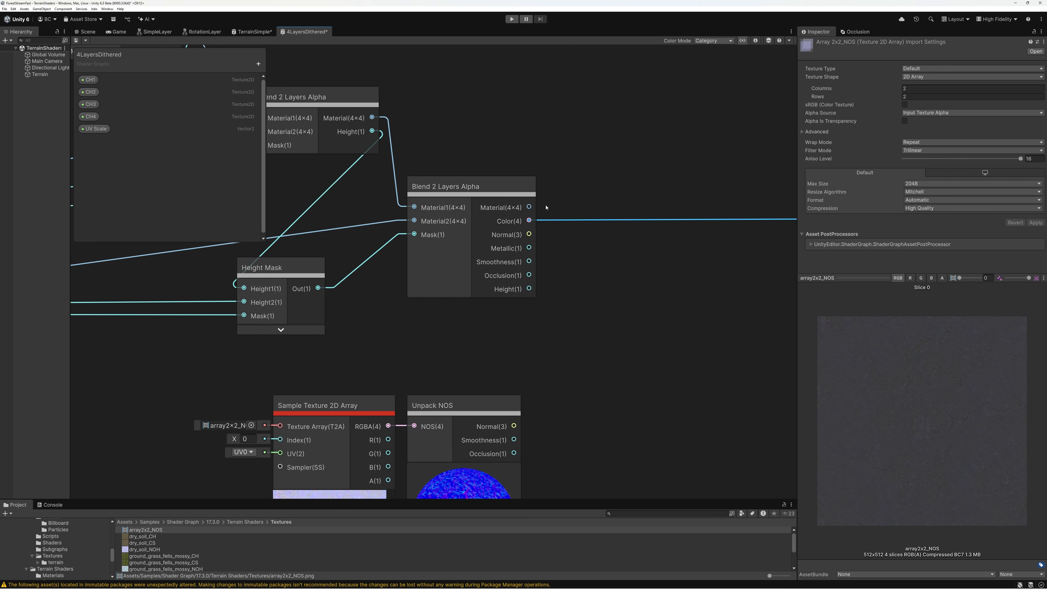
middle_drag(582, 252, 504, 254)
click(529, 261)
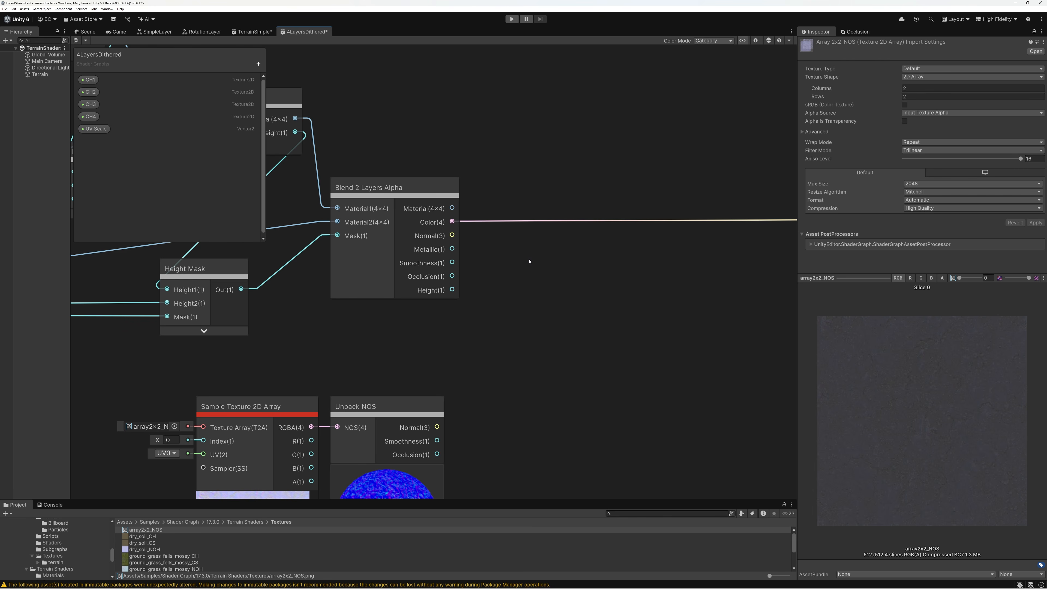
key(space)
text(pack)
key(Up)
key(Up)
key(Up)
key(Up)
key(Up)
key(Return)
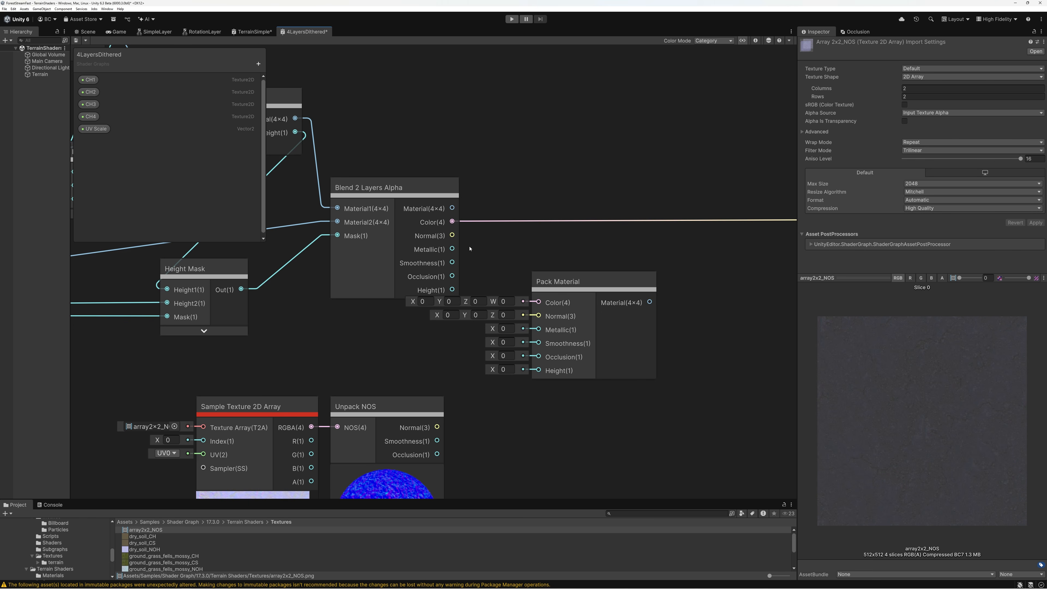
drag(452, 221, 531, 297)
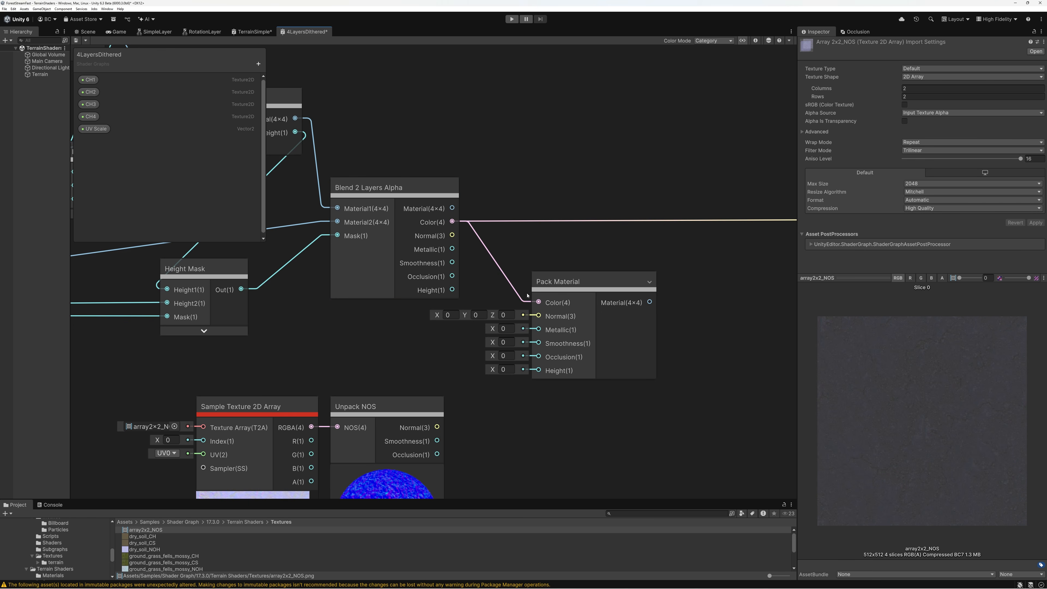
drag(452, 290, 538, 370)
Connect Unpack NOS's Normal, Smoothness and Occlusion outputs to the matching Pack Material inputs, and nudge the sampler and Unpack NOS nodes closer to it
middle_drag(460, 397, 481, 314)
drag(437, 427, 538, 316)
drag(557, 232, 559, 233)
drag(458, 358, 559, 260)
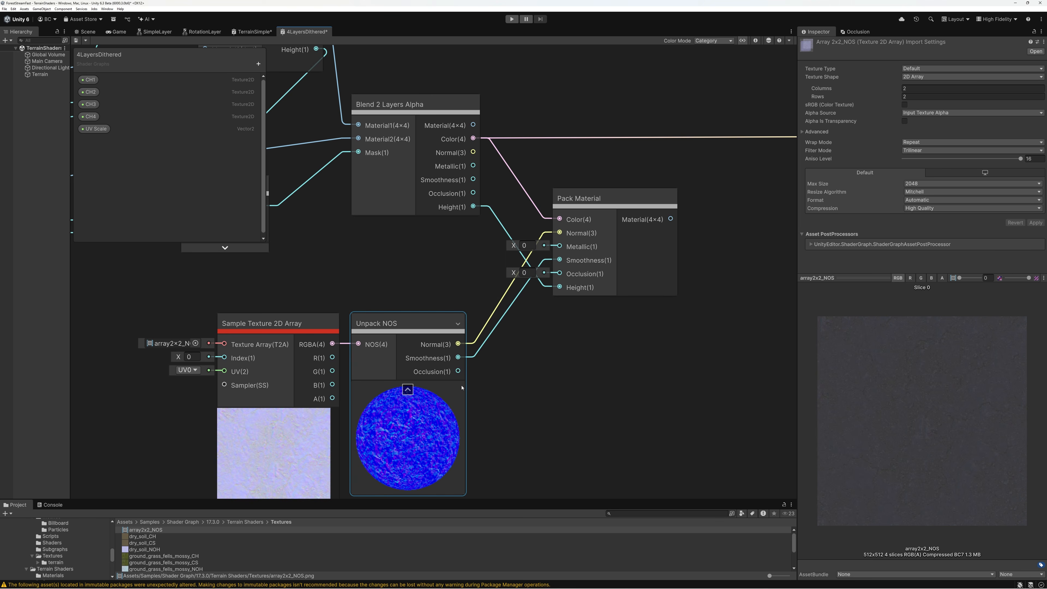
drag(458, 371, 560, 274)
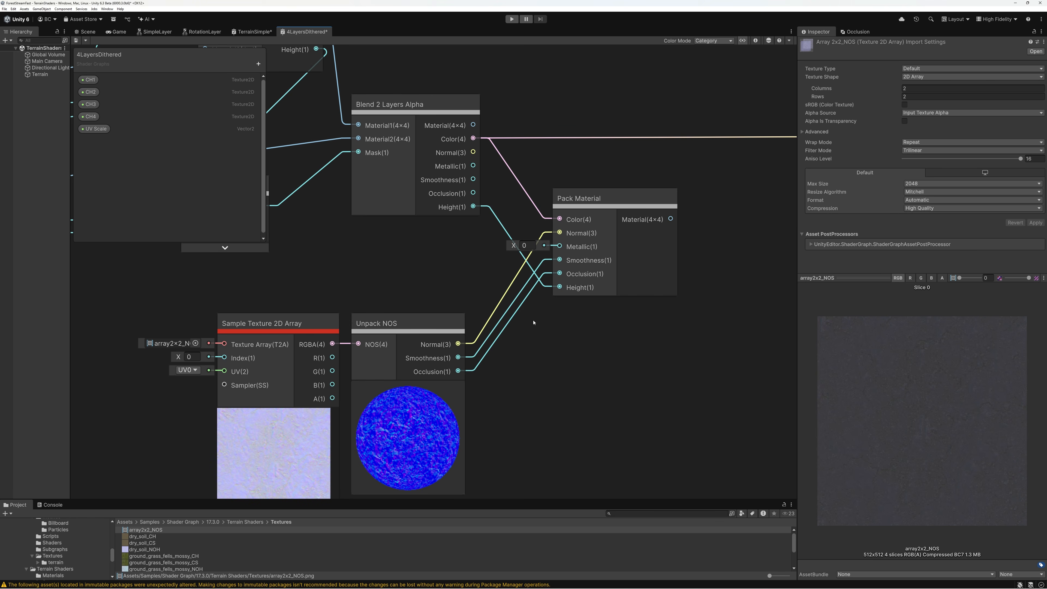
drag(408, 323, 423, 322)
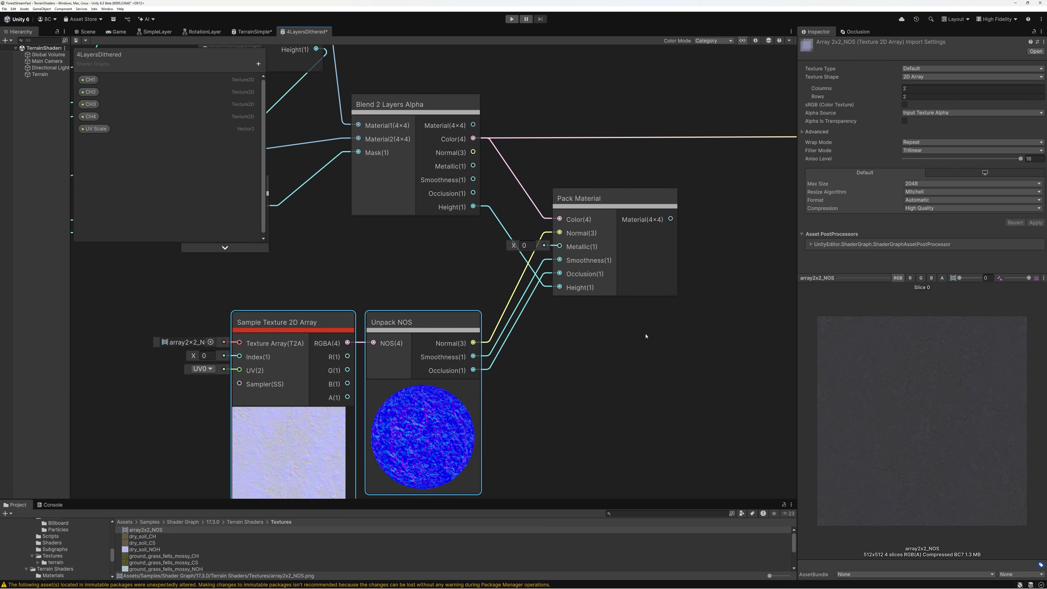
middle_drag(645, 337, 446, 360)
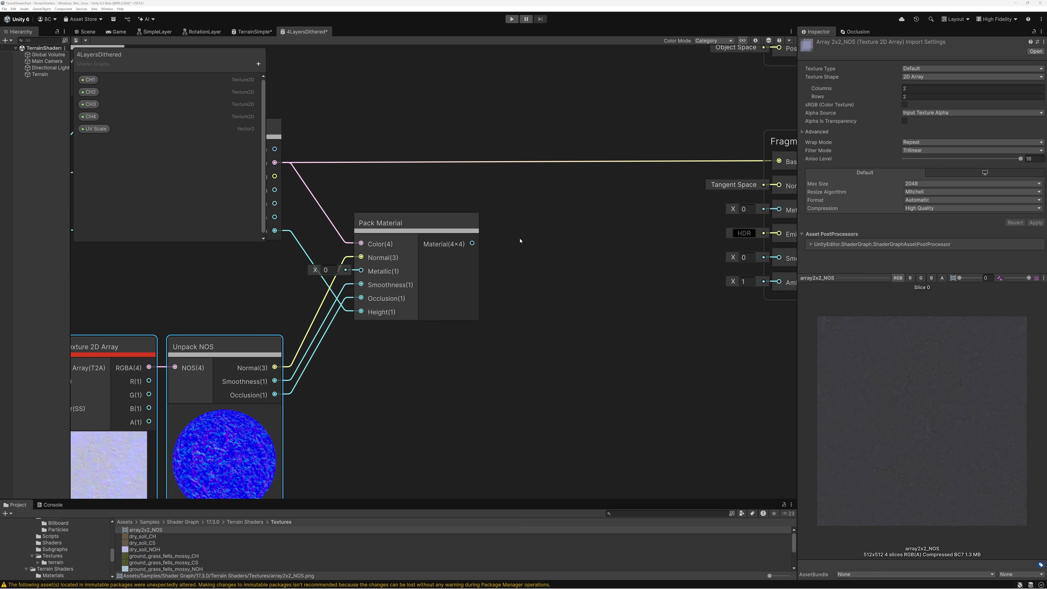
Add a Distance Fade node after Pack Material and connect Pack Material's Material output to its Material input
key(space)
text(dist)
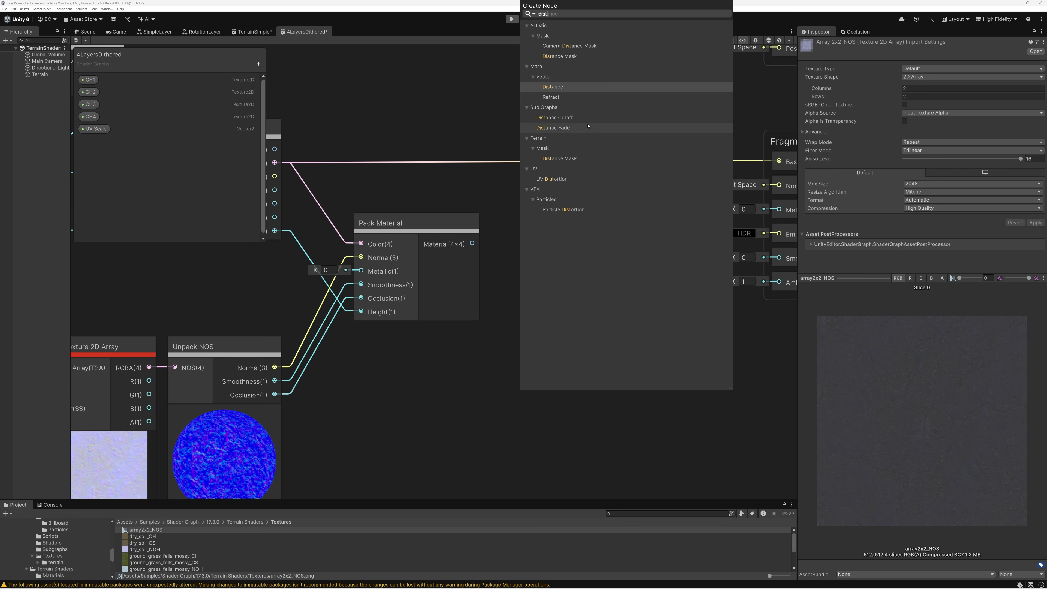
click(569, 128)
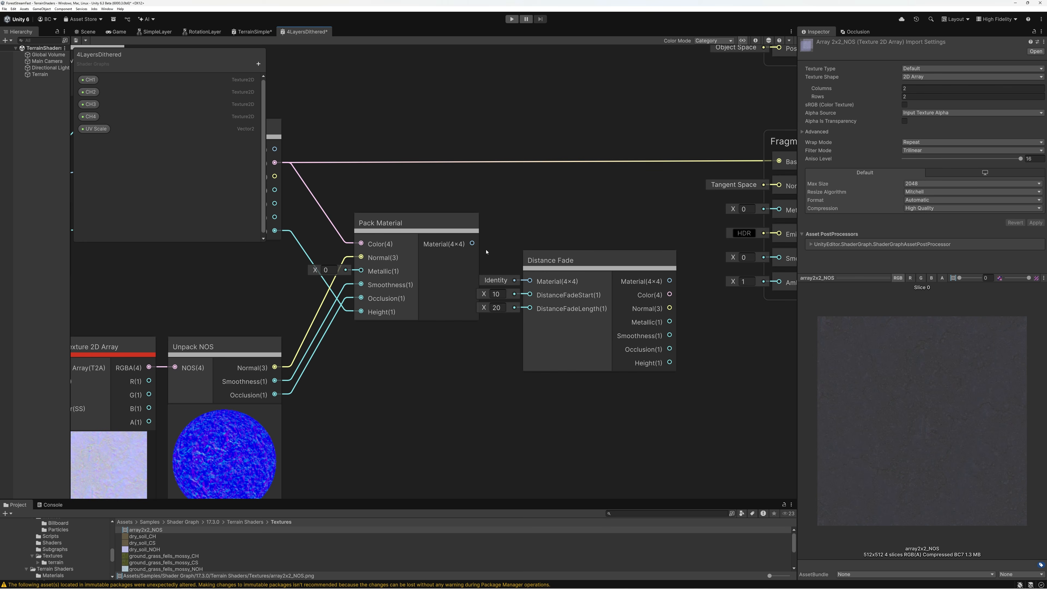
drag(472, 243, 533, 316)
Connect Distance Fade's Color, Normal, Smoothness and Occlusion outputs to the matching Fragment inputs, and align the node between Pack Material and Fragment
middle_drag(680, 327, 547, 298)
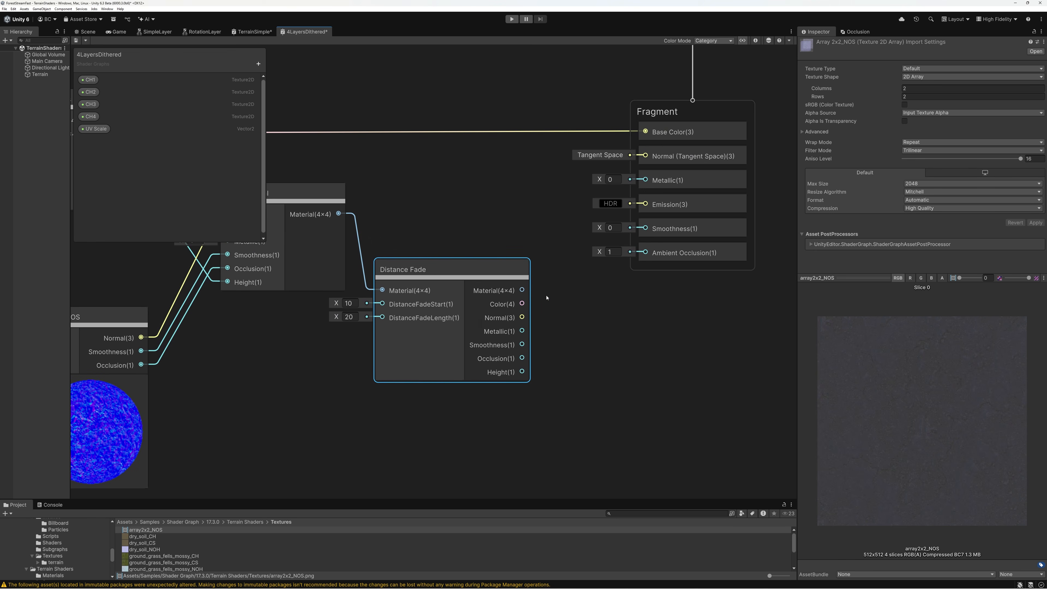
drag(521, 304, 645, 131)
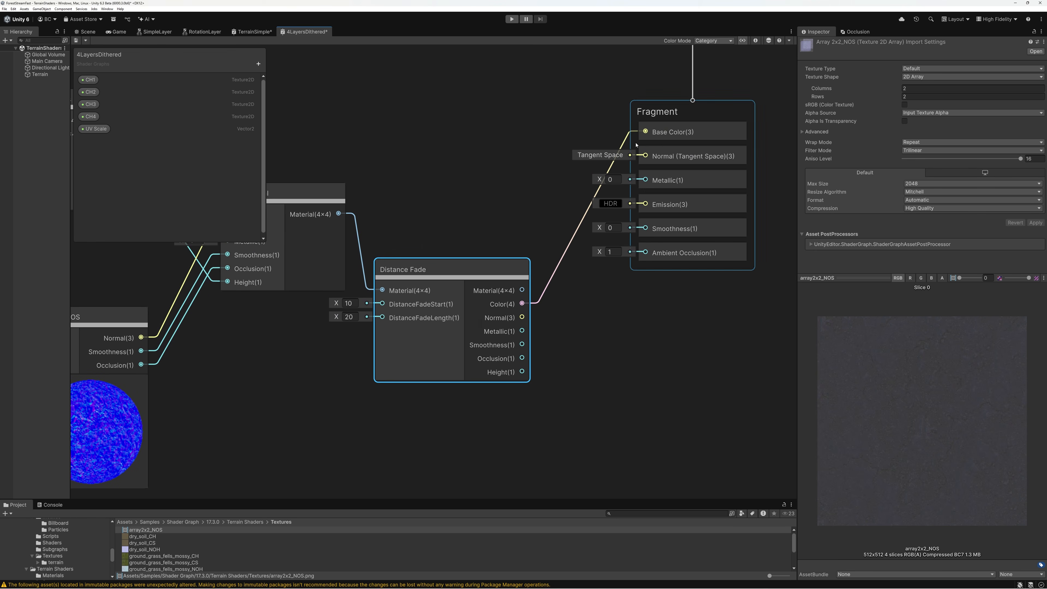
drag(522, 317, 645, 156)
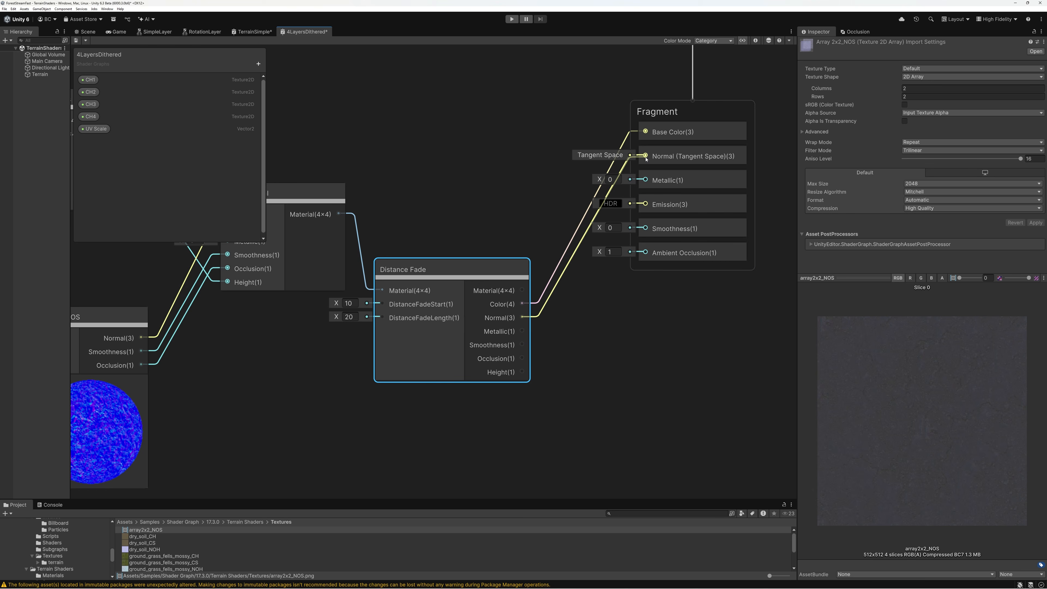
drag(521, 345, 645, 228)
drag(522, 360, 646, 253)
drag(456, 273, 485, 199)
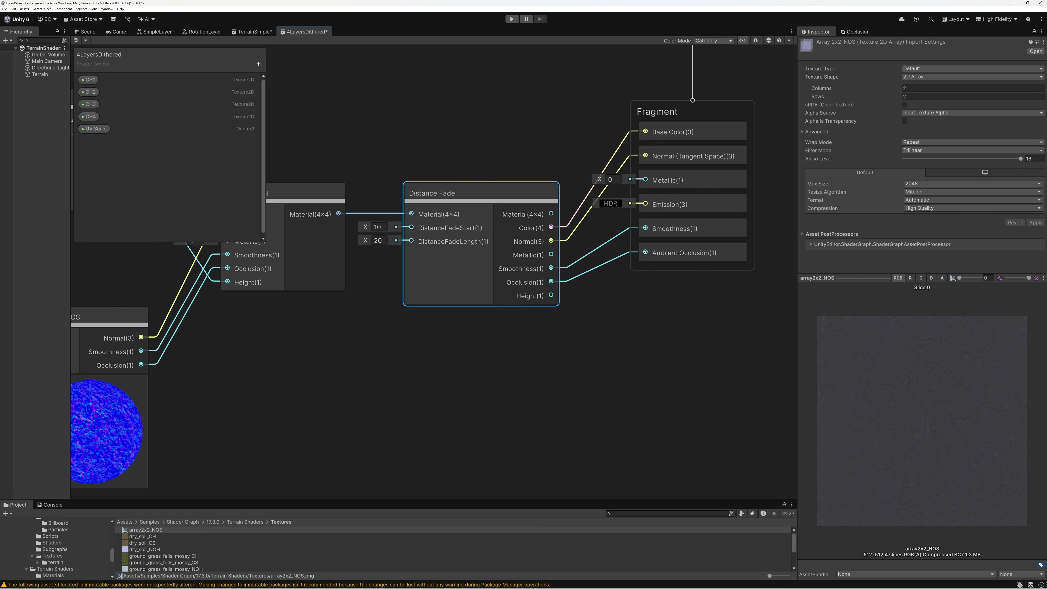
Add a Float property named ArrayIndex1 to the shader graph
scroll(536, 328, down, 5)
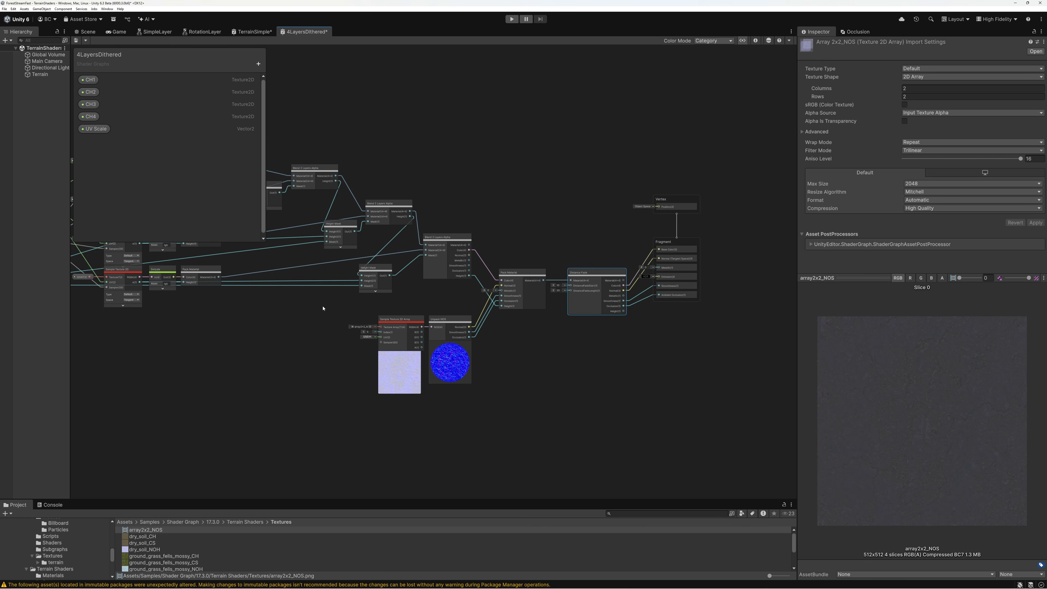
middle_drag(321, 306, 553, 280)
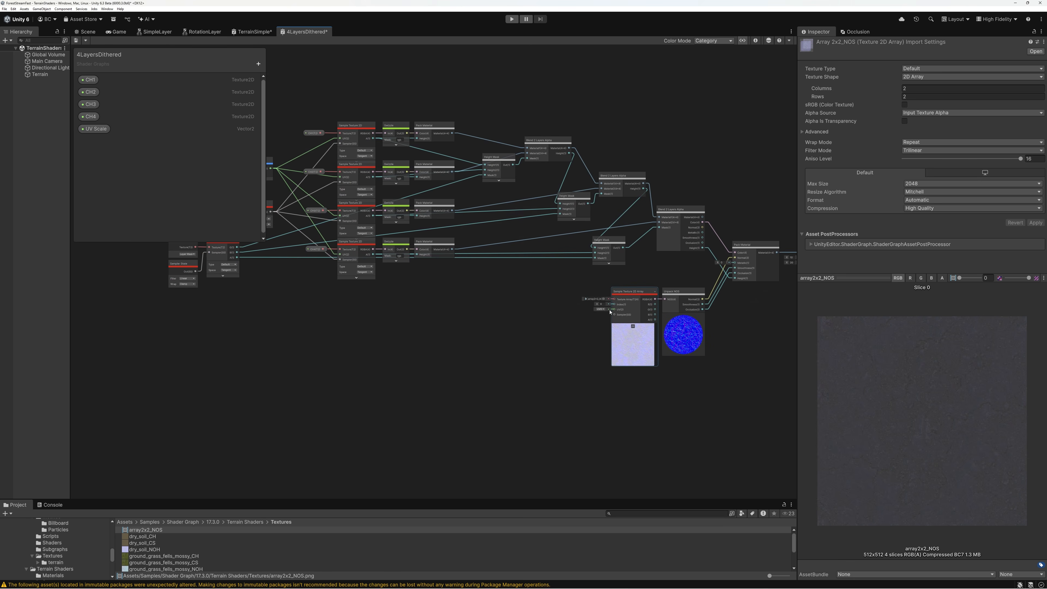
scroll(614, 304, up, 10)
scroll(616, 302, up, 4)
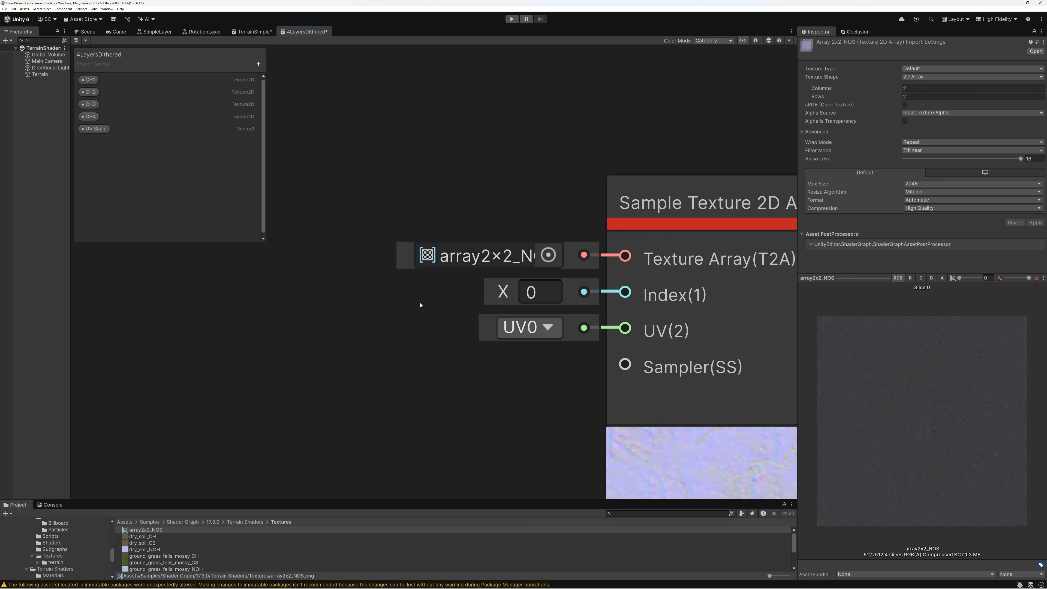
scroll(420, 305, down, 5)
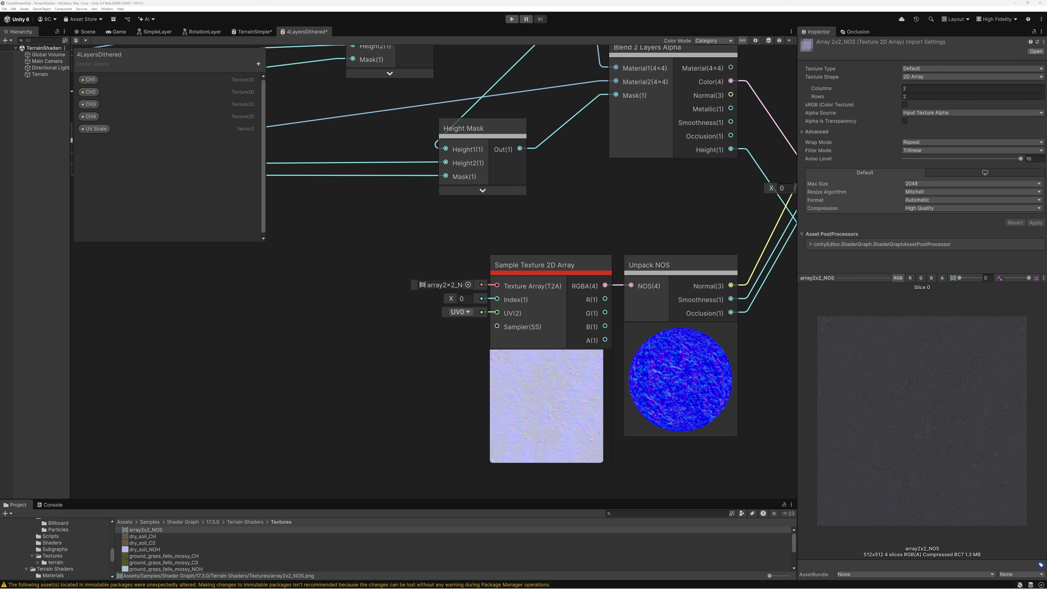
click(258, 64)
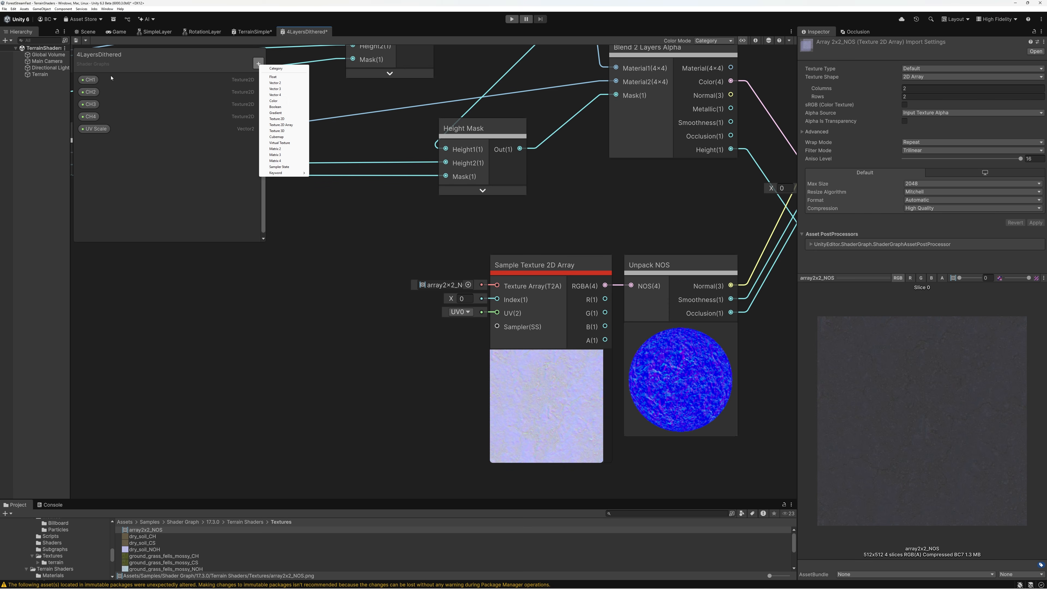
click(272, 77)
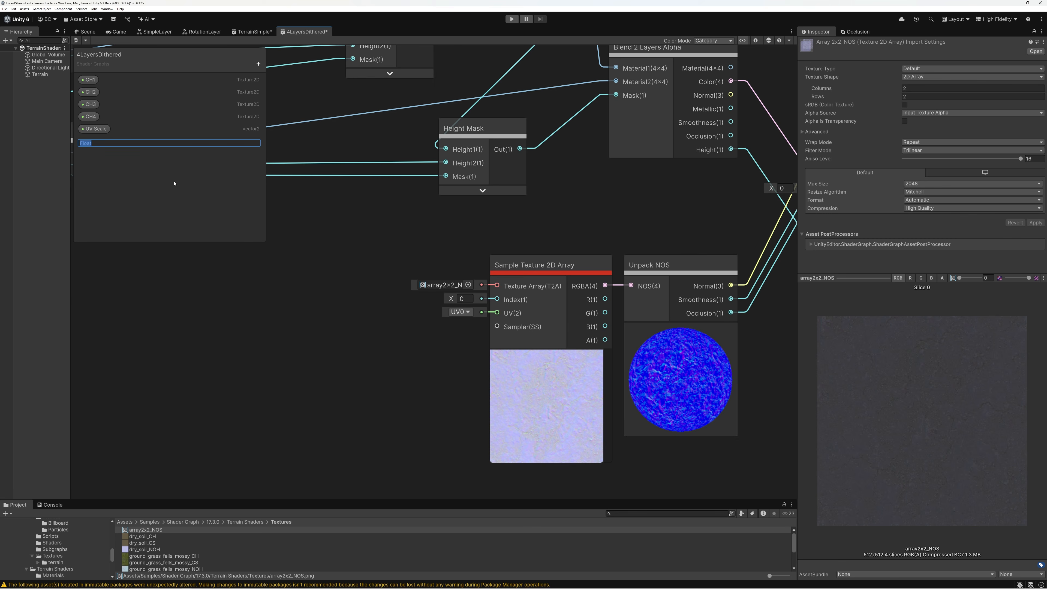
text(ArrayIndex)
key(Return)
Duplicate the ArrayIndex1 property three times, dismissing the prompt to save the scene
click(101, 144)
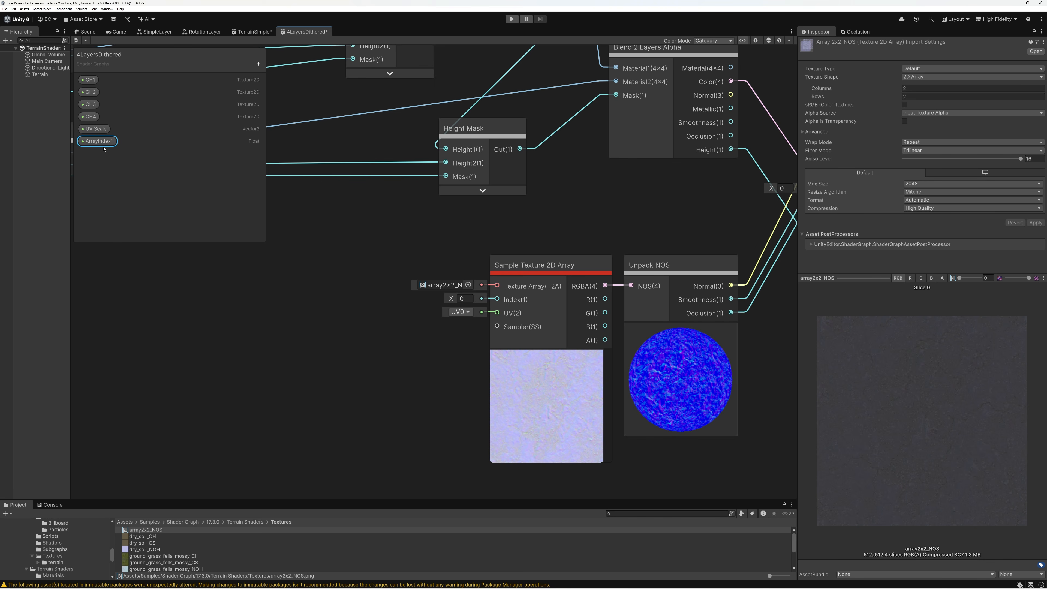
key(ctrl+d)
key(ctrl+b)
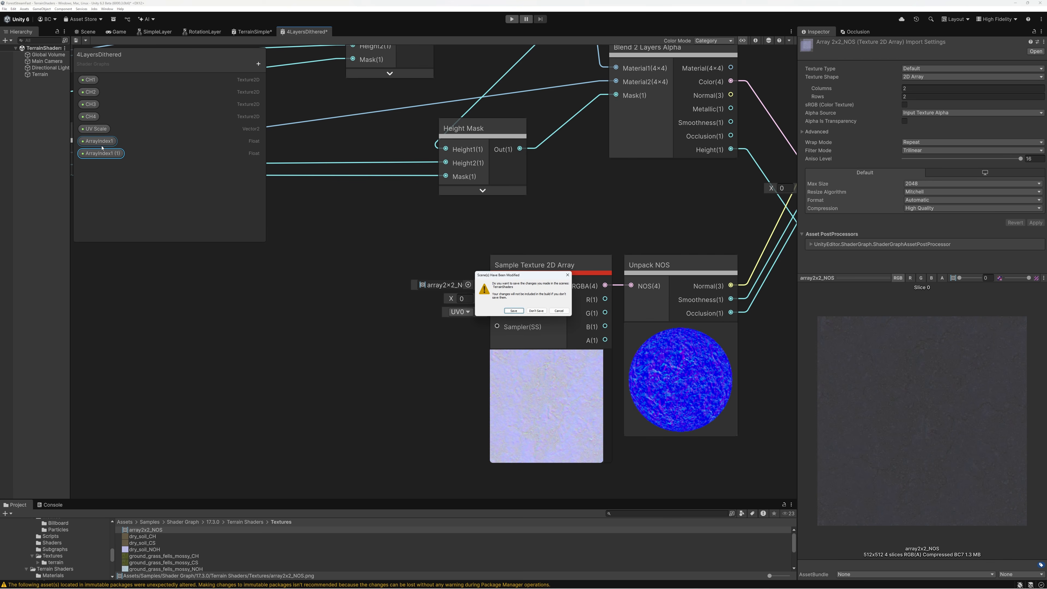
click(559, 310)
key(ctrl+d)
key(ctrl+d)
Rename the three duplicated properties as ArrayIndex2, ArrayIndex3 and ArrayIndex4
click(112, 153)
double_click(112, 154)
text(2)
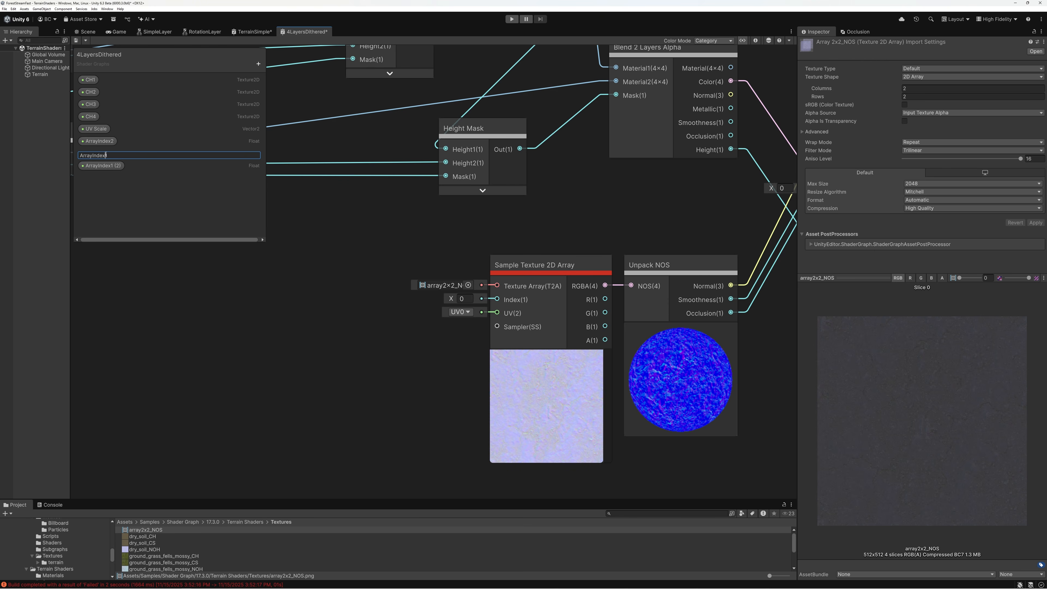
key(Return)
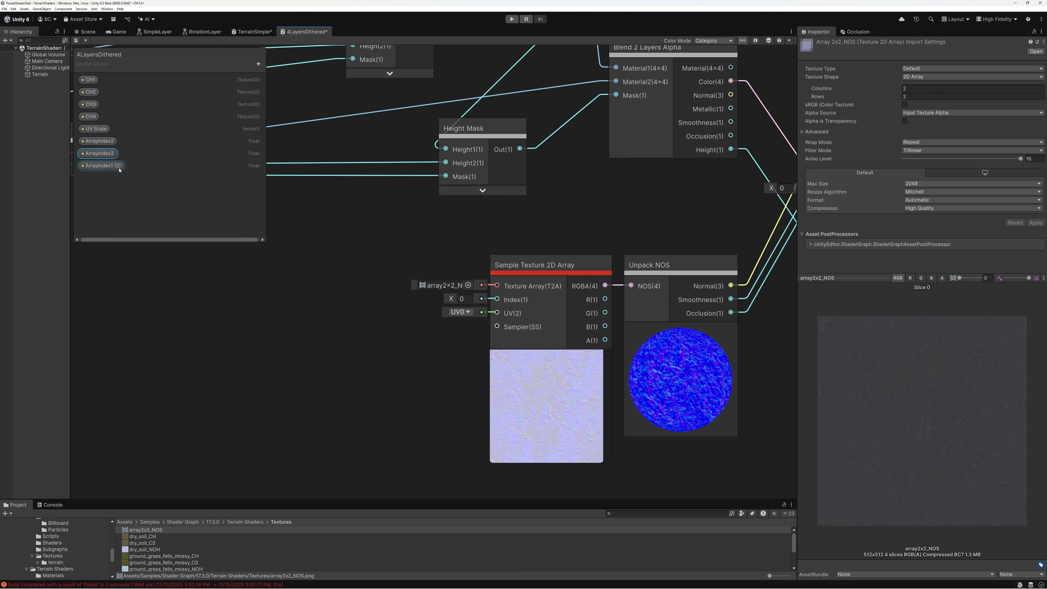
double_click(119, 166)
drag(106, 167, 138, 170)
text(4)
key(Return)
Reorder the properties so each ArrayIndex sits directly below the CH texture with the same number
drag(99, 141, 97, 87)
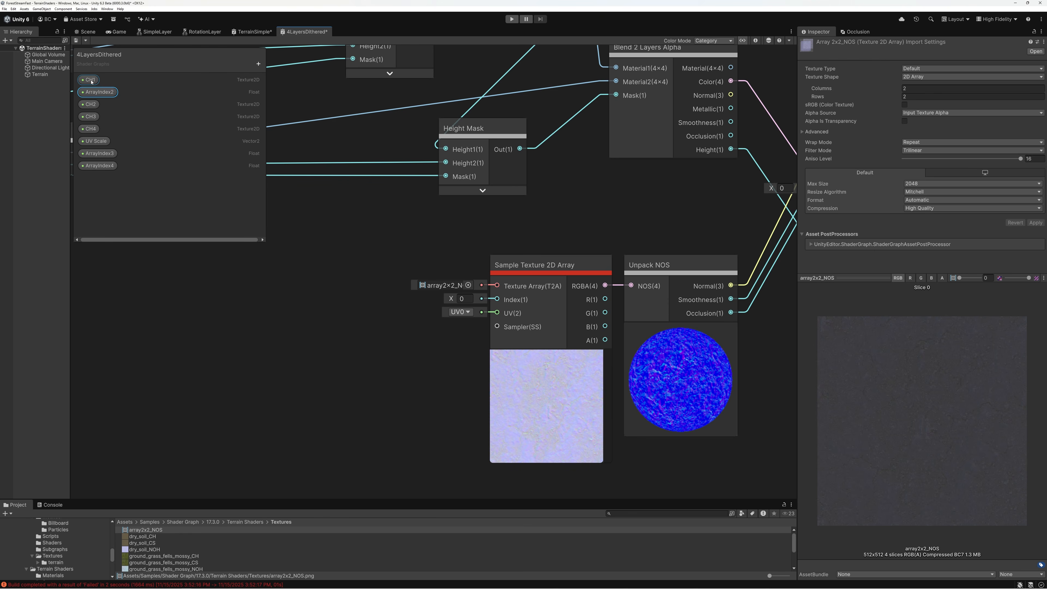
mouse_move(99, 153)
mouse_down()
mouse_move(100, 109)
mouse_move(99, 163)
mouse_move(100, 113)
mouse_move(100, 137)
mouse_up()
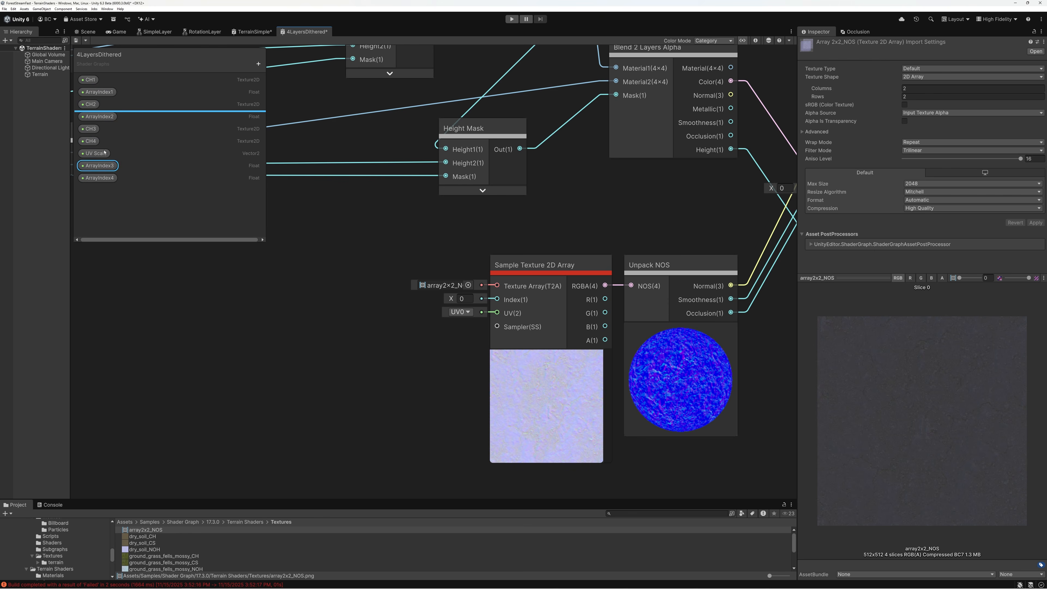
drag(102, 181, 100, 159)
Set the default value of ArrayIndex2 to 1 and of ArrayIndex3 to 2
click(99, 91)
click(755, 40)
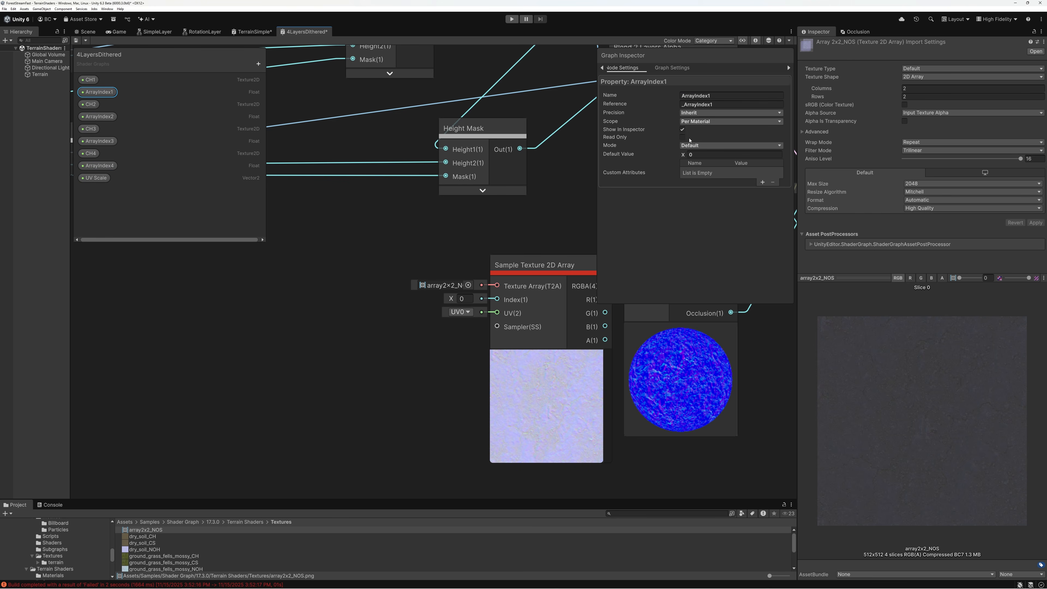
click(99, 116)
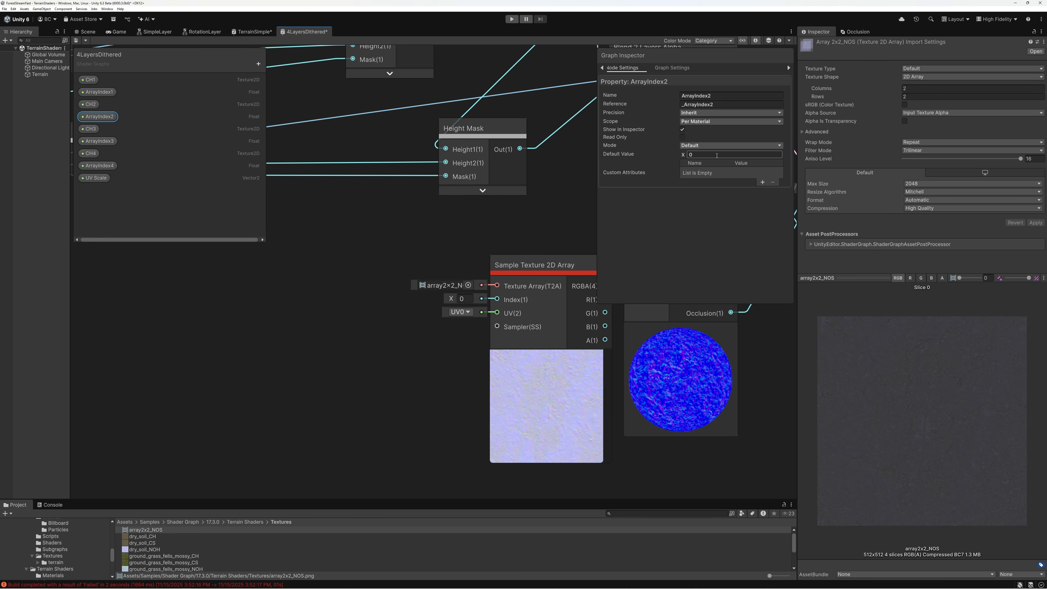
text(1)
click(97, 142)
click(691, 156)
text(2)
Set the default value of ArrayIndex4 to 3 and hide the Graph Inspector
click(102, 168)
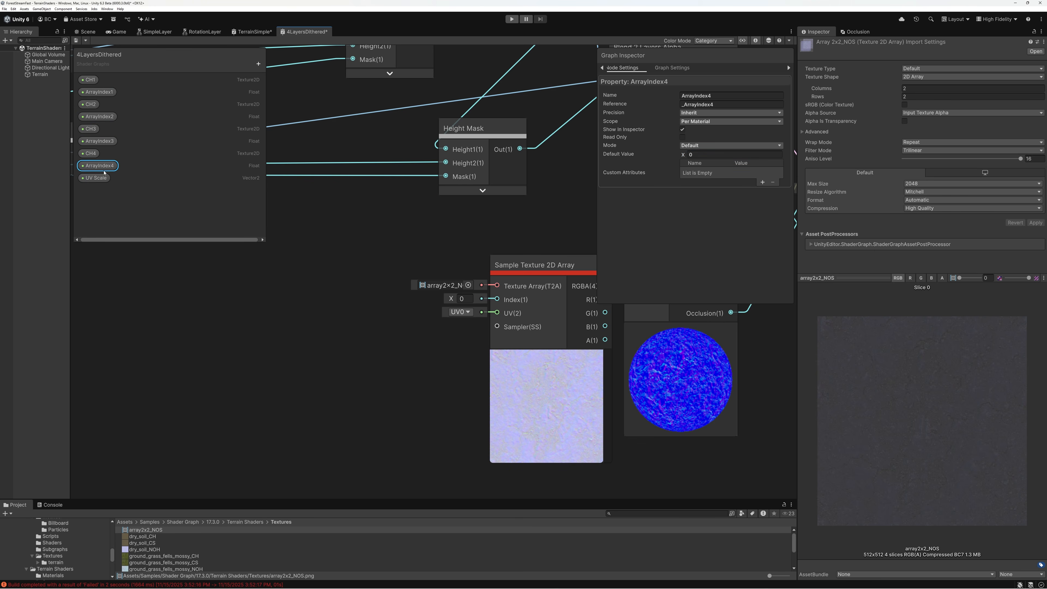
click(698, 155)
text(3)
drag(698, 154, 650, 153)
text(3)
click(325, 233)
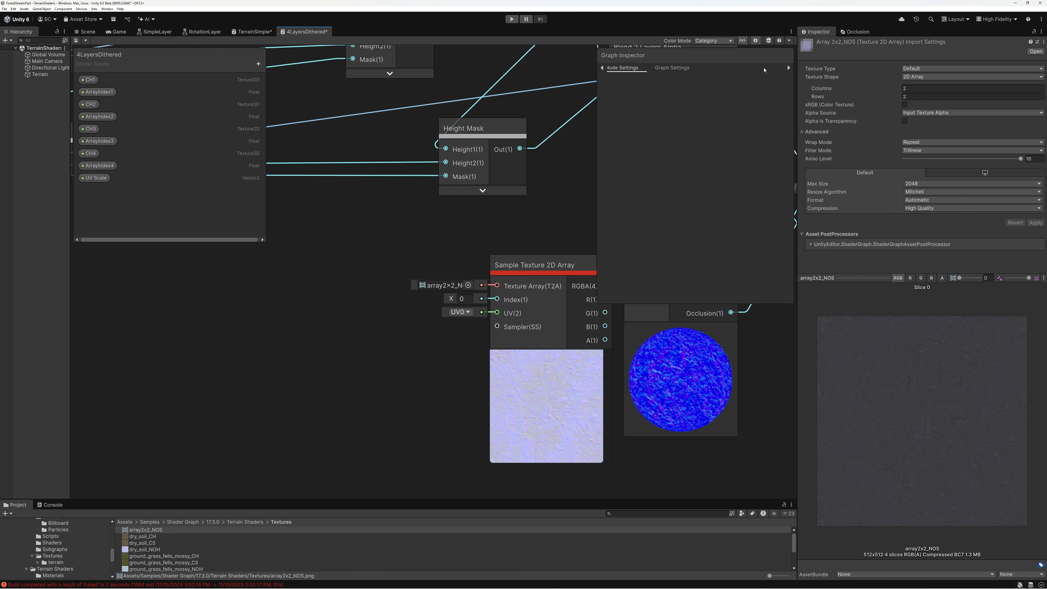
click(743, 40)
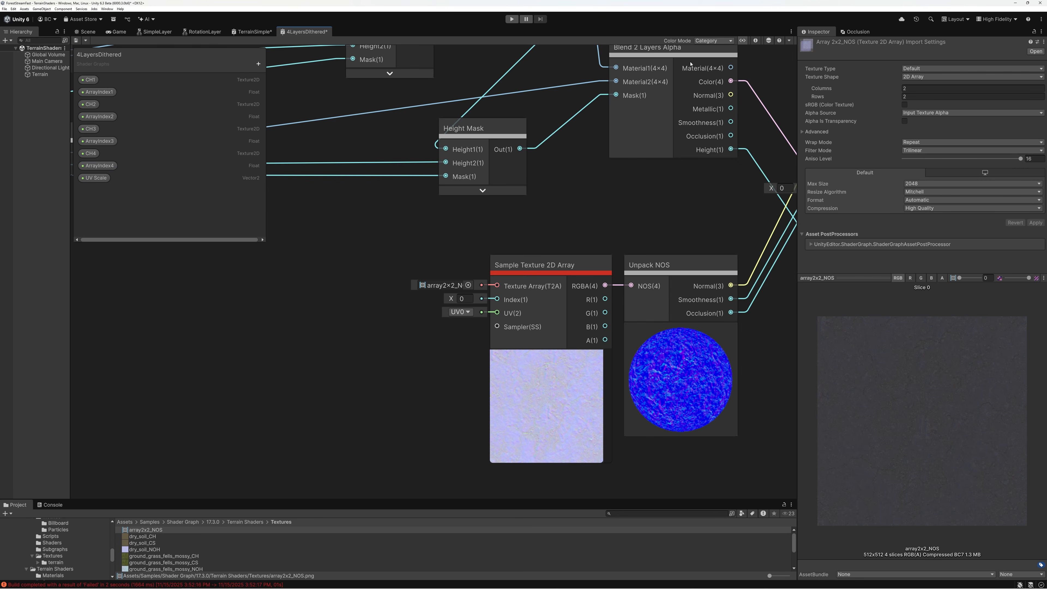
Add a Combine node in the empty area before the Sample Texture 2D Array node
middle_drag(316, 290, 543, 278)
scroll(495, 280, up, 1)
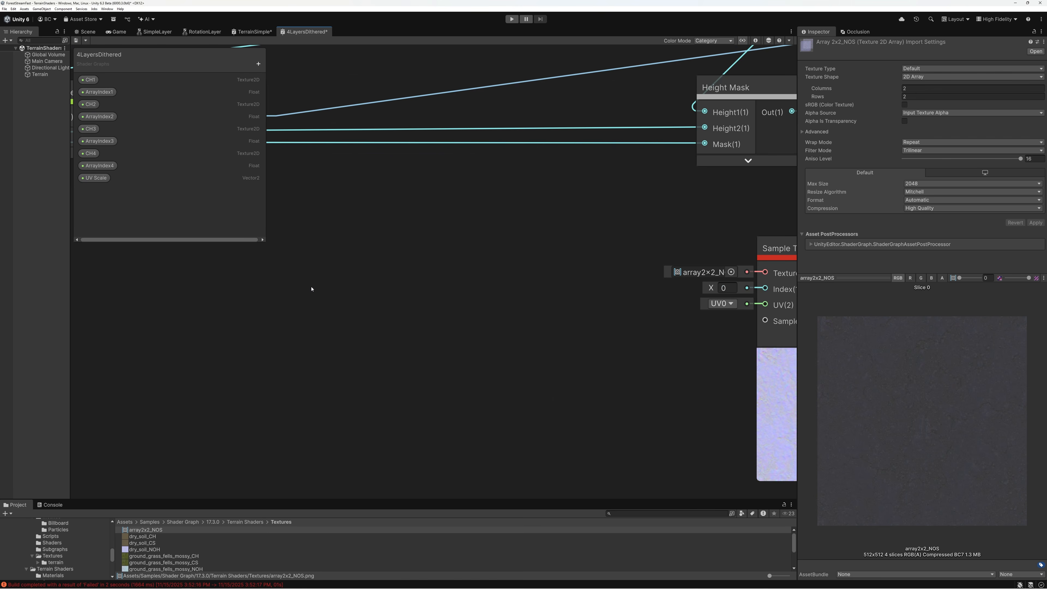
key(space)
text(combine)
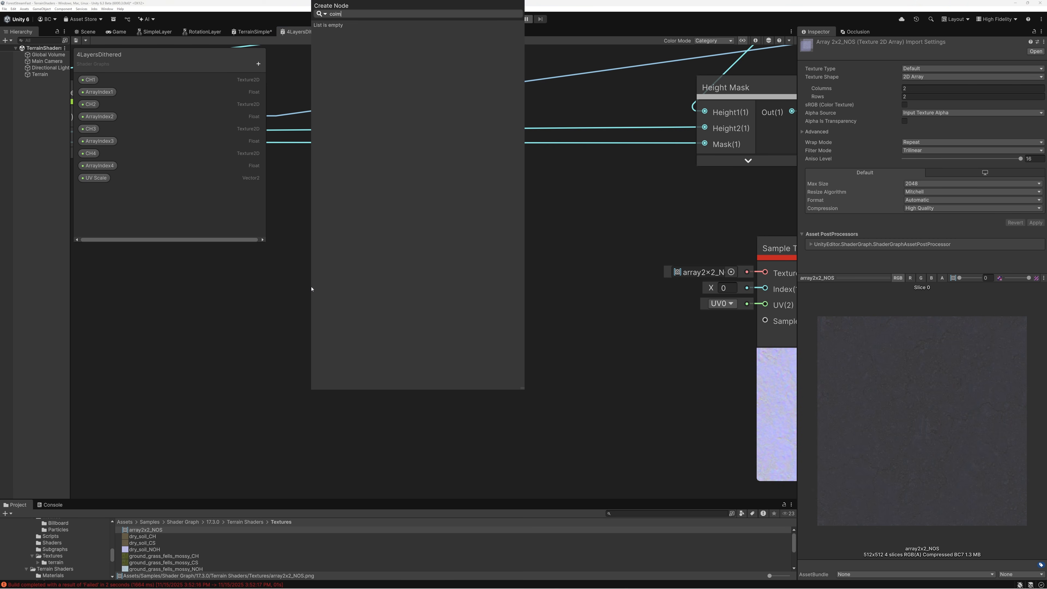
key(Return)
Place the ArrayIndex1, ArrayIndex2, ArrayIndex3 and ArrayIndex4 properties in the graph in front of the Combine node
drag(99, 92, 190, 318)
drag(97, 119, 188, 351)
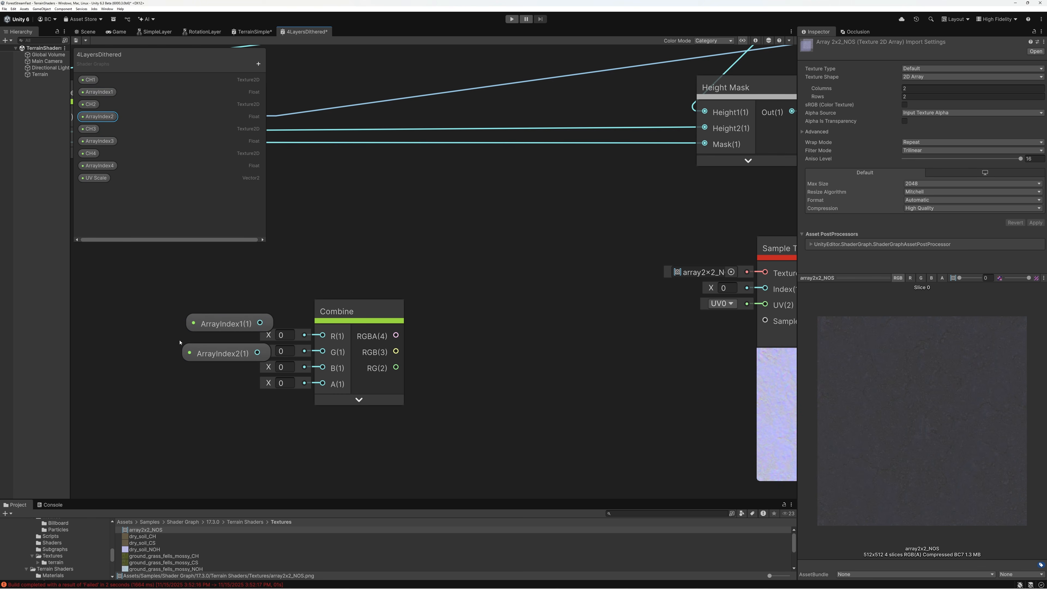
drag(98, 143, 107, 165)
drag(208, 388, 194, 404)
click(103, 166)
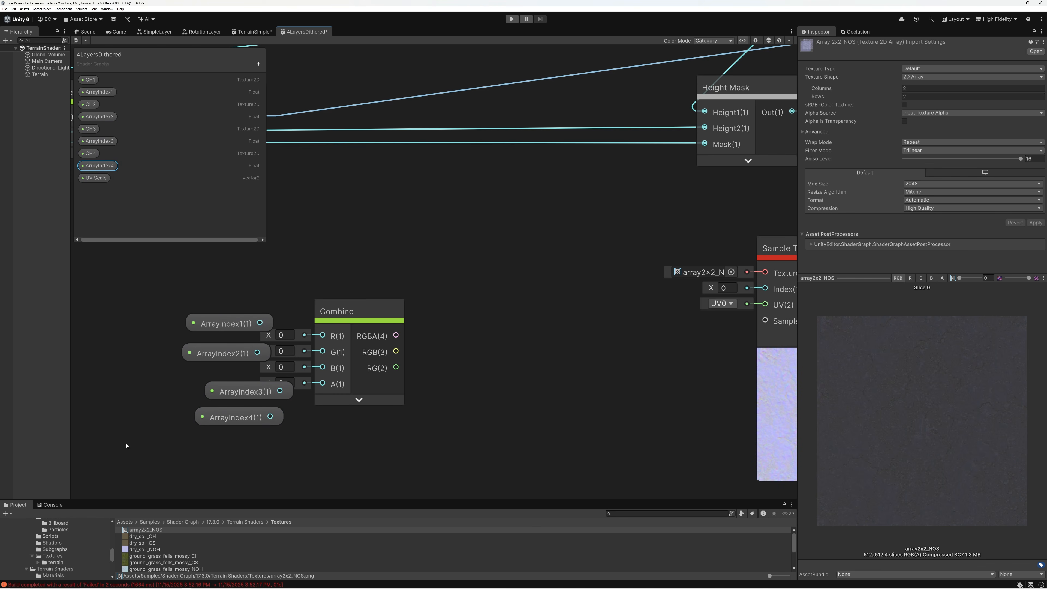
Connect ArrayIndex1 to ArrayIndex4 to Combine's R, G, B and A inputs in order, and tidy the nodes beside it
drag(260, 322, 322, 335)
drag(257, 352, 322, 352)
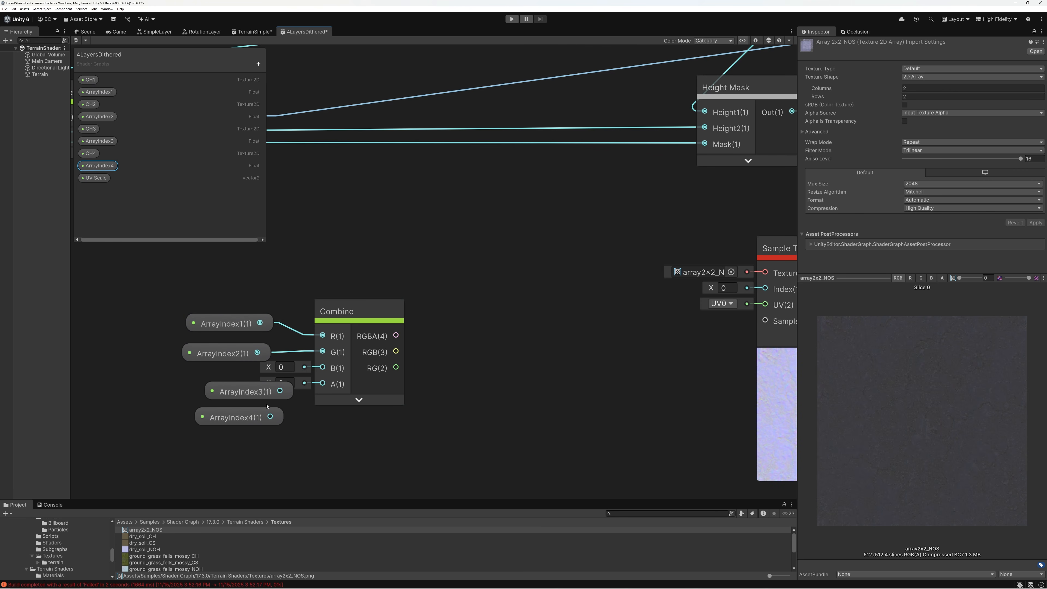
drag(280, 391, 323, 367)
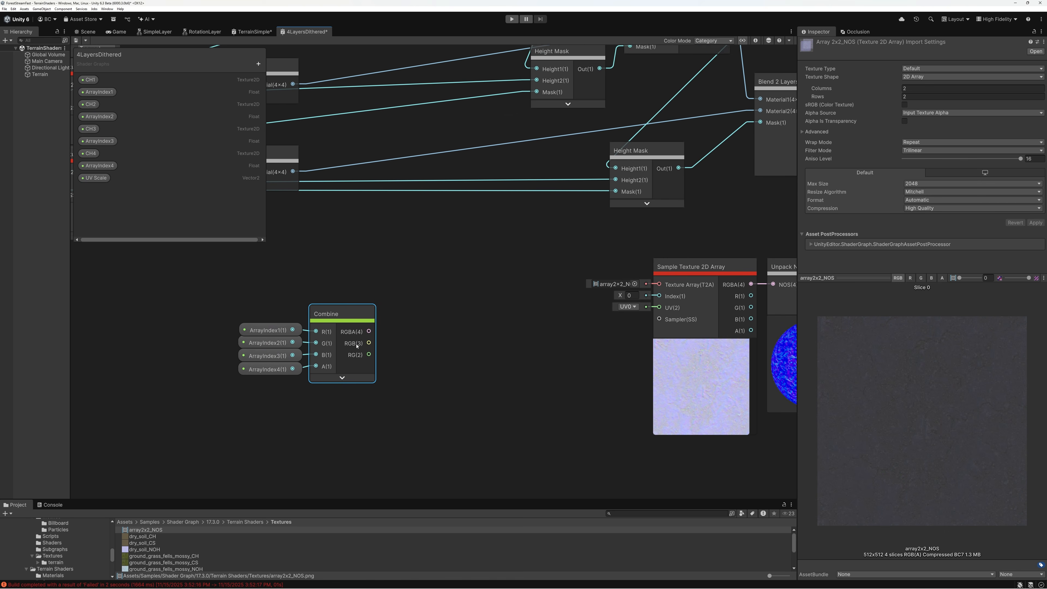
middle_drag(351, 354, 362, 332)
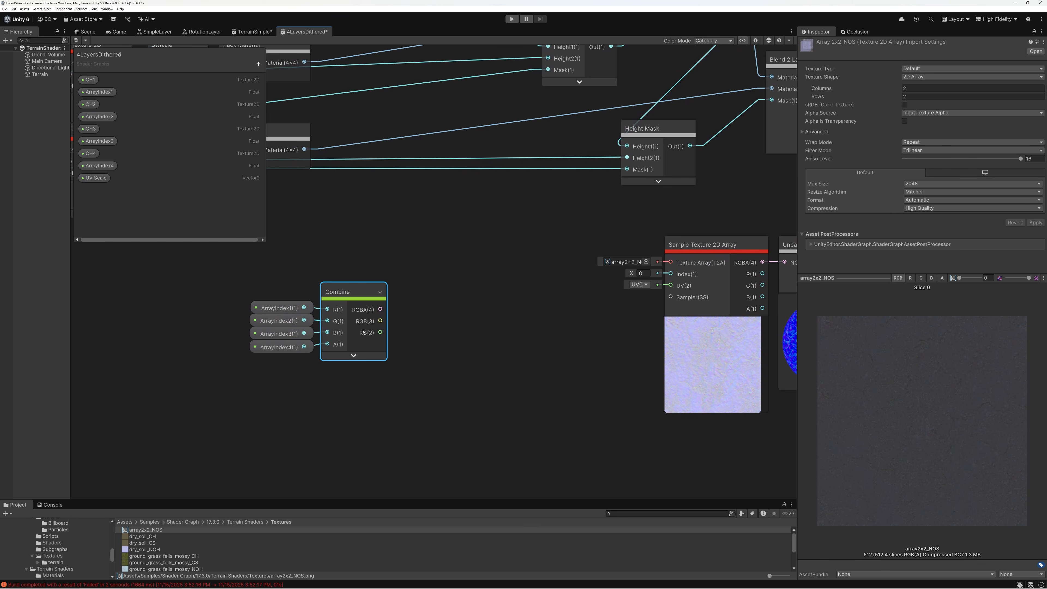
Add a Vector2 property named ArrayWidthHeight to the shader graph
click(258, 63)
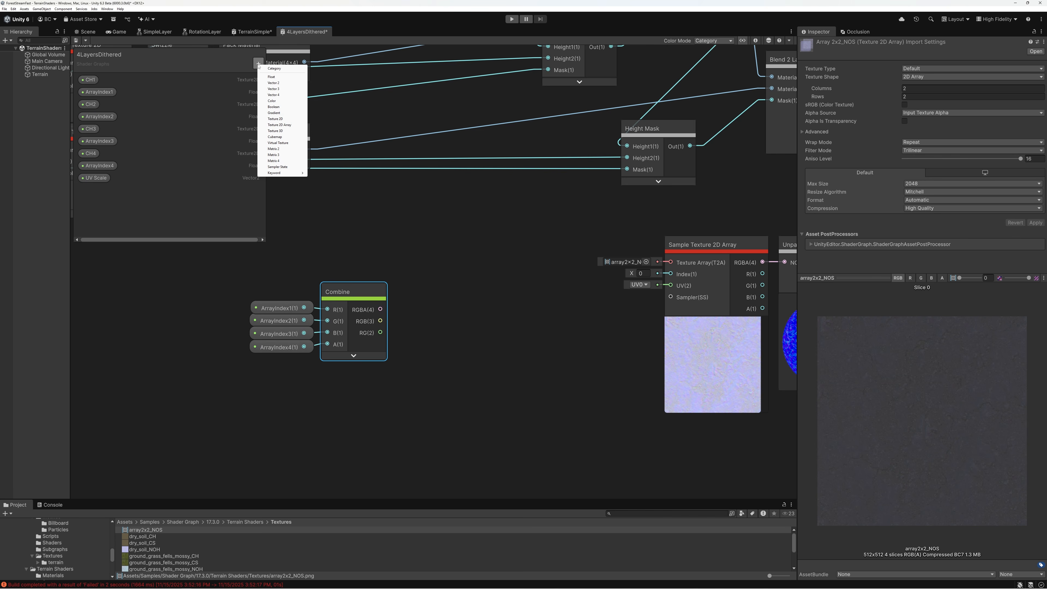
click(273, 83)
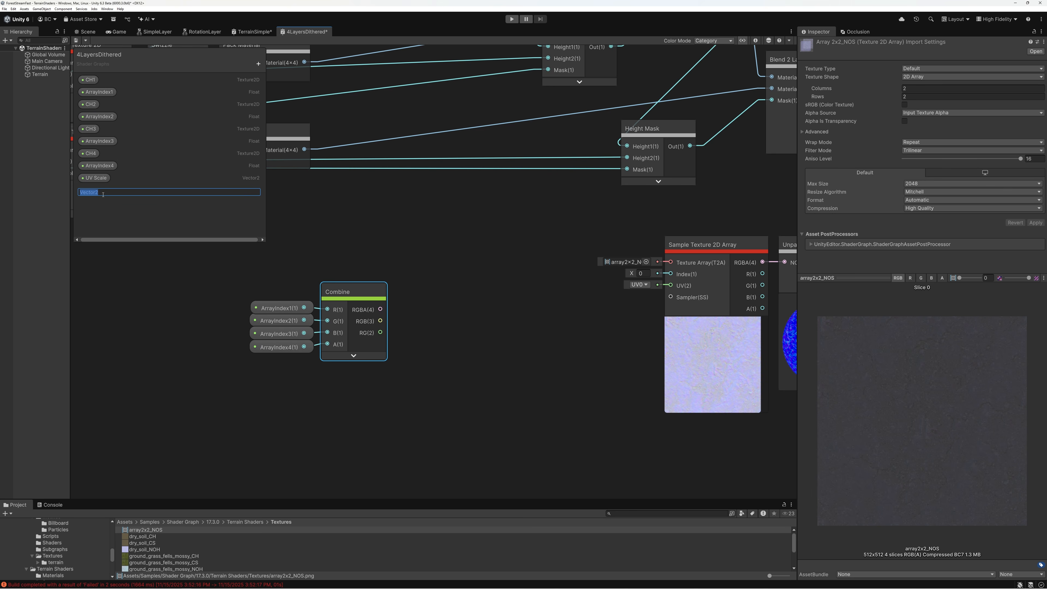
text(ArrayWidthHeight)
key(Return)
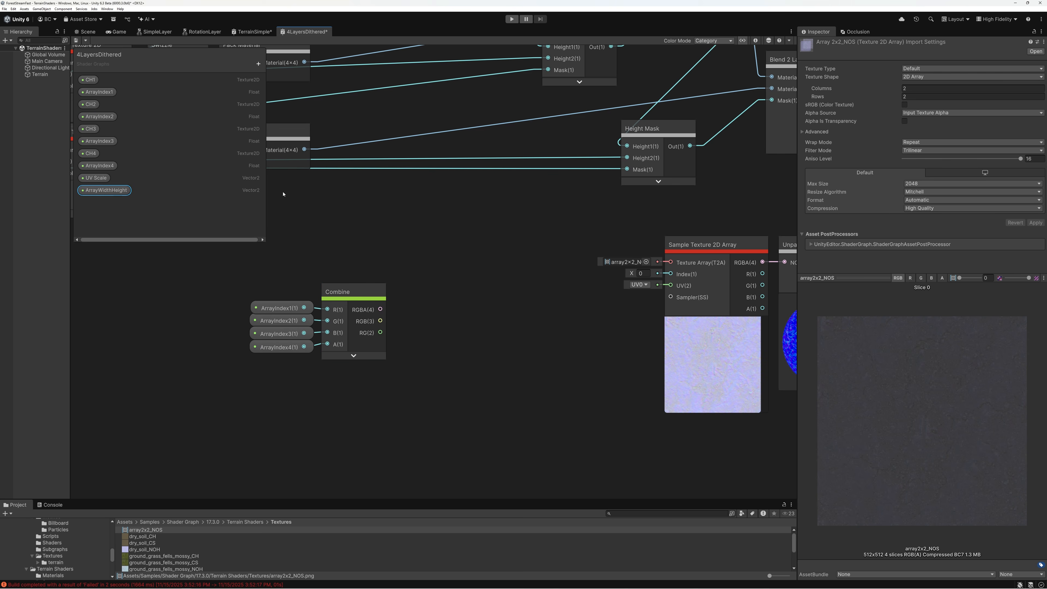
Set ArrayWidthHeight's default value to X 2 and Y 2, and hide the Graph Inspector
click(756, 40)
click(701, 145)
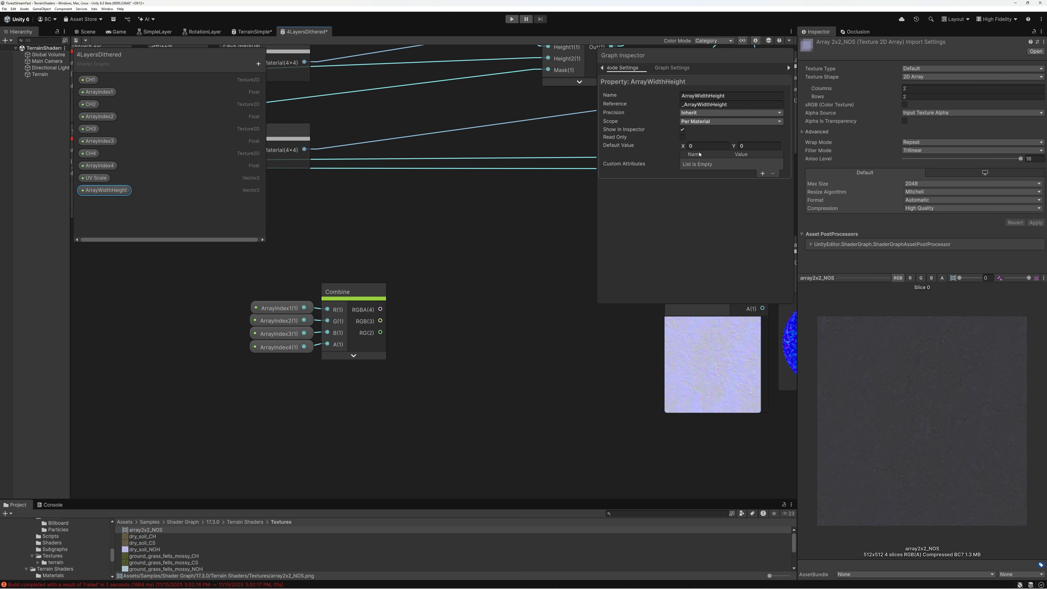
text(2)
click(754, 145)
text(2)
click(756, 41)
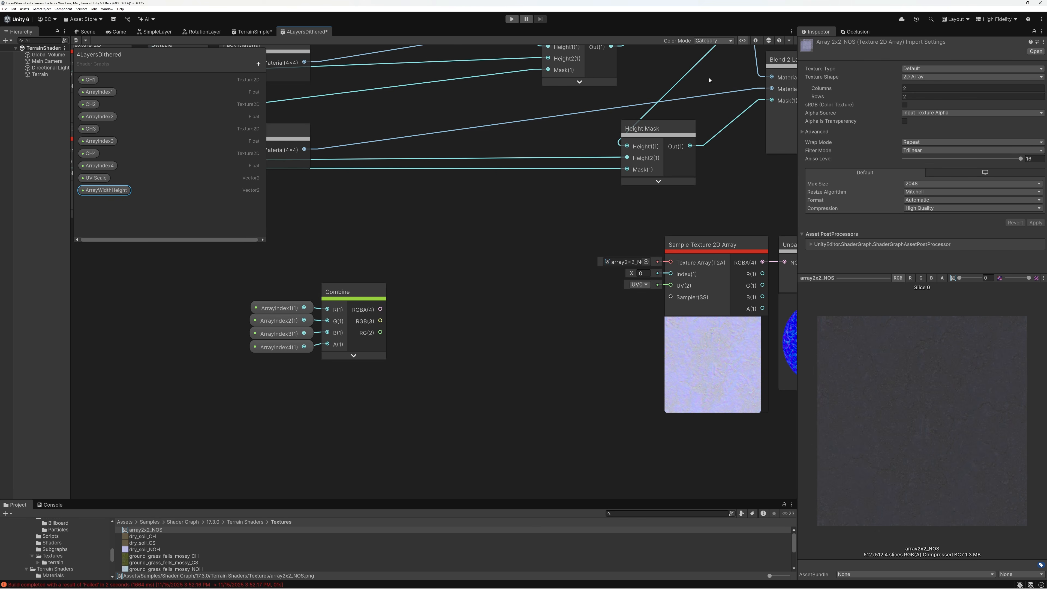
Place the ArrayWidthHeight property below the Combine node and feed it into a new Split node
drag(105, 194, 234, 408)
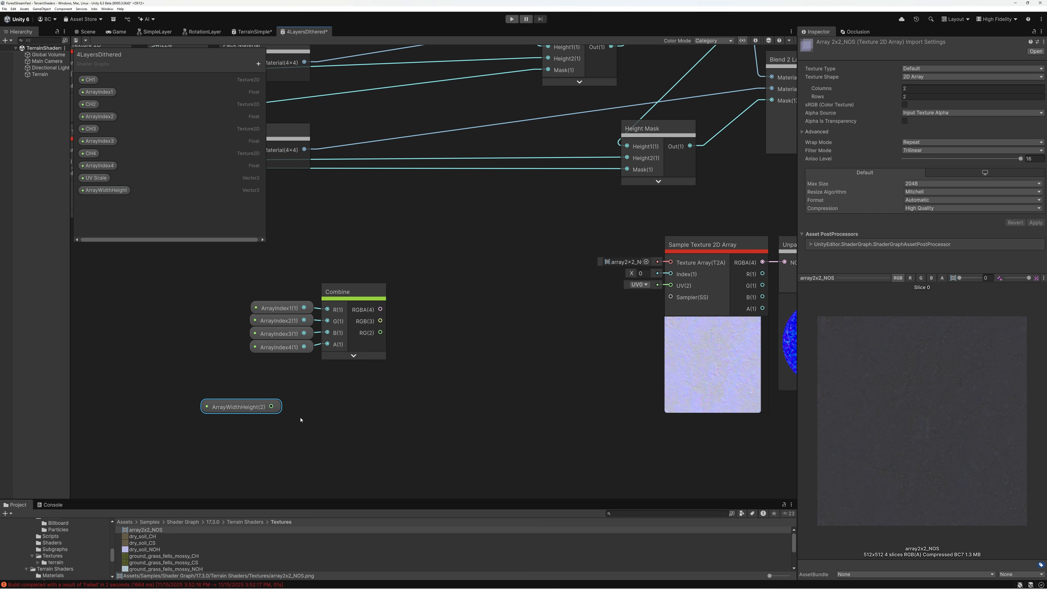
key(space)
text(split)
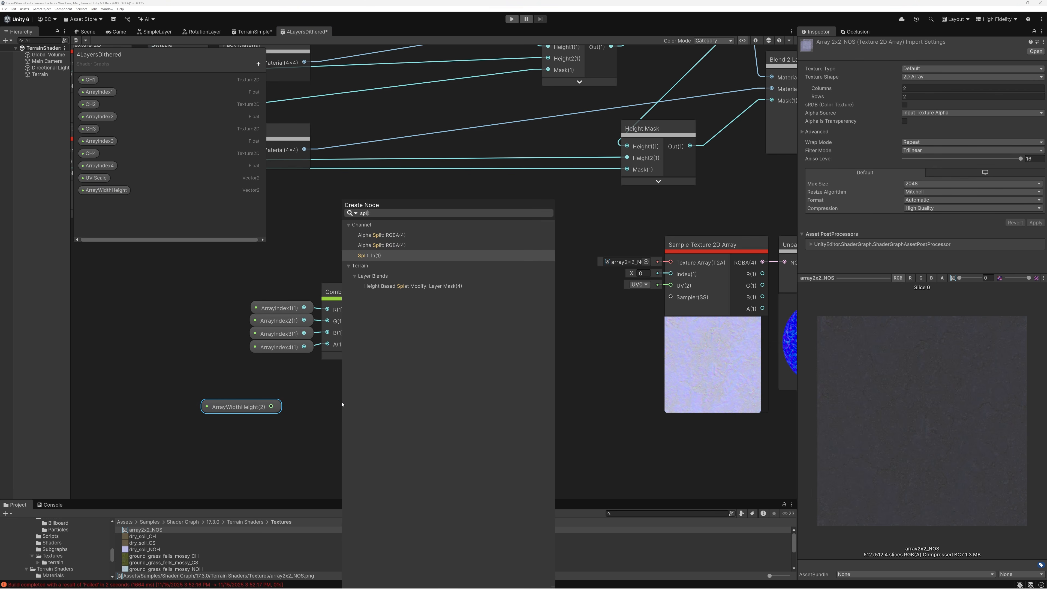
click(370, 256)
Multiply Split's R and G outputs together with a new Multiply node, and line up the chain beneath Combine
drag(370, 423, 387, 410)
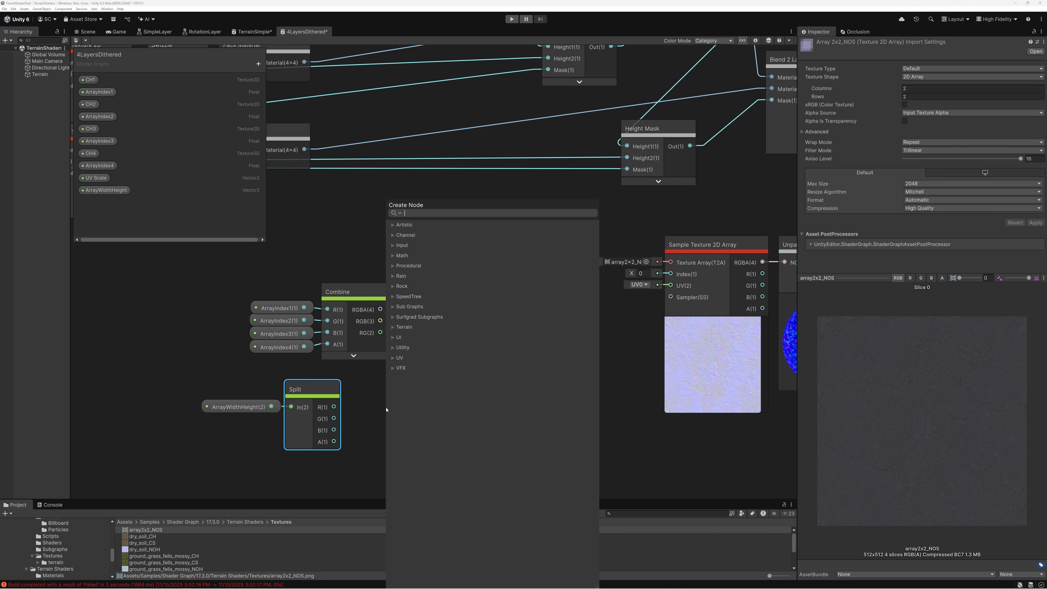
text(mul)
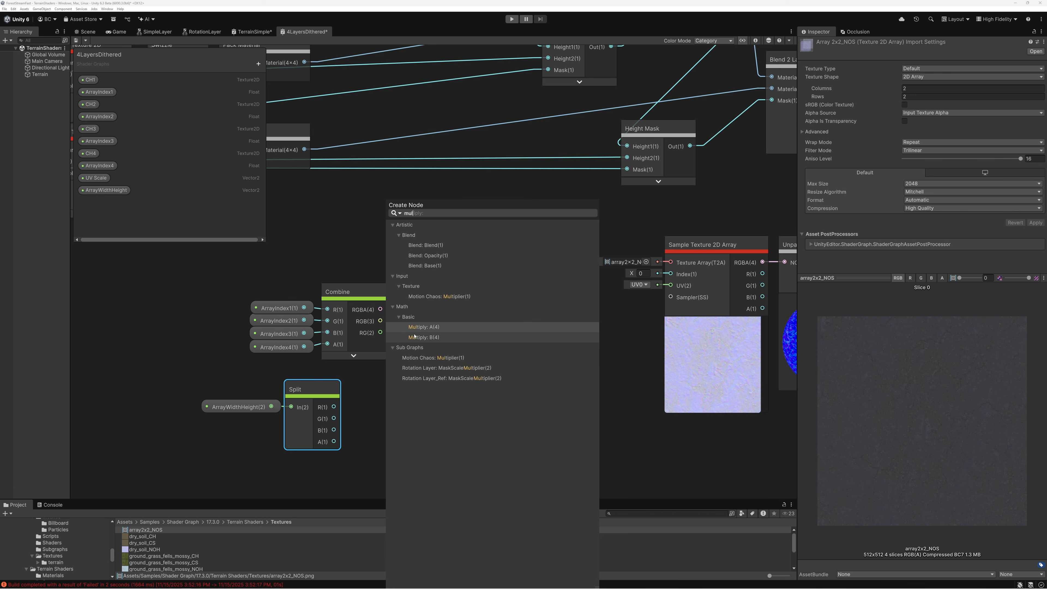
key(Return)
drag(374, 431, 358, 392)
click(427, 445)
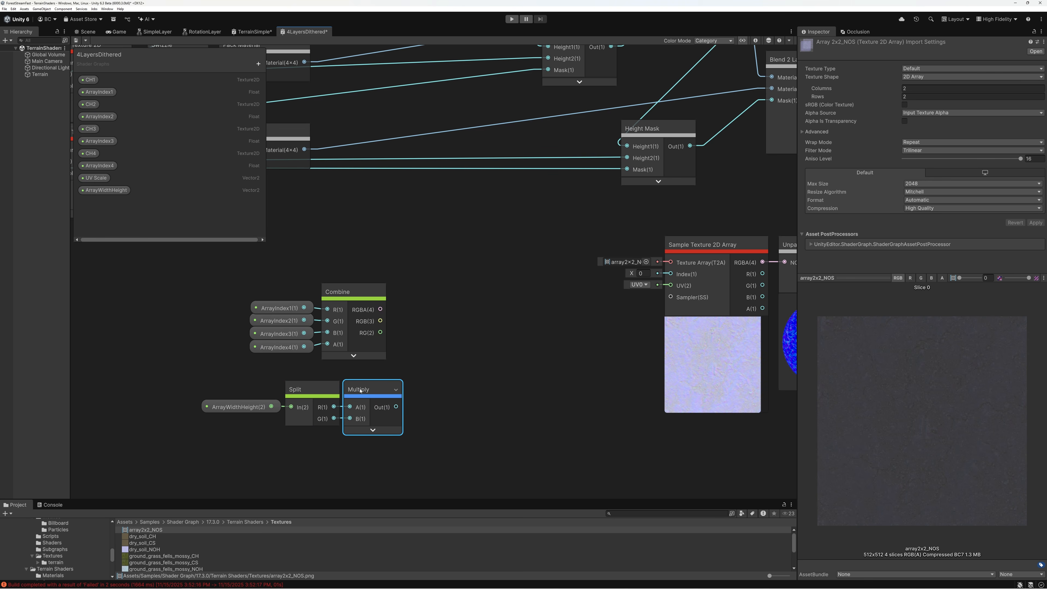
drag(257, 375, 370, 425)
drag(371, 405, 350, 405)
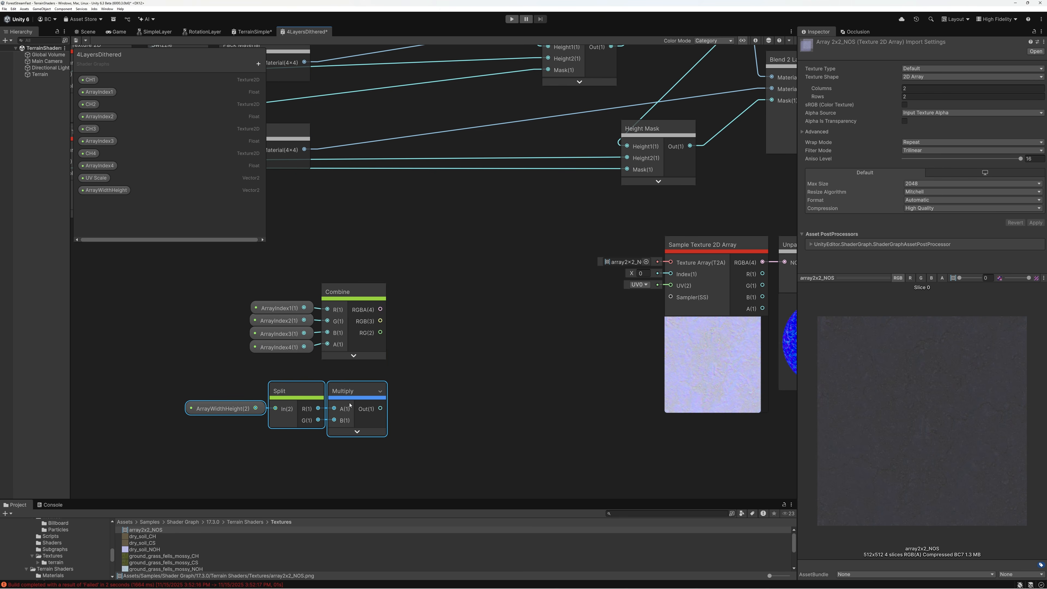
Subtract 1 from Multiply's output with a new Subtract node, collapse its preview and align the row under Combine
drag(380, 408, 433, 410)
text(su)
scroll(433, 411, down, 1)
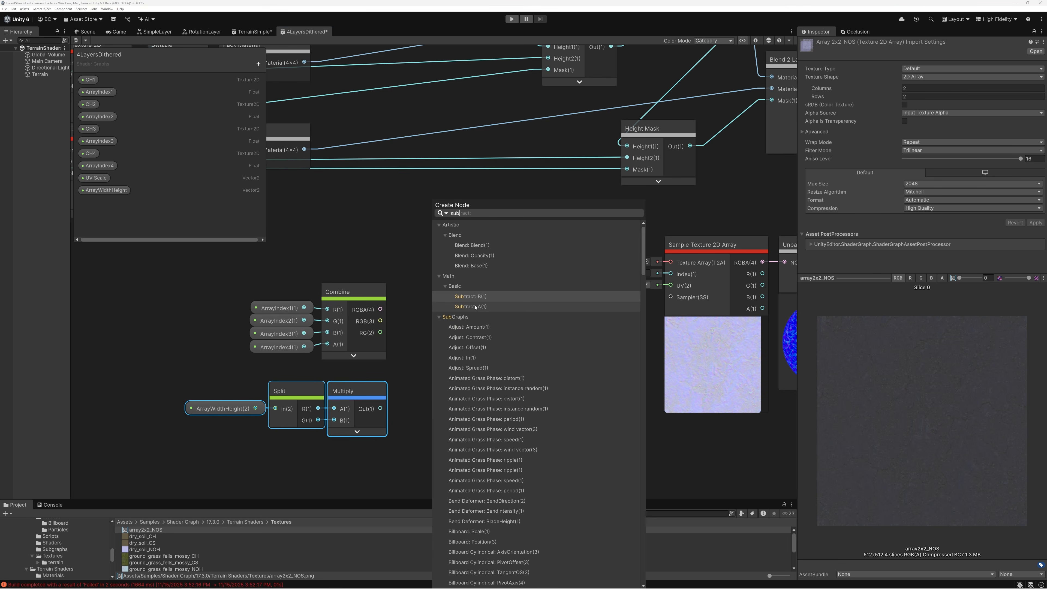
click(457, 308)
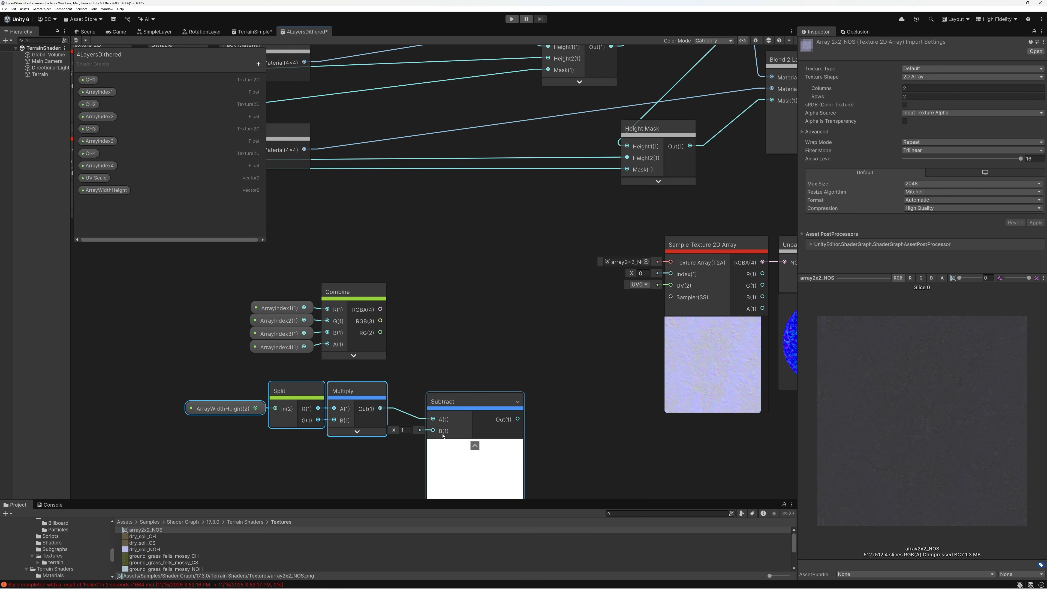
click(475, 445)
drag(458, 406, 422, 396)
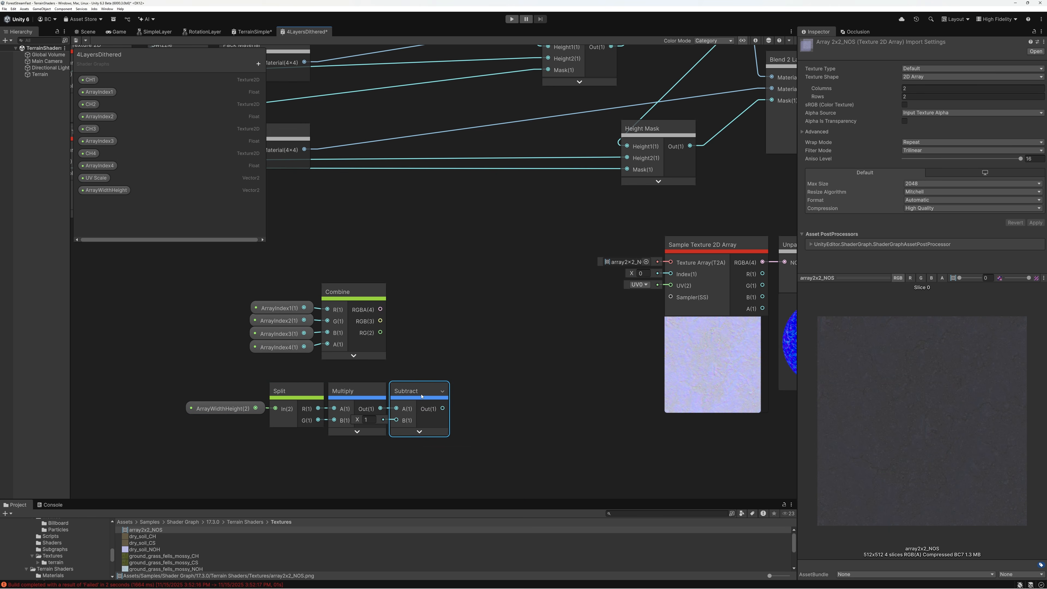
drag(237, 383, 352, 450)
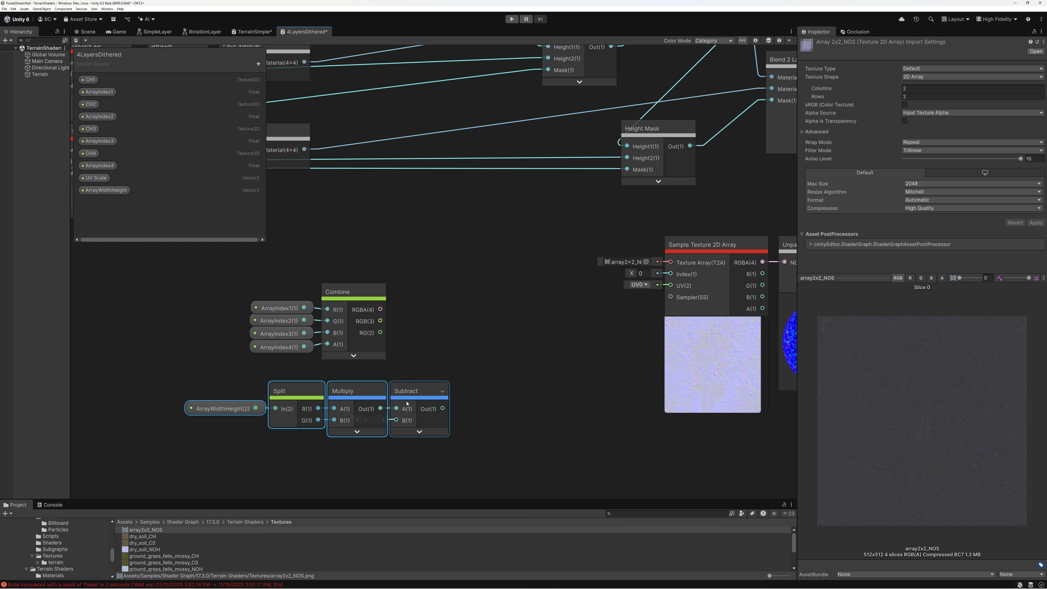
drag(406, 403, 345, 390)
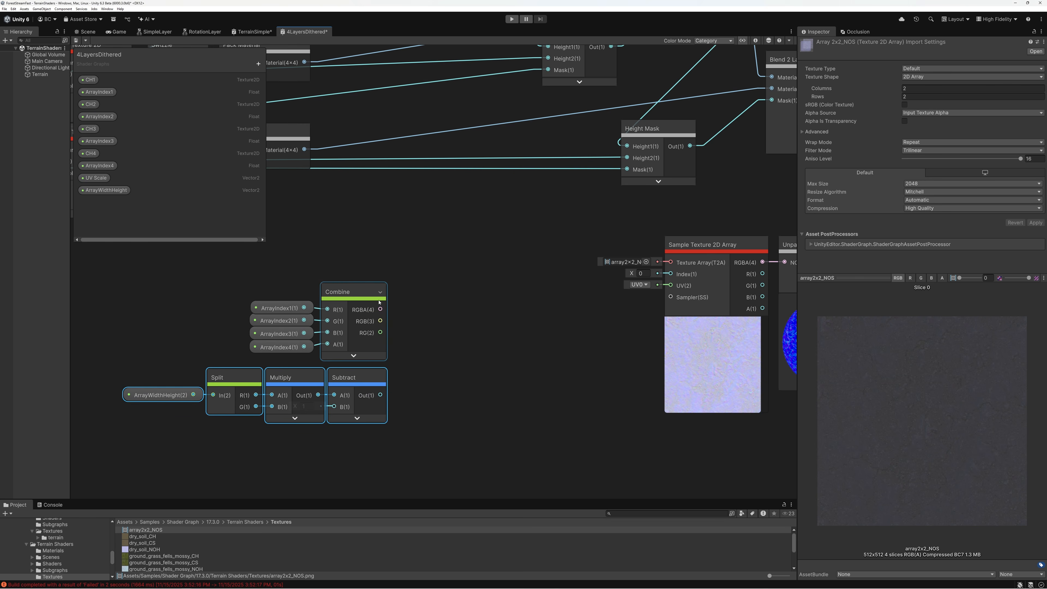
Add a Divide node that divides Combine's RGBA output by Subtract's output, and collapse the unused ports and preview
key(space)
text(divide)
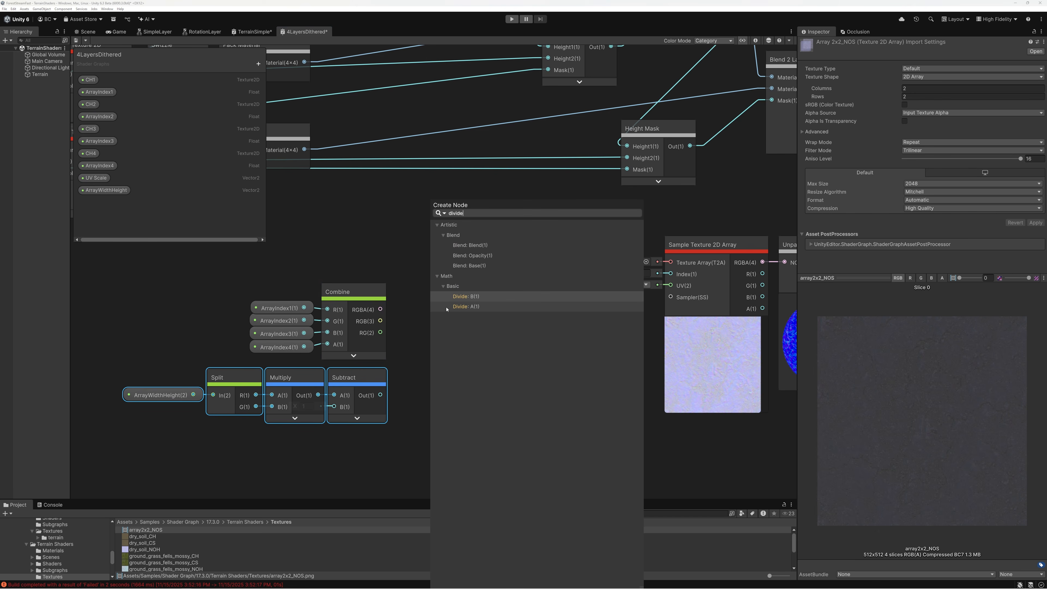
click(473, 307)
drag(380, 395, 428, 295)
click(472, 345)
click(380, 291)
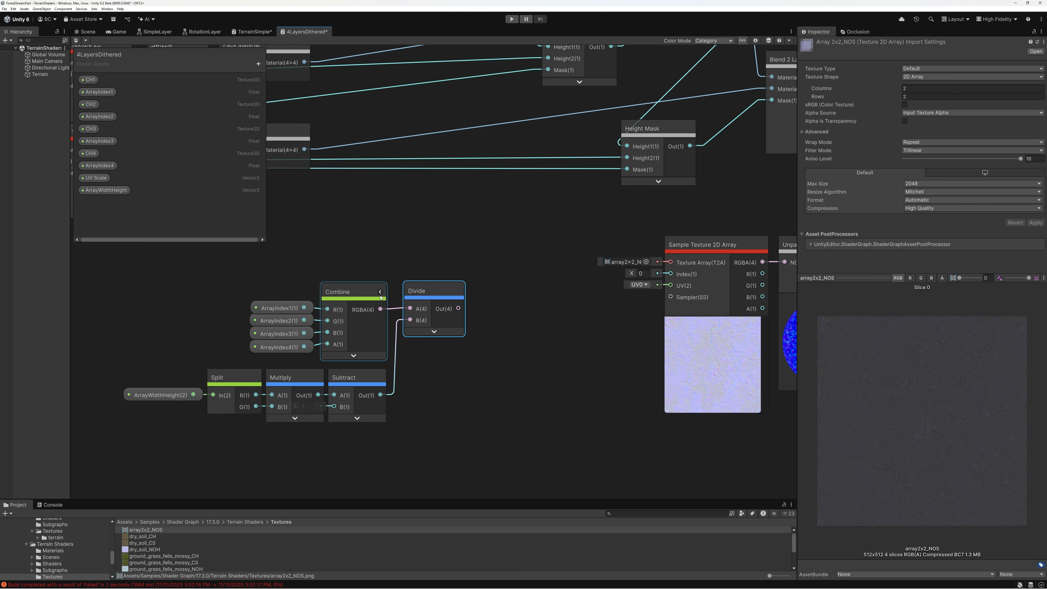
drag(422, 292, 418, 292)
Duplicate the Combine node, place the copy below the Split row, and delete its incoming ArrayIndex connections
scroll(396, 304, down, 3)
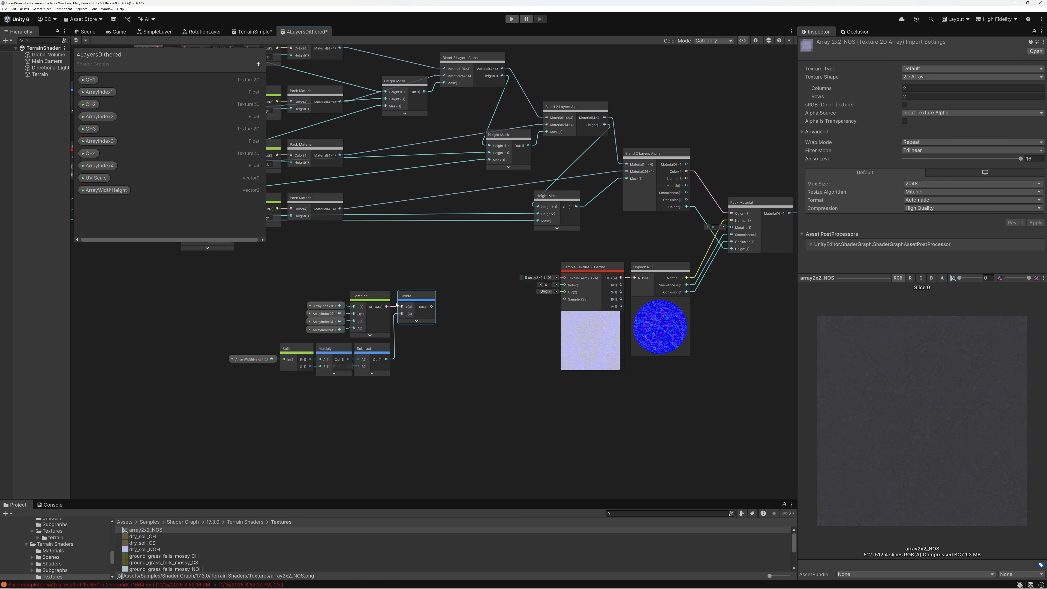
click(371, 296)
key(ctrl+d)
drag(381, 330, 382, 457)
drag(351, 411, 379, 404)
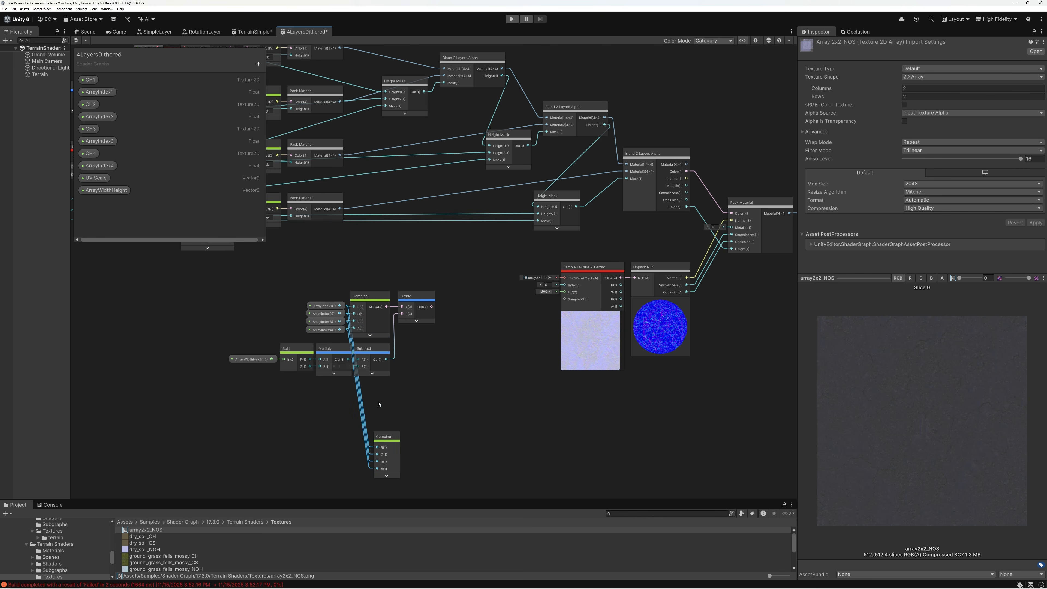
key(Delete)
click(386, 439)
click(397, 438)
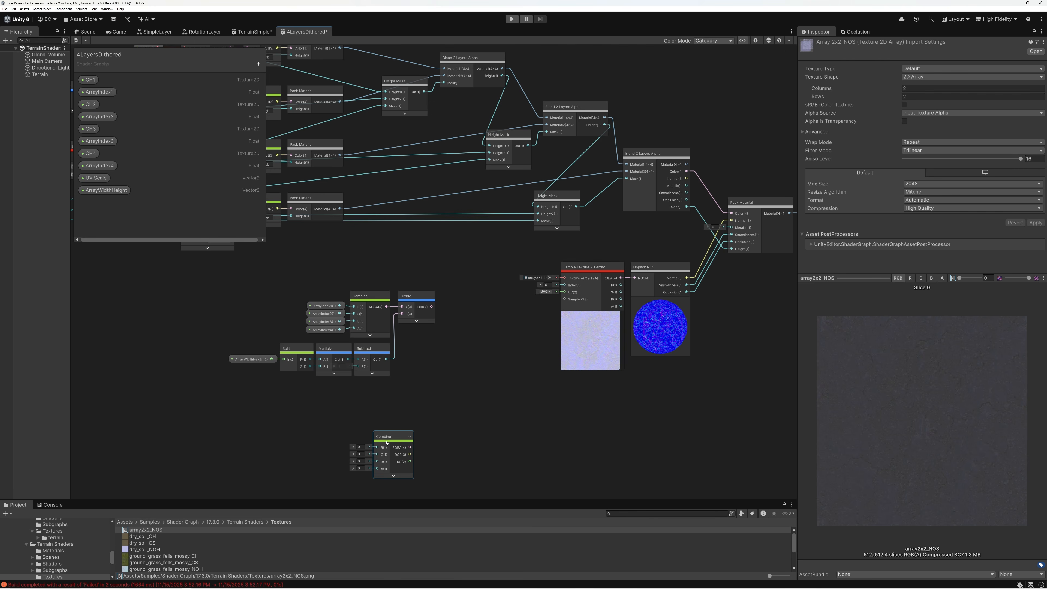
drag(385, 443, 335, 426)
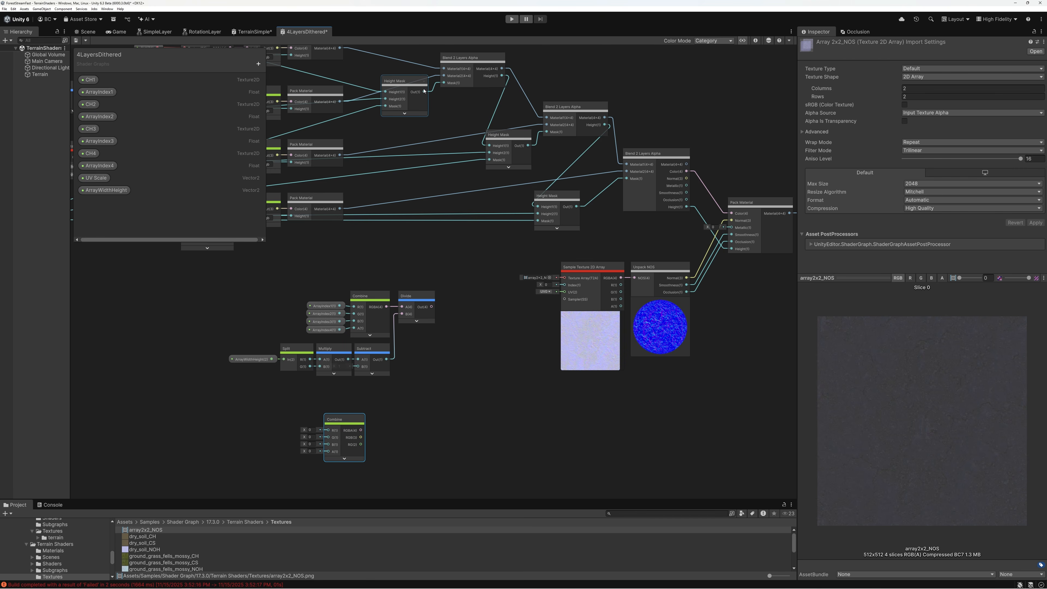
Connect the outputs of the three Height Mask nodes, in order, to the lower Combine's G, B and A inputs
drag(425, 91, 328, 438)
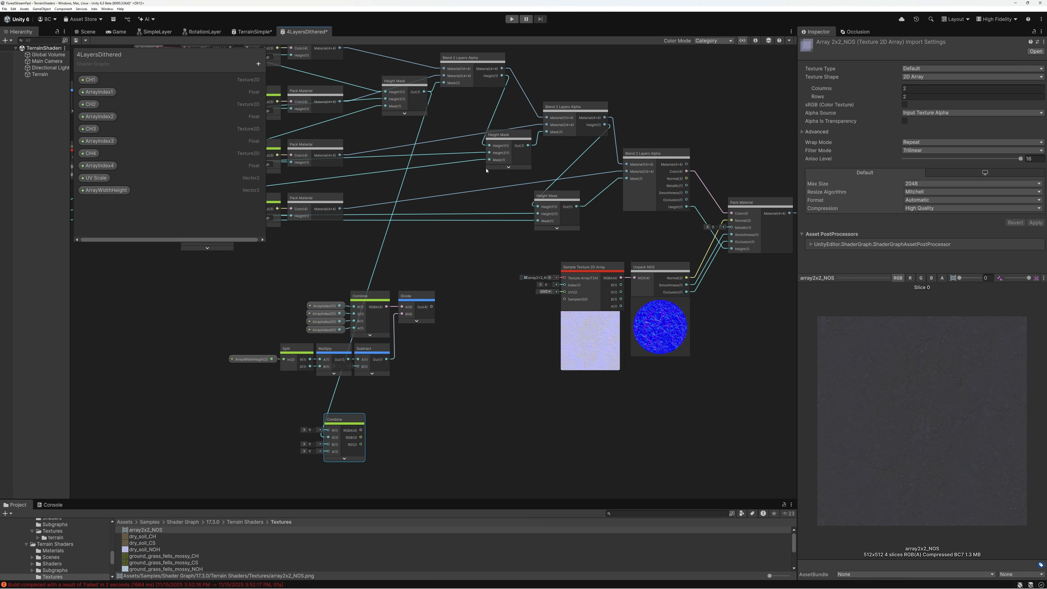
drag(528, 146, 328, 444)
drag(577, 208, 329, 451)
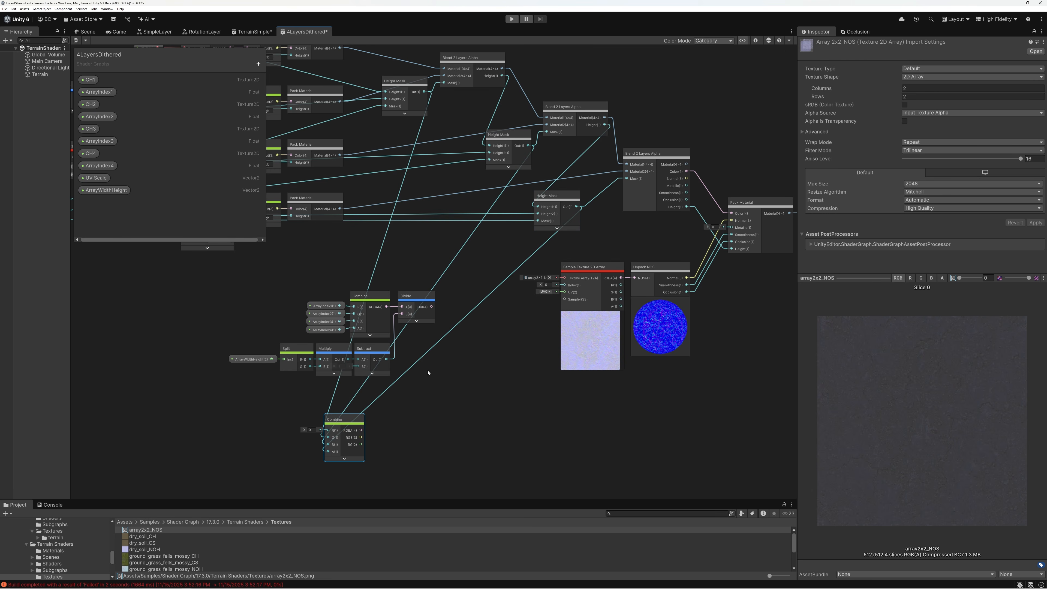
Add a Dither node beside the lower Combine node, leaving space between the two for another node
scroll(569, 196, up, 6)
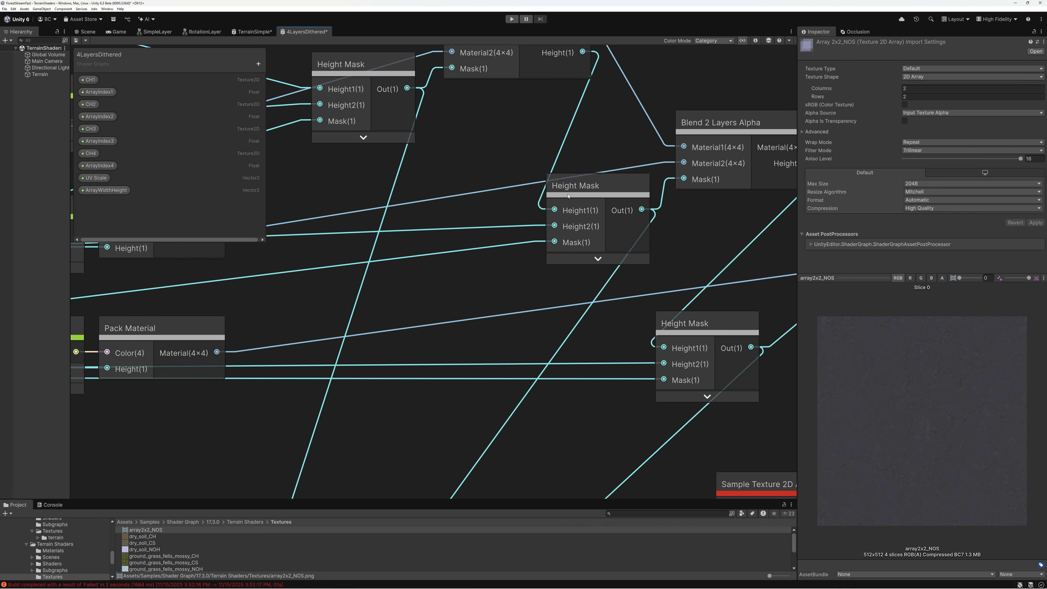
scroll(526, 255, down, 3)
middle_drag(476, 339, 459, 166)
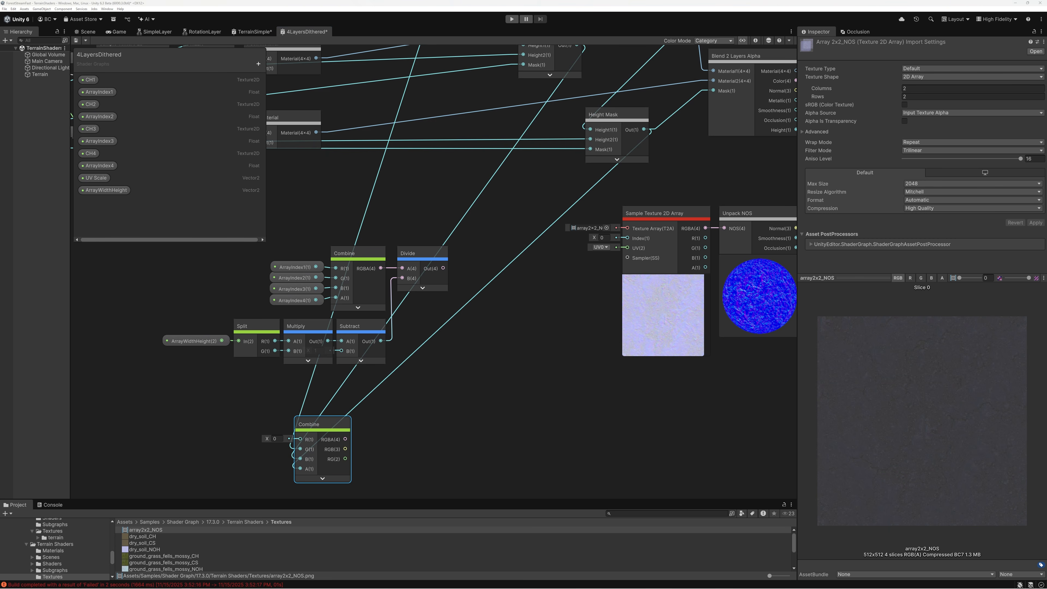
drag(311, 424, 256, 411)
click(374, 416)
key(space)
text(diyth)
key(BackSpace)
key(BackSpace)
key(BackSpace)
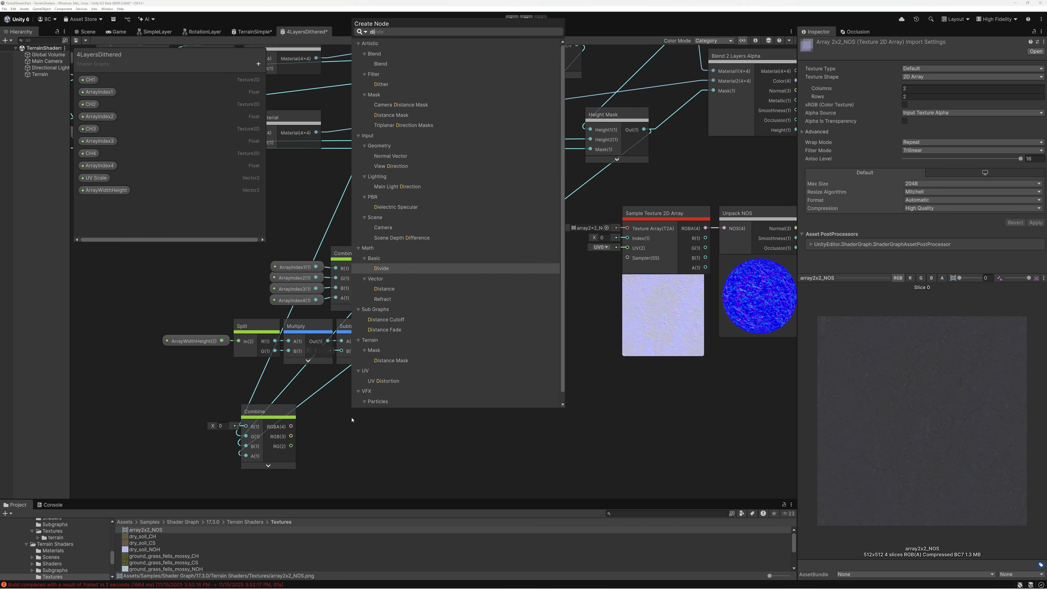
text(ther)
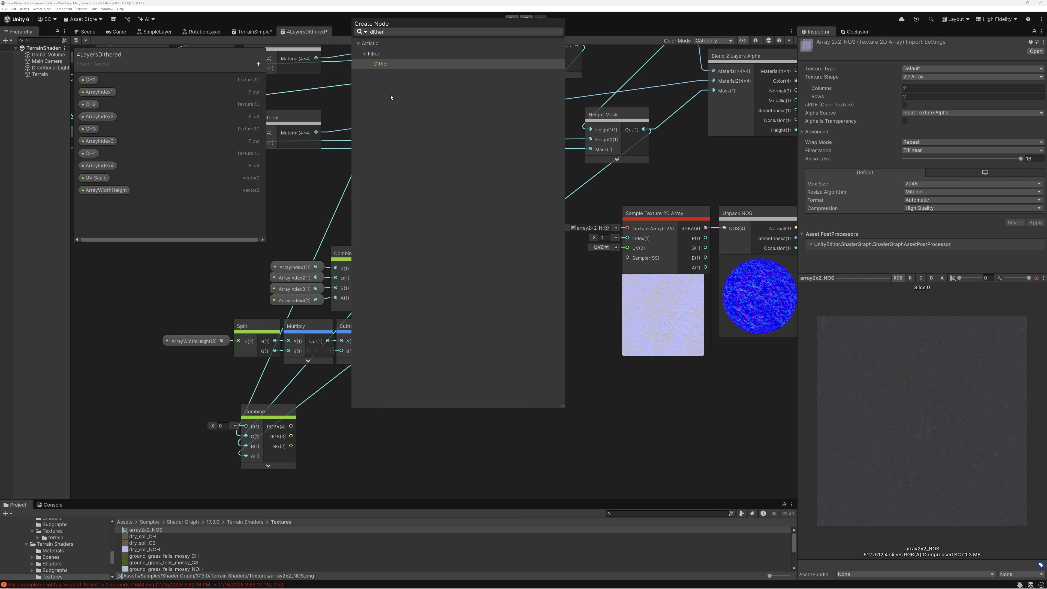
double_click(374, 64)
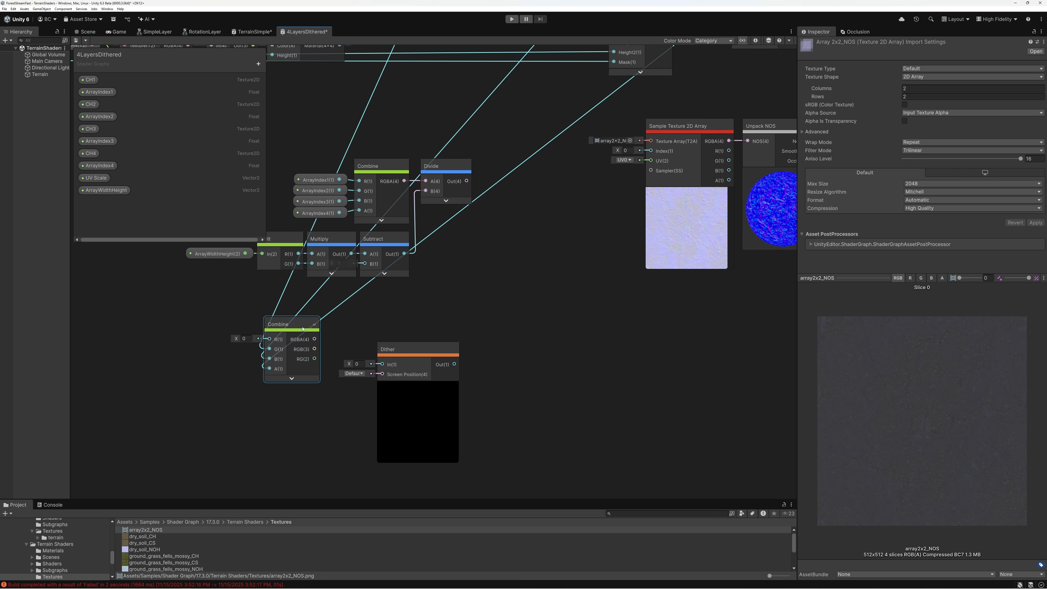
drag(405, 354, 460, 325)
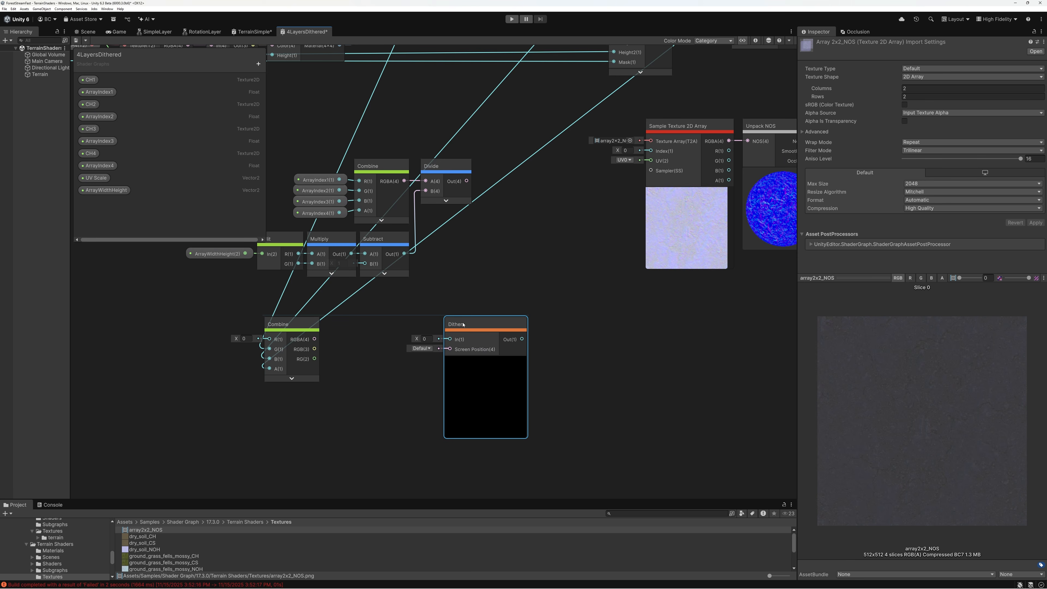
scroll(460, 325, up, 5)
scroll(469, 322, down, 1)
middle_drag(470, 322, 551, 303)
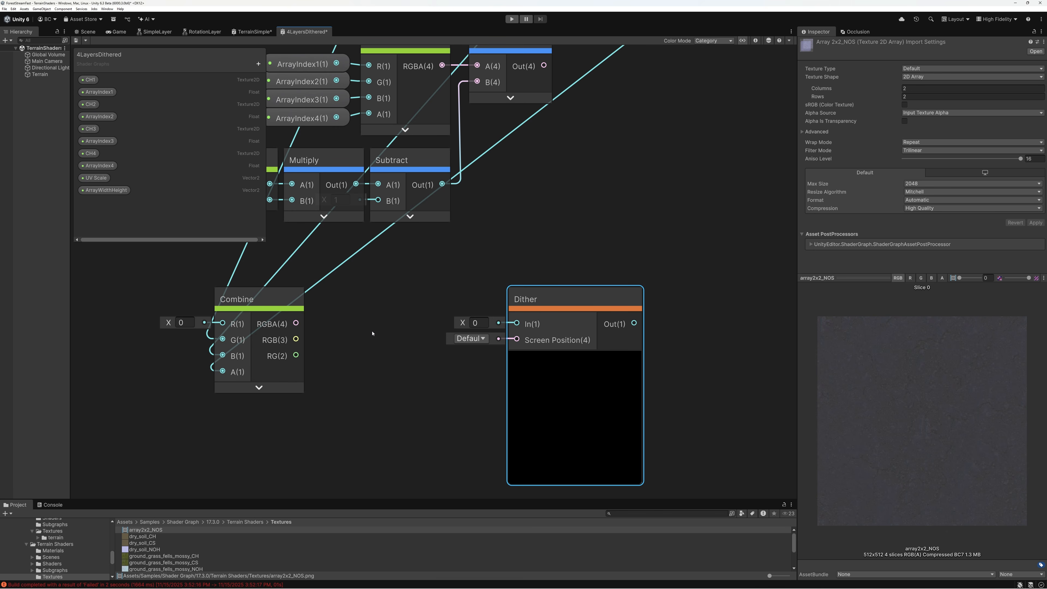
Multiply the lower Combine's RGBA output by 2 with a new Multiply node and feed the result into Dither's In
drag(304, 324, 353, 323)
text(mul)
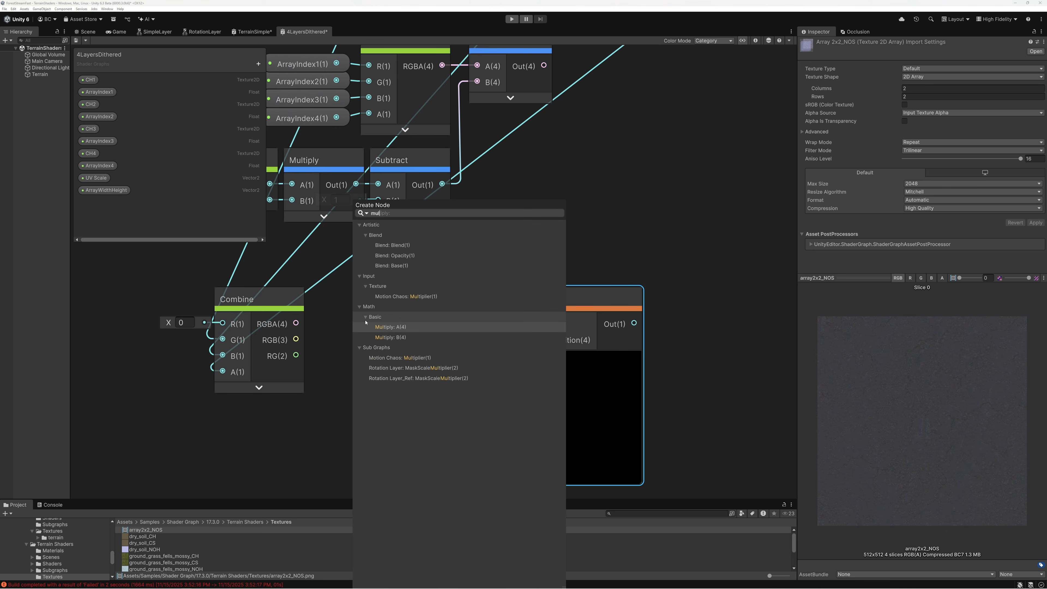
click(393, 328)
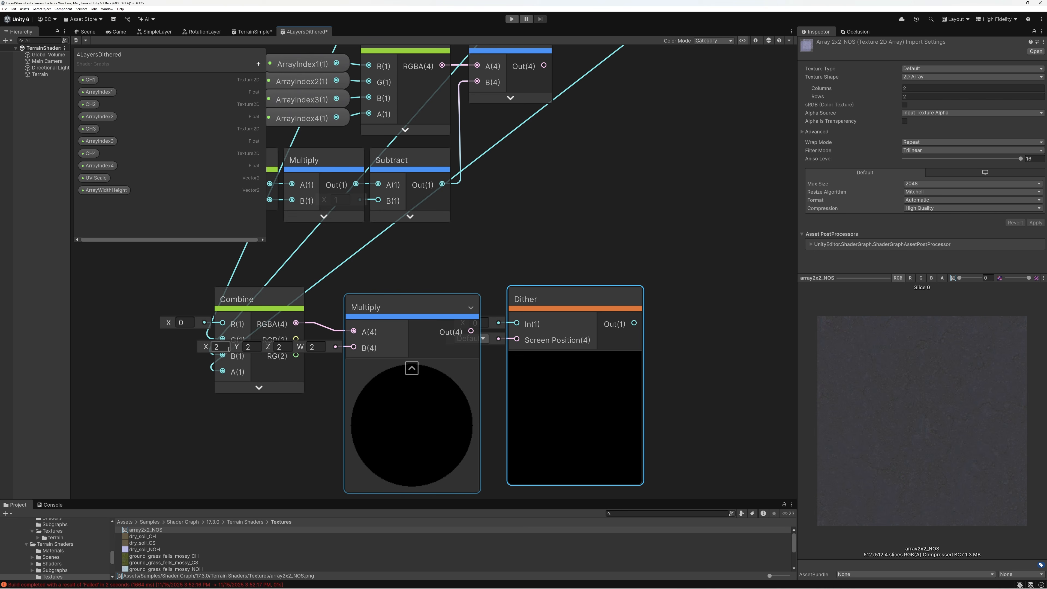
click(411, 367)
drag(376, 315, 509, 300)
click(543, 300)
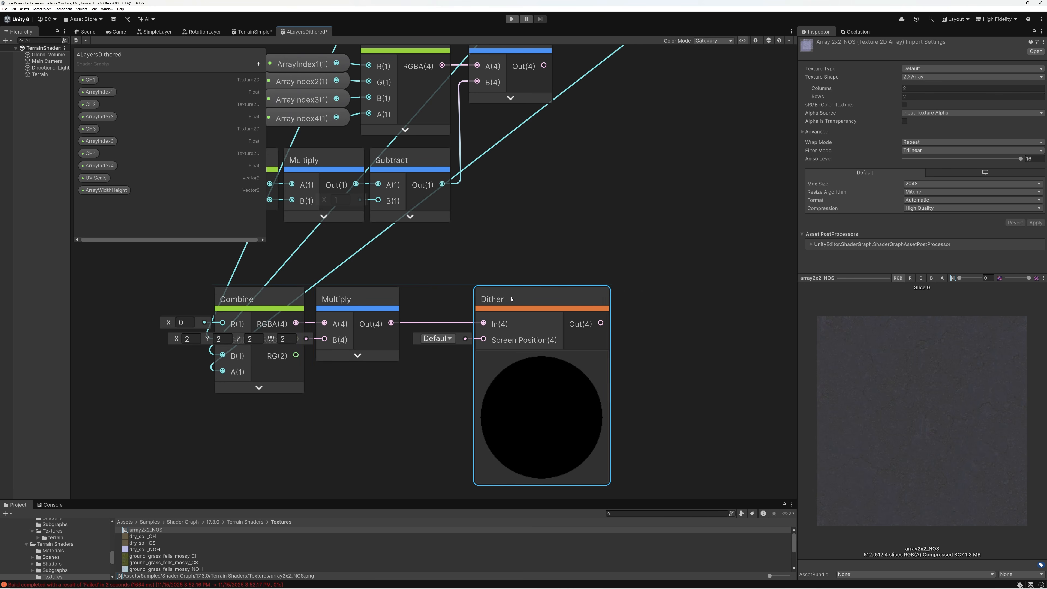
Hide the unused ports of the new Multiply and lower Combine nodes, and move Multiply and Dither closer together
click(358, 355)
click(357, 299)
mouse_move(357, 299)
mouse_down()
mouse_move(367, 299)
mouse_move(342, 302)
mouse_up()
click(258, 387)
drag(485, 302, 424, 303)
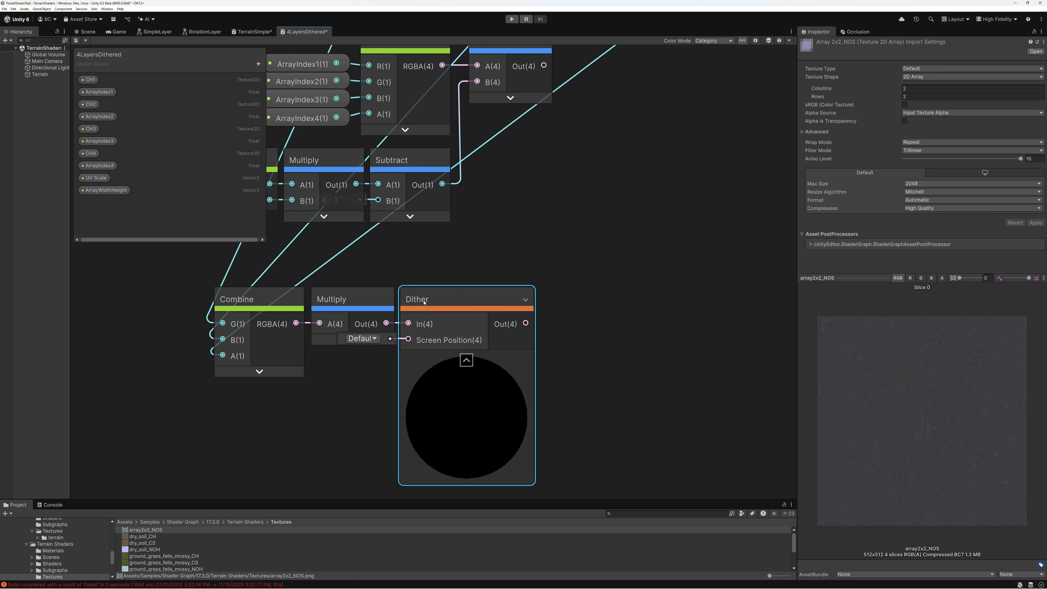
Add a Saturate node after Dither, feed it Dither's output, and collapse the previews of both nodes
scroll(461, 305, down, 5)
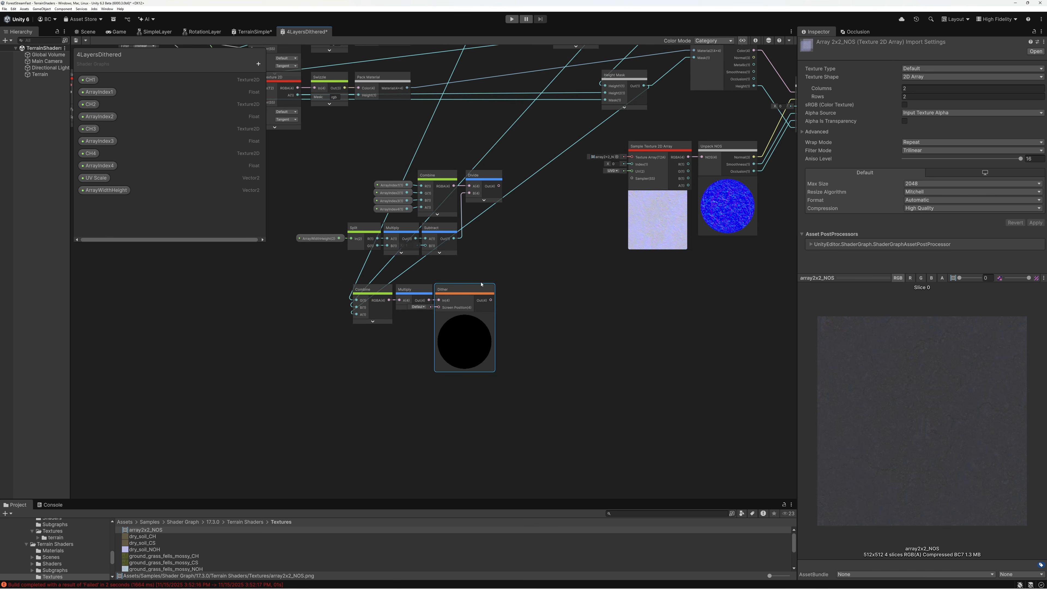
scroll(434, 312, up, 1)
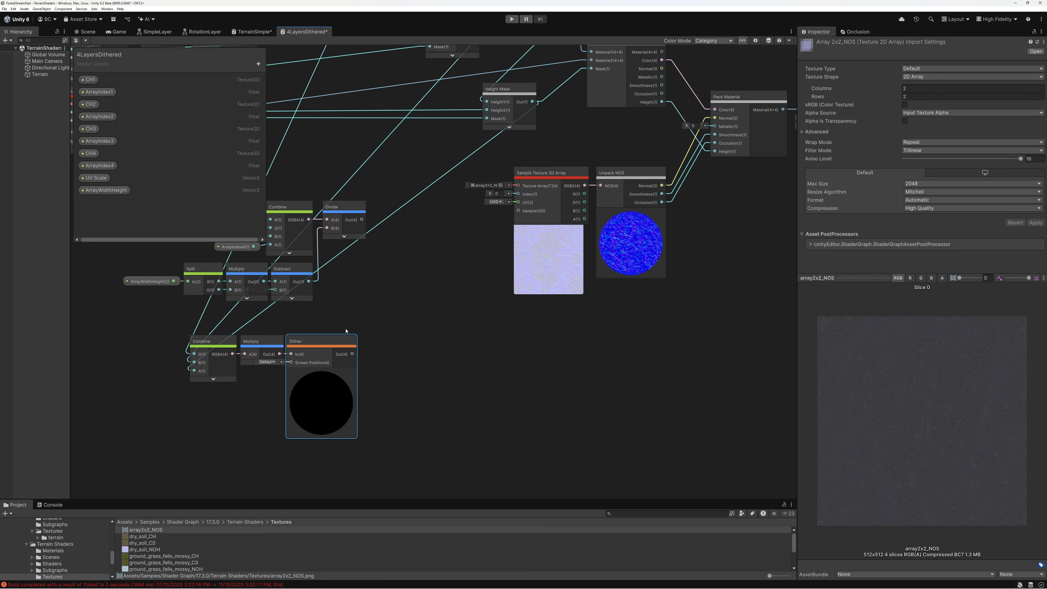
key(space)
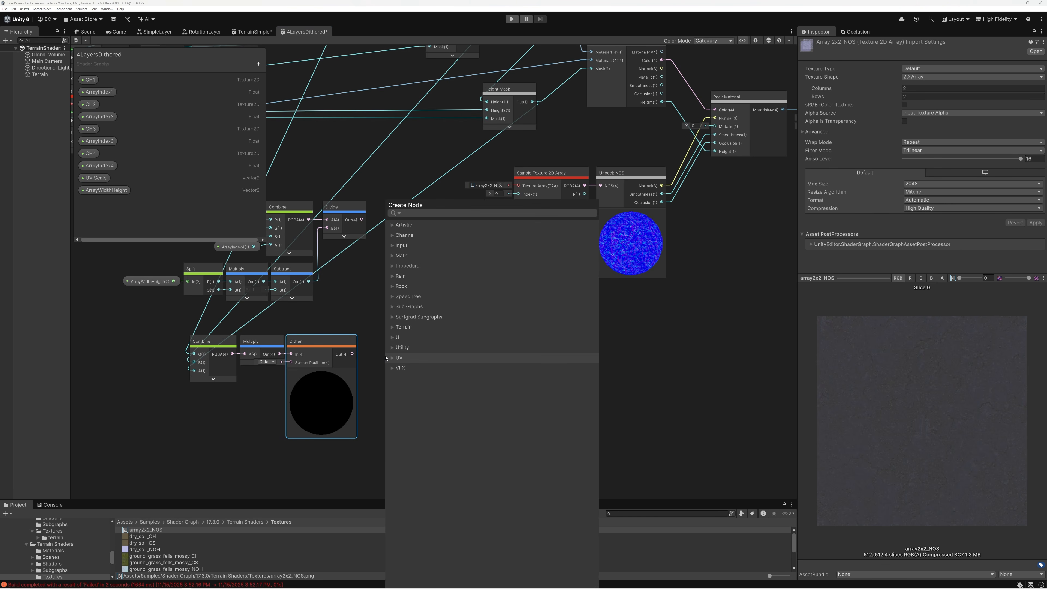
text(sa)
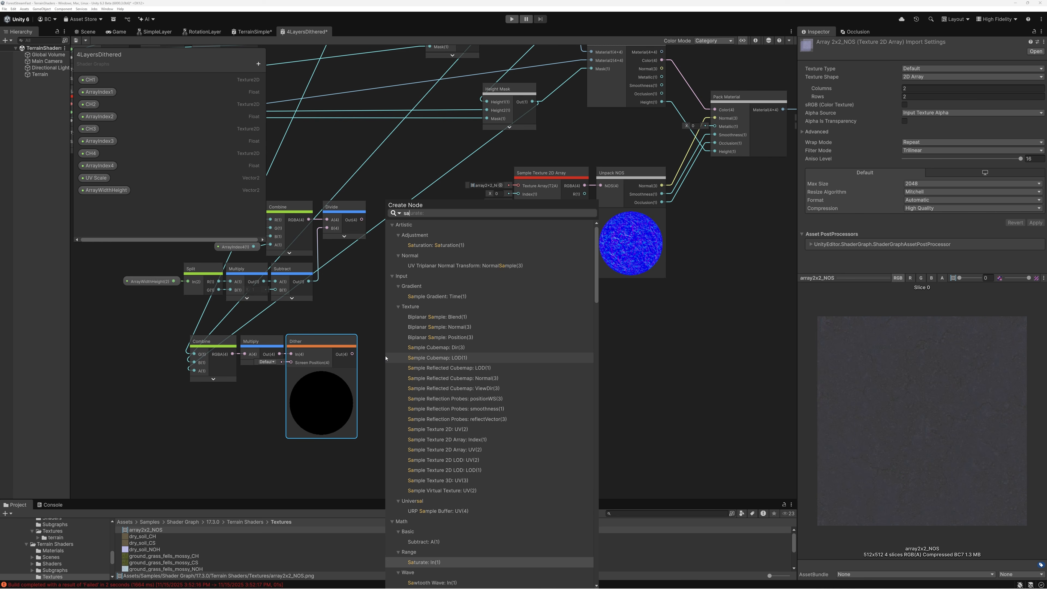
text(turate)
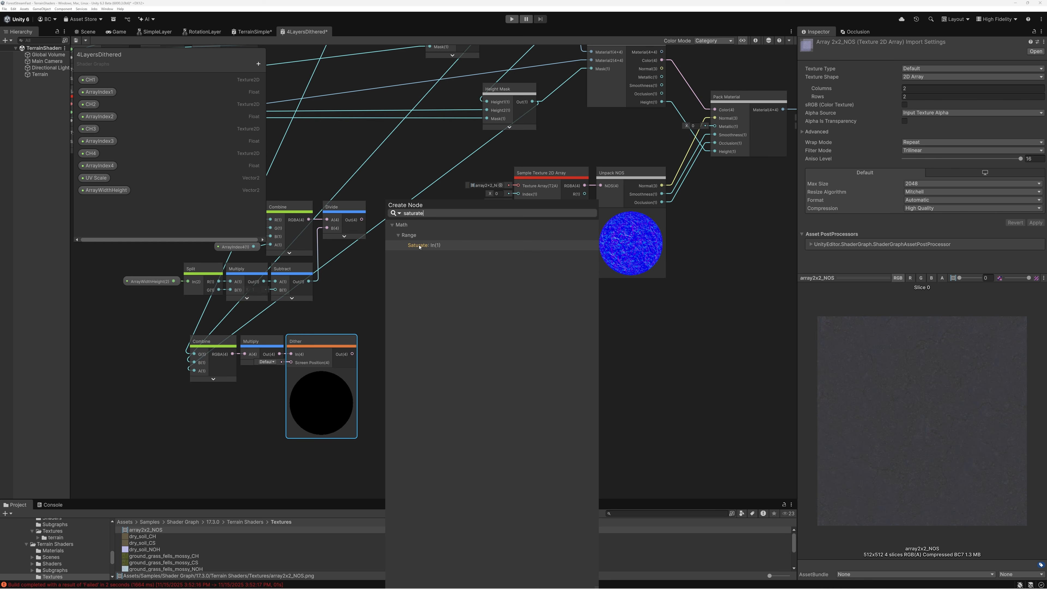
double_click(419, 246)
drag(395, 356, 373, 344)
click(321, 373)
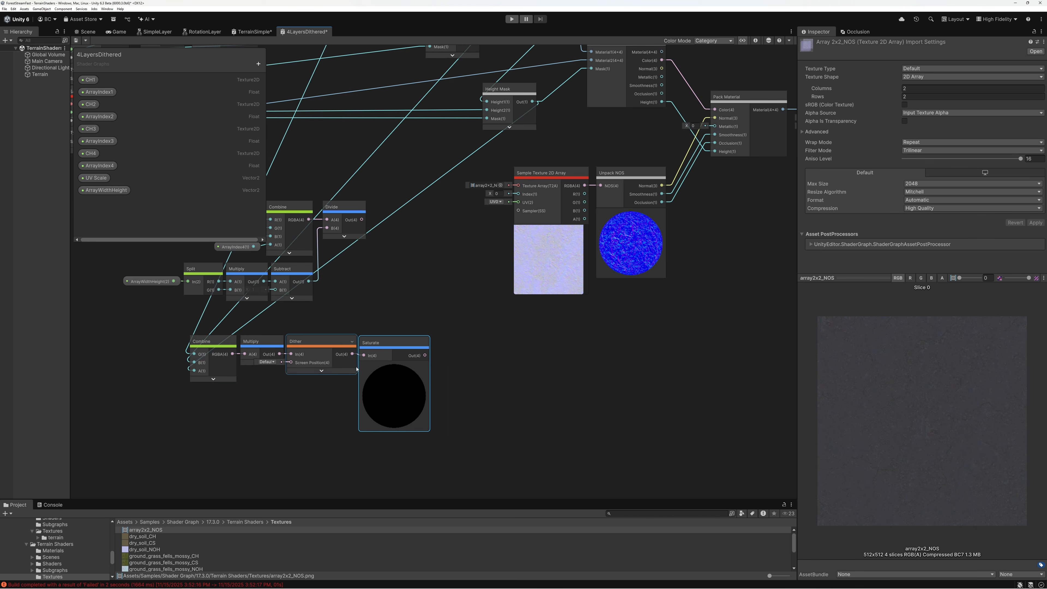
click(393, 367)
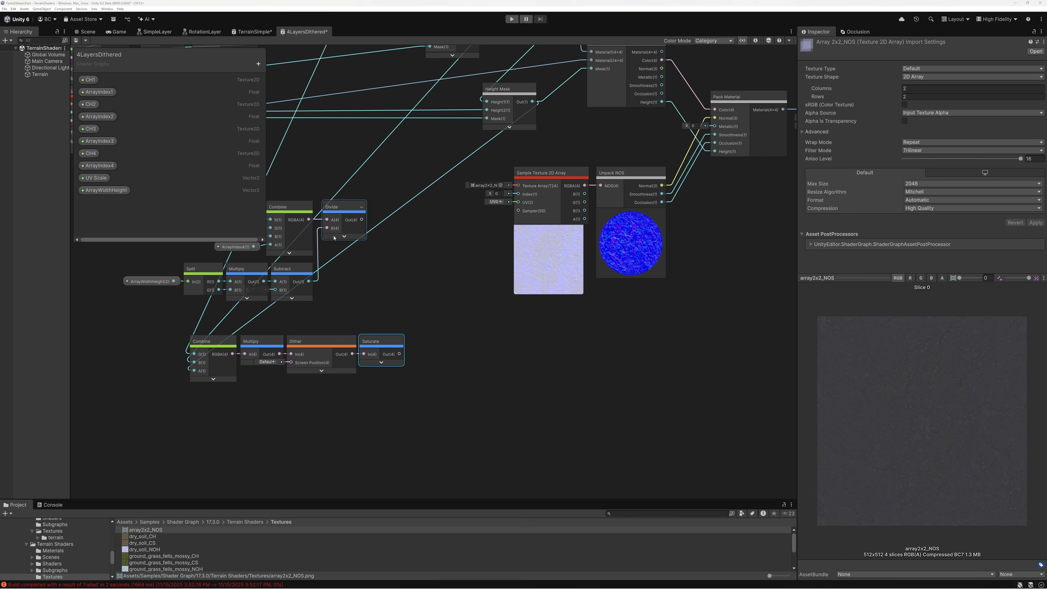
Multiply Divide's output by Saturate's output with a new Multiply node and collapse its preview
scroll(367, 223, up, 3)
key(space)
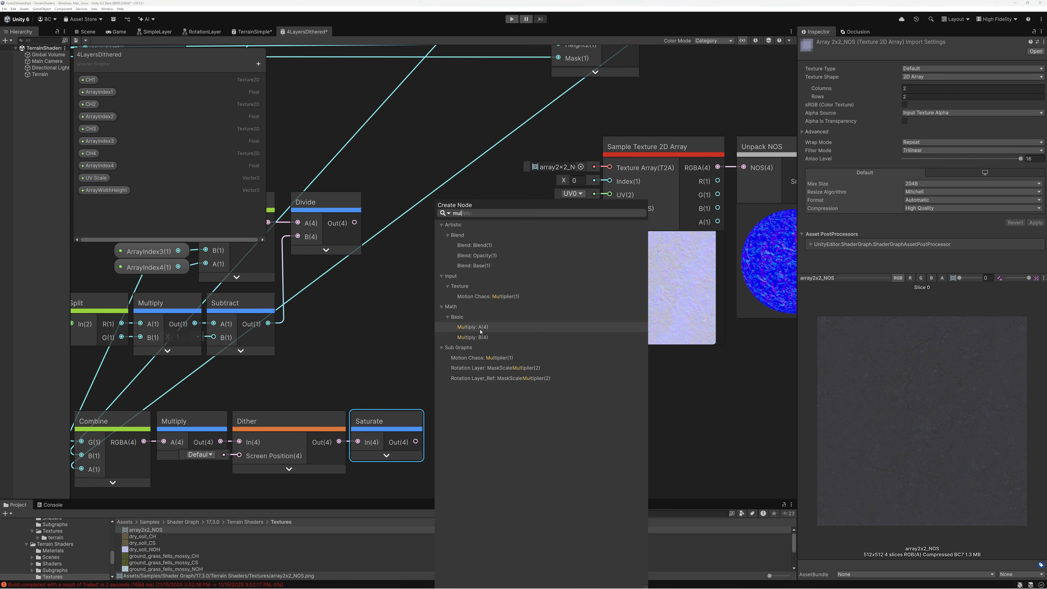
key(Escape)
drag(416, 441, 453, 206)
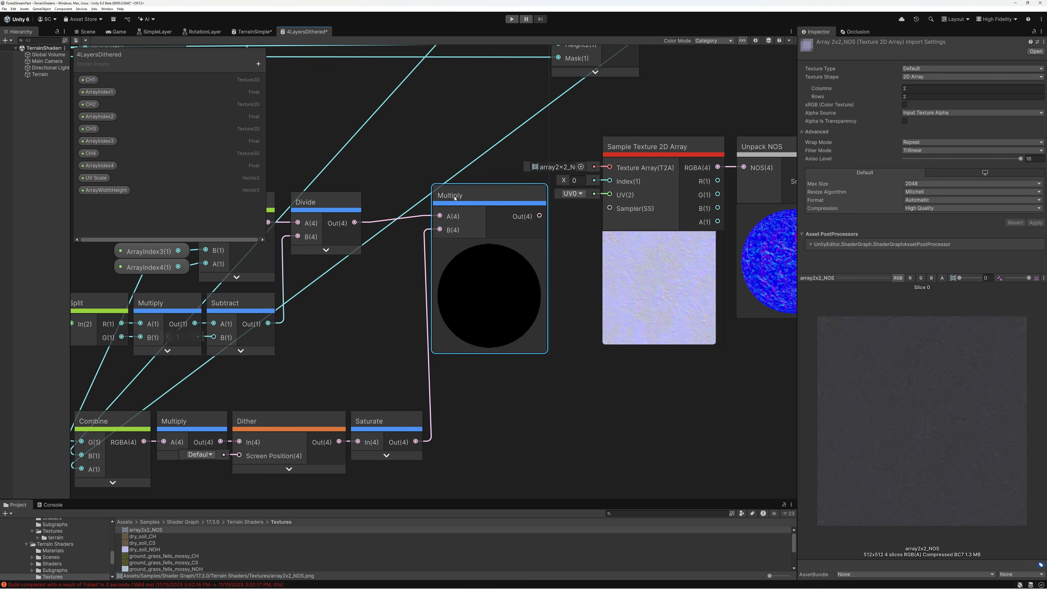
mouse_move(484, 257)
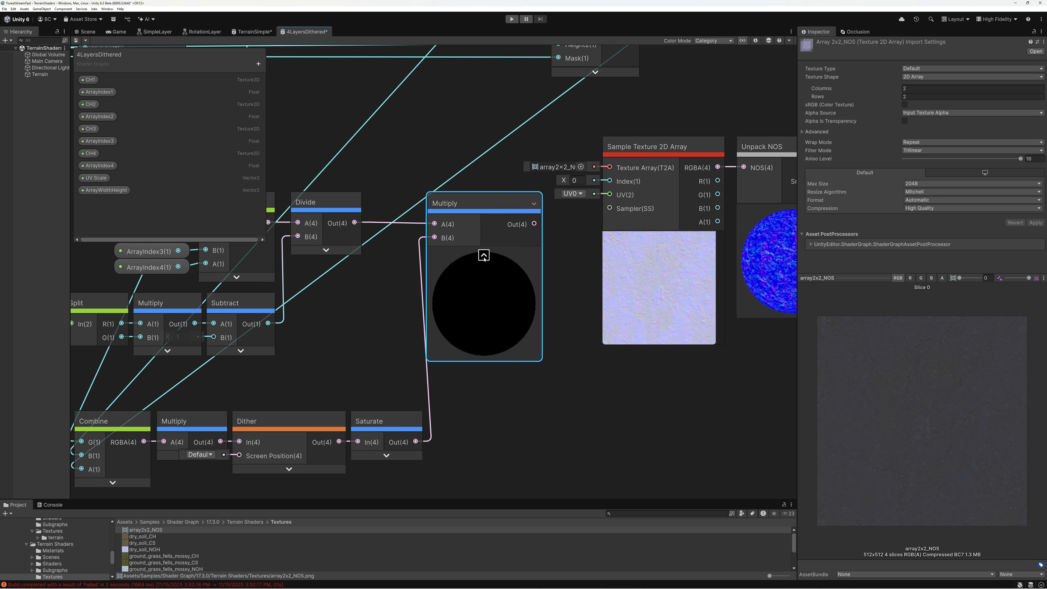
mouse_move(512, 246)
click(483, 255)
Select the whole group of array index and dither nodes and move it farther from the Sample Texture 2D Array node
scroll(437, 272, down, 4)
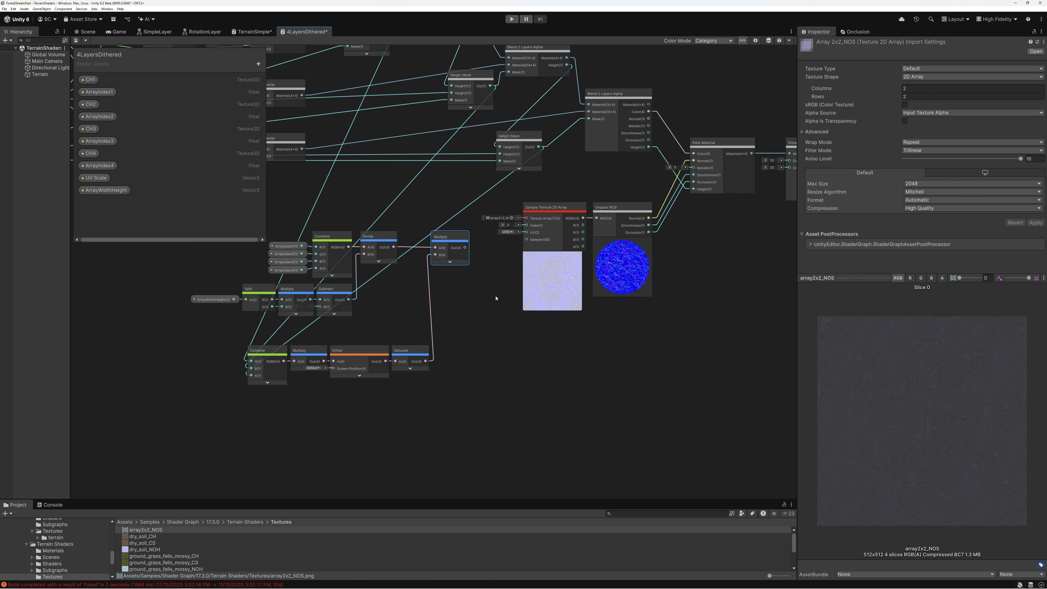
middle_drag(496, 298, 658, 300)
drag(305, 230, 624, 412)
drag(629, 251, 452, 265)
Add a Split node beside the Multiply that combines Divide and Saturate, and feed that Multiply's output into Split's In
scroll(467, 267, up, 4)
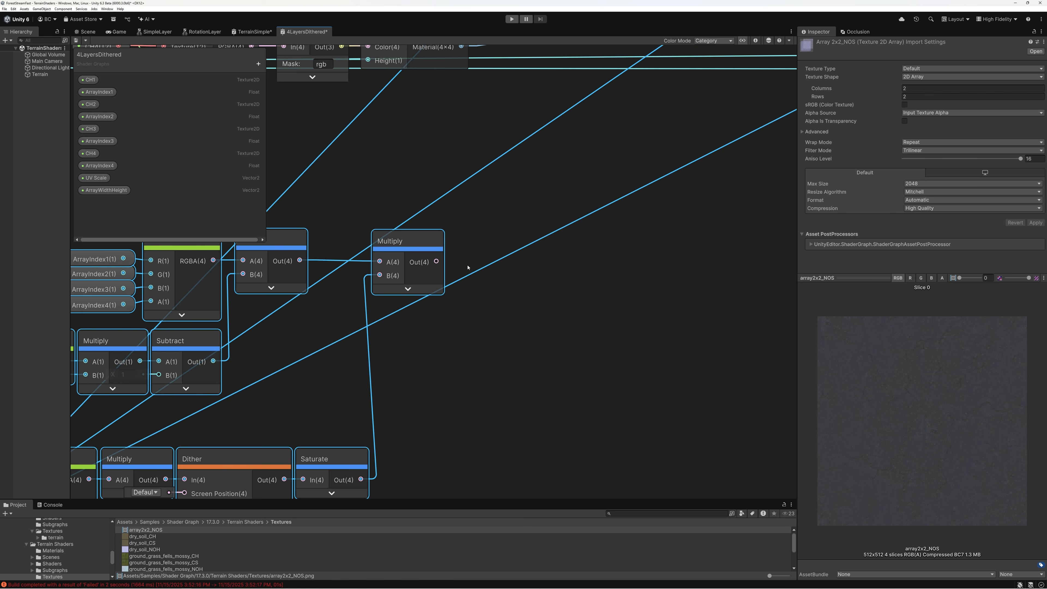
key(space)
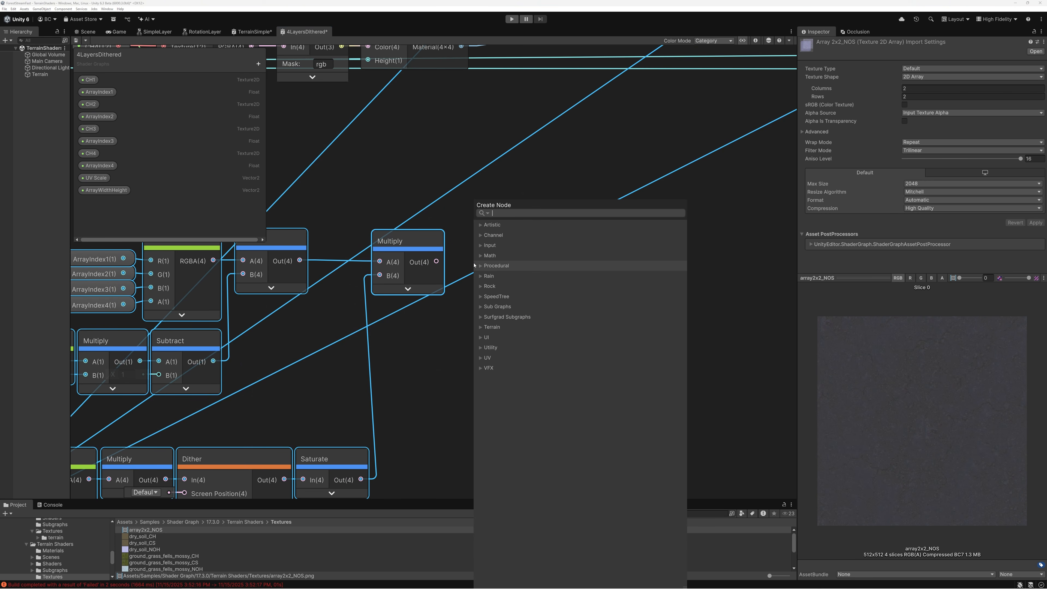
text(spl)
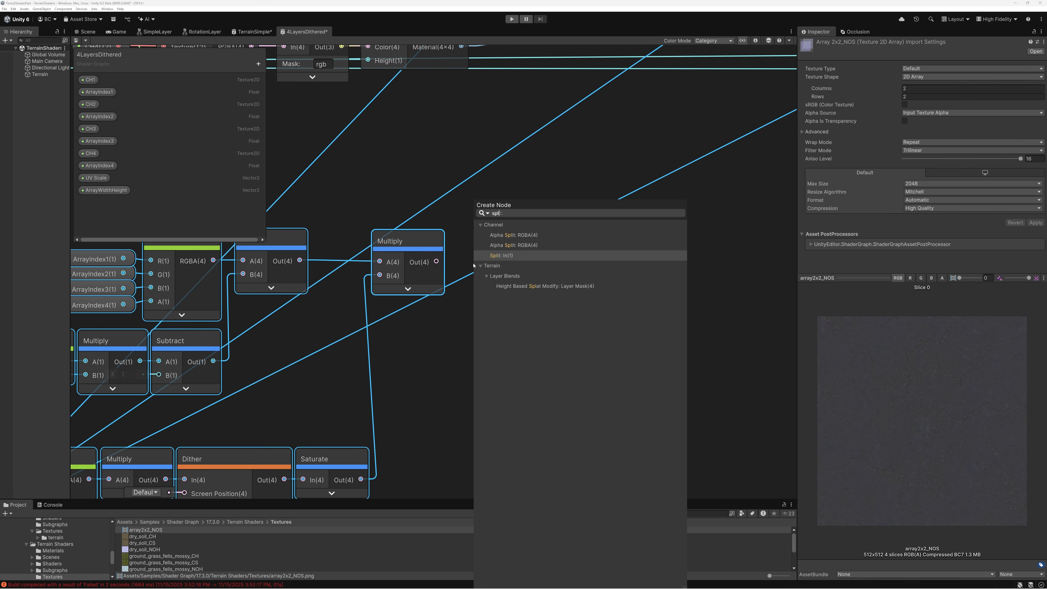
click(497, 256)
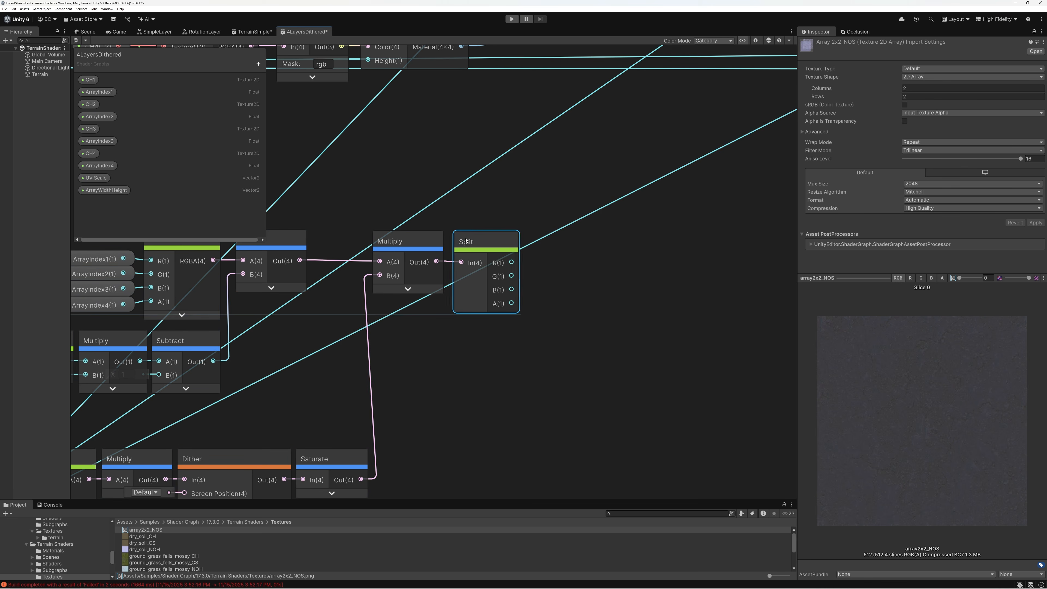
Add a Lerp node beside the new Split and connect Split's R to Lerp's A and G to Lerp's B
click(587, 287)
key(space)
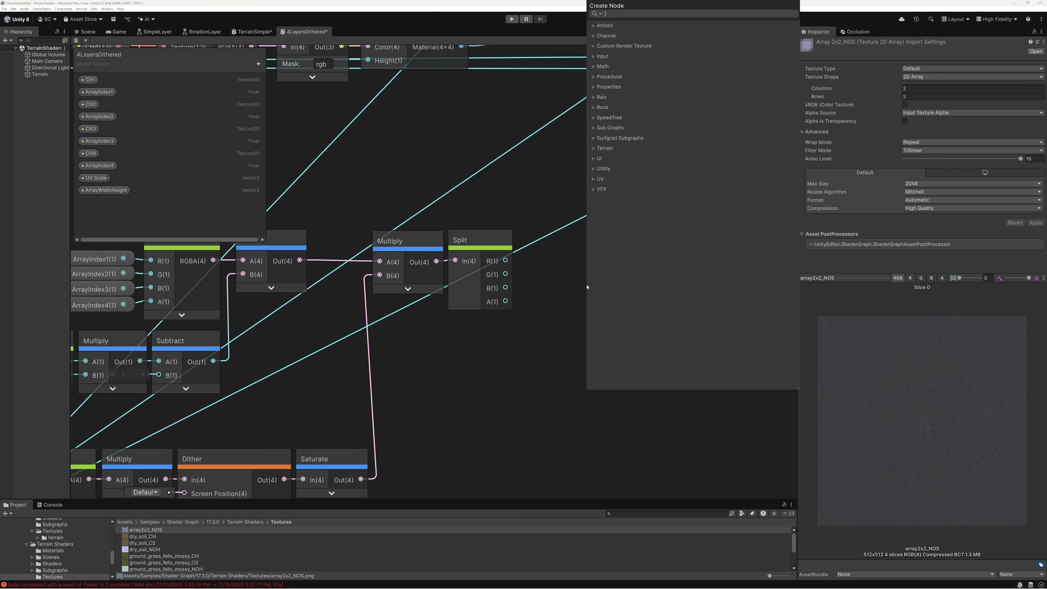
text(lerp)
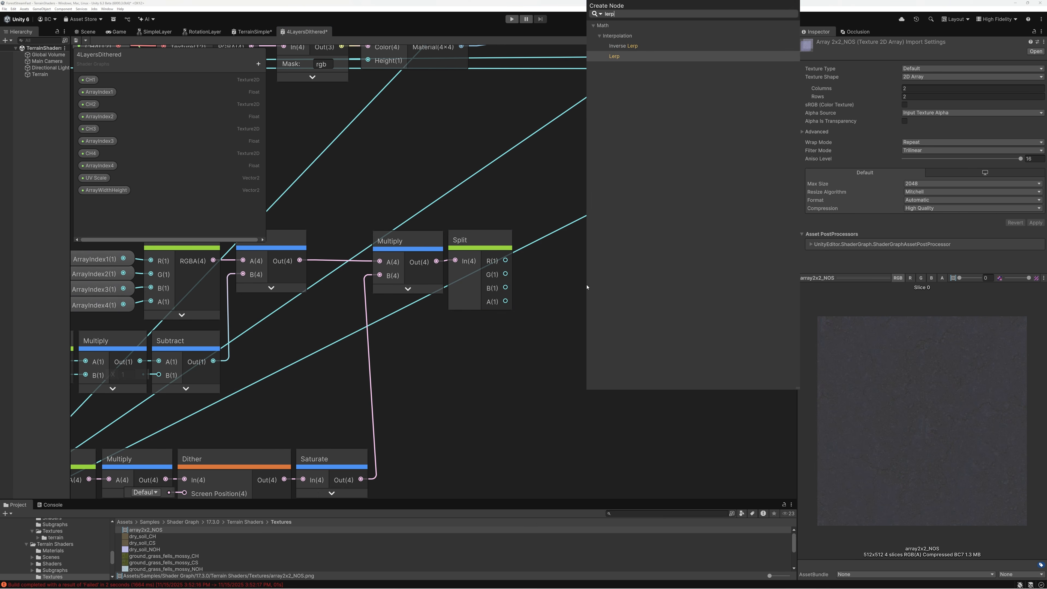
click(614, 56)
drag(505, 261, 595, 328)
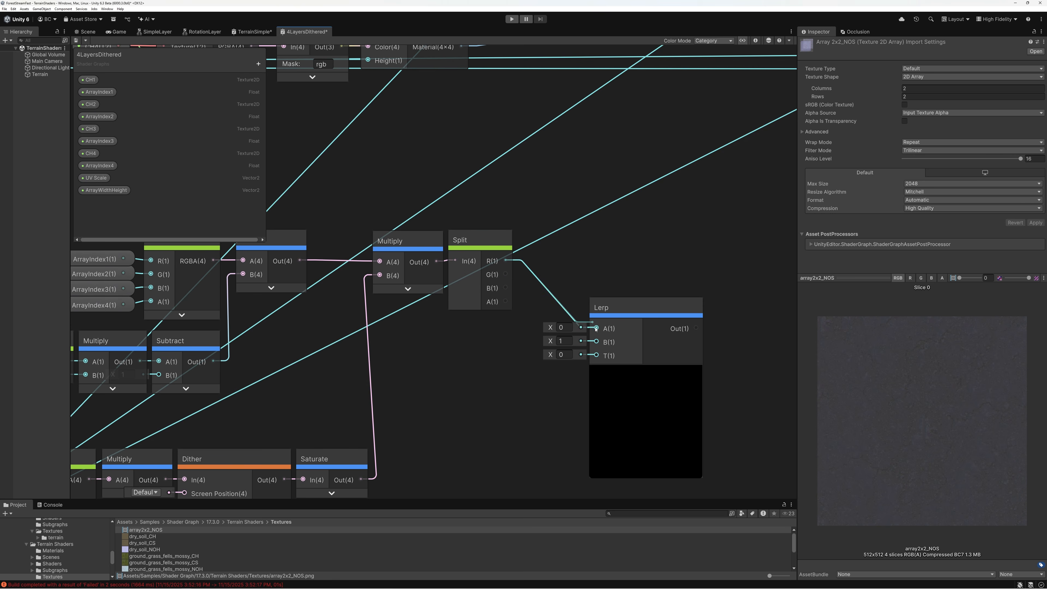
drag(505, 274, 567, 239)
middle_drag(633, 258, 442, 257)
Chain two more Lerp nodes through their A inputs, feeding Split's B and A channels into their respective B inputs
drag(460, 259, 521, 270)
text(lerp)
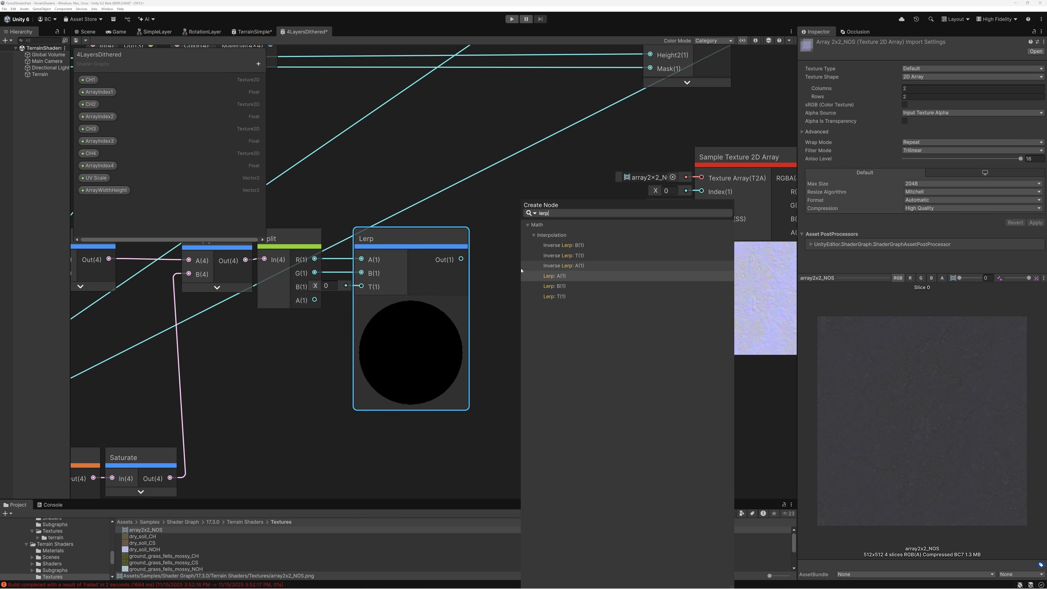
click(521, 271)
drag(498, 259, 532, 260)
text(lerp)
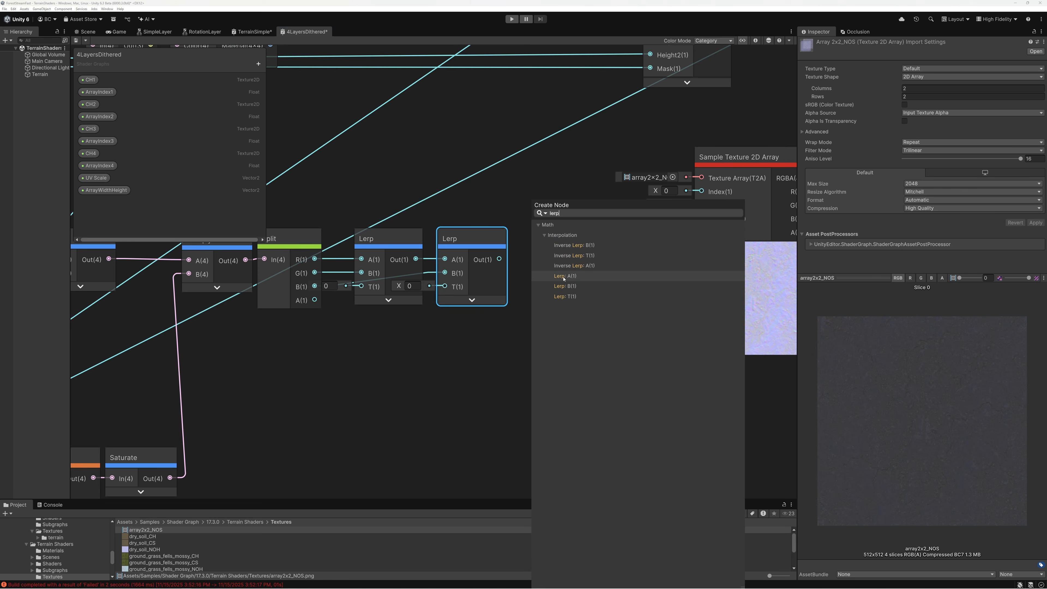
click(544, 275)
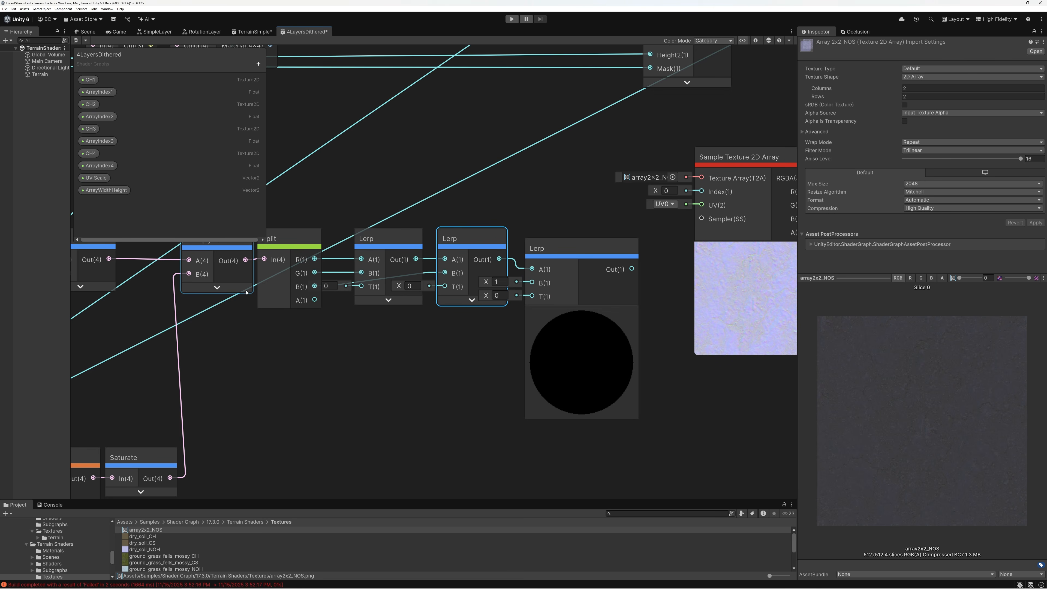
scroll(324, 330, down, 5)
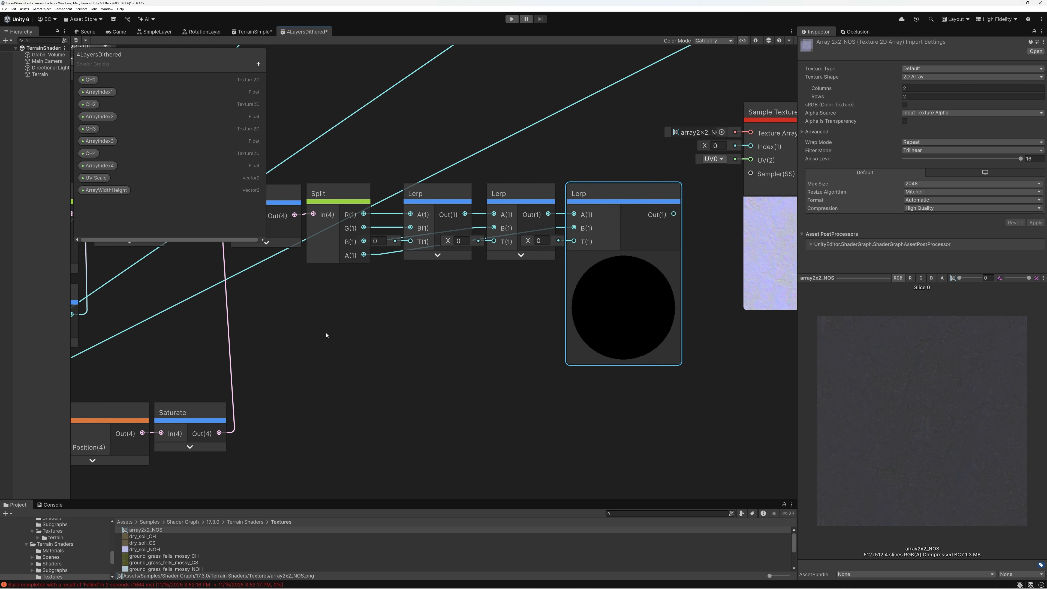
Split Saturate's output with a new Split node and connect its G, B and A to the T inputs of the three Lerps in order
drag(260, 384, 302, 384)
text(split)
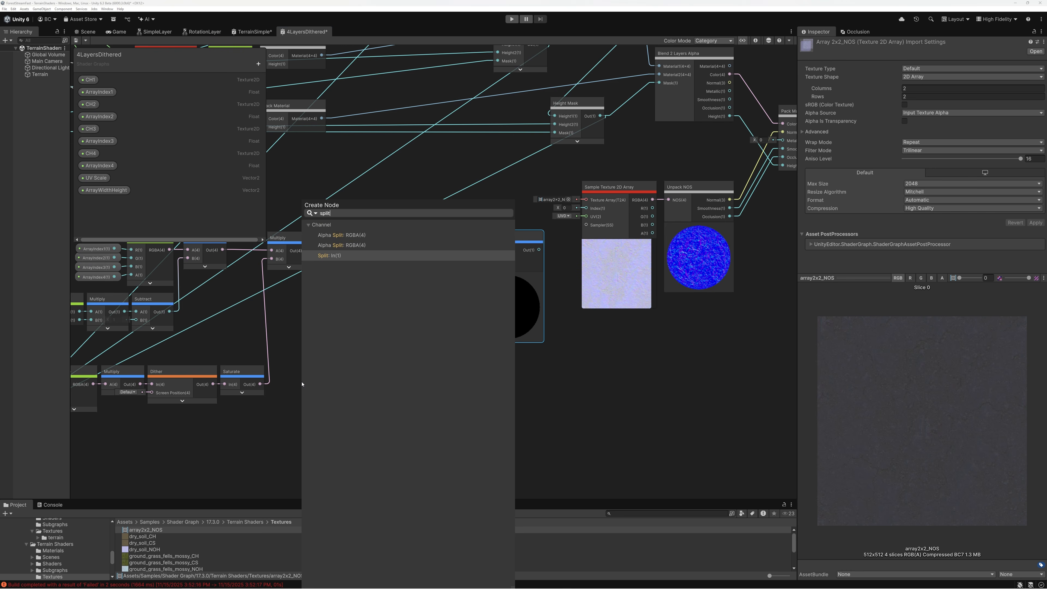
key(Return)
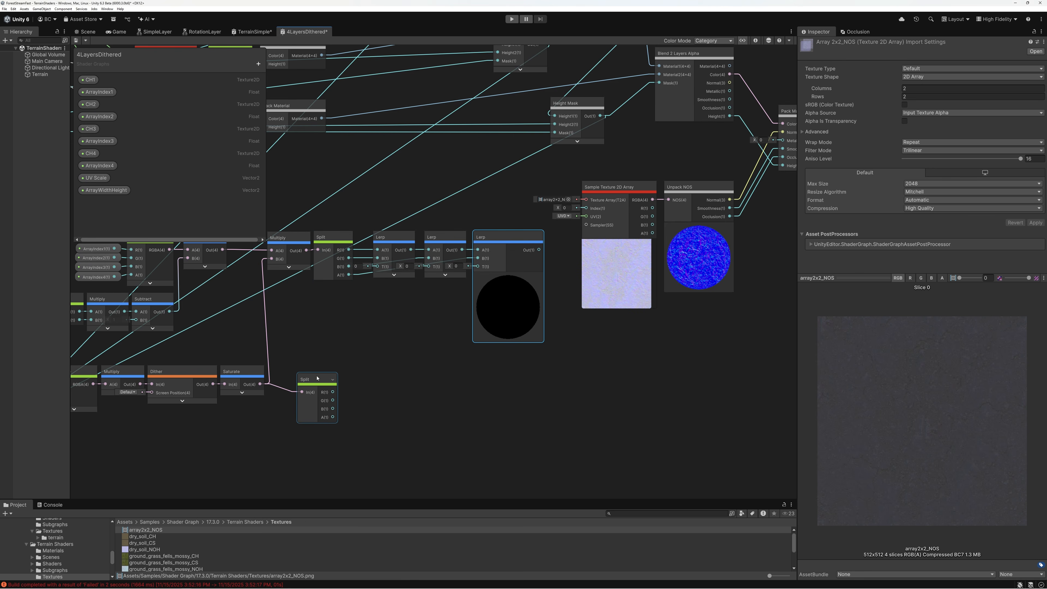
drag(290, 375, 377, 267)
drag(307, 401, 429, 267)
drag(309, 411, 478, 267)
scroll(502, 303, up, 6)
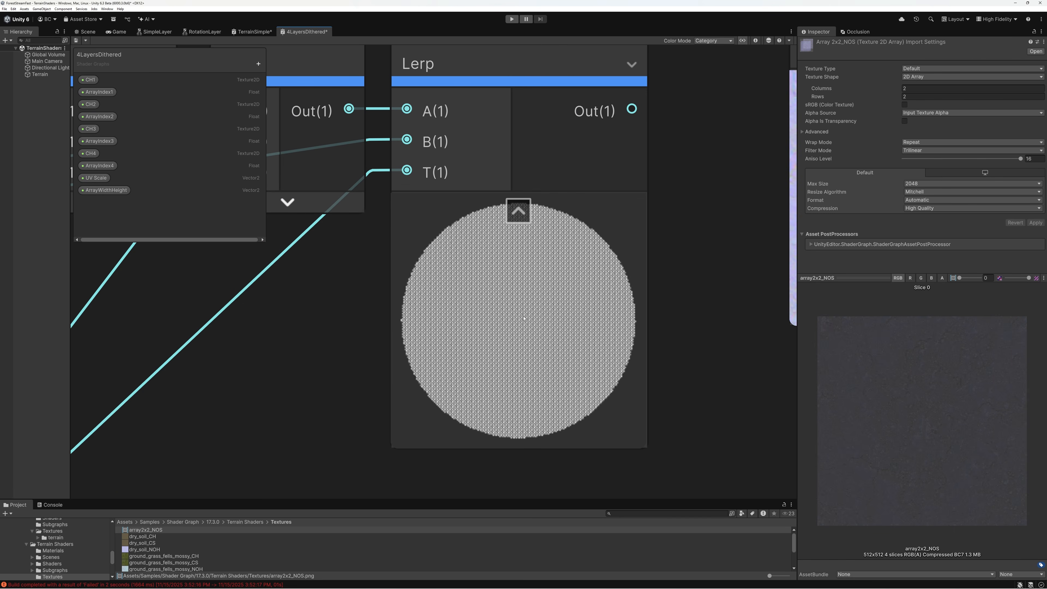
scroll(523, 318, down, 6)
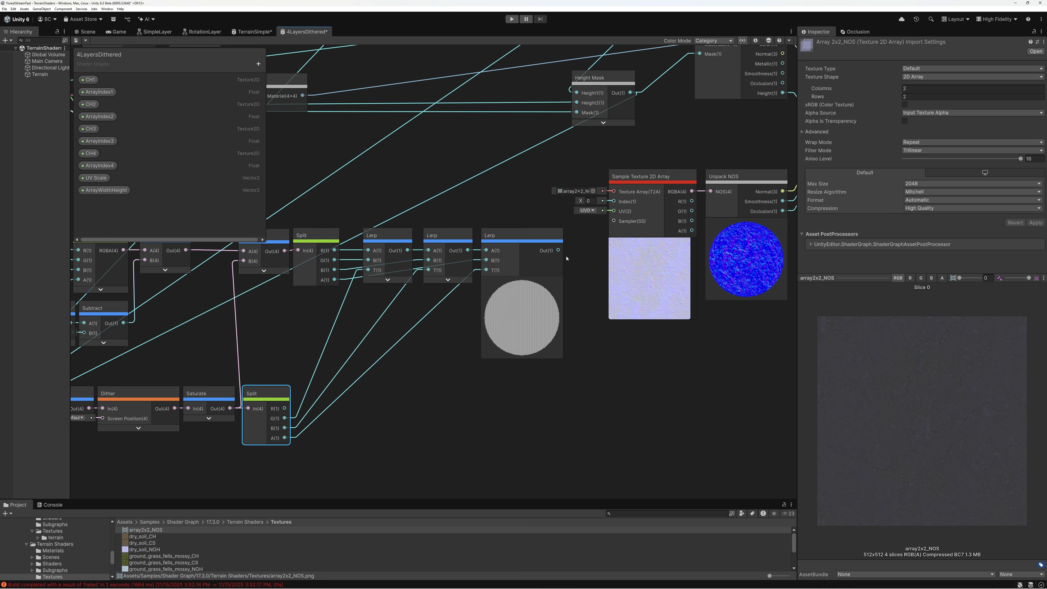
Collapse the last Lerp's preview and feed its output into input A of a new Multiply node
click(522, 282)
drag(526, 250, 563, 288)
text(mul)
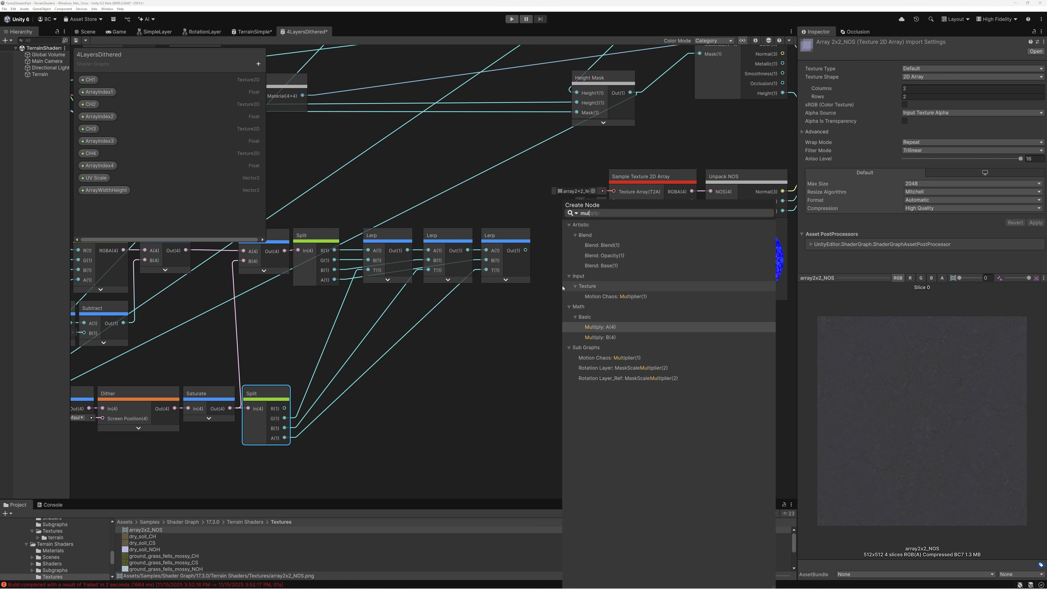
double_click(598, 327)
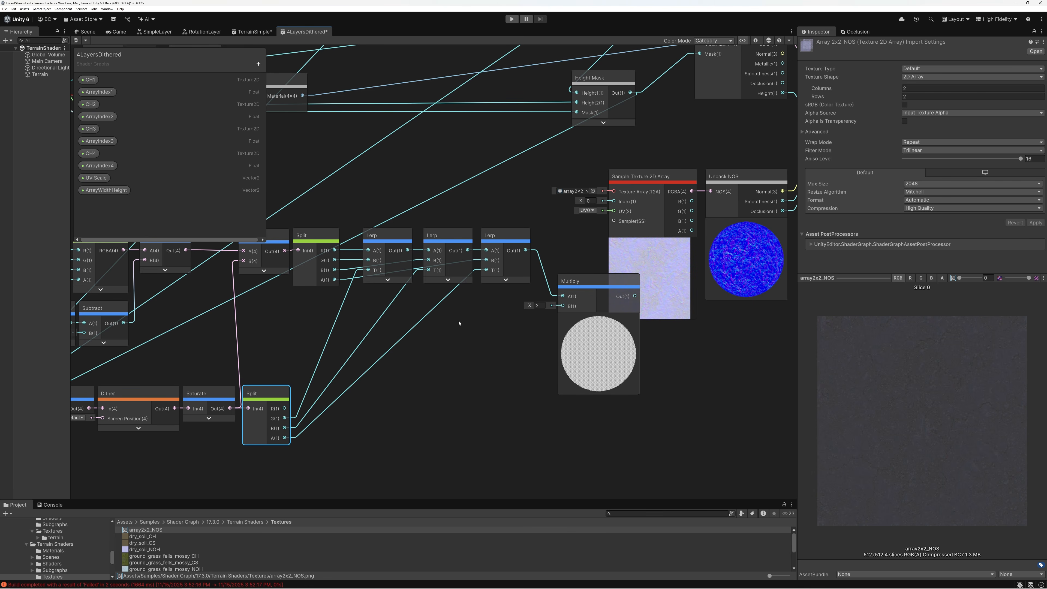
Connect Subtract's output to the final Multiply's B, collapse its preview, and place the node just below the last Lerp
middle_drag(212, 315, 455, 303)
scroll(189, 307, up, 3)
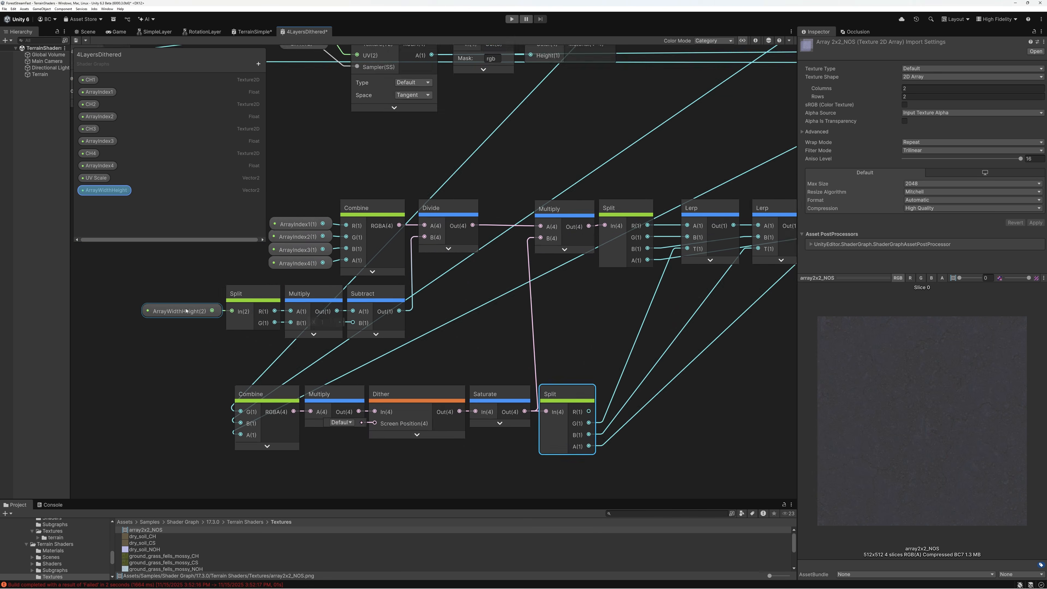
scroll(476, 314, down, 3)
middle_drag(503, 320, 220, 328)
drag(196, 321, 634, 305)
middle_drag(659, 259, 496, 307)
Connect the final Multiply's output to the Index input of the Sample Texture 2D Array node
scroll(503, 269, down, 1)
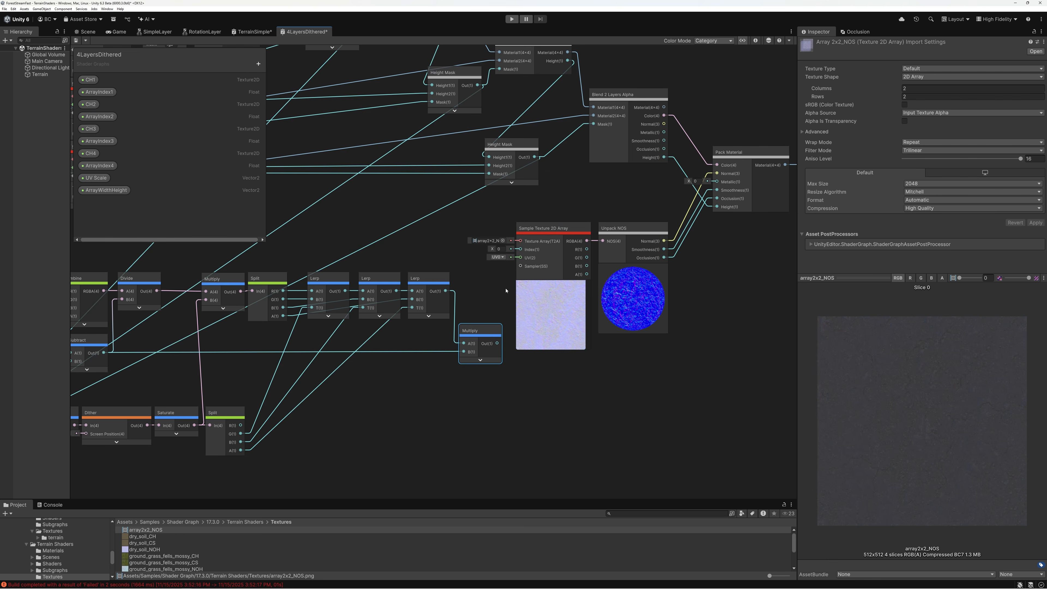
scroll(507, 290, up, 8)
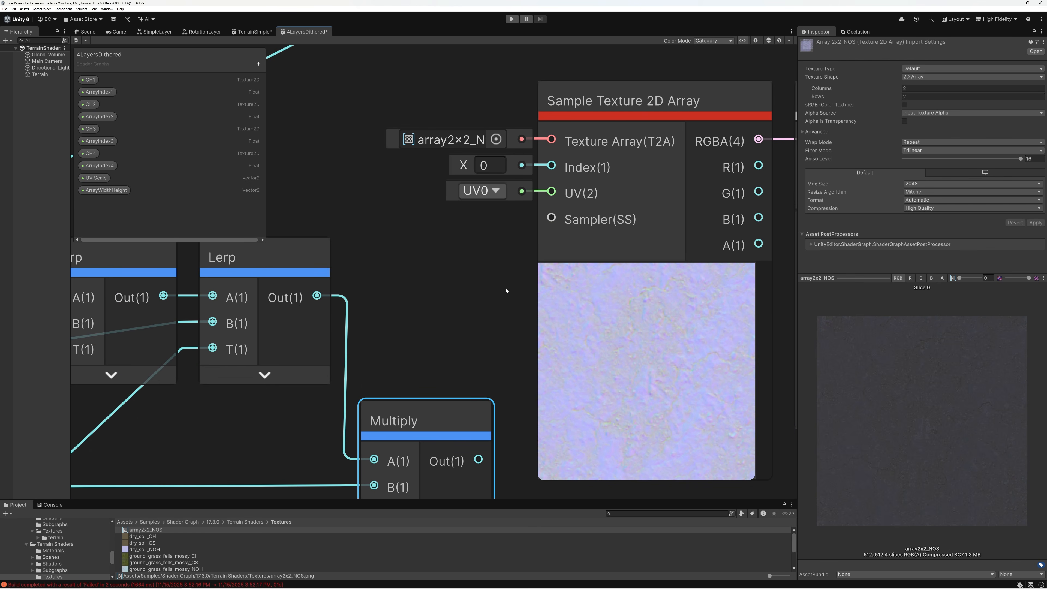
drag(479, 460, 550, 168)
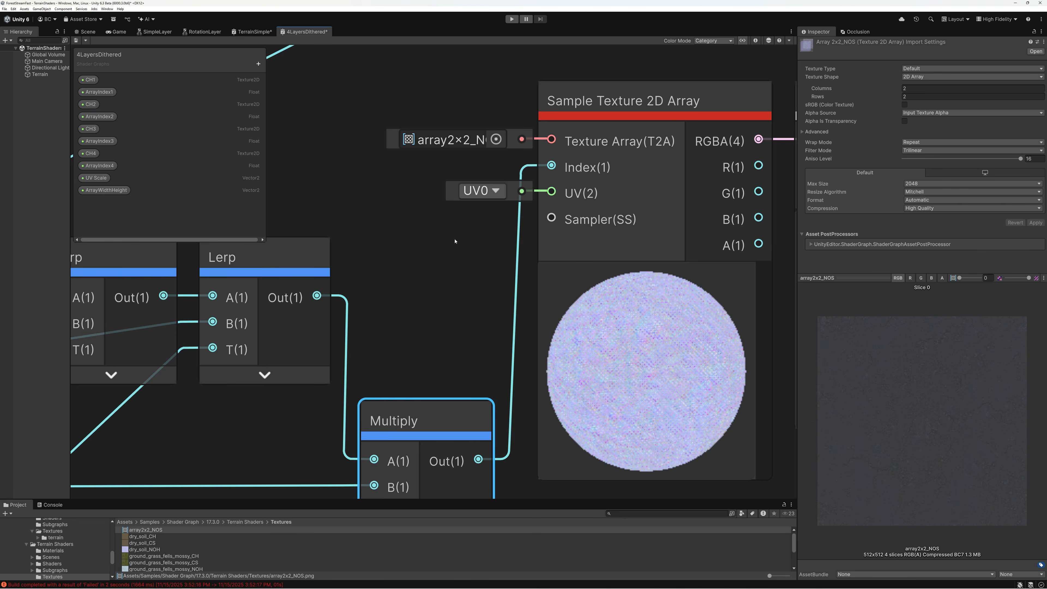
Hide the Blackboard so the whole node network can be viewed
scroll(455, 241, down, 5)
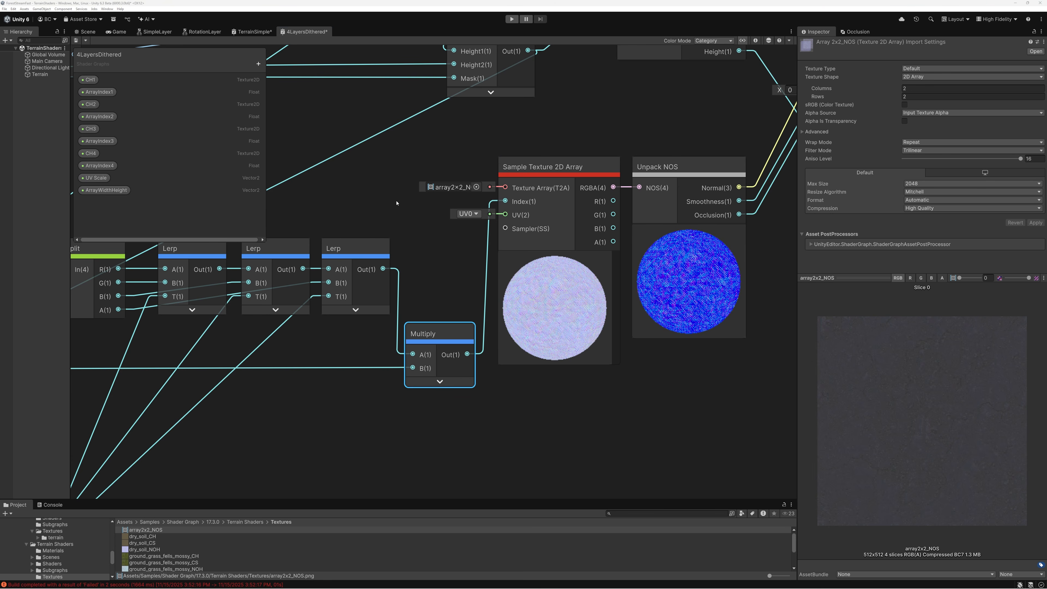
scroll(634, 307, down, 6)
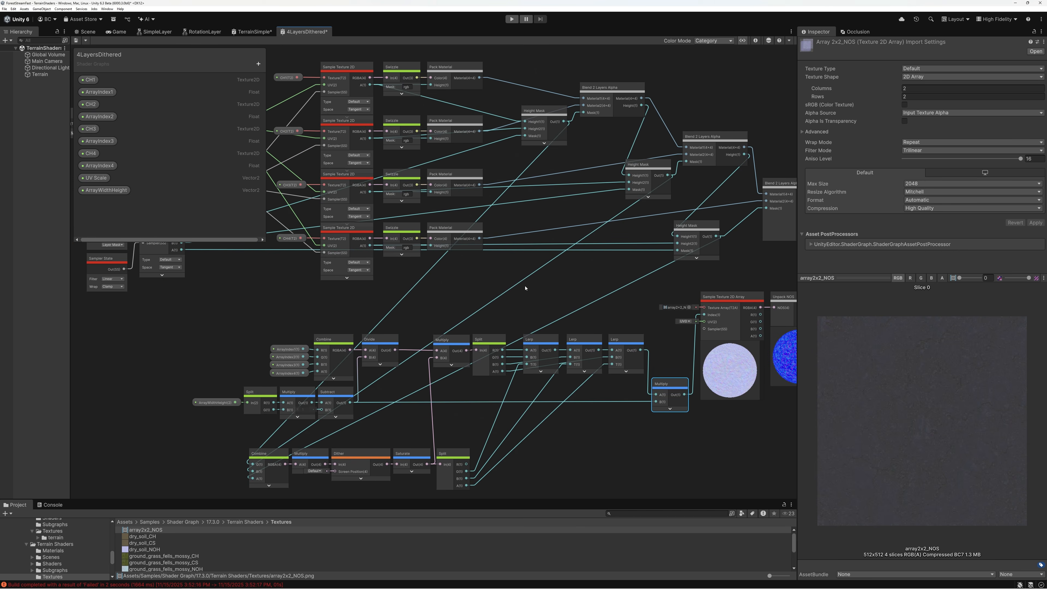
click(743, 41)
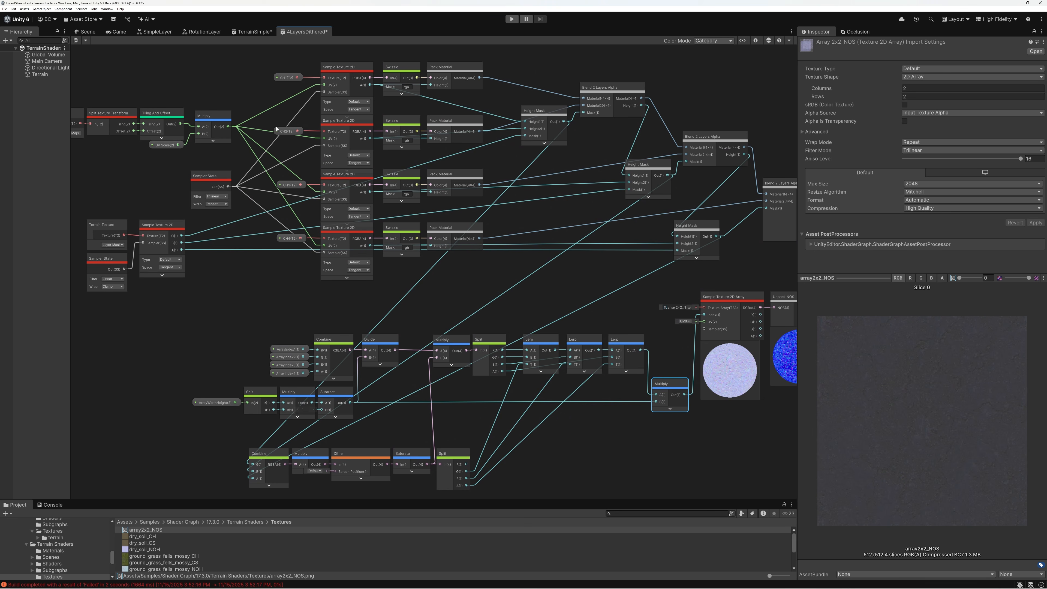
Connect the UV Multiply's output to the Sample Texture 2D Array's UV input and collapse the previews of that node and Unpack NOS
drag(228, 126, 704, 325)
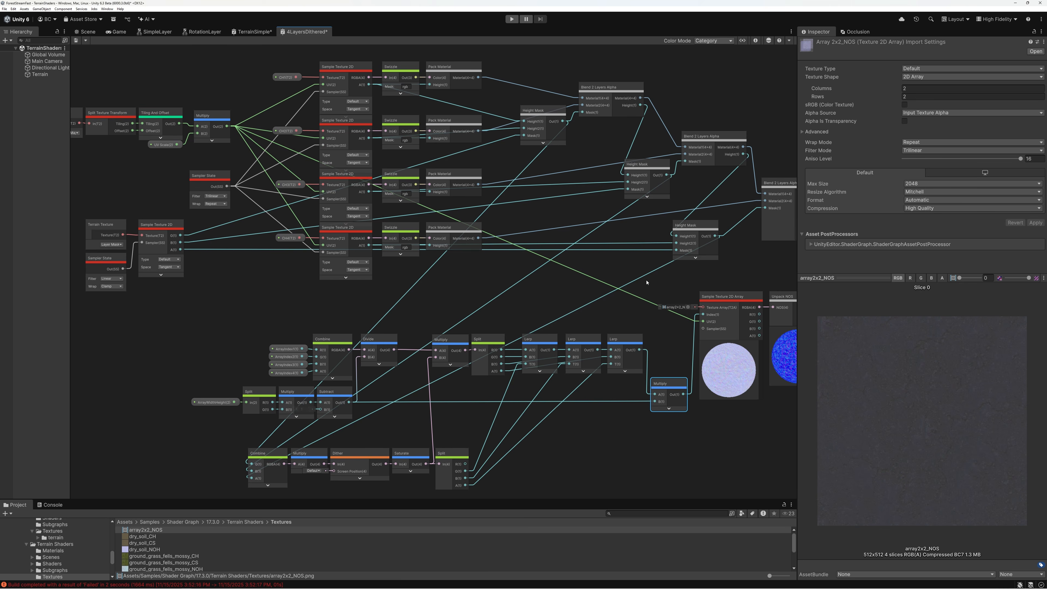
scroll(589, 309, up, 5)
click(595, 254)
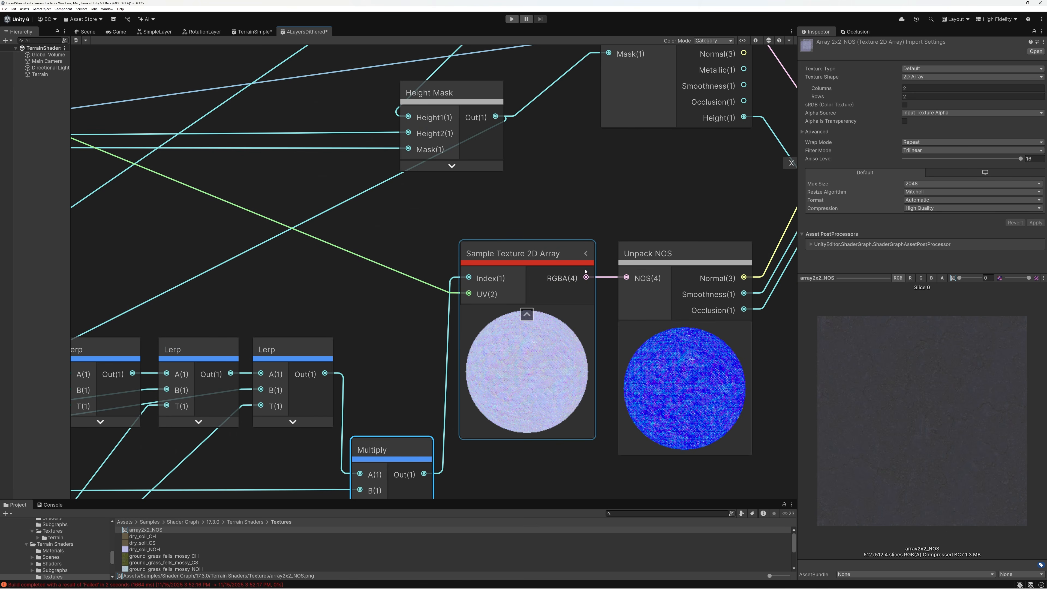
click(527, 315)
click(682, 329)
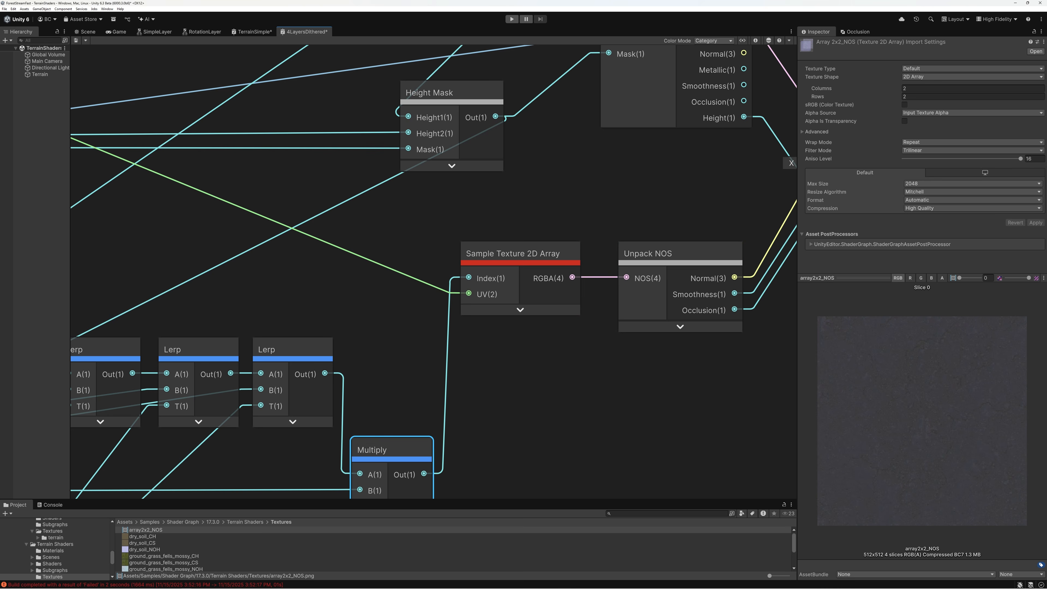
Show all ports of the Sample Texture 2D Array and connect the layer textures' Sampler State to its Sampler input
click(574, 254)
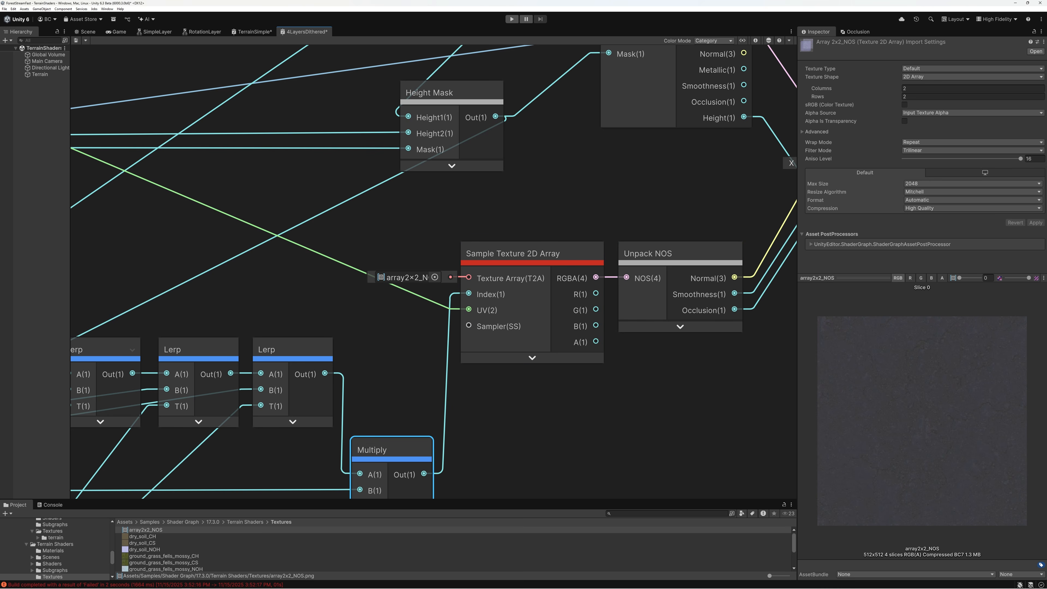
middle_drag(474, 329, 647, 348)
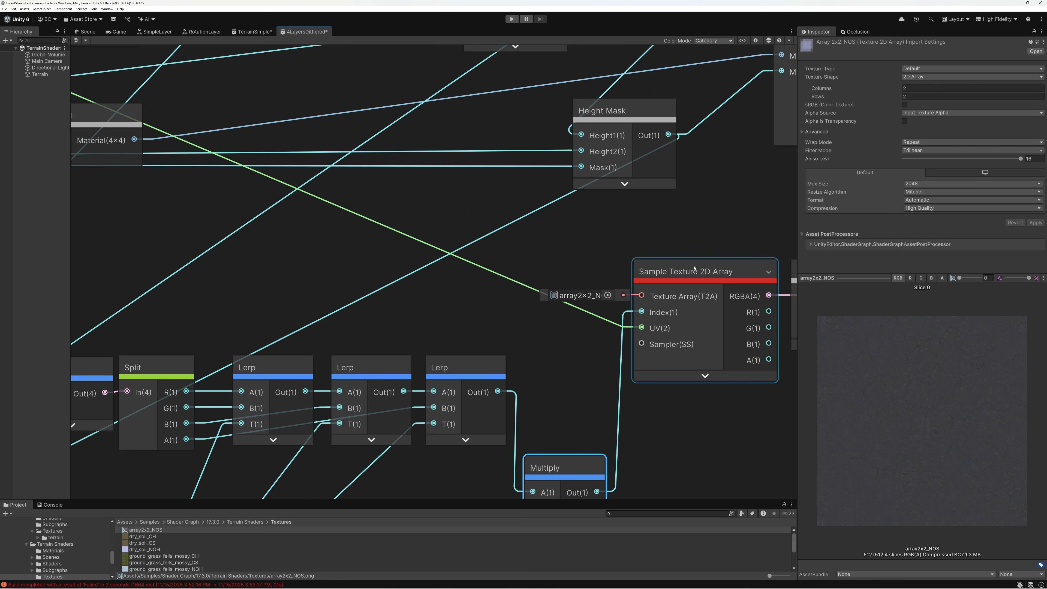
scroll(693, 277, down, 6)
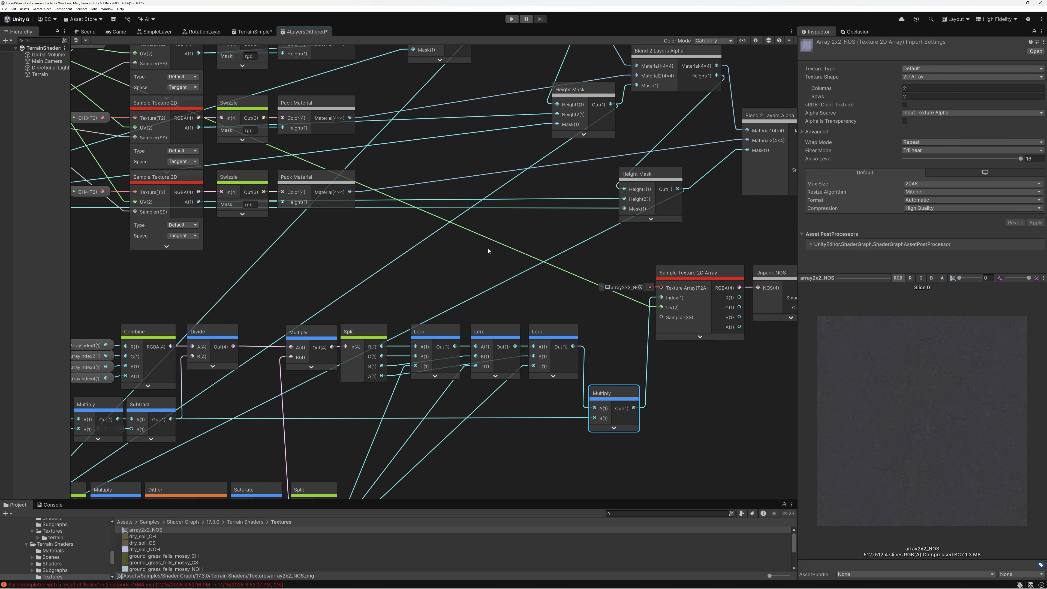
drag(218, 167, 899, 405)
drag(951, 443, 700, 358)
scroll(557, 309, down, 3)
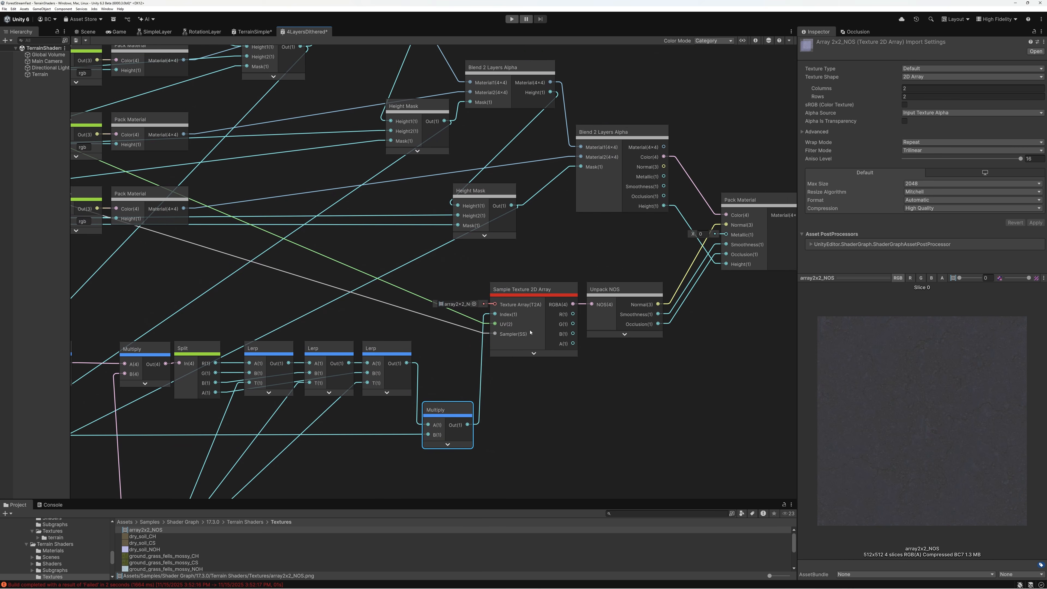
Hide the unused ports of the Sample Texture 2D Array and Distance Fade nodes
scroll(557, 308, down, 3)
click(556, 305)
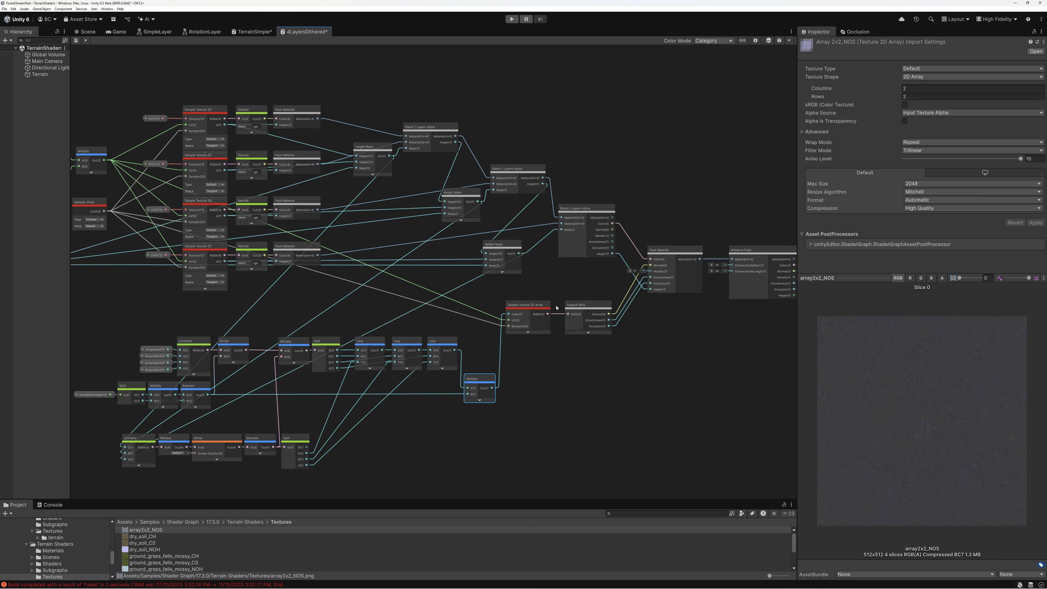
middle_drag(584, 285, 511, 289)
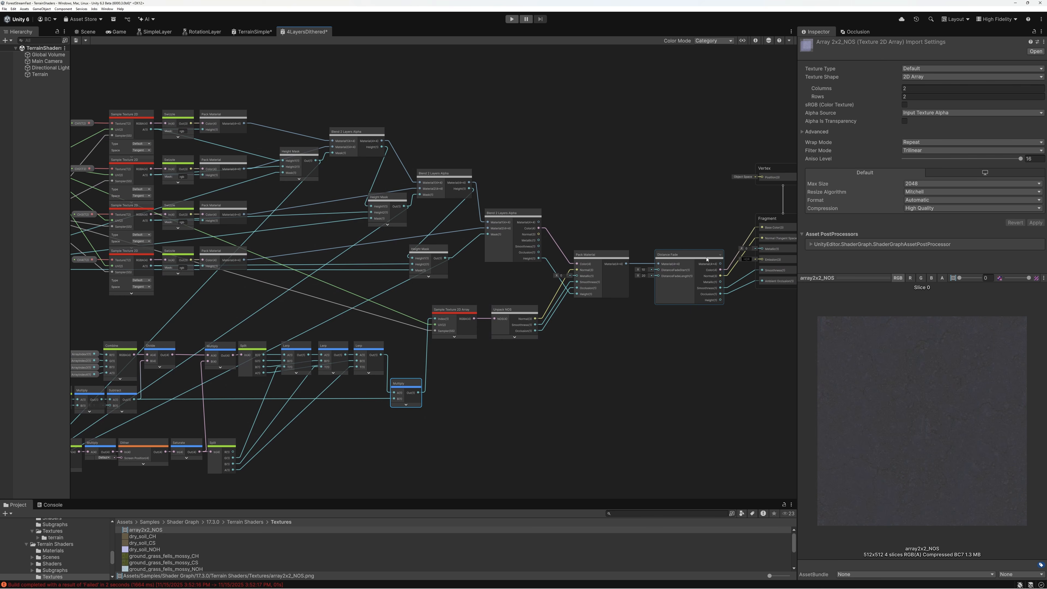
click(720, 254)
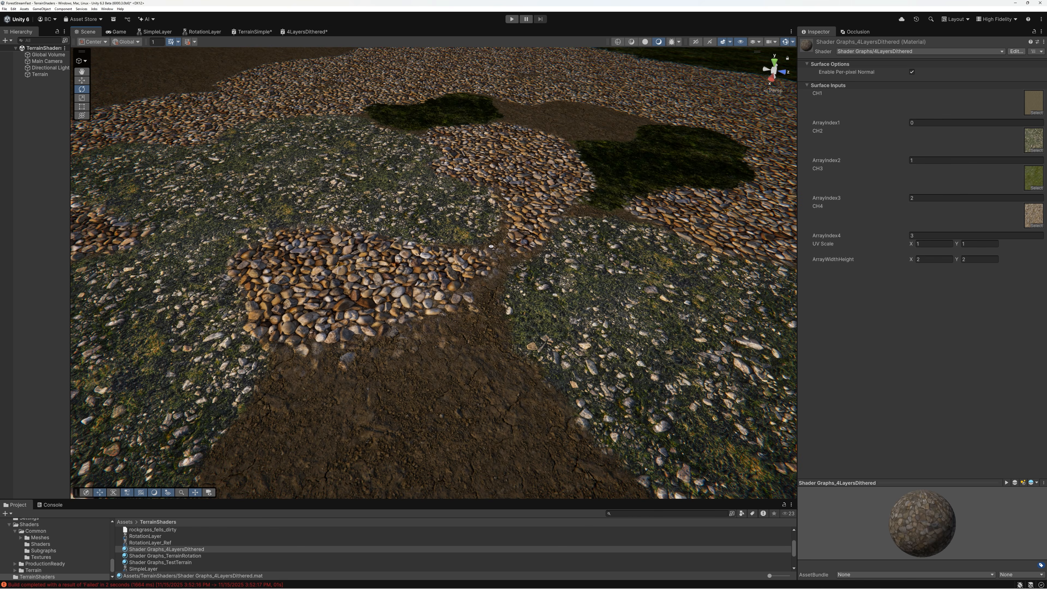
right_drag(413, 248, 601, 252)
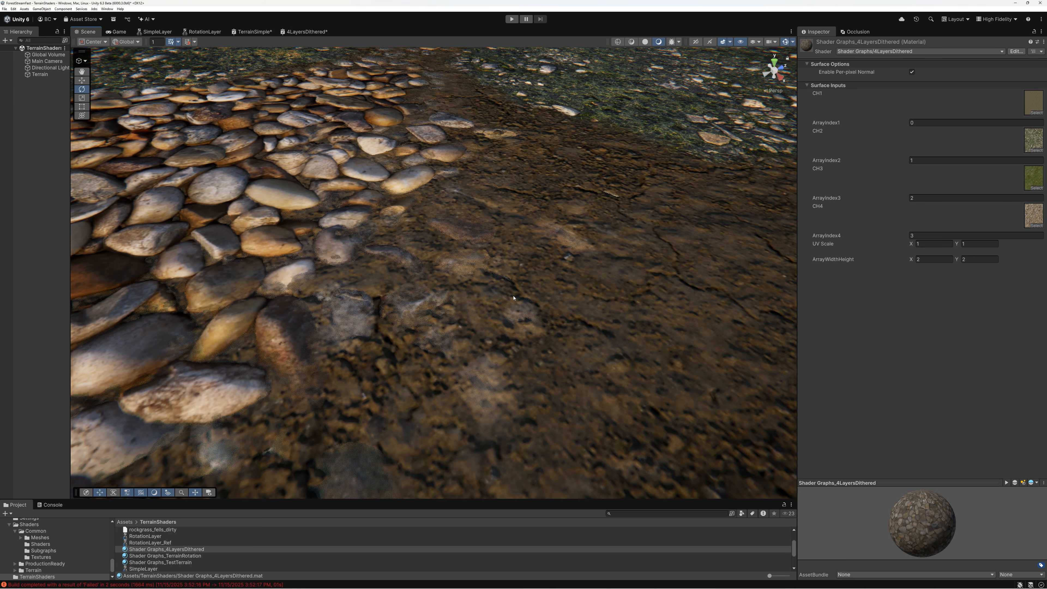
View the terrain's layer transitions in the scene from farther away and open the Rendering Debugger beside them
key(s)
right_drag(525, 279, 547, 264)
key(d)
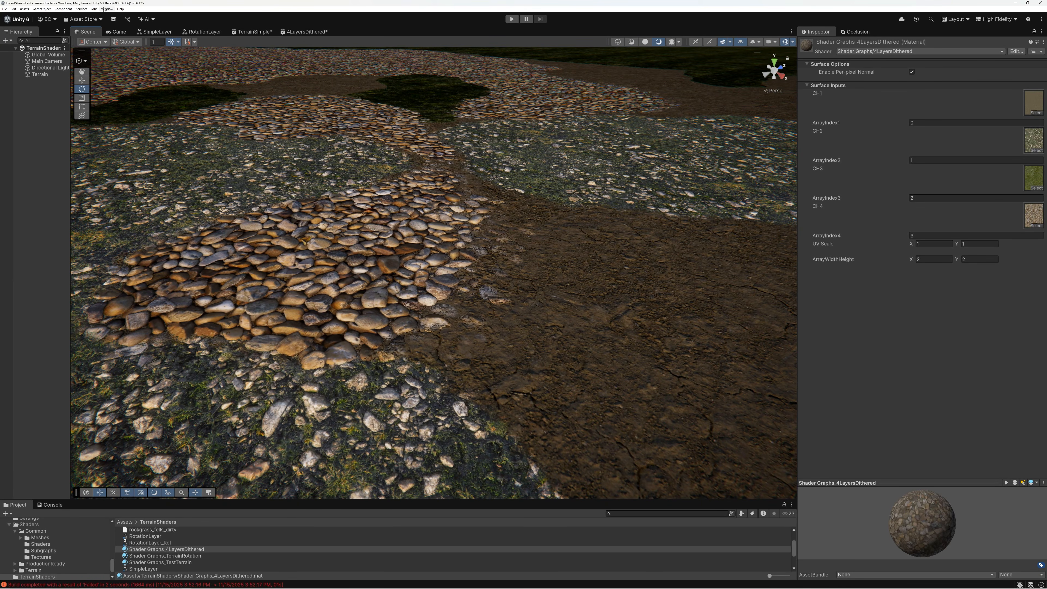
click(107, 9)
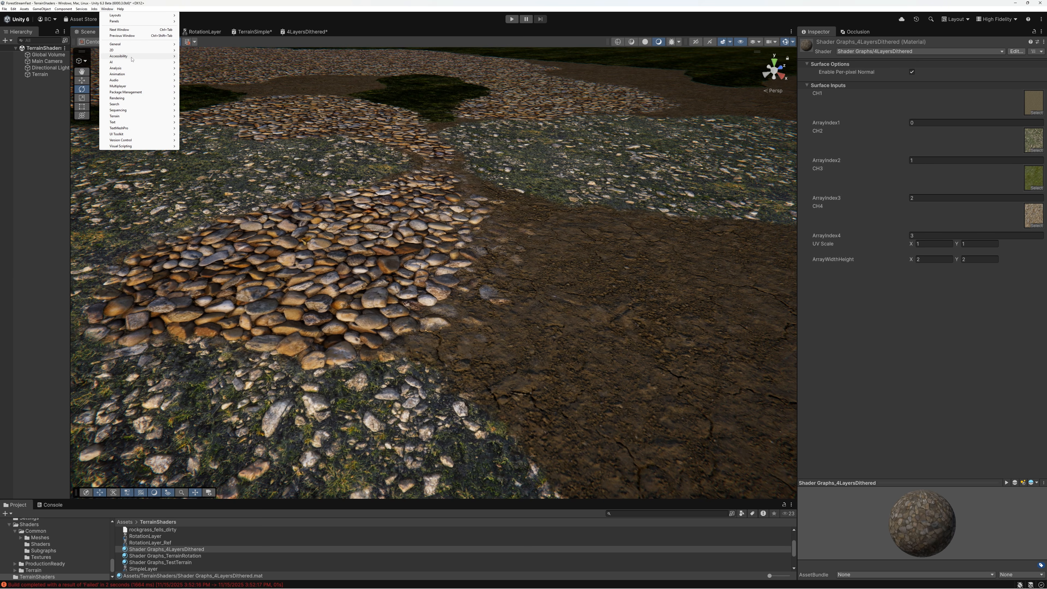
mouse_move(156, 68)
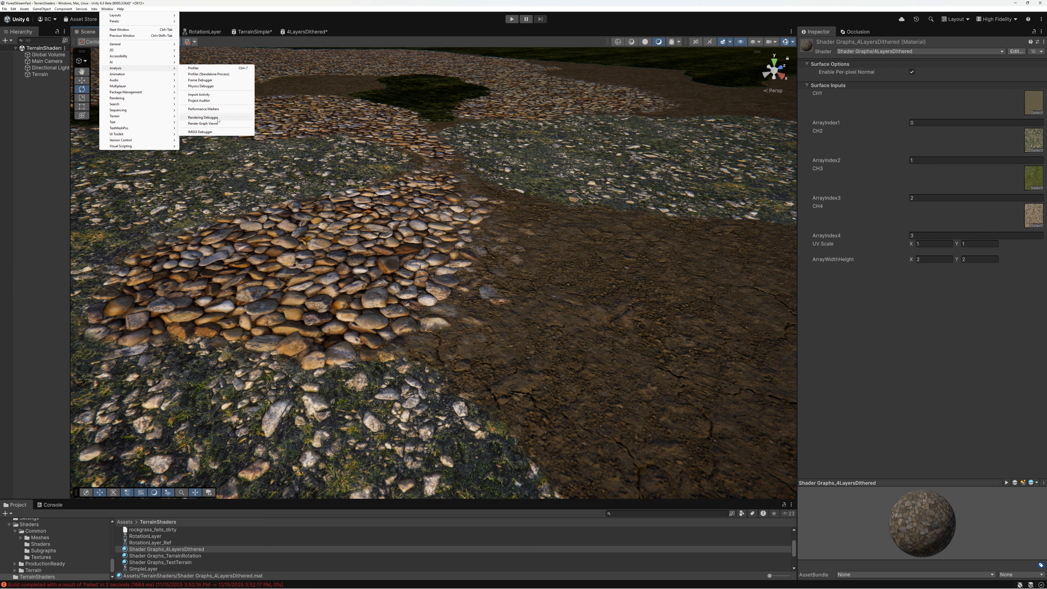
click(203, 117)
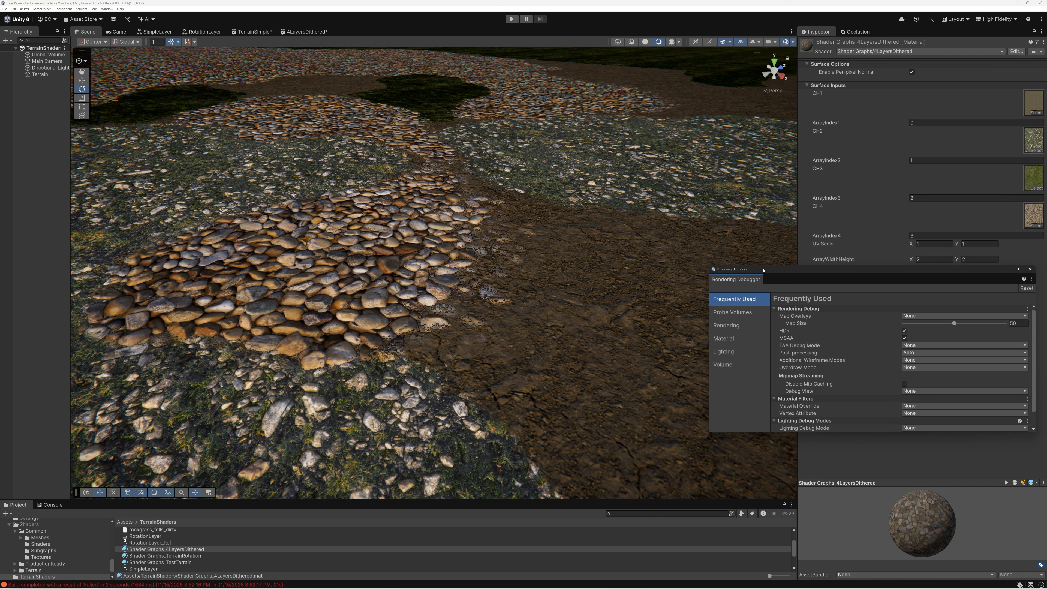
drag(762, 270, 556, 257)
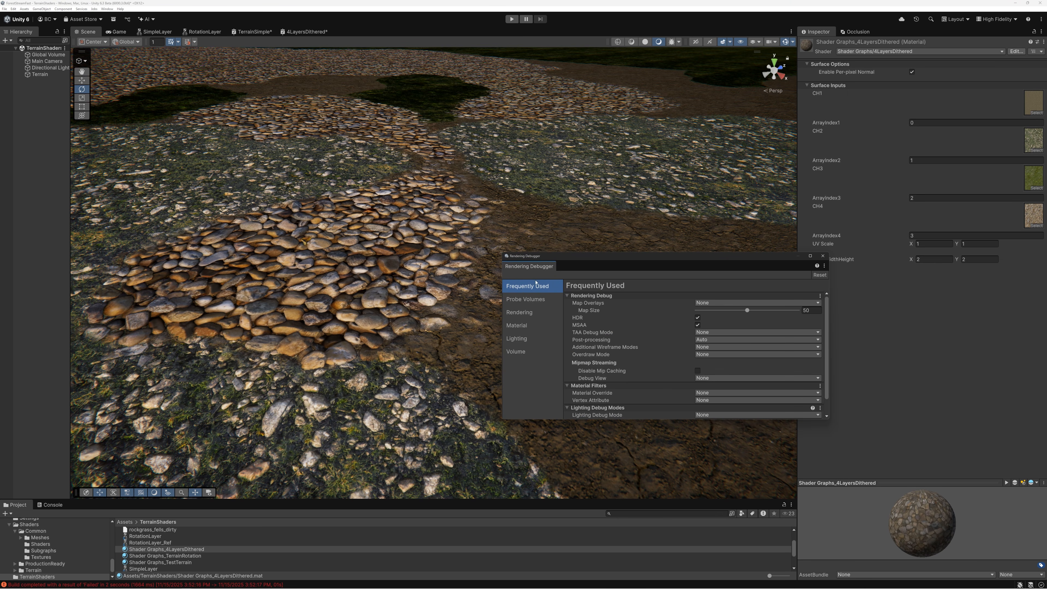
Set the debugger's Material Override to Albedo and examine the blend between pebbles and soil up close
click(518, 325)
click(705, 303)
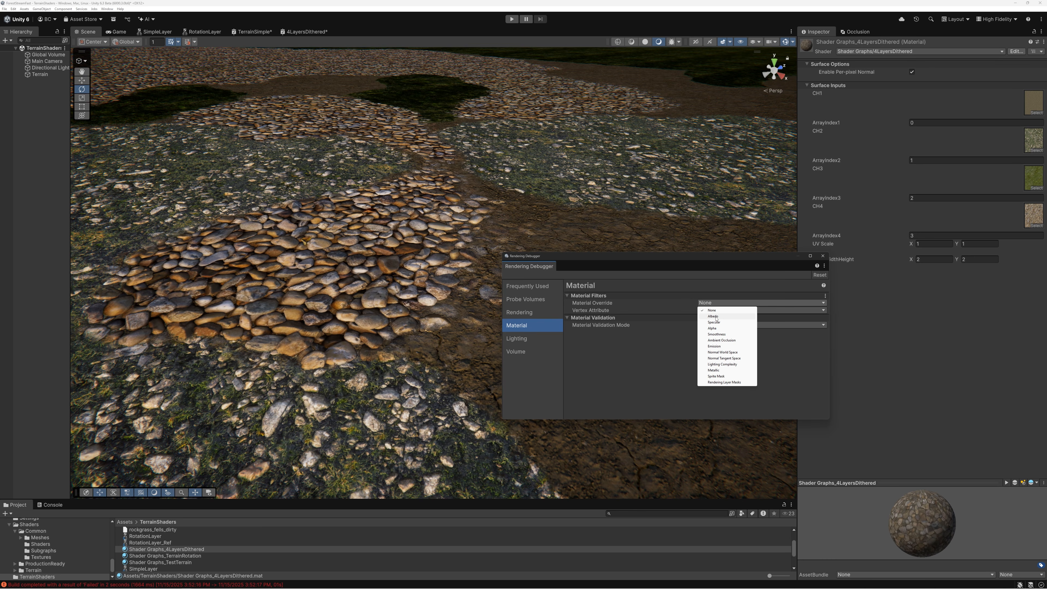
click(714, 317)
drag(653, 260, 764, 197)
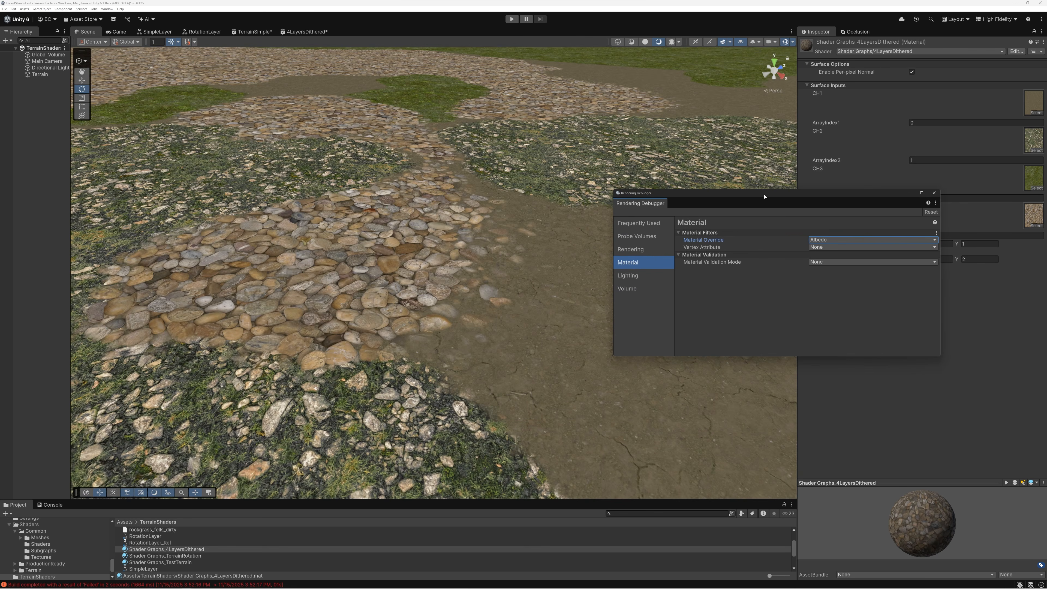
key(w)
right_drag(488, 312, 416, 272)
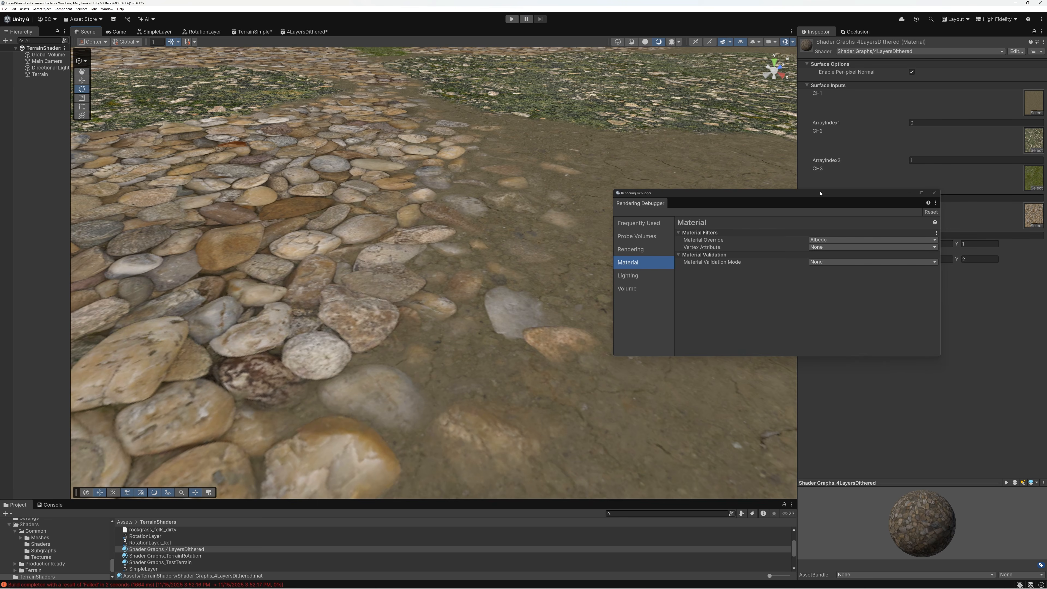
Set the Material Override to Smoothness to examine the dithered layer edges, and reset it to None to compare the lit terrain
drag(820, 193, 872, 146)
click(874, 193)
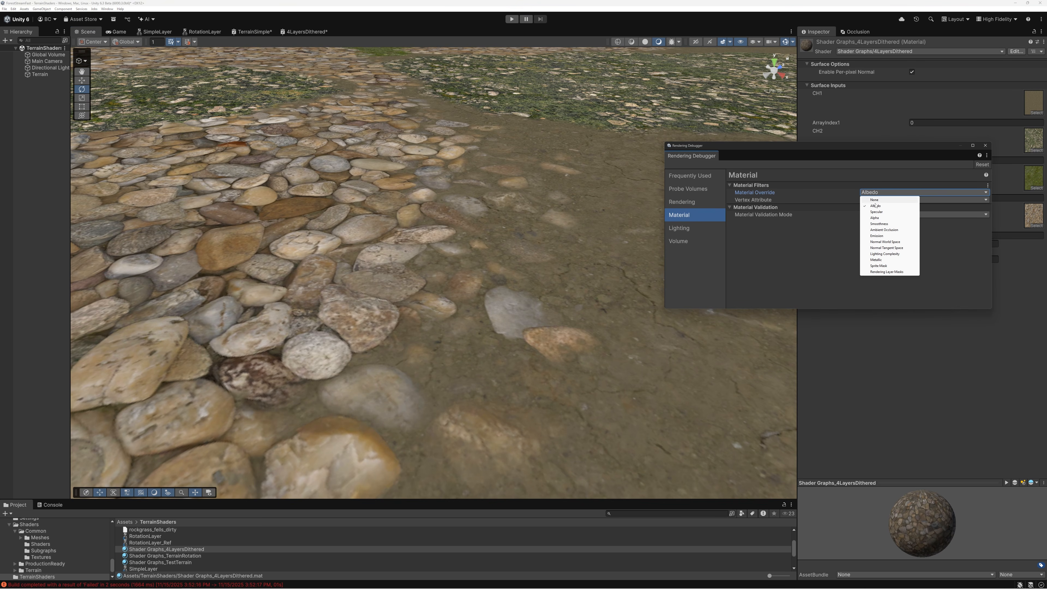
click(879, 223)
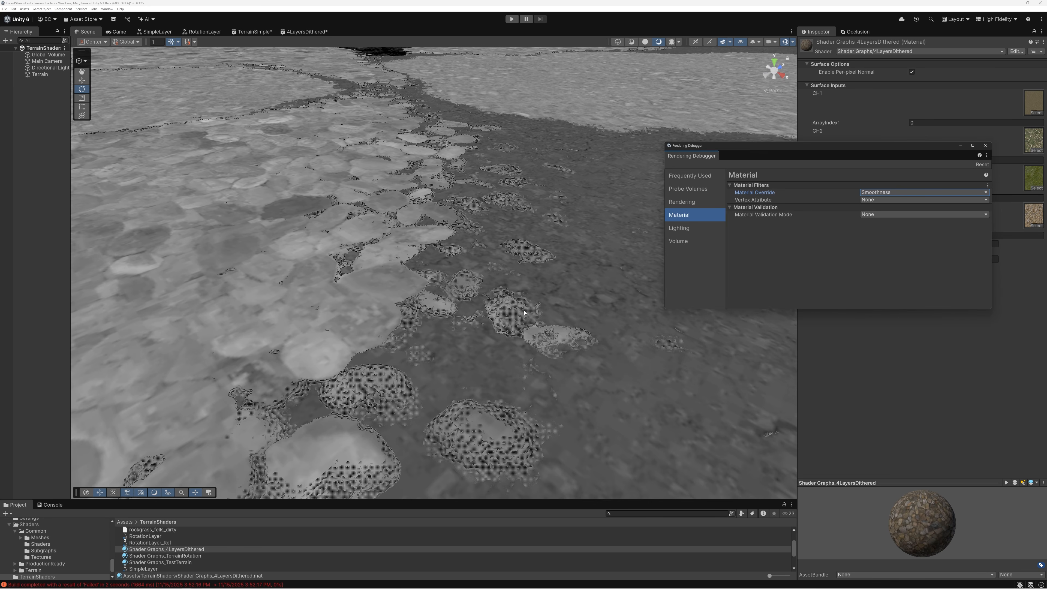
click(869, 192)
click(874, 200)
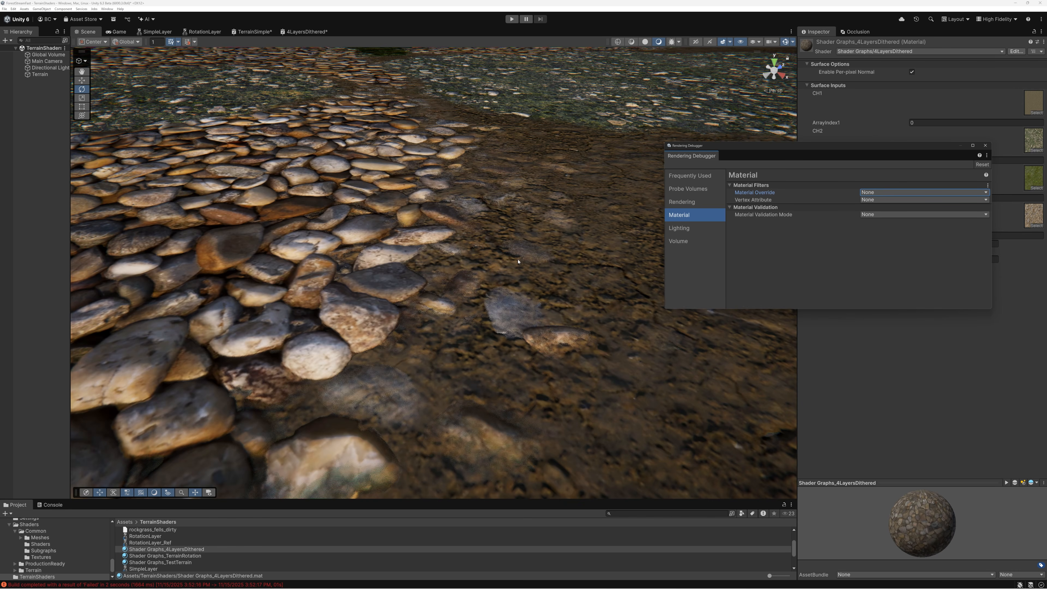
right_drag(525, 319, 524, 314)
key(s)
Examine the terrain's normals with the Material Override set to Normal World Space and to Normal Tangent Space
click(876, 192)
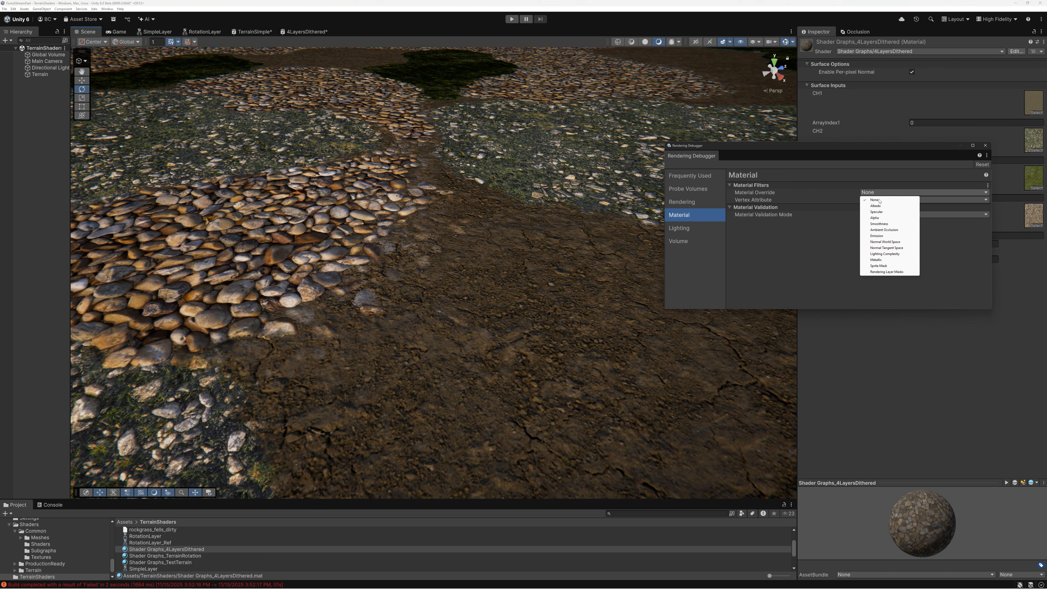
click(885, 242)
right_drag(542, 314, 537, 313)
key(w)
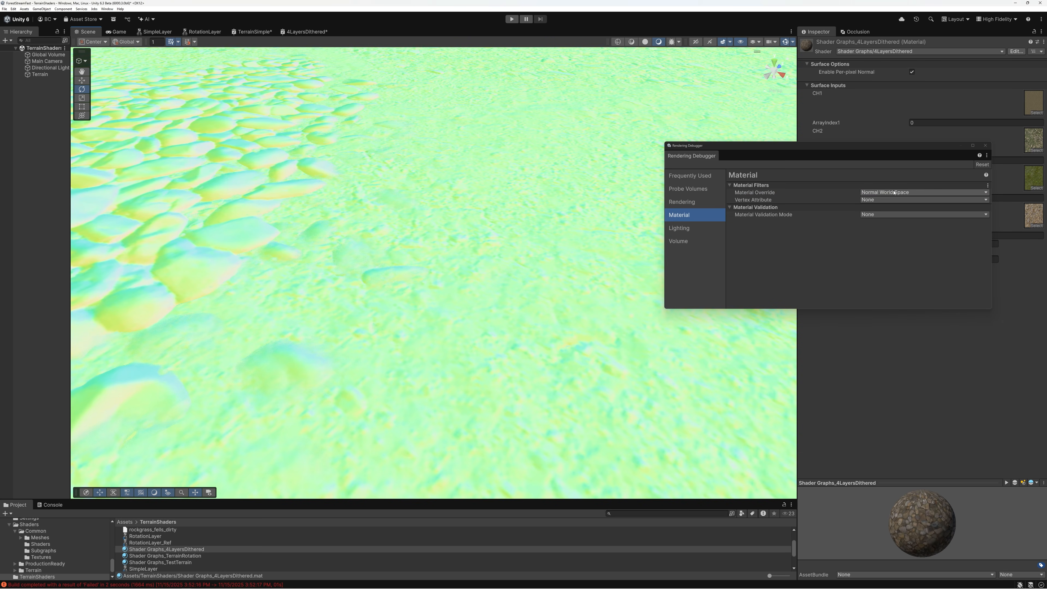
click(894, 192)
click(890, 248)
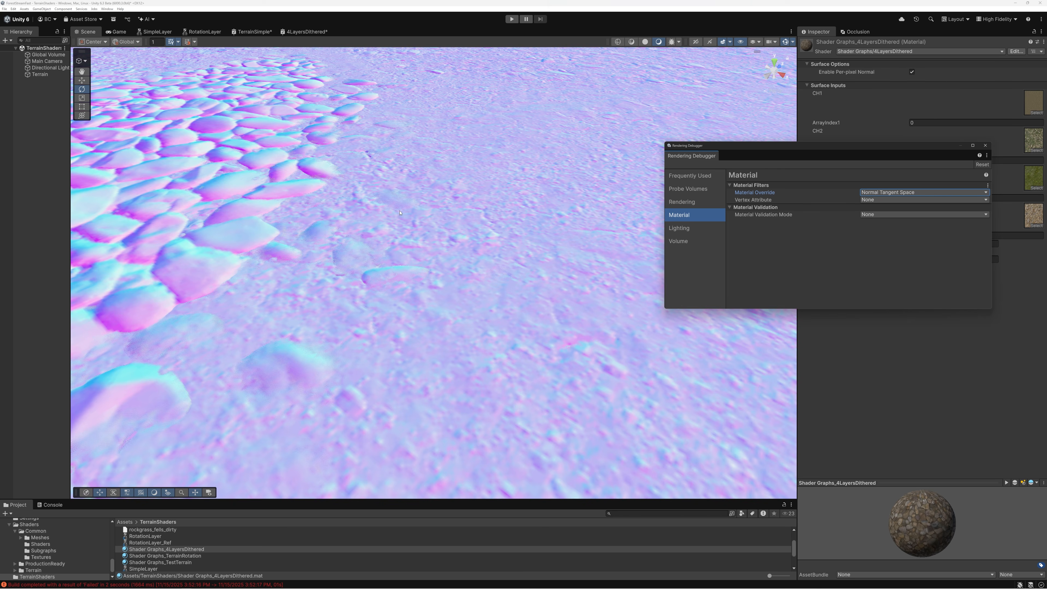
right_drag(475, 246, 397, 233)
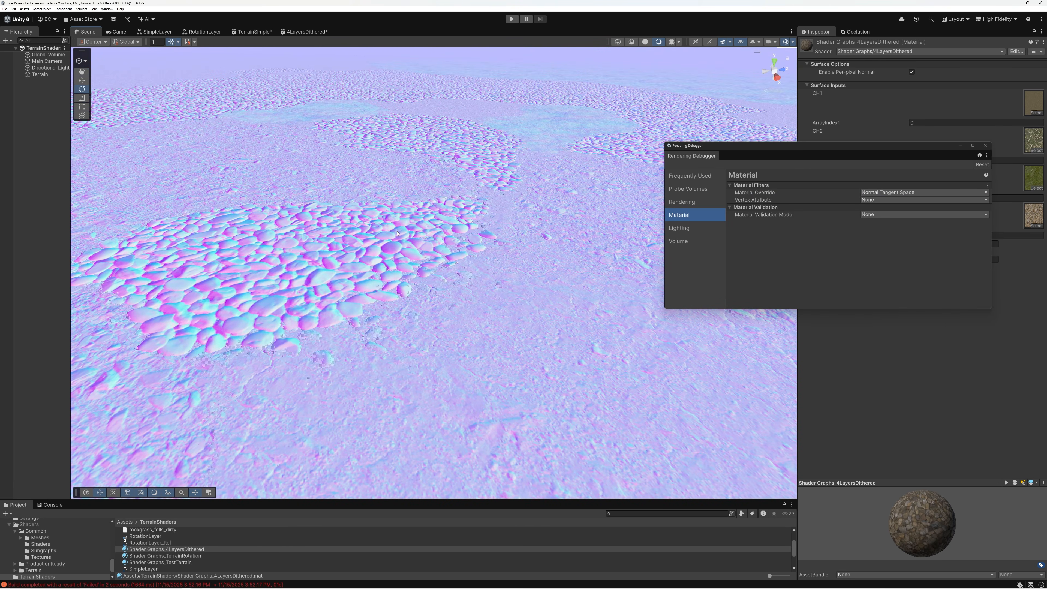
Reset the Material Override to None and examine the fully lit terrain from several angles
click(877, 193)
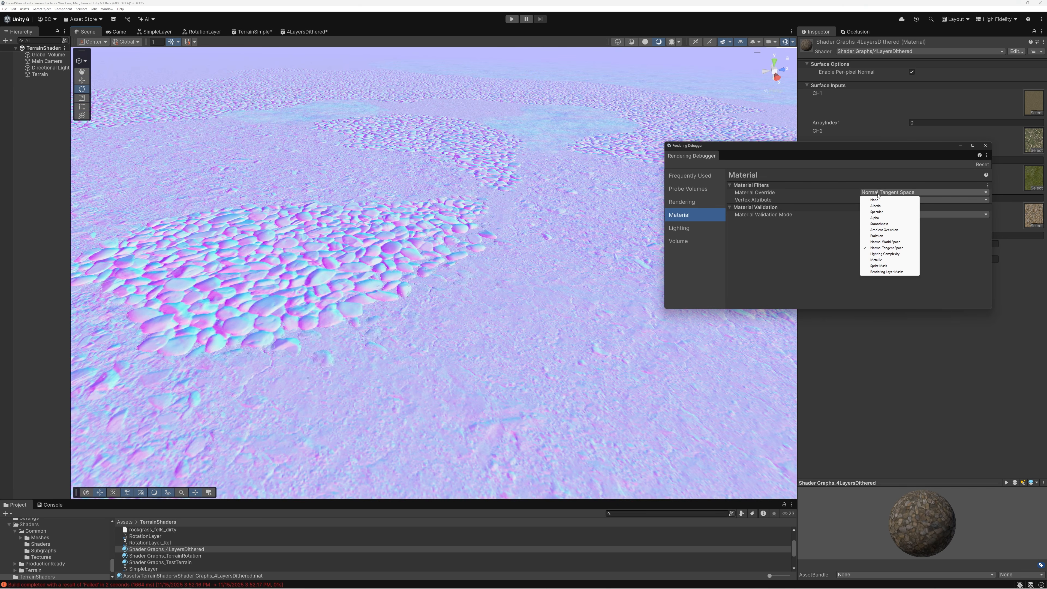
click(874, 199)
right_drag(474, 303, 554, 297)
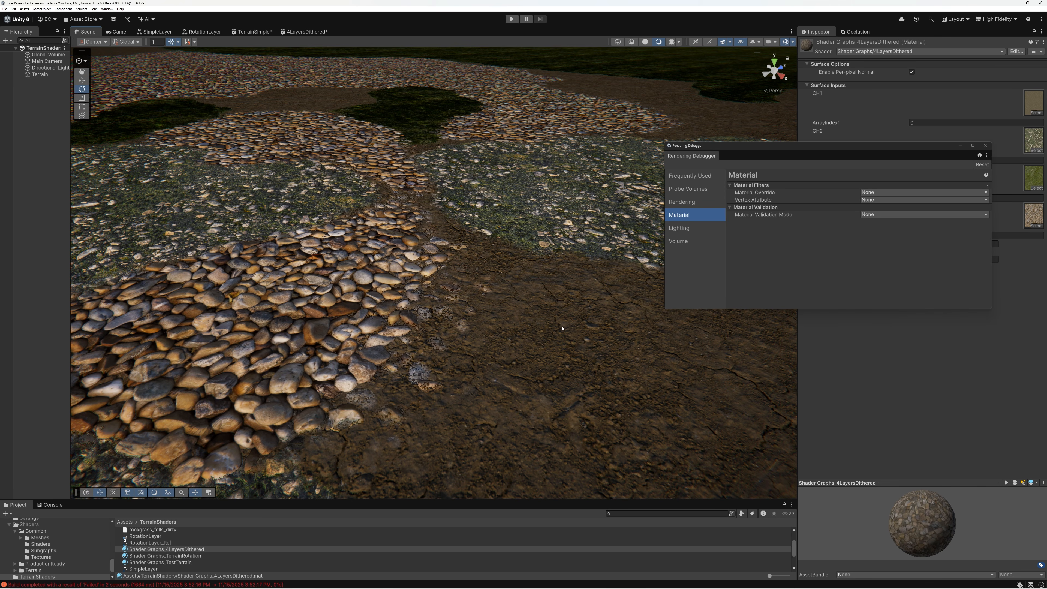
right_drag(578, 325, 487, 336)
key(d)
key(w)
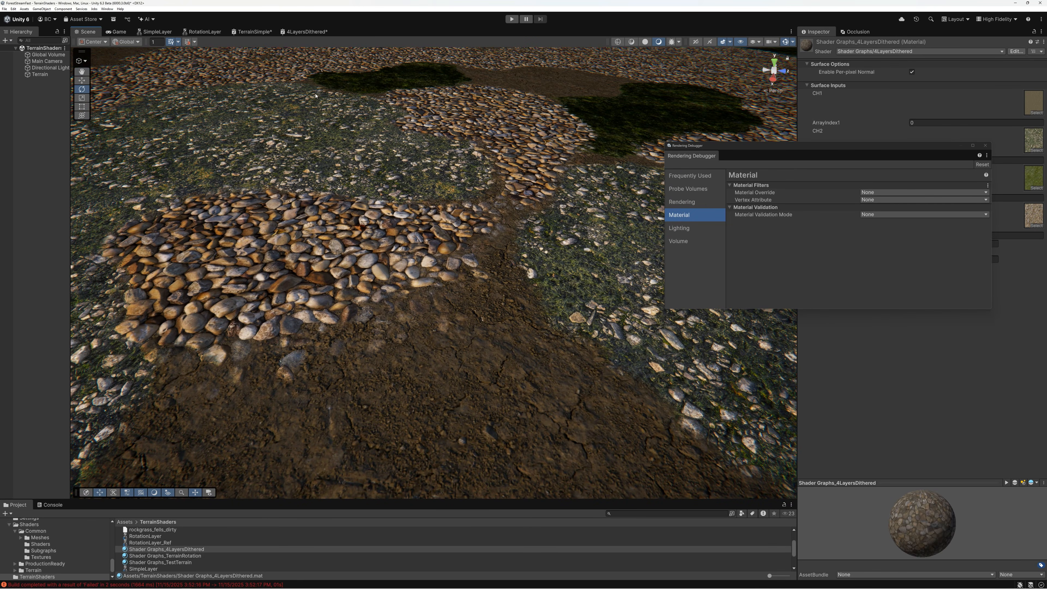
Return to the 4LayersDithered graph and close the Rendering Debugger
click(297, 33)
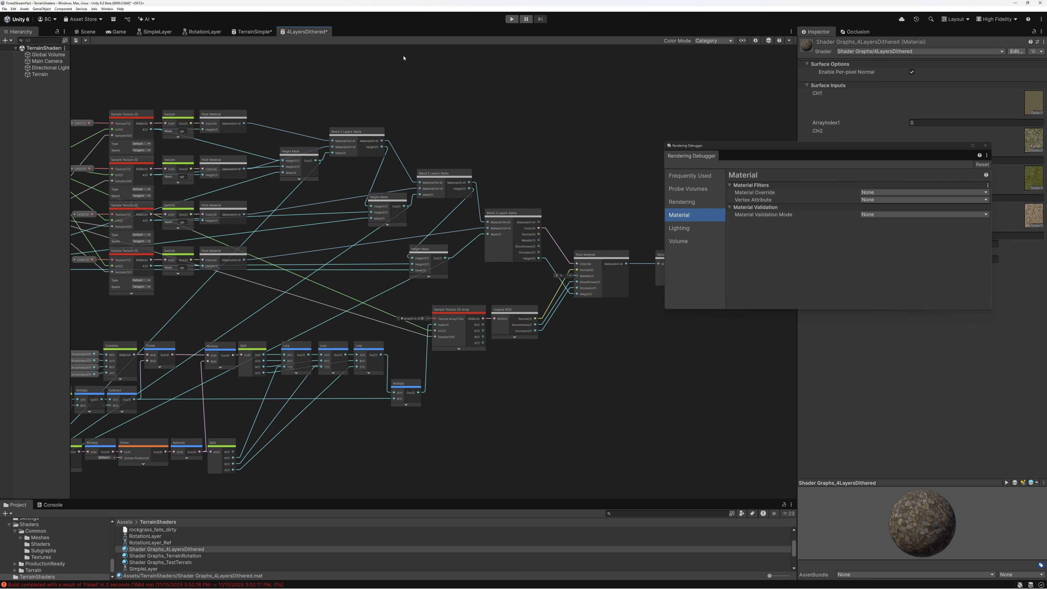
click(985, 145)
middle_drag(484, 178, 444, 161)
scroll(643, 243, up, 5)
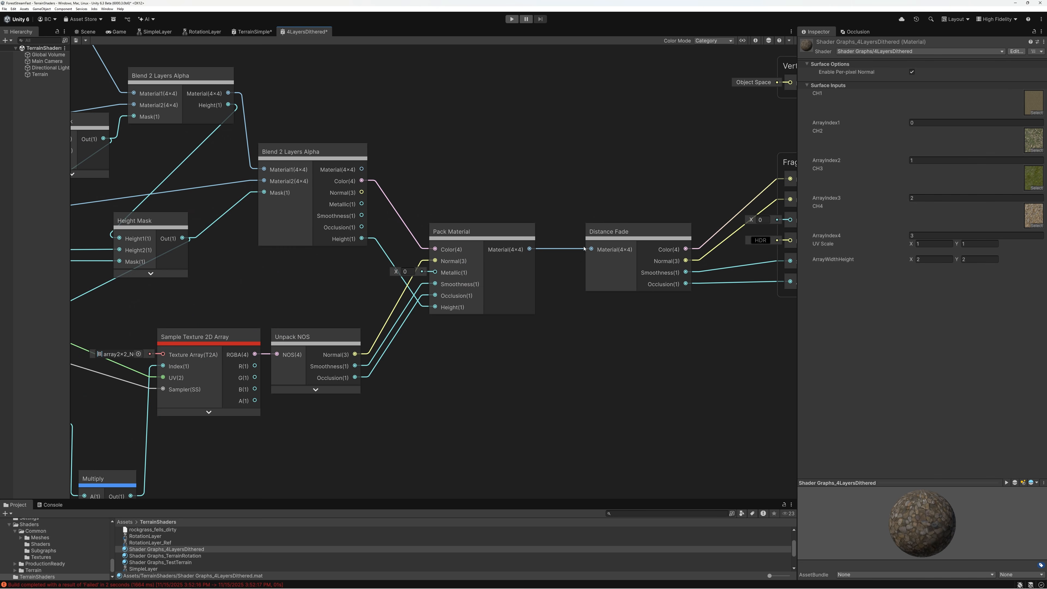
scroll(644, 268, down, 4)
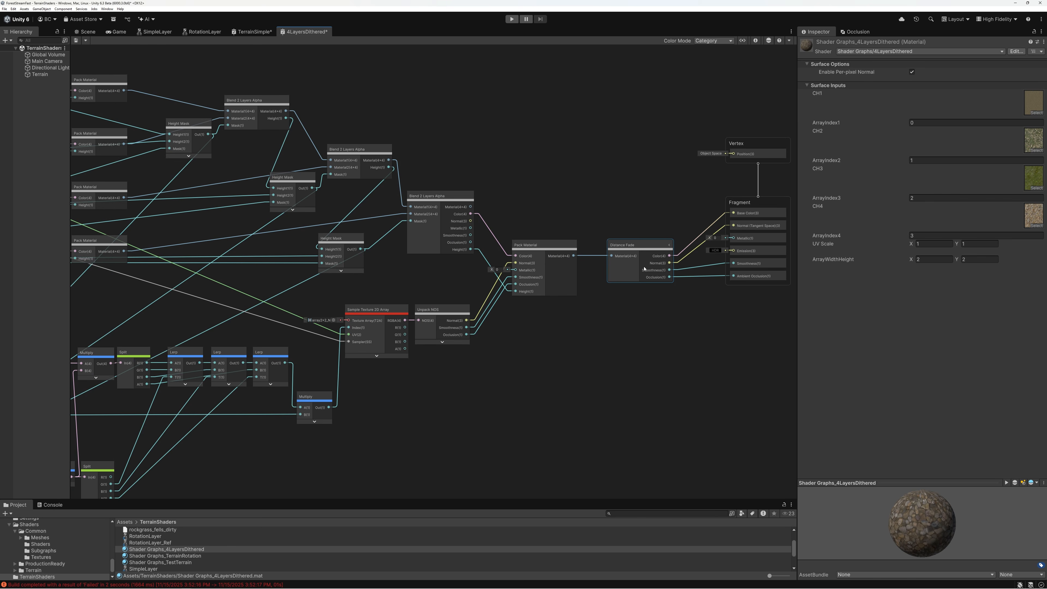
Hide the unused ports of the last Blend 2 Layers Alpha node and the final Pack Material node
middle_drag(479, 183, 636, 192)
click(626, 206)
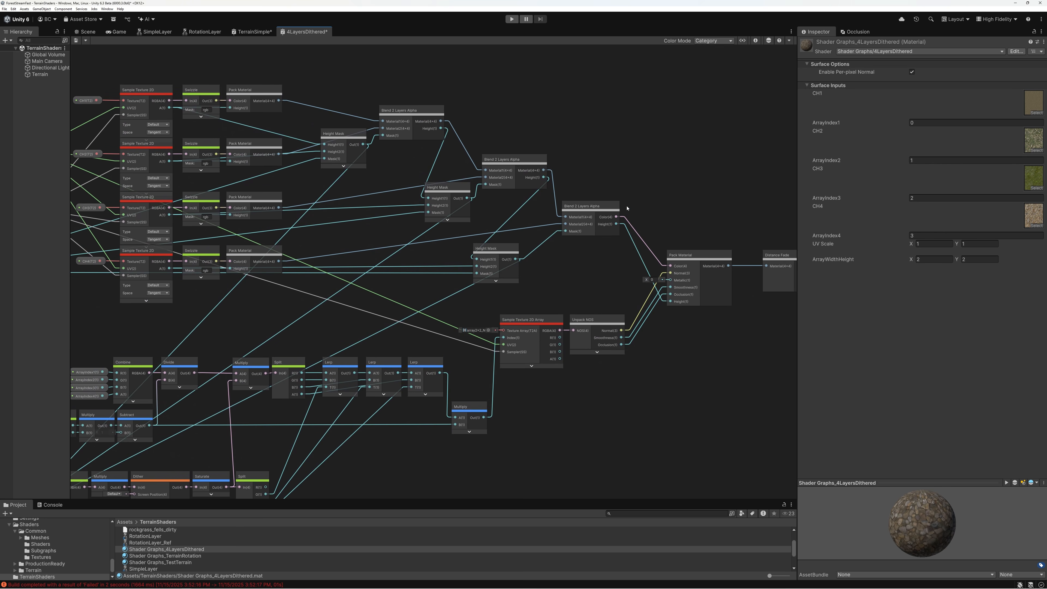
click(729, 255)
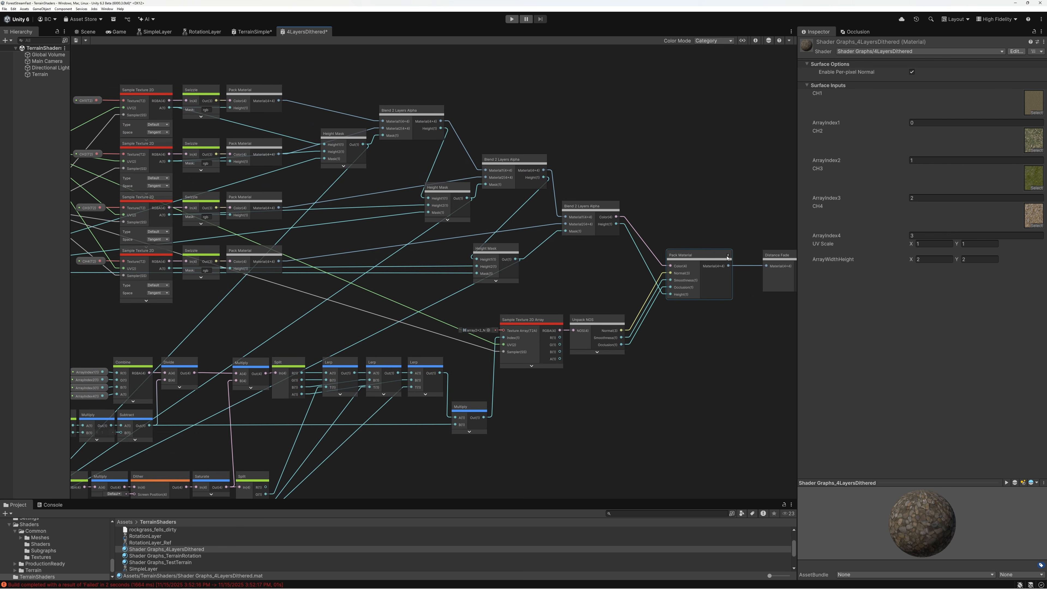
middle_drag(525, 160, 615, 154)
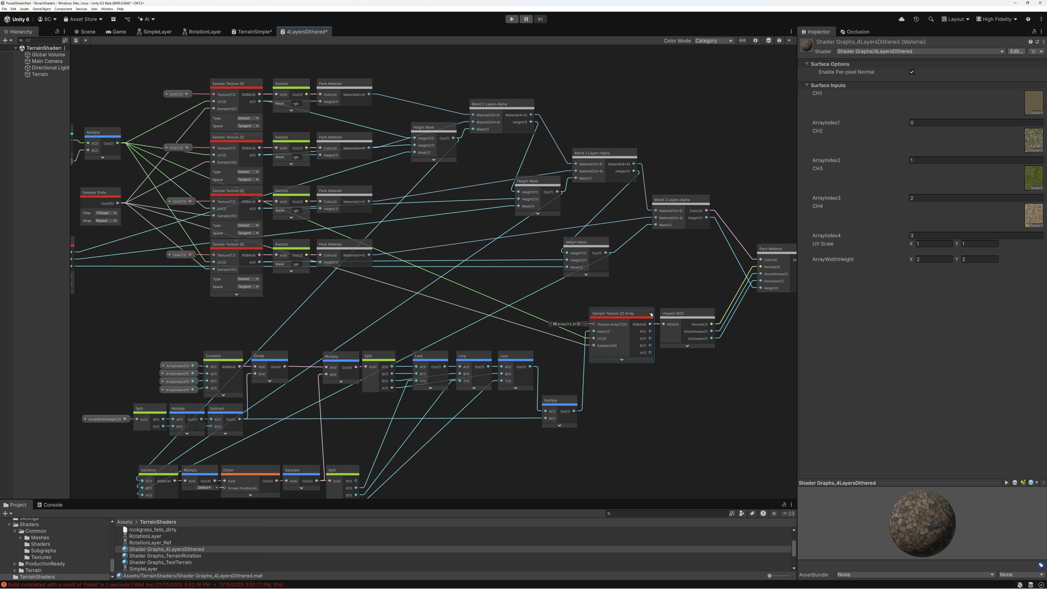
Hide the unused ports of the Sample Texture 2D Array node and save the 4LayersDithered graph
click(651, 314)
scroll(428, 291, down, 5)
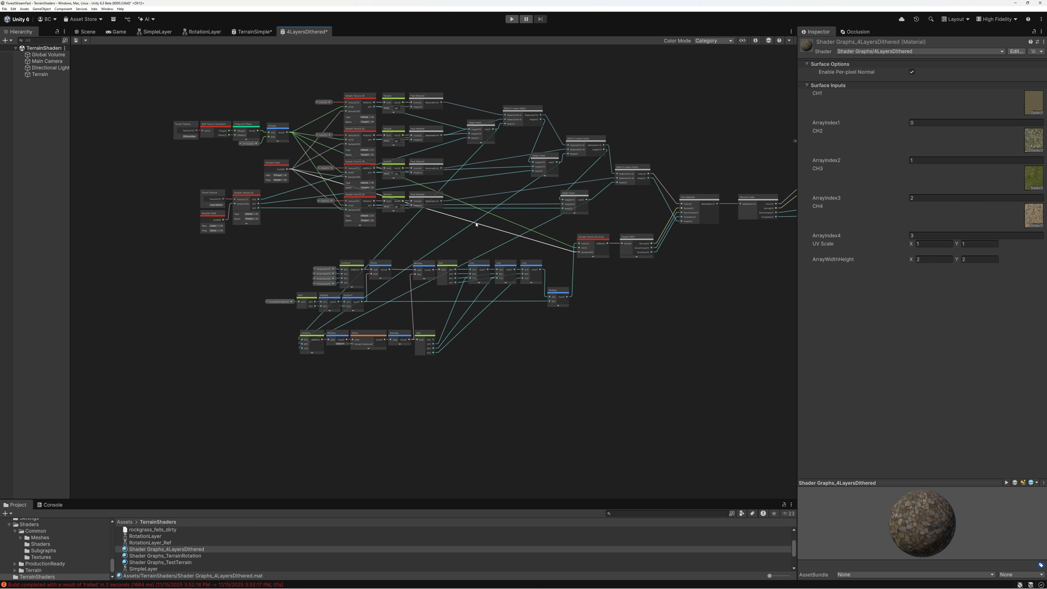
middle_drag(391, 271, 385, 273)
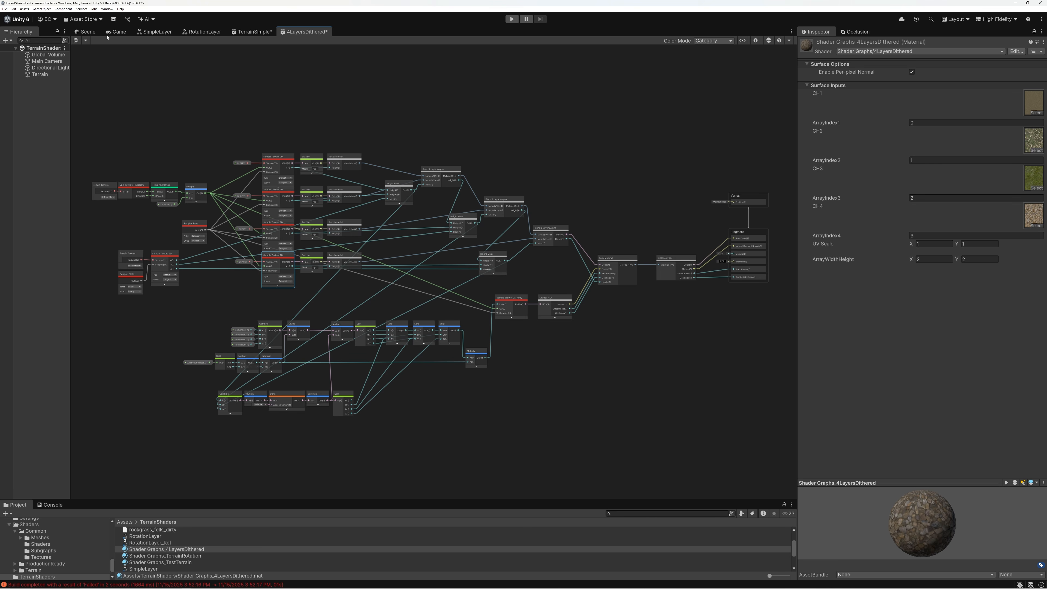
click(77, 40)
Examine the saved shader on the terrain in the Scene view, up close where the stone and soil layers blend
key(ctrl+1)
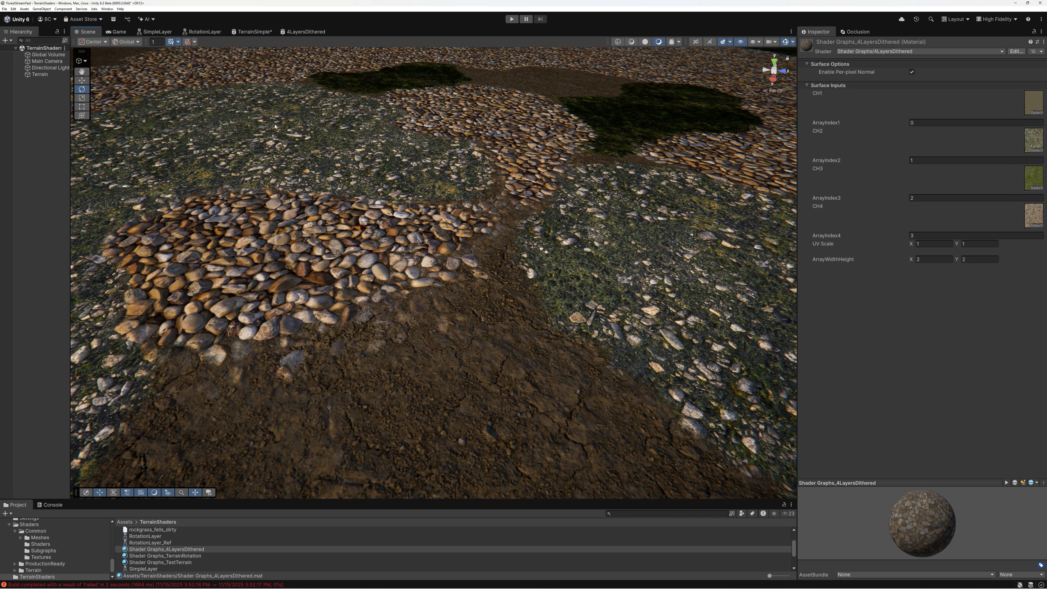
key(w)
right_drag(509, 248, 604, 233)
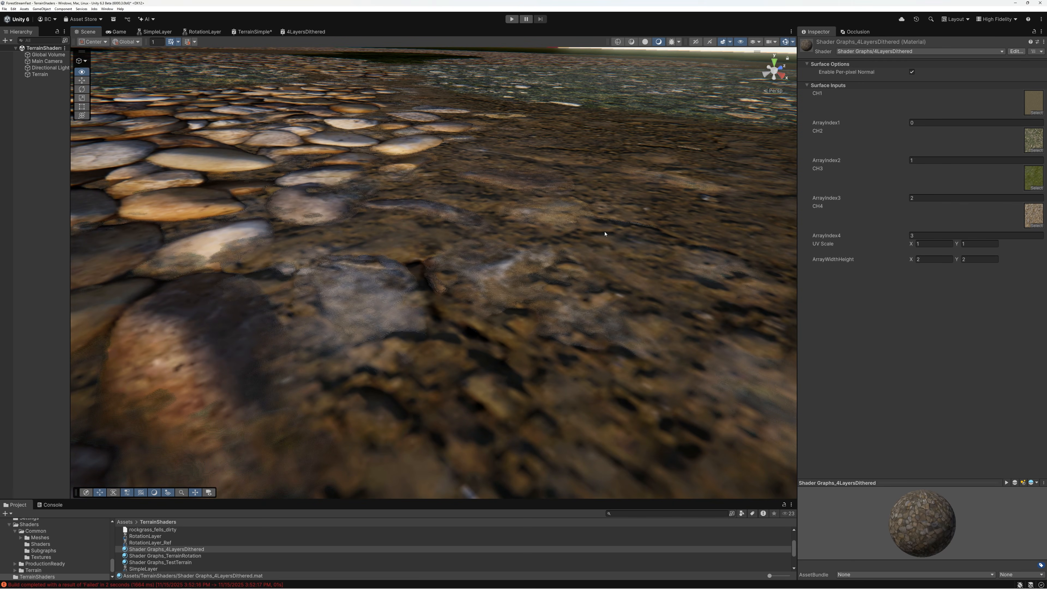
key(s)
right_drag(507, 275, 413, 276)
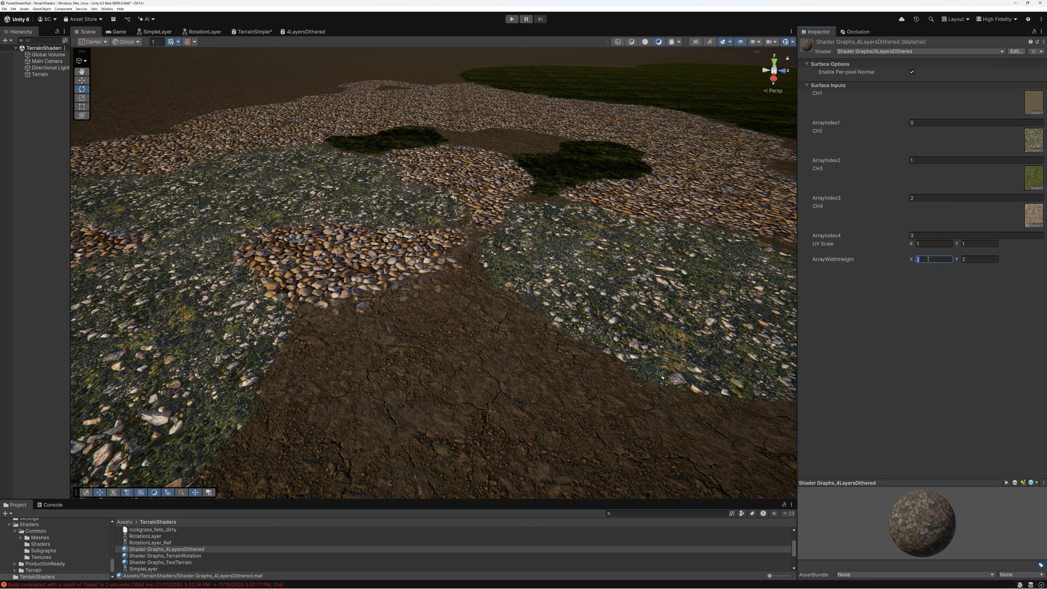
Try UV Scale values of 2 and 4 in both X and Y on the 4LayersDithered material
text(4)
click(974, 260)
click(934, 243)
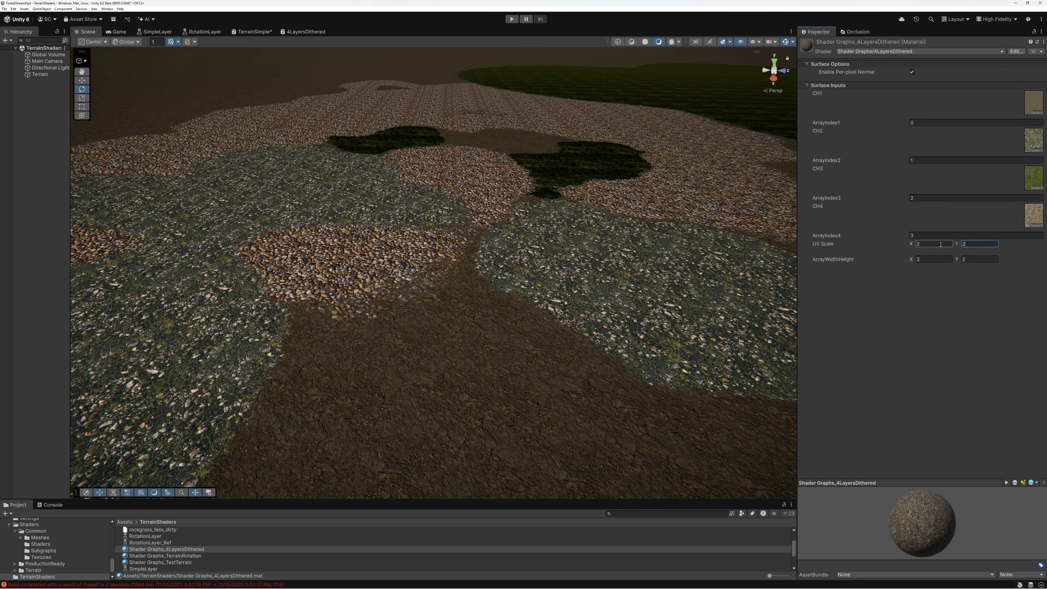
text(4)
key(Tab)
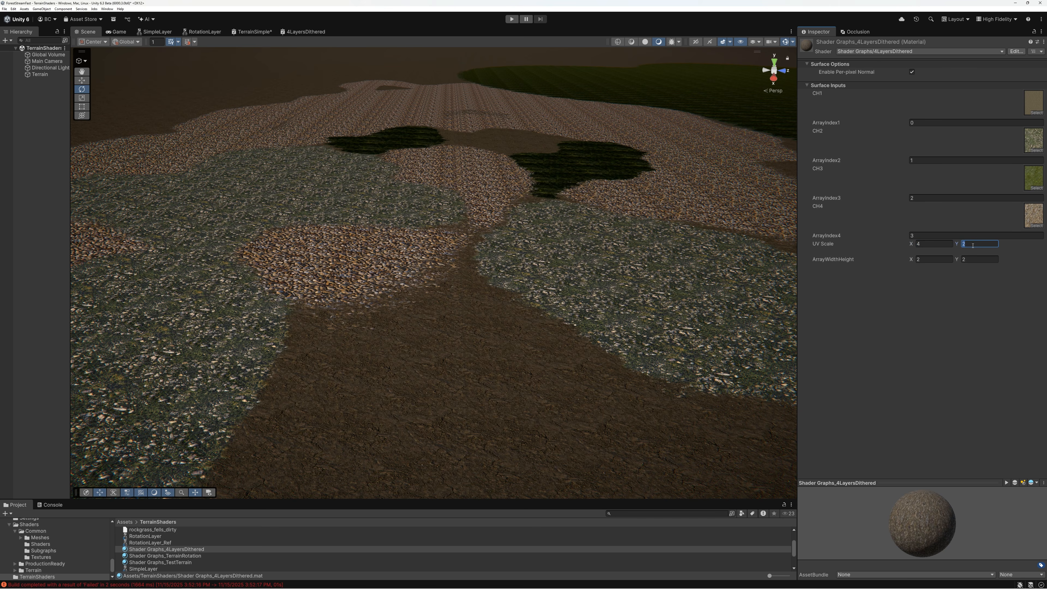
text(4)
Try a UV Scale of 0.25 in both X and Y on the 4LayersDithered material
click(927, 243)
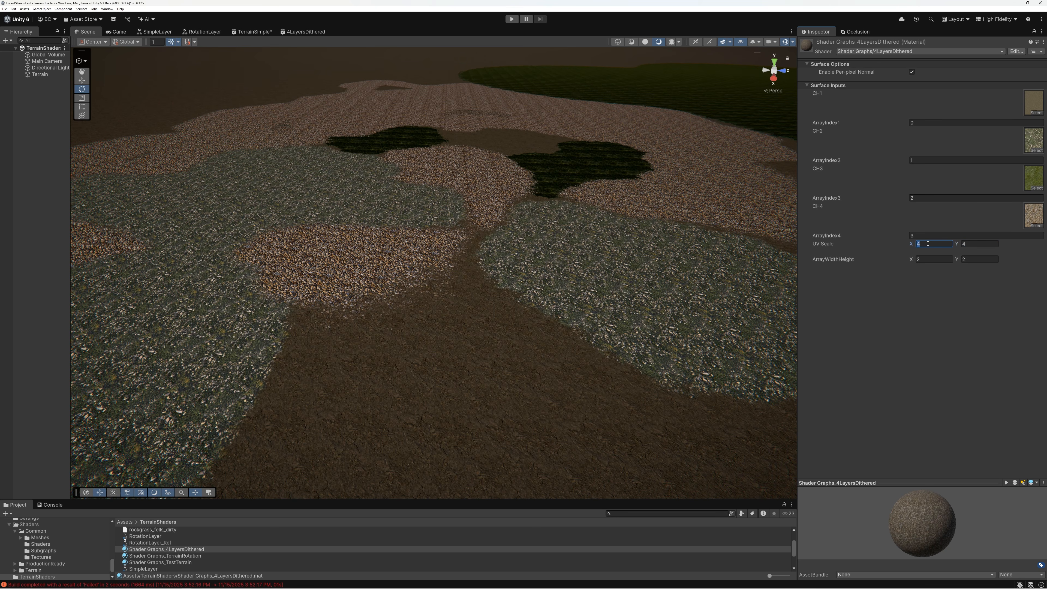
text(0.25)
click(975, 243)
text(0.25)
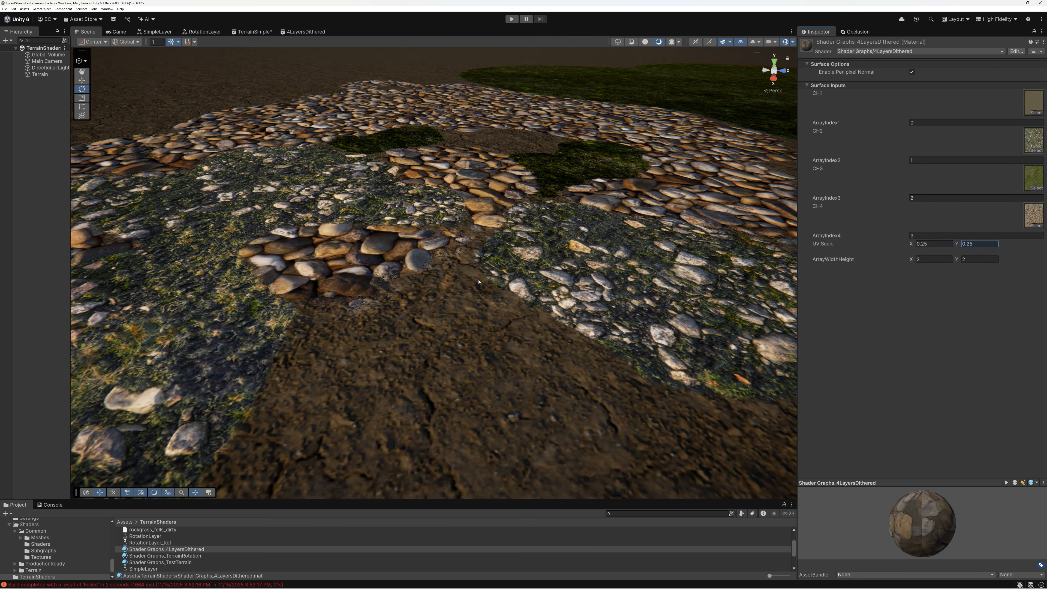
Try a UV Scale of 2 in both X and Y on the material and restore both to 1
click(932, 243)
text(2)
click(982, 243)
text(2)
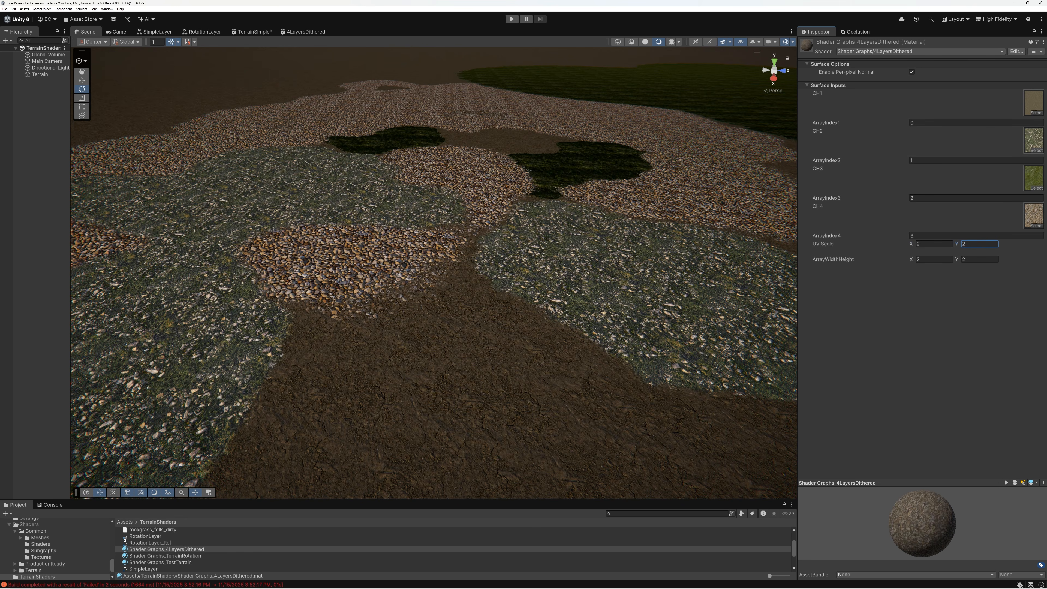
click(932, 243)
text(1)
click(979, 243)
text(1)
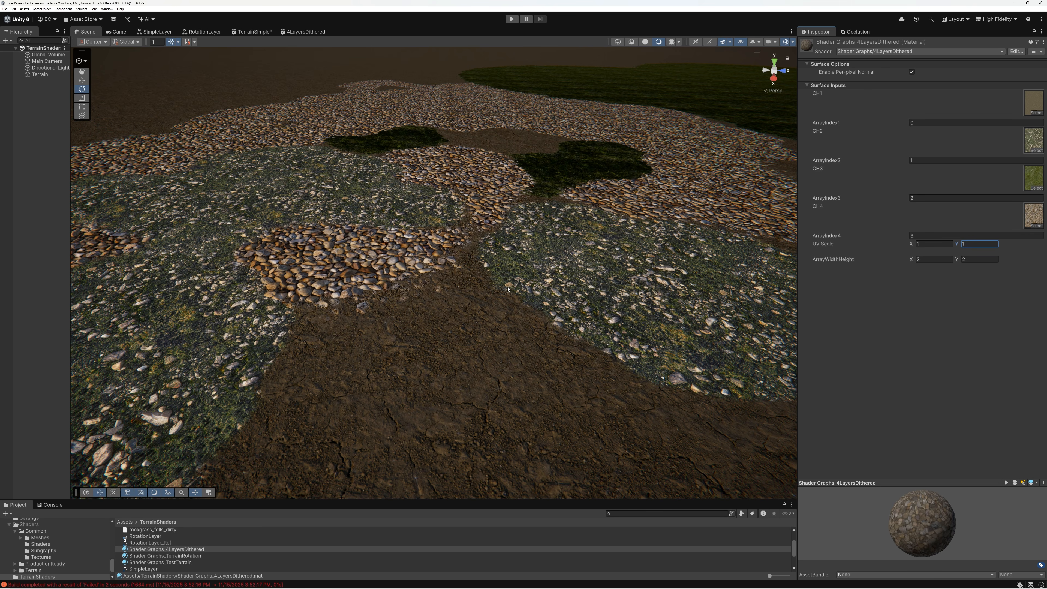
Examine the layer blending across the terrain from several angles, including the large grass area
right_drag(371, 237, 343, 238)
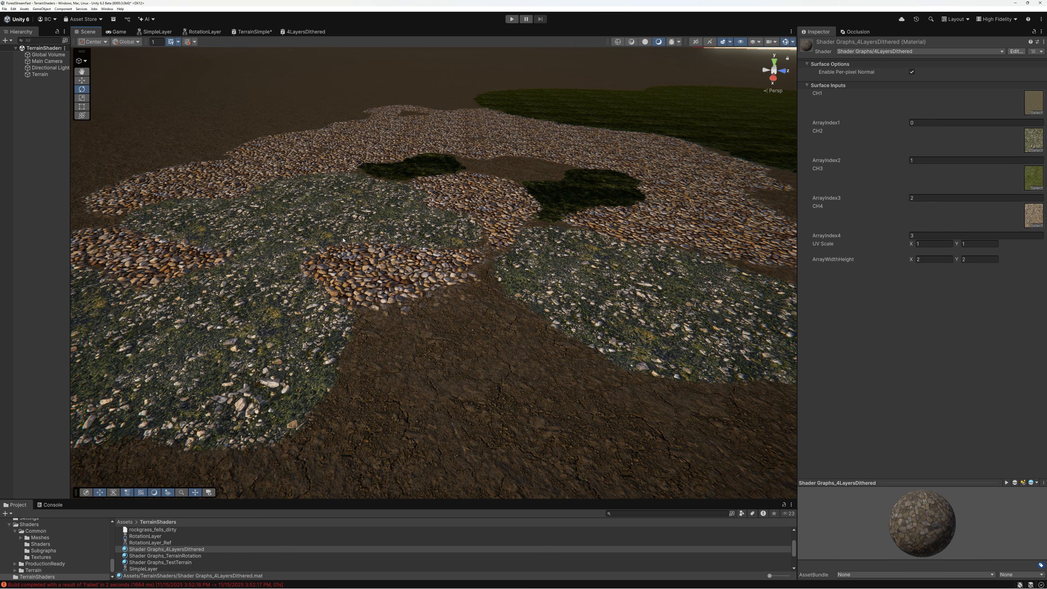
key(w)
right_drag(478, 318, 550, 305)
key(s)
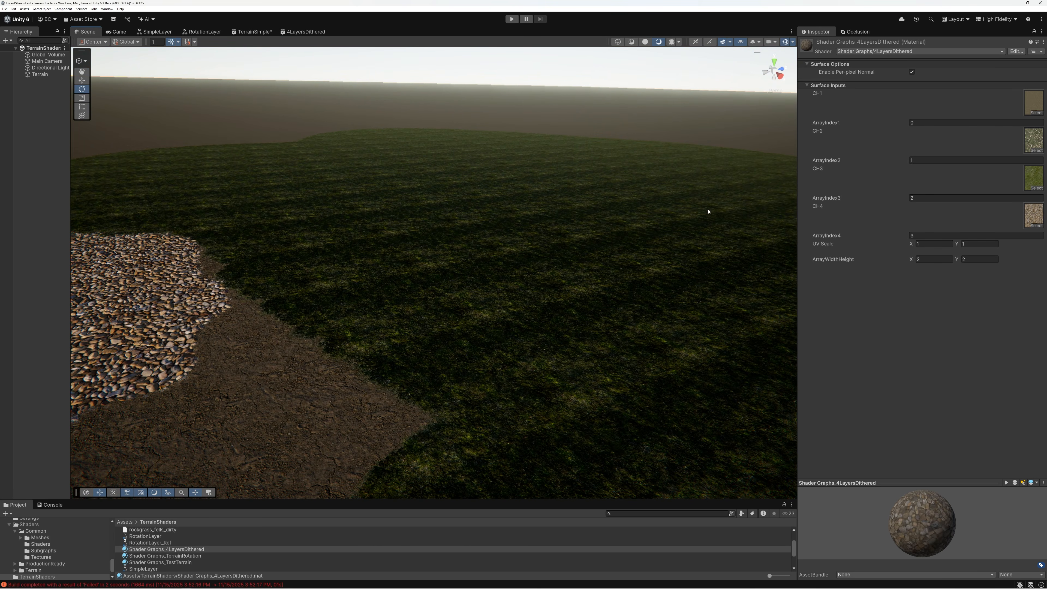
right_drag(653, 272, 498, 275)
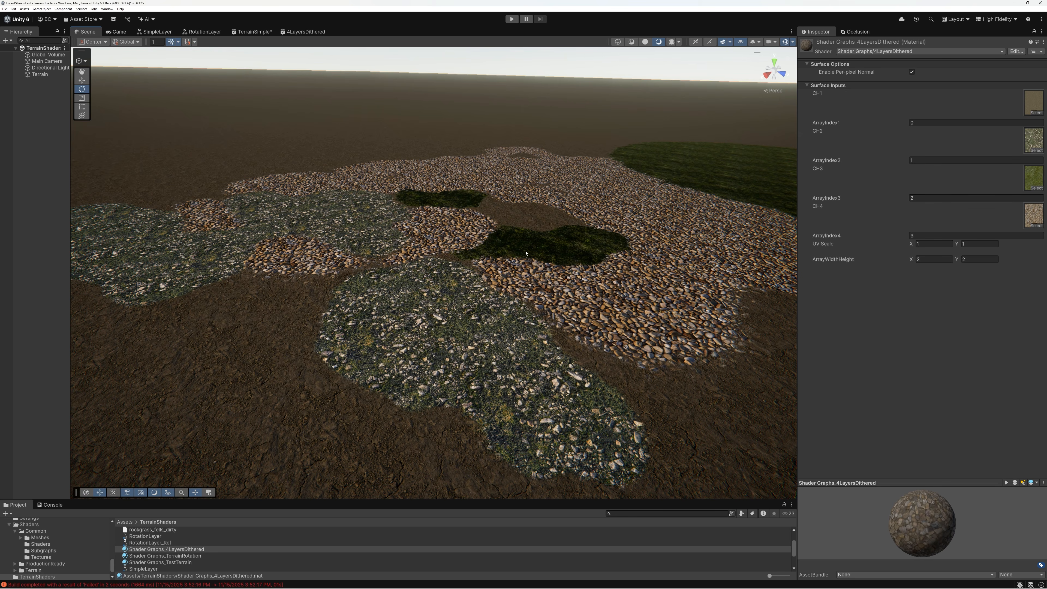
right_drag(608, 289, 736, 293)
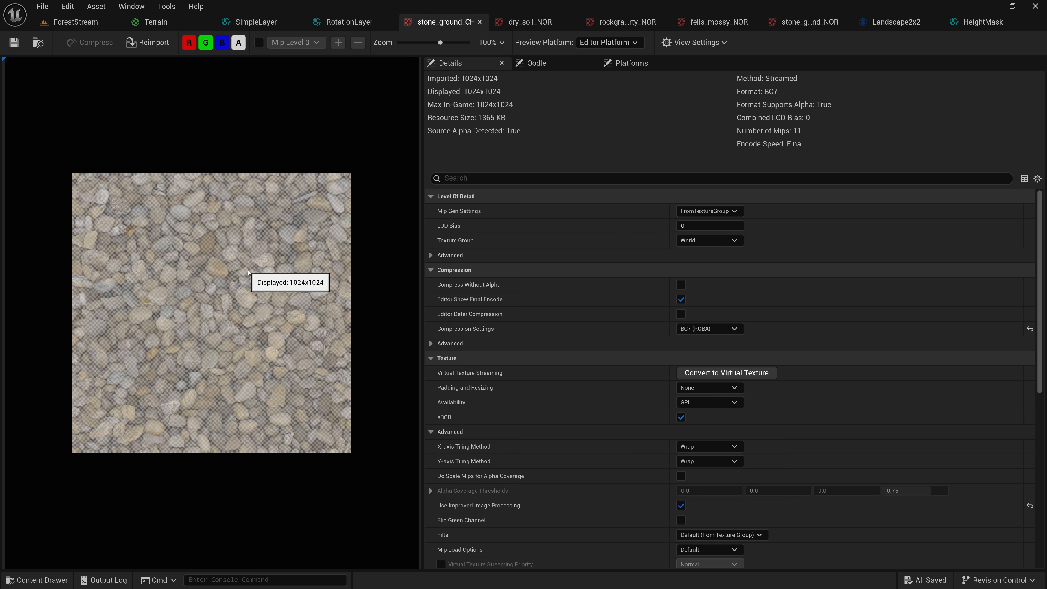
In Unreal Editor, examine the stone_ground_CH texture's alpha channel on its own, and show its colour channels again
click(222, 43)
click(206, 42)
click(194, 44)
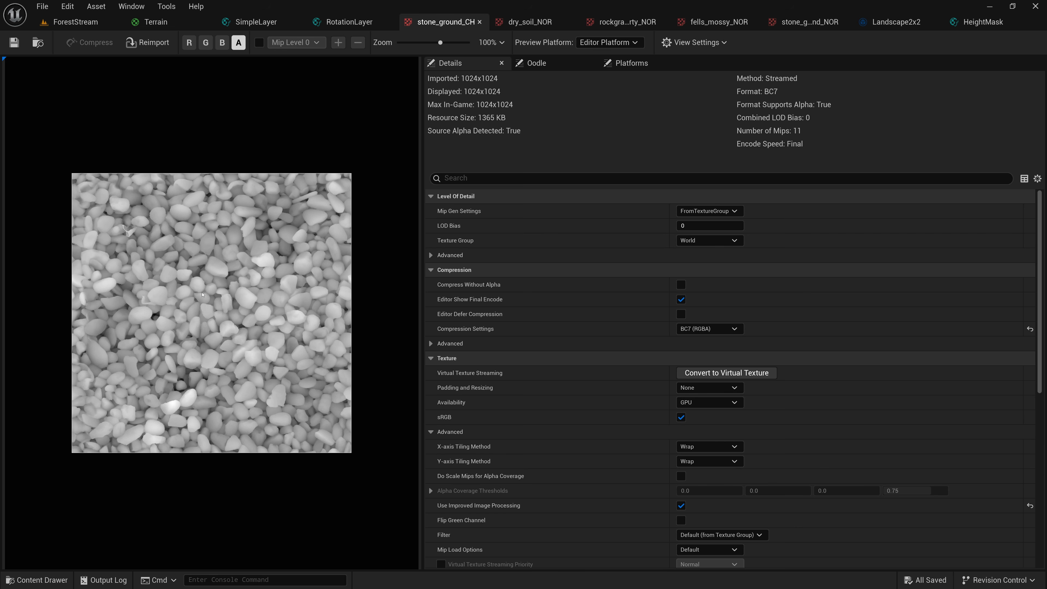
click(190, 43)
click(205, 42)
click(222, 43)
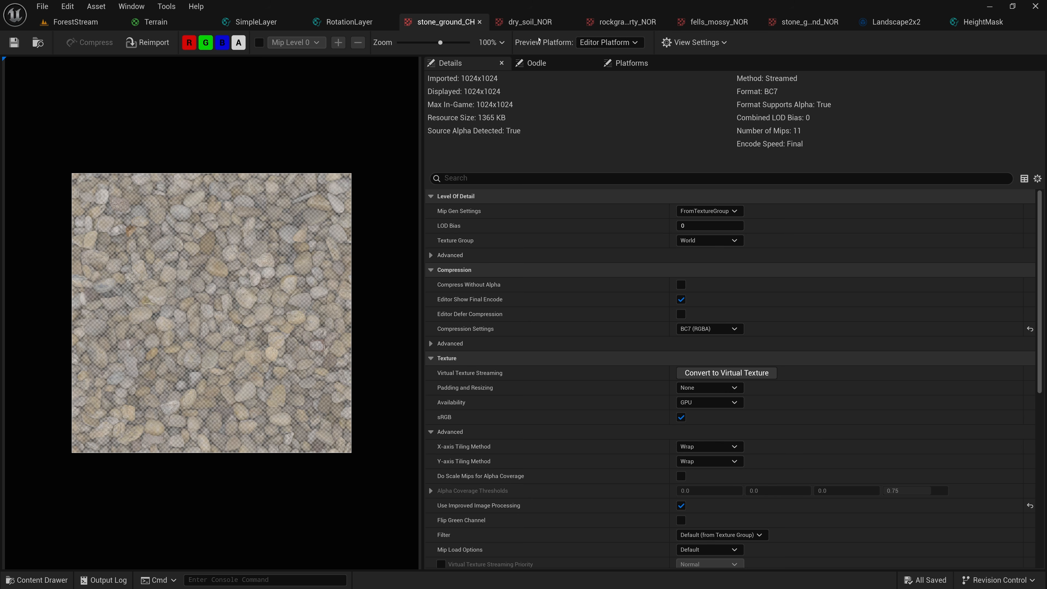
Open the dry_soil_NOR texture and examine its alpha channel alone and its colours with the red channel toggled off and on
click(532, 21)
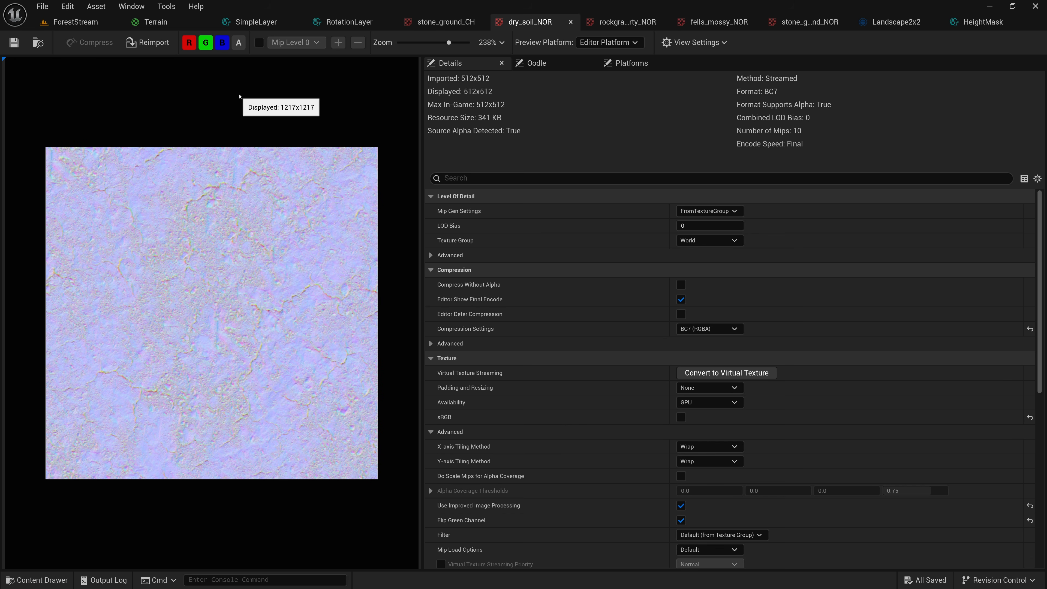
click(238, 44)
click(222, 45)
click(206, 46)
click(192, 46)
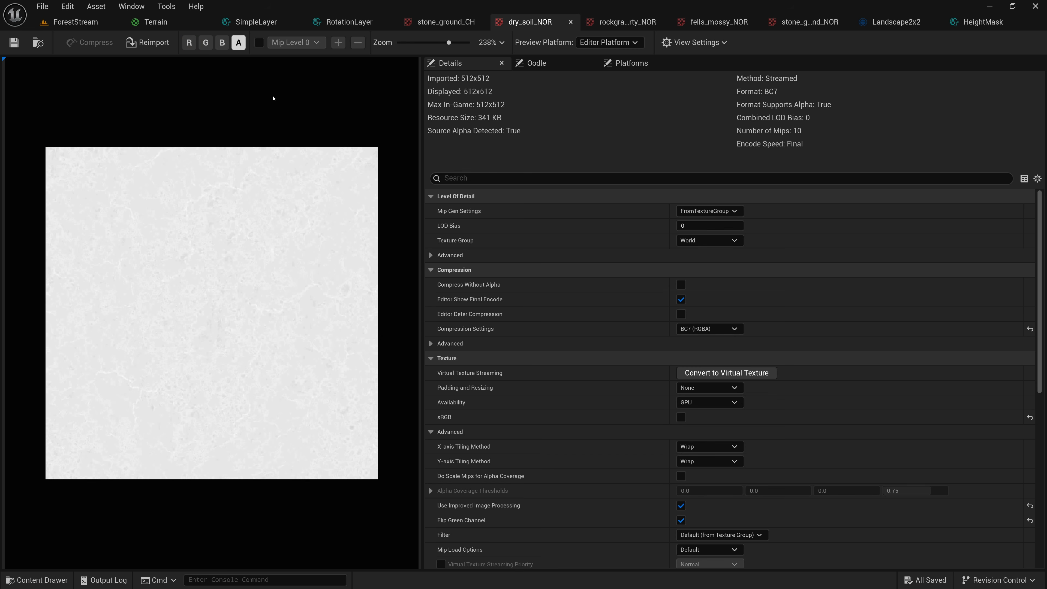
click(189, 43)
click(206, 43)
click(220, 42)
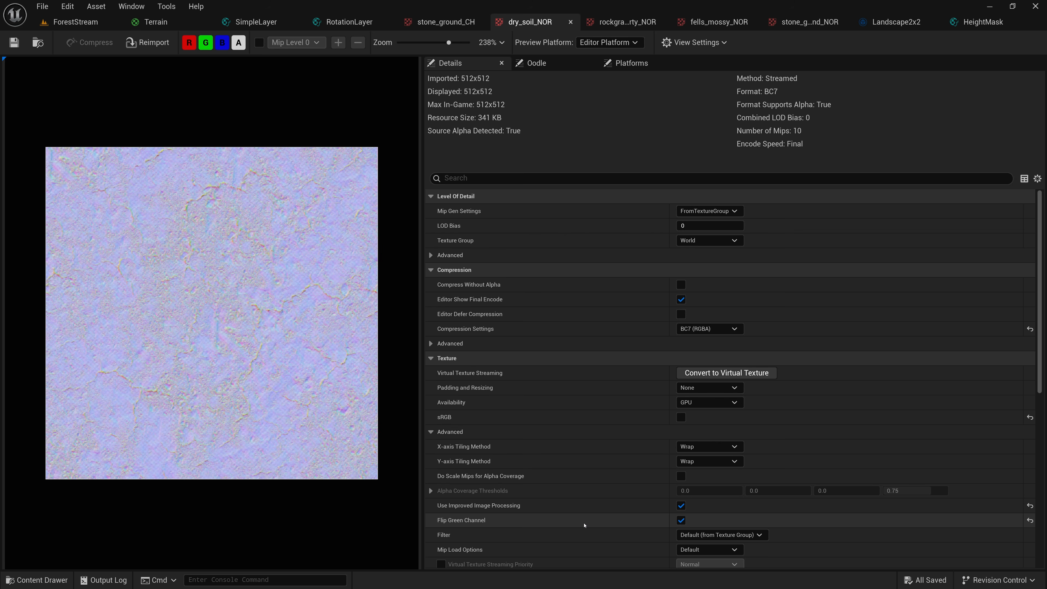
click(189, 42)
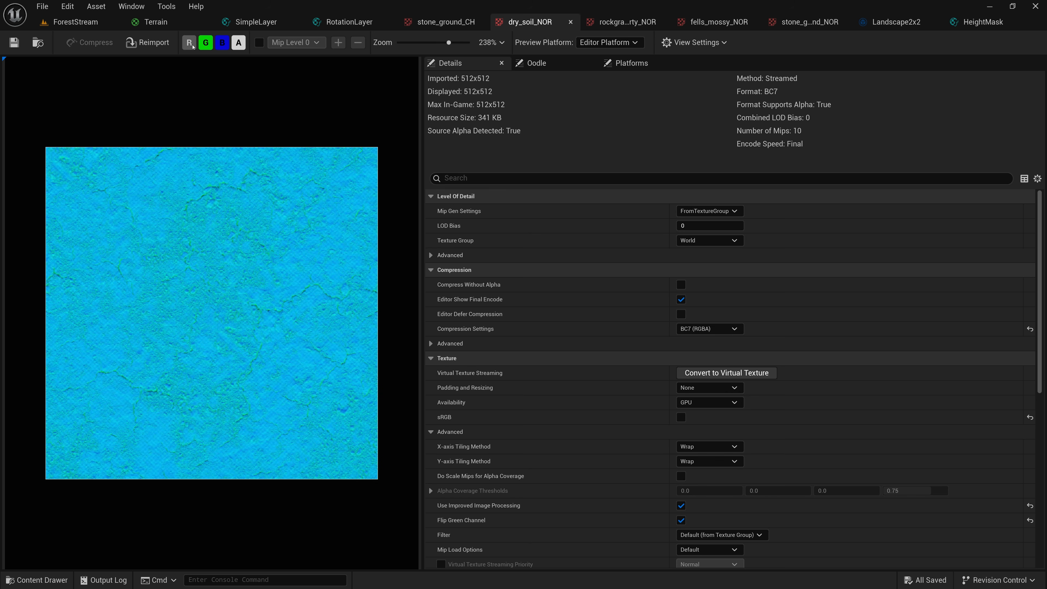
click(189, 42)
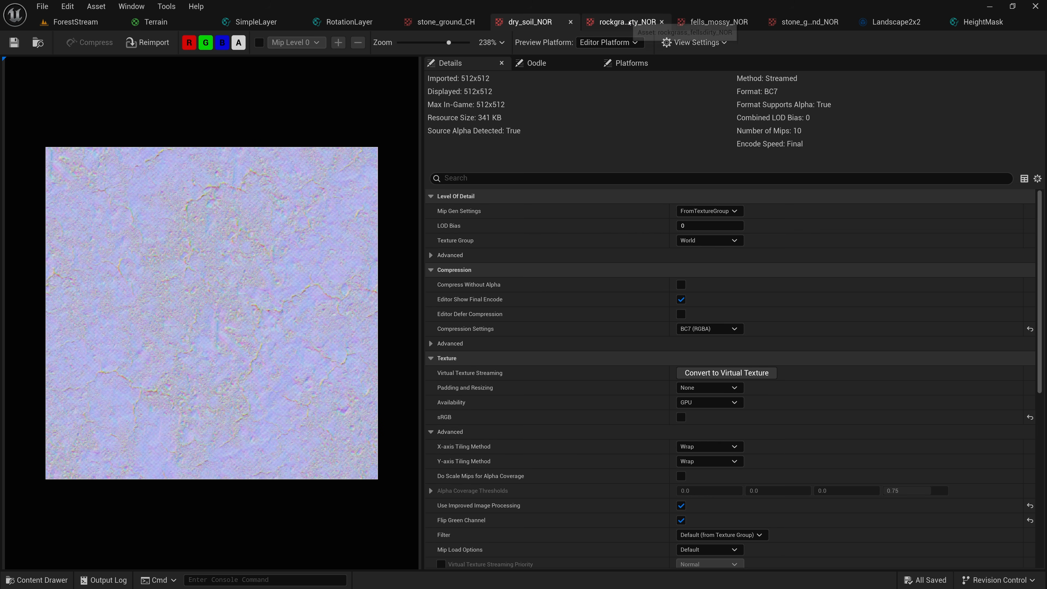
View the rockgrass_fellsdirty_NOR, fells_mossy_NOR and stone_ground_NOR textures one after another
click(625, 22)
click(709, 23)
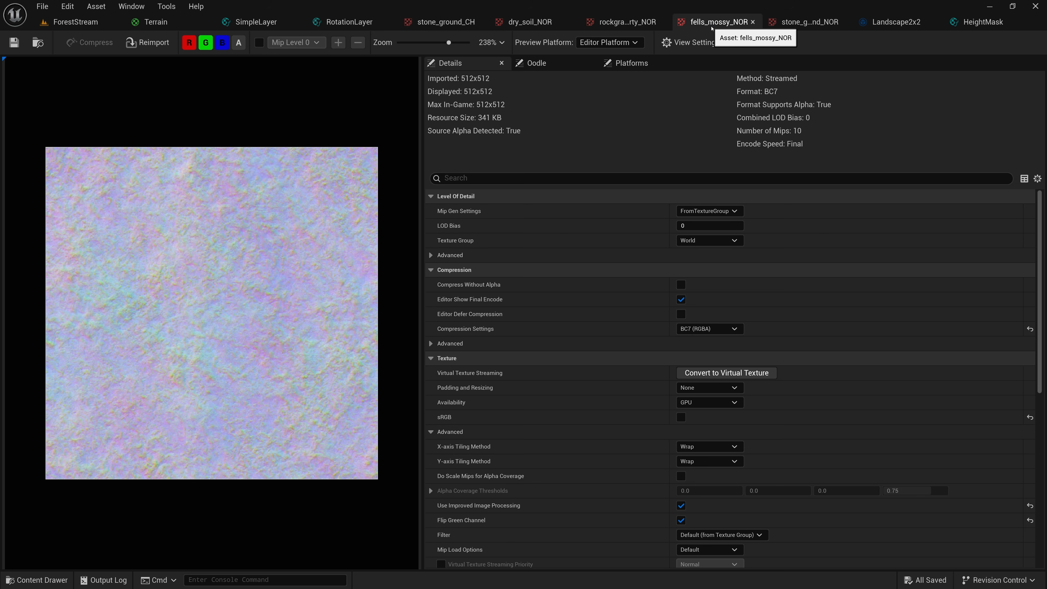
click(811, 24)
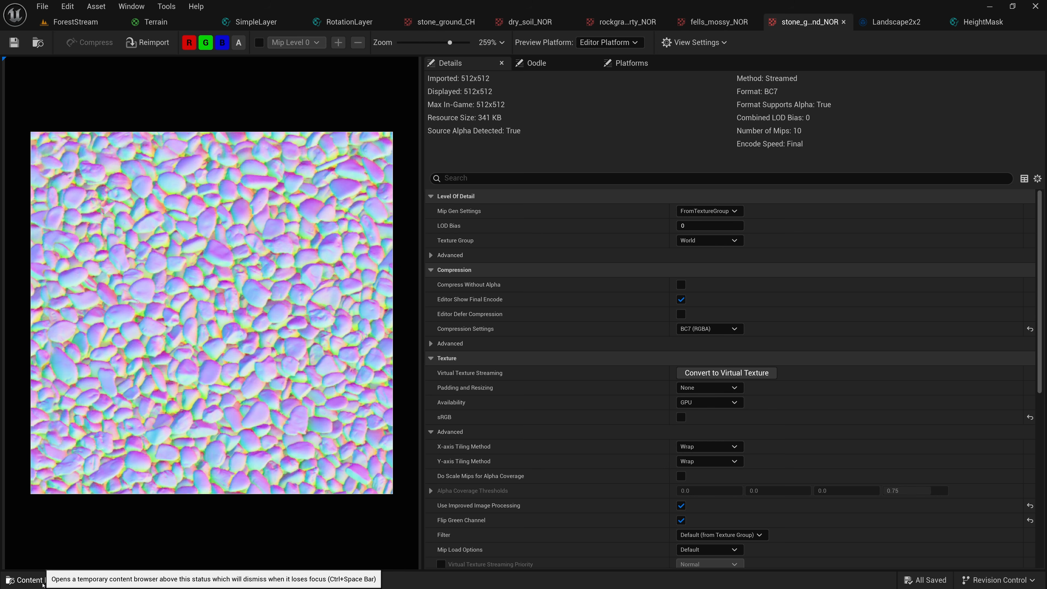
Find the option for creating a Texture 2D Array asset in the TerrainShaders Textures folder
click(43, 582)
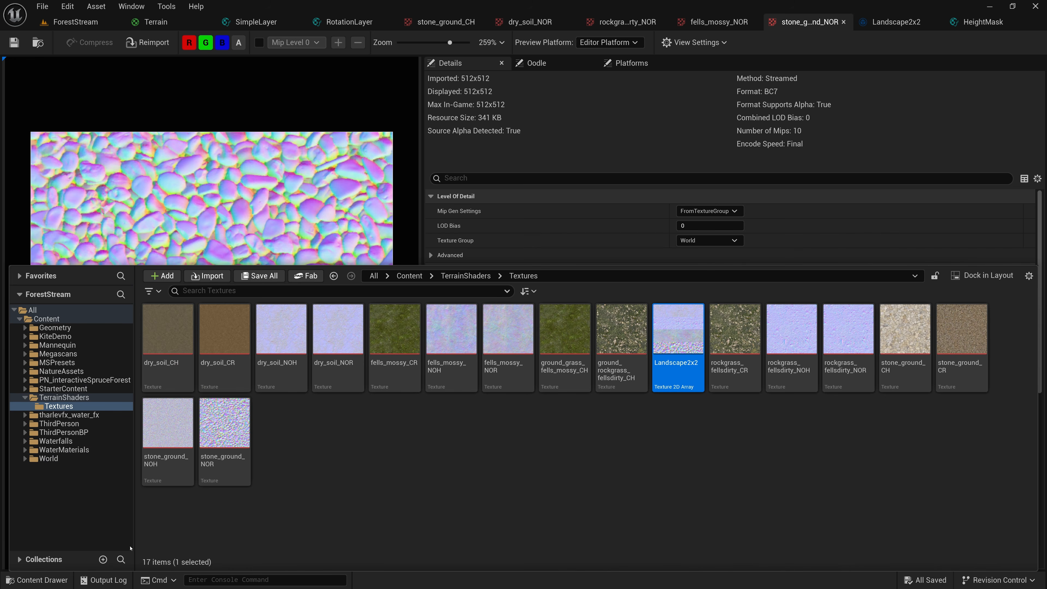
right_click(314, 443)
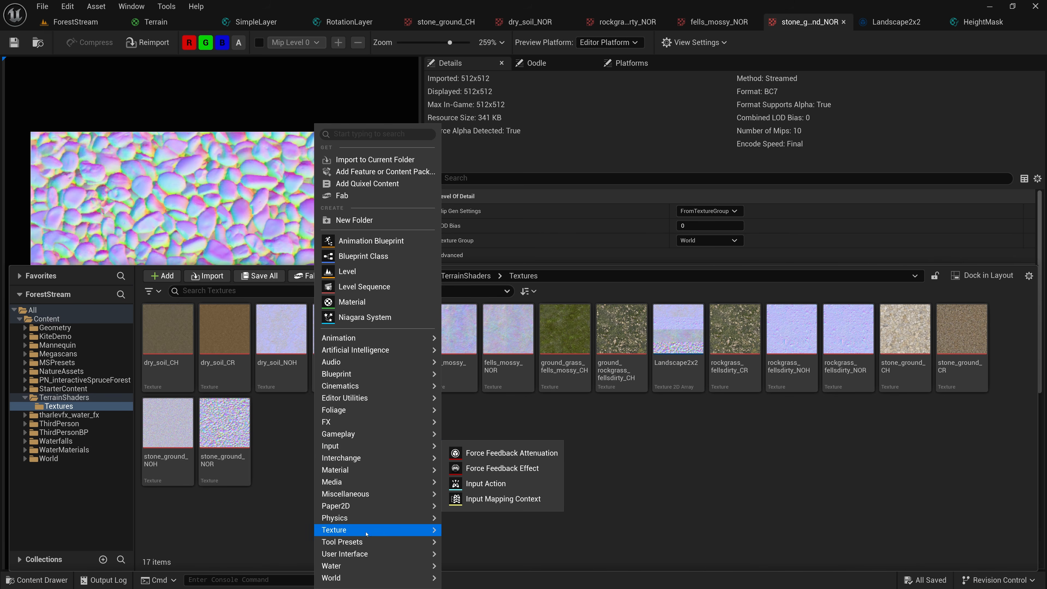
mouse_move(375, 532)
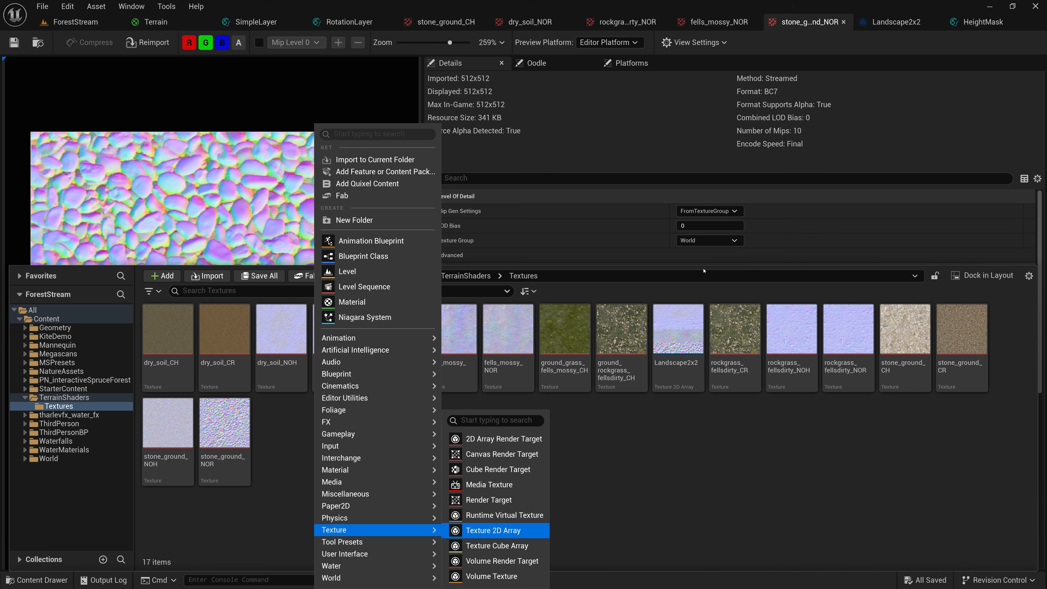
Open the Landscape2x2 texture array and examine the textures assigned in its Source Textures list
click(888, 25)
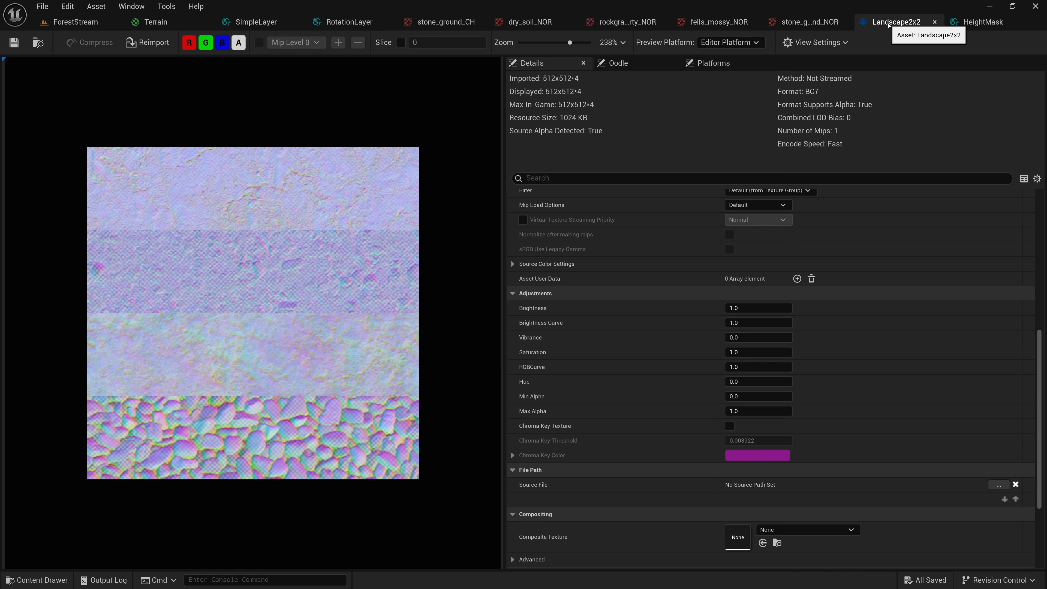
scroll(1038, 330, up, 1)
drag(1045, 241, 1034, 435)
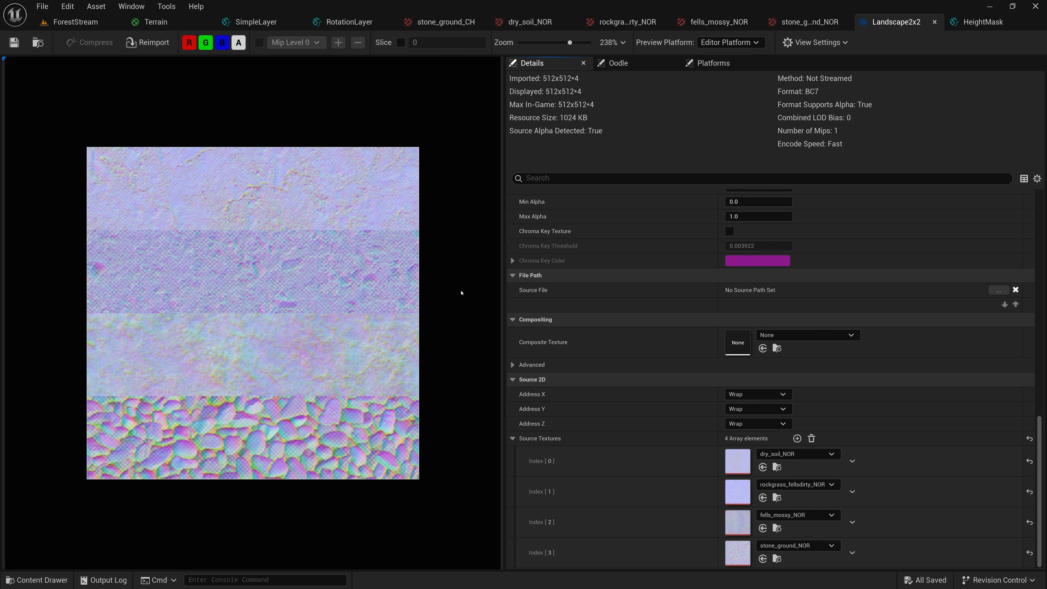
Preview slices 0, 1, 2 and 3 of the Landscape2x2 array individually and return to slice 0
click(401, 43)
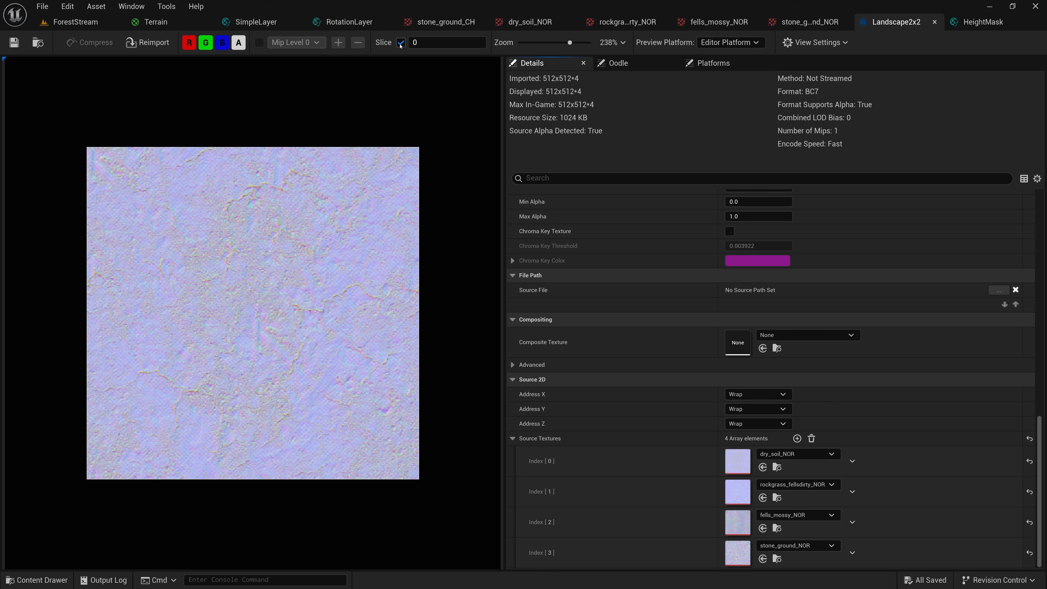
click(428, 43)
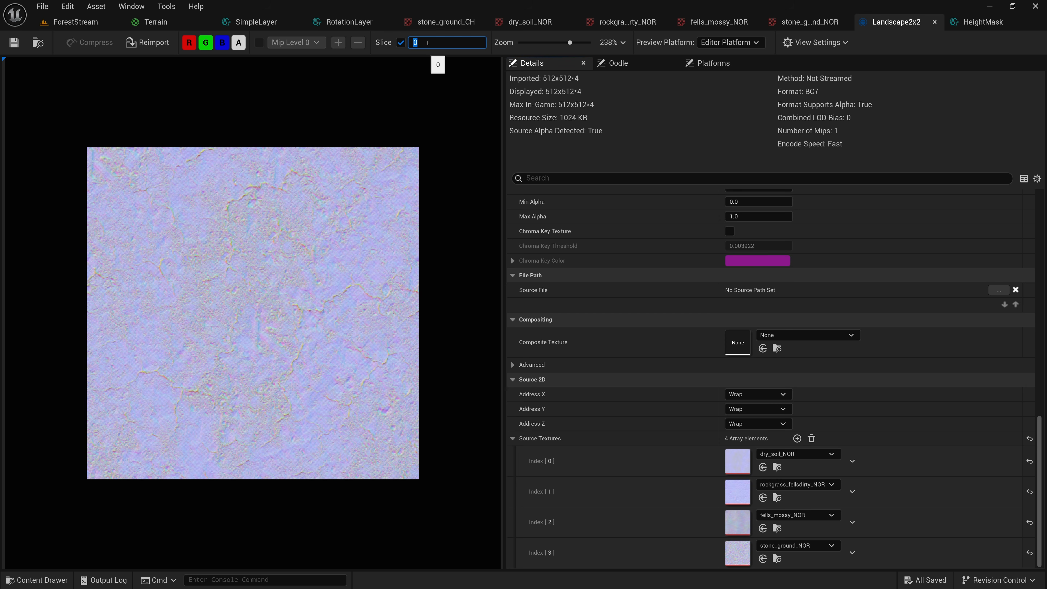
key(Return)
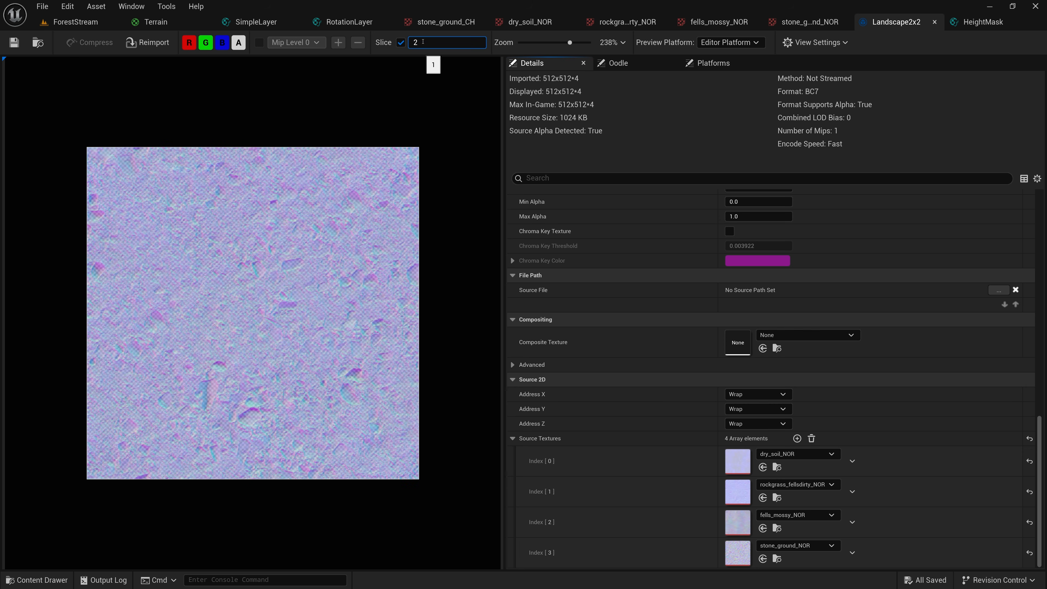
key(Return)
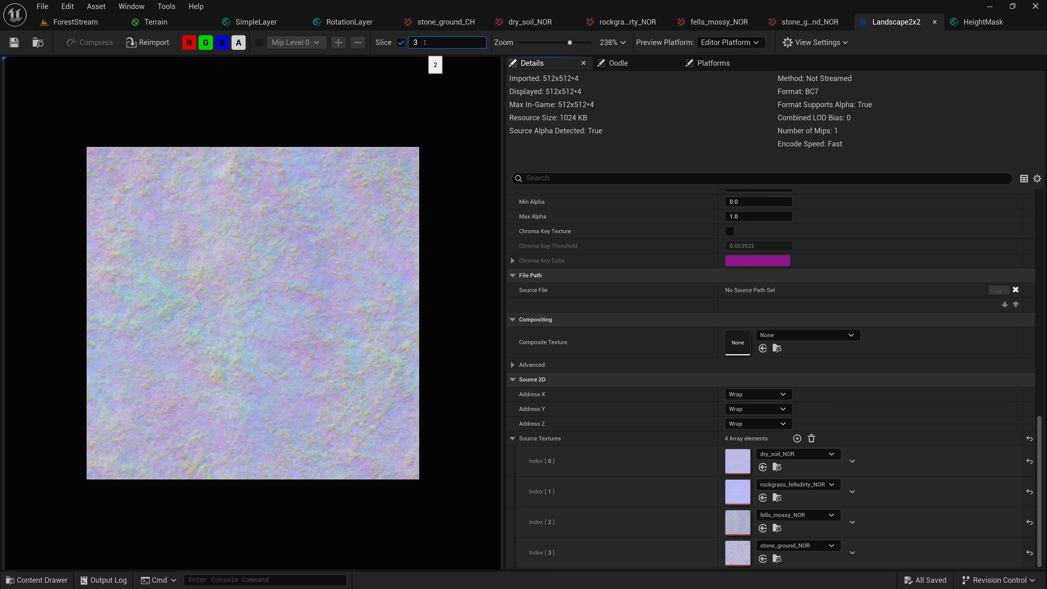
key(Return)
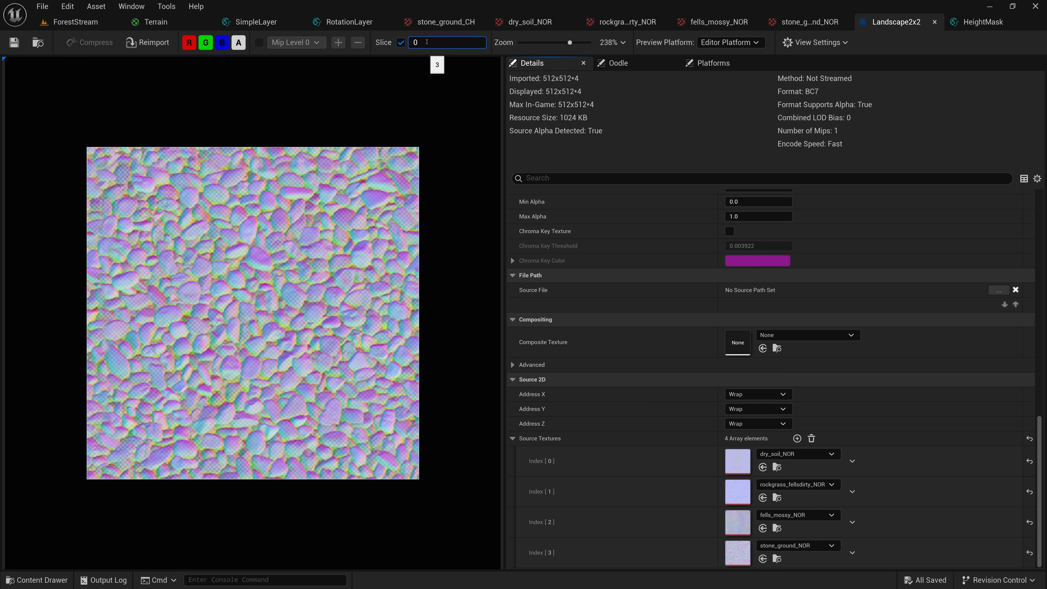
key(Return)
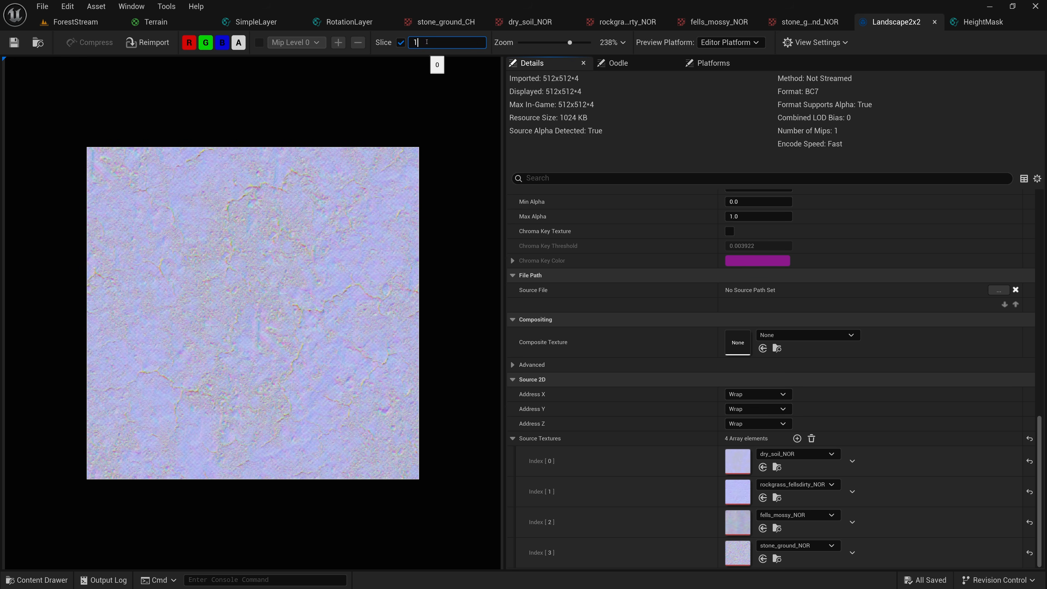
Preview slices 2 and 3 of the Landscape2x2 array, and turn off single-slice preview to view all slices together
key(Return)
key(Return)
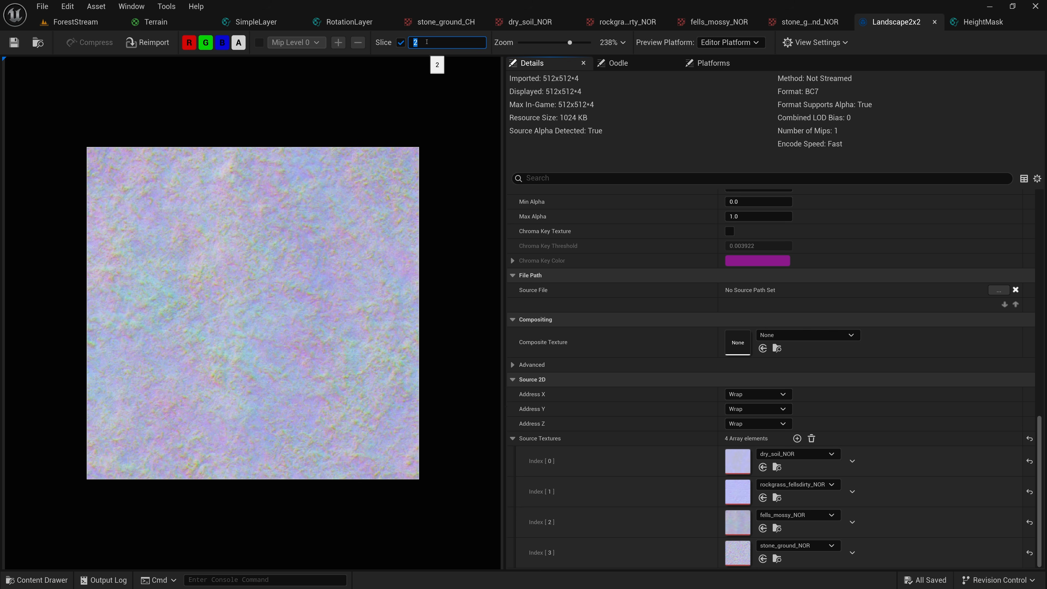
text(3)
key(Return)
click(401, 42)
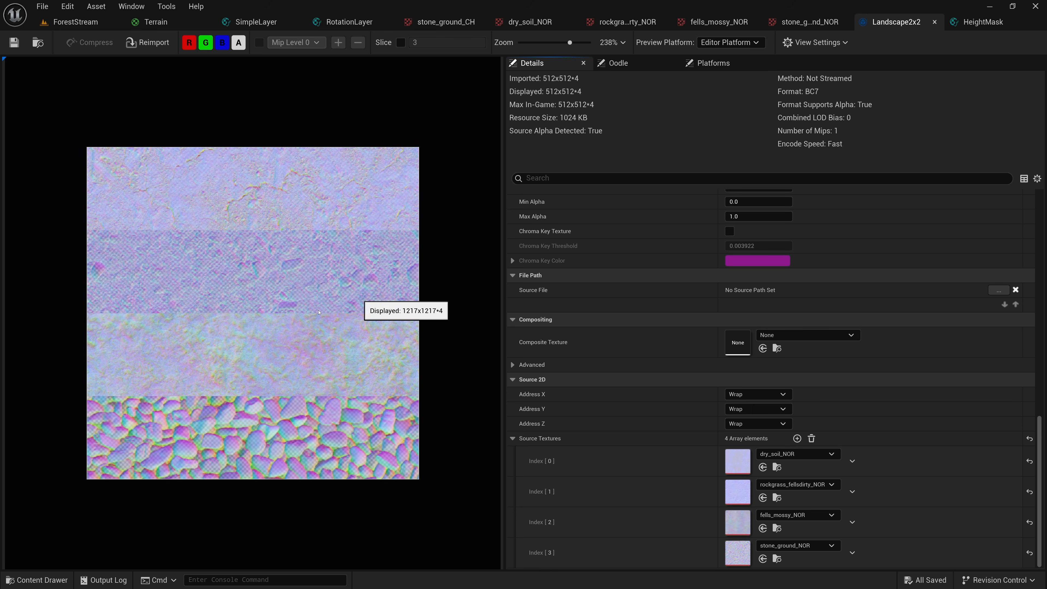
Create a new material named 4LayerDither in the TerrainShaders folder and open its material graph
click(42, 580)
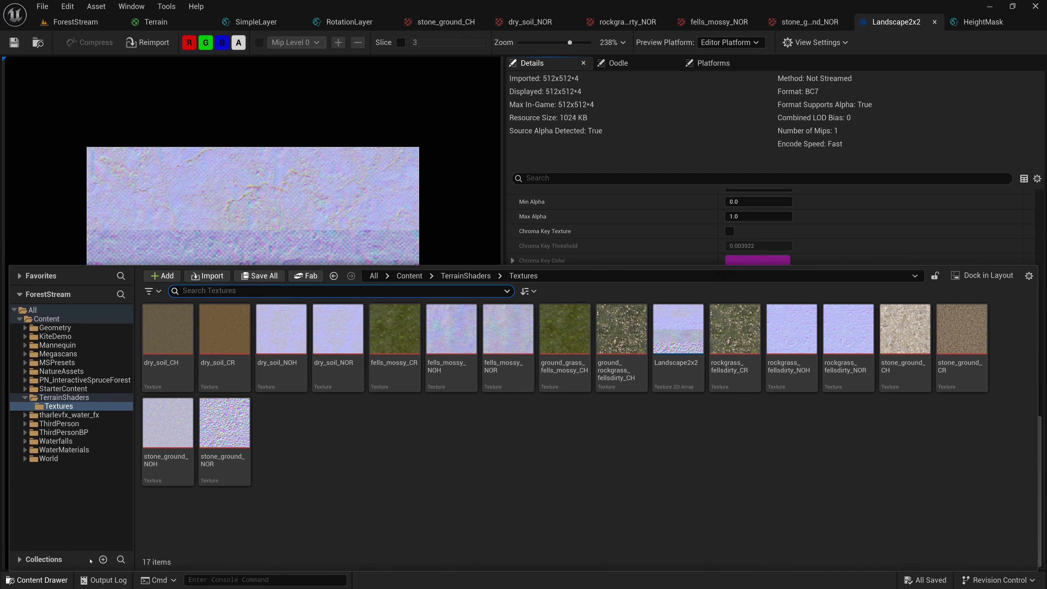
click(64, 397)
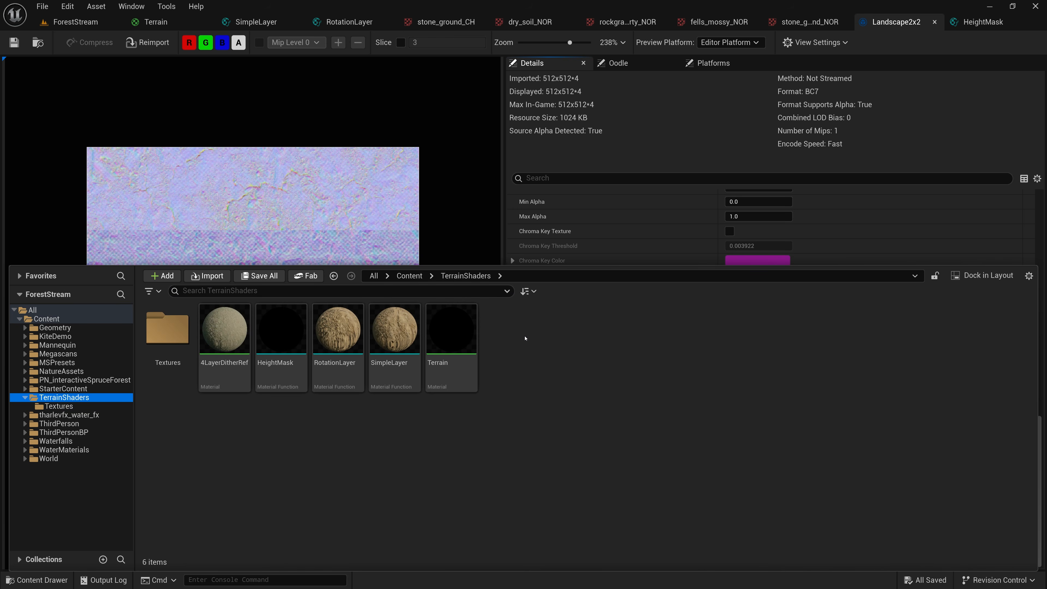
right_click(536, 331)
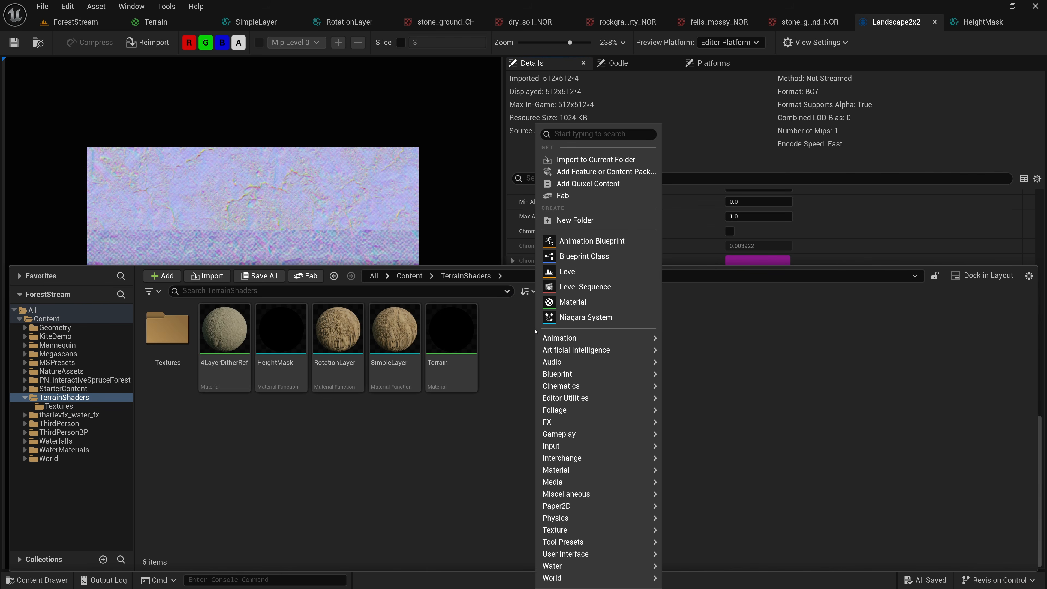
click(579, 302)
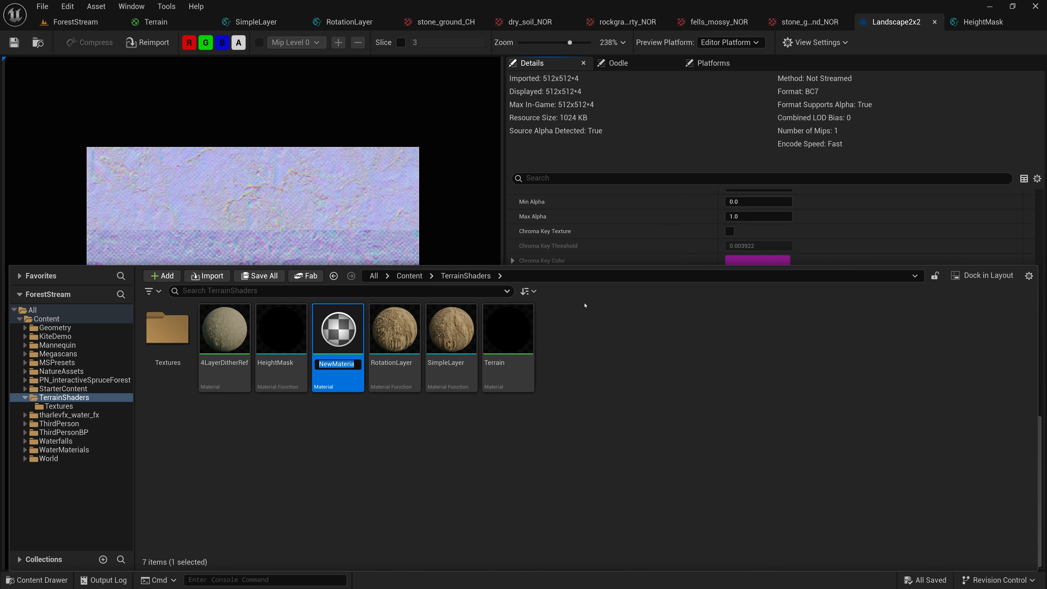
text(4LayerDith)
key(Return)
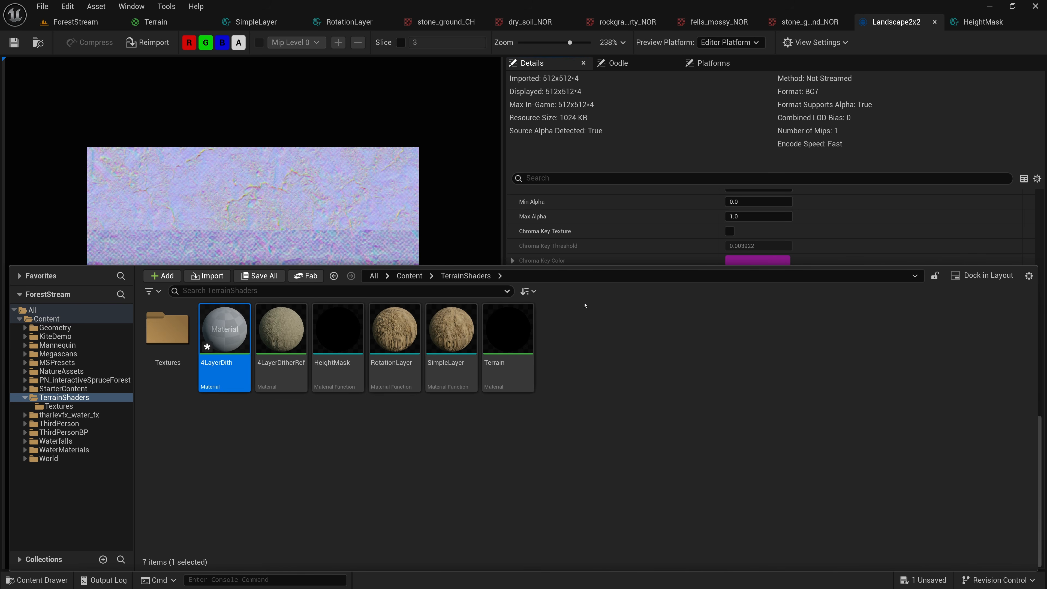
double_click(229, 362)
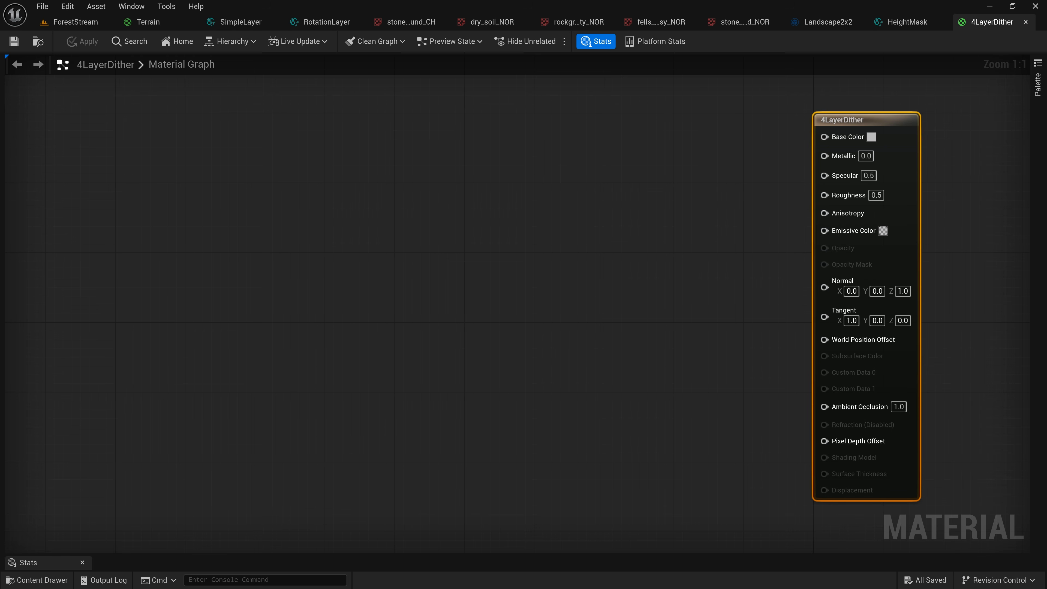
Paste the four copied Texture Object nodes for soil, rocky grass, moss and stone into the 4LayerDither graph and look through them
right_drag(278, 201, 334, 184)
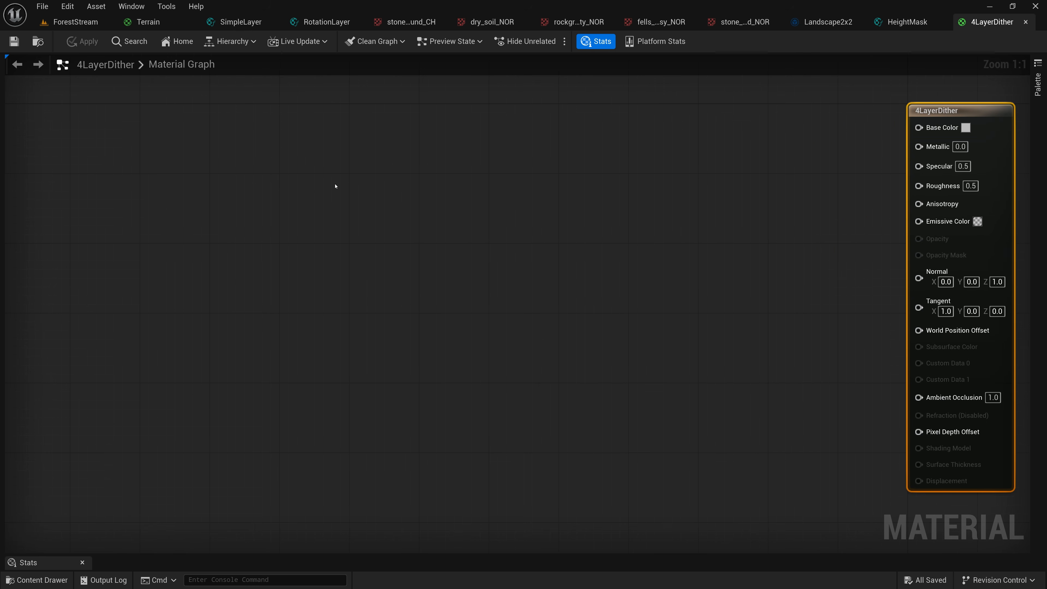
key(ctrl+v)
right_drag(479, 157, 458, 292)
click(347, 173)
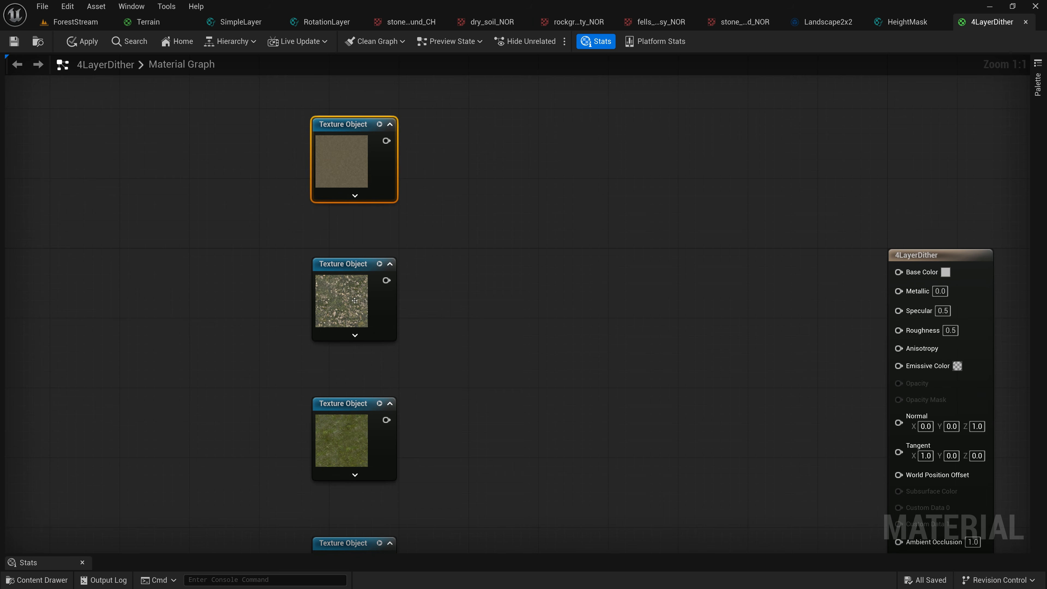
click(344, 296)
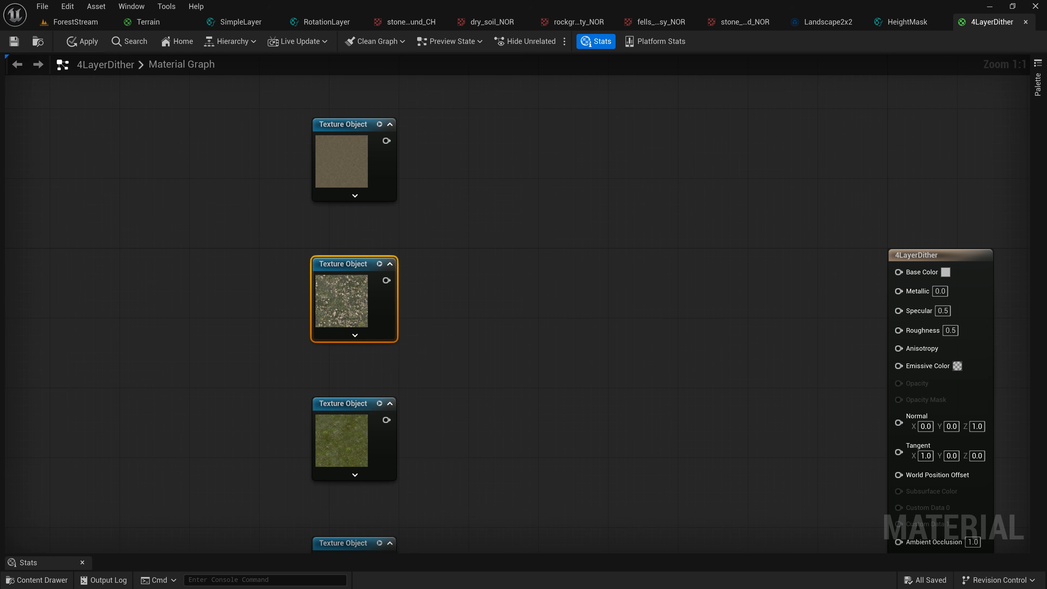
right_drag(340, 273, 344, 111)
click(340, 272)
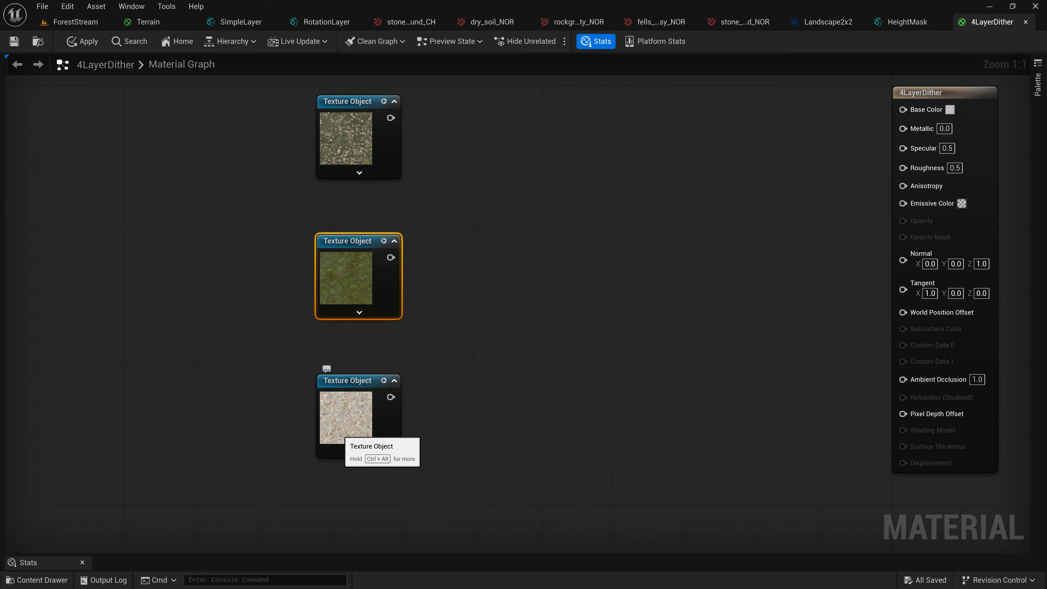
Add a TextureSample node beside the soil Texture Object and connect that texture to its Tex input
right_drag(456, 224, 322, 324)
right_drag(338, 111, 334, 166)
right_click(335, 166)
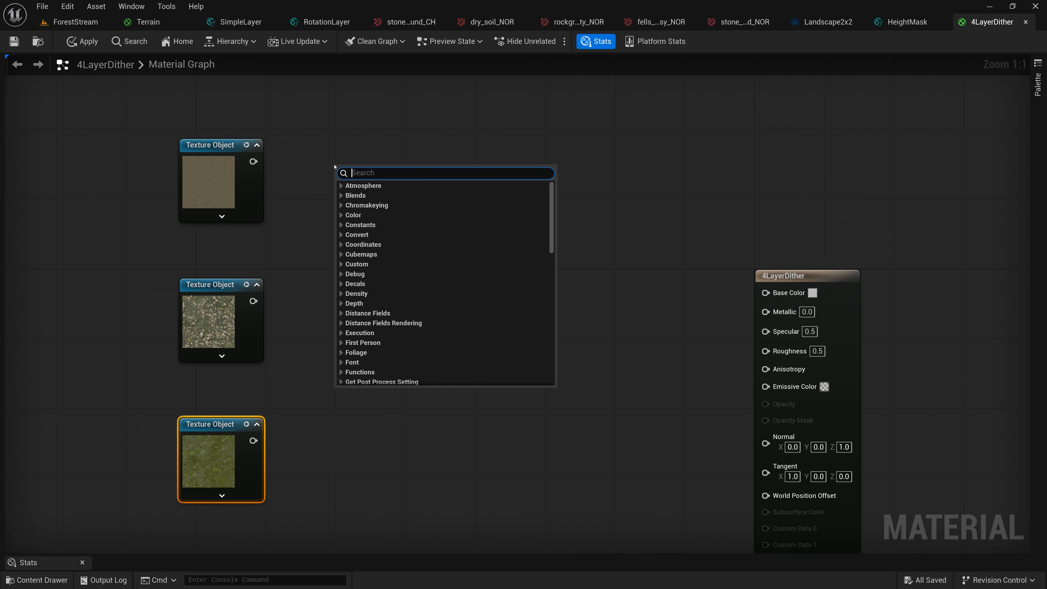
text(texture)
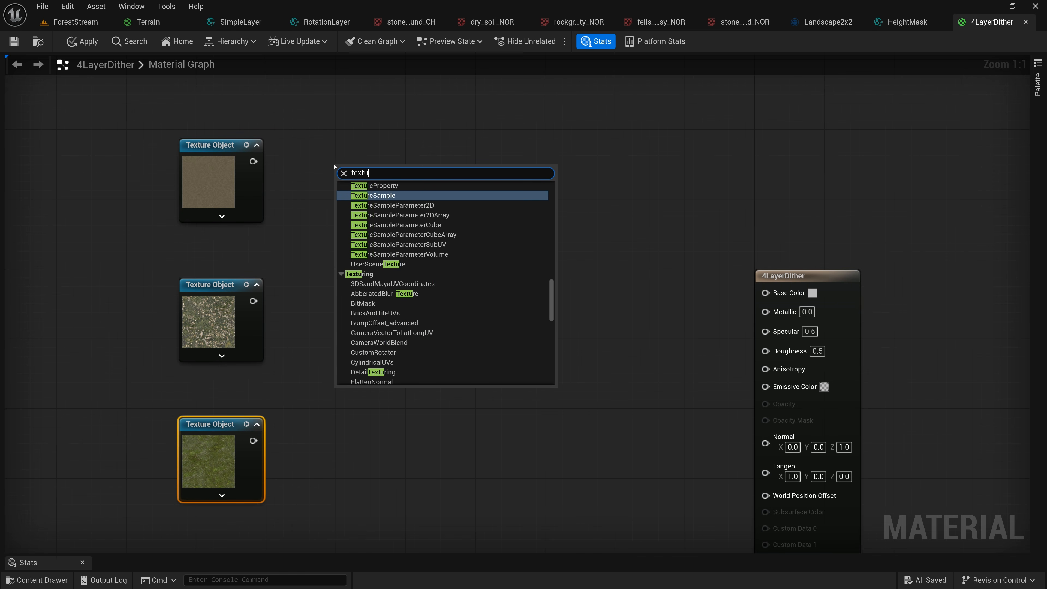
click(373, 195)
drag(253, 161, 356, 135)
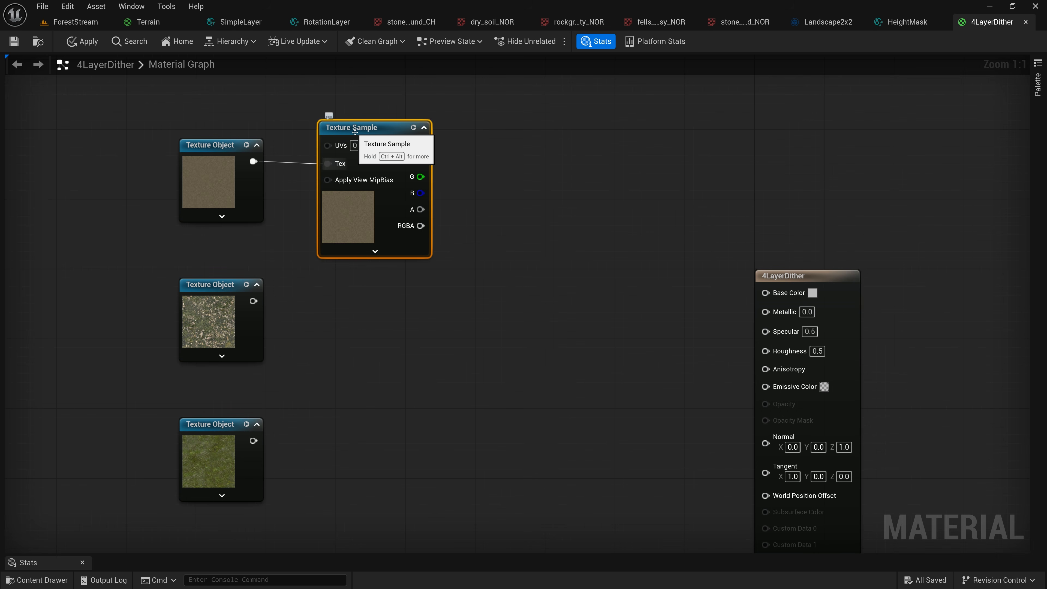
Duplicate the Texture Sample, place the copy below the first, and connect the rocky grass Texture Object to its Tex input
click(214, 145)
click(220, 284)
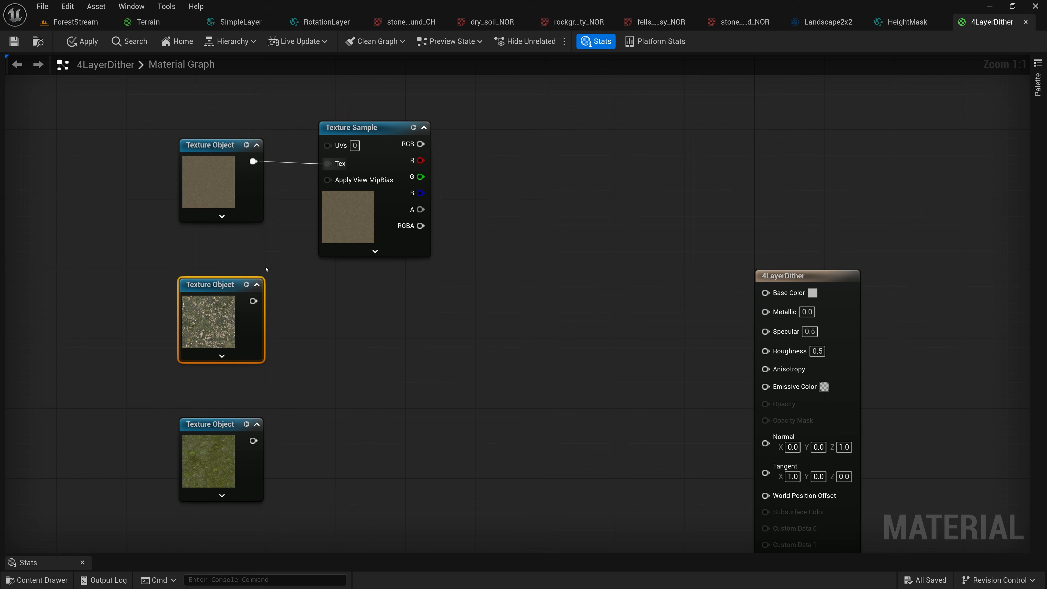
click(353, 133)
key(ctrl+d)
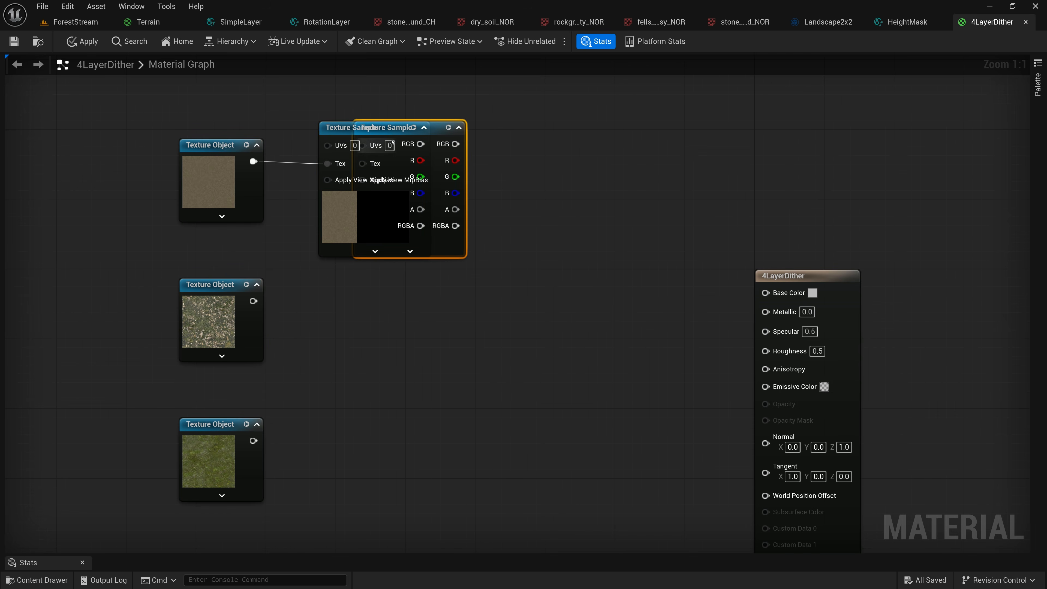
drag(403, 130, 368, 277)
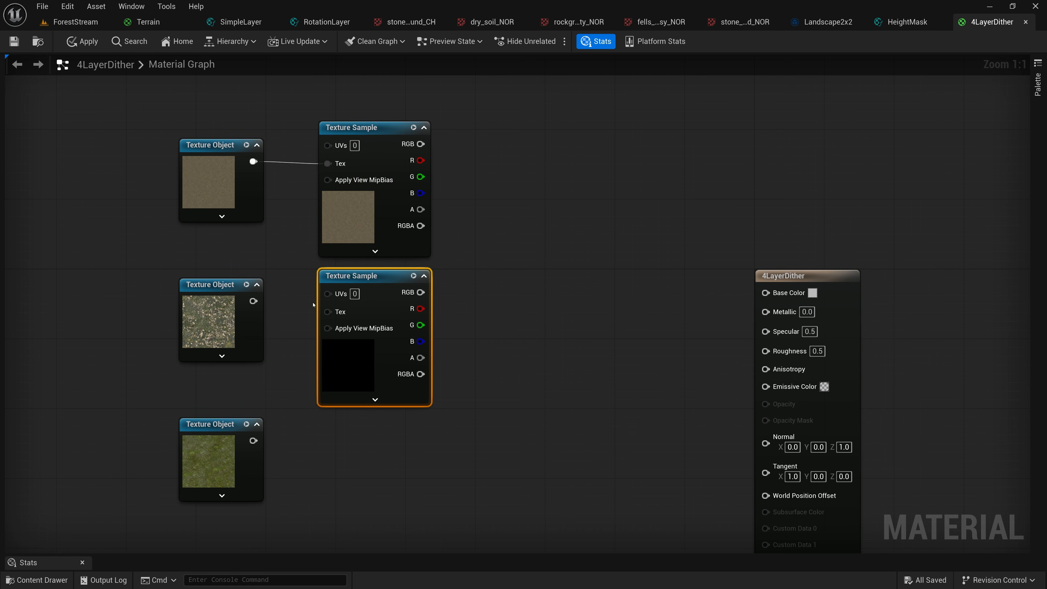
drag(253, 301, 328, 311)
Duplicate the Texture Sample twice more down the column and connect the moss and stone Texture Objects to their Tex inputs
right_drag(308, 334, 326, 198)
key(ctrl+d)
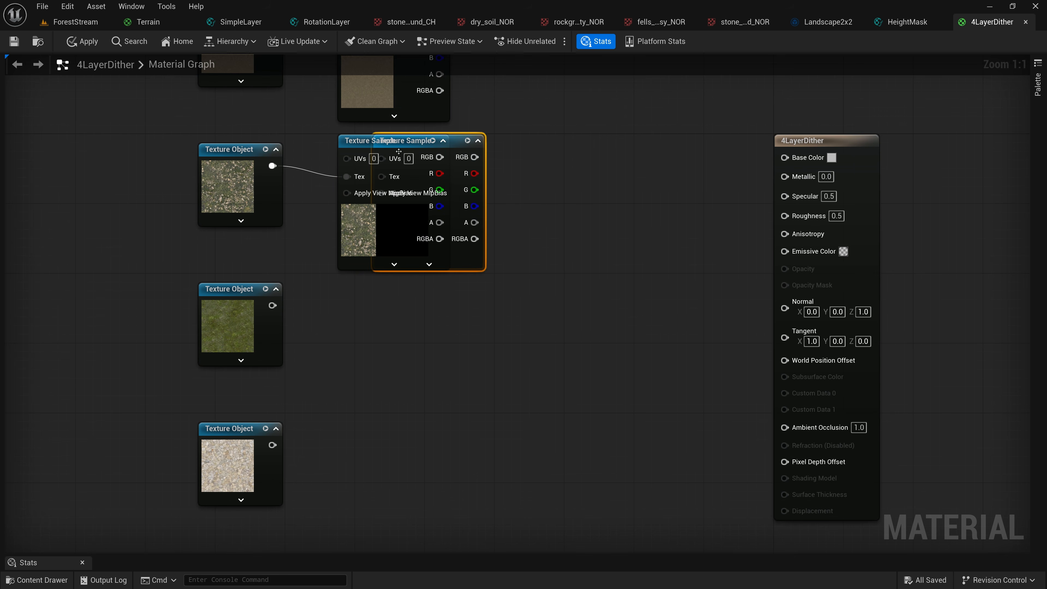
drag(424, 147, 383, 285)
drag(275, 305, 346, 316)
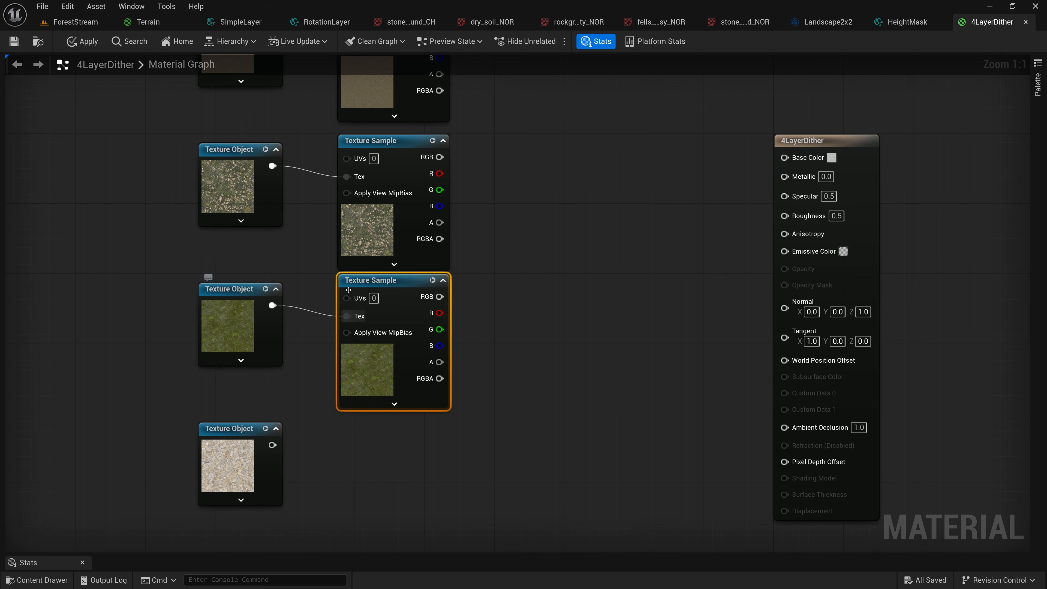
key(ctrl+w)
drag(419, 282, 378, 420)
drag(272, 445, 347, 456)
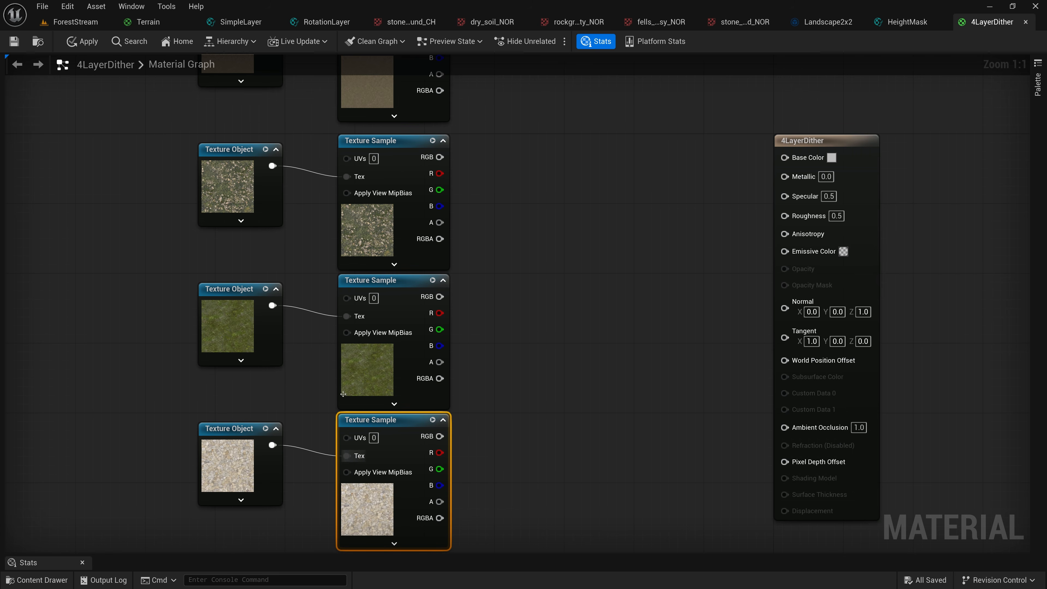
Add a WorldPosition node in the empty space before the Texture Objects
right_drag(334, 157, 493, 226)
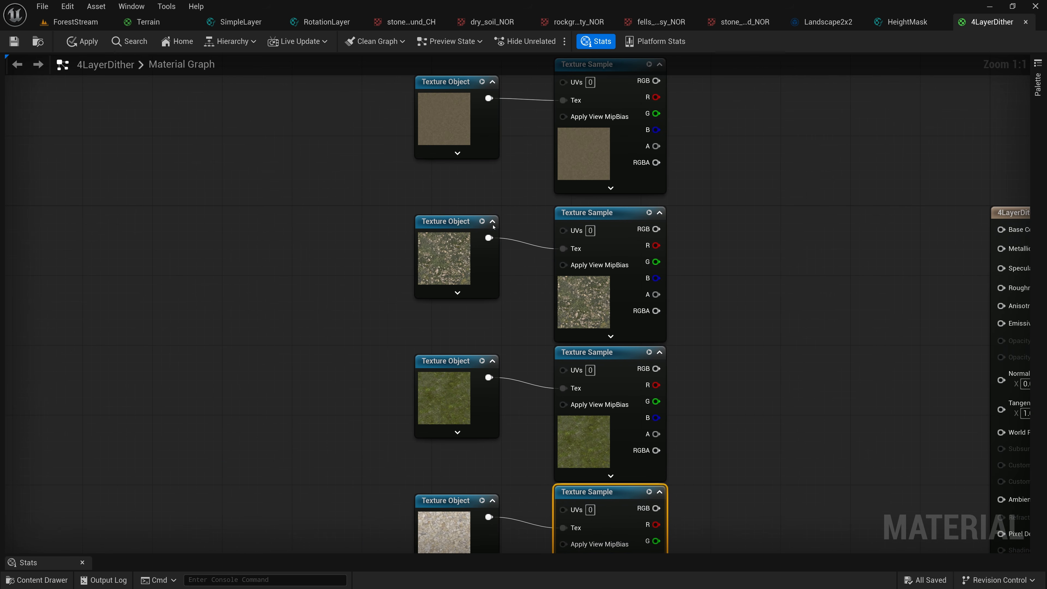
right_click(222, 243)
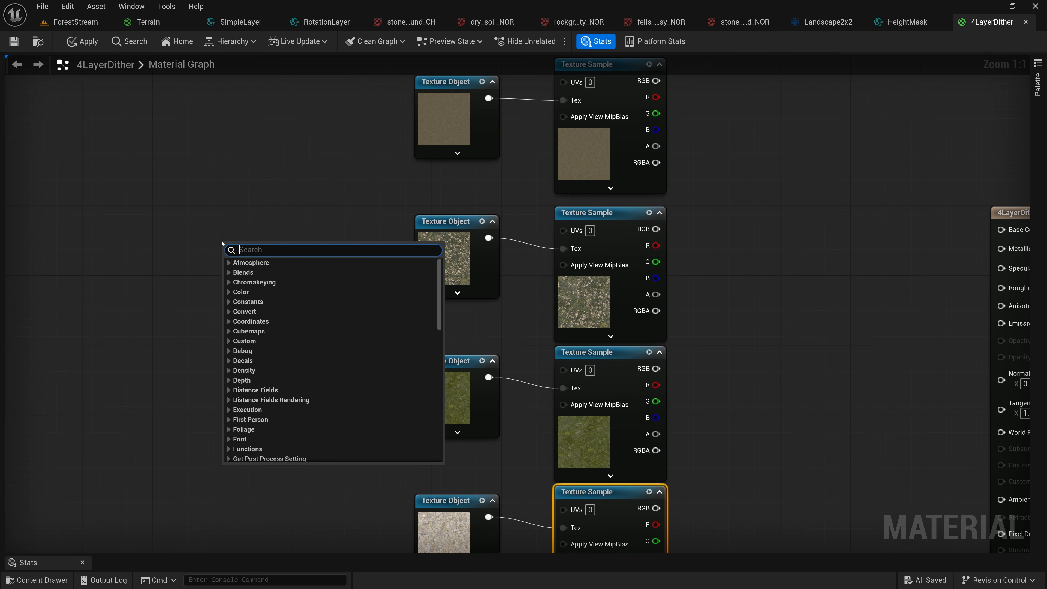
text(ab)
key(BackSpace)
key(BackSpace)
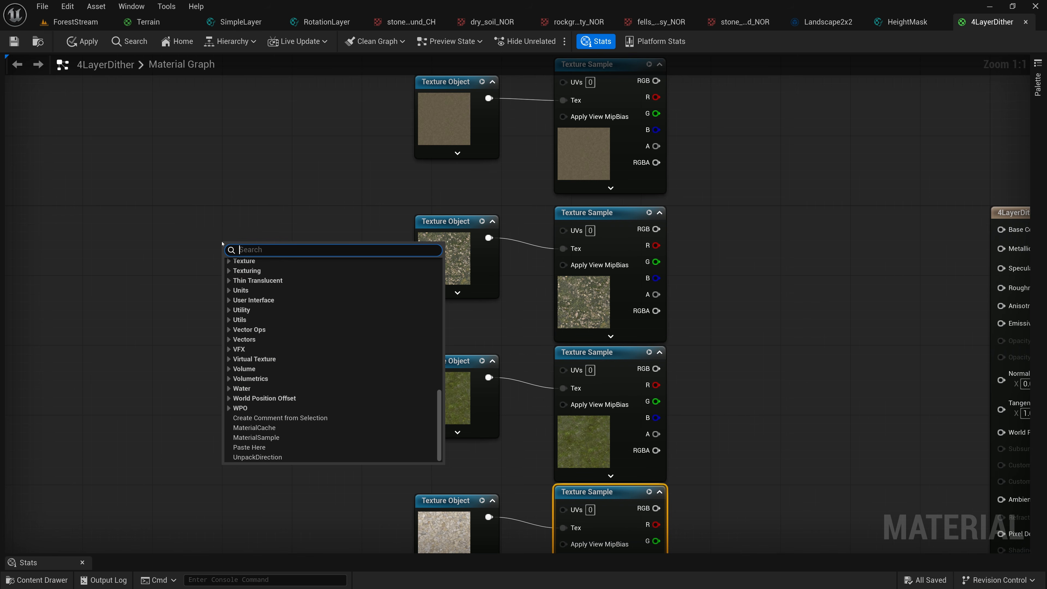
text(world)
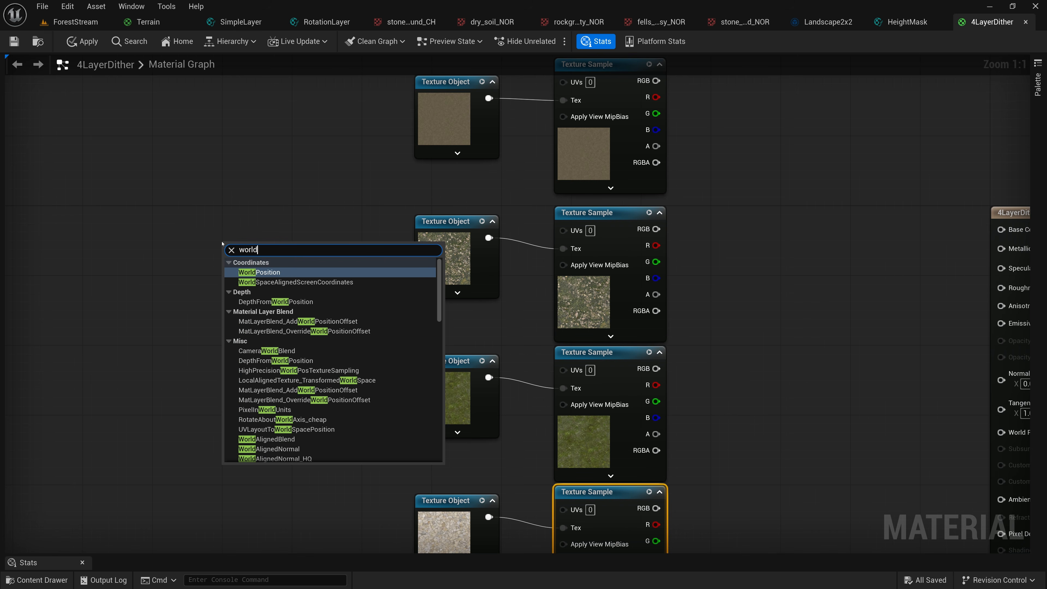
click(259, 272)
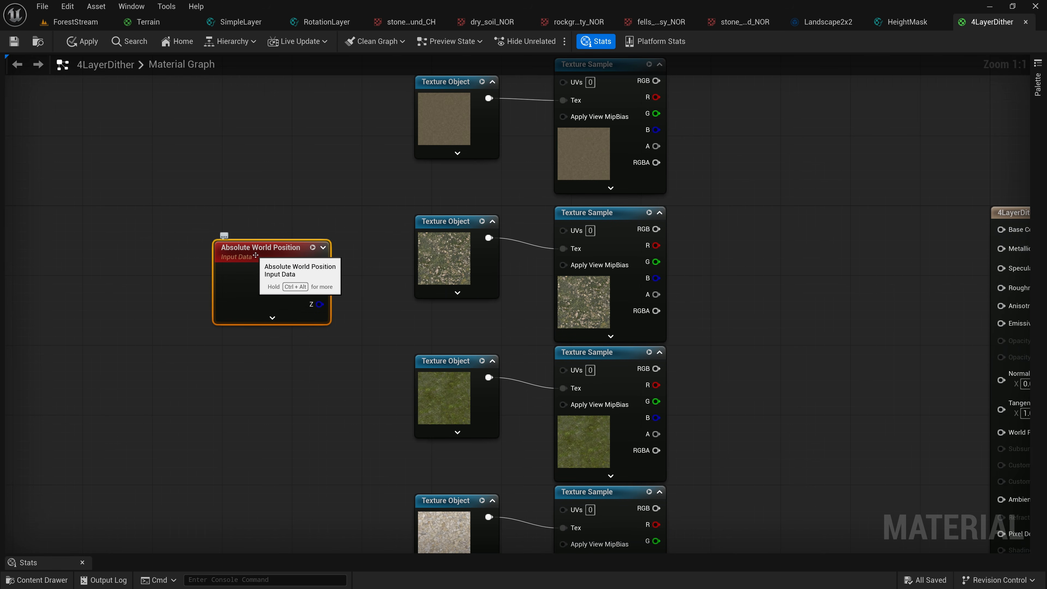
drag(256, 255, 229, 255)
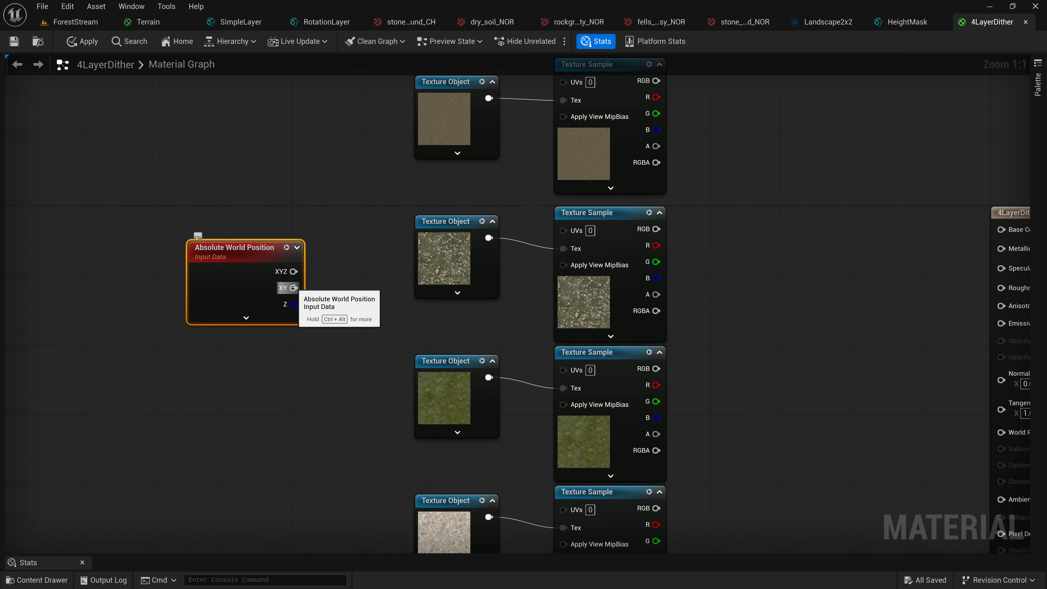
Add a Divide node fed by the XY output of Absolute World Position
drag(294, 287, 342, 297)
text(divide)
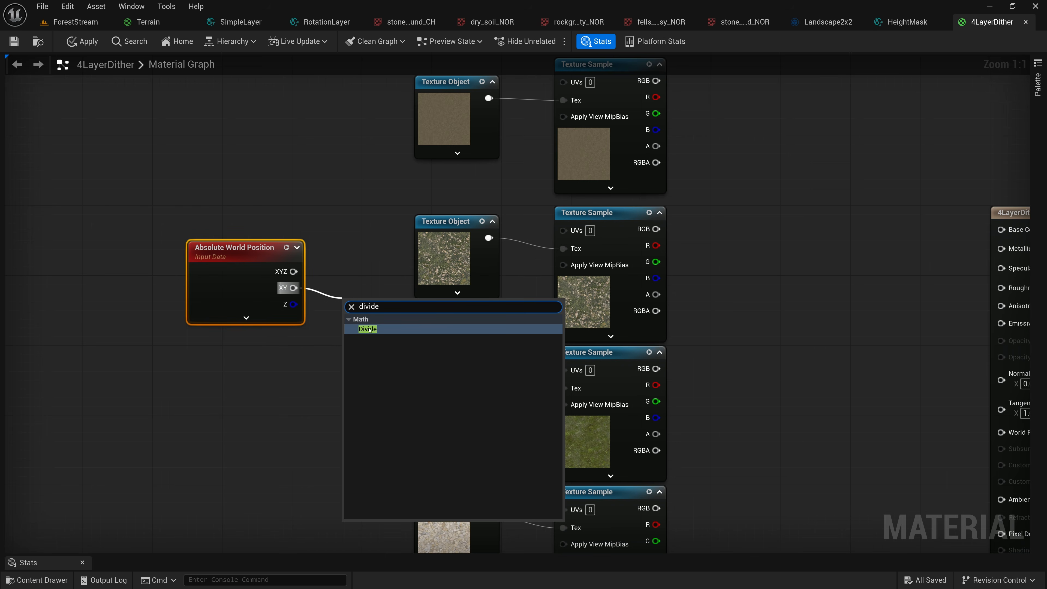
key(Return)
Add a constant of 200 below Absolute World Position, connect it to the Divide node's B input and align the Divide node
click(261, 375)
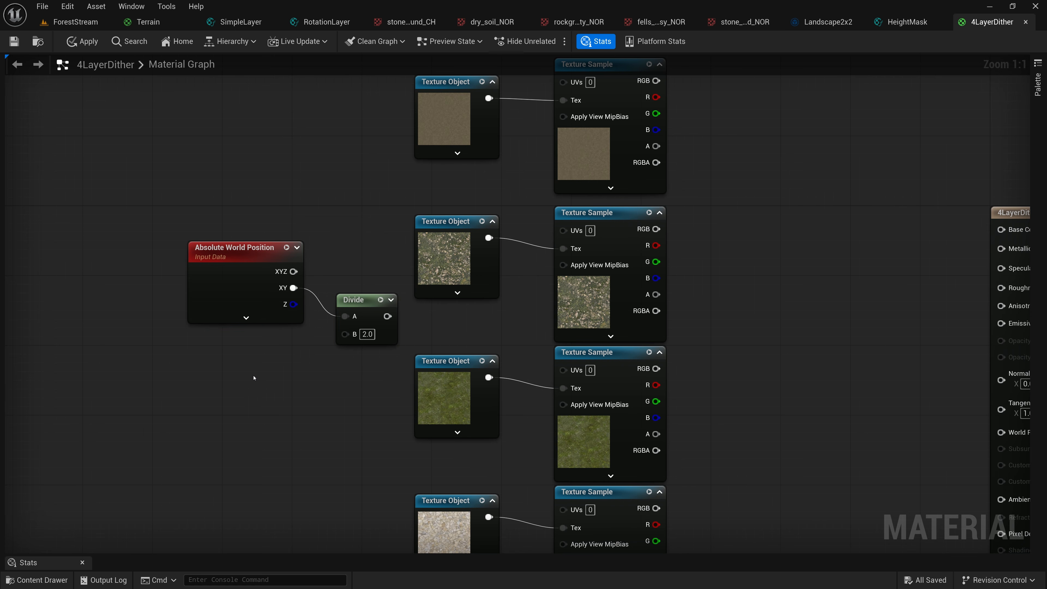
key(1)
click(253, 377)
drag(283, 373, 266, 346)
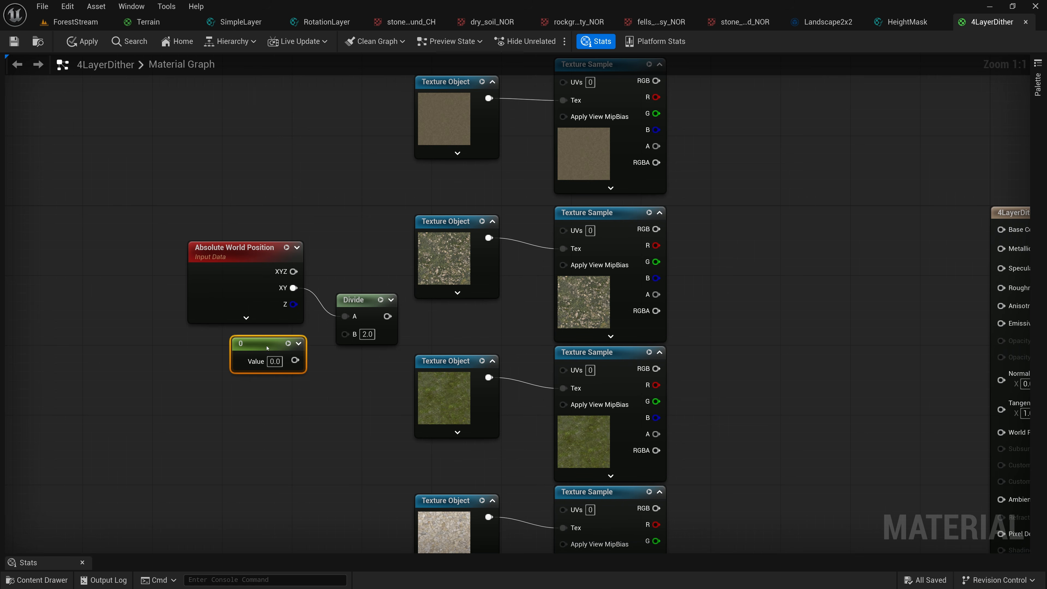
click(275, 362)
text(200)
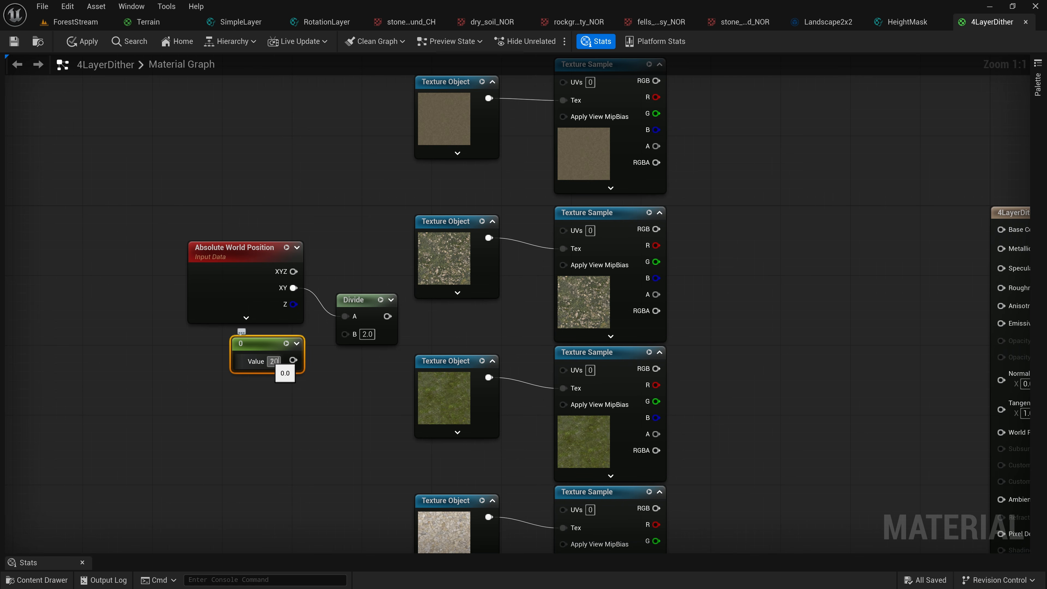
key(Return)
drag(275, 343, 326, 293)
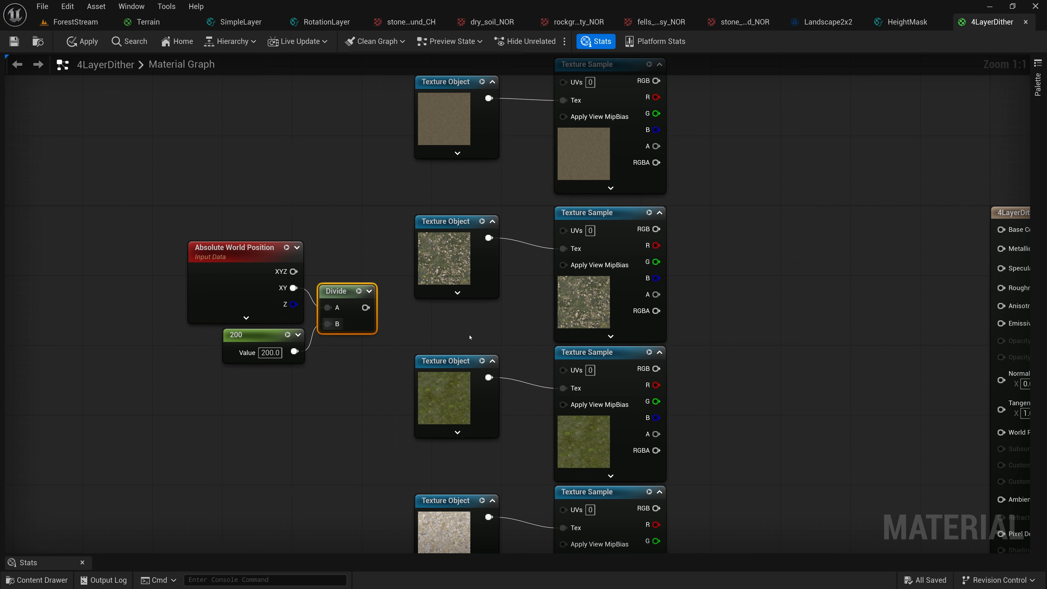
Connect the Divide output to the UVs input of all four Texture Samples
click(534, 293)
drag(365, 307, 563, 81)
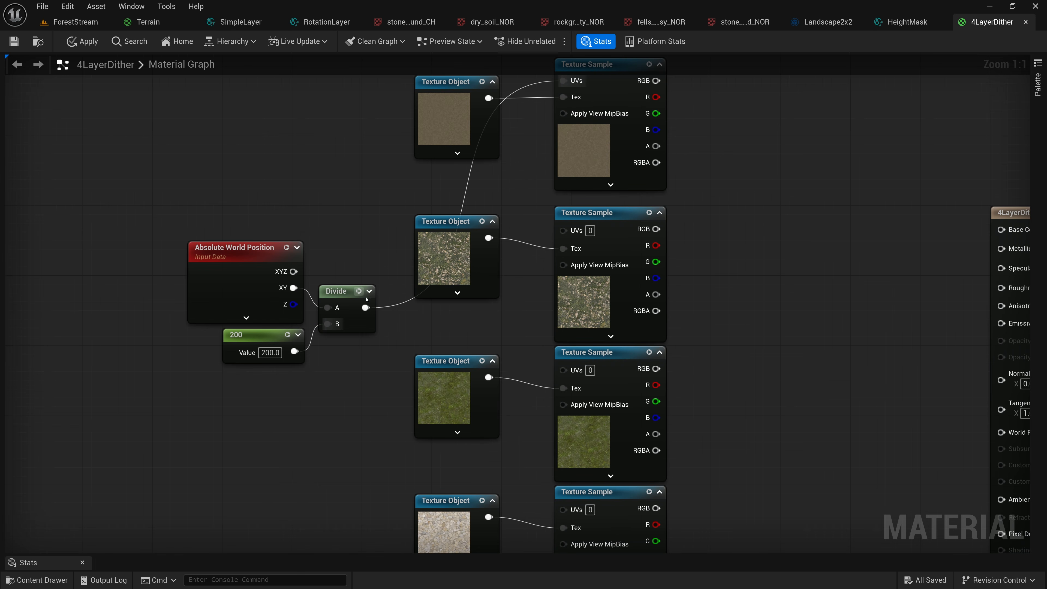
drag(469, 284, 563, 229)
drag(373, 309, 563, 368)
drag(365, 308, 563, 508)
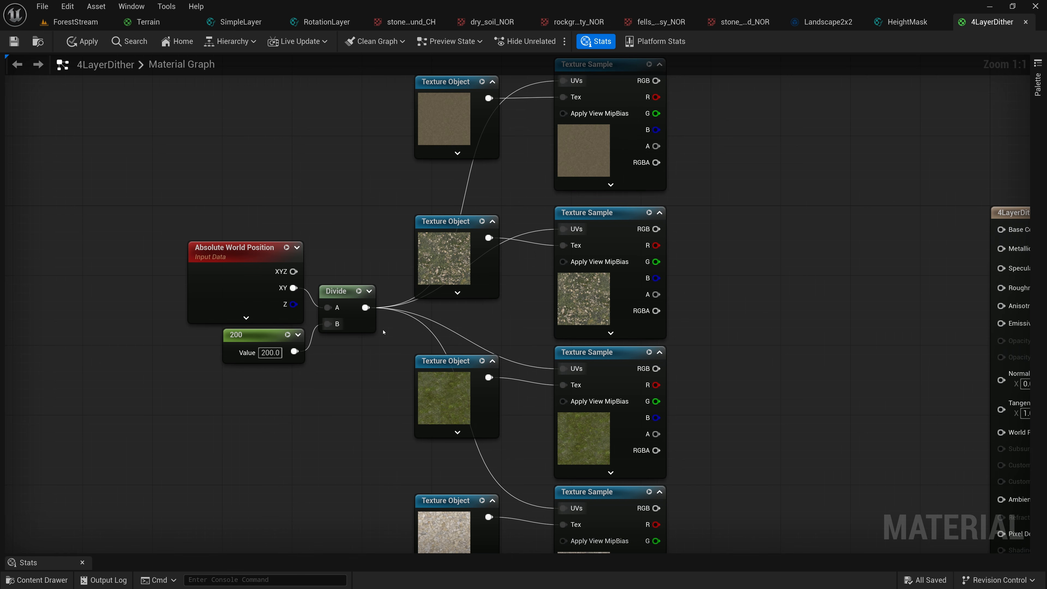
Add a Lerp node and connect the RGBA outputs of the first and second Texture Samples to its A and B inputs
right_drag(753, 211, 535, 191)
right_click(550, 188)
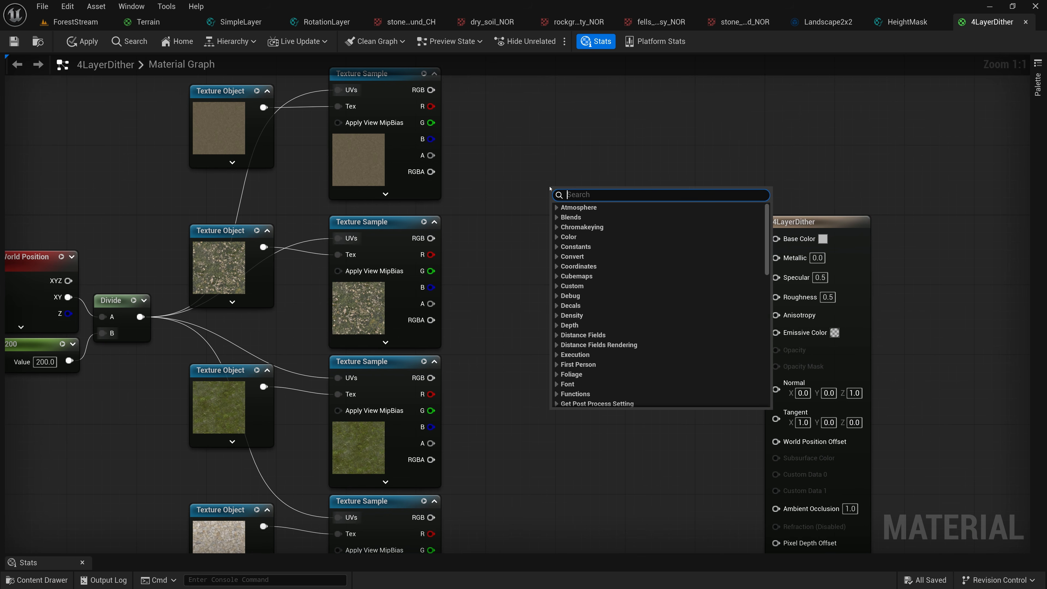
text(lerp)
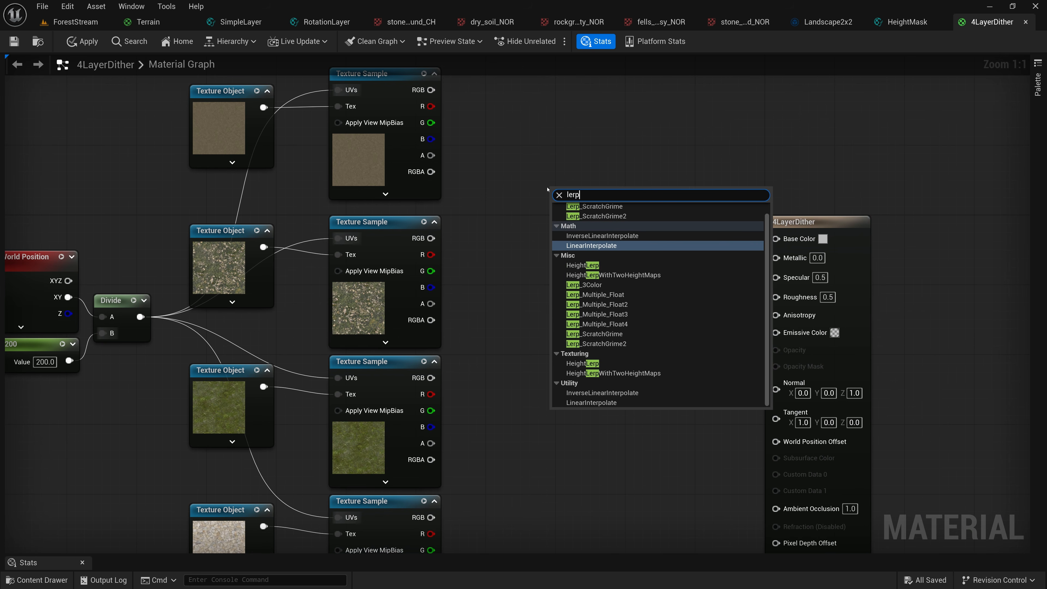
click(594, 246)
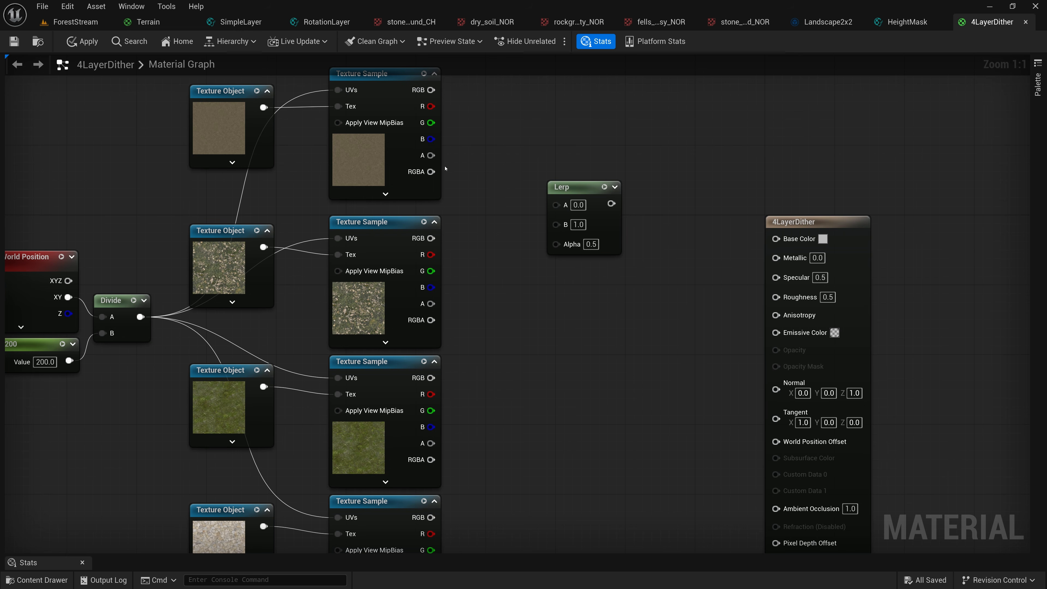
drag(431, 171, 555, 206)
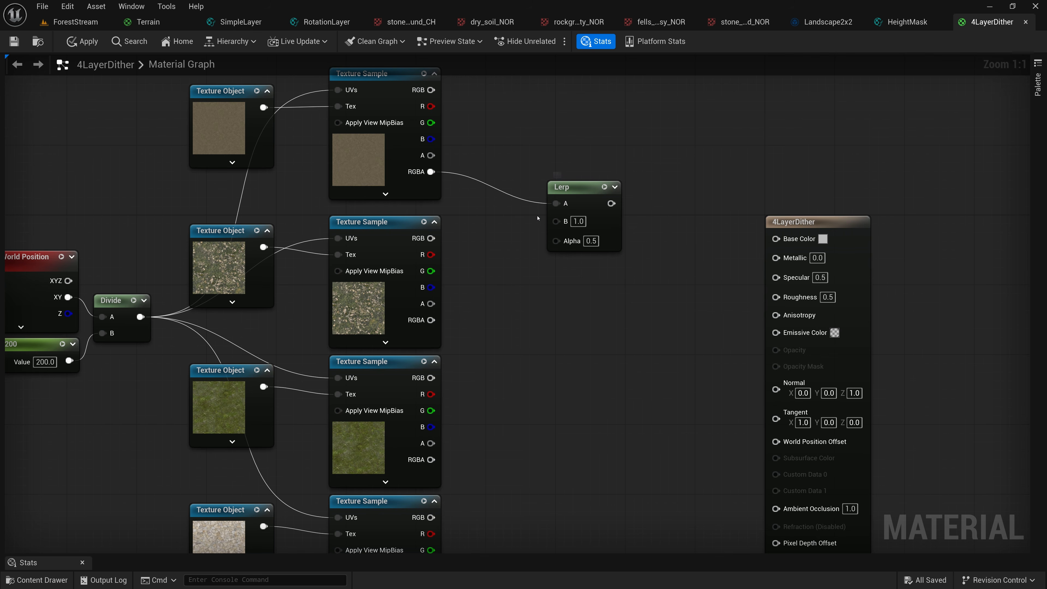
drag(431, 320, 555, 221)
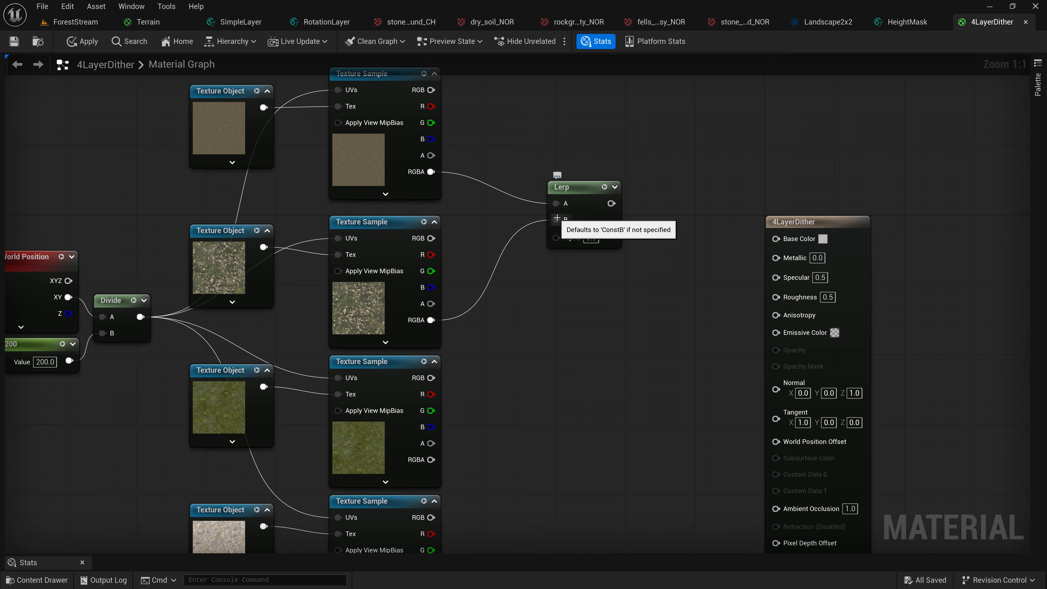
Add a second Lerp with the first Lerp's output in A and the third Texture Sample's RGBA in B
drag(576, 188, 664, 269)
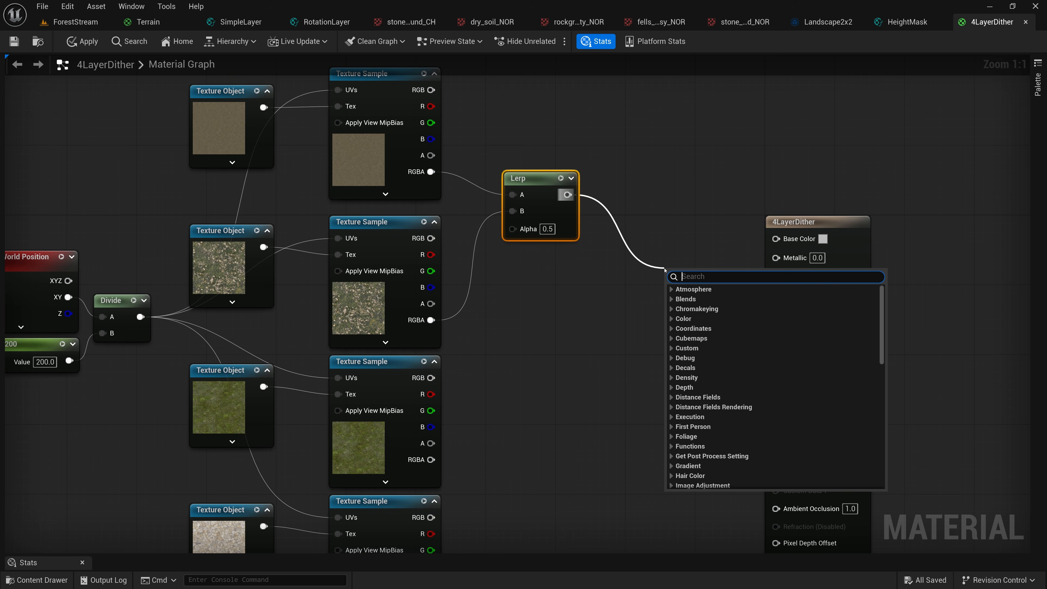
text(lerp)
key(Return)
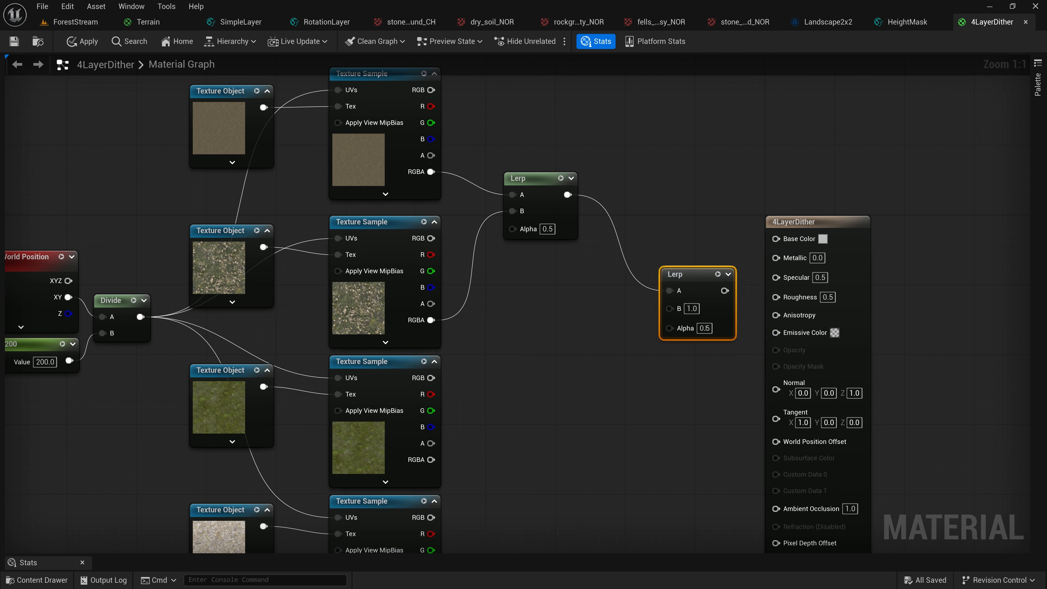
drag(431, 459, 670, 308)
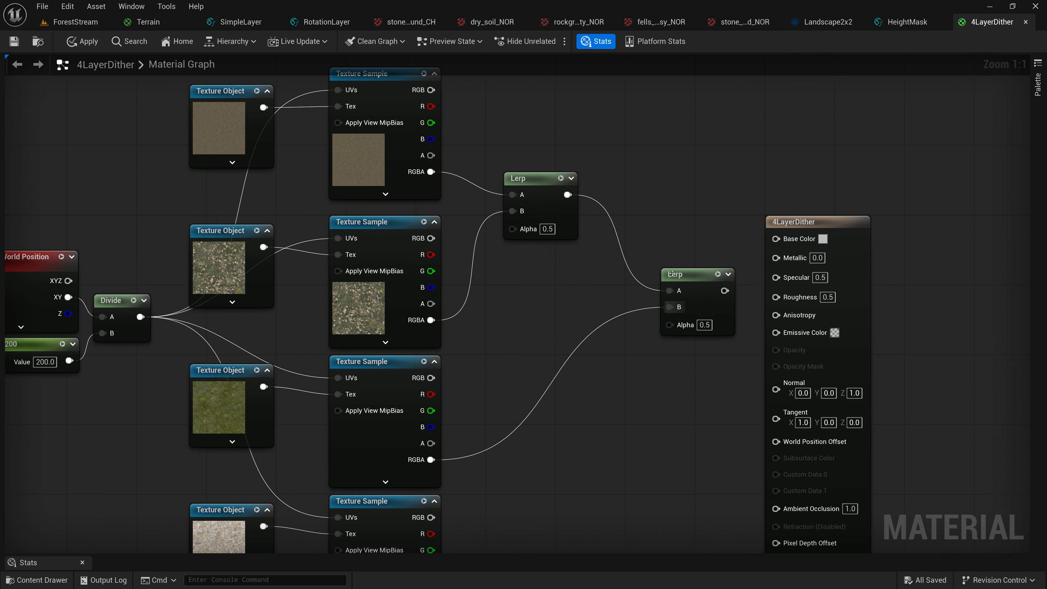
Duplicate the second Lerp as a third one, feeding A from the second Lerp and B from the fourth Texture Sample's RGBA
drag(858, 222, 1033, 196)
click(679, 273)
key(ctrl+d)
drag(707, 281, 792, 319)
right_drag(500, 493, 496, 428)
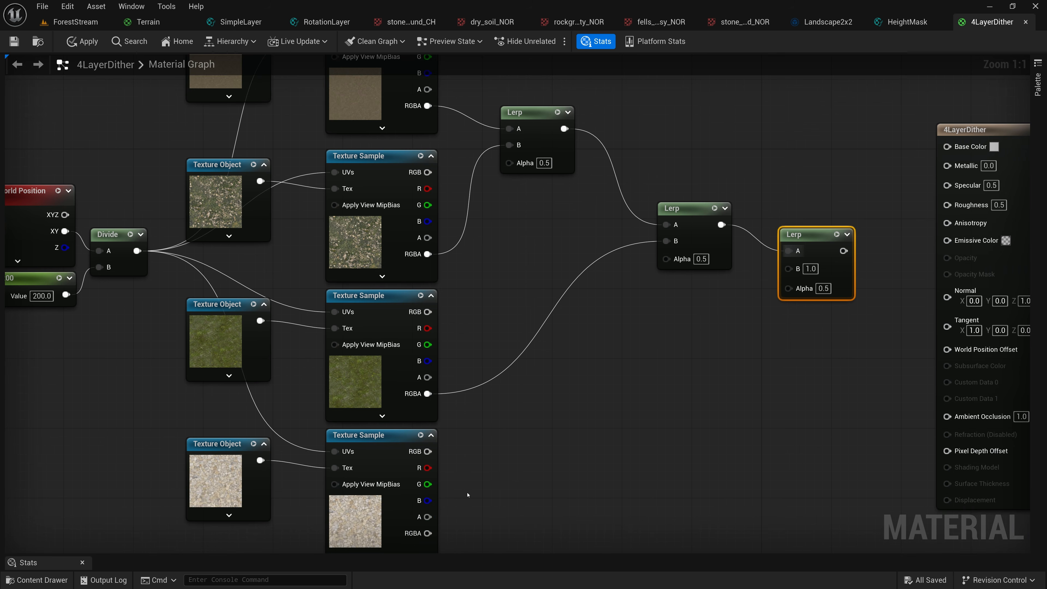
drag(428, 531, 788, 268)
drag(809, 235, 852, 357)
right_drag(798, 174, 714, 235)
right_click(571, 190)
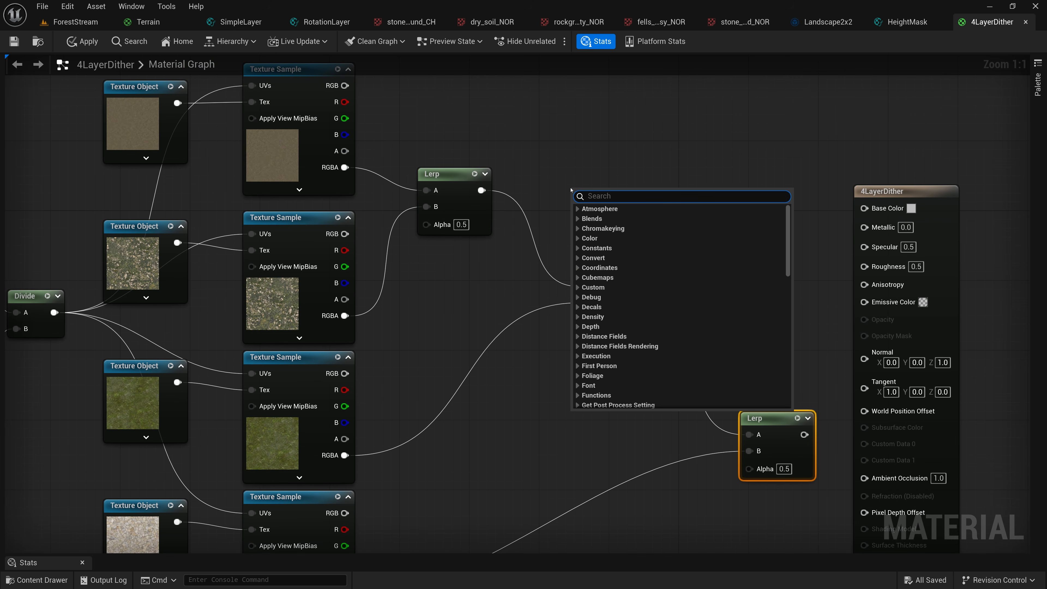
text(height)
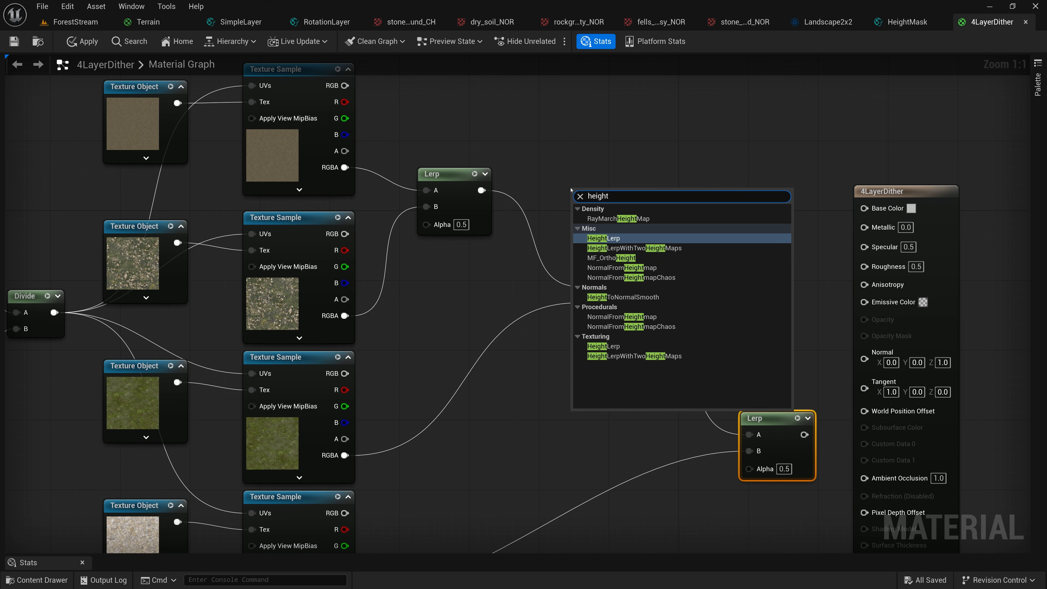
text(mask)
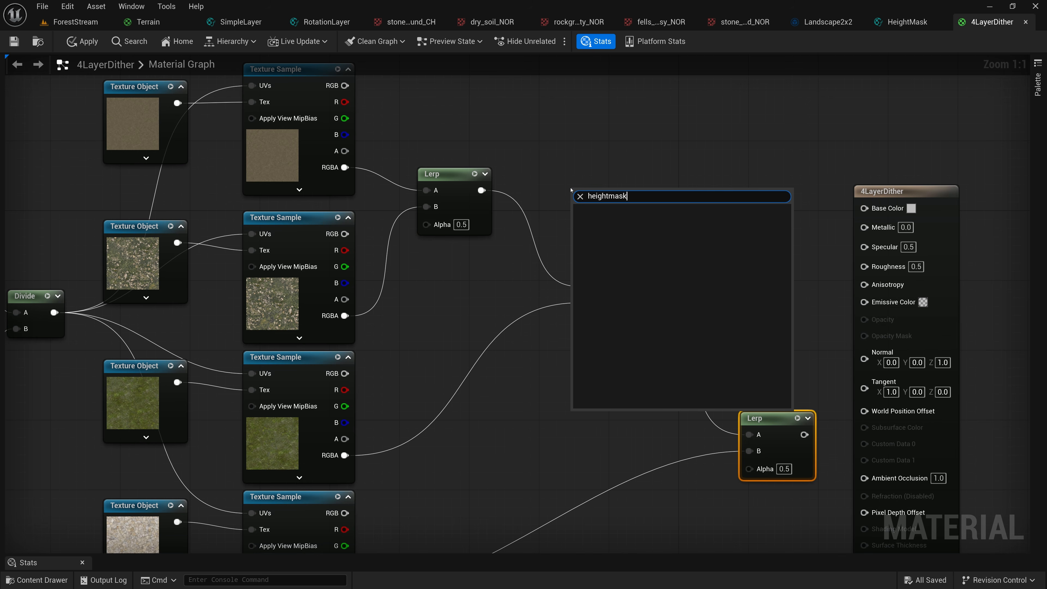
click(596, 104)
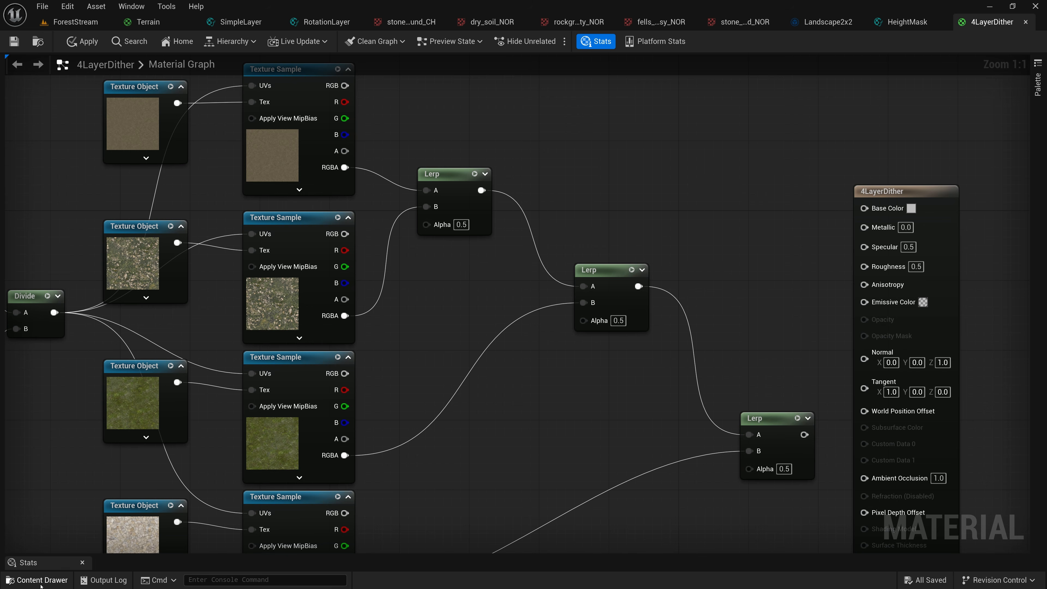
Place the HeightMask material function from the TerrainShaders folder in the empty graph space above the second Lerp
click(41, 581)
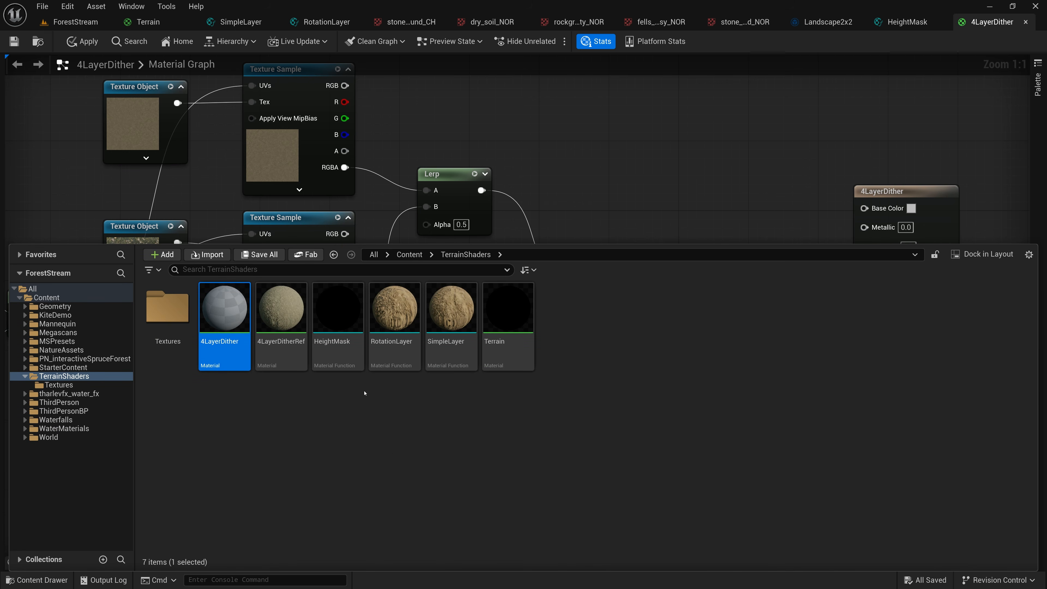
drag(339, 318, 584, 158)
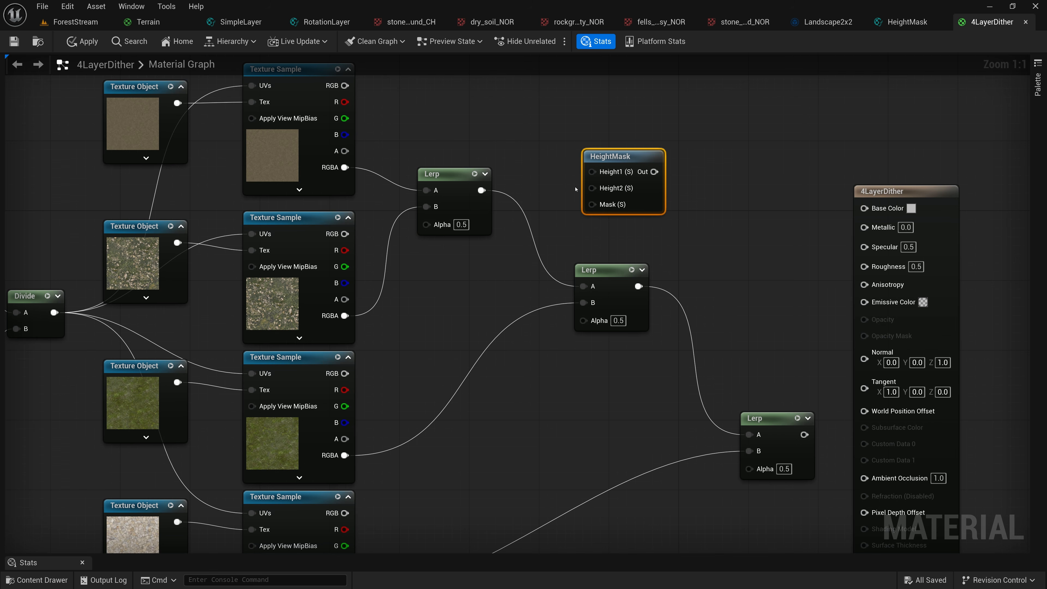
right_drag(540, 184, 634, 222)
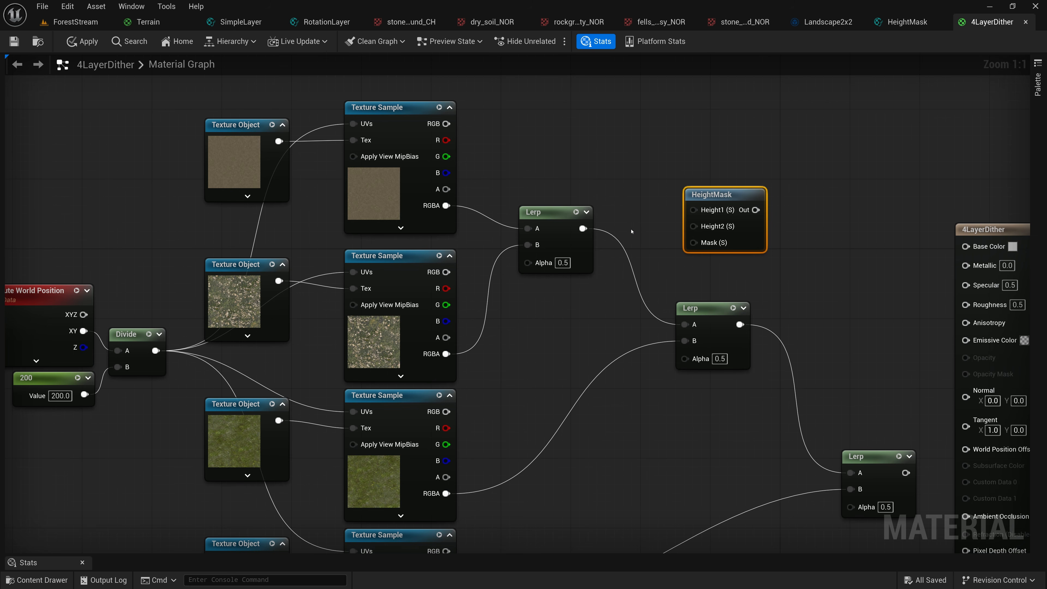
right_drag(652, 259, 559, 208)
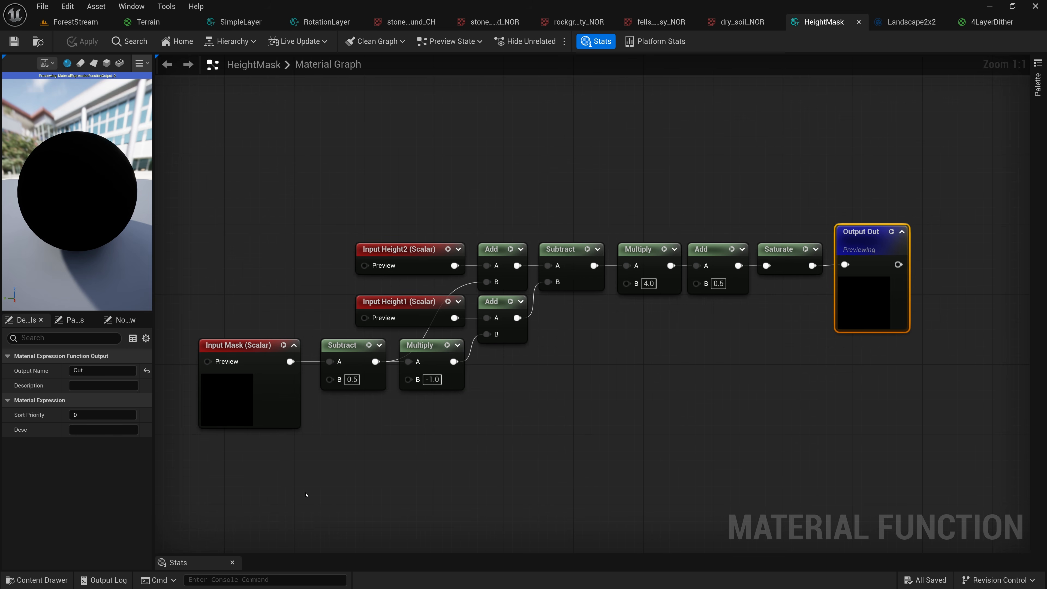
Locate the HeightMask material function in the TerrainShaders folder and return to its open graph
click(37, 580)
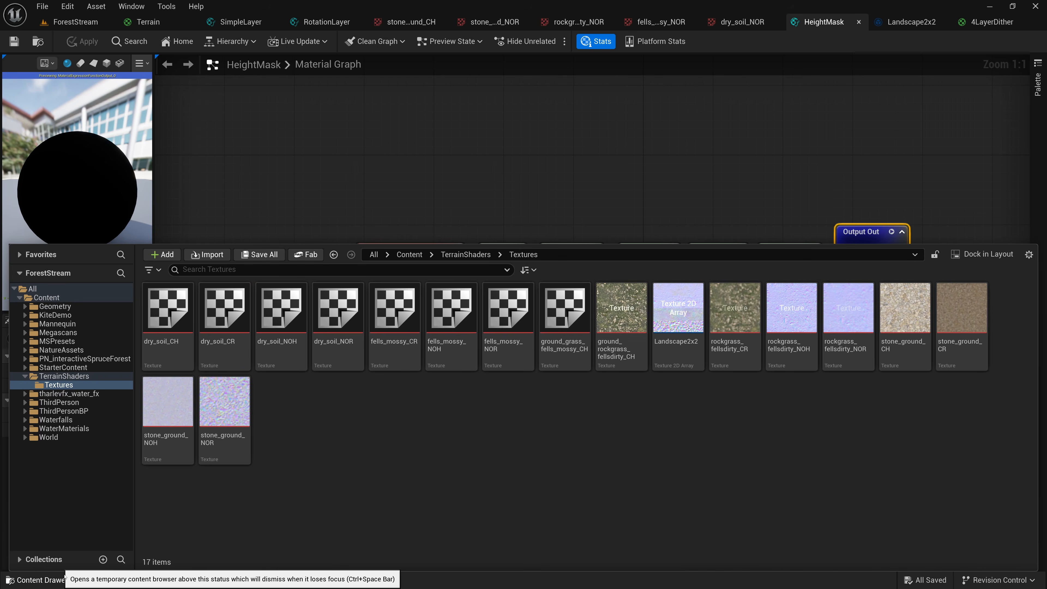
click(82, 376)
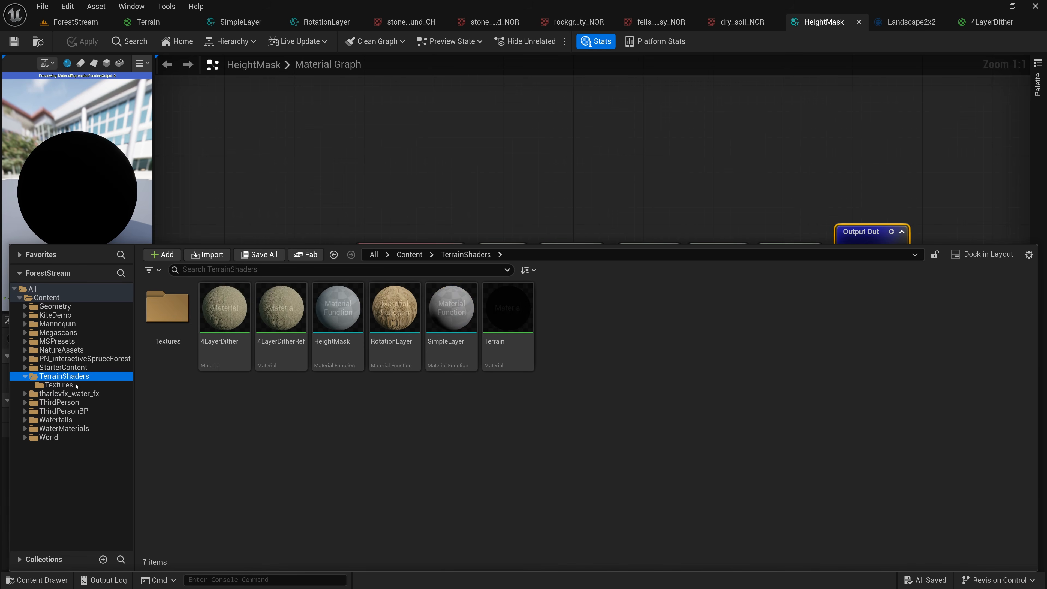
click(341, 322)
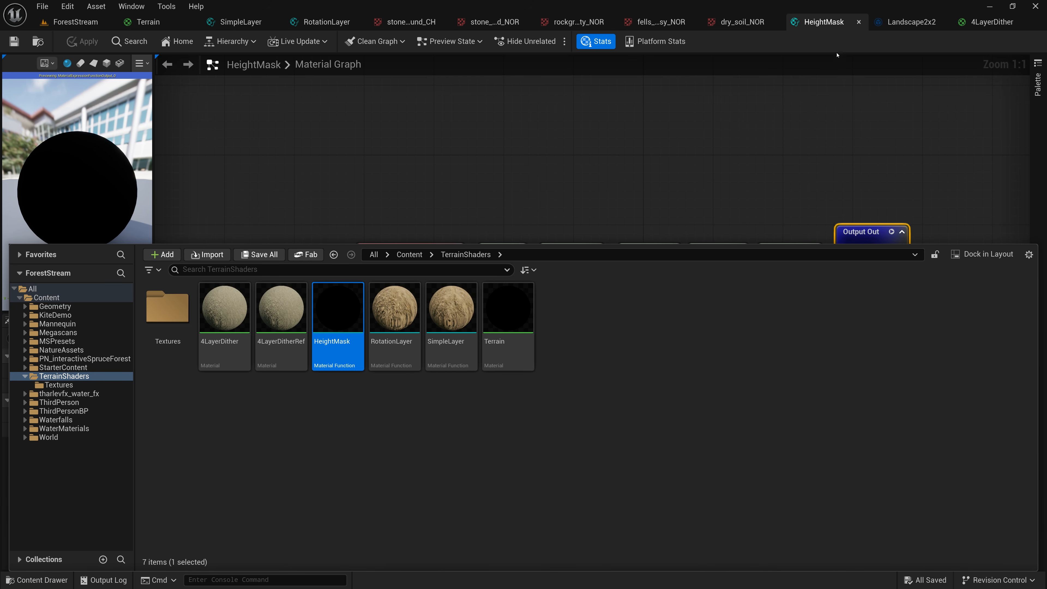
click(825, 22)
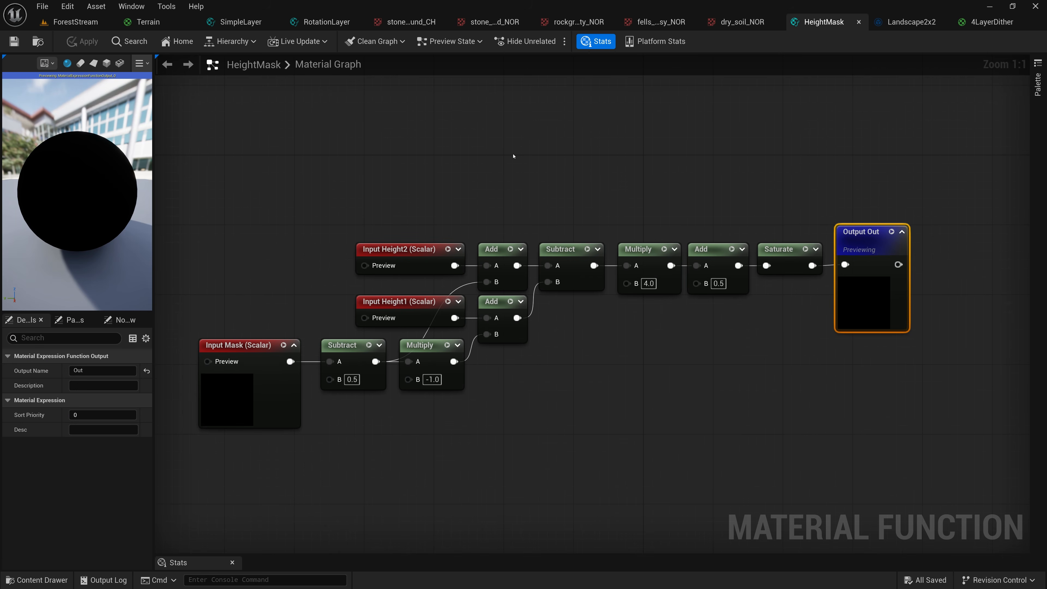
Examine the name, input type and sort priority of HeightMask's Height1, Height2 and Mask inputs in a widened details view
click(396, 249)
click(397, 303)
click(404, 252)
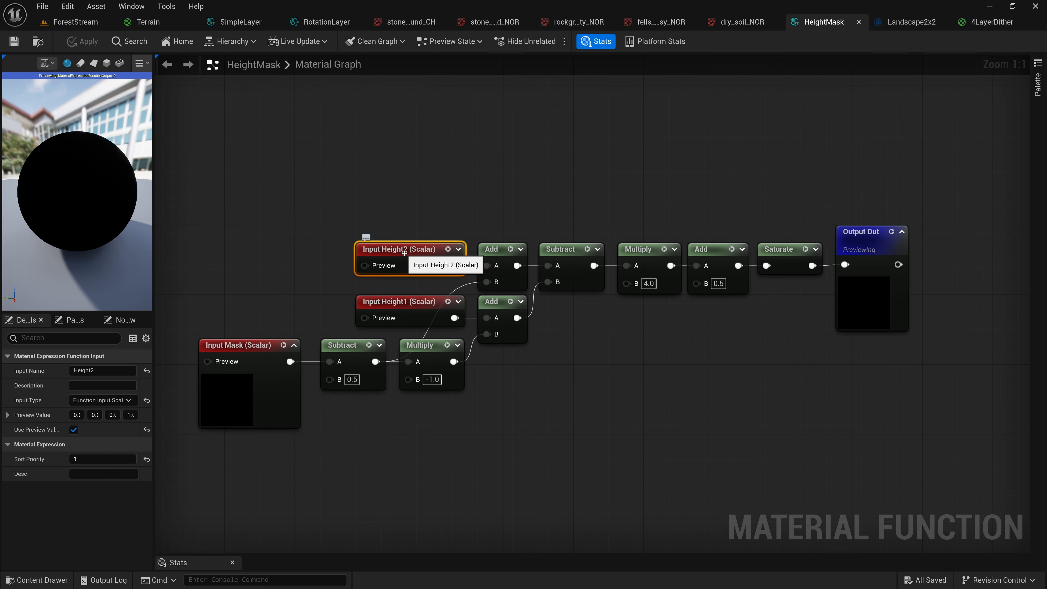
drag(154, 383, 220, 383)
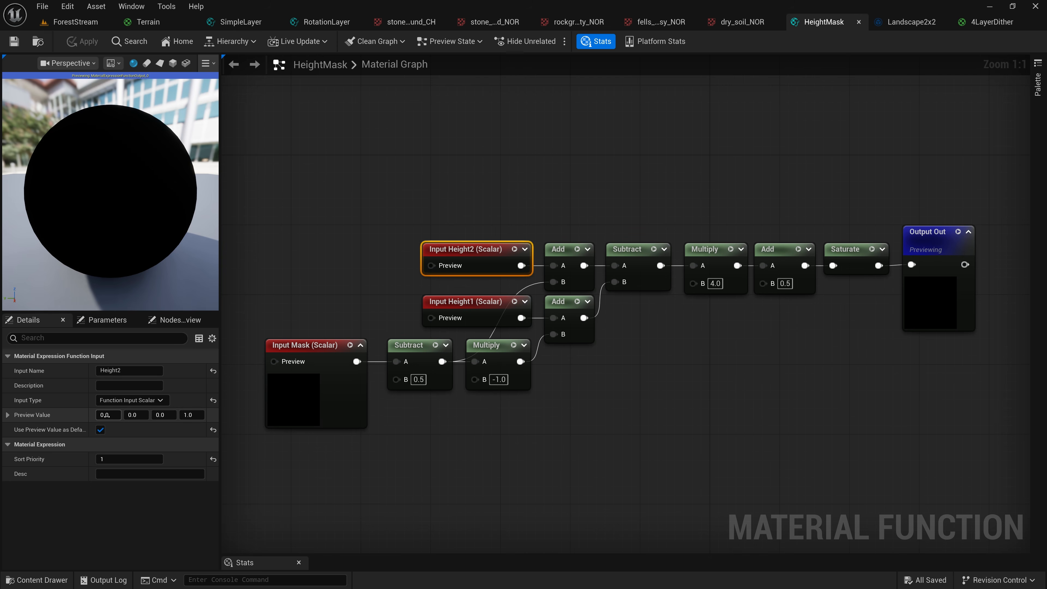
click(476, 303)
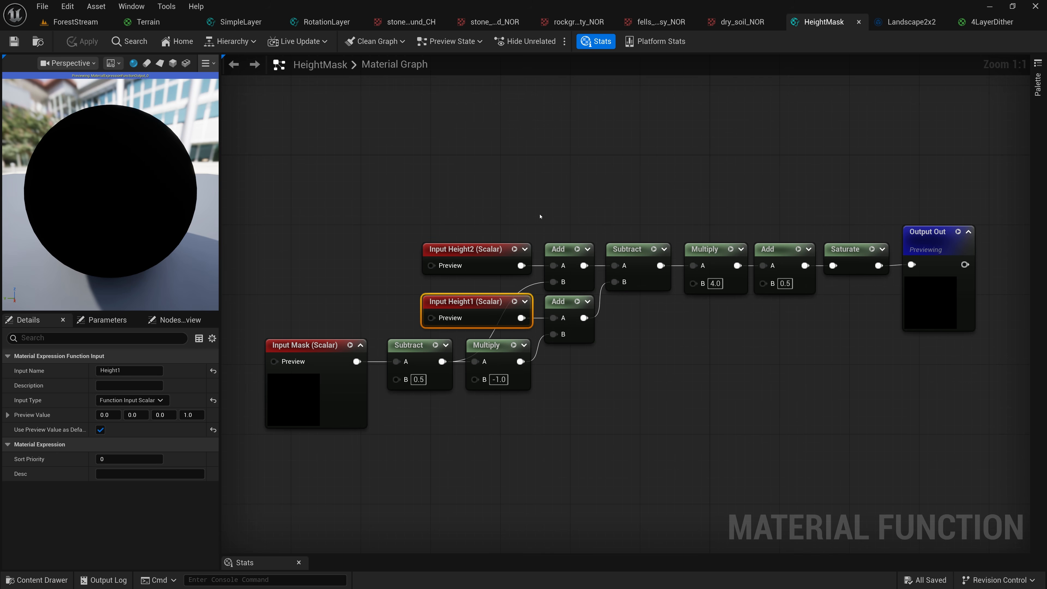
right_drag(528, 211, 577, 171)
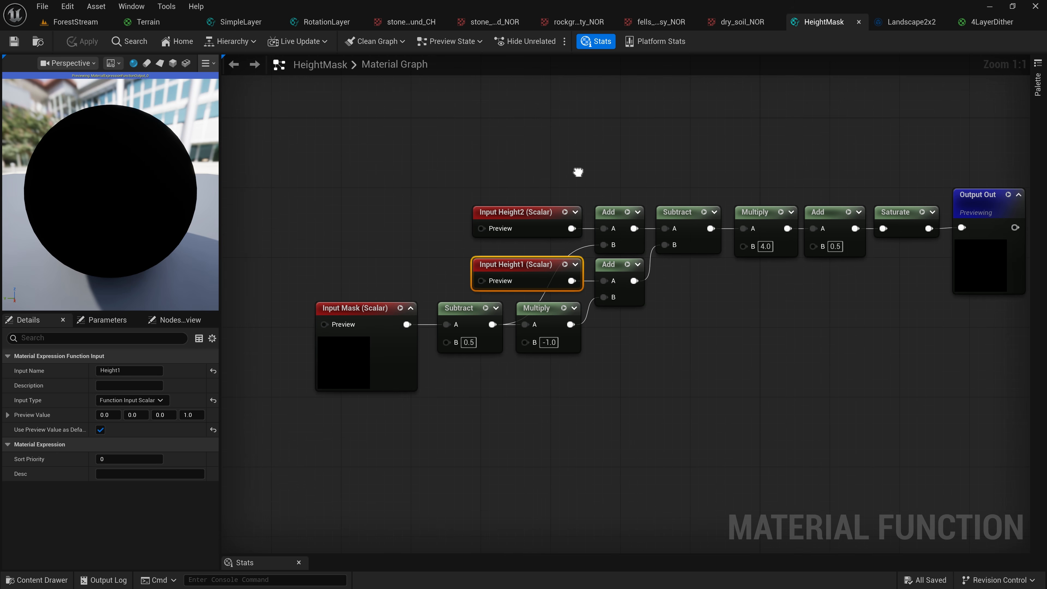
click(368, 307)
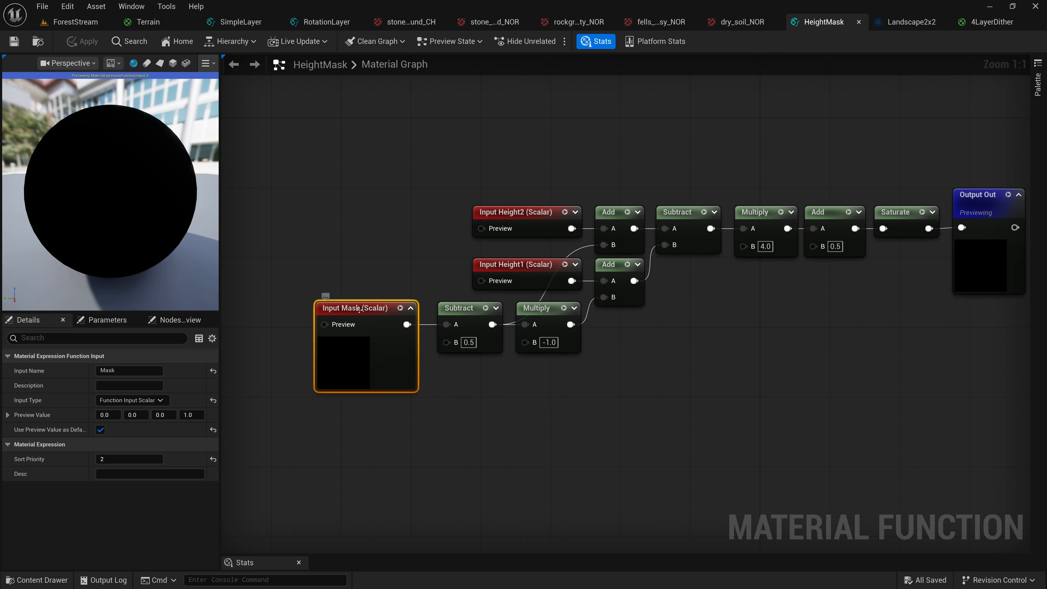
Move the Mask input together with its Subtract and Multiply nodes farther below Input Height1
click(472, 309)
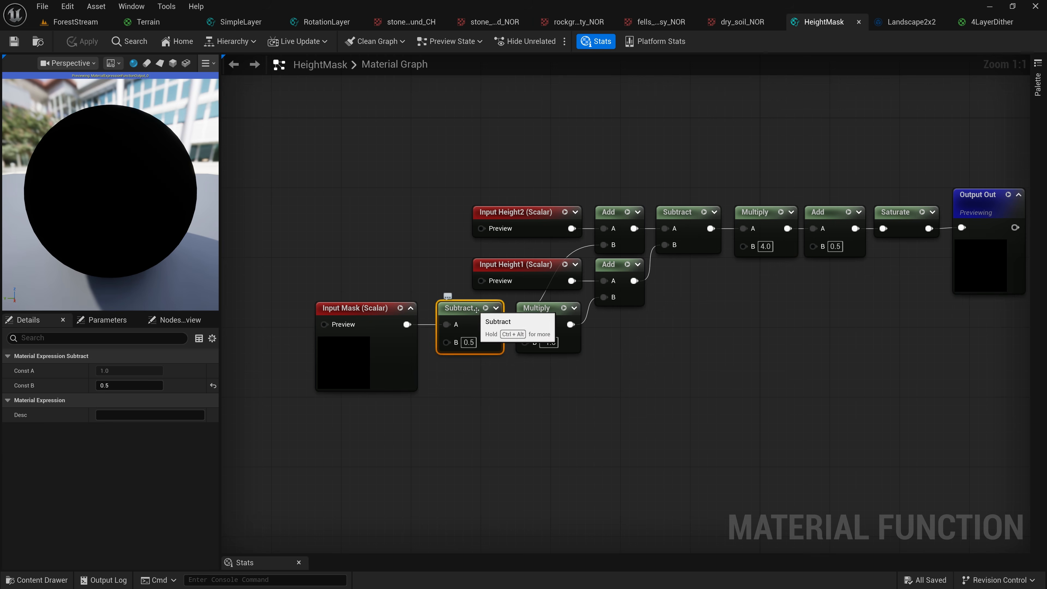
click(547, 308)
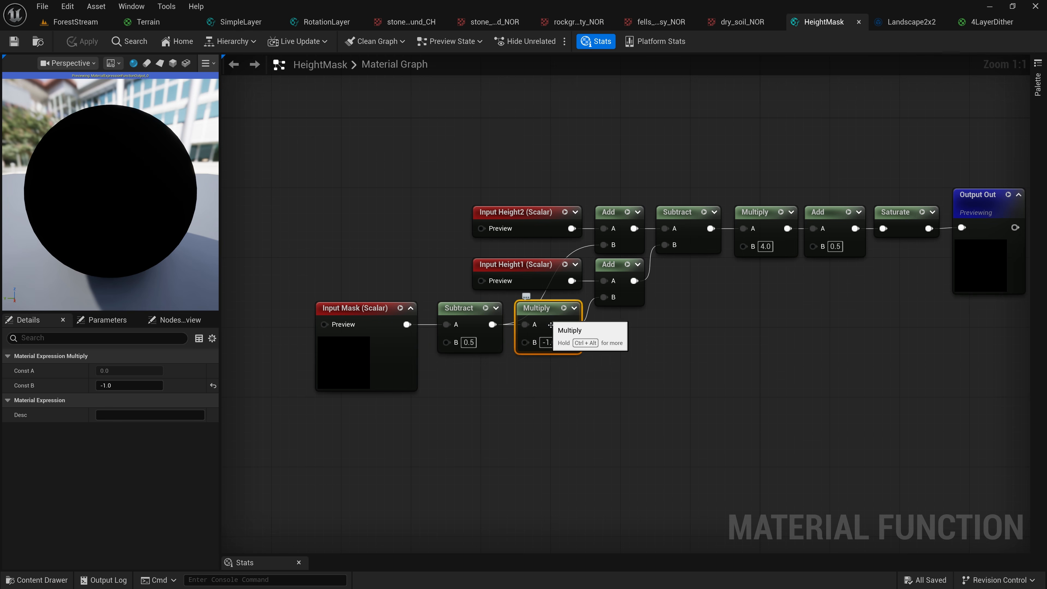
drag(549, 381, 361, 309)
drag(552, 312, 555, 359)
Examine how HeightMask adds the mask to both heights and passes them through the Subtract, Multiply and Add nodes
click(529, 270)
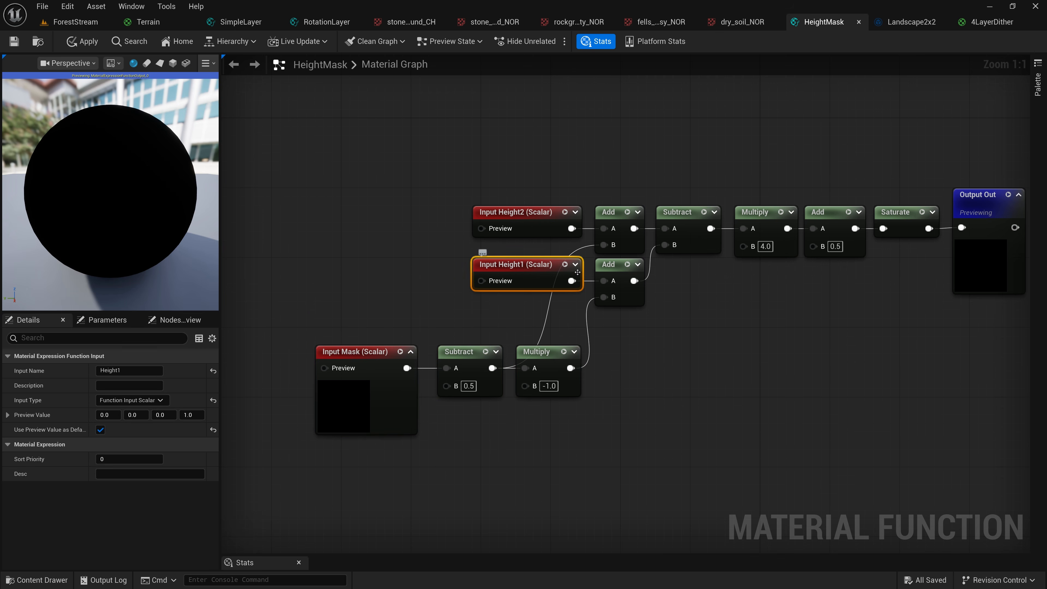
click(611, 266)
drag(394, 318, 563, 363)
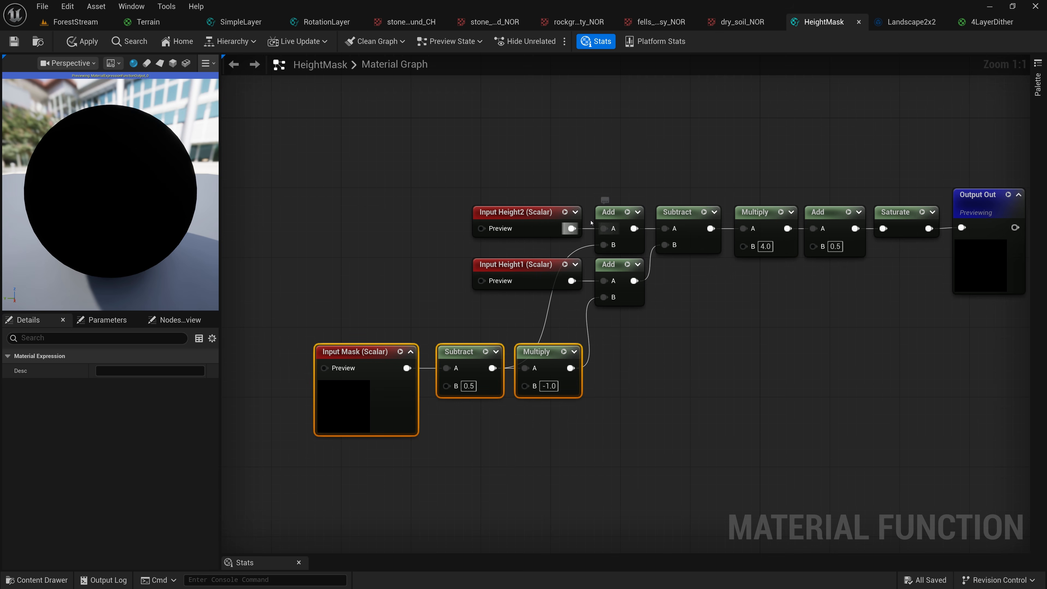
drag(564, 168, 610, 220)
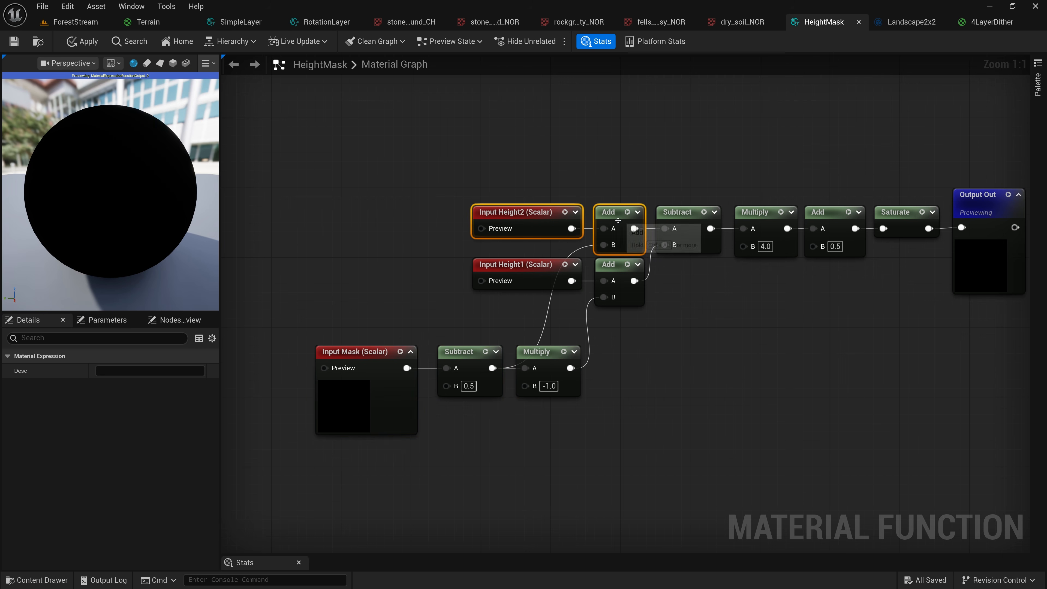
click(683, 213)
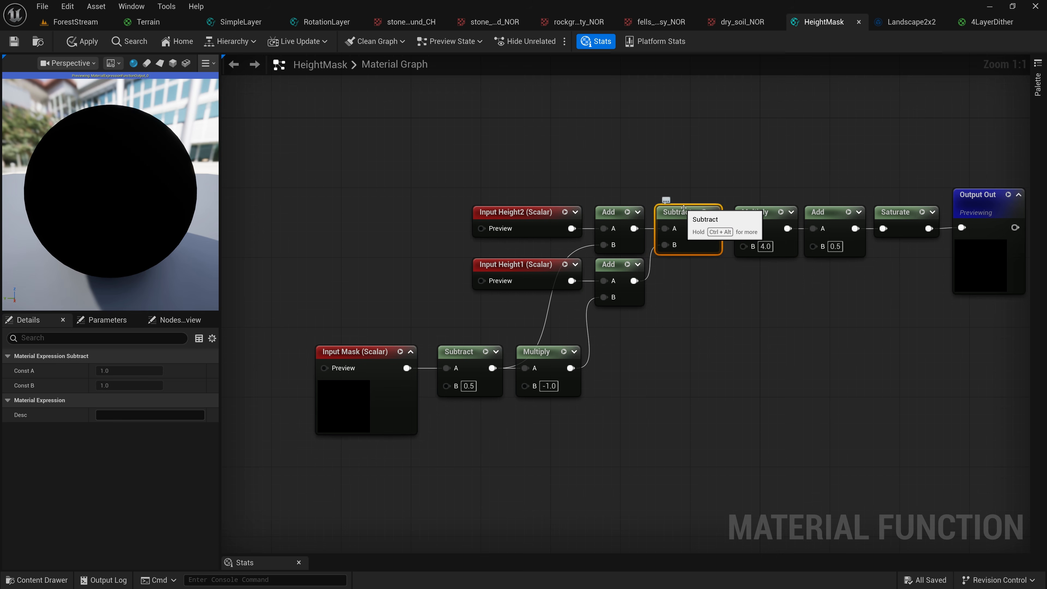
scroll(676, 213, up, 3)
scroll(685, 208, up, 4)
right_drag(765, 168, 471, 176)
click(525, 226)
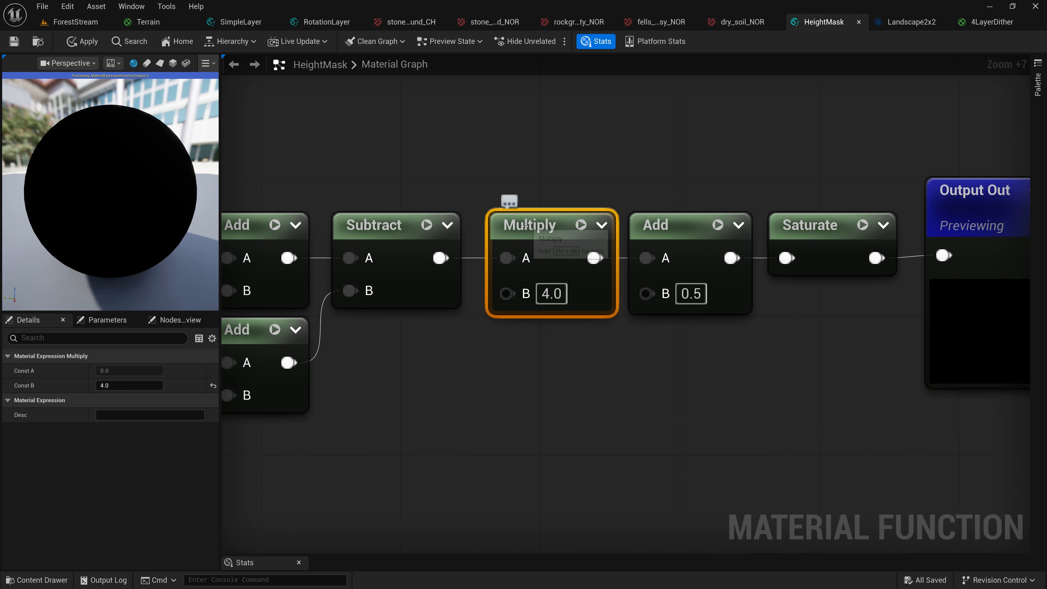
click(669, 229)
click(535, 248)
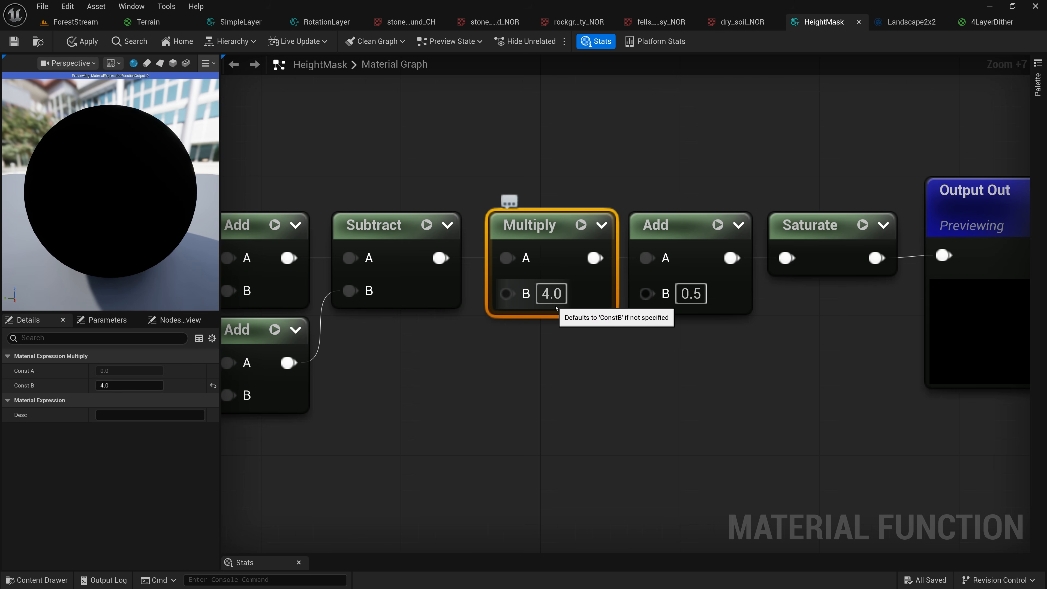
right_drag(552, 335, 521, 320)
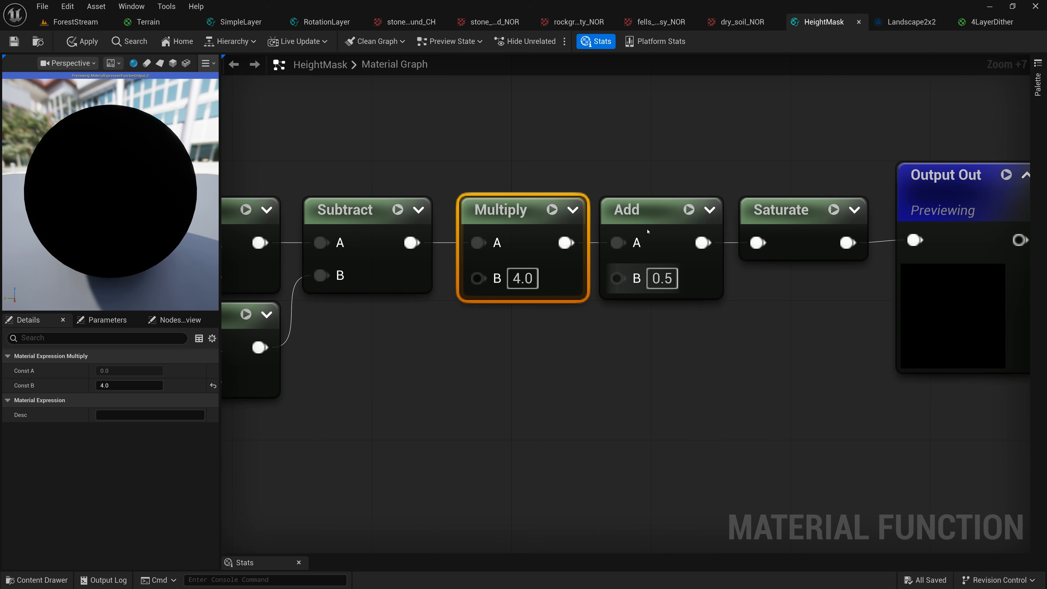
Examine the Multiply by 4, Add 0.5 and Saturate nodes leading into HeightMask's Output Out
click(643, 210)
click(784, 209)
right_drag(784, 209, 550, 223)
click(706, 204)
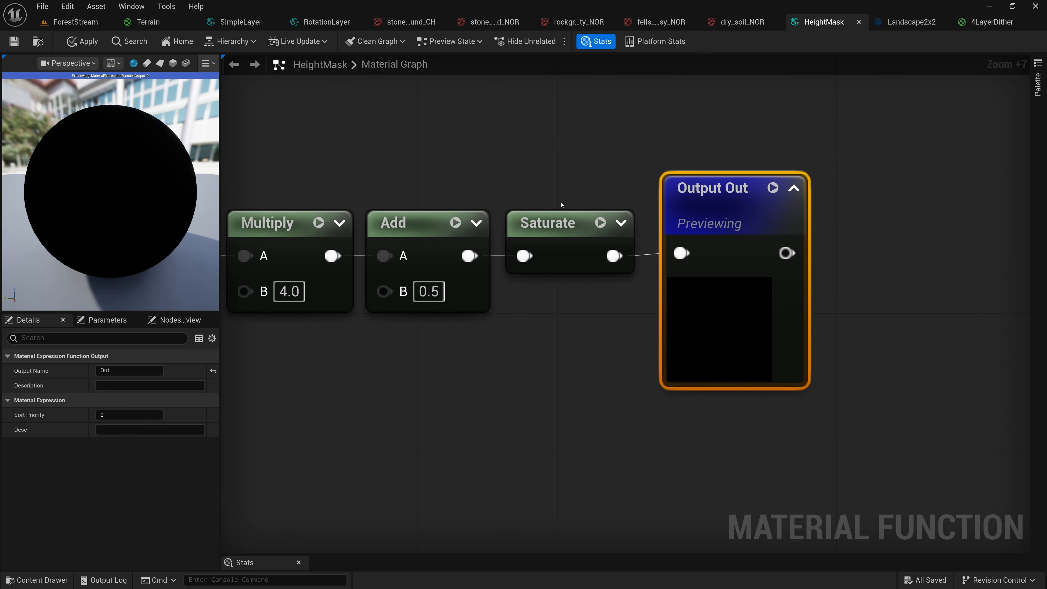
right_drag(508, 177, 830, 171)
scroll(793, 176, down, 3)
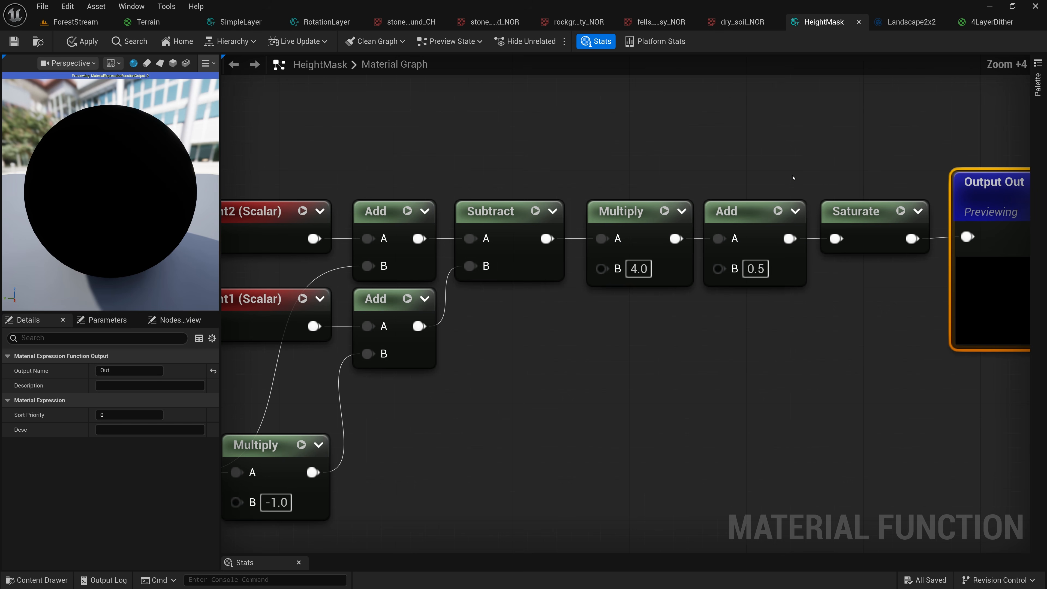
right_drag(763, 155, 793, 151)
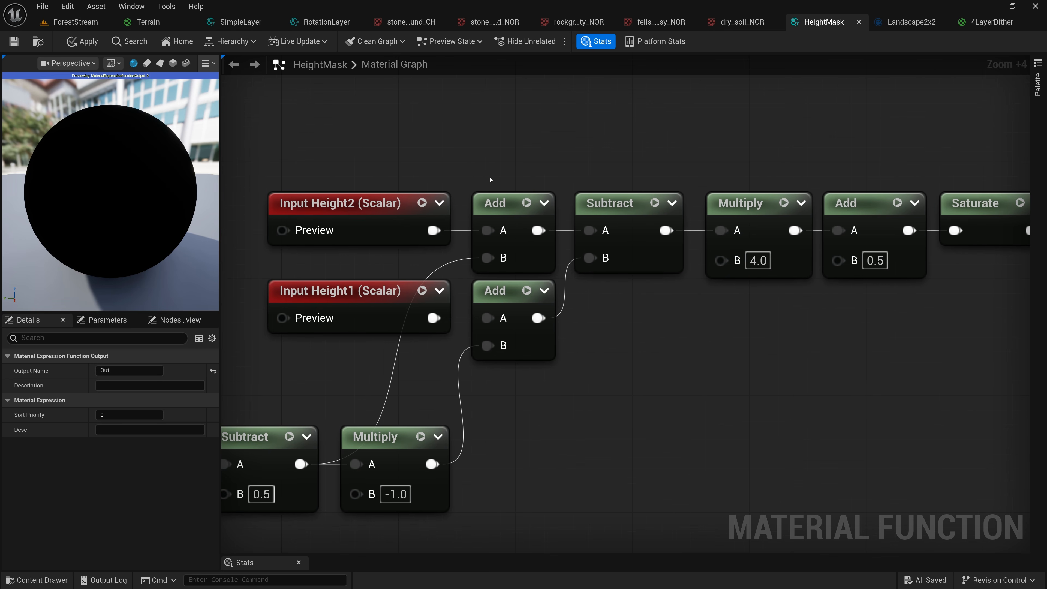
Trace how the Height2, Height1 and Mask inputs feed the Add nodes across the whole HeightMask graph
click(357, 210)
click(360, 289)
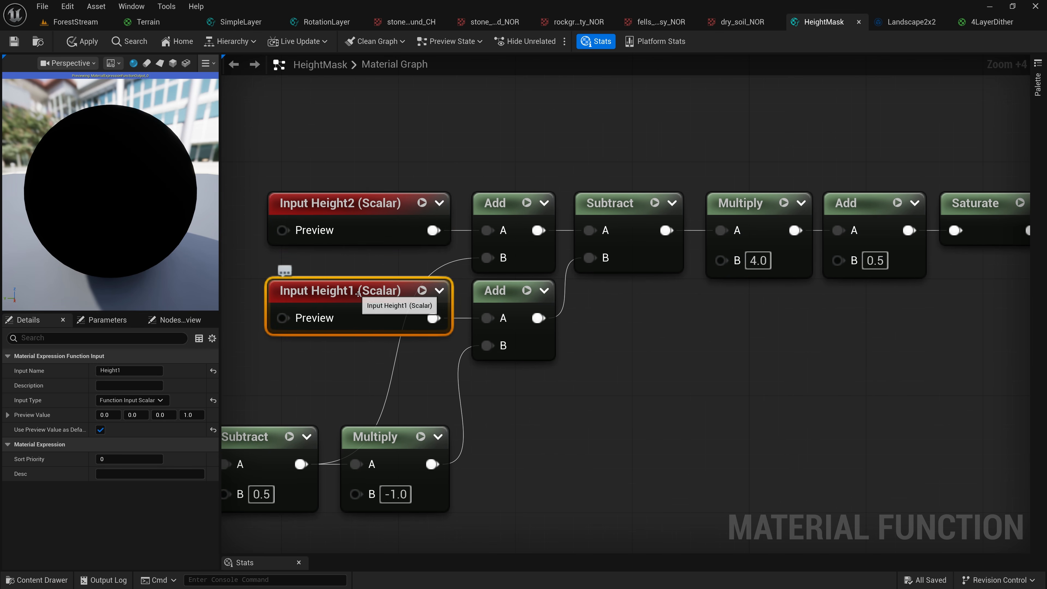
right_drag(358, 305, 599, 177)
click(358, 305)
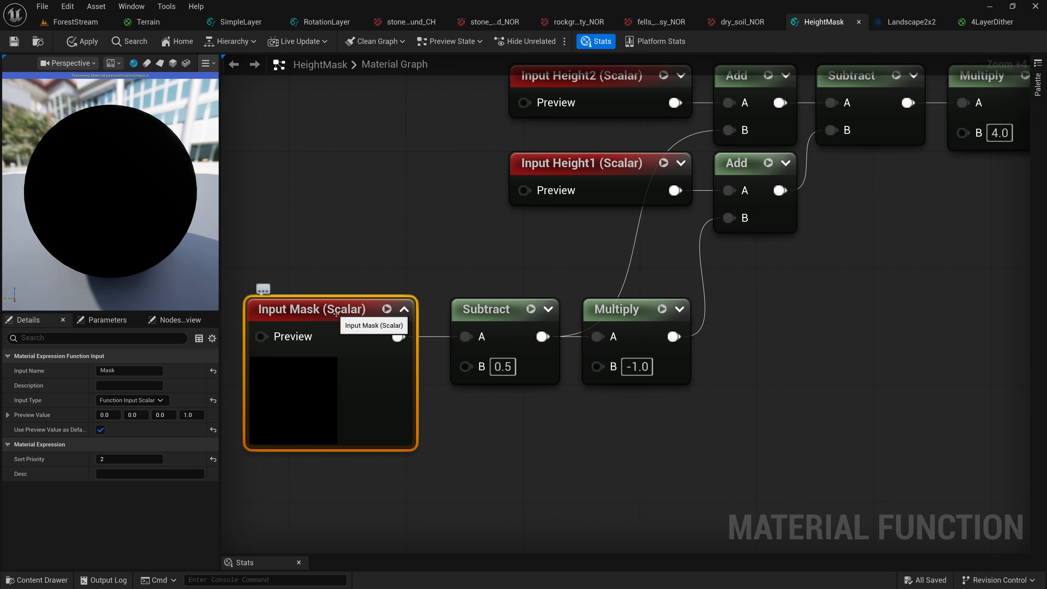
right_drag(797, 254, 624, 315)
scroll(626, 321, down, 1)
scroll(626, 321, down, 2)
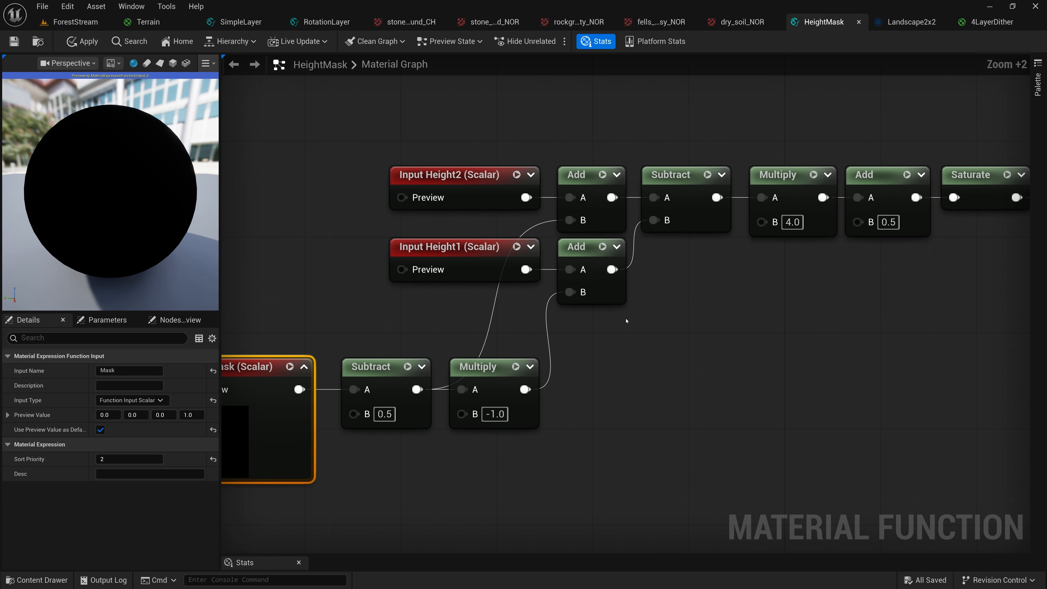
right_drag(614, 328, 650, 323)
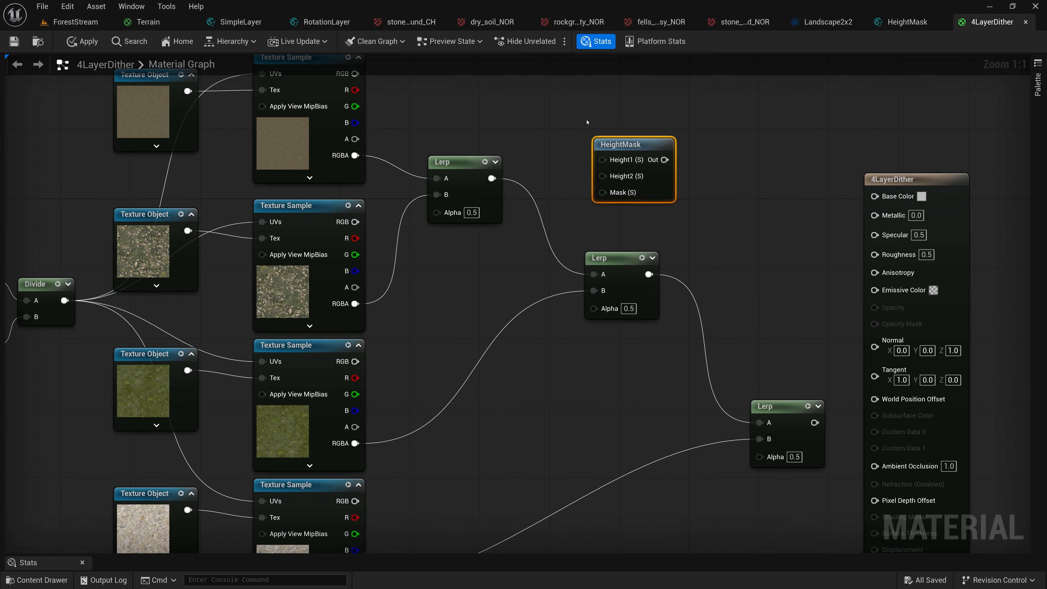
drag(614, 144, 475, 92)
In 4LayerDither, wire the alpha of the first and second Texture Samples into HeightMask's Height1 and Height2 inputs
right_drag(589, 138, 745, 305)
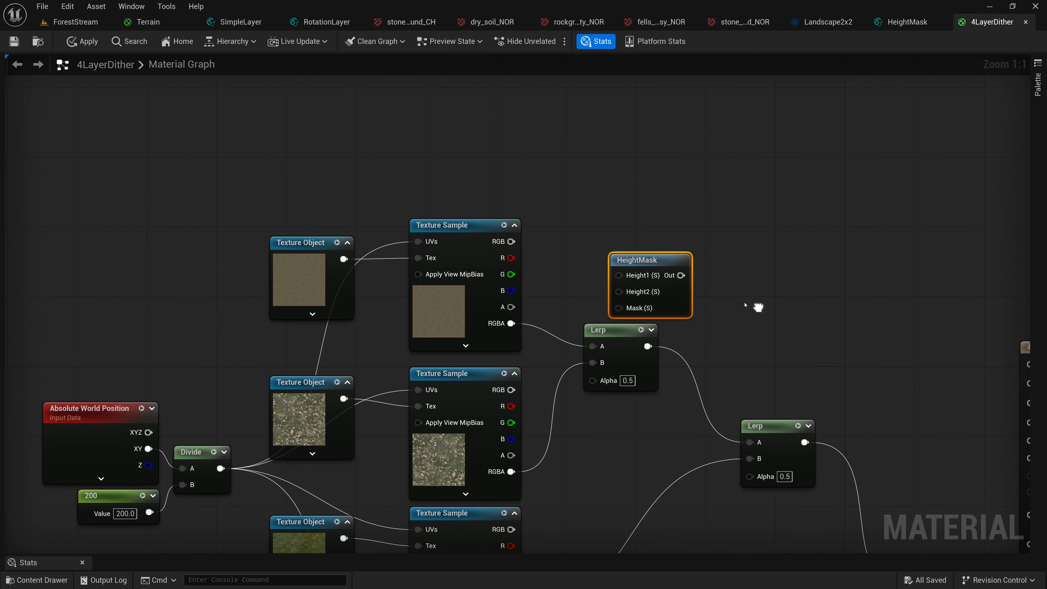
drag(649, 264, 640, 246)
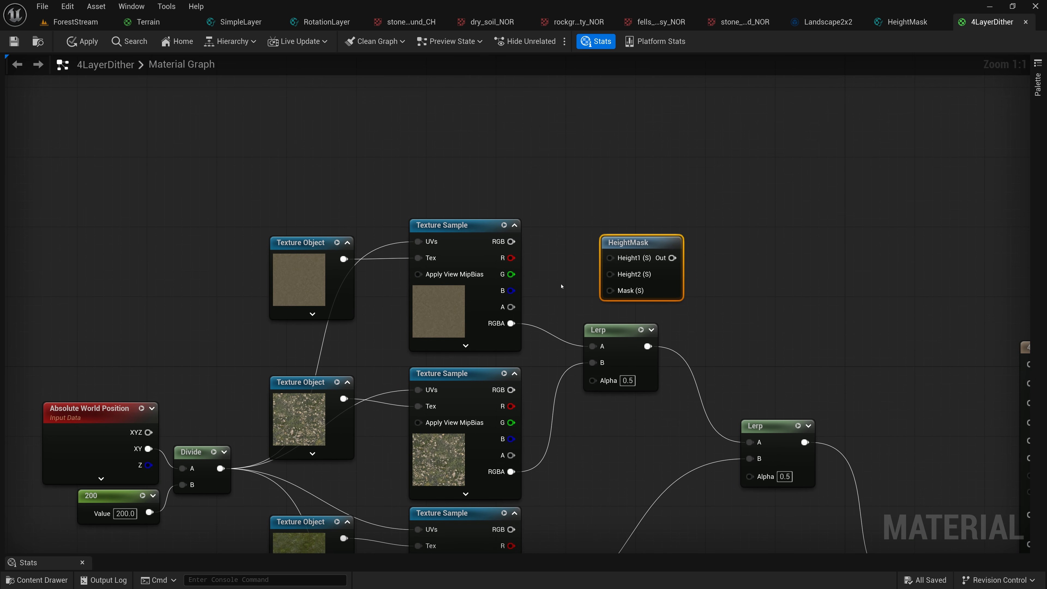
drag(511, 307, 610, 257)
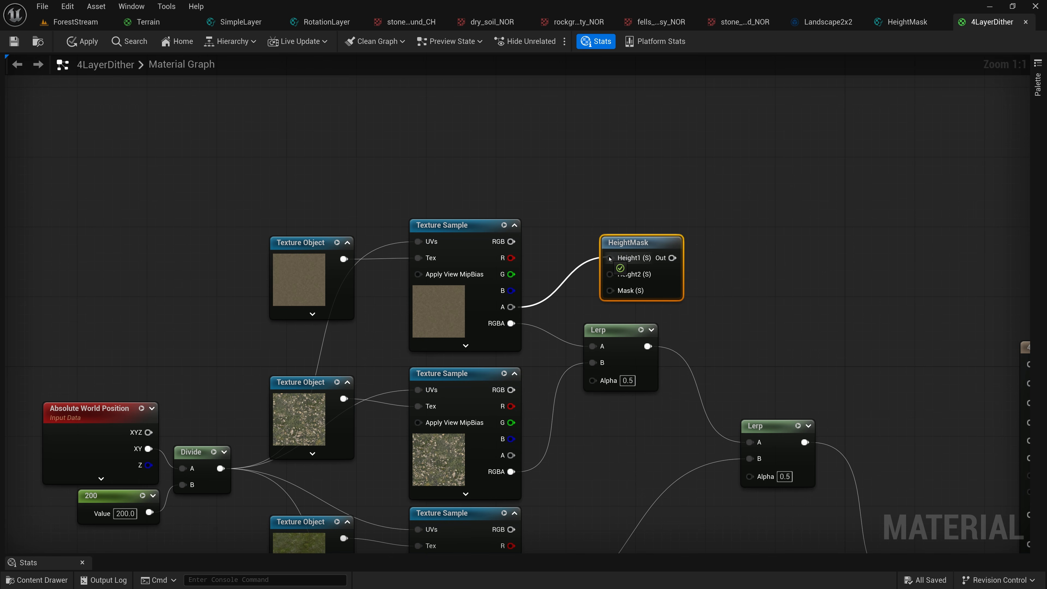
drag(510, 455, 609, 275)
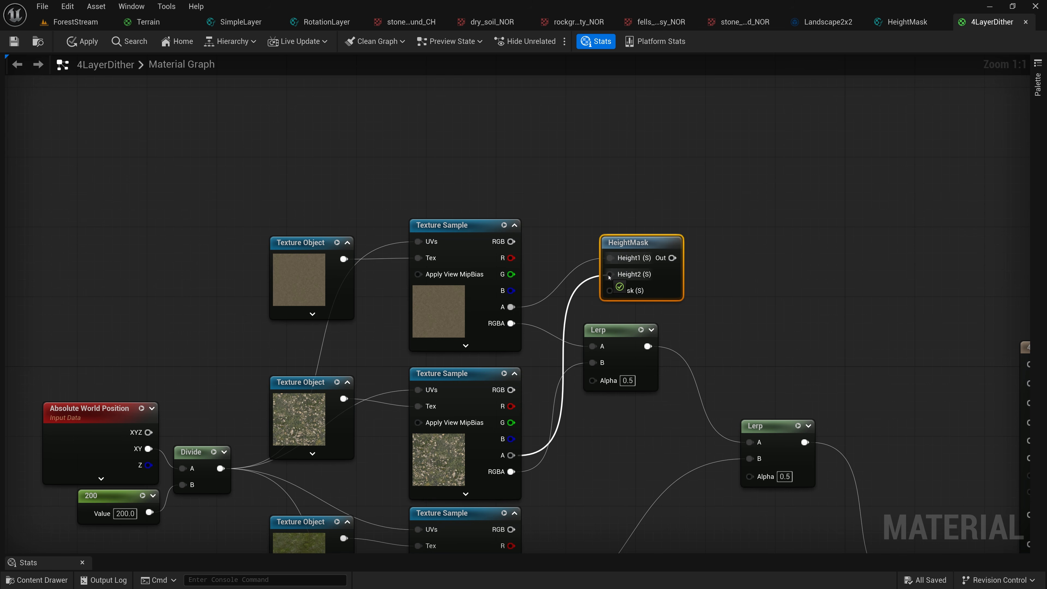
Spread the three Lerp nodes and the 4LayerDither material output farther right to make room for HeightMask
right_drag(636, 245, 588, 155)
drag(572, 242, 664, 242)
right_drag(768, 290, 580, 216)
drag(538, 225, 705, 413)
drag(535, 263, 650, 270)
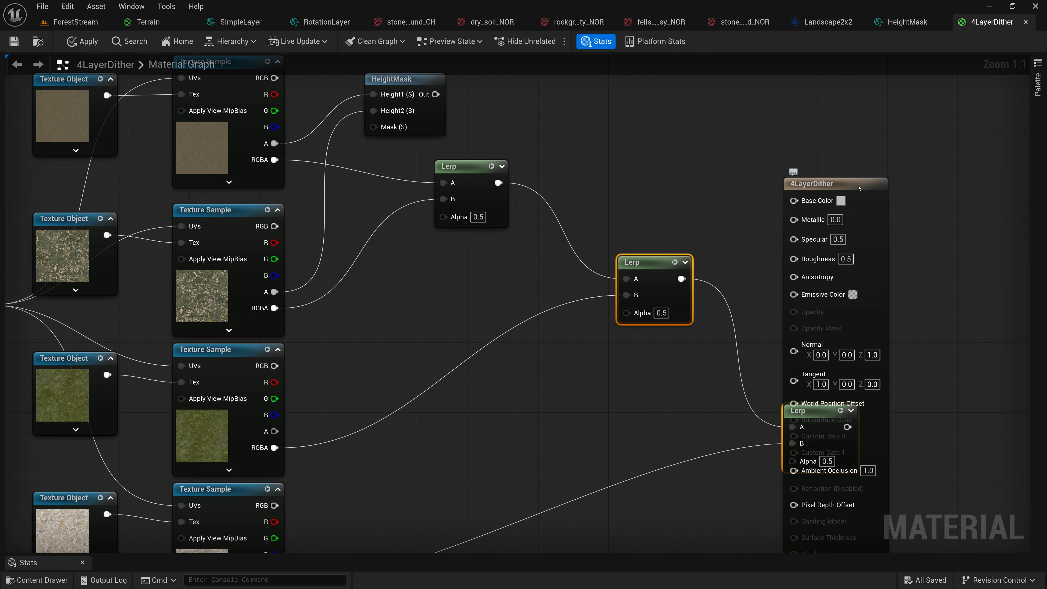
drag(817, 183, 956, 184)
Place HeightMask between the second Texture Sample and the first Lerp, and connect its Out to the Lerp's Alpha
right_drag(570, 112, 711, 152)
drag(543, 126, 584, 258)
drag(594, 207, 601, 190)
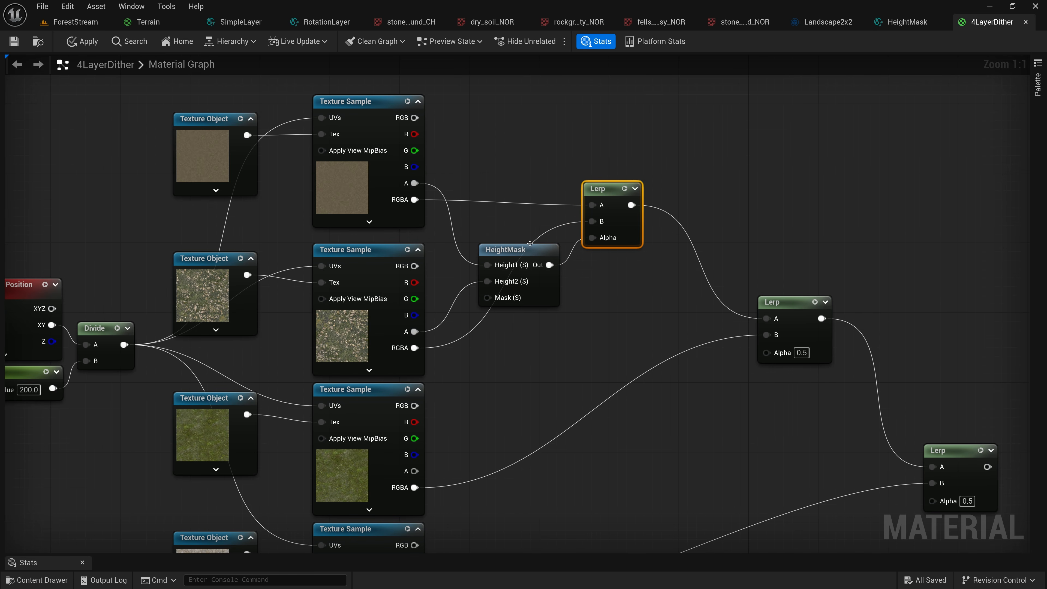
drag(521, 250, 538, 253)
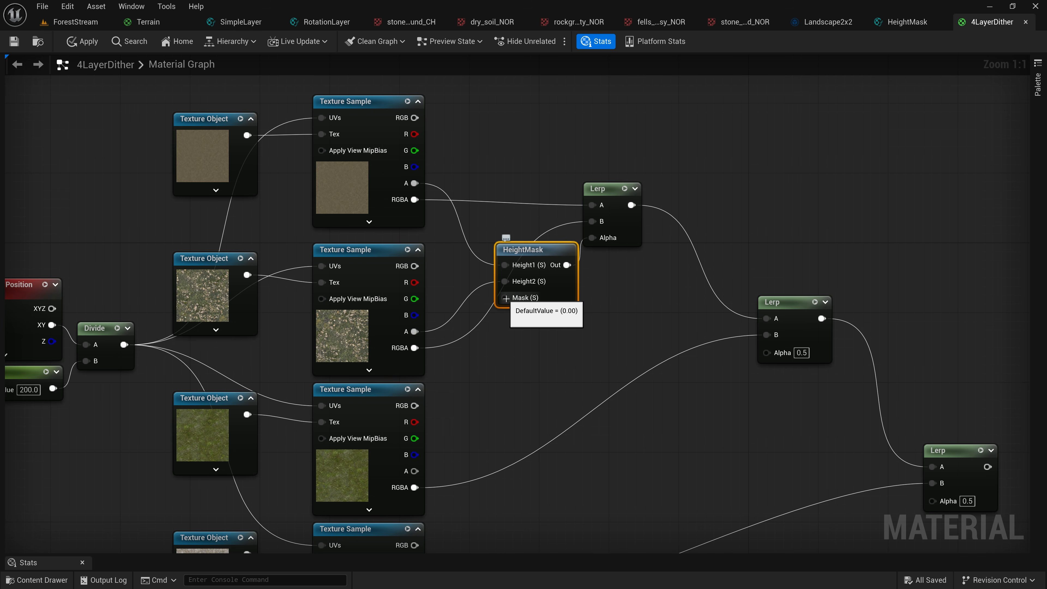
Add a LandscapeLayerWeight node just below HeightMask and reveal its details
right_click(503, 340)
text(land)
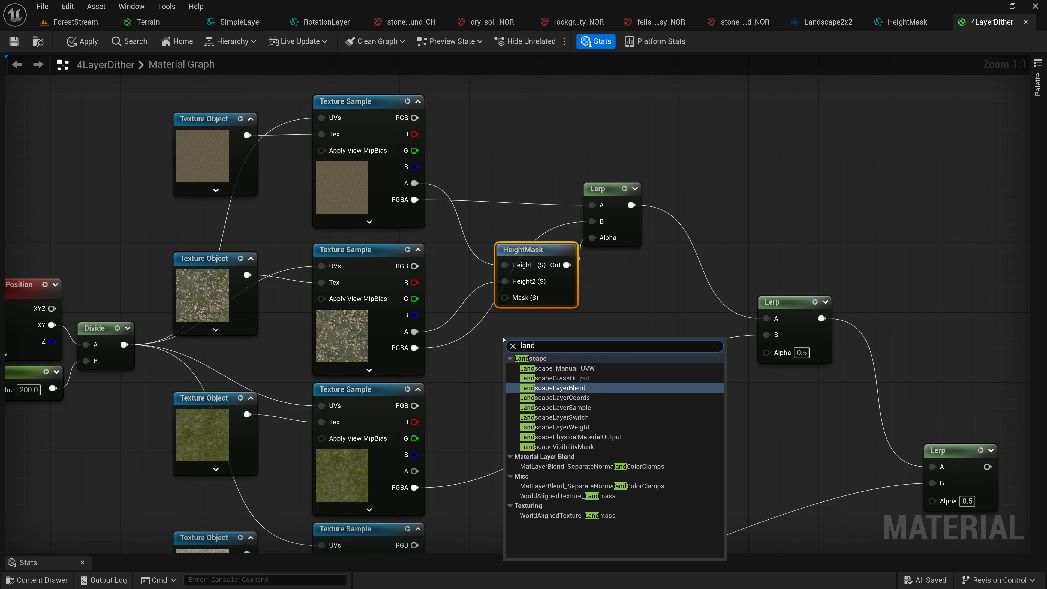
click(574, 426)
drag(555, 344, 554, 335)
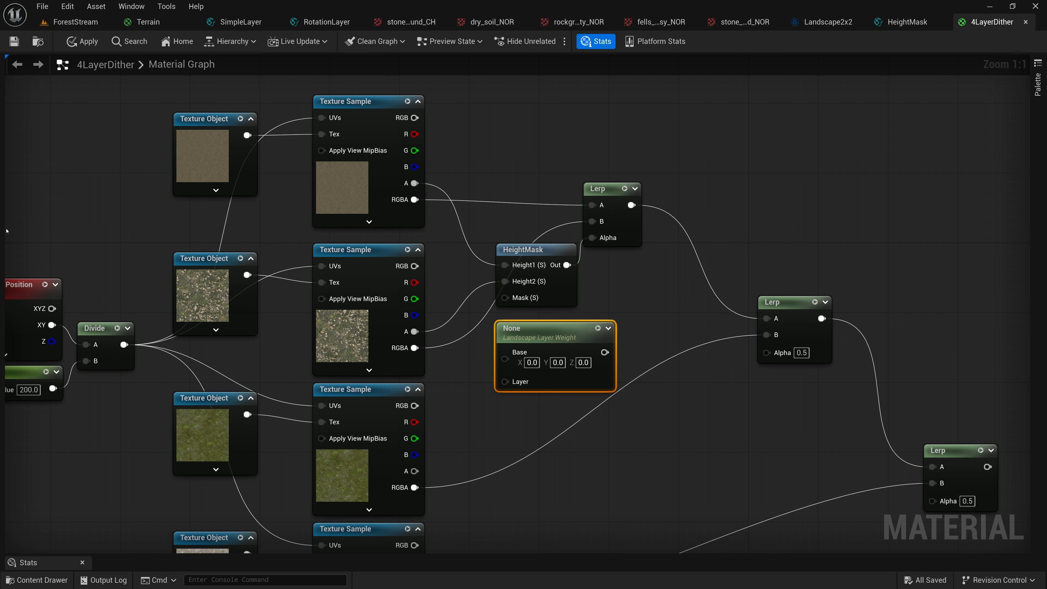
drag(6, 231, 152, 225)
drag(695, 331, 686, 335)
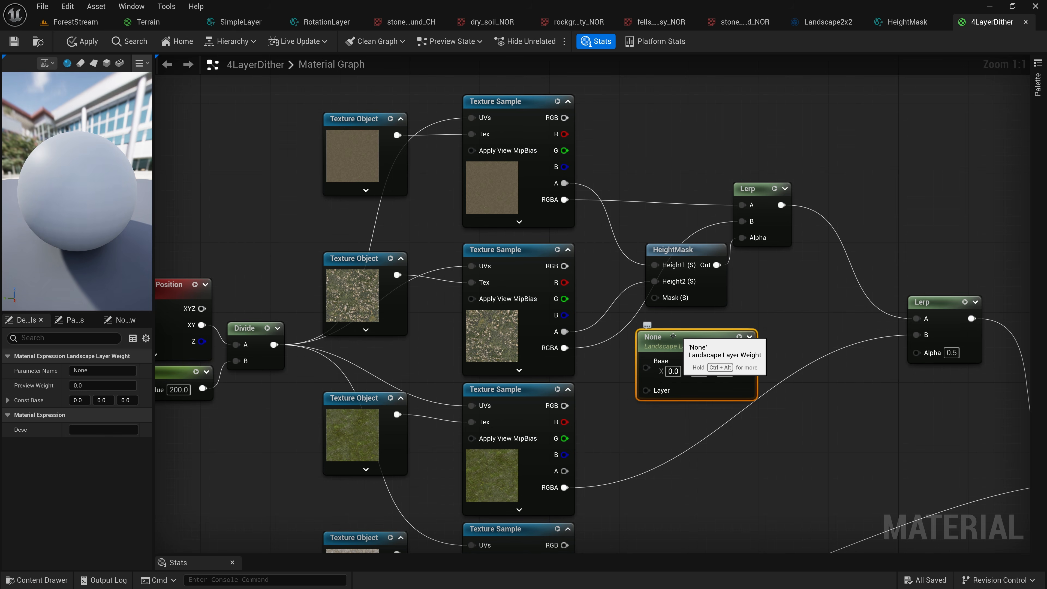
click(516, 252)
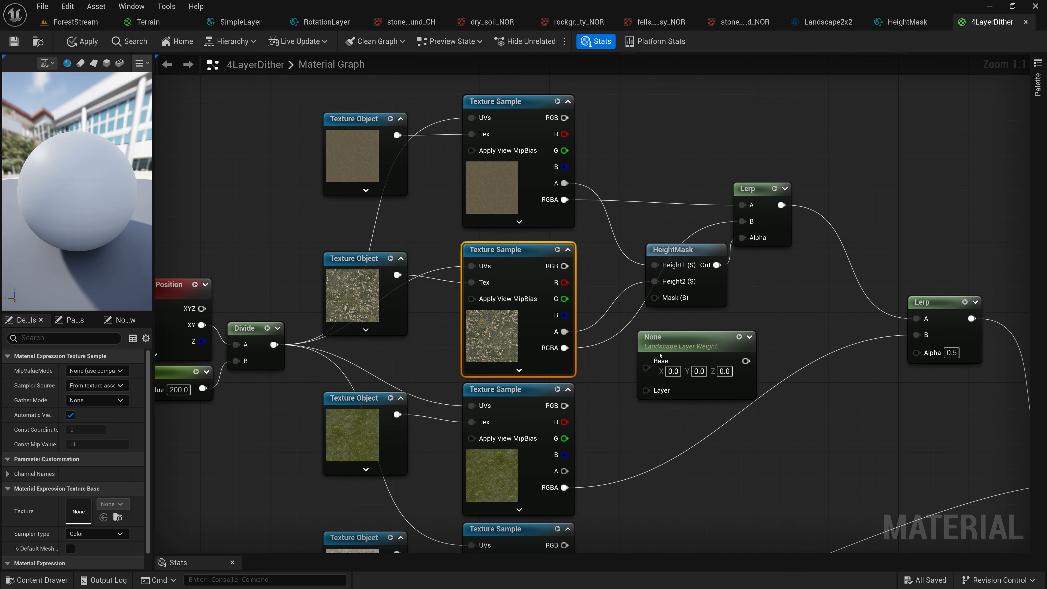
click(687, 338)
click(67, 339)
text(MNo)
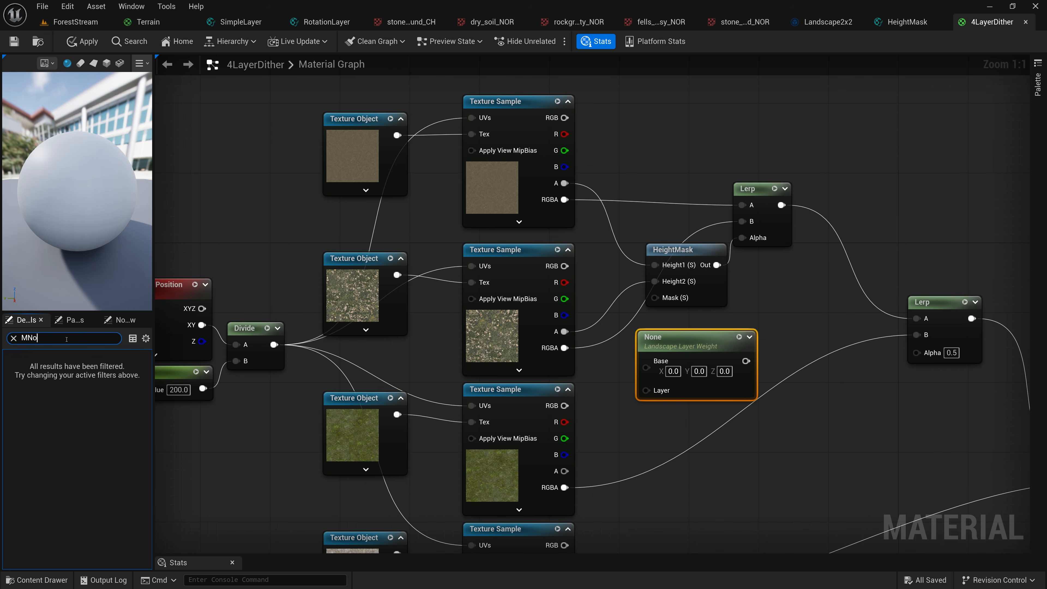
key(BackSpace)
key(BackSpace)
text(ossyGround)
click(680, 319)
click(684, 342)
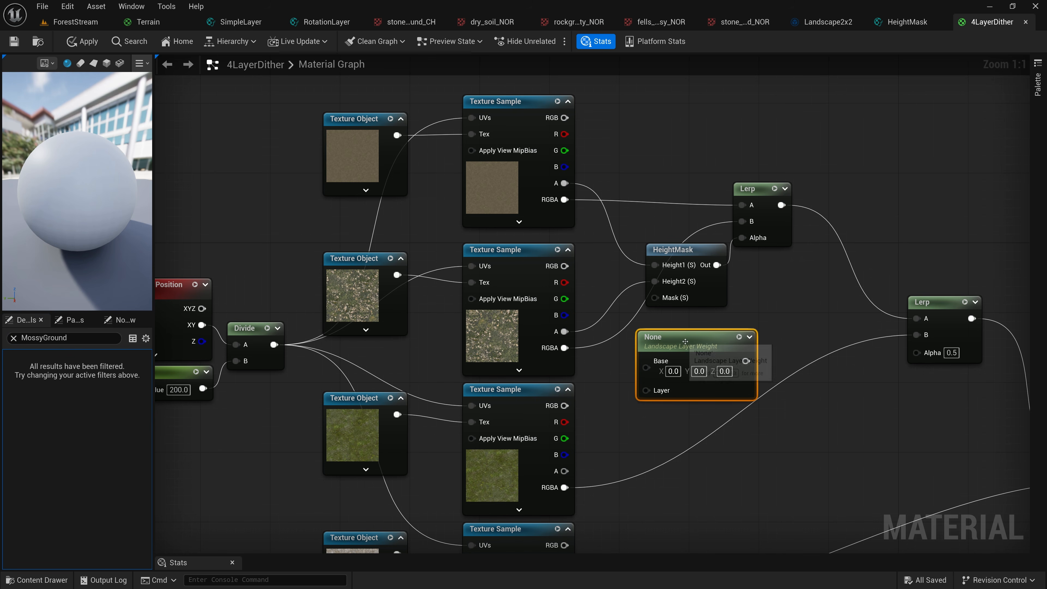
click(14, 338)
Set the Landscape Layer Weight node's parameter name to MossyGround
click(102, 371)
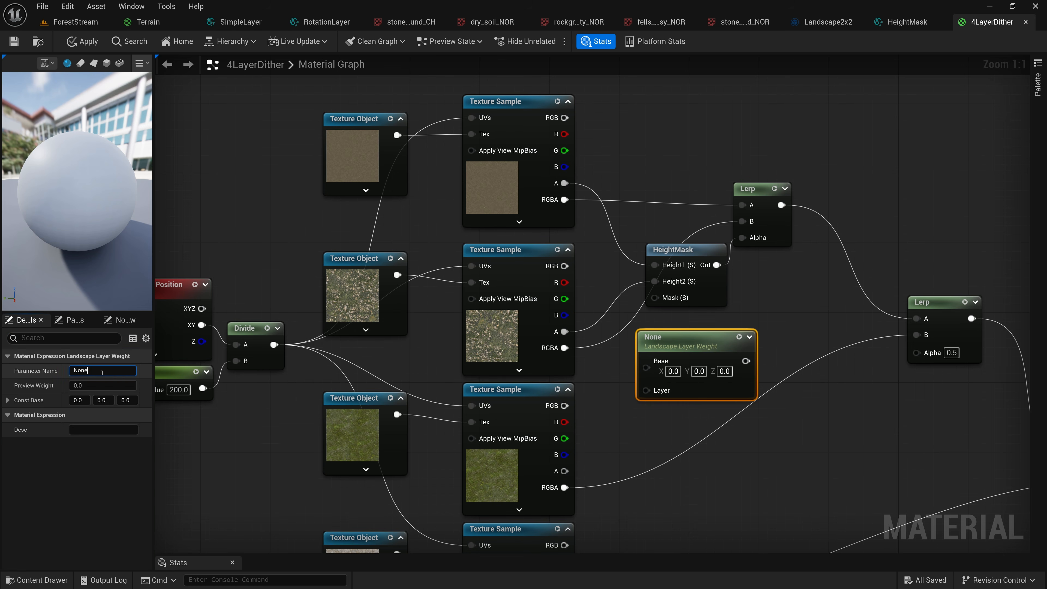
key(ctrl+a)
text(MossyGro)
key(Return)
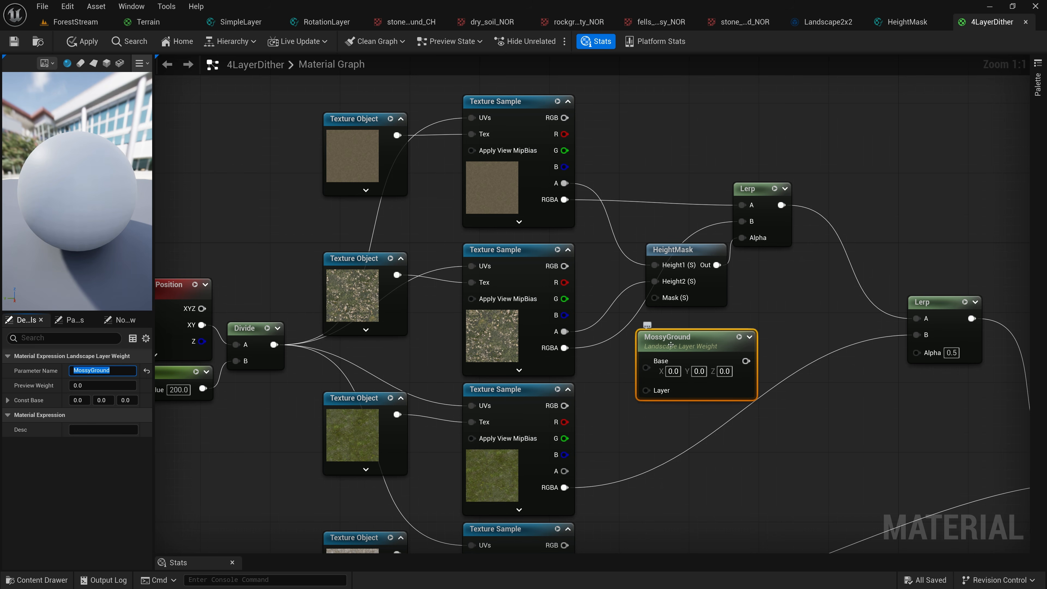
Check the target layer names of Landscape1 in the ForestStream level using the Landscape Mode paint tools
click(72, 22)
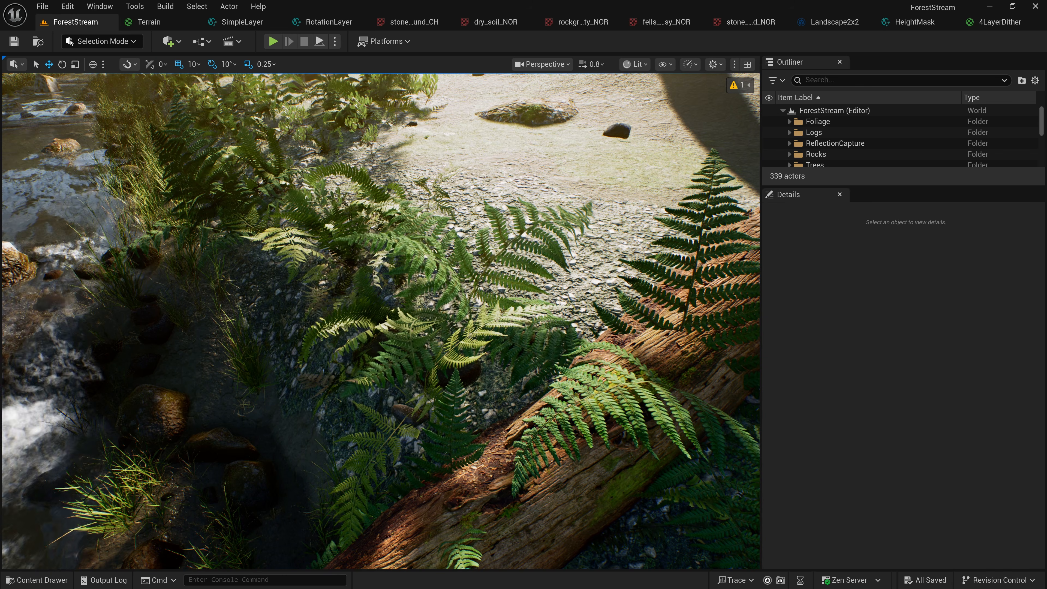
click(568, 158)
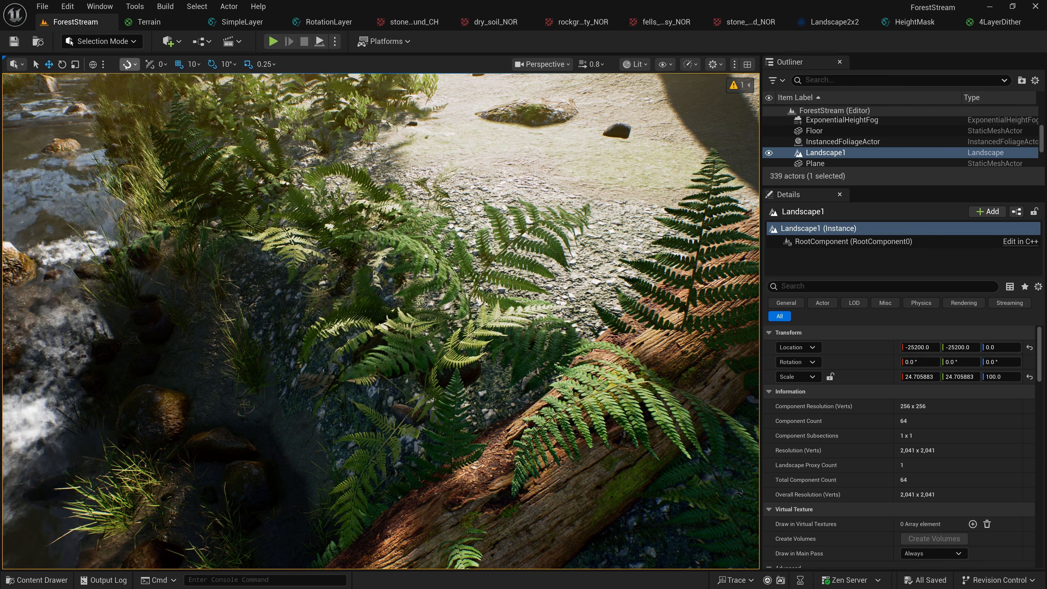
click(117, 42)
click(107, 73)
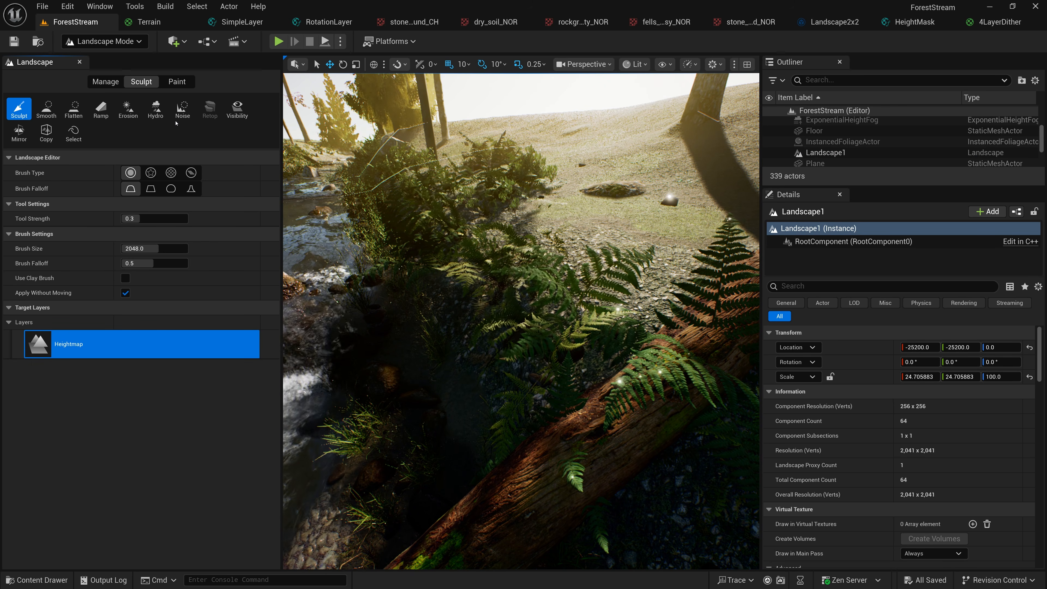
click(176, 82)
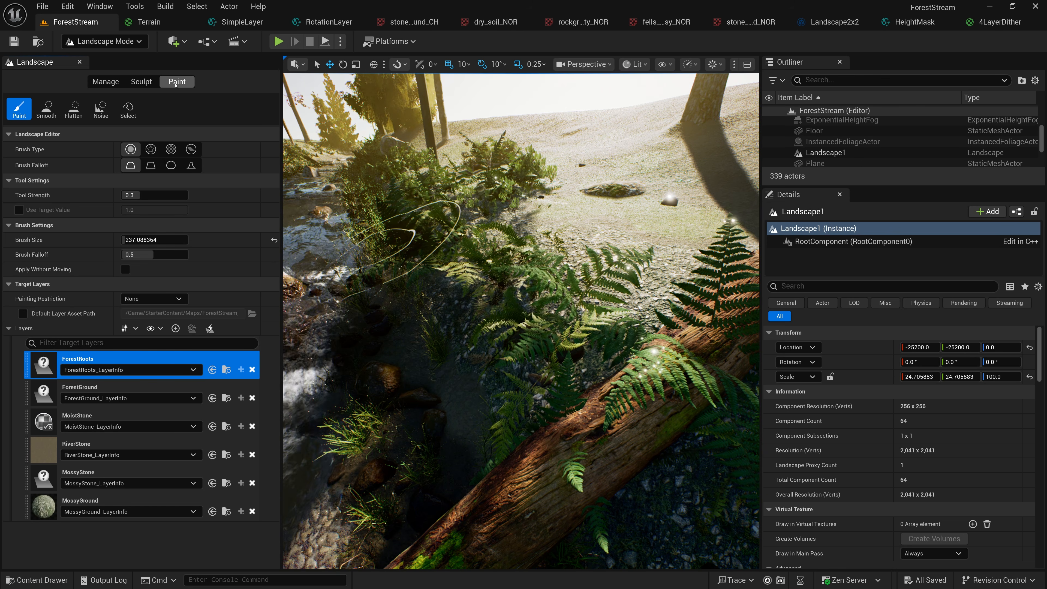
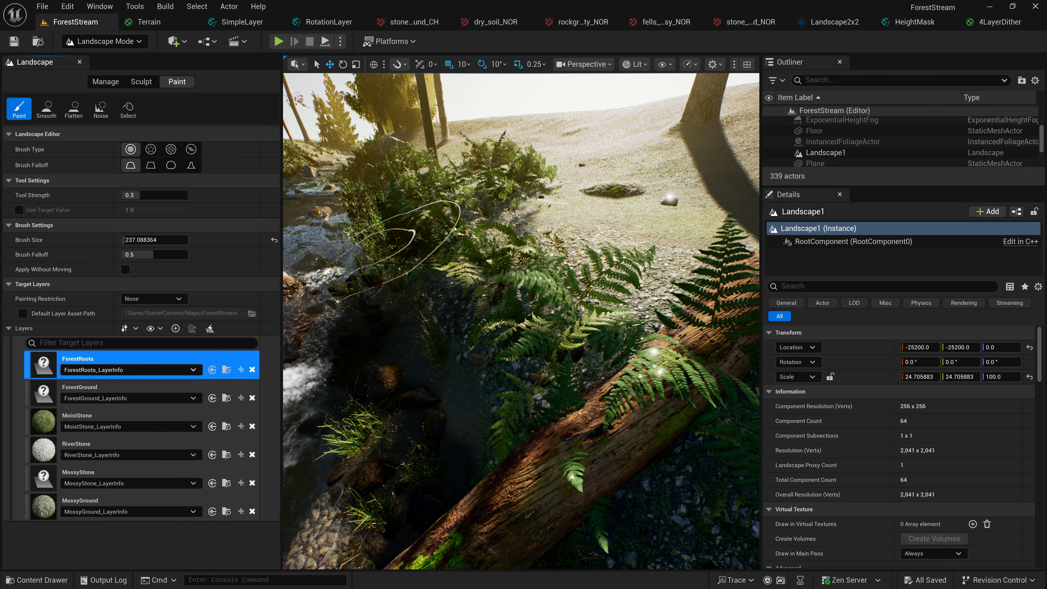
Return to the 4LayerDither material graph and connect the MossyGround layer weight's output to HeightMask's Mask input
click(997, 22)
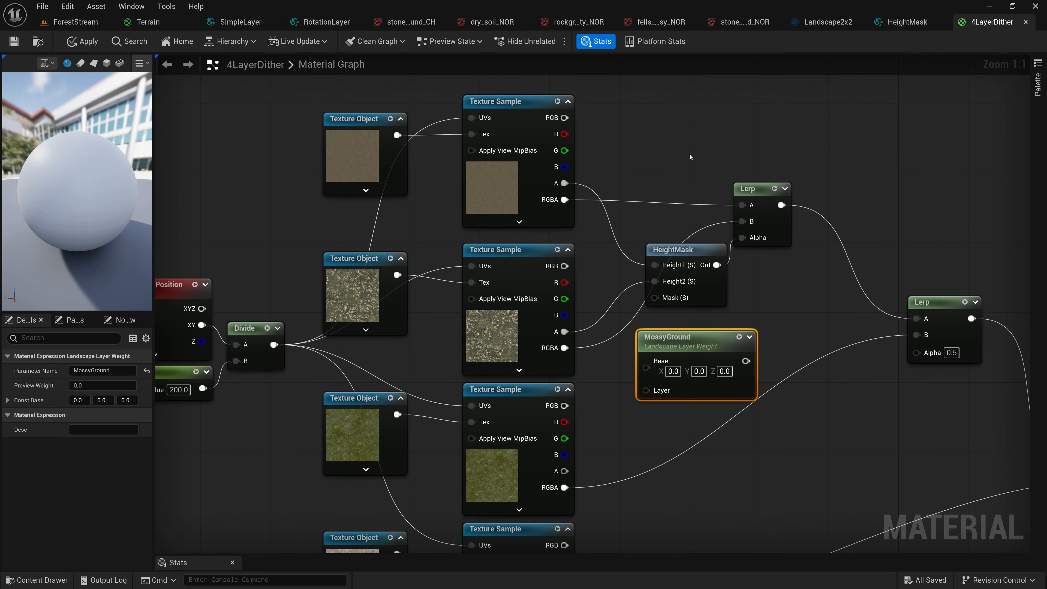
right_drag(816, 157, 482, 108)
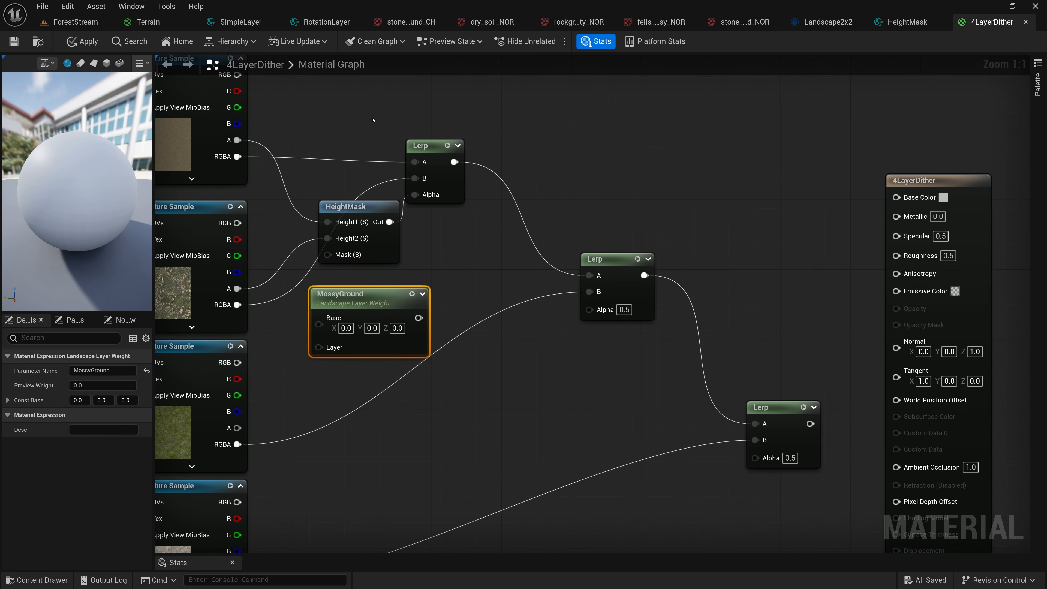
right_drag(202, 204, 342, 201)
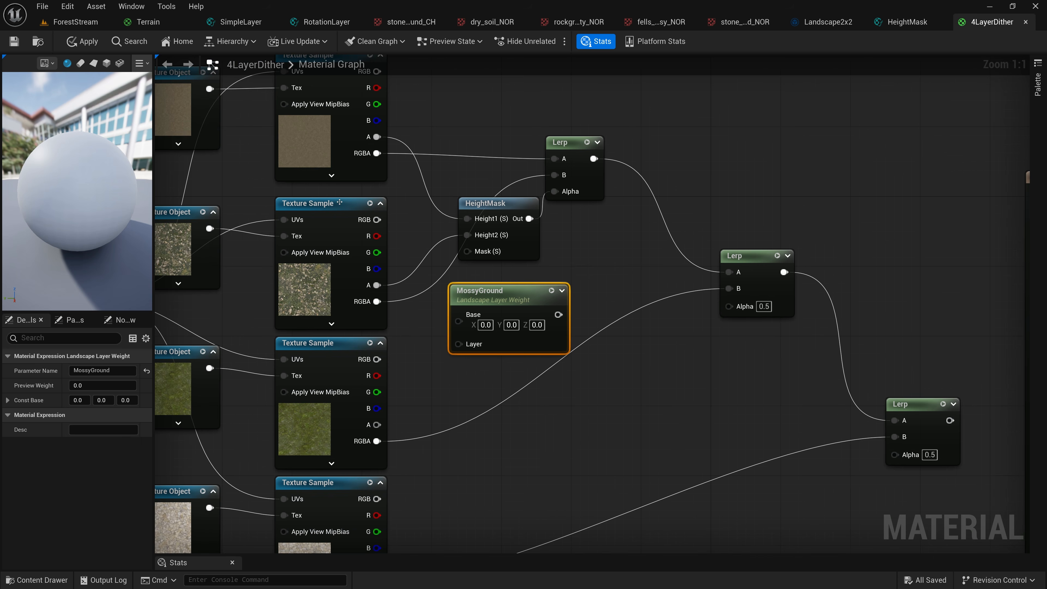
click(322, 205)
drag(558, 314, 466, 253)
Spread out HeightMask and the first two Lerps, and tuck the MossyGround node in just before HeightMask
drag(509, 118, 763, 259)
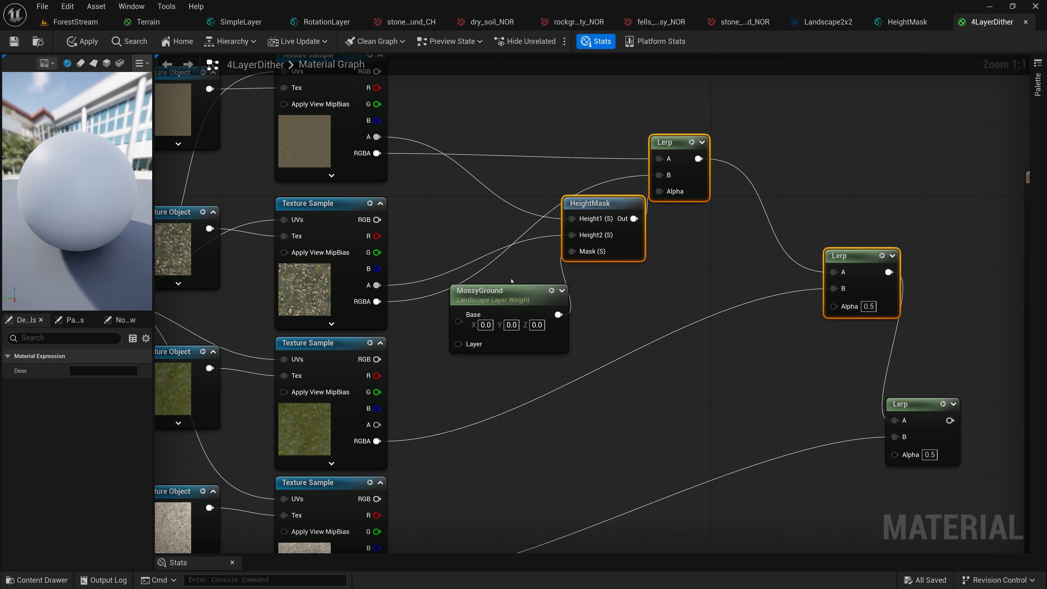
drag(512, 299, 468, 238)
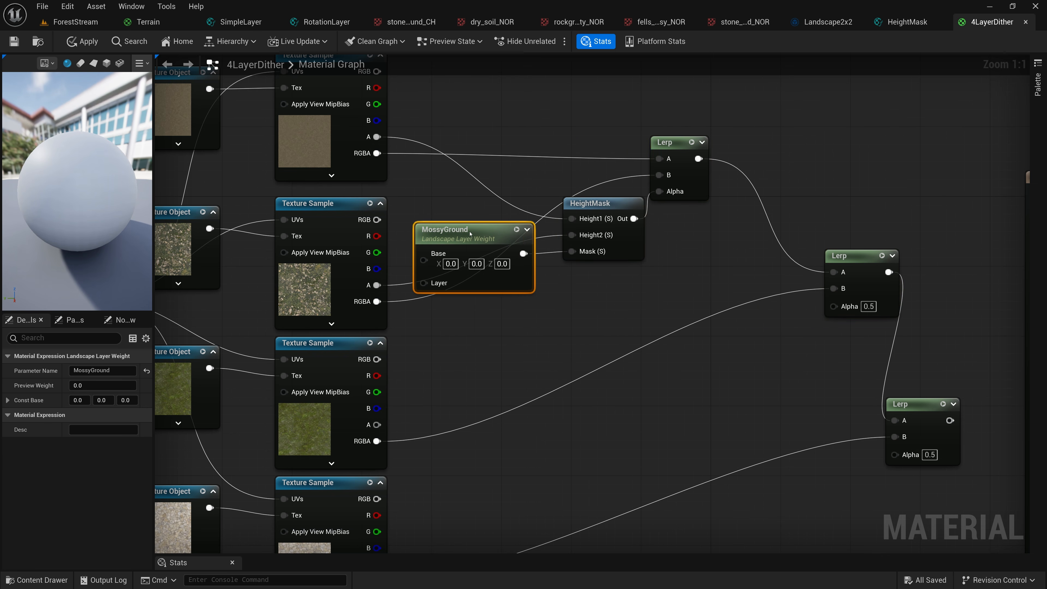
drag(581, 124, 695, 251)
drag(674, 145, 657, 144)
Duplicate the HeightMask node and place the copy before the second Lerp
right_drag(659, 275, 514, 257)
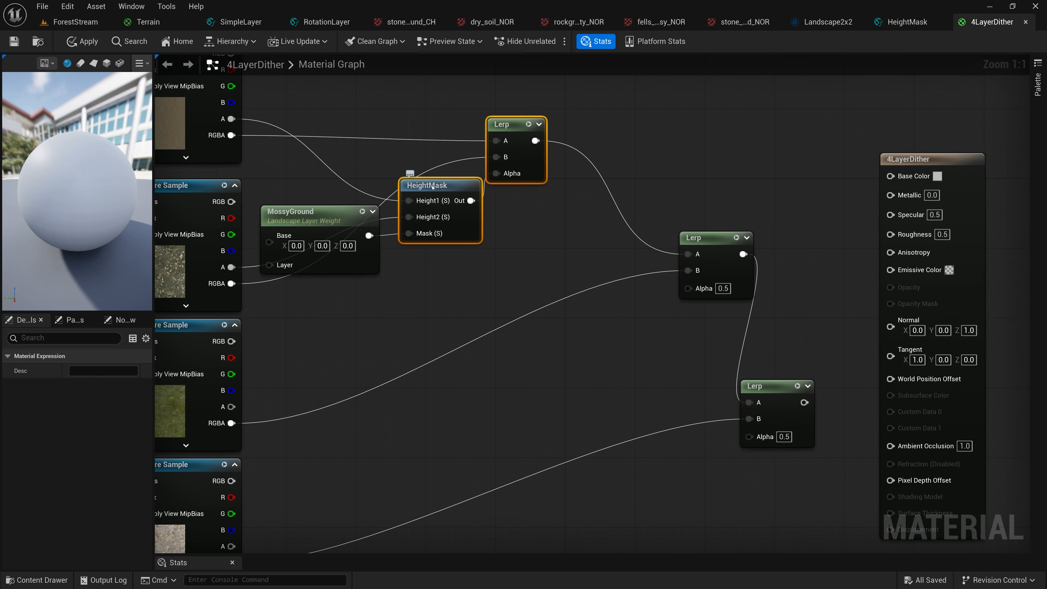
click(430, 186)
key(ctrl+d)
drag(459, 185, 563, 254)
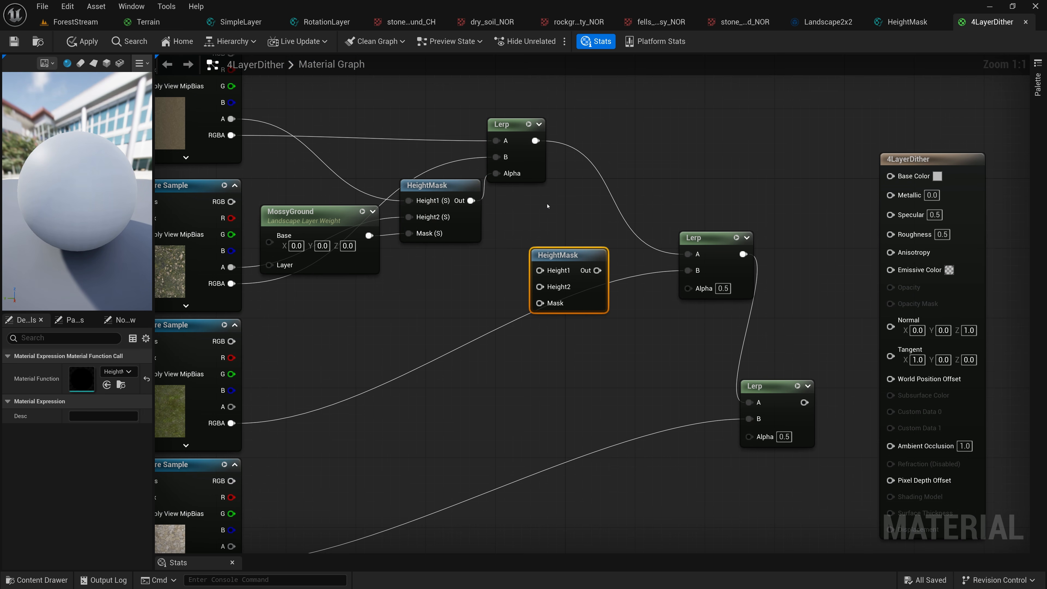
Add a ComponentMask passing only channel A from the first Lerp's output, connect it to the second HeightMask's Height1, and align both nodes
drag(536, 141, 440, 298)
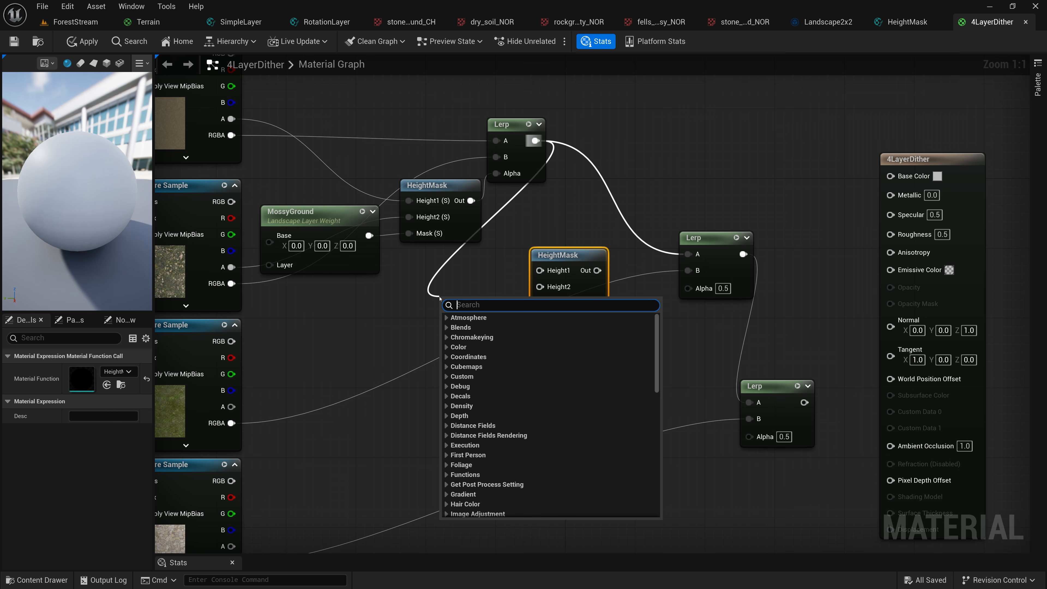
text(comp)
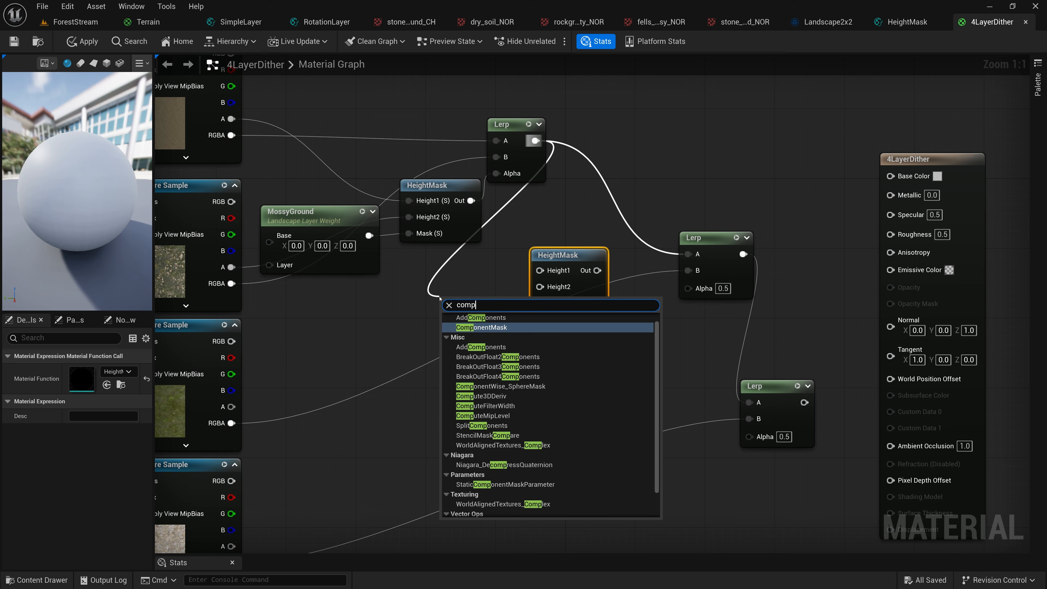
click(480, 328)
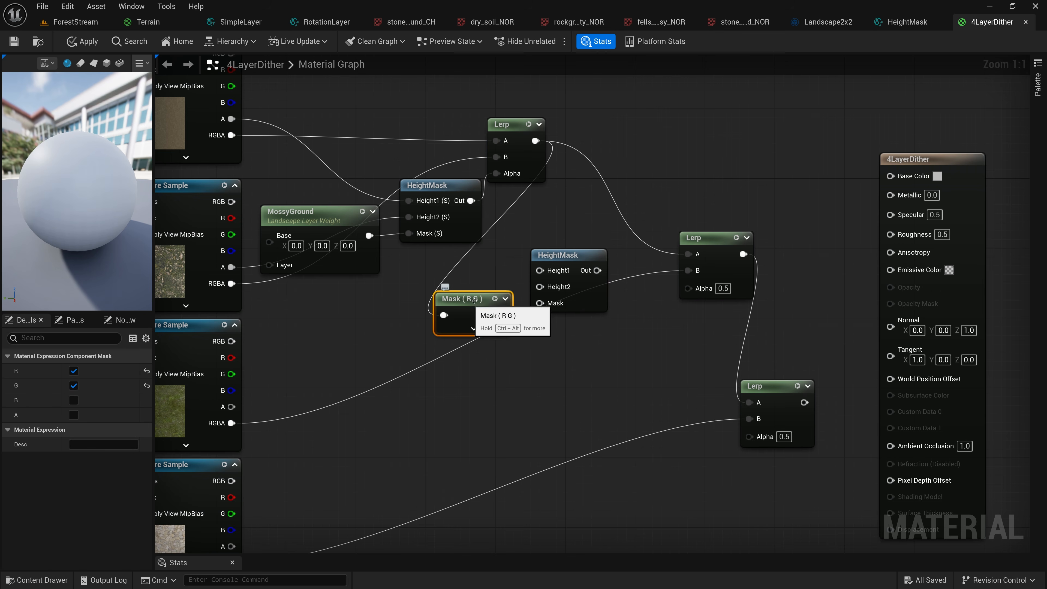
click(74, 415)
click(73, 386)
click(74, 371)
drag(494, 315, 539, 271)
drag(466, 296, 467, 269)
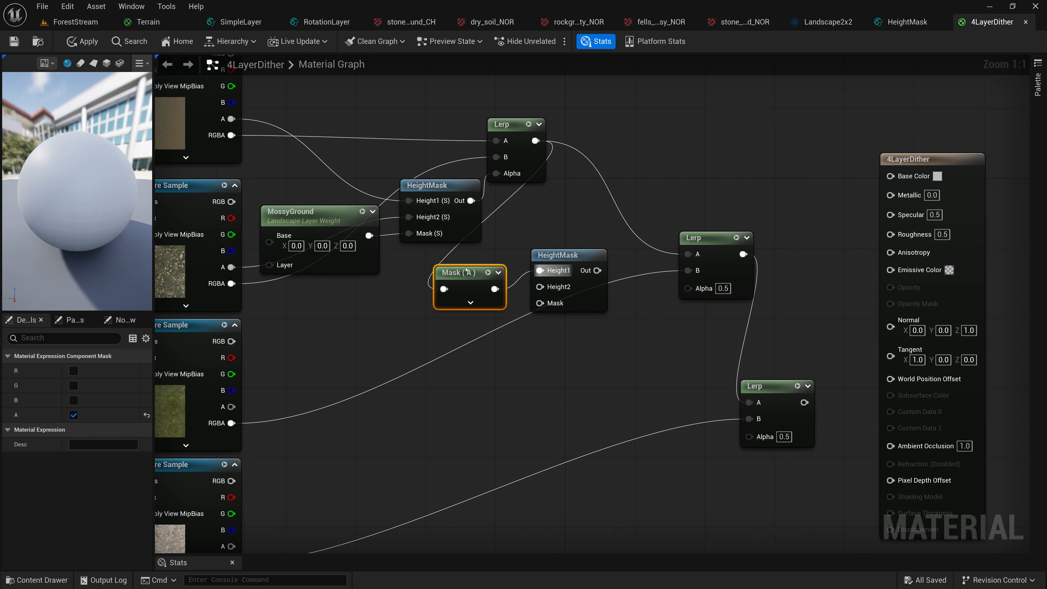
drag(558, 253, 560, 278)
Connect the third Texture Sample's A to the second HeightMask's Height2, and that HeightMask's Out to the second Lerp's Alpha
right_drag(483, 350, 584, 325)
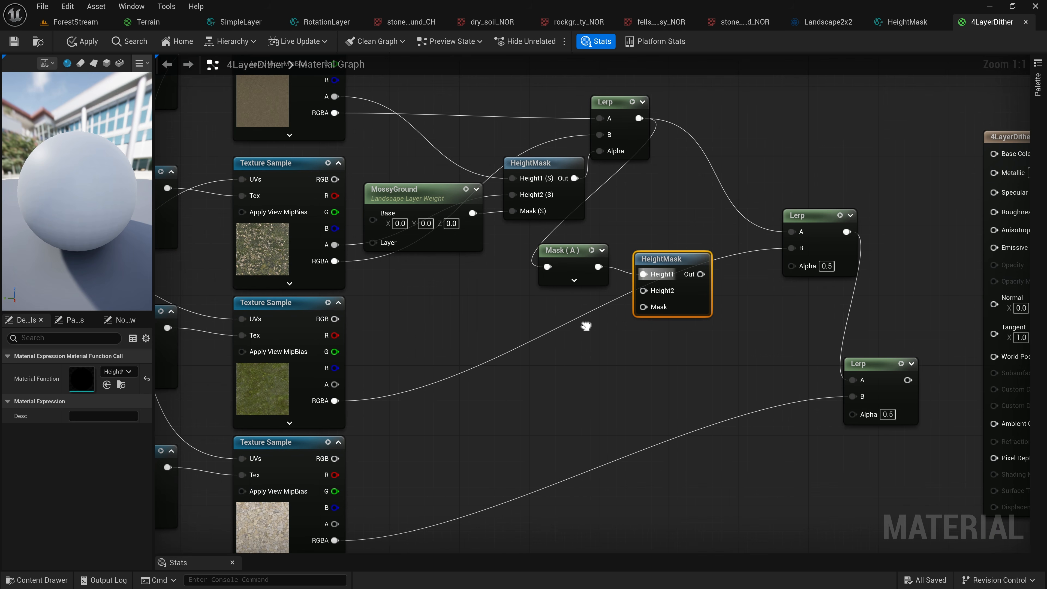
drag(334, 383, 643, 290)
drag(700, 274, 792, 264)
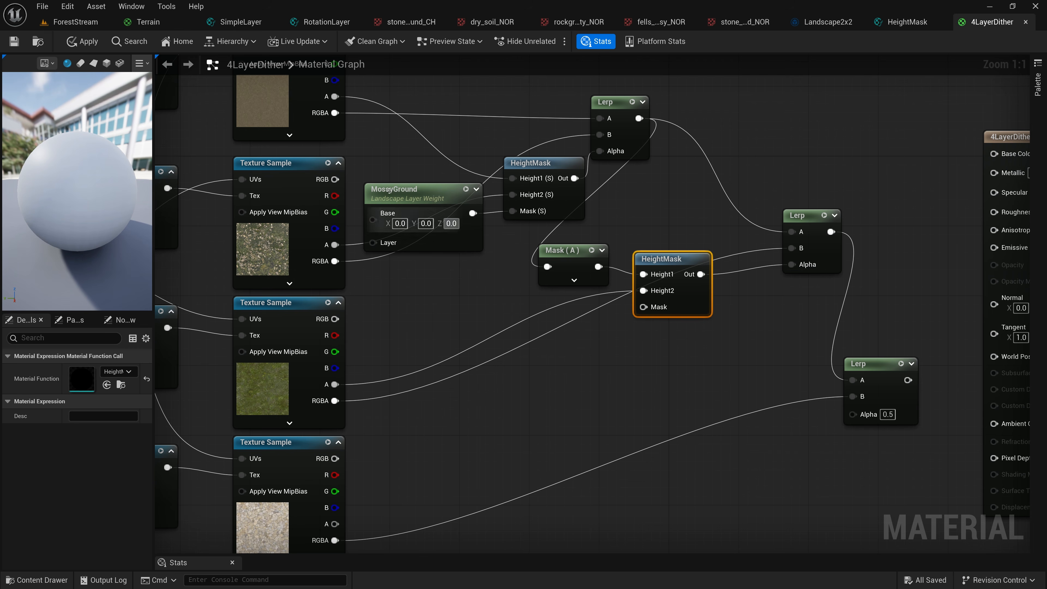
Duplicate the MossyGround layer weight below the second HeightMask, name the copy MoistStone, and connect it to that HeightMask's Mask
click(427, 207)
key(ctrl+w)
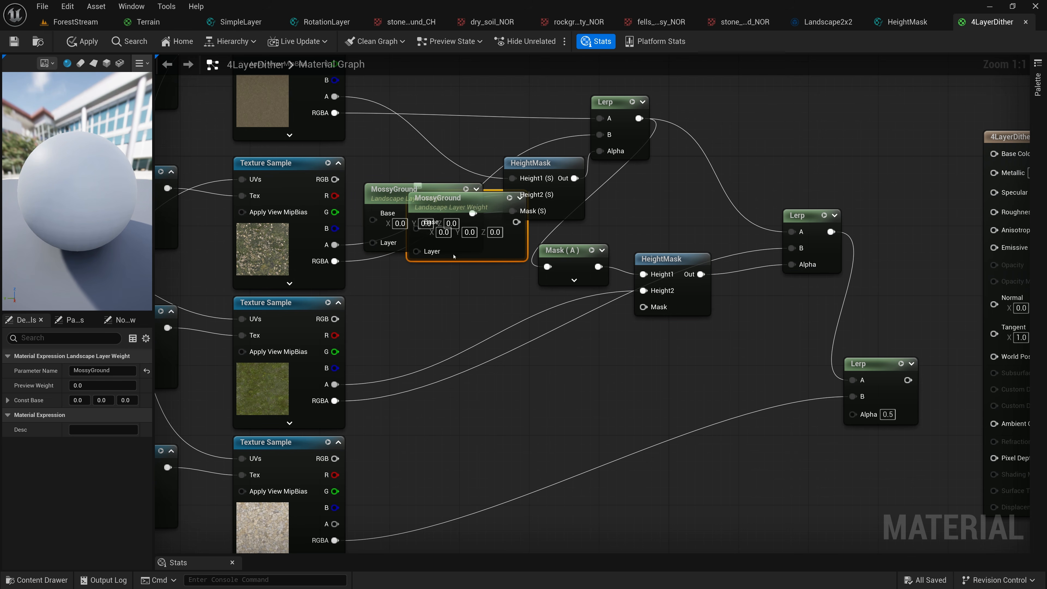
drag(454, 256, 532, 387)
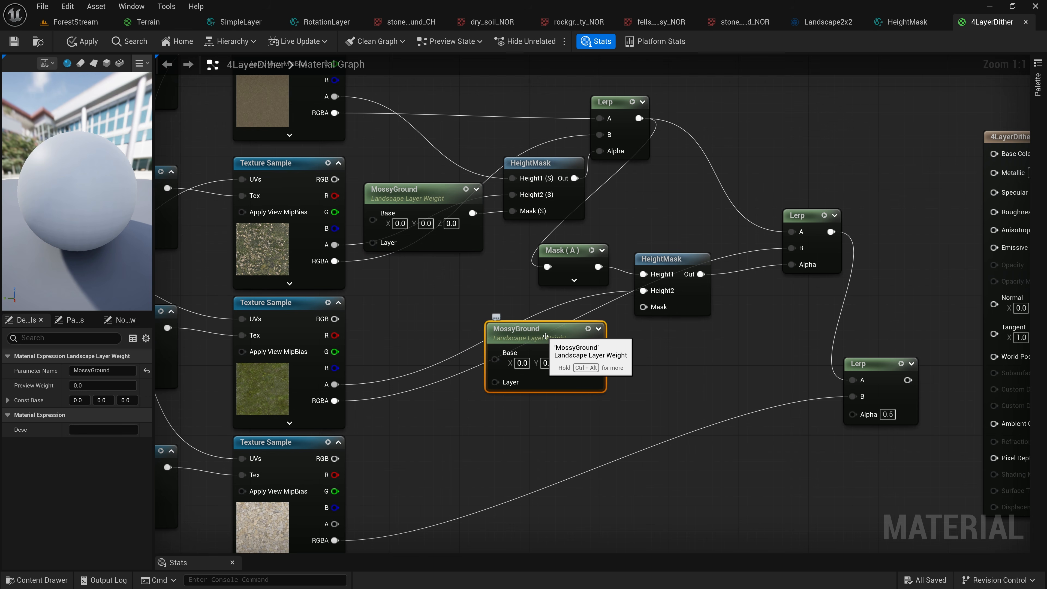
click(116, 370)
text(MoistStone)
key(Return)
drag(595, 353, 642, 307)
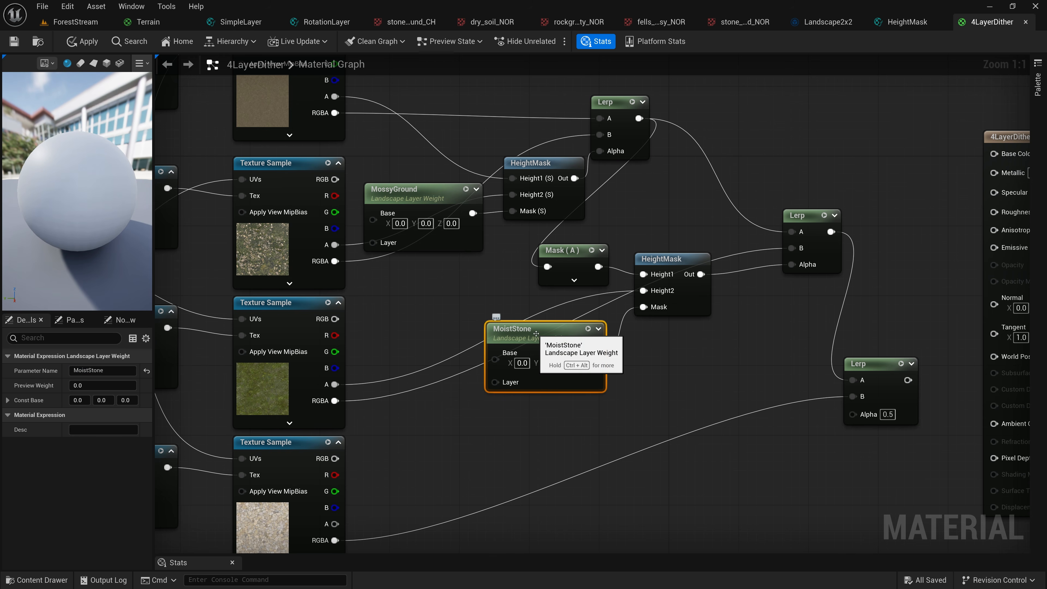
Duplicate the MoistStone layer weight and place the copy below the original
key(ctrl+d)
drag(582, 354, 600, 440)
right_drag(718, 374, 625, 289)
Duplicate HeightMask before the third Lerp and wire the fourth Texture Sample's A to its Height2 and the MoistStone copy to its Mask
click(574, 171)
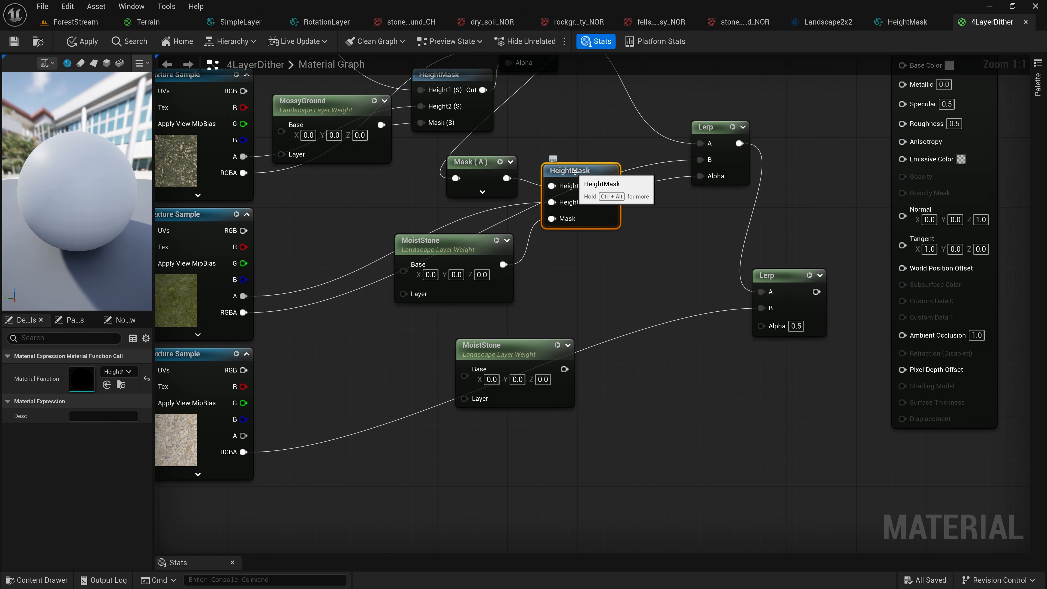
key(ctrl+d)
drag(640, 270, 659, 307)
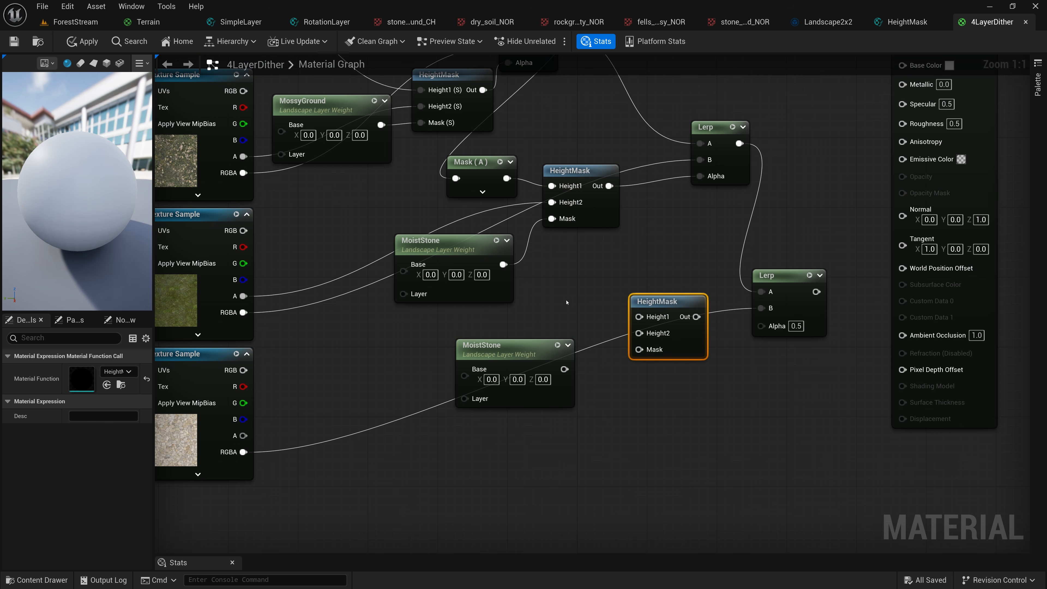
drag(244, 435, 638, 335)
drag(564, 369, 631, 353)
Set the copied layer weight's parameter name to RiverStone and nudge the node slightly upward
click(523, 346)
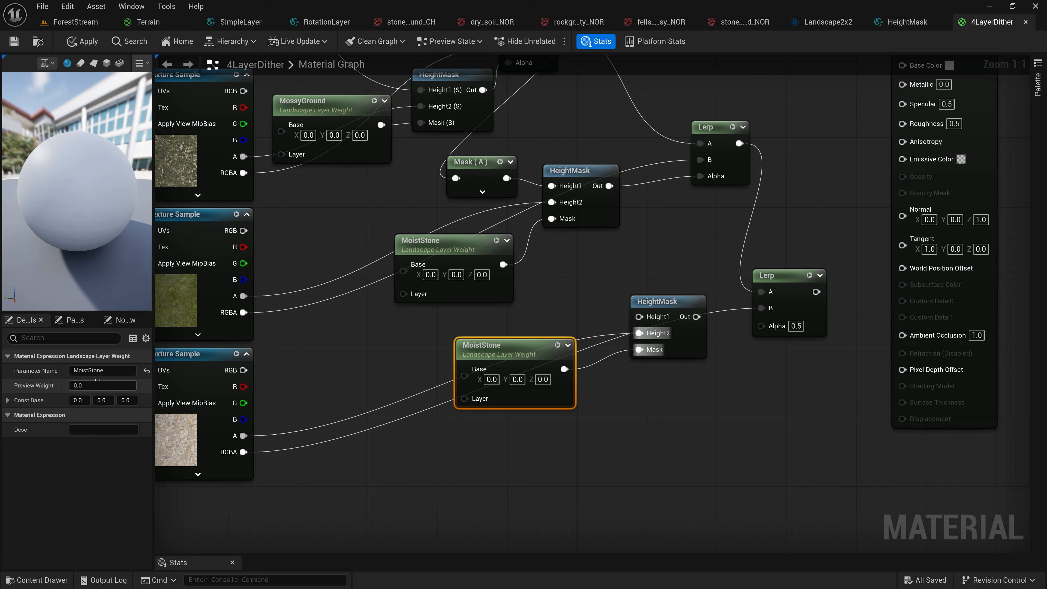
click(67, 371)
text(Rive)
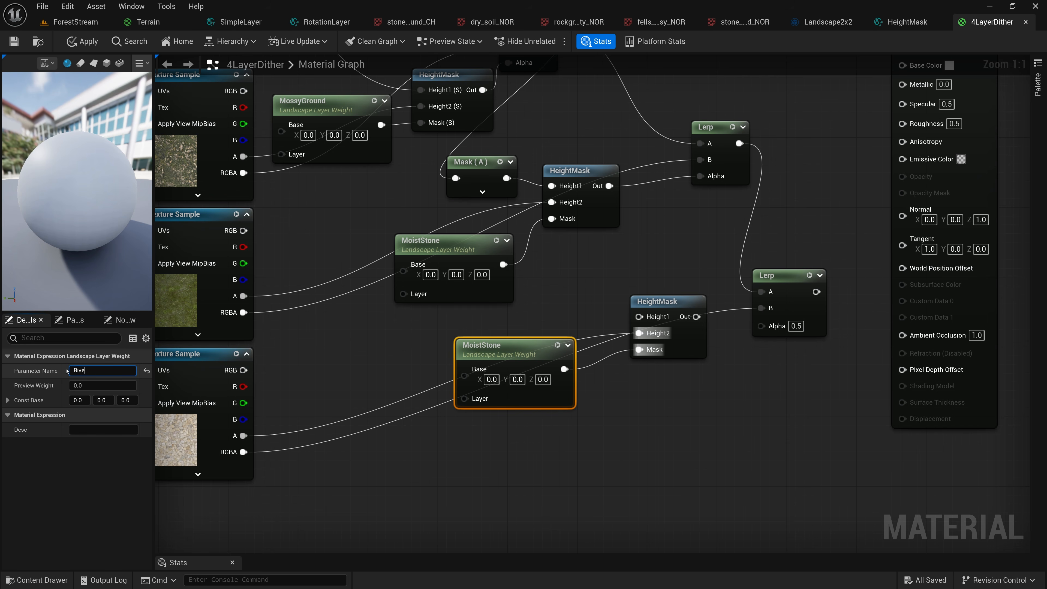
text(rStone)
key(Return)
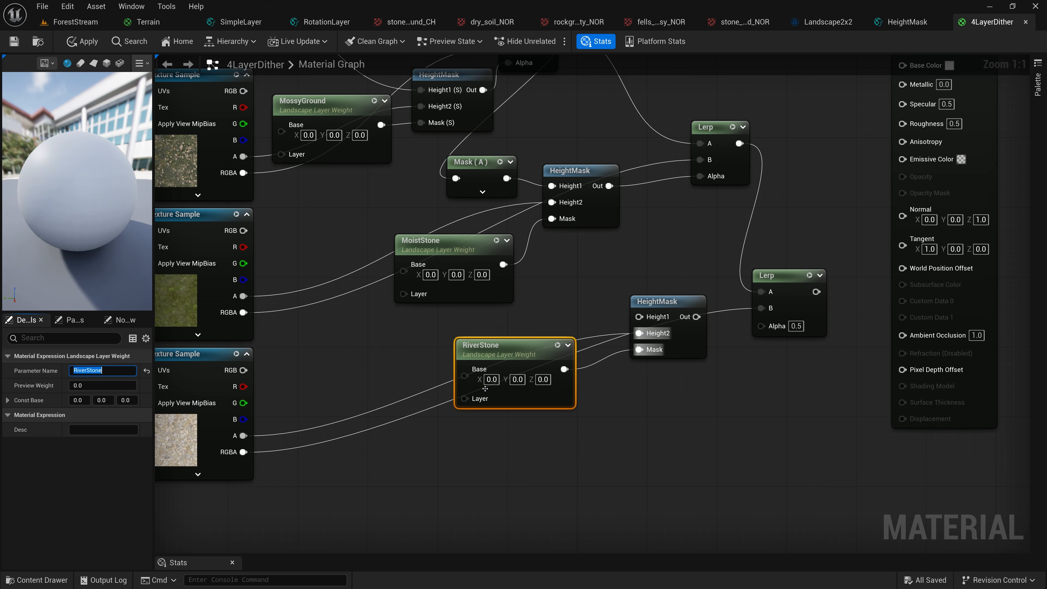
drag(509, 345, 509, 336)
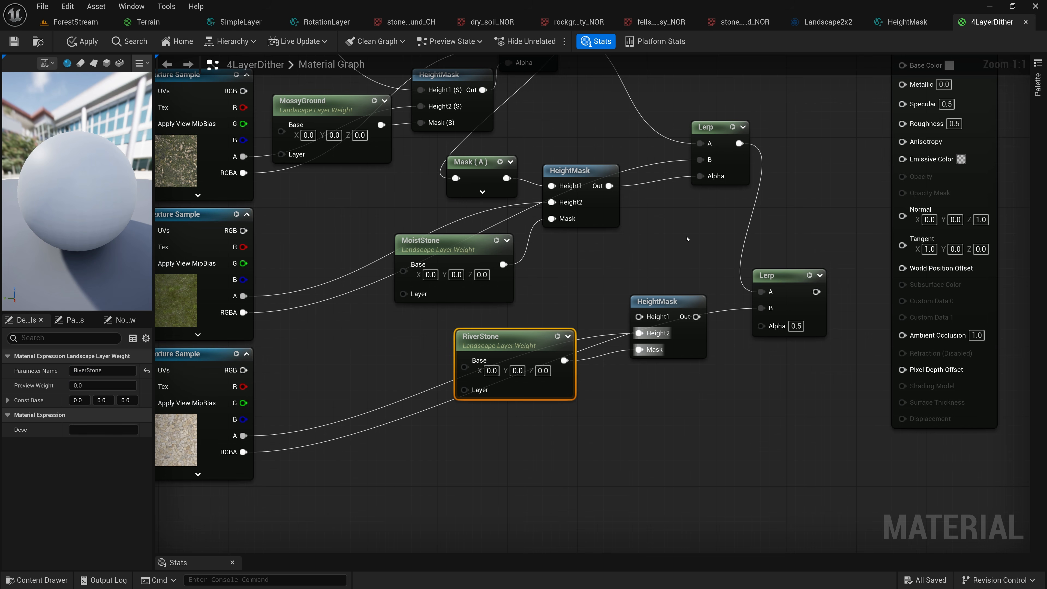
Add a ComponentMask passing only channel A from the second Lerp's output, connect it to the third HeightMask's Height1, and shift it leftward
right_drag(687, 239, 637, 311)
drag(688, 223, 622, 325)
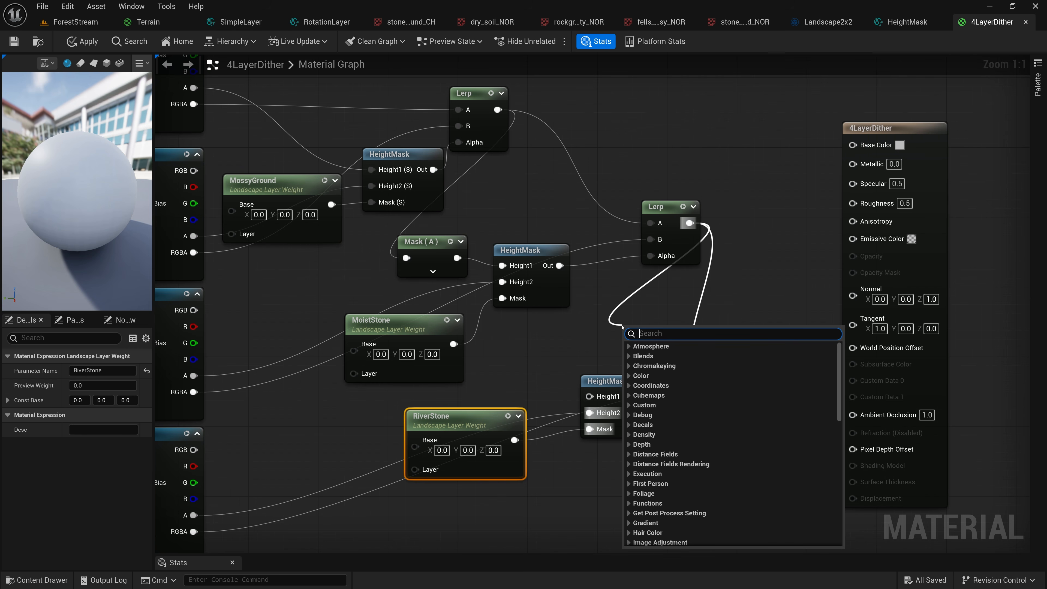
text(comp)
click(667, 356)
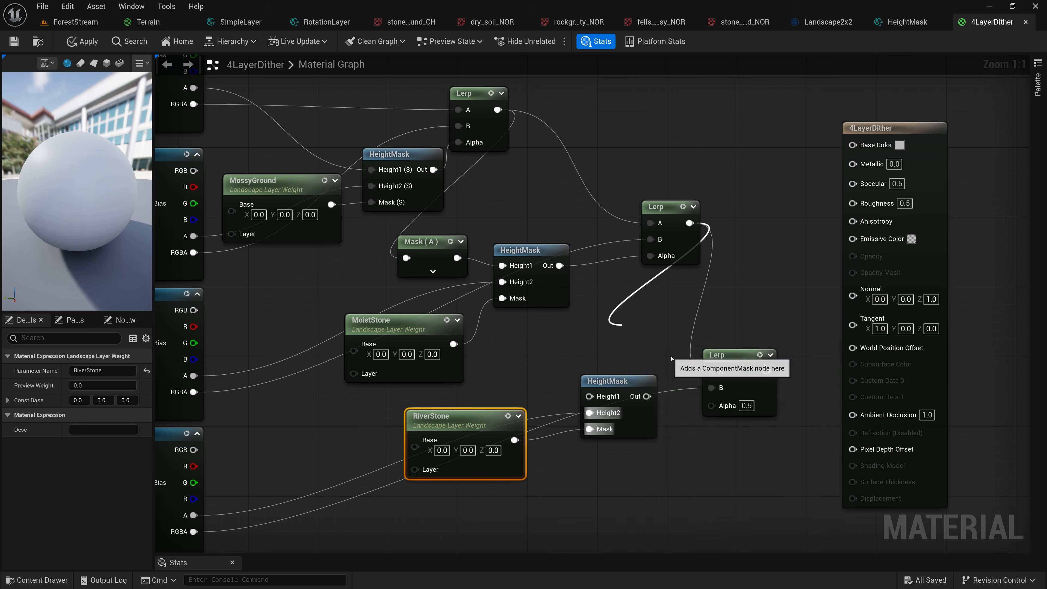
click(73, 415)
click(73, 386)
click(73, 371)
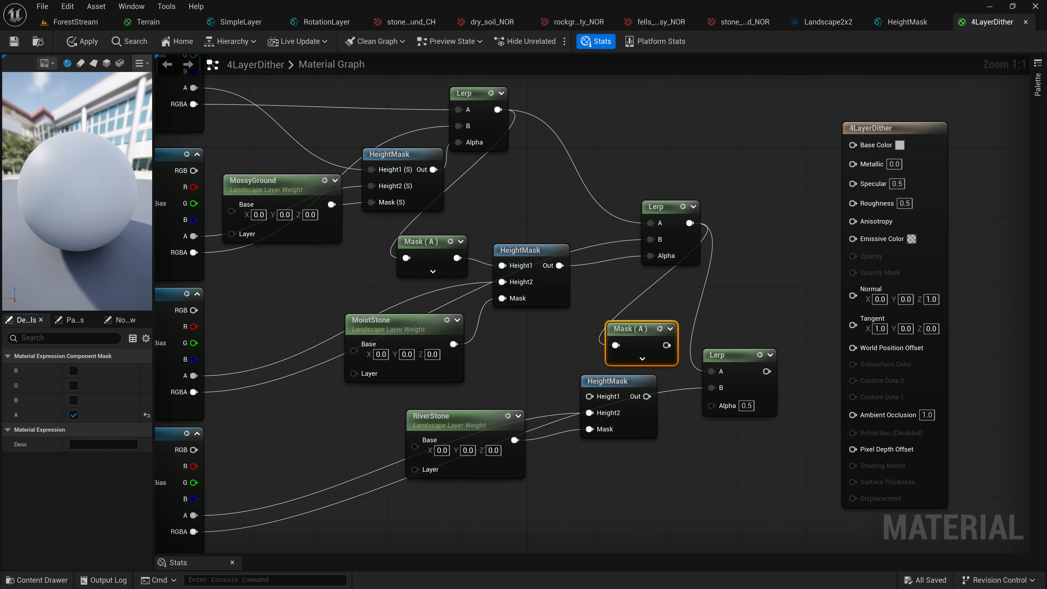
drag(673, 345, 590, 397)
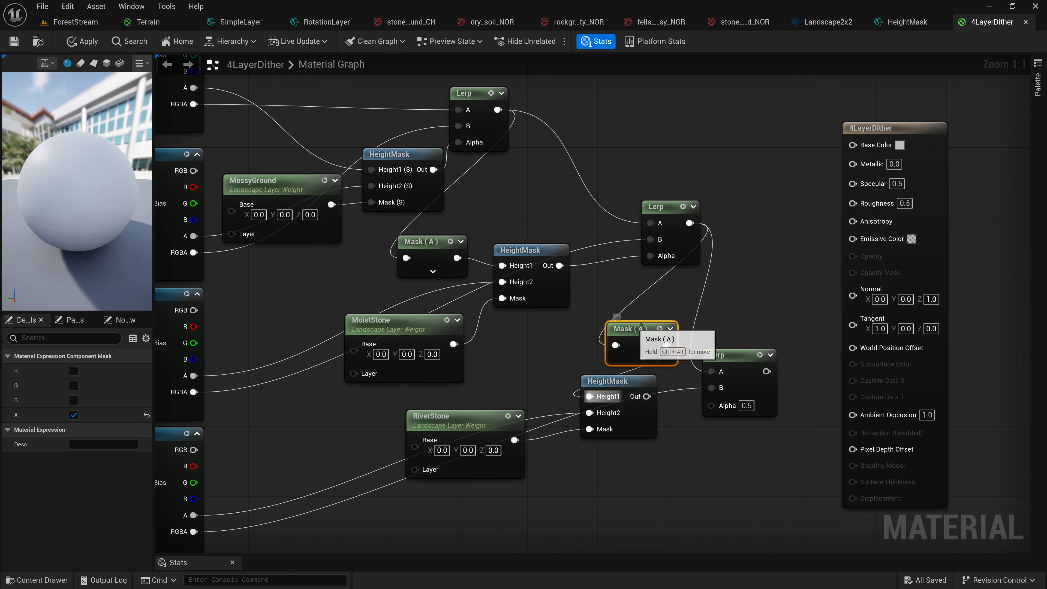
drag(635, 329, 600, 329)
Move the 4LayerDither output node aside, connect the last Lerp's output to its Base Color, and save the material
right_drag(555, 212, 744, 276)
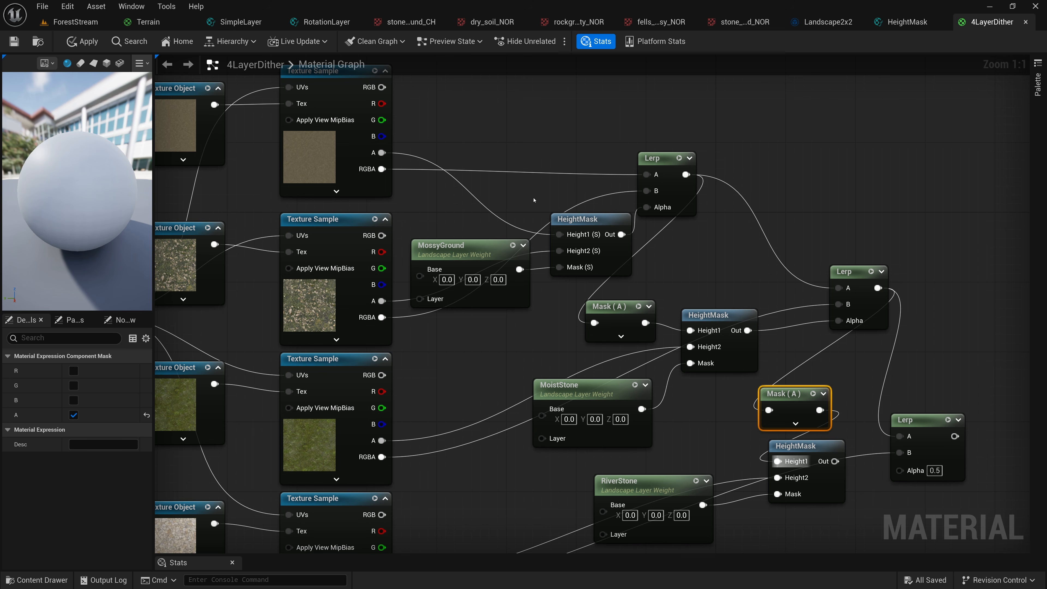
right_drag(542, 201, 524, 189)
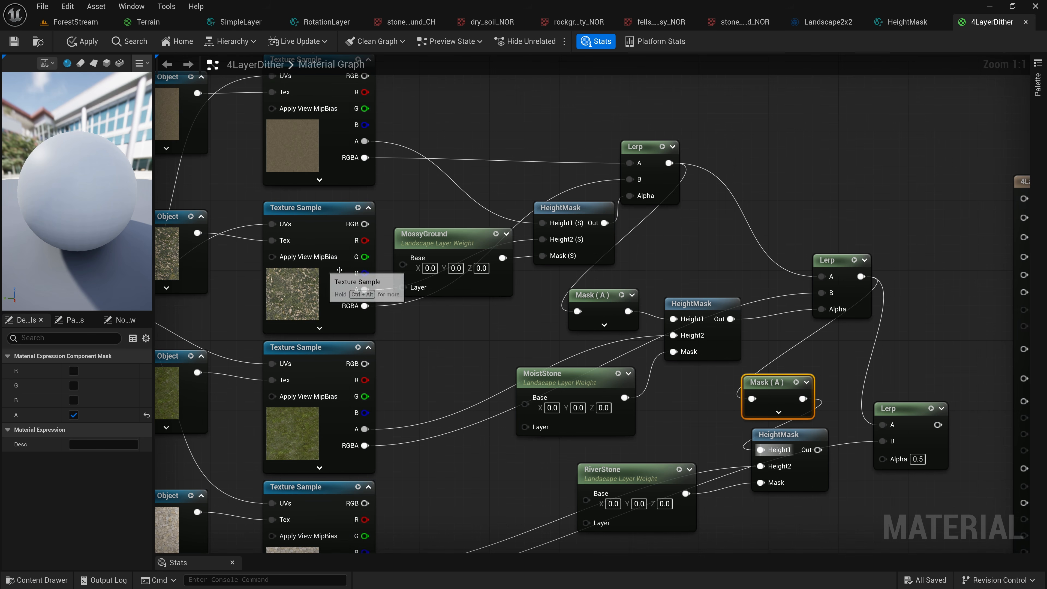
right_drag(659, 300, 579, 227)
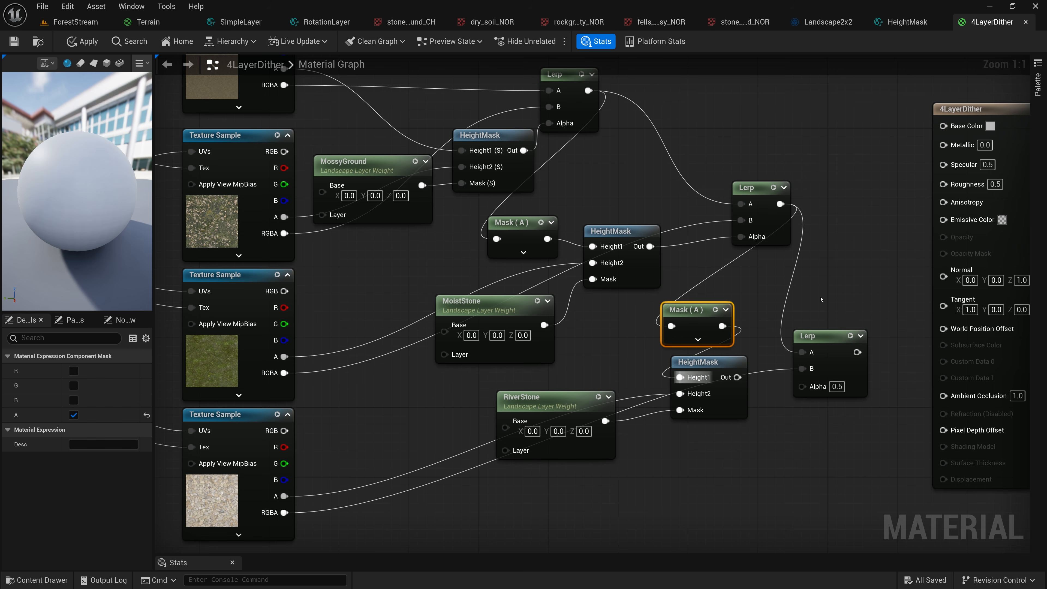
right_drag(831, 291, 532, 283)
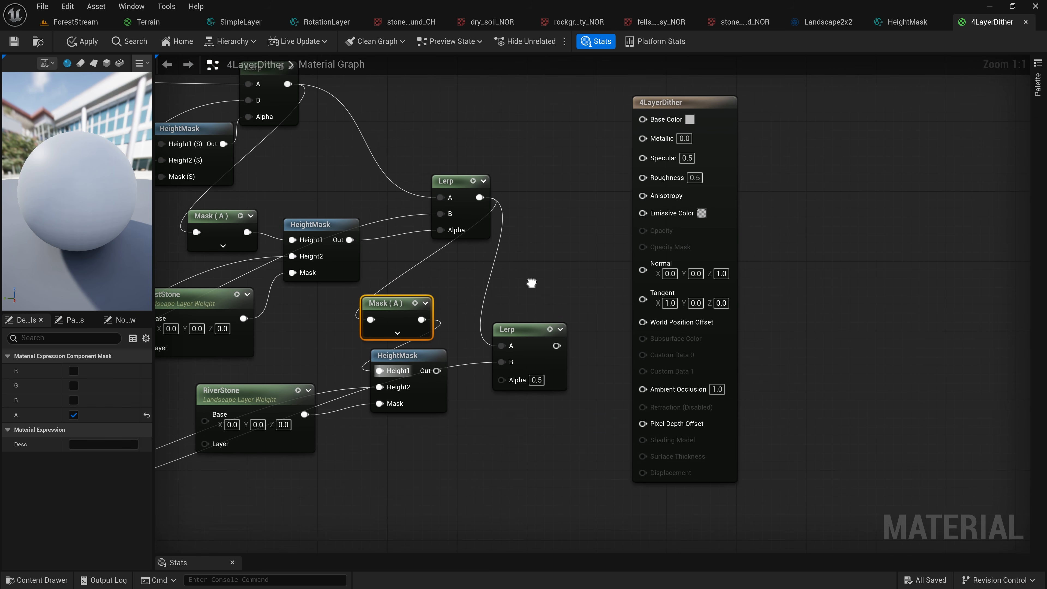
drag(663, 104, 776, 104)
drag(559, 346, 756, 120)
right_drag(610, 173, 705, 216)
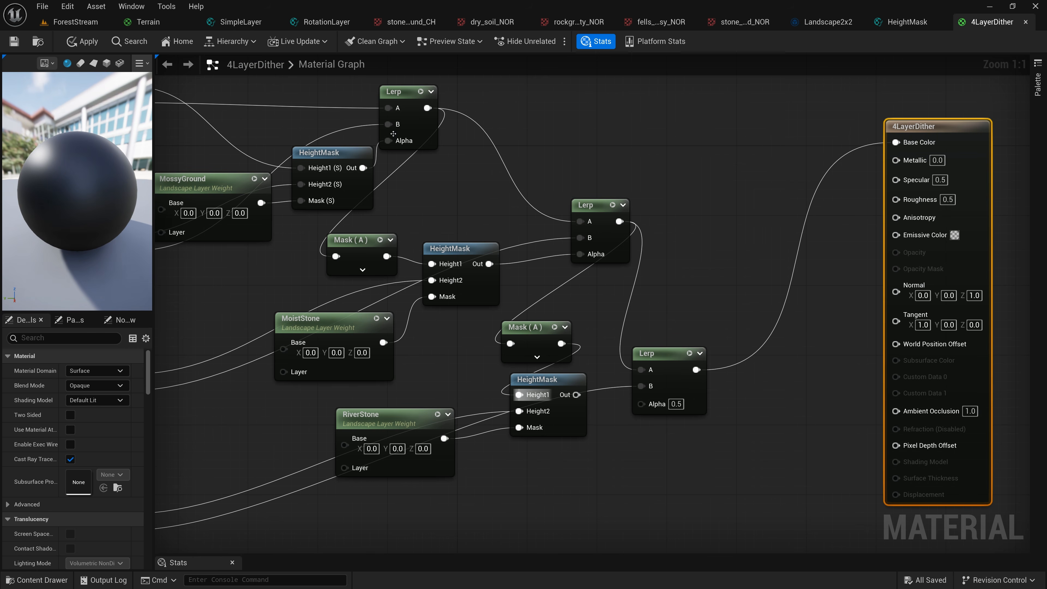
click(13, 42)
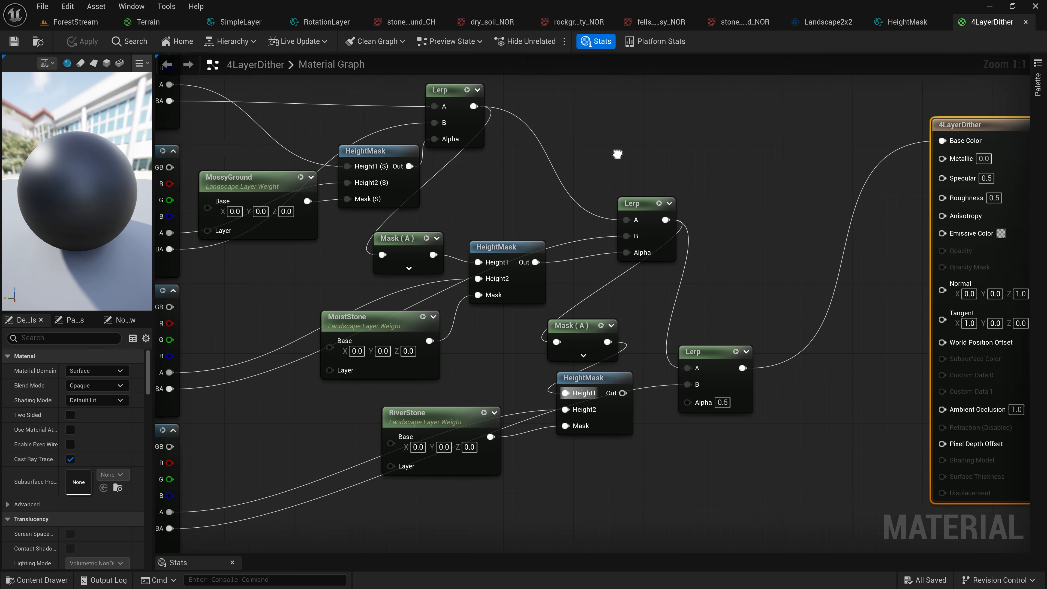
Move the 4LayerDither output node closer to the last Lerp and switch to the ForestStream level
scroll(616, 154, down, 3)
right_drag(742, 135, 766, 199)
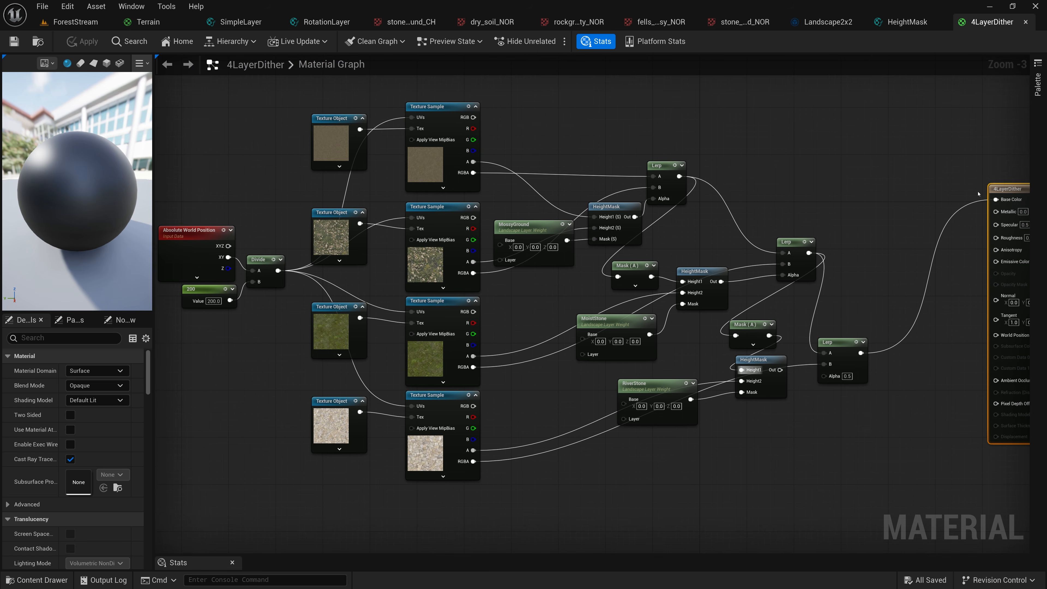
drag(1012, 189, 935, 195)
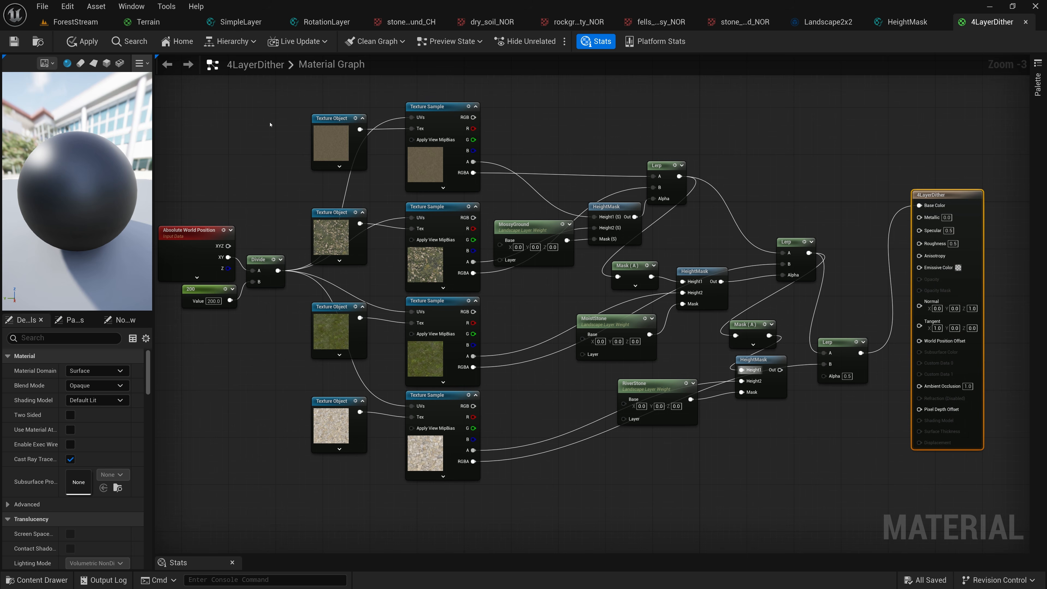
click(75, 23)
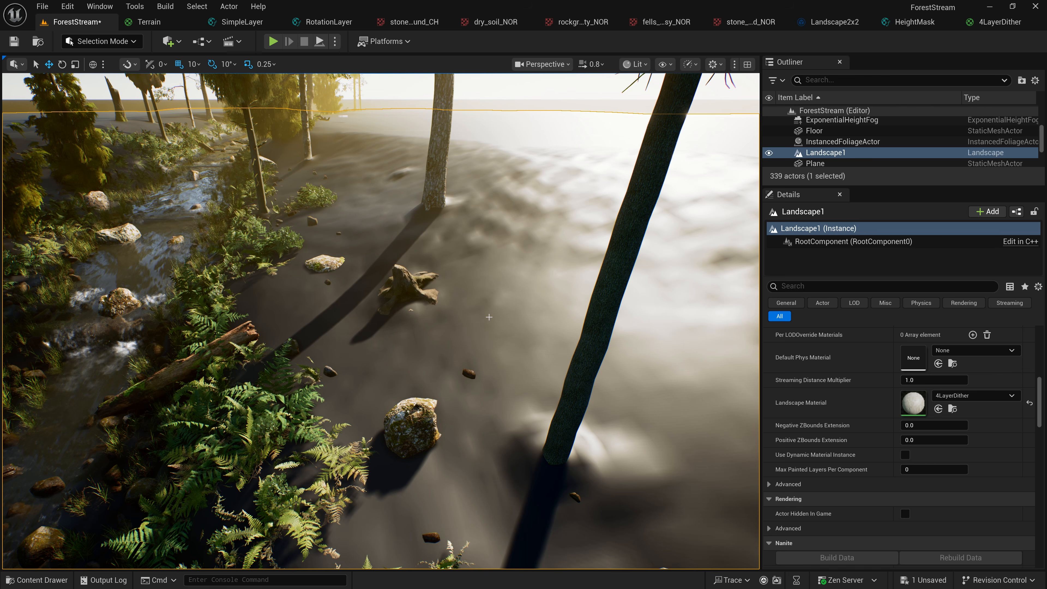
Inspect Landscape1's terrain around the stump in the level, and examine the MossyGround layer weight in the 4LayerDither graph
right_drag(683, 210, 796, 192)
key(a)
key(w)
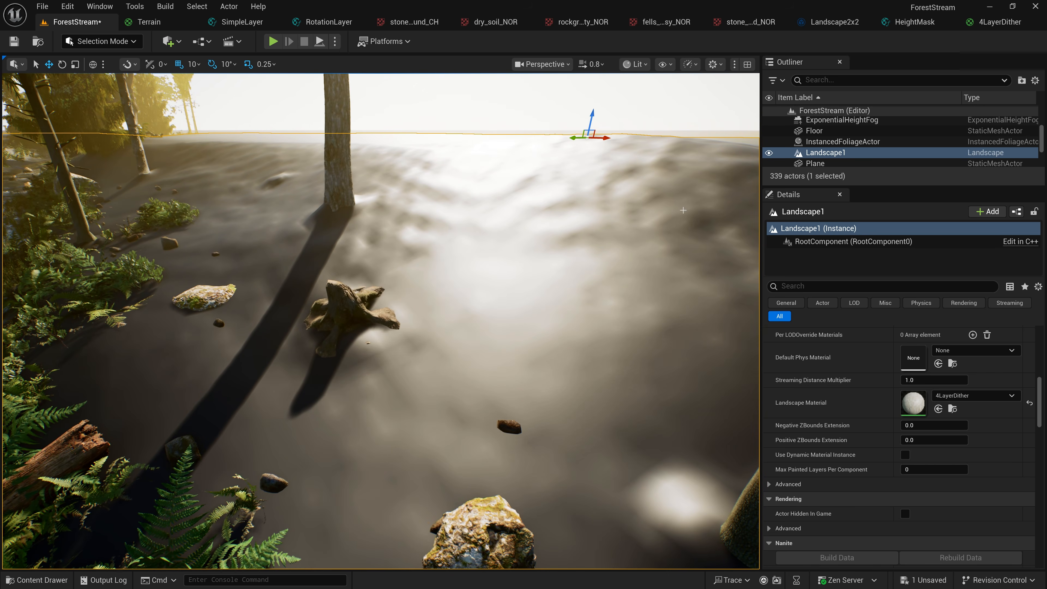
click(988, 23)
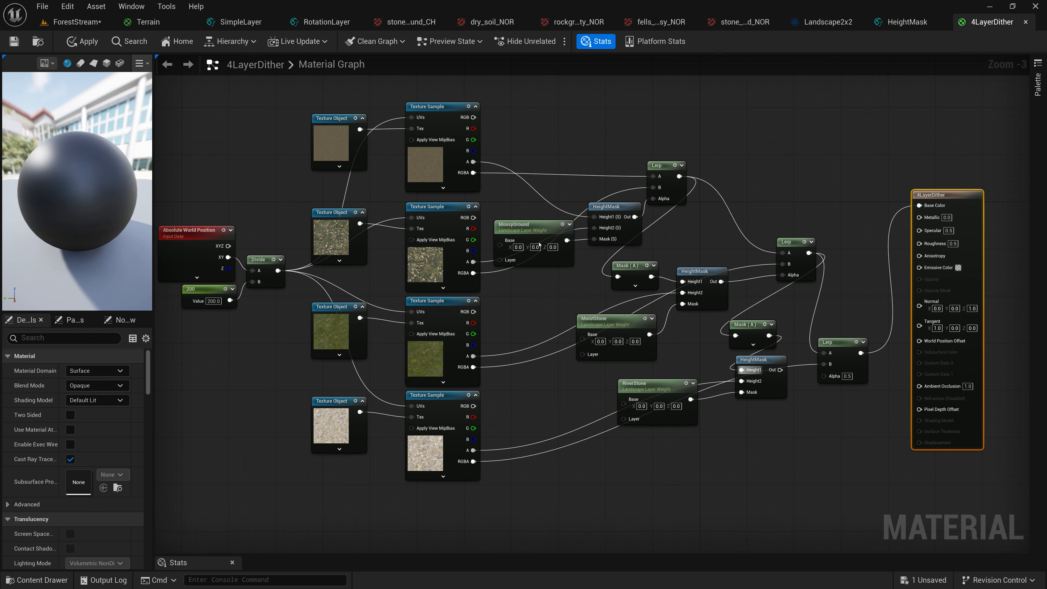
scroll(520, 221, up, 3)
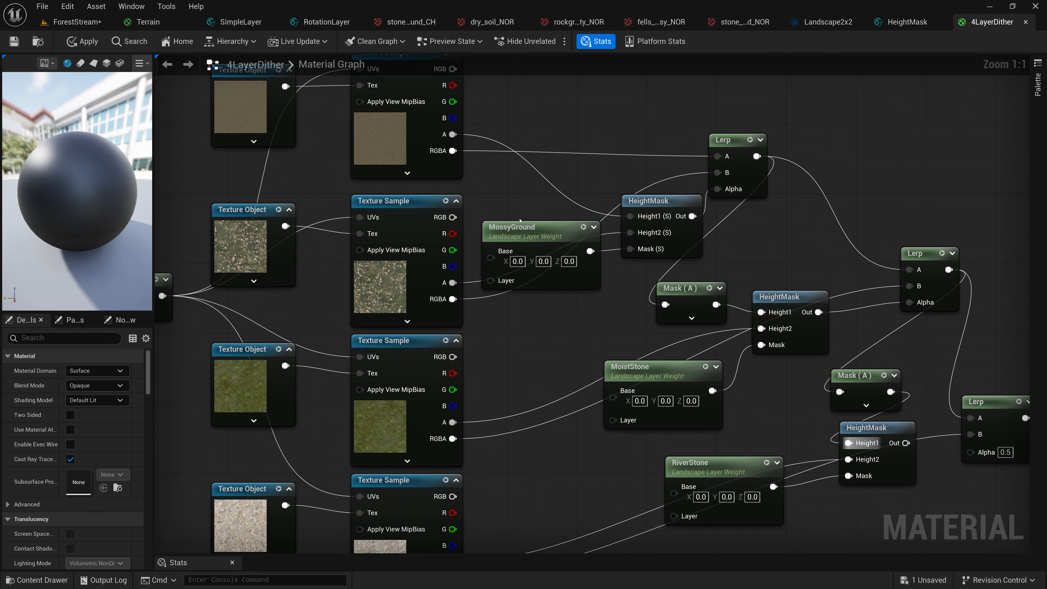
scroll(520, 220, up, 5)
drag(569, 253, 584, 252)
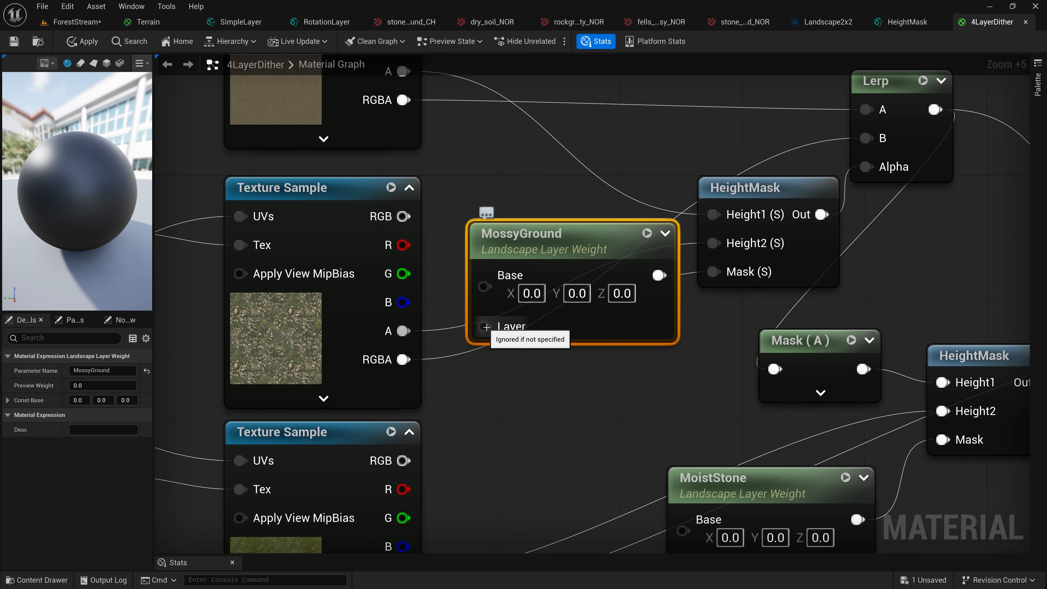
Add a Constant node below the MossyGround layer weight, set it to 1, and connect it to MossyGround's Layer input
click(516, 381)
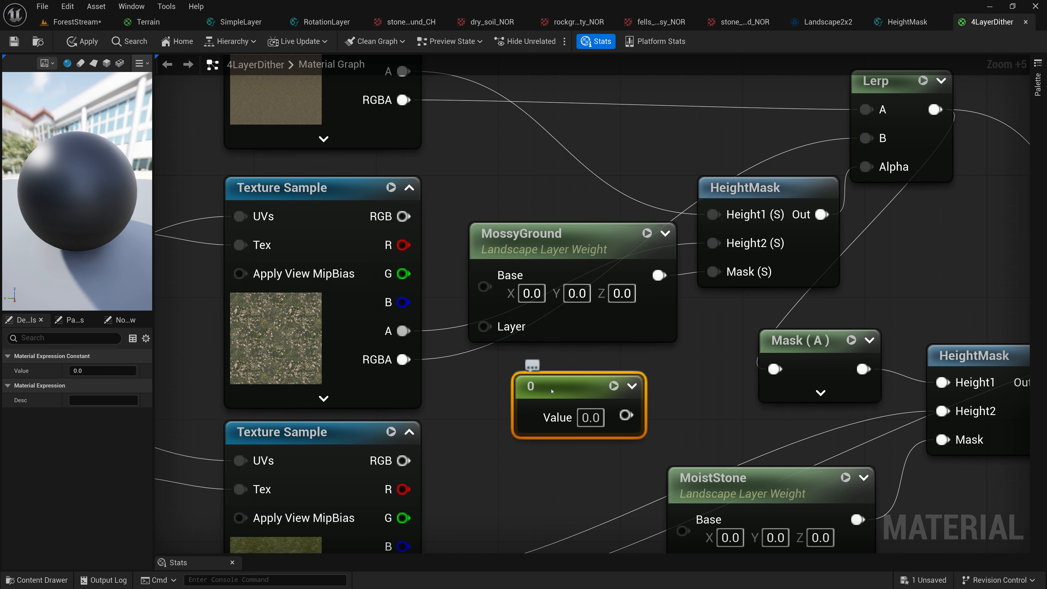
drag(552, 390, 539, 384)
click(554, 417)
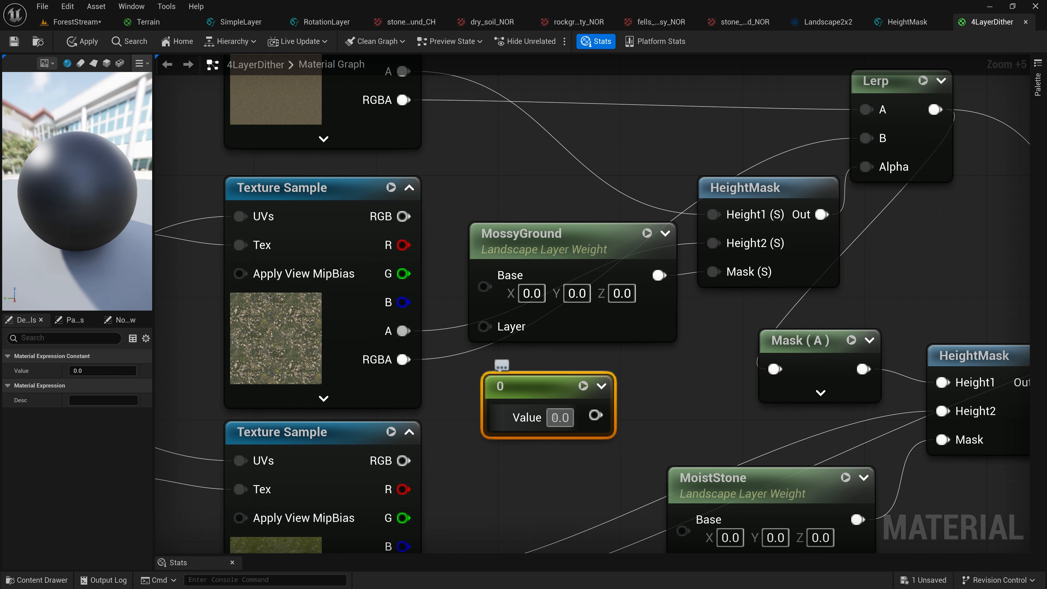
text(1)
key(Return)
drag(594, 414, 484, 326)
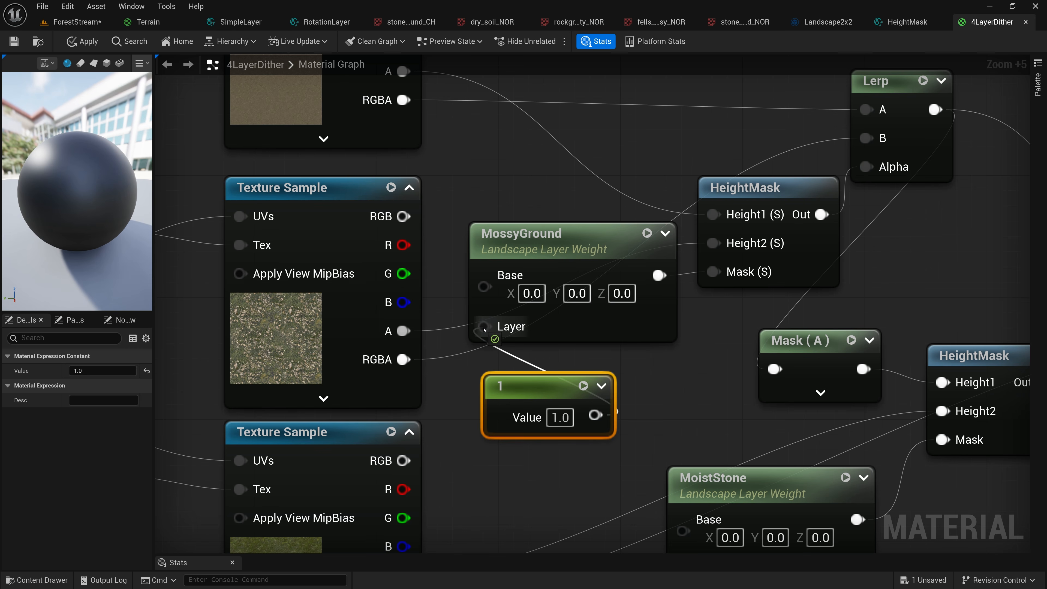
Connect the same constant to the Layer inputs of the MoistStone and RiverStone layer weights
right_drag(650, 374, 565, 174)
drag(511, 215, 598, 374)
right_drag(590, 419, 549, 289)
drag(469, 85, 662, 408)
scroll(570, 329, down, 5)
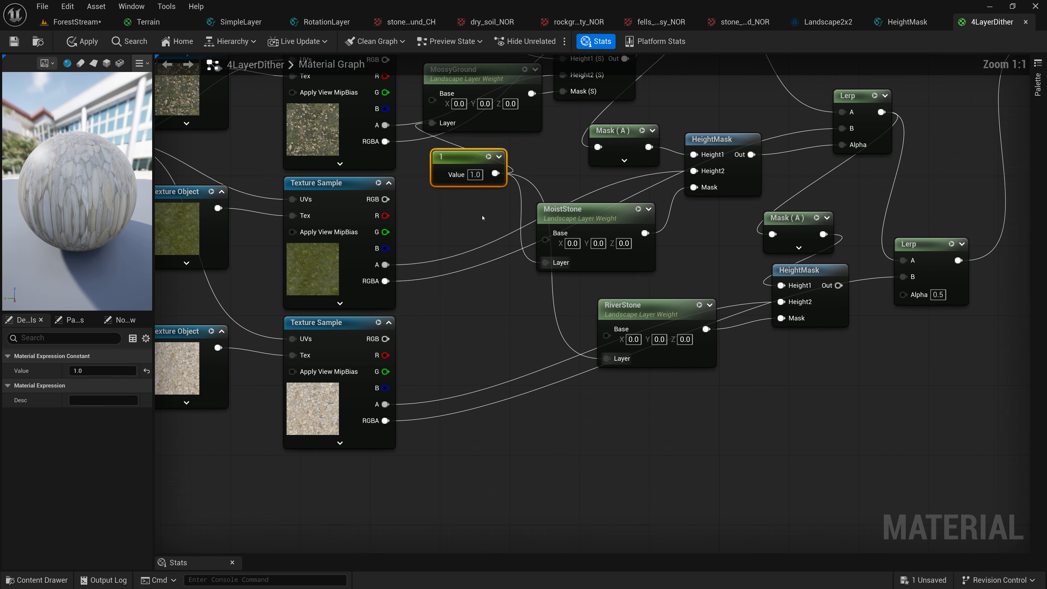
Move the constant below the lowest Texture Sample, save the material, and switch to the ForestStream level
drag(453, 175, 342, 481)
click(14, 41)
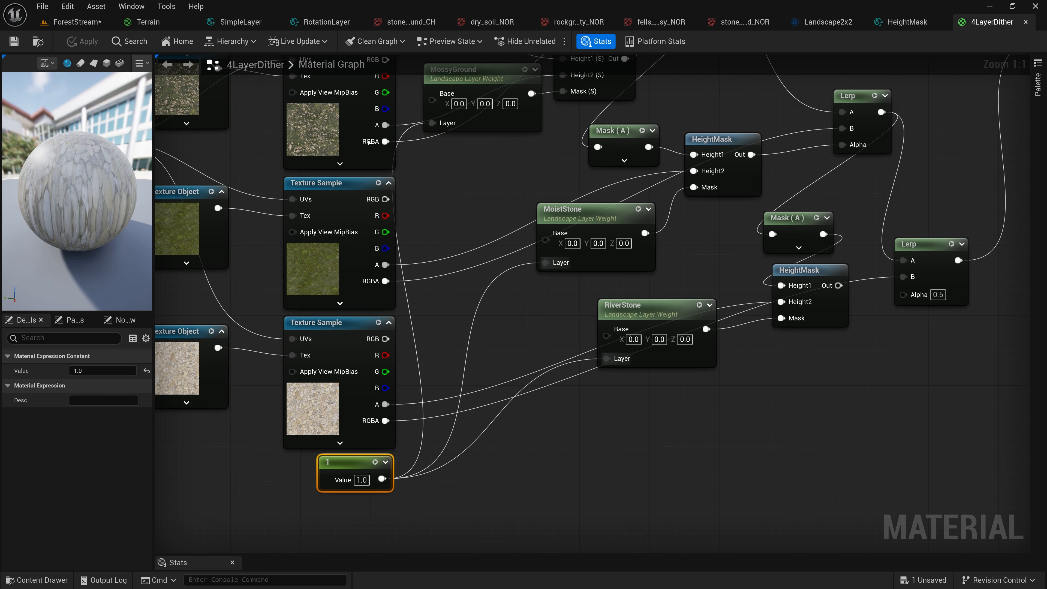
click(74, 22)
Fly around Landscape1 to examine the layer blending near the stump, ferns and stream bank
right_drag(380, 321, 321, 357)
key(s)
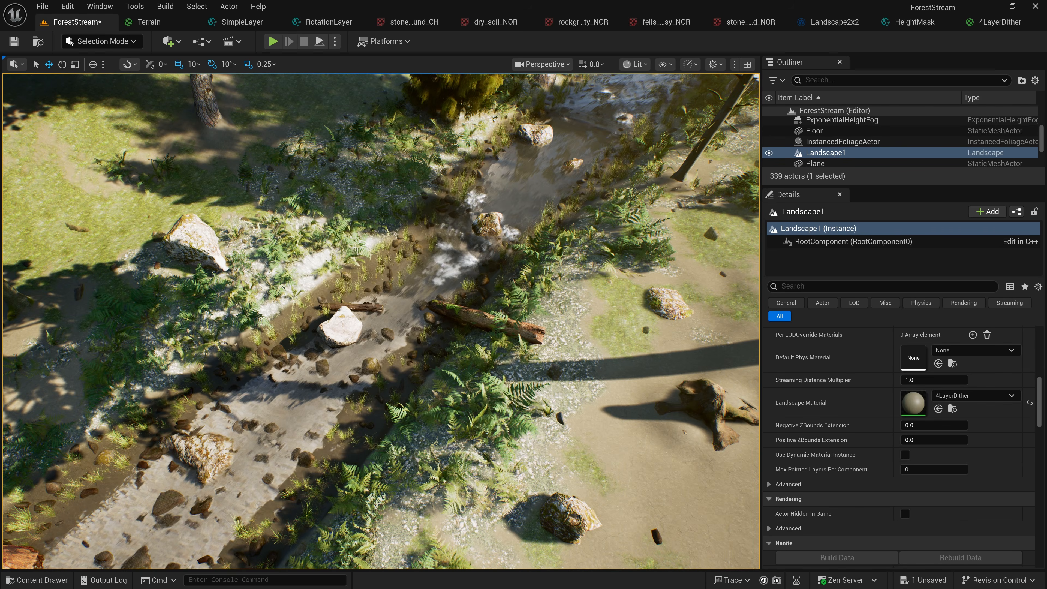
right_drag(380, 322, 499, 315)
key(w)
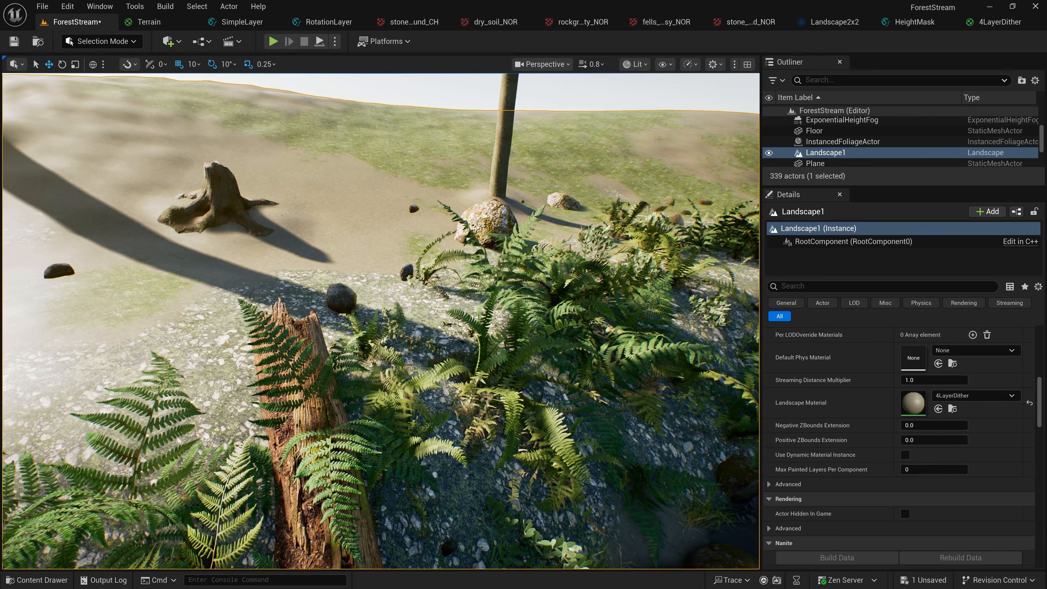
right_drag(629, 237, 554, 208)
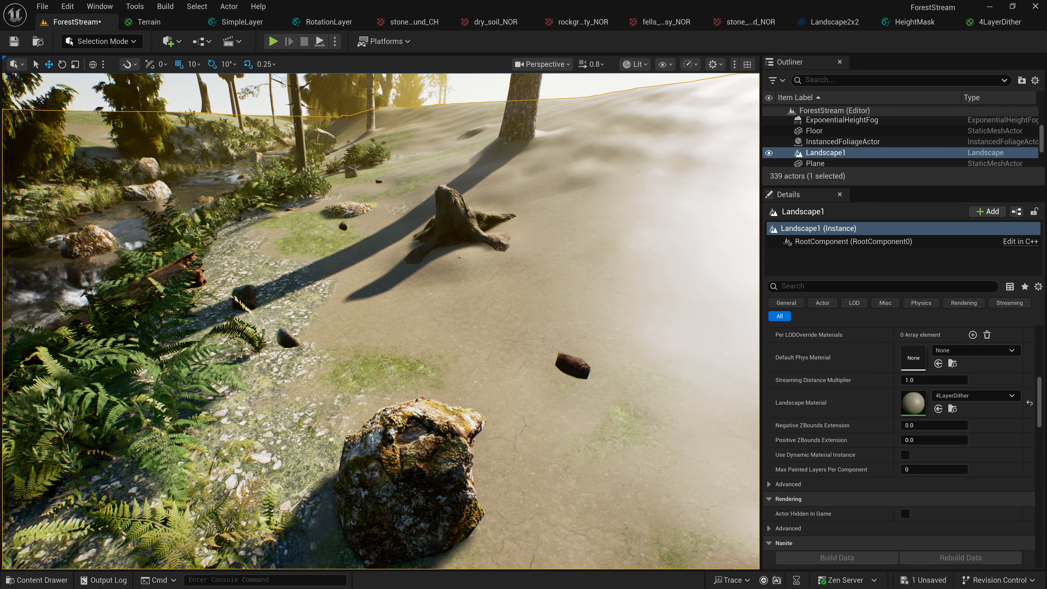
Review the full 4LayerDither graph and check the Landscape2x2 texture array with its source textures
click(998, 21)
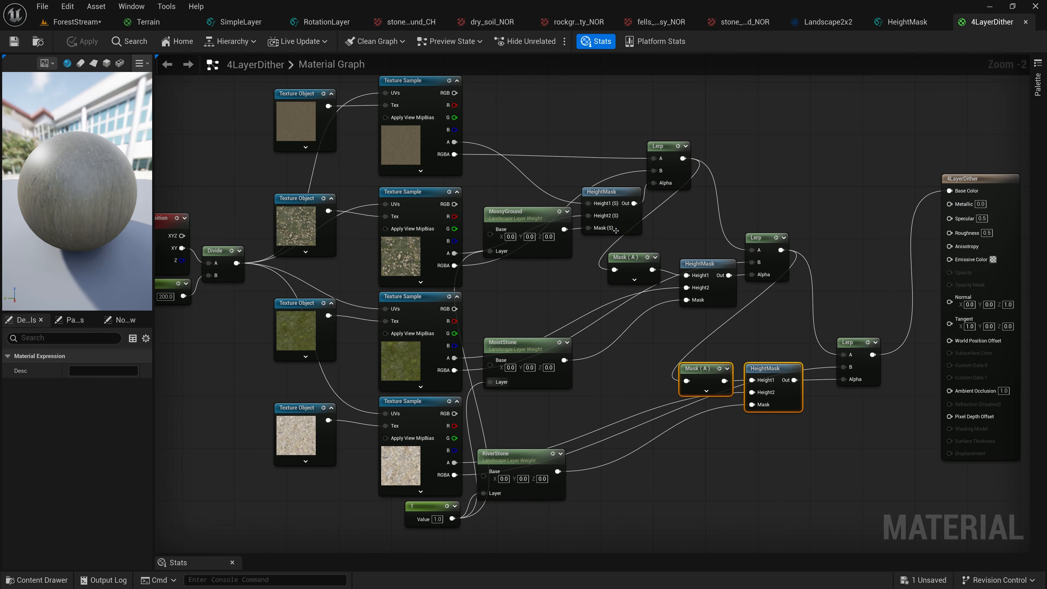
scroll(532, 279, down, 2)
scroll(531, 279, up, 1)
scroll(532, 279, down, 2)
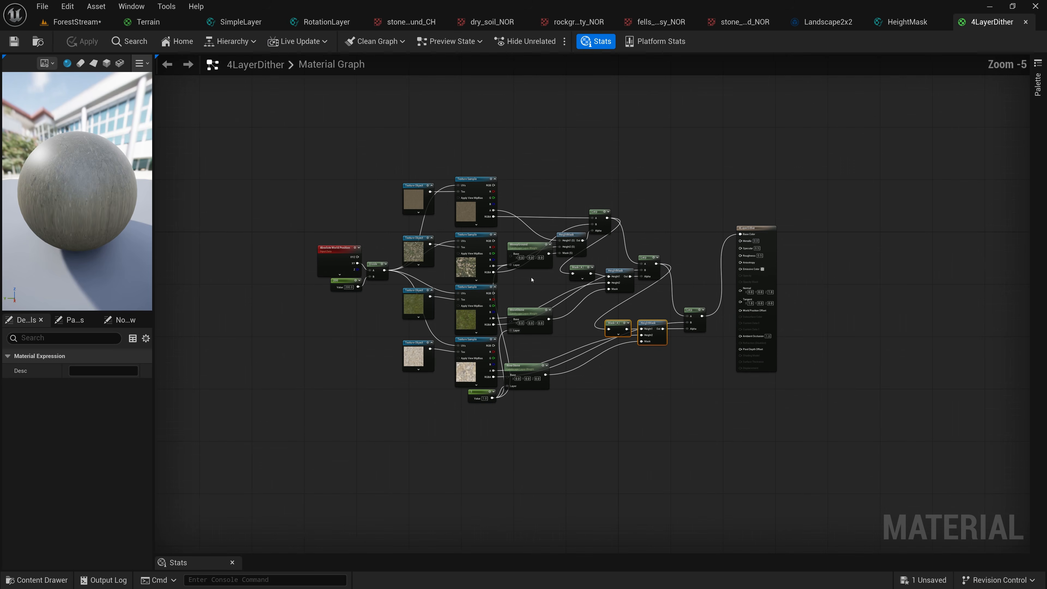
scroll(532, 280, up, 5)
scroll(531, 279, down, 1)
scroll(531, 279, down, 3)
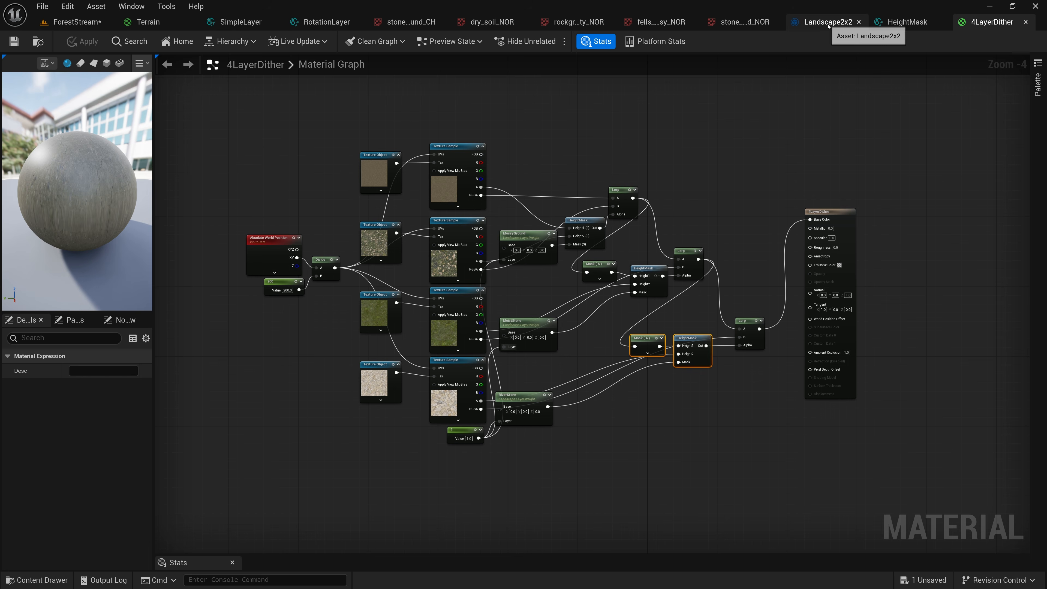
click(822, 22)
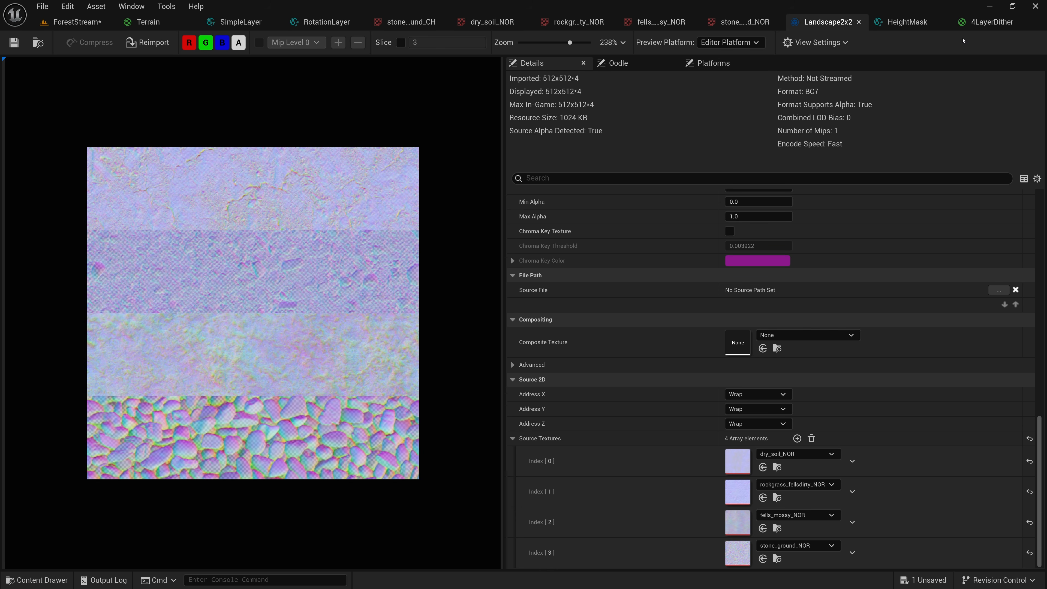
click(985, 22)
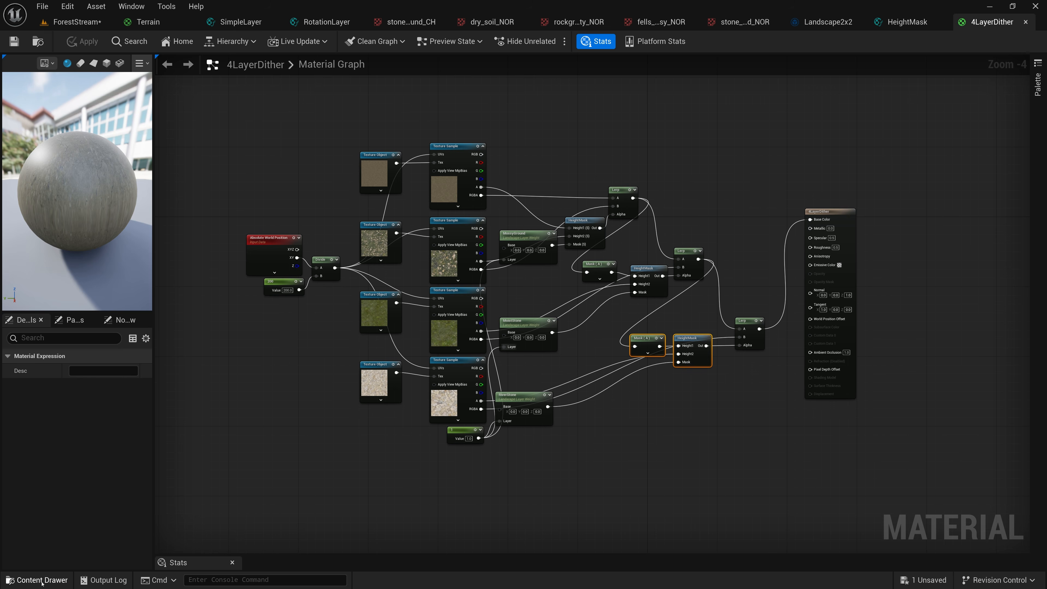
Add a Texture Sample of the Landscape2x2 array from TerrainShaders/Textures below the RiverStone layer weight and shift it leftward
click(39, 580)
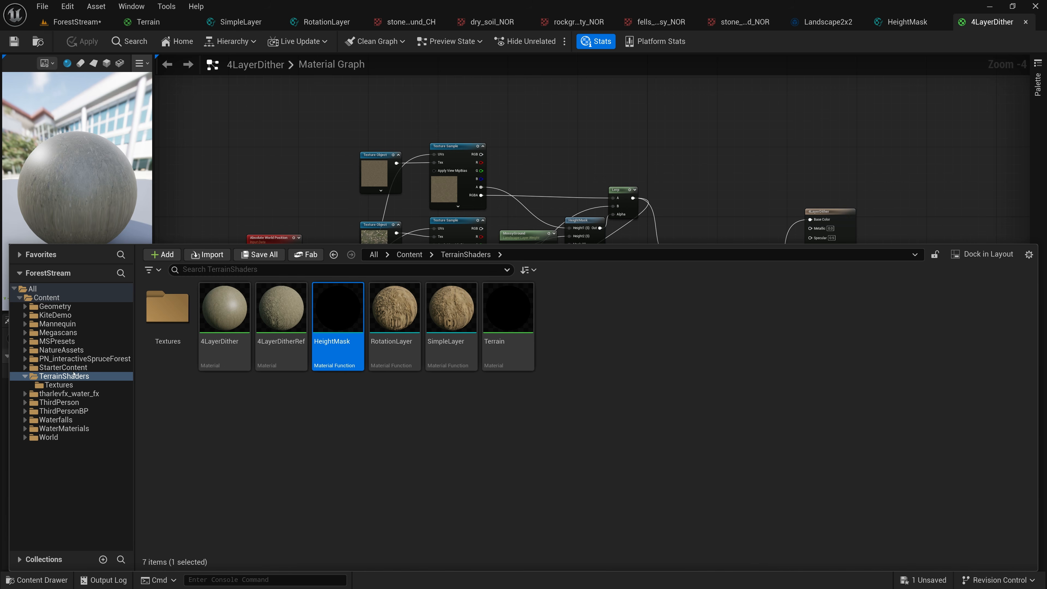
click(59, 385)
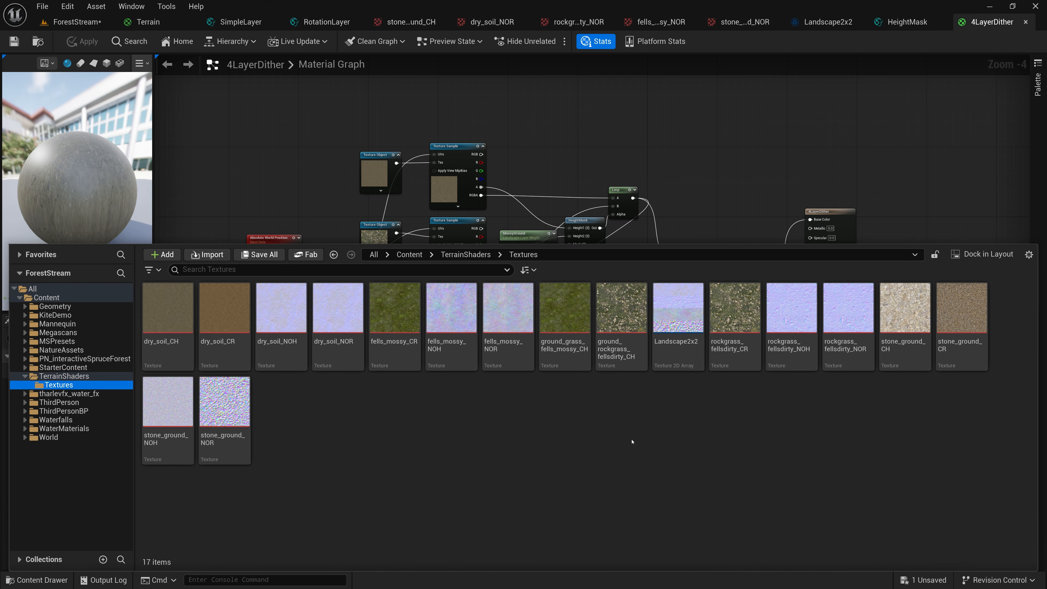
drag(679, 325, 598, 467)
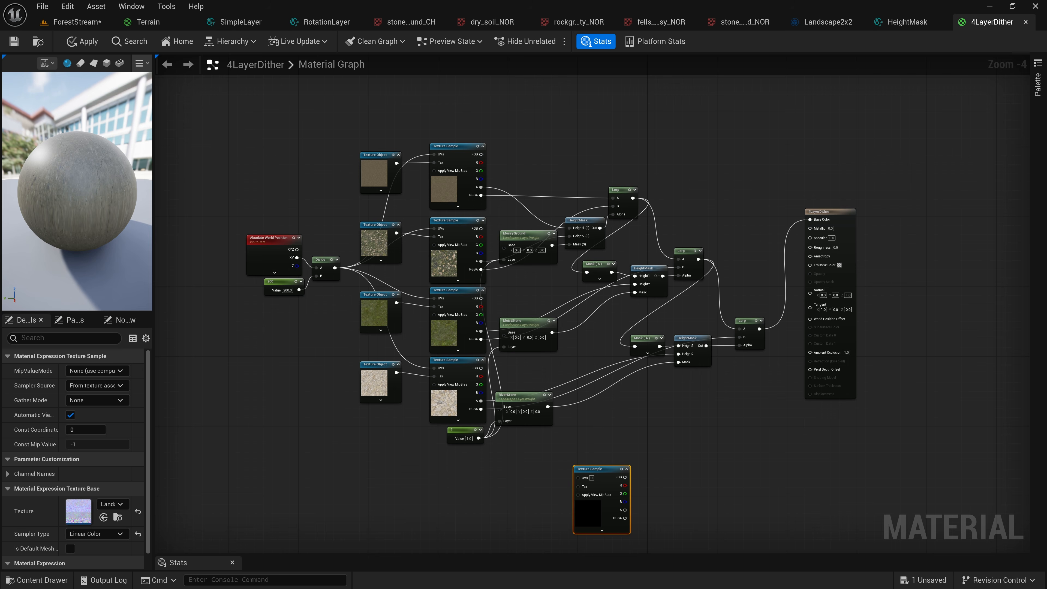
right_drag(618, 431, 625, 269)
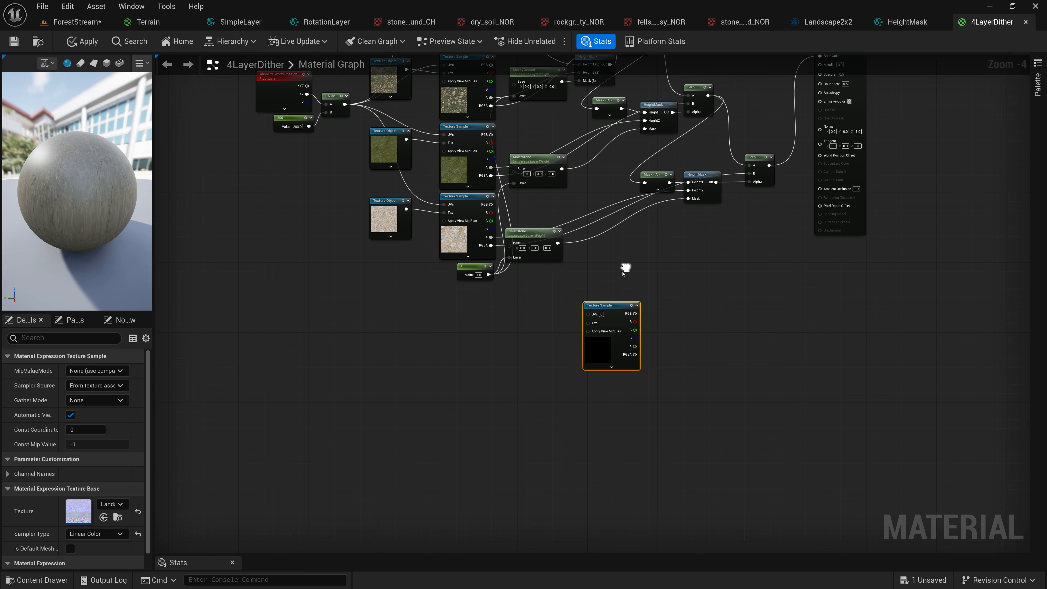
scroll(616, 298, down, 1)
scroll(617, 298, up, 7)
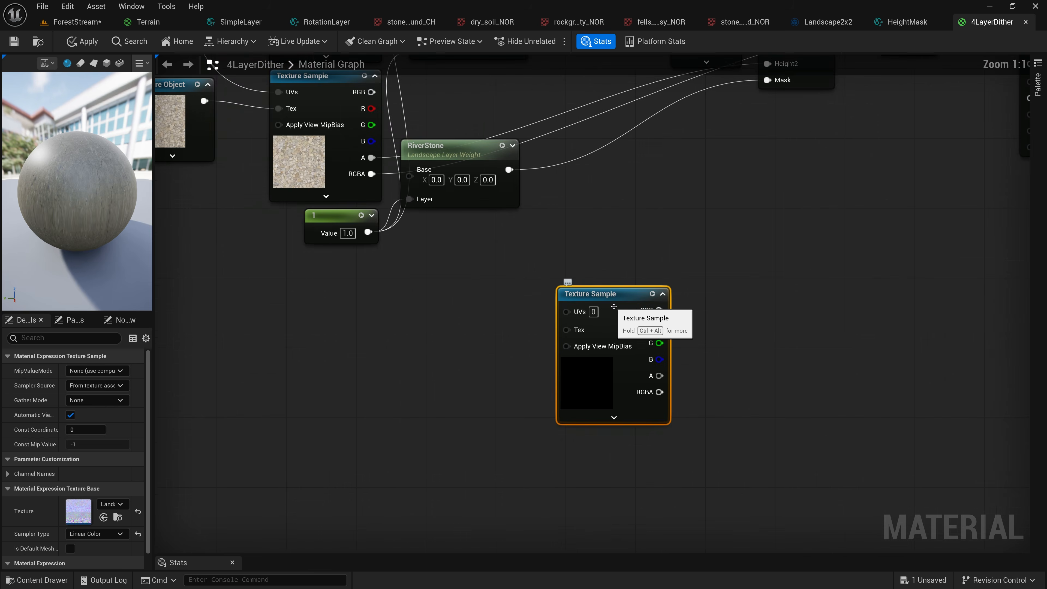
scroll(614, 307, up, 1)
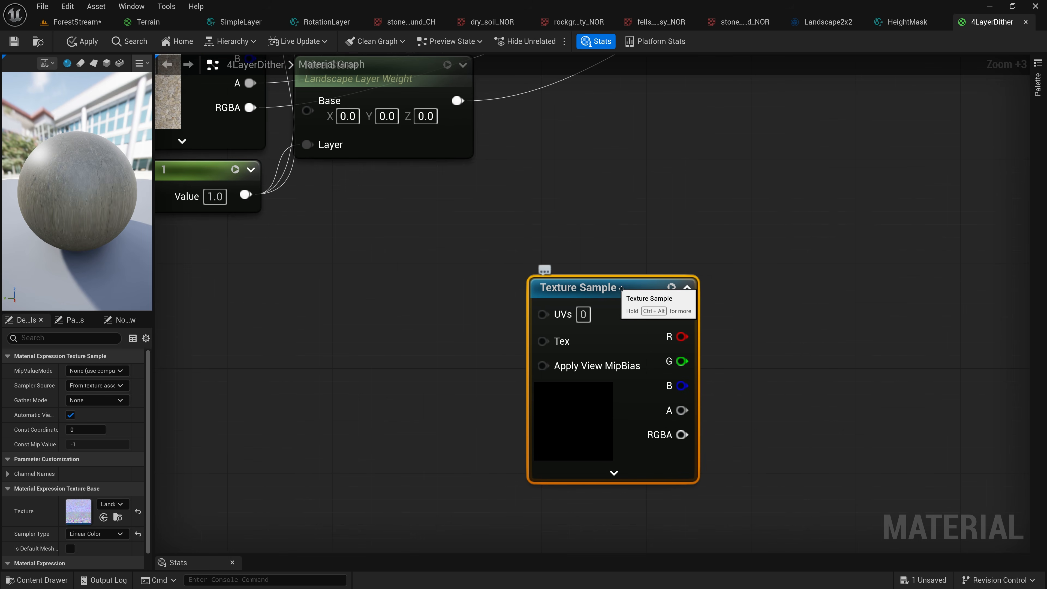
drag(633, 288, 609, 289)
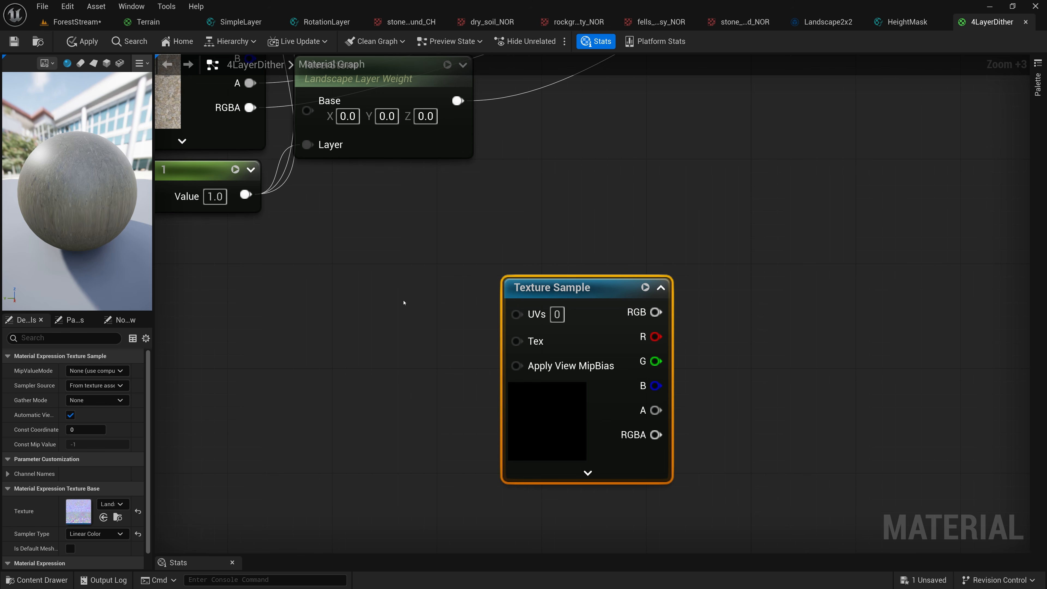
Add an AppendVector node beside the array's Texture Sample and connect its output to the sample's UVs
right_drag(380, 292, 378, 295)
text(app)
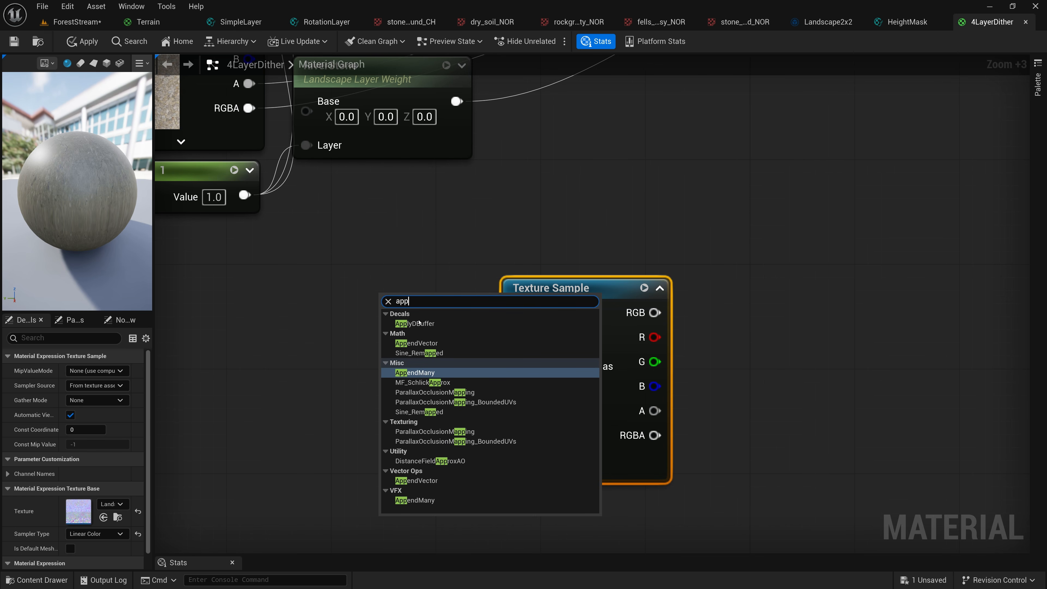
click(417, 344)
drag(459, 324, 537, 303)
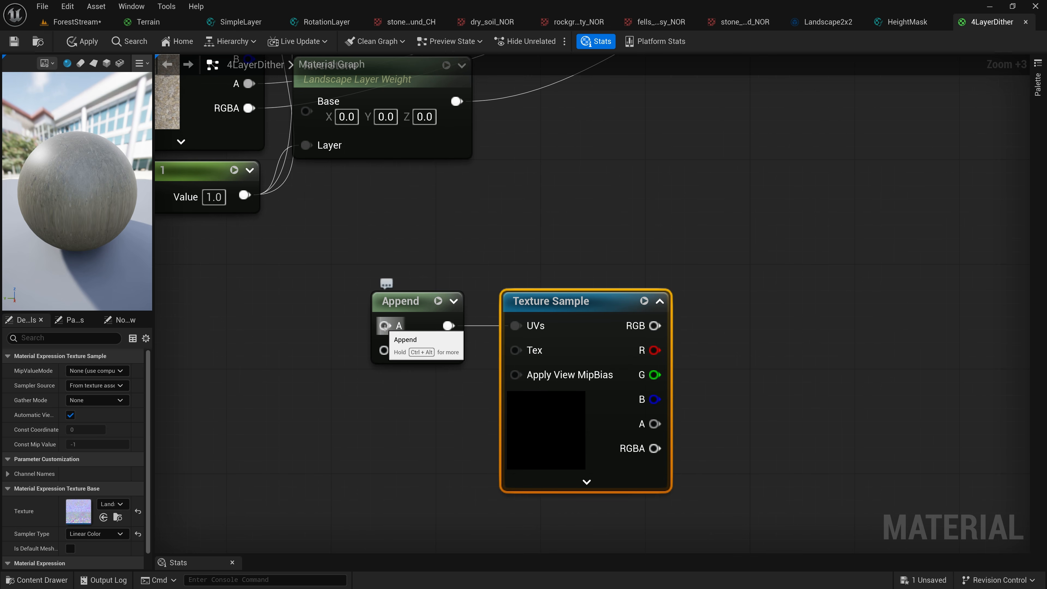
Connect the Divide node's output to input A of the Append node
scroll(384, 326, down, 3)
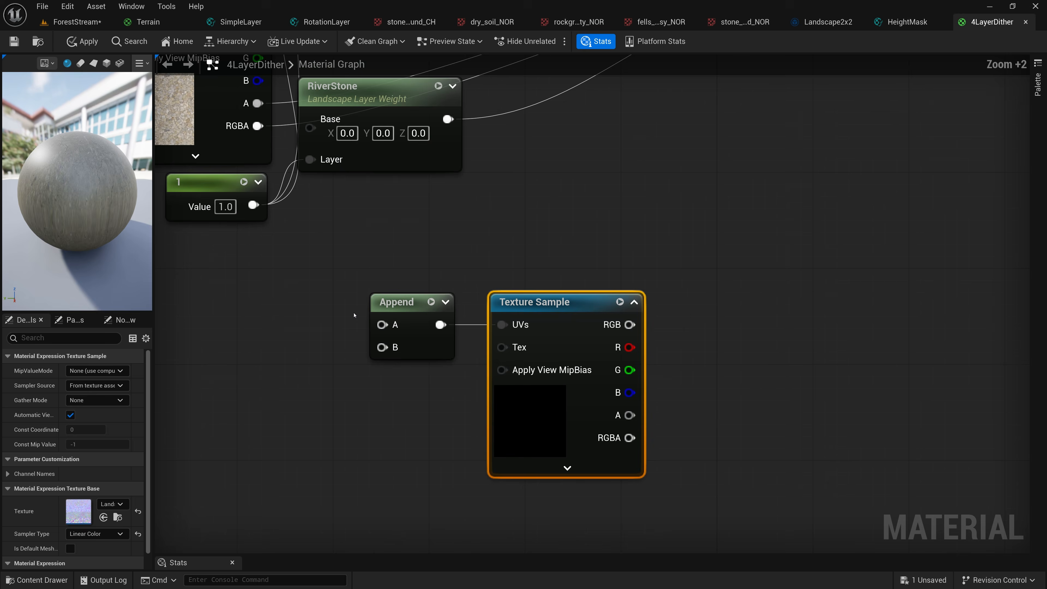
right_drag(349, 293, 524, 357)
scroll(525, 360, down, 4)
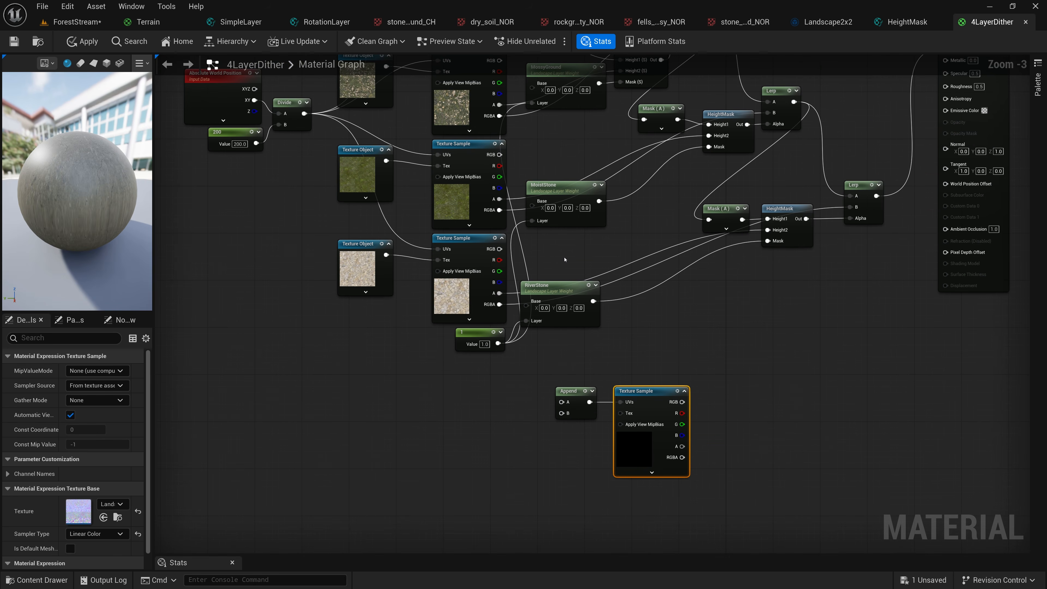
scroll(598, 359, up, 1)
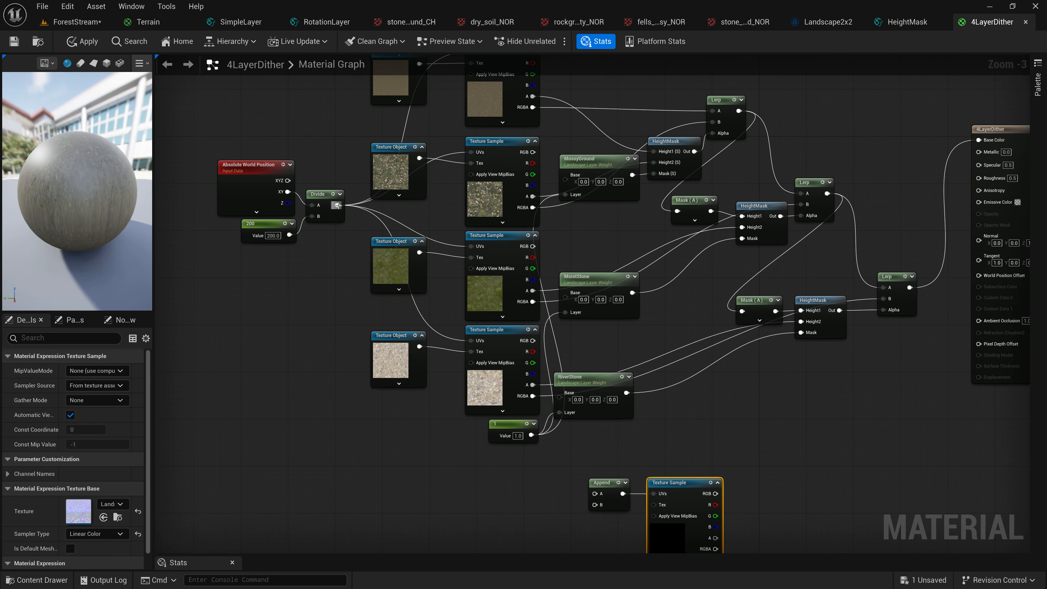
drag(337, 205, 597, 495)
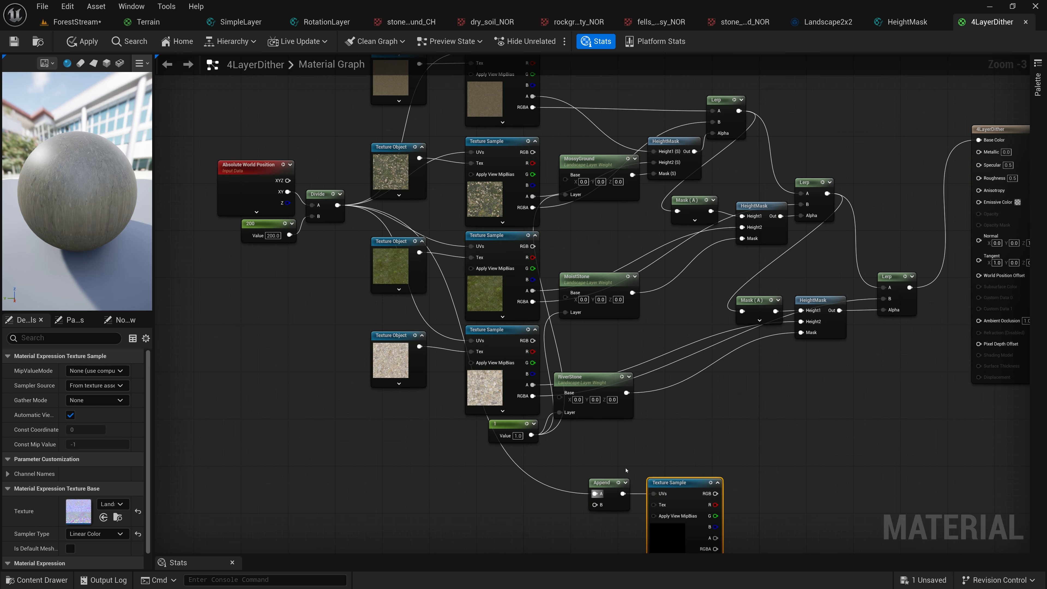
scroll(597, 495, up, 3)
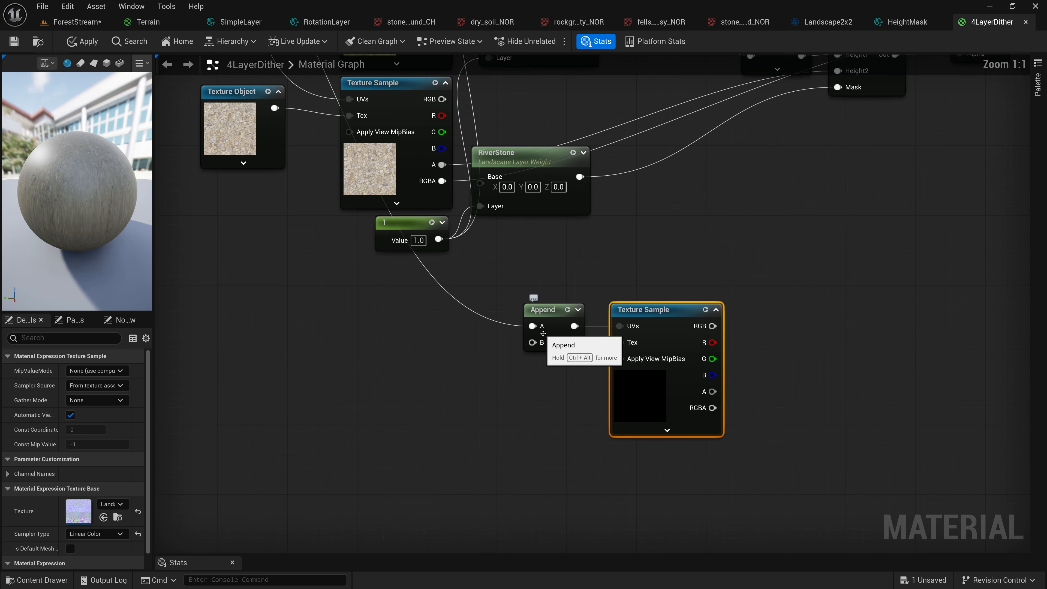
scroll(542, 342, up, 1)
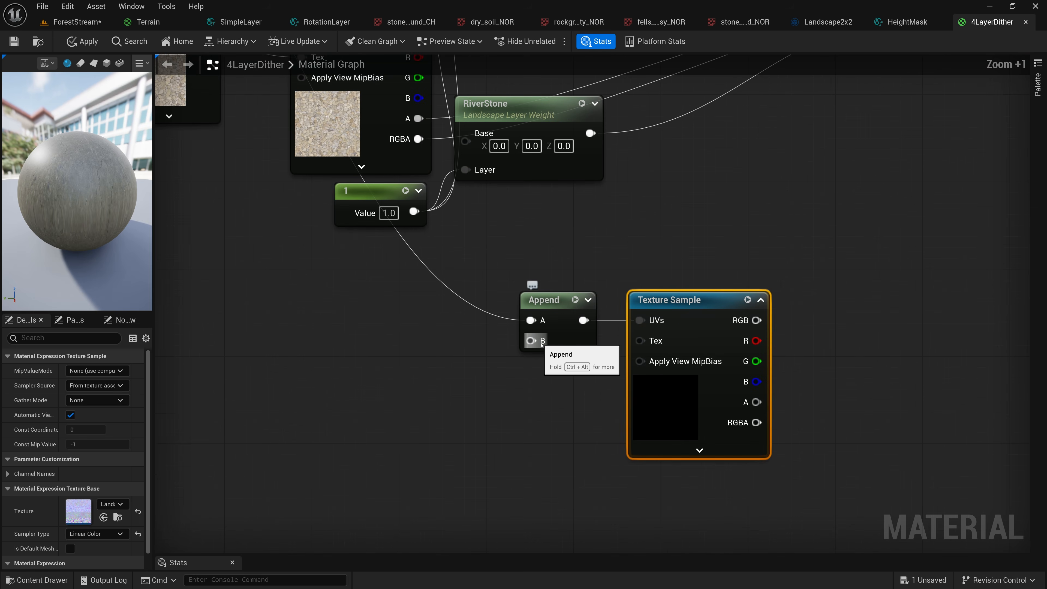
scroll(542, 344, up, 2)
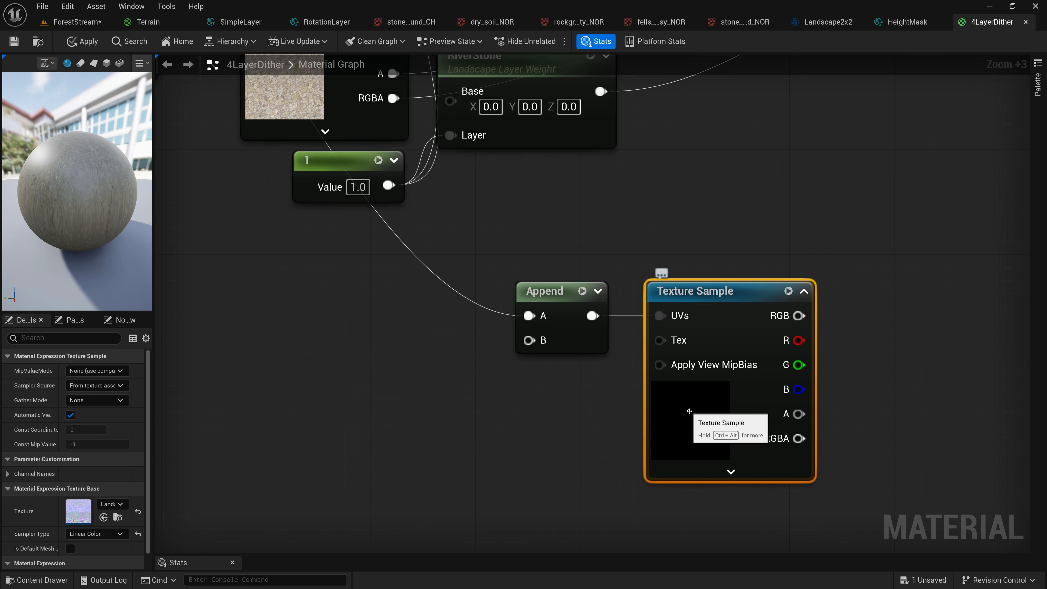
right_drag(865, 330, 820, 325)
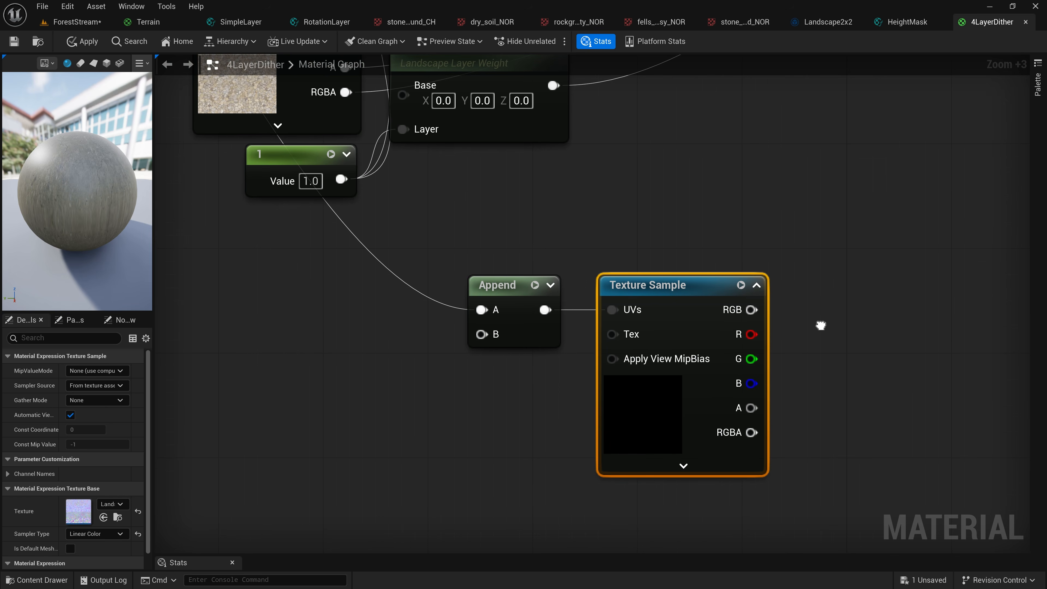
scroll(429, 382, down, 10)
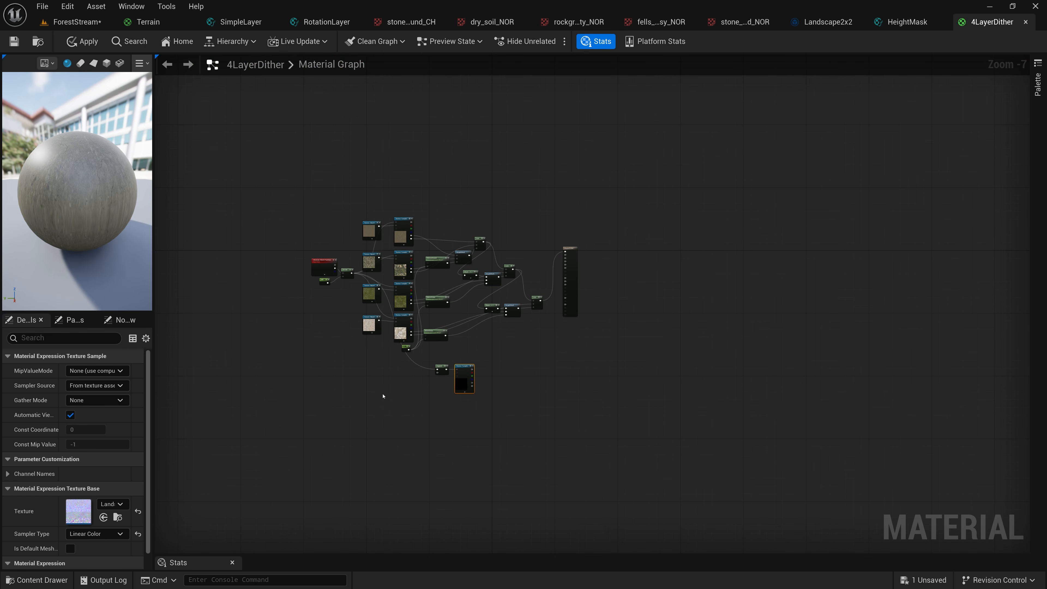
key(Home)
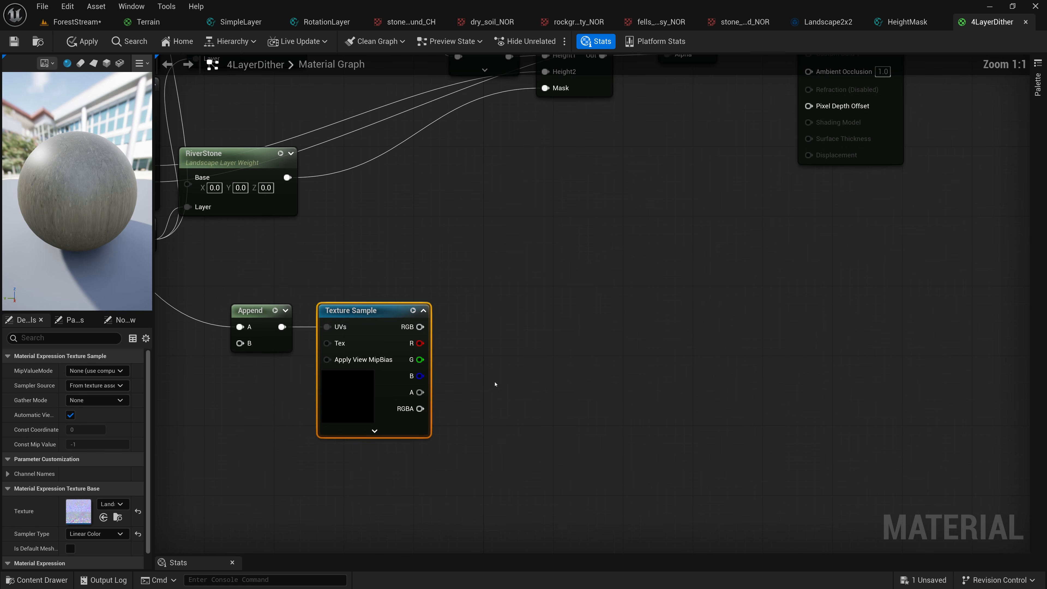
Add an AppendVector node beside the array's Texture Sample, with its R output feeding A and G feeding B
drag(421, 343, 492, 347)
text(ap)
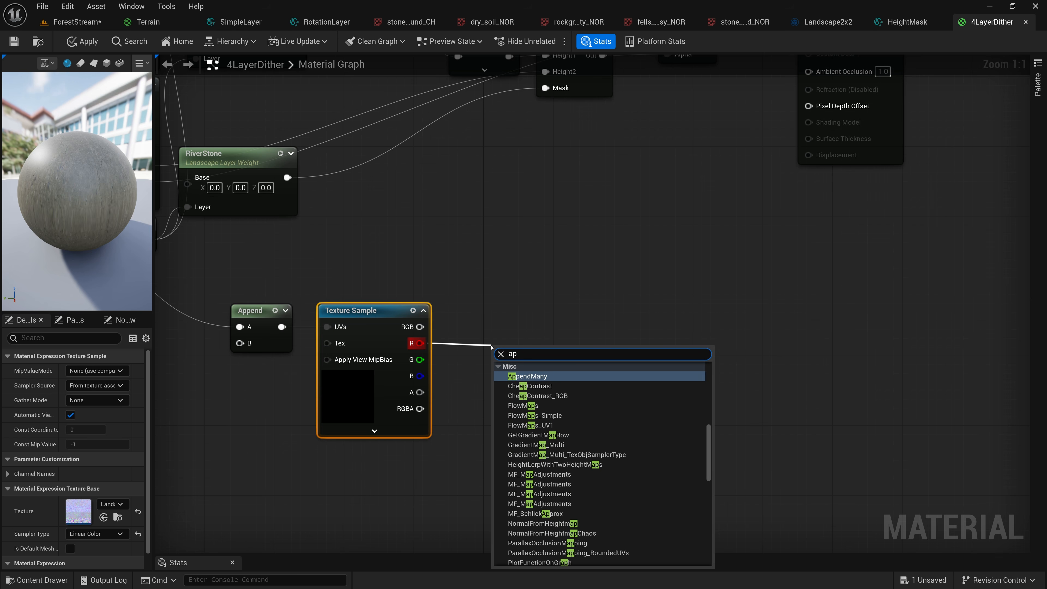
text(pen)
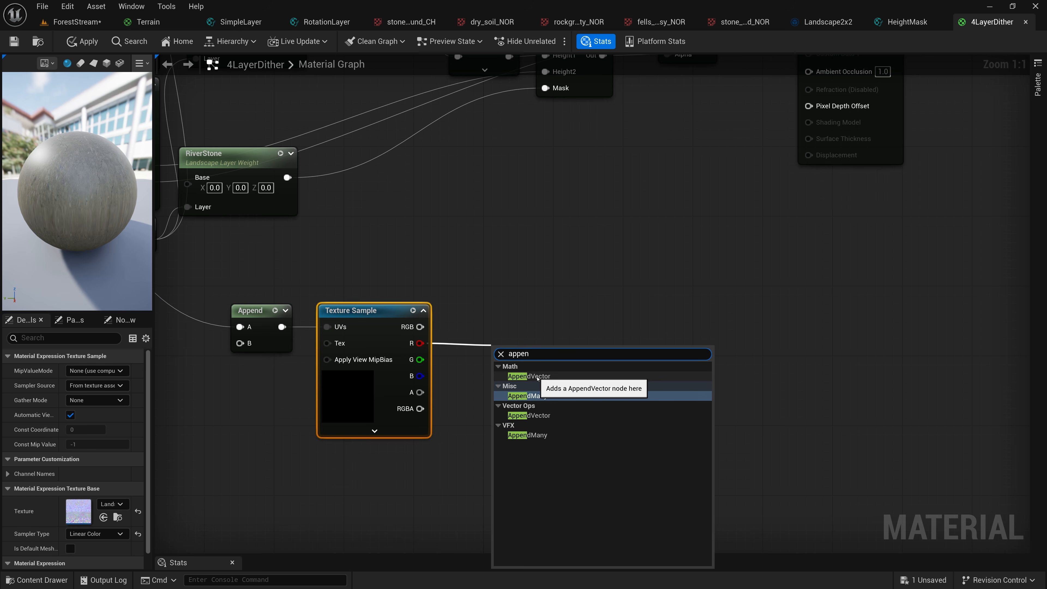
click(538, 376)
drag(420, 359, 459, 328)
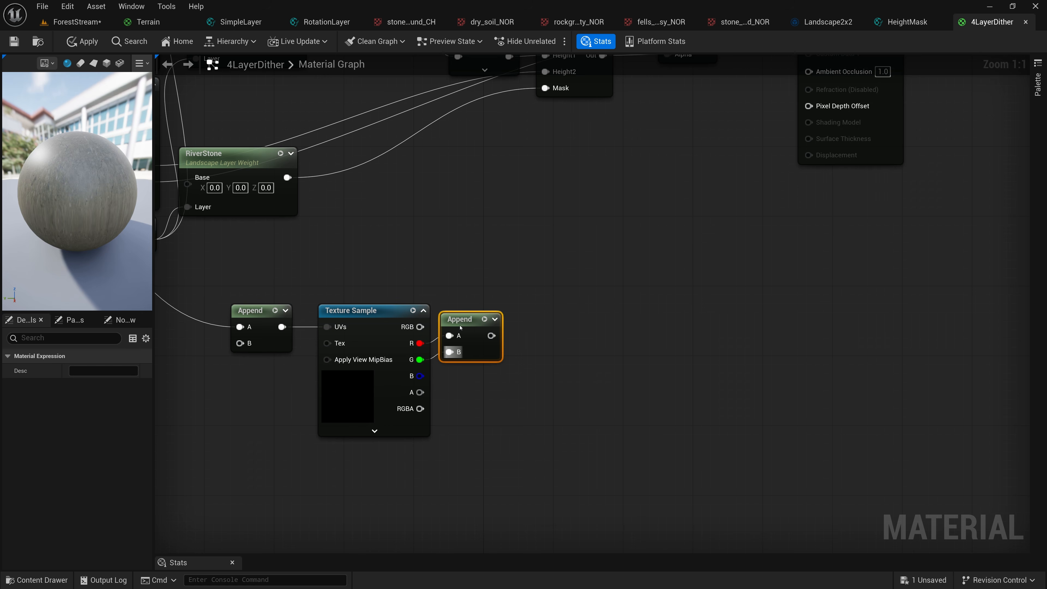
scroll(464, 357, down, 1)
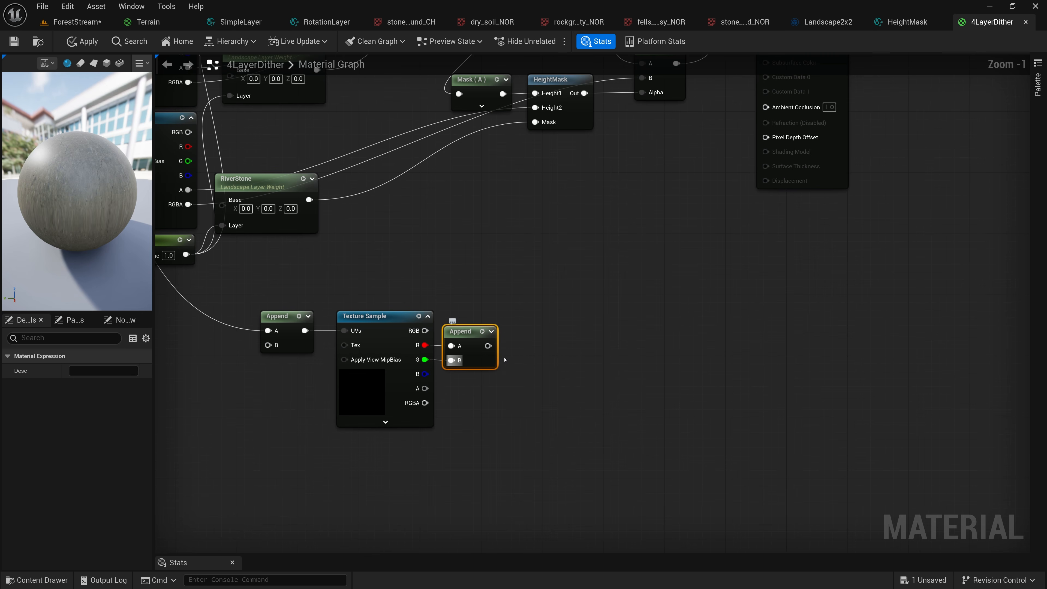
Add a Multiply node on the output of the R/G Append and set its B value to 2
drag(487, 345, 519, 348)
text(mult)
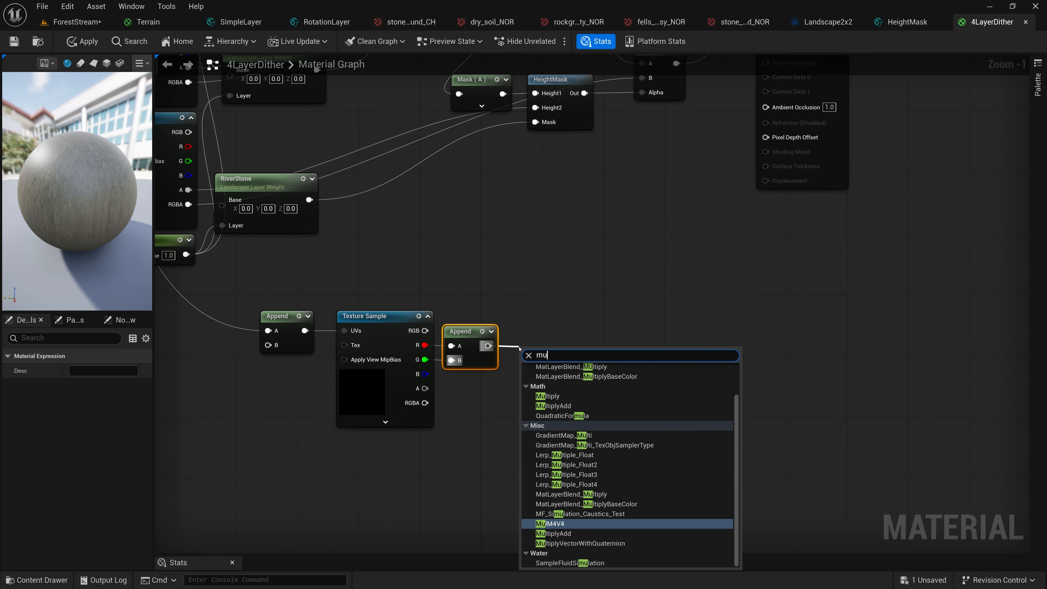
click(552, 400)
click(540, 376)
text(2)
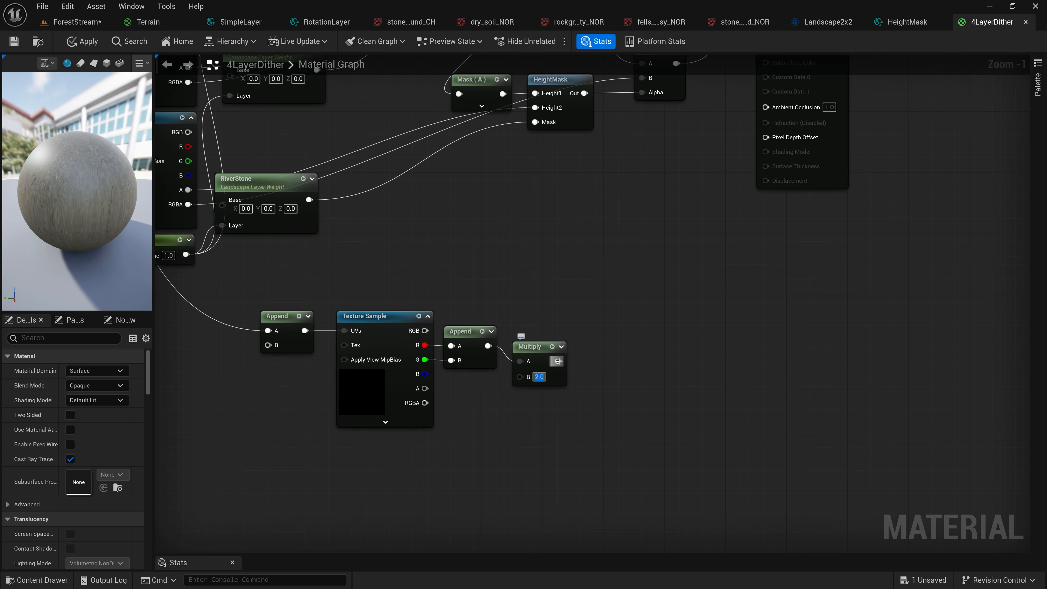
Add a Subtract node with B at 1 after the Multiply node and line both up beside the R/G Append
drag(558, 361, 606, 361)
text(sub)
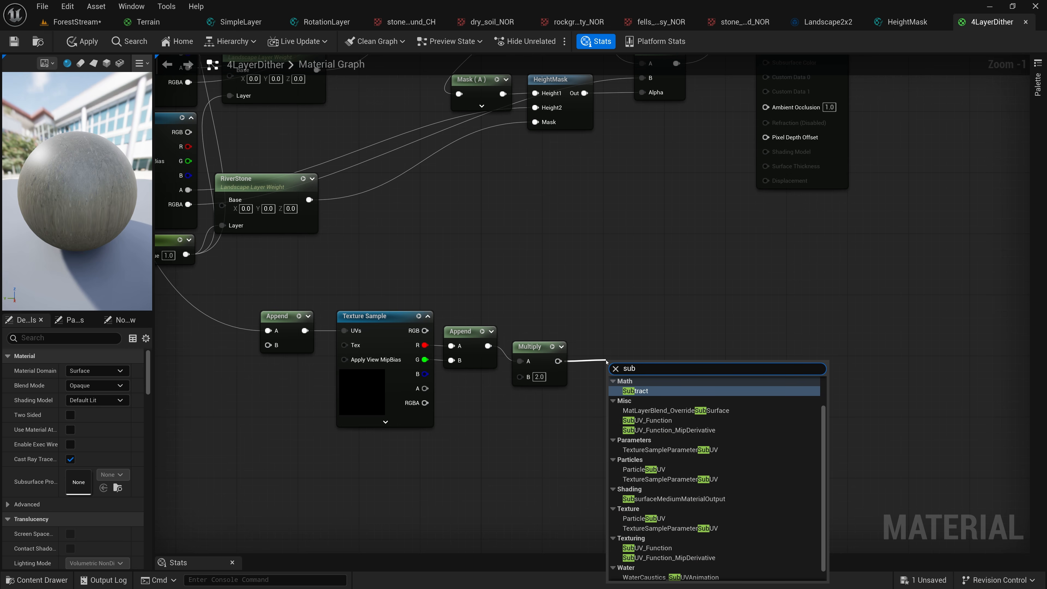
click(637, 390)
drag(623, 363, 524, 331)
shift+click(562, 346)
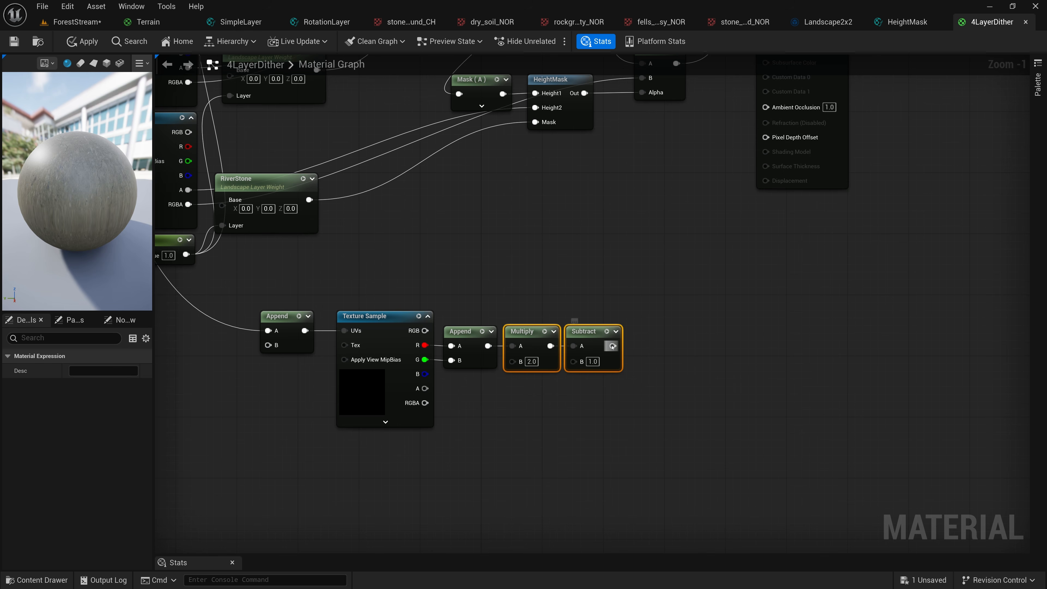
Add another AppendVector node with the Subtract node's output feeding its input A
drag(613, 346, 653, 350)
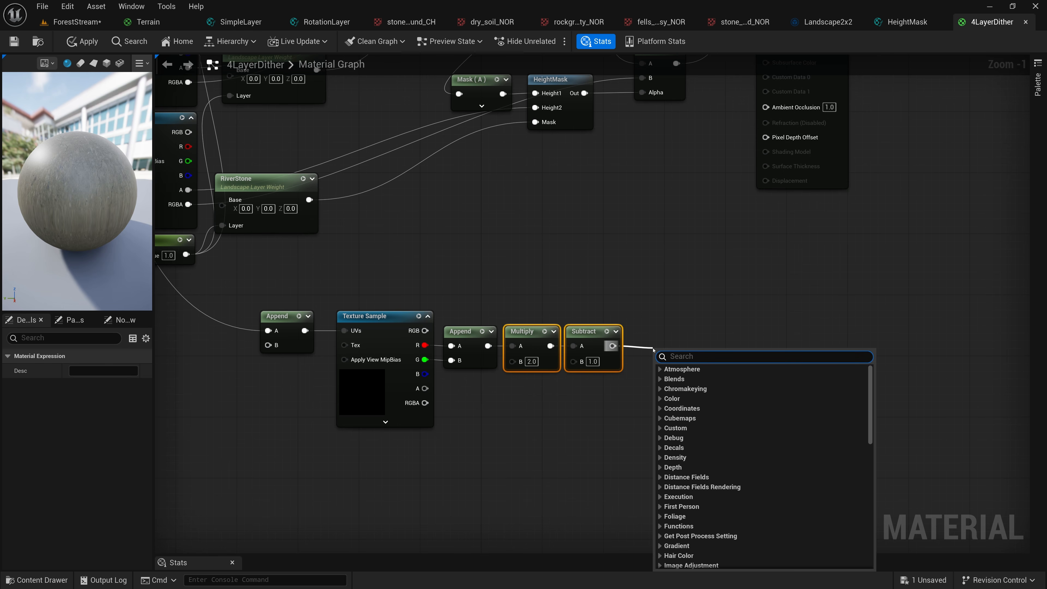
text(ap)
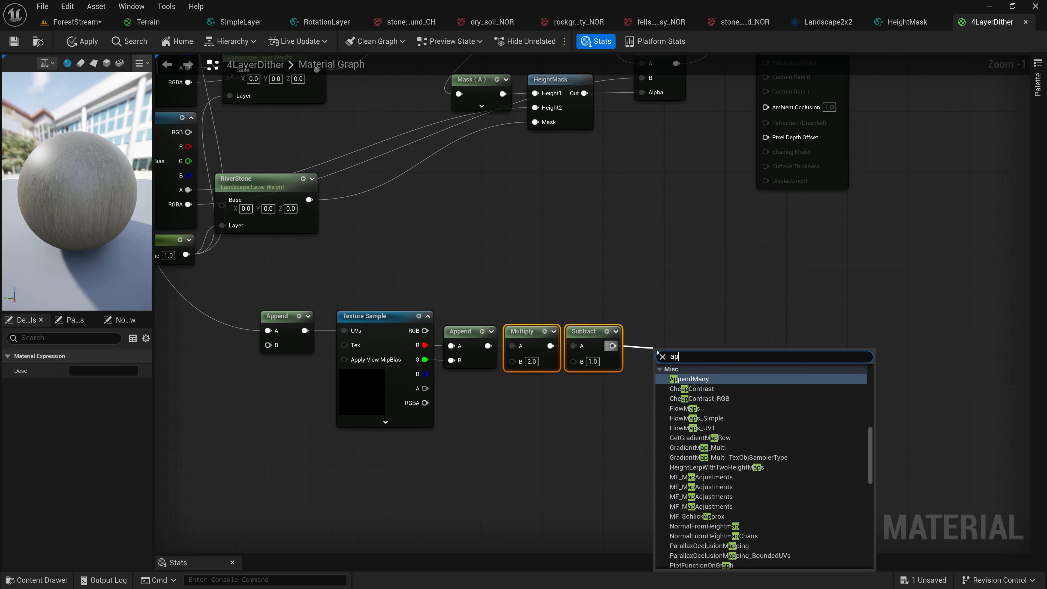
text(pend)
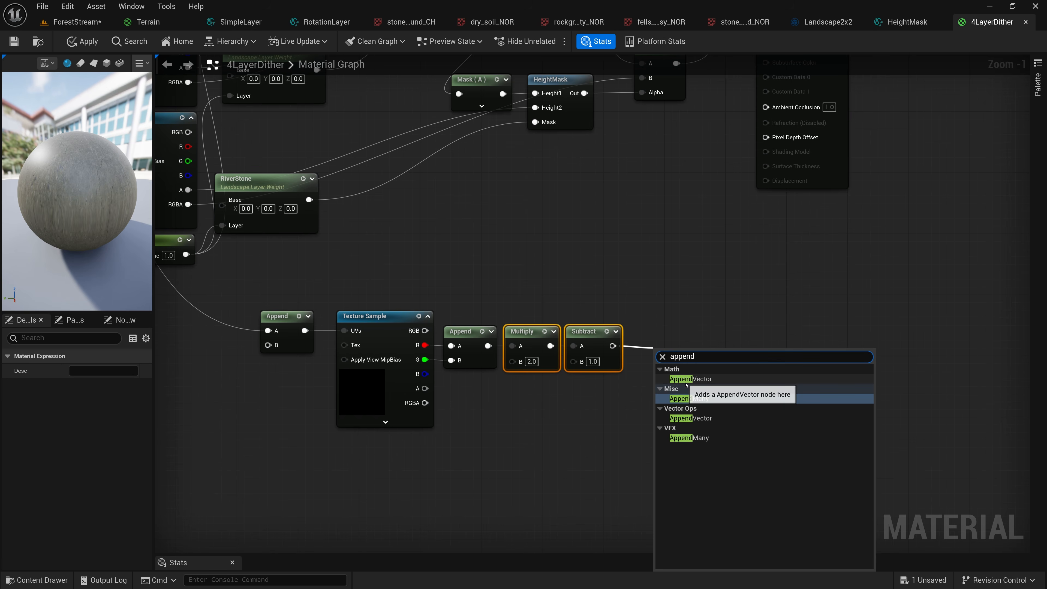
click(686, 383)
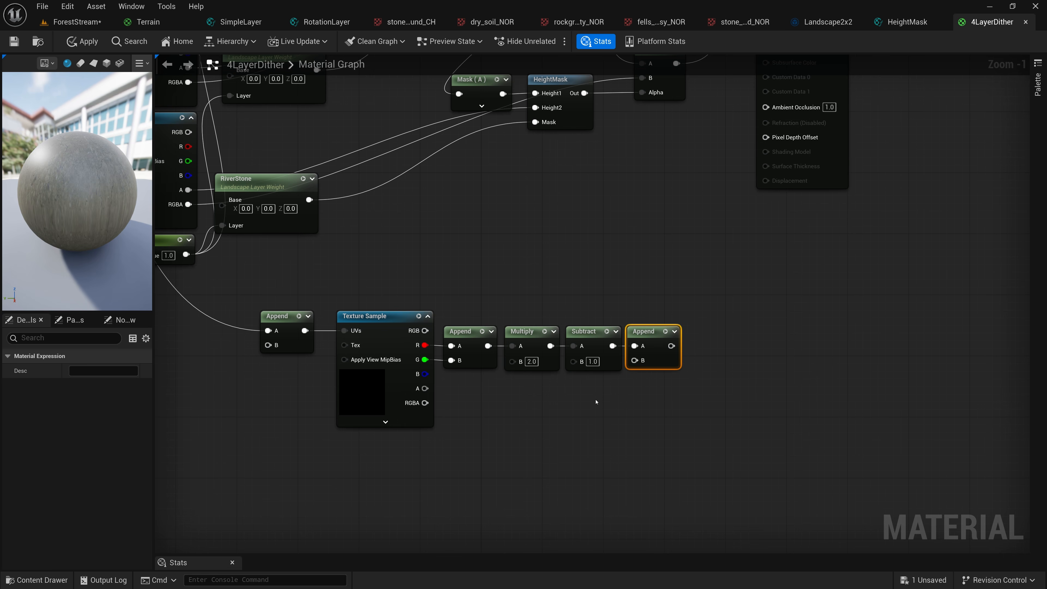
Add a constant of 0.5 below the Subtract node and connect it to input B of the final Append
click(559, 398)
click(596, 415)
text(0.5)
key(Return)
drag(613, 414, 635, 360)
drag(587, 404, 588, 389)
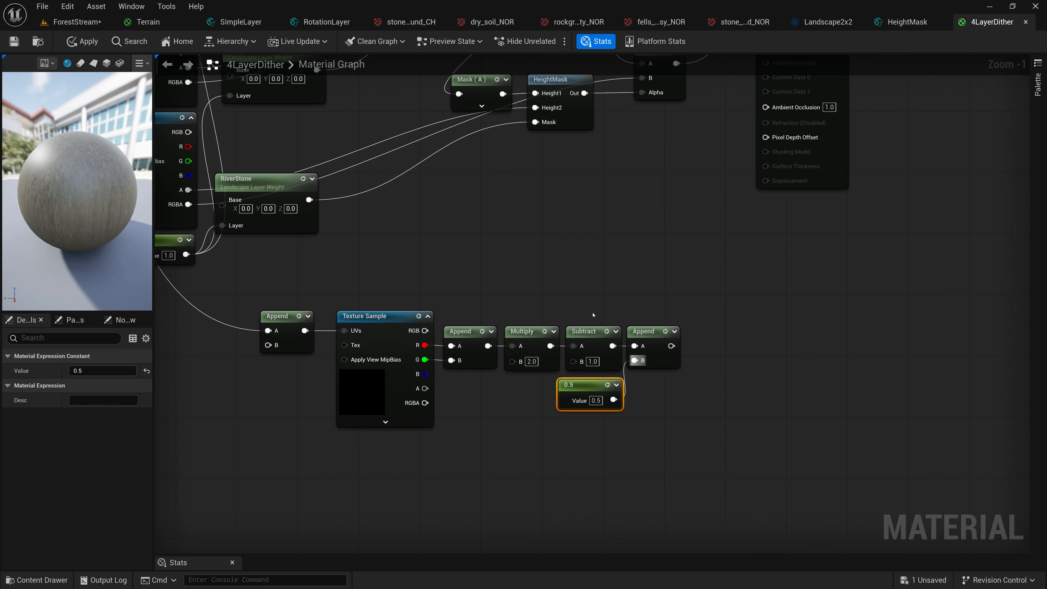
Connect the final Append node's output to the material's Normal input
right_drag(697, 274, 638, 396)
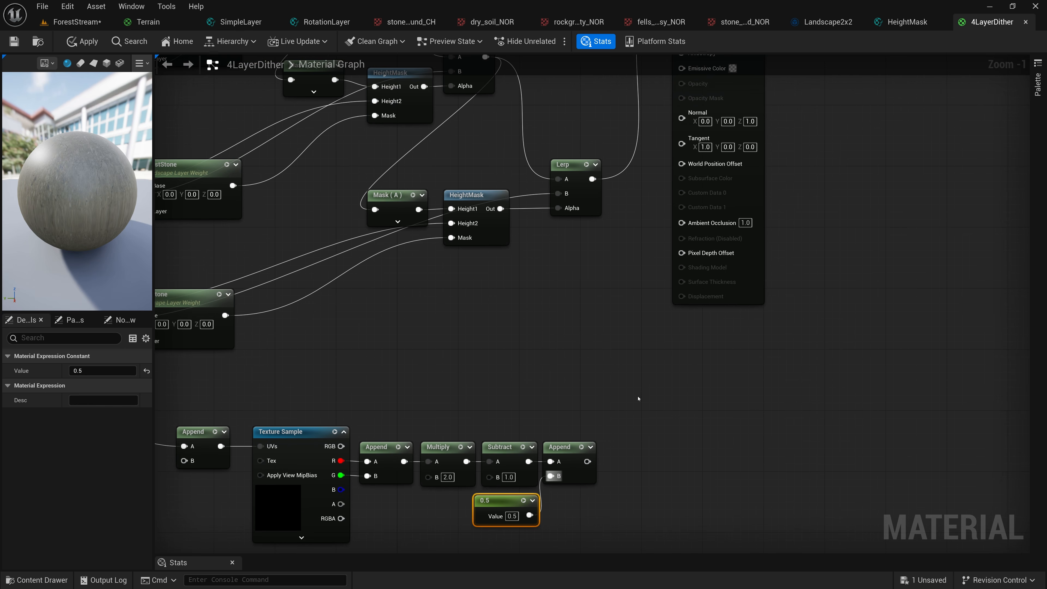
drag(587, 461, 682, 119)
right_drag(540, 339, 557, 309)
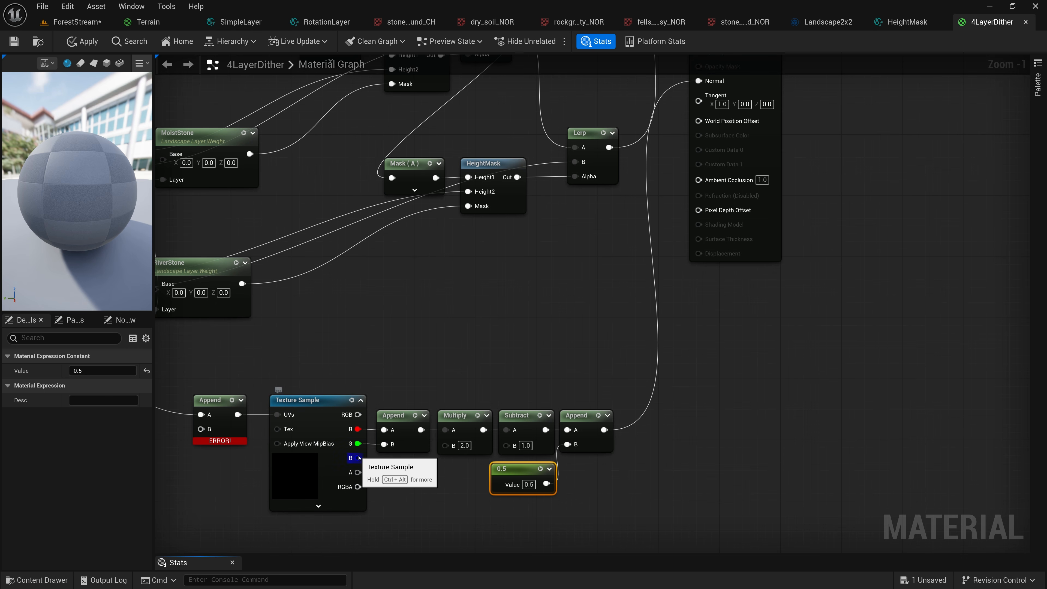
Connect the array sample's B output to Ambient Occlusion and its A output to Roughness on the material output
drag(359, 458, 697, 180)
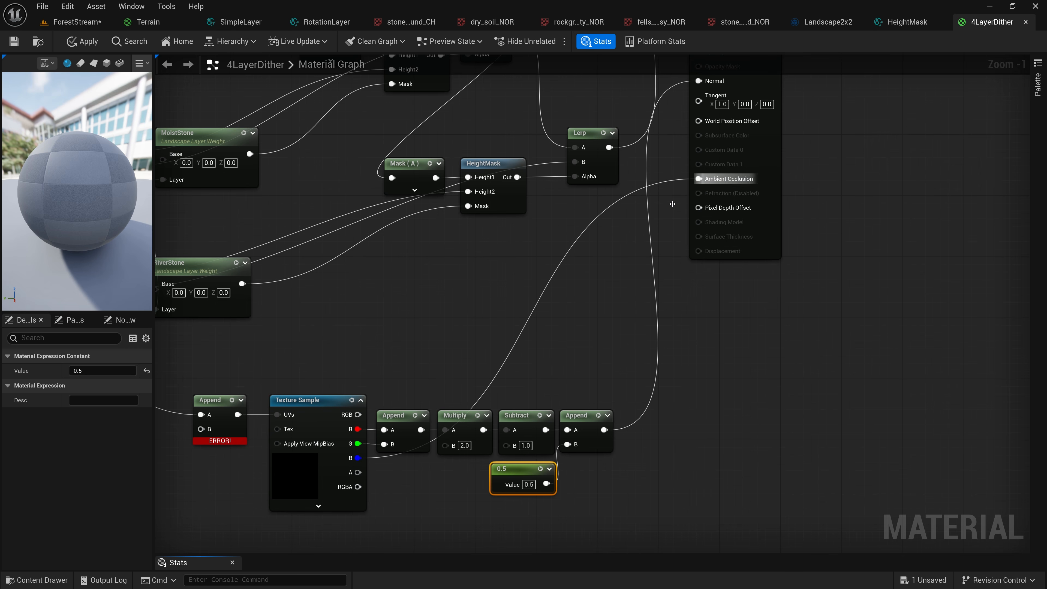
drag(357, 473, 698, 103)
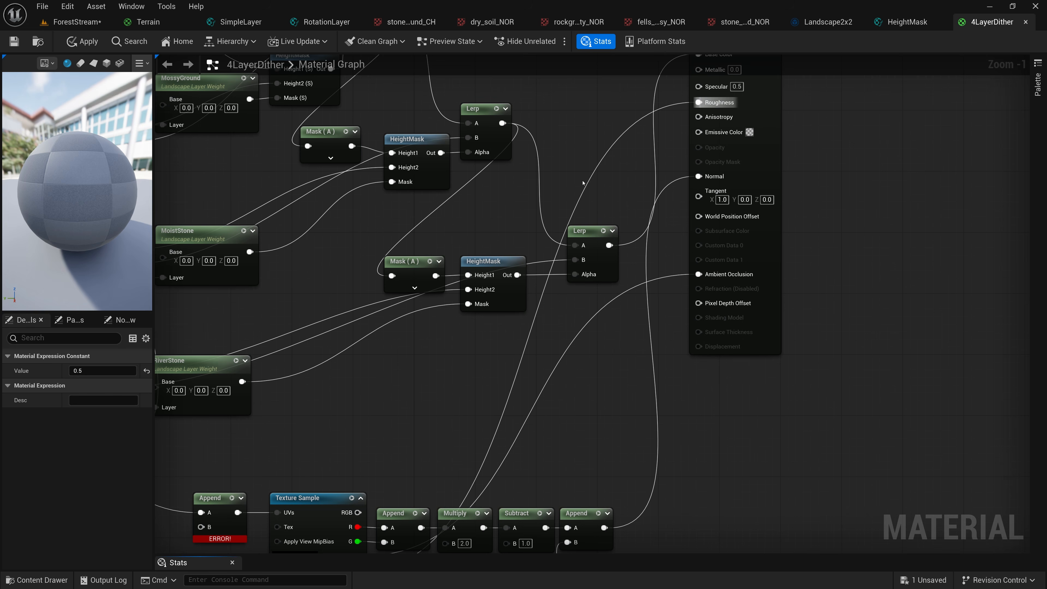
Move the Append node that feeds the array sample's UVs closer to the Texture Sample
scroll(583, 182, down, 3)
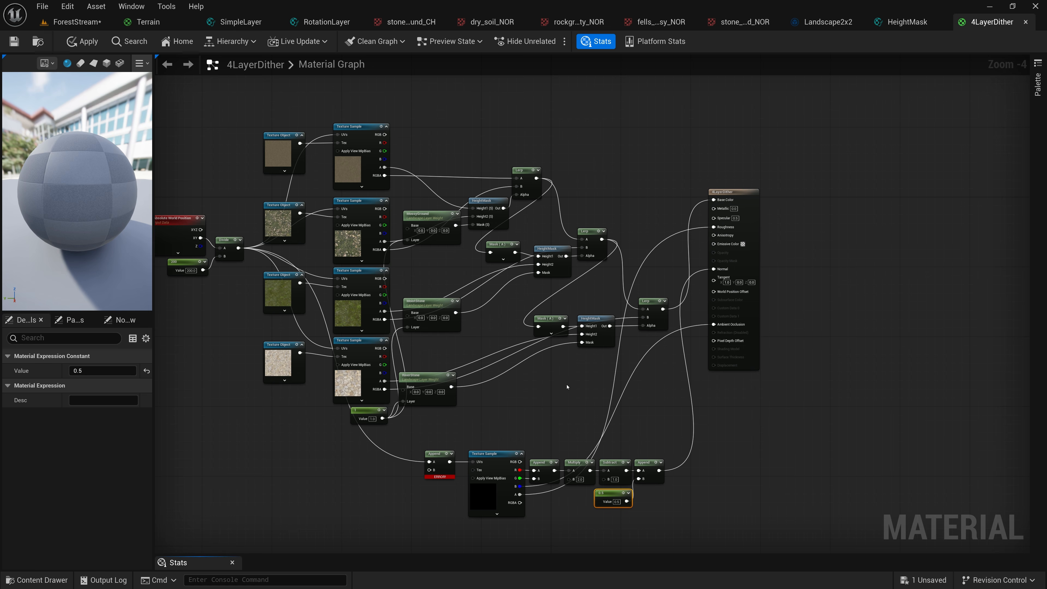
right_drag(532, 400, 589, 304)
scroll(546, 380, up, 1)
scroll(545, 380, up, 2)
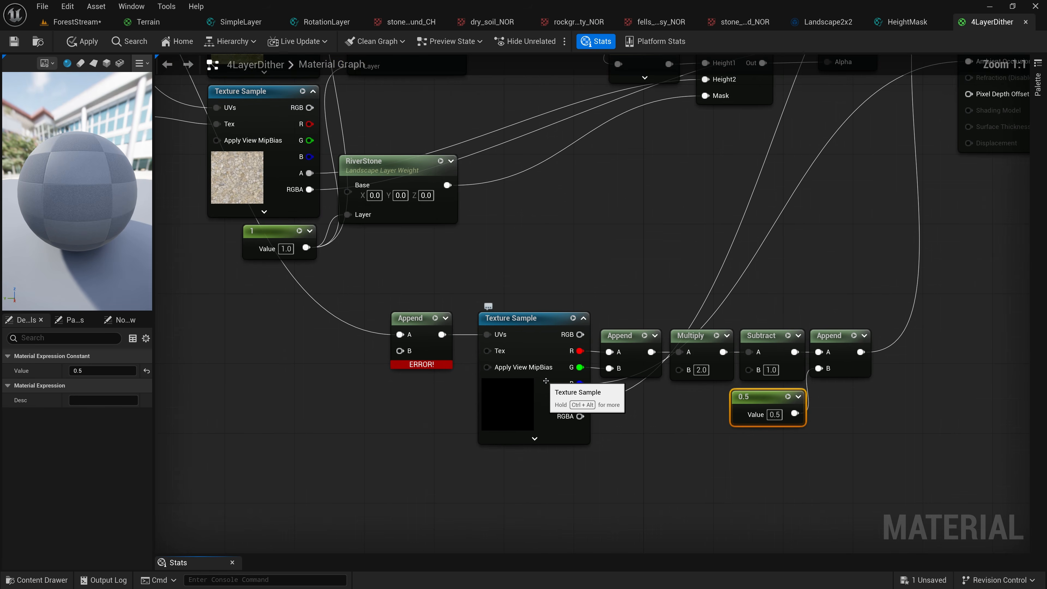
scroll(430, 374, up, 5)
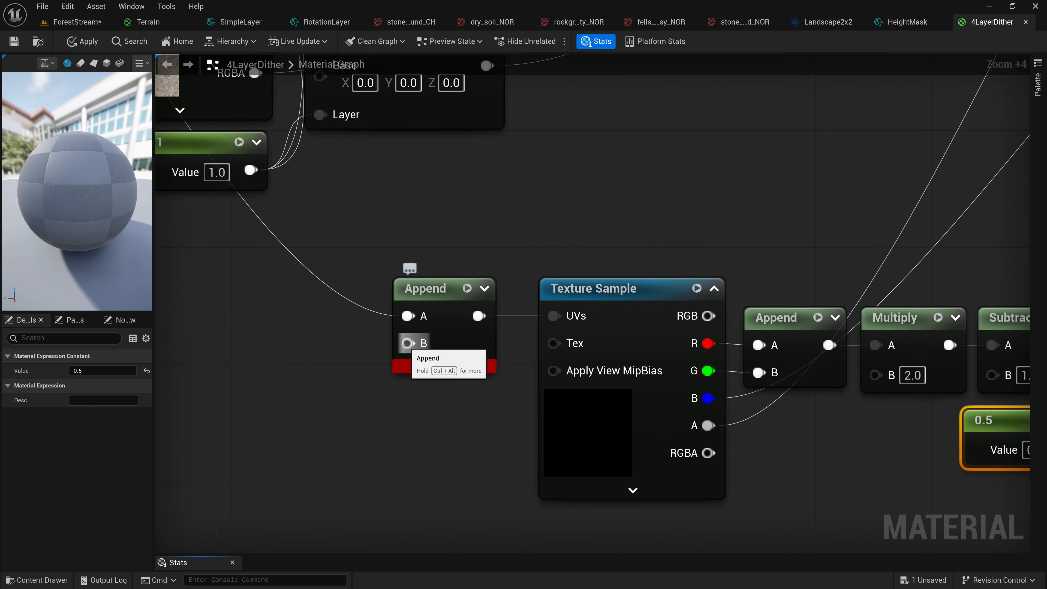
drag(443, 299, 469, 297)
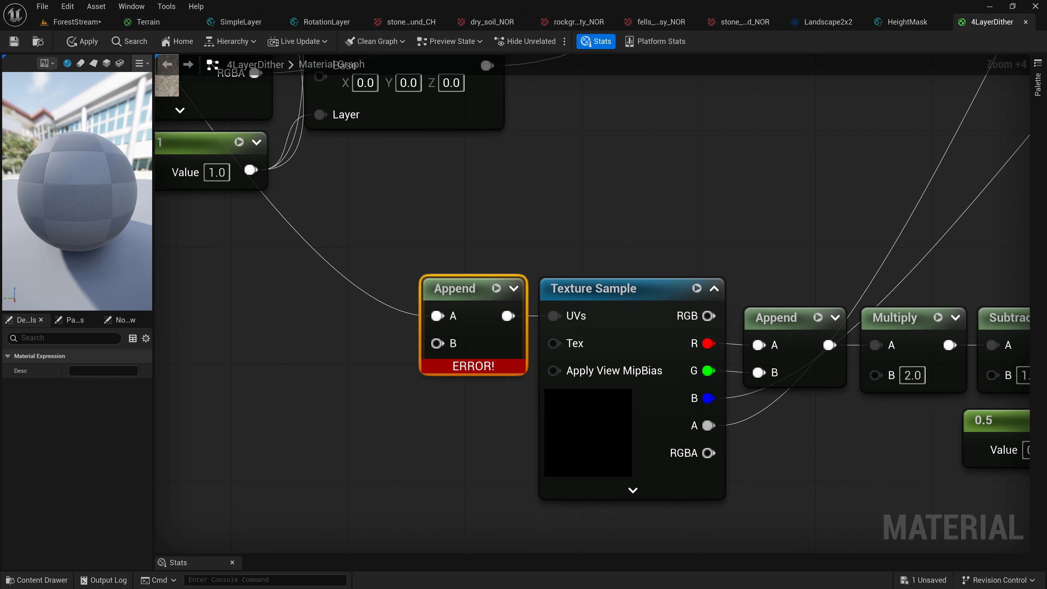
Add a constant of 4 in the empty area to the left of the UV Append node
right_drag(251, 357, 579, 321)
scroll(516, 322, down, 3)
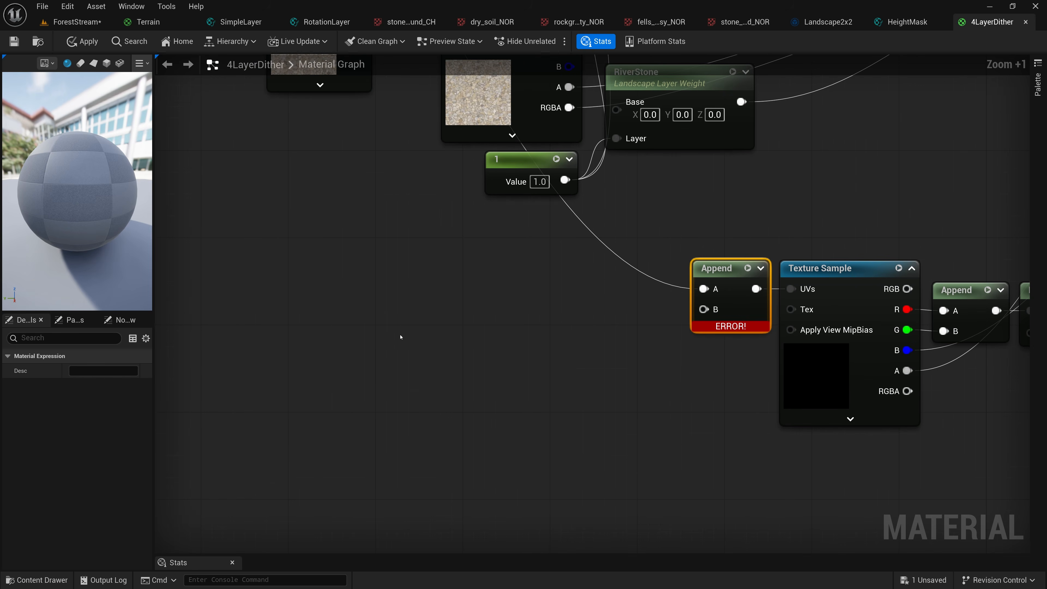
click(244, 333)
click(296, 356)
text(4)
key(Return)
drag(301, 333, 268, 344)
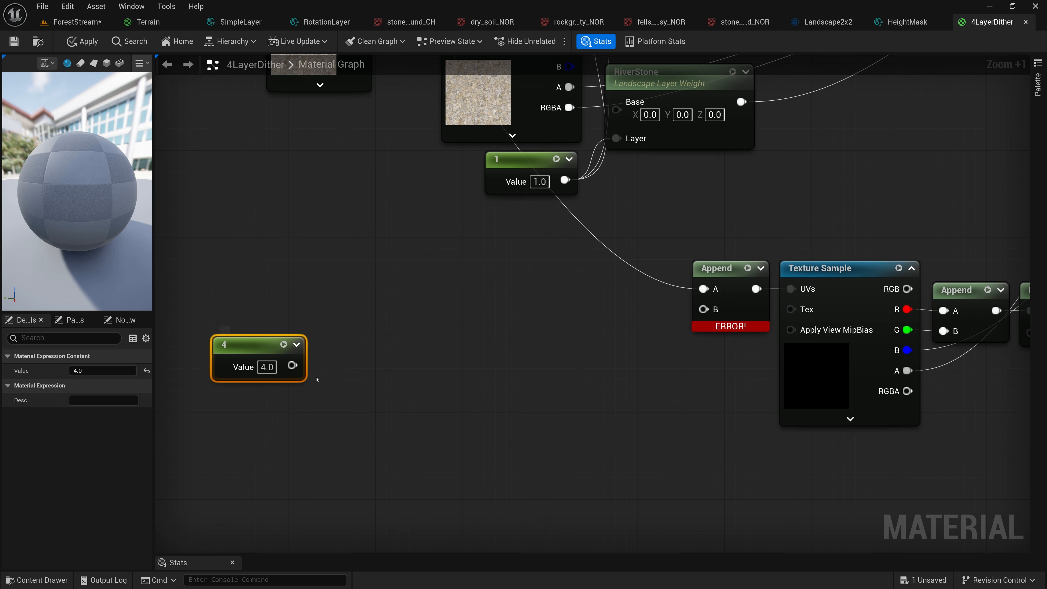
Add a Subtract node after the constant 4 with B set to 1, and shift both nodes lower in the graph
drag(292, 365, 358, 364)
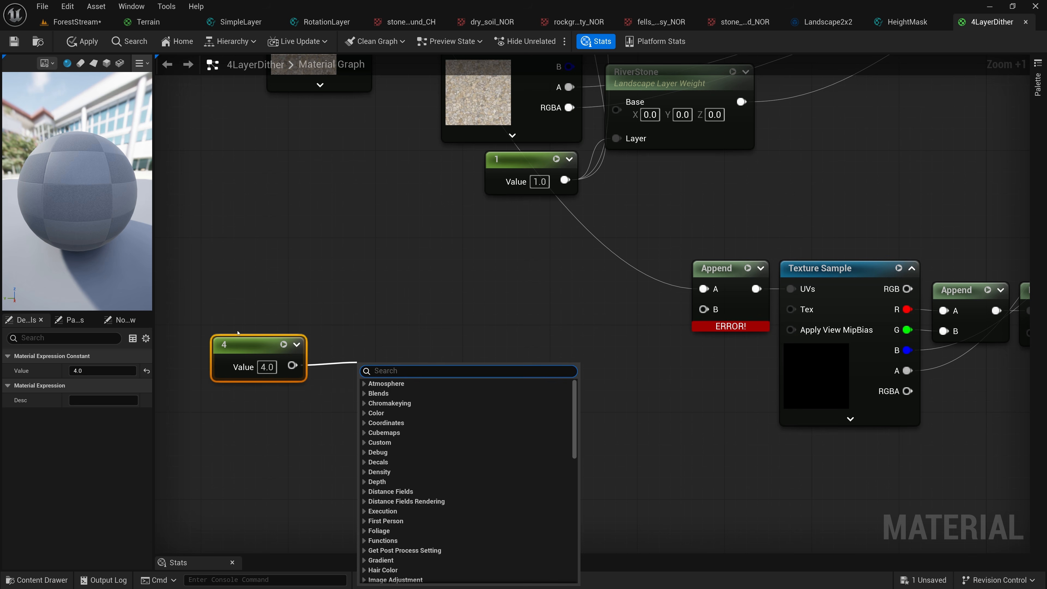
click(240, 348)
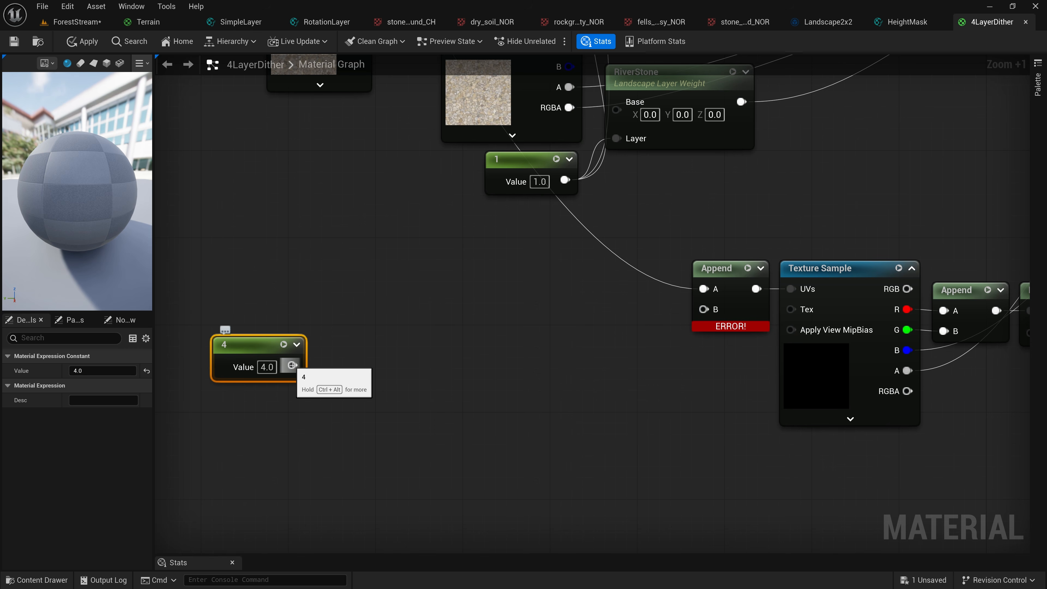
drag(292, 365, 368, 365)
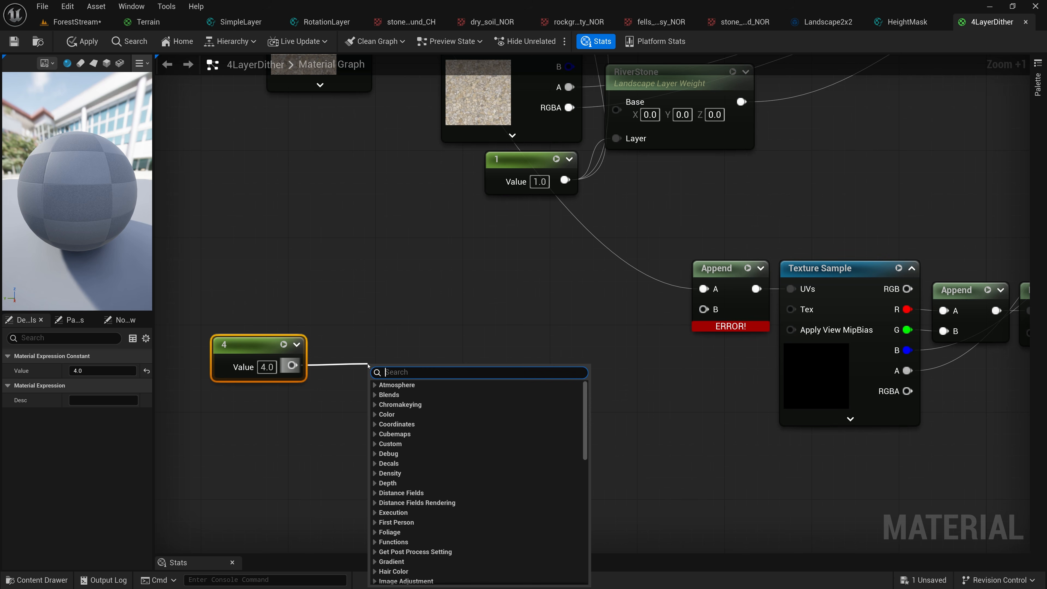
text(sub)
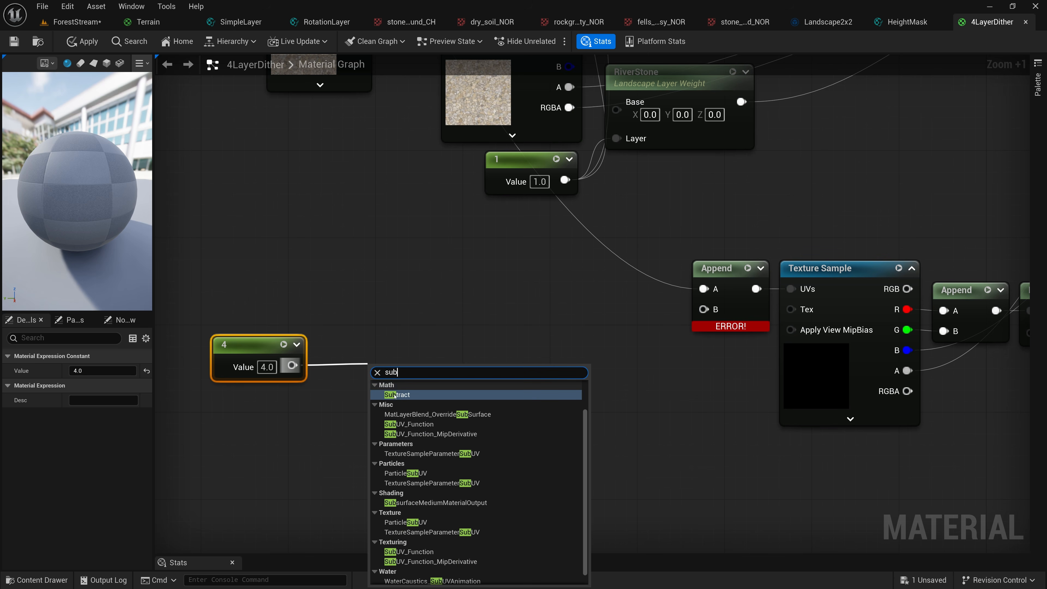
click(385, 394)
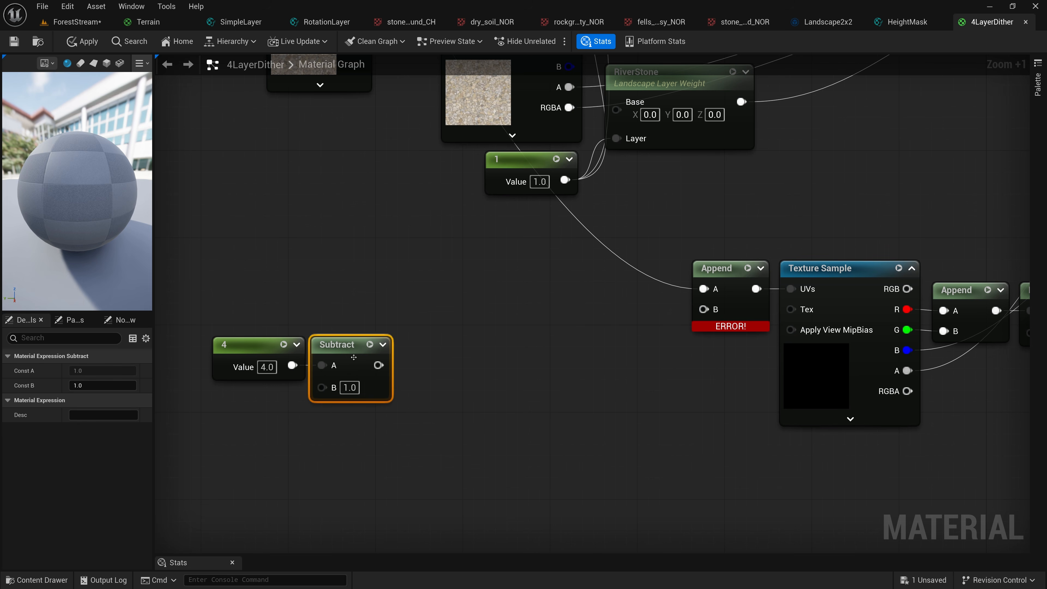
click(351, 387)
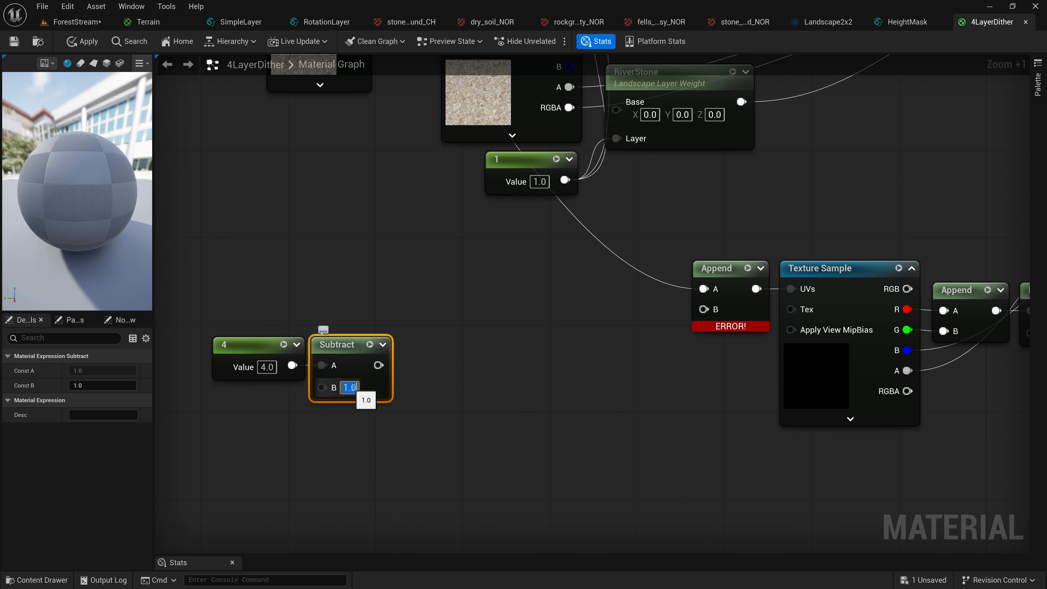
text(0)
key(Return)
text(1)
key(Return)
drag(260, 289, 332, 411)
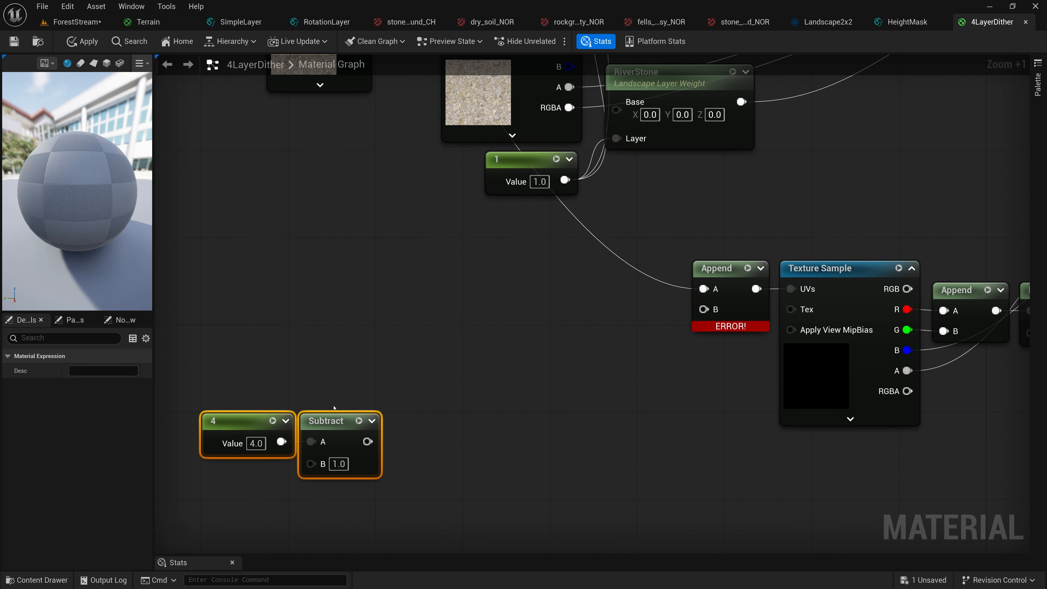
Add a Constant4Vector node and place it above the constant 4 and its Subtract node
right_click(320, 264)
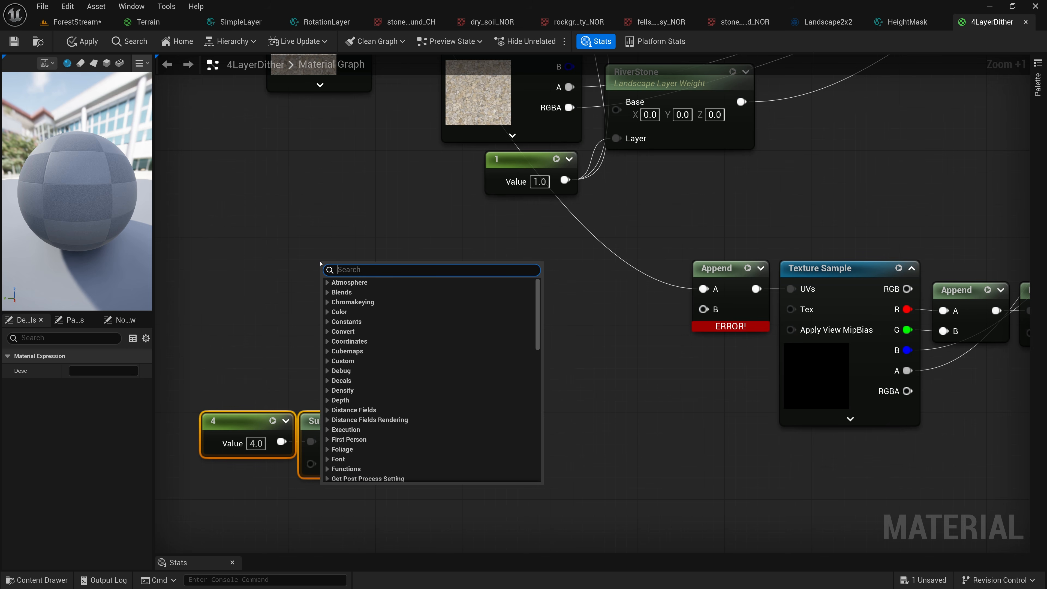
click(291, 257)
key(4)
click(310, 243)
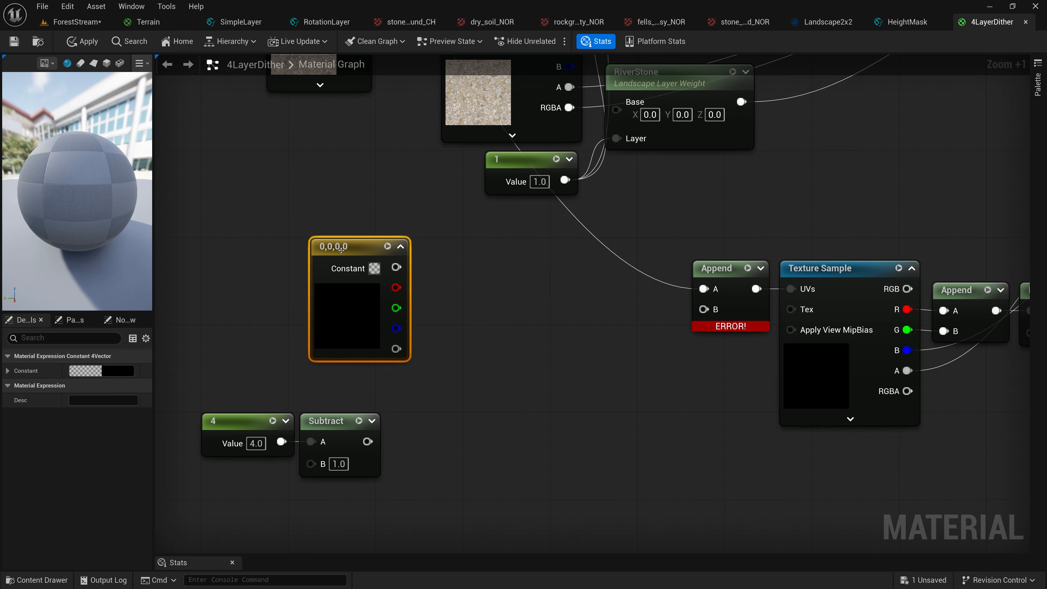
drag(349, 248, 315, 251)
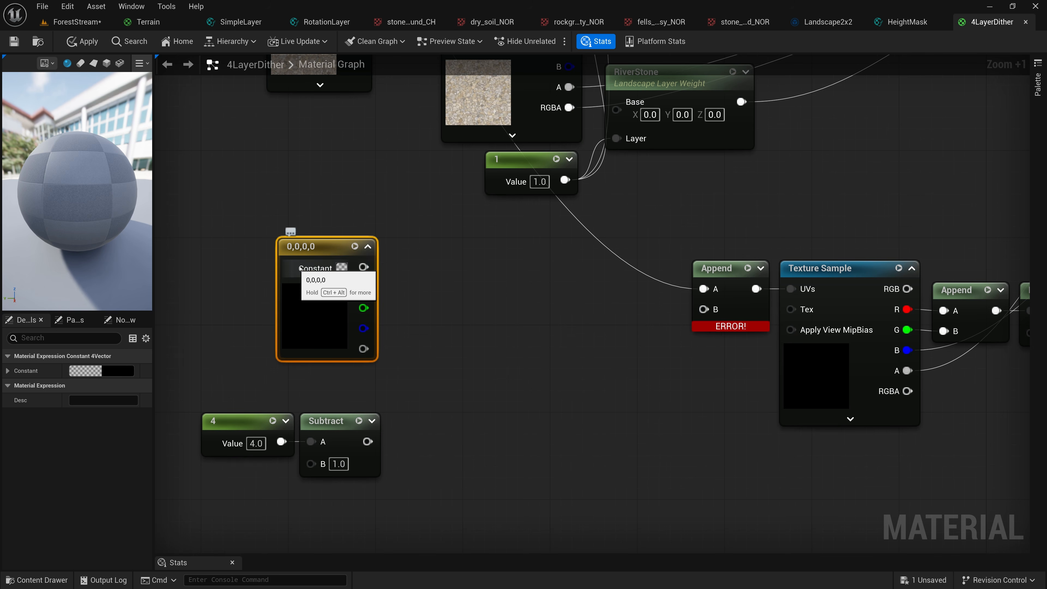
Set the Constant4Vector node's R, G, B and A values to 0, 1, 2 and 3, and shift the node slightly left
click(123, 373)
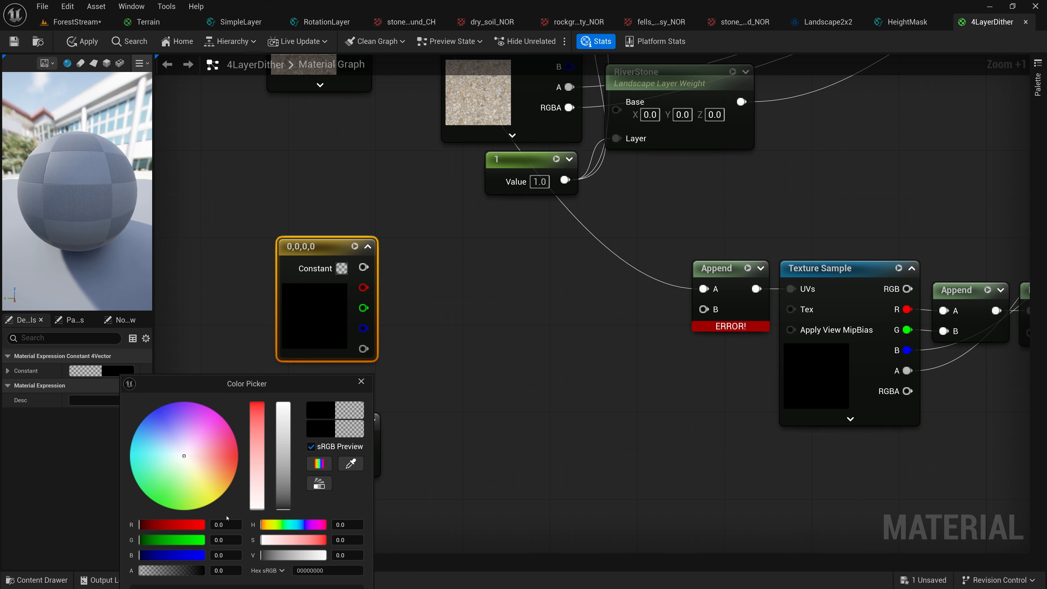
click(230, 524)
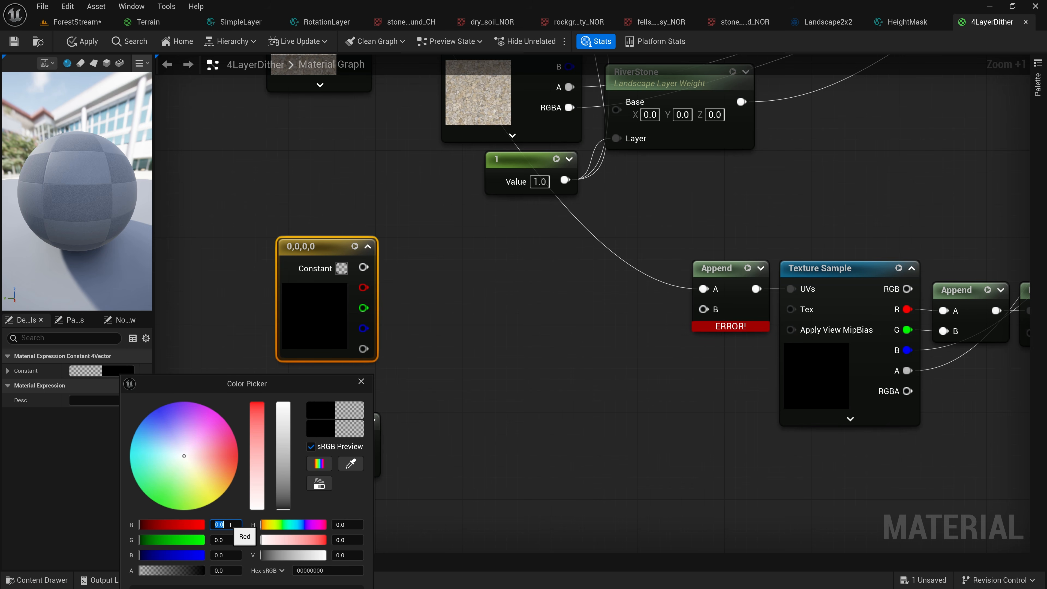
click(226, 540)
text(1)
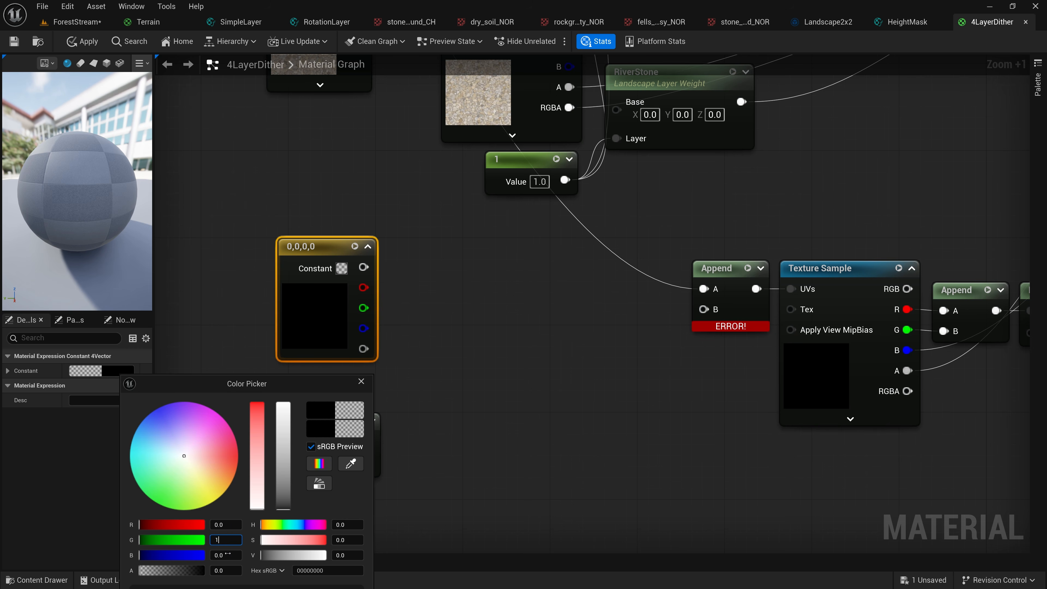
click(226, 555)
text(2)
click(226, 570)
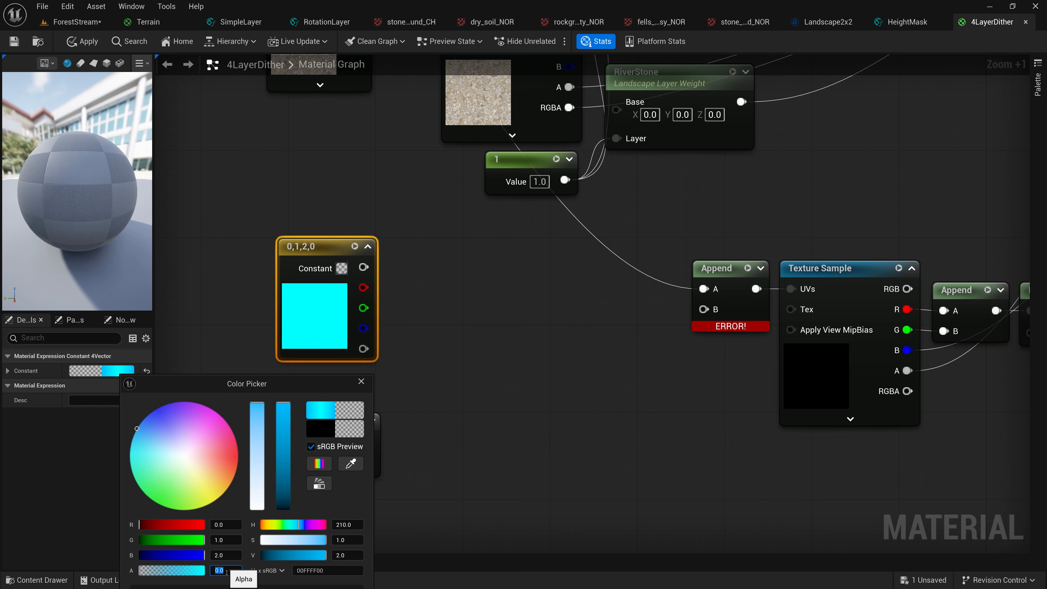
text(3)
key(Return)
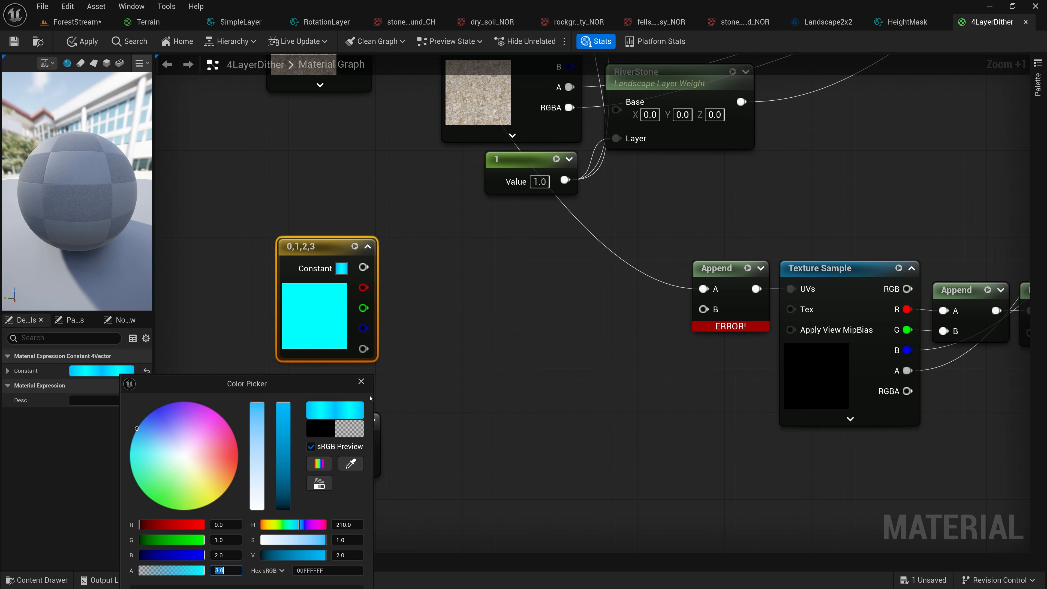
click(360, 381)
drag(307, 247, 290, 253)
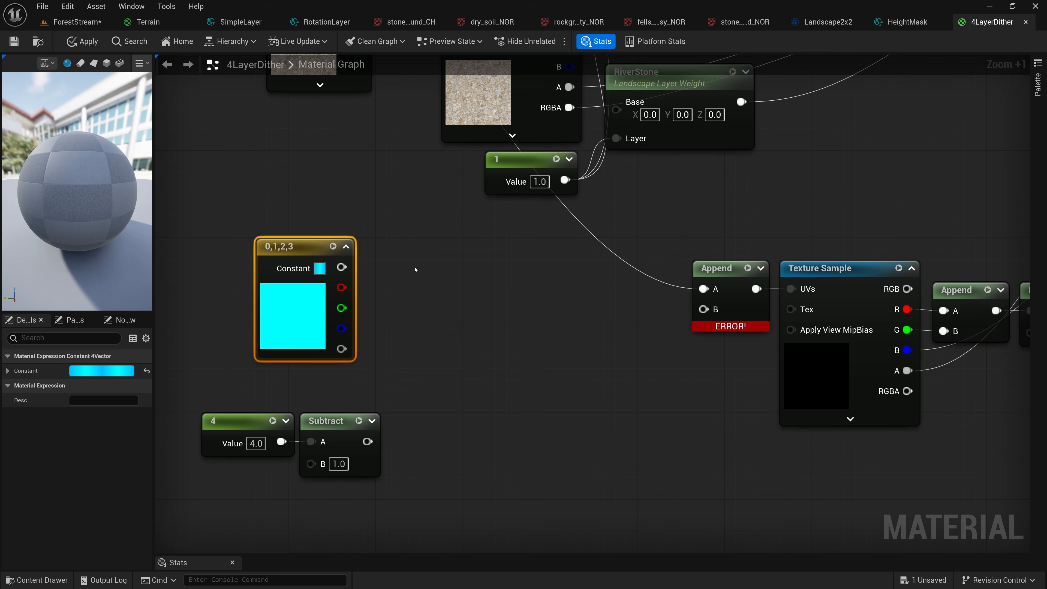
Add a Divide node with the 0,1,2,3 vector as A and the Subtract result as B, and place it beside the vector
drag(342, 268, 409, 266)
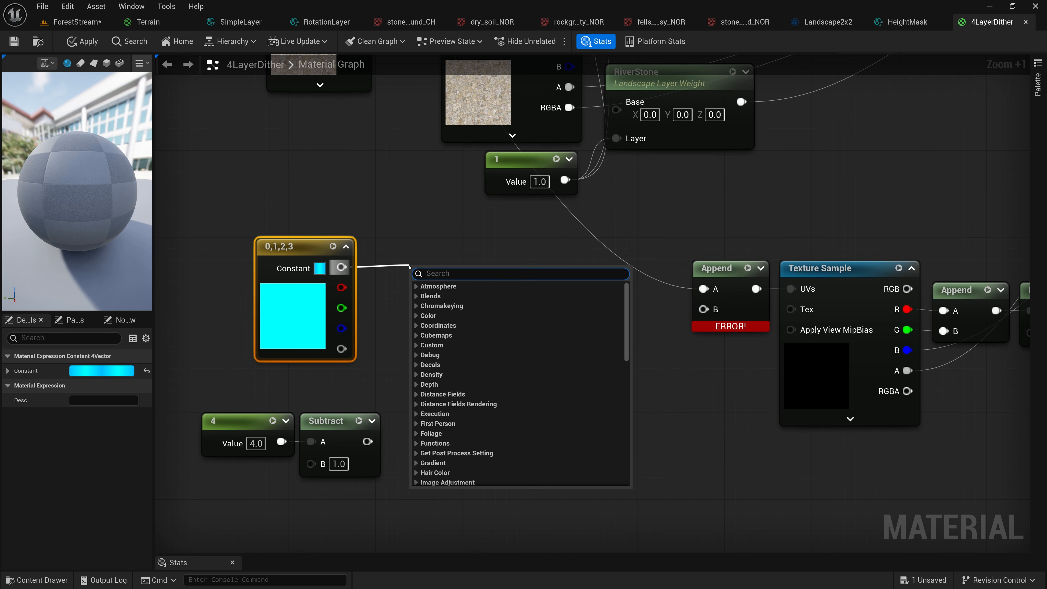
text(divd)
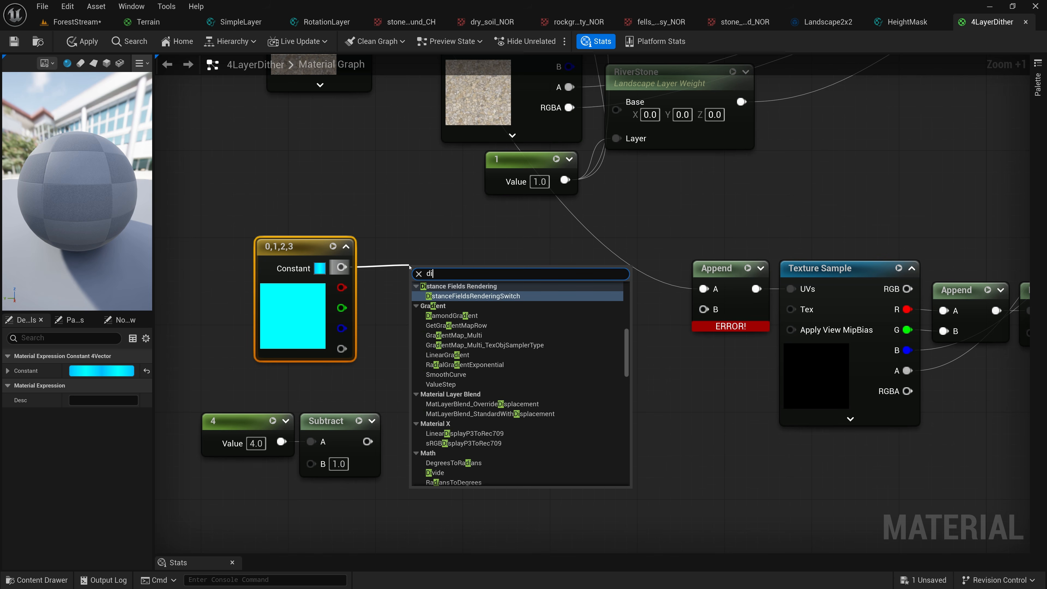
key(BackSpace)
key(BackSpace)
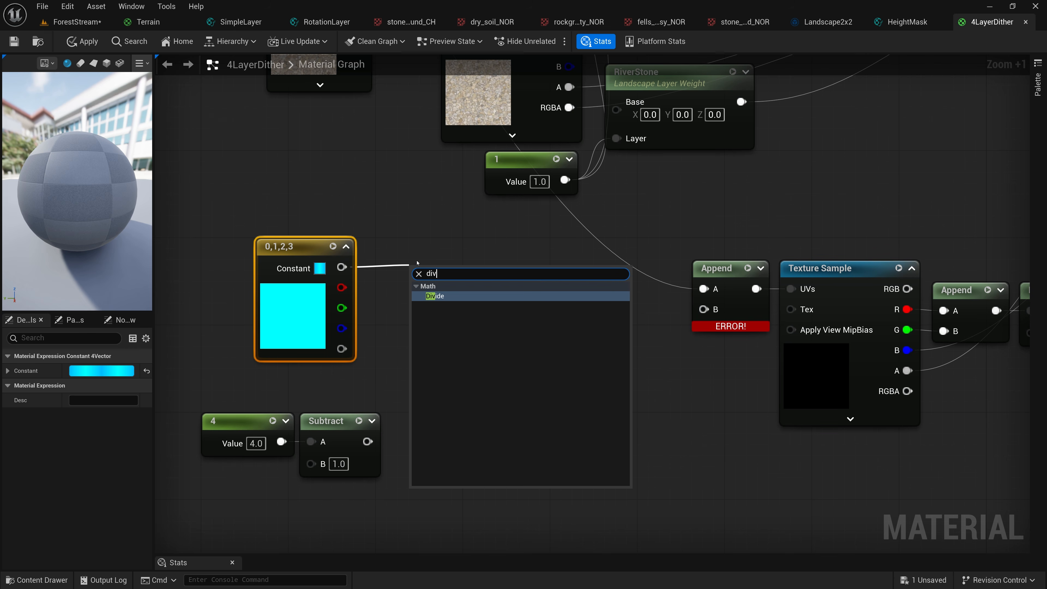
text(ide)
click(431, 300)
drag(366, 441, 420, 311)
drag(431, 273, 419, 251)
Move the constant 4 and its Subtract node up, directly beneath the 0,1,2,3 vector node
click(231, 420)
ctrl+click(342, 421)
drag(341, 420, 319, 375)
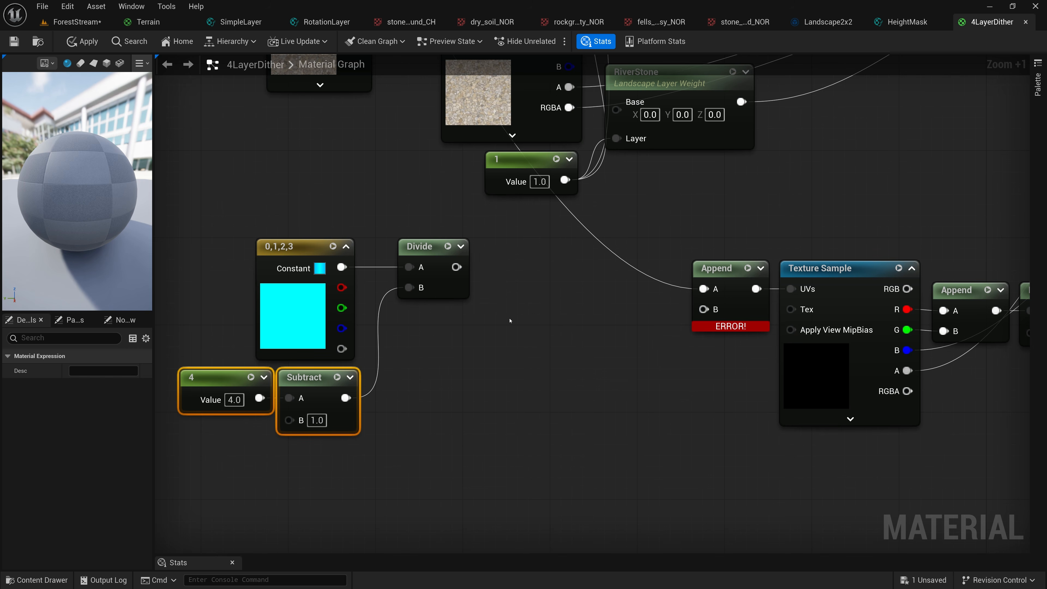
Add a DitherTemporalAA node below the HeightMask nodes and feed its Alpha Threshold from the first HeightMask's output
scroll(510, 320, down, 5)
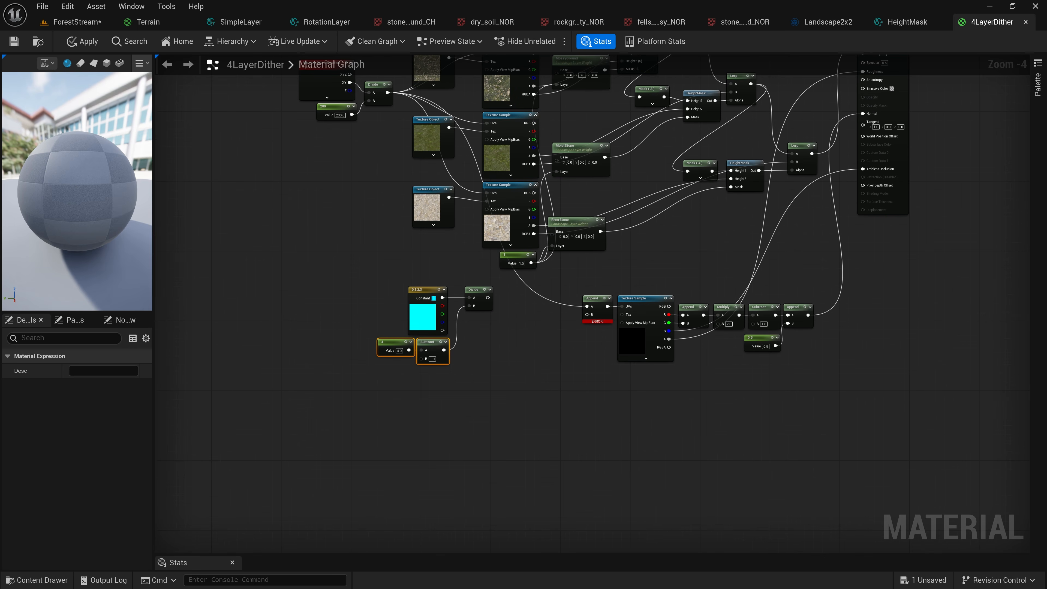
scroll(790, 221, down, 3)
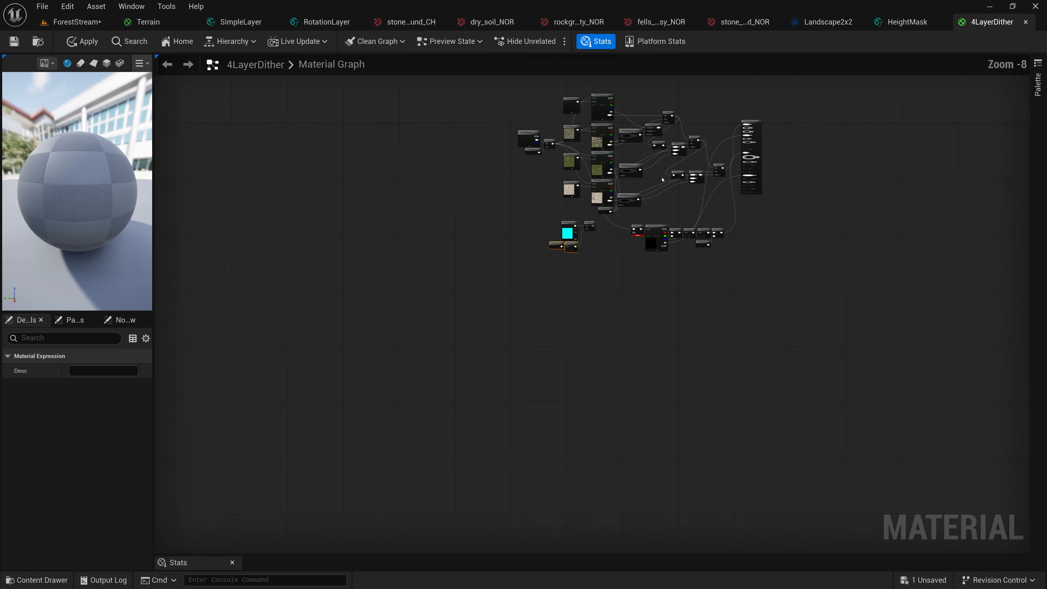
scroll(675, 118, up, 4)
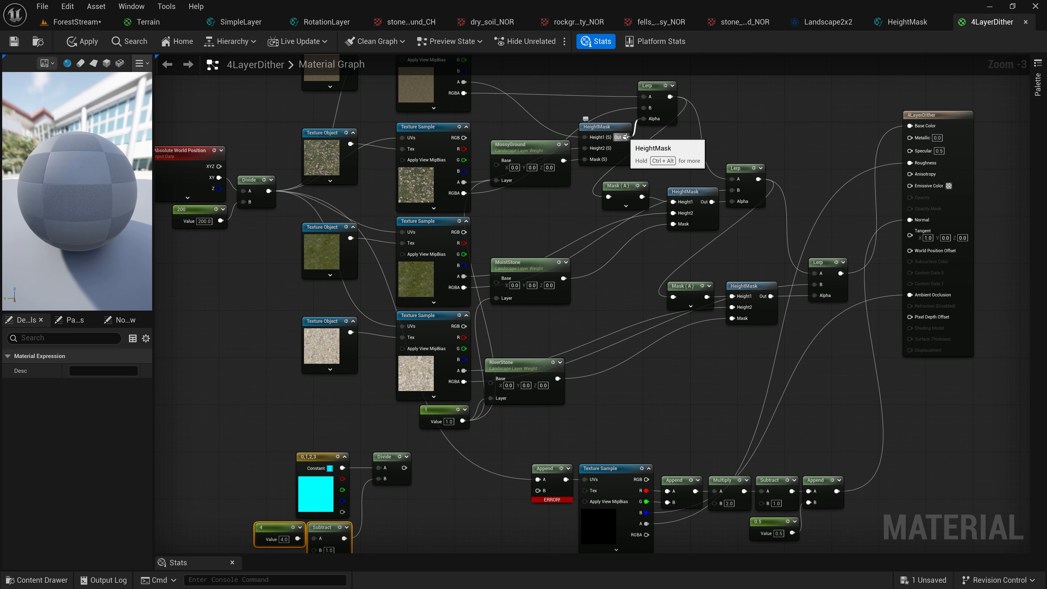
right_click(664, 378)
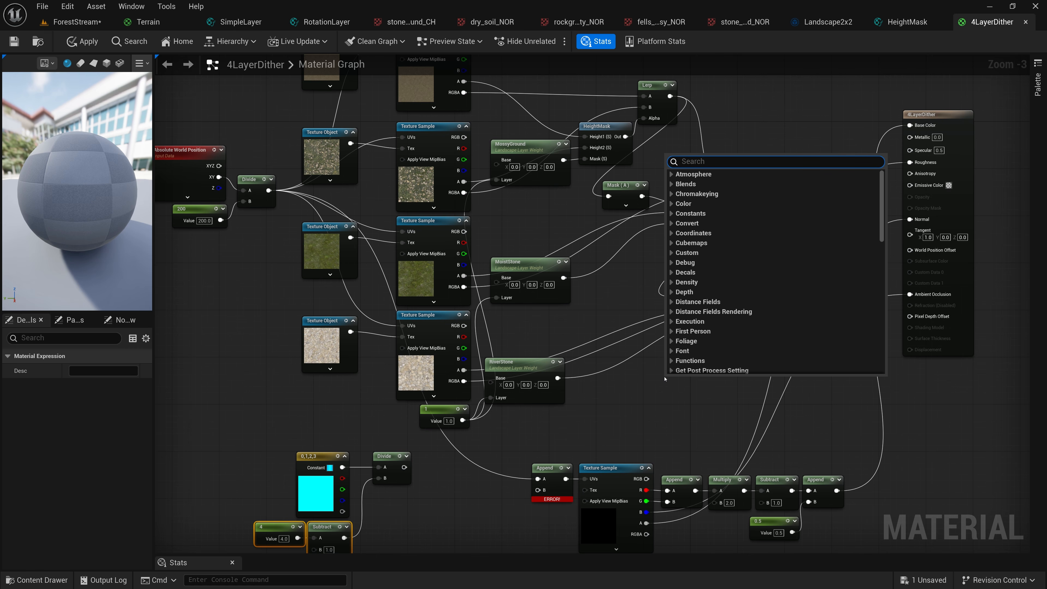
text(dither)
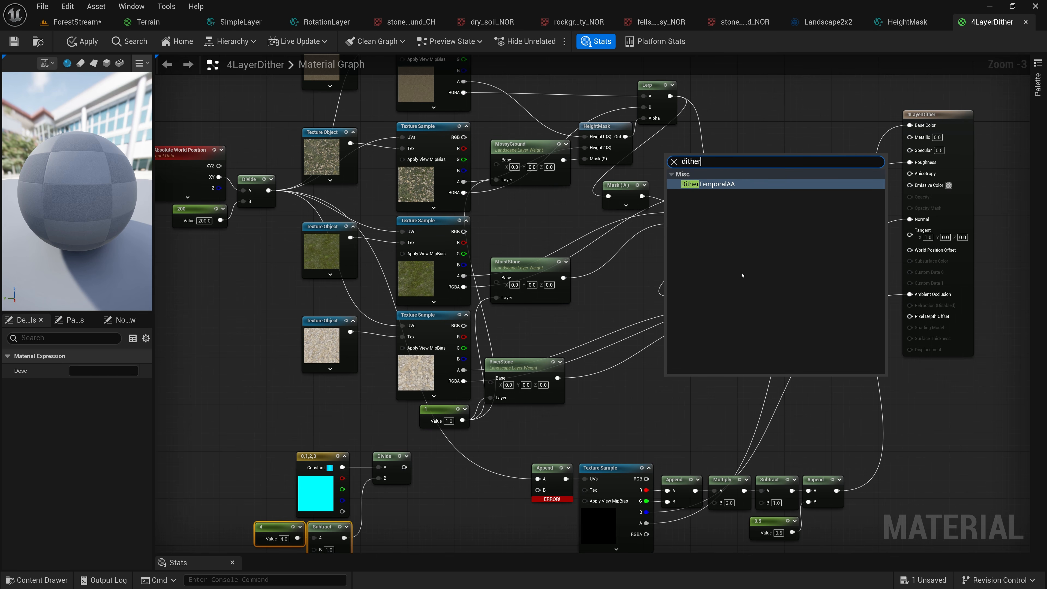
click(717, 185)
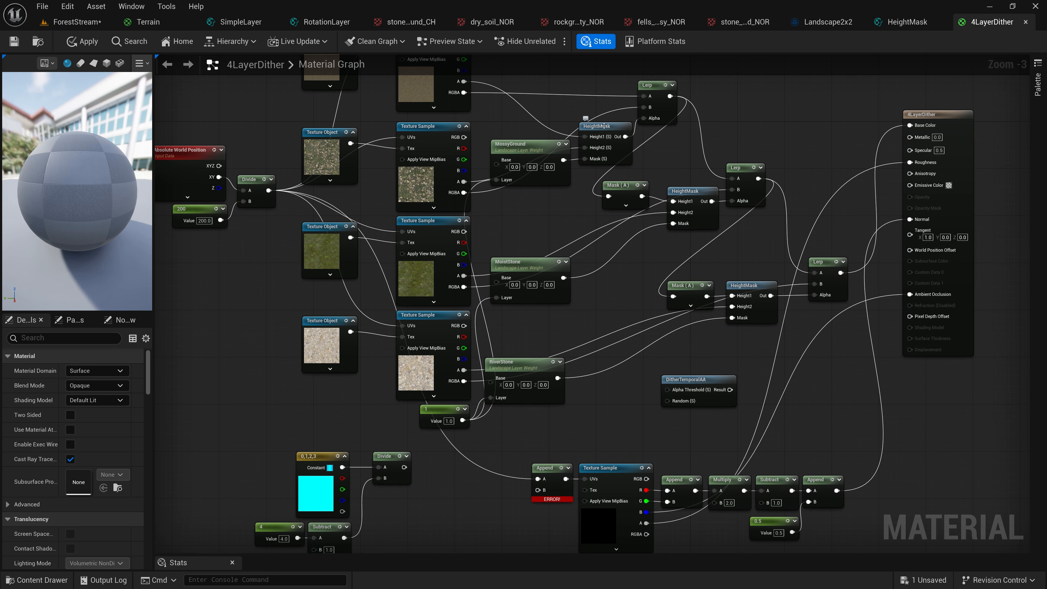
click(616, 123)
drag(625, 137, 668, 391)
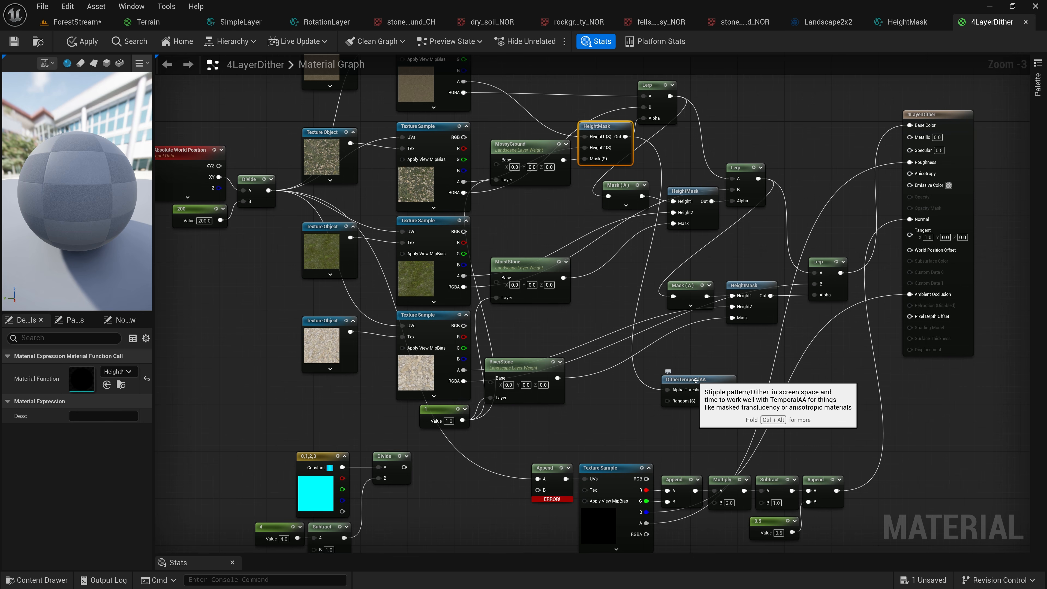
Examine the three HeightMask nodes and the description and inputs of the DitherTemporalAA node
right_drag(573, 99, 567, 190)
scroll(567, 191, up, 3)
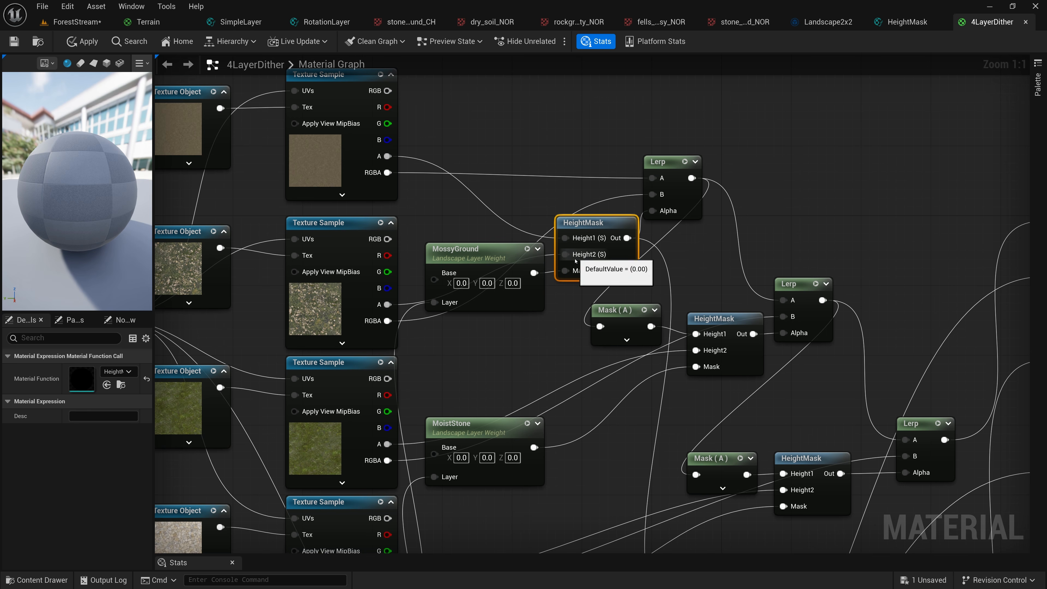
right_drag(567, 334, 545, 131)
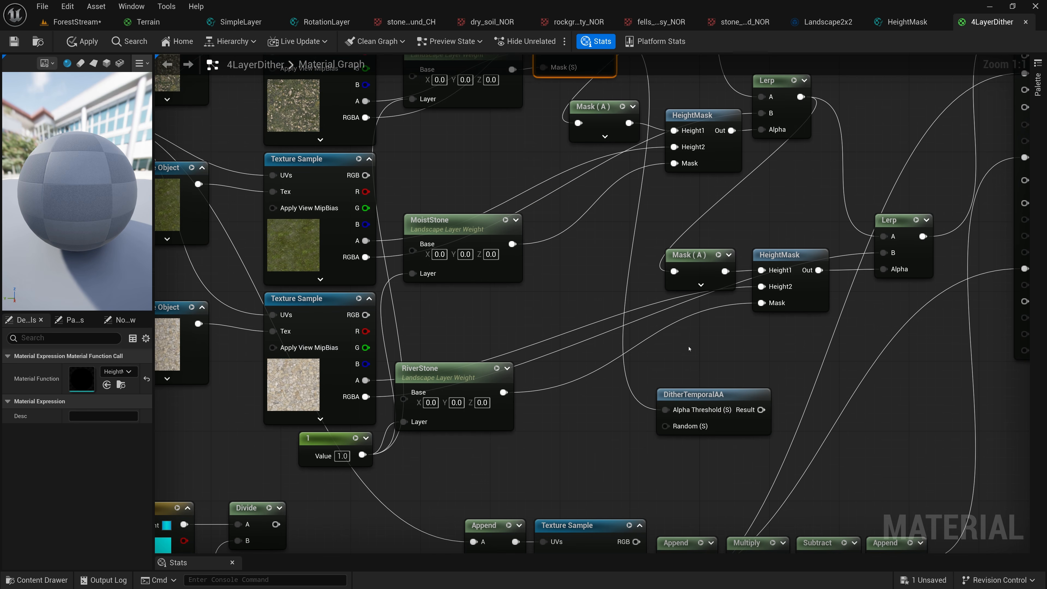
click(695, 395)
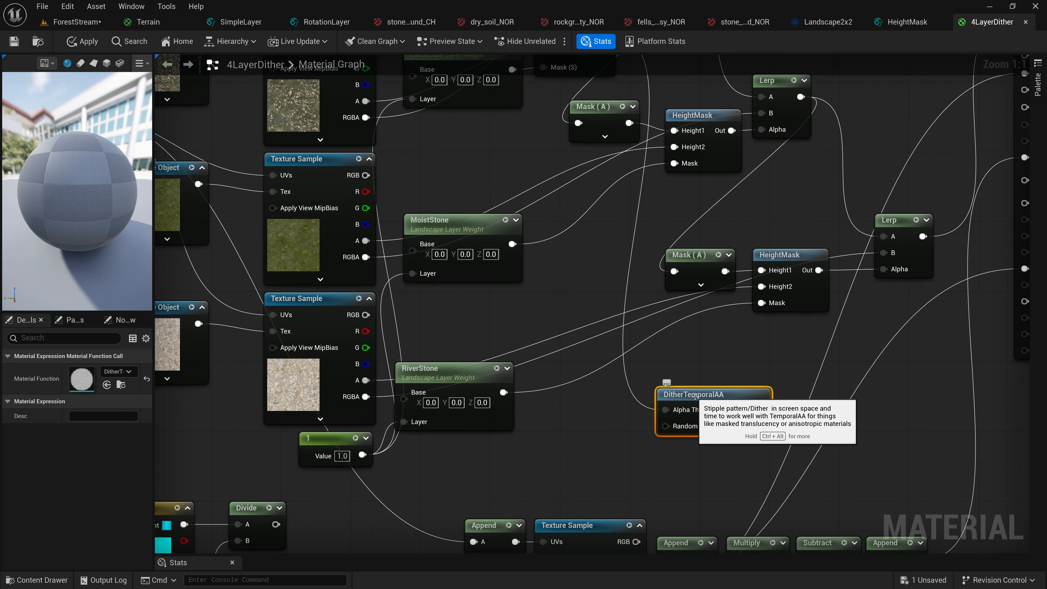
scroll(695, 396, down, 1)
scroll(695, 396, down, 7)
scroll(695, 396, up, 6)
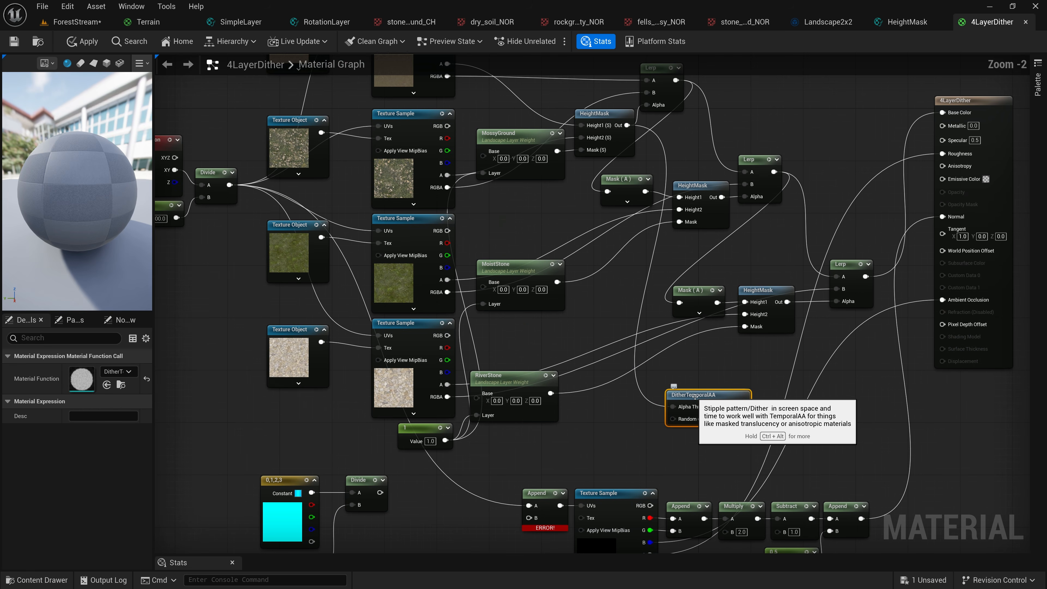
click(693, 186)
click(761, 290)
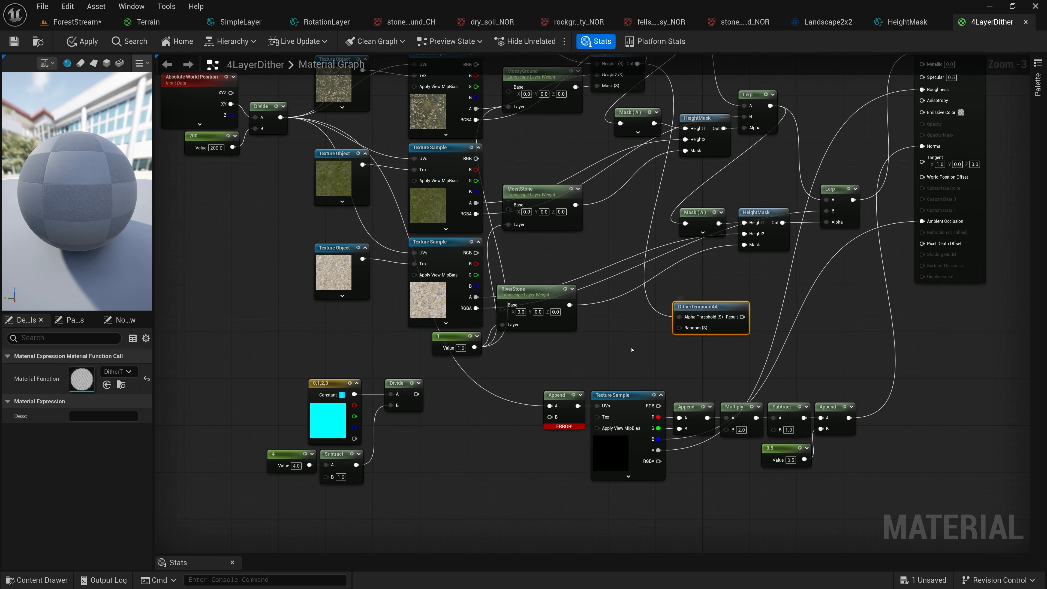
Duplicate the DitherTemporalAA node twice and feed the copies' Alpha Threshold inputs from the second and third HeightMask outputs
drag(709, 309, 693, 289)
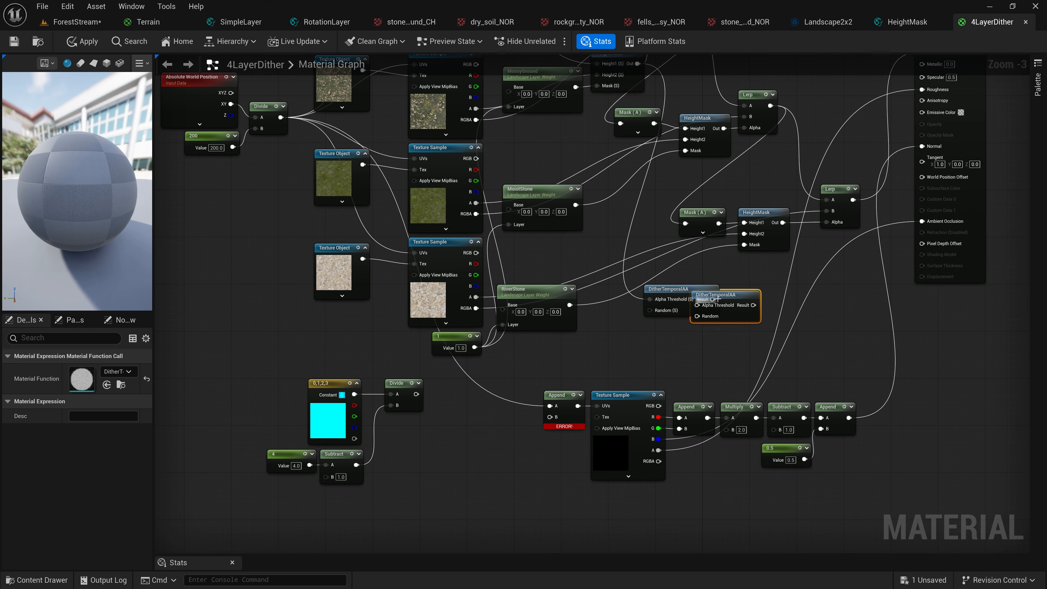
key(ctrl+d)
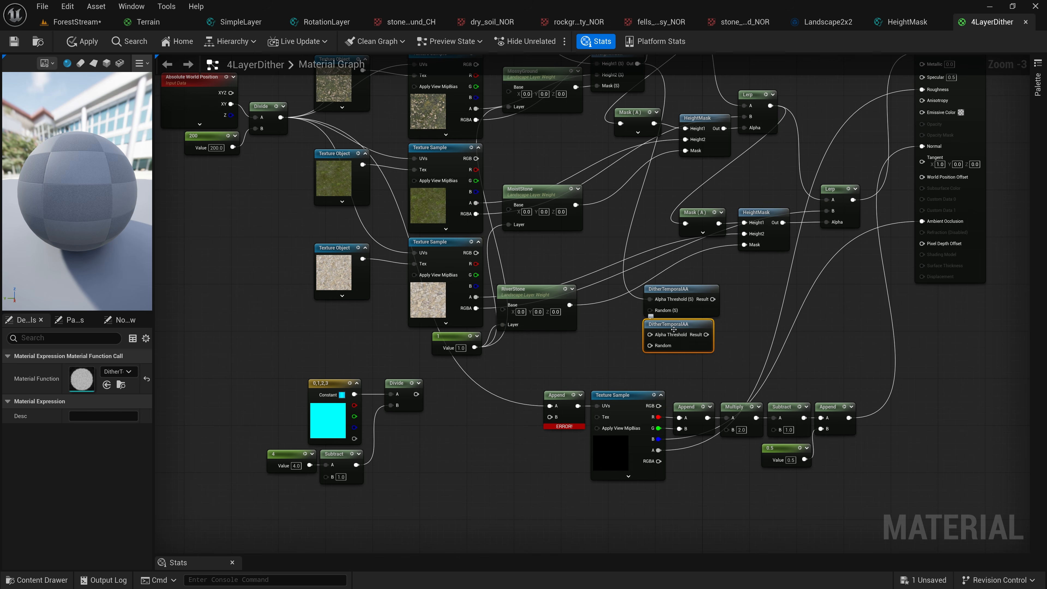
key(ctrl+d)
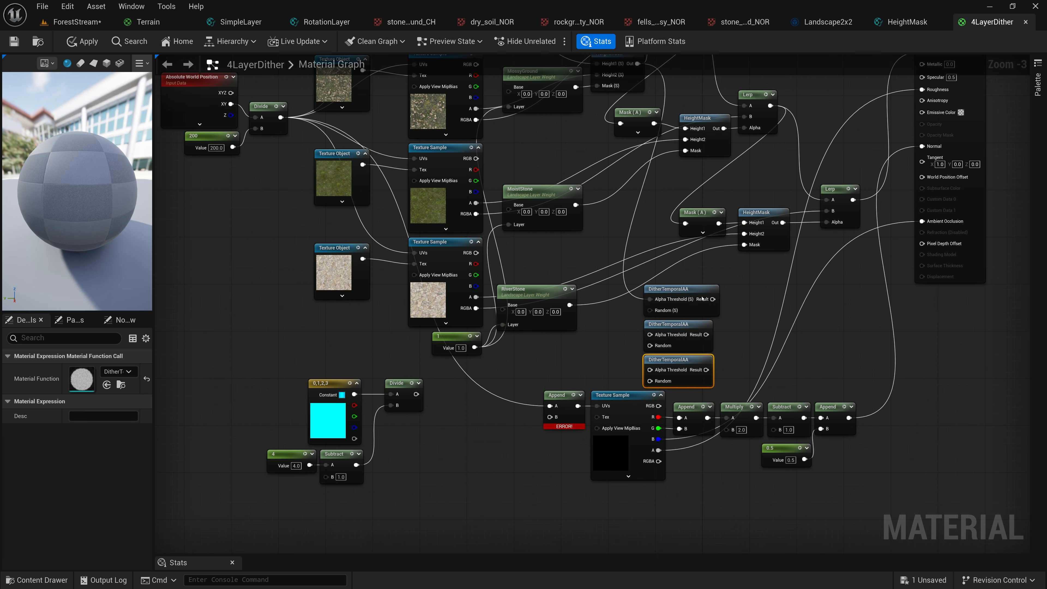
drag(724, 128, 650, 335)
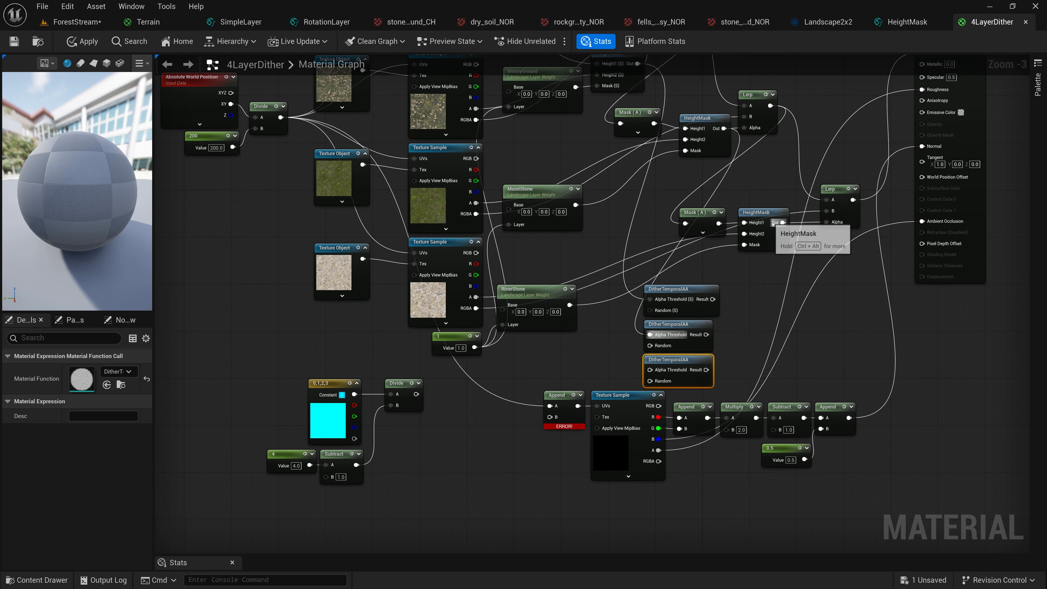
drag(773, 223, 650, 370)
Move the three DitherTemporalAA nodes below the constant 4 and route their results into G, B and A of a new AppendMany node
drag(682, 275, 696, 365)
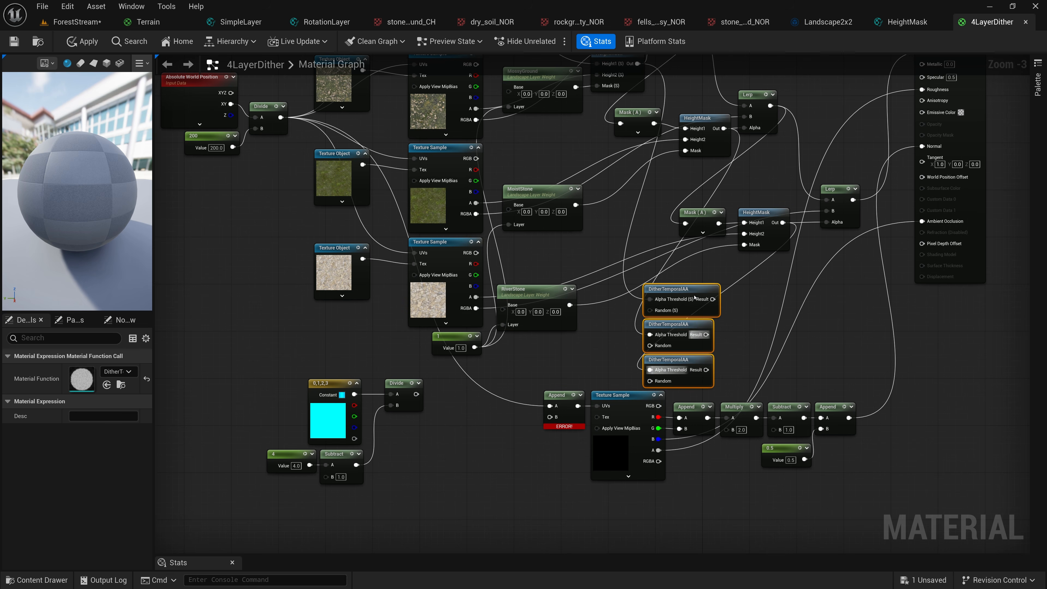
drag(694, 297, 311, 507)
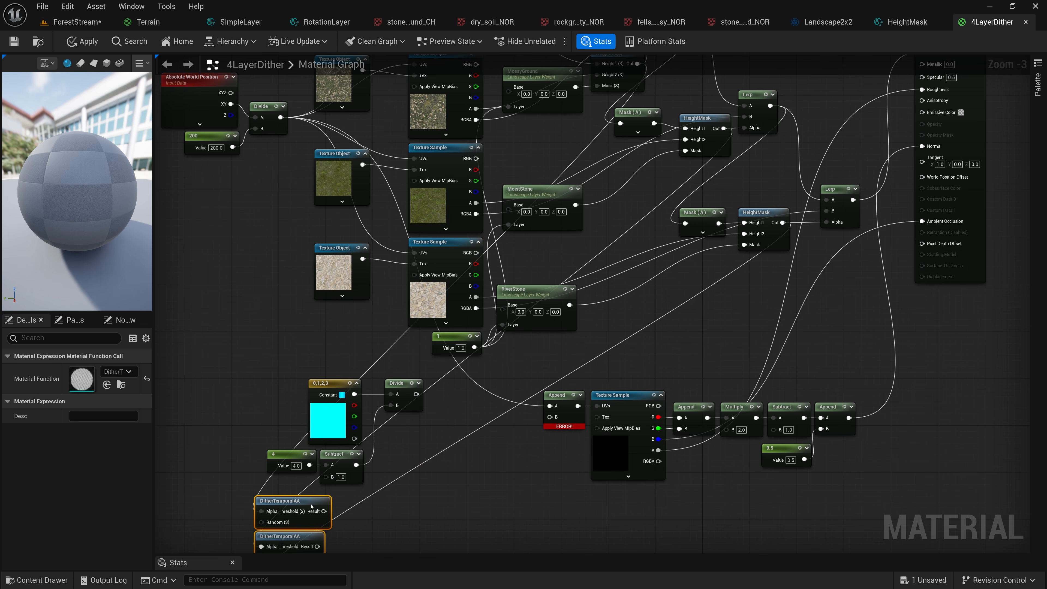
scroll(357, 535, up, 3)
right_drag(357, 536, 426, 400)
text(ap)
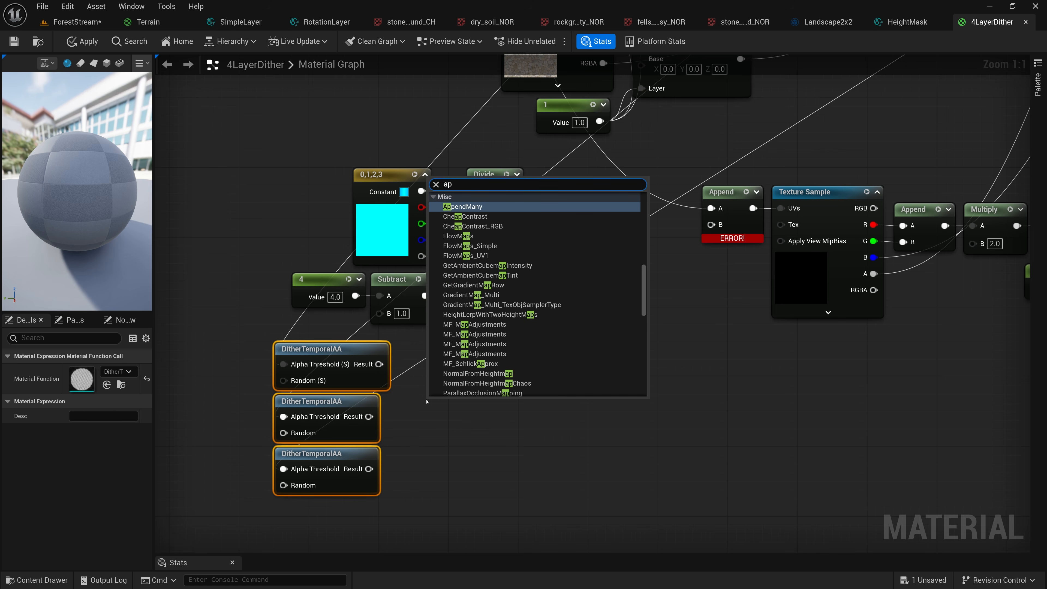
click(457, 206)
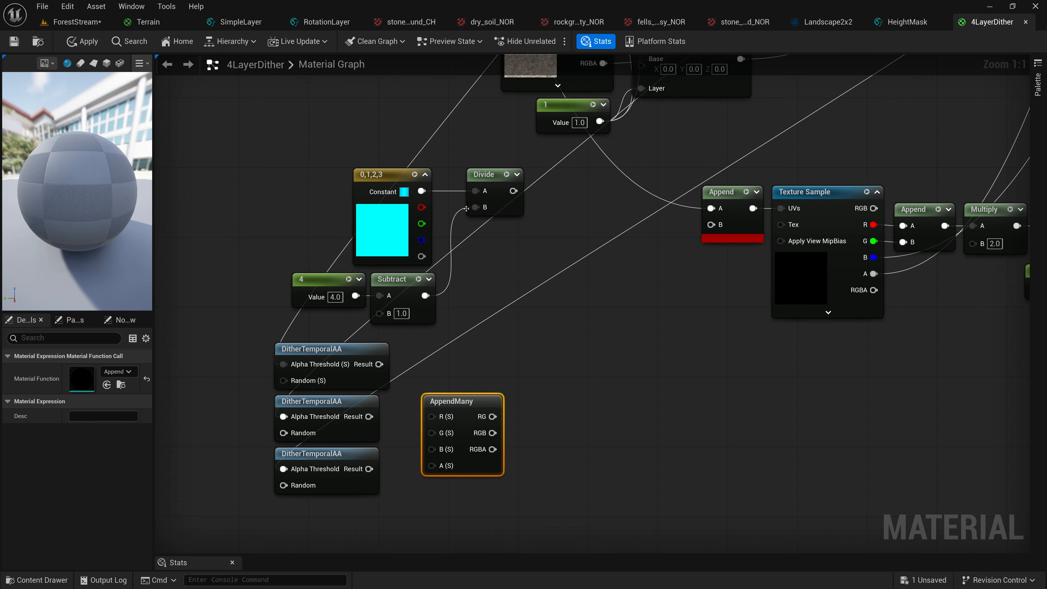
drag(379, 363, 433, 433)
drag(369, 417, 432, 450)
drag(369, 469, 432, 466)
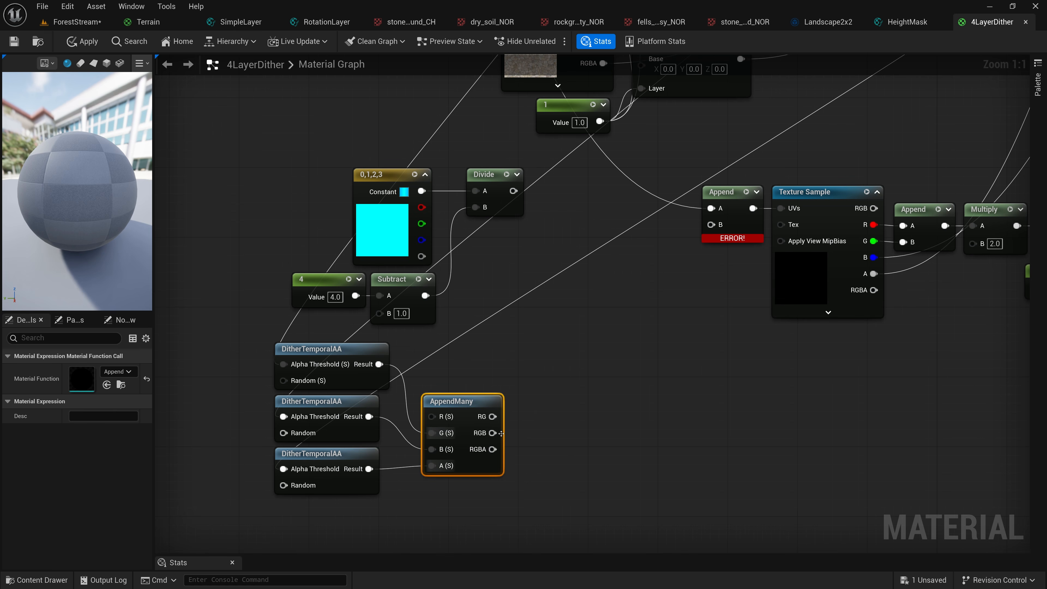
drag(463, 402, 462, 384)
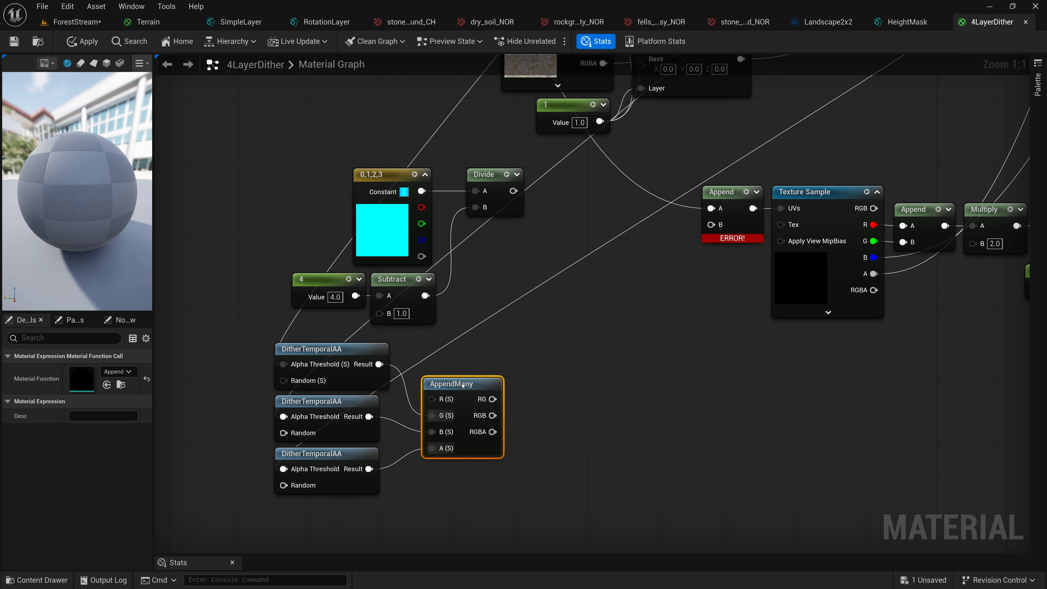
Saturate the AppendMany RGBA output and multiply the Divide result by it with a new Multiply node beside Divide
drag(493, 432, 534, 430)
text(saturate)
key(Return)
drag(513, 191, 546, 192)
text(mul)
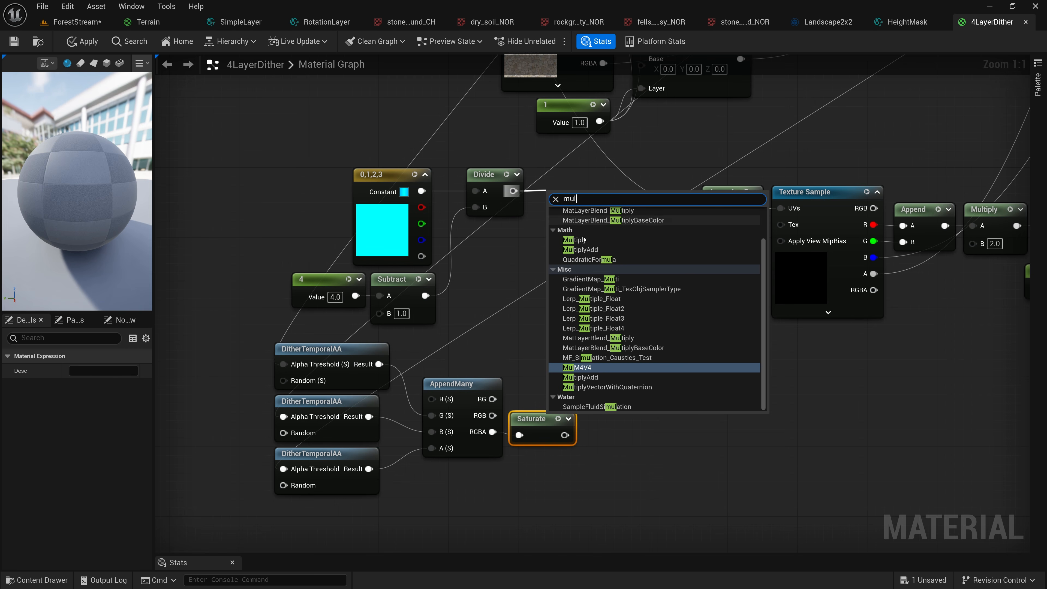
click(584, 240)
drag(563, 435, 553, 226)
drag(562, 188, 563, 176)
Shift the dither, AppendMany and Saturate nodes left, and move the whole index-building group farther from the UV Append node
drag(235, 371, 531, 466)
drag(328, 366, 320, 366)
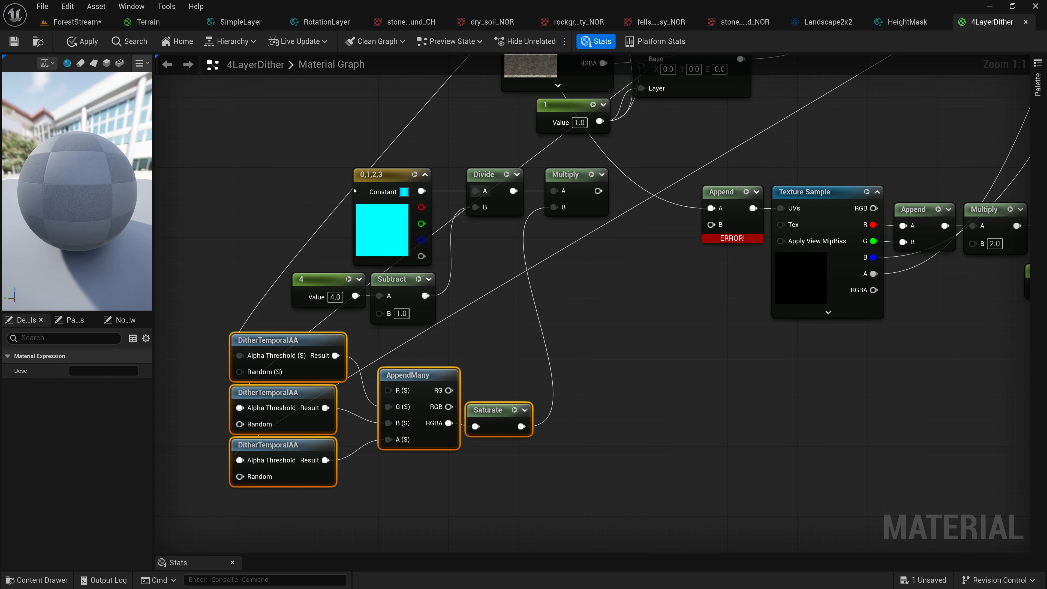
drag(248, 173, 583, 490)
drag(573, 184, 442, 210)
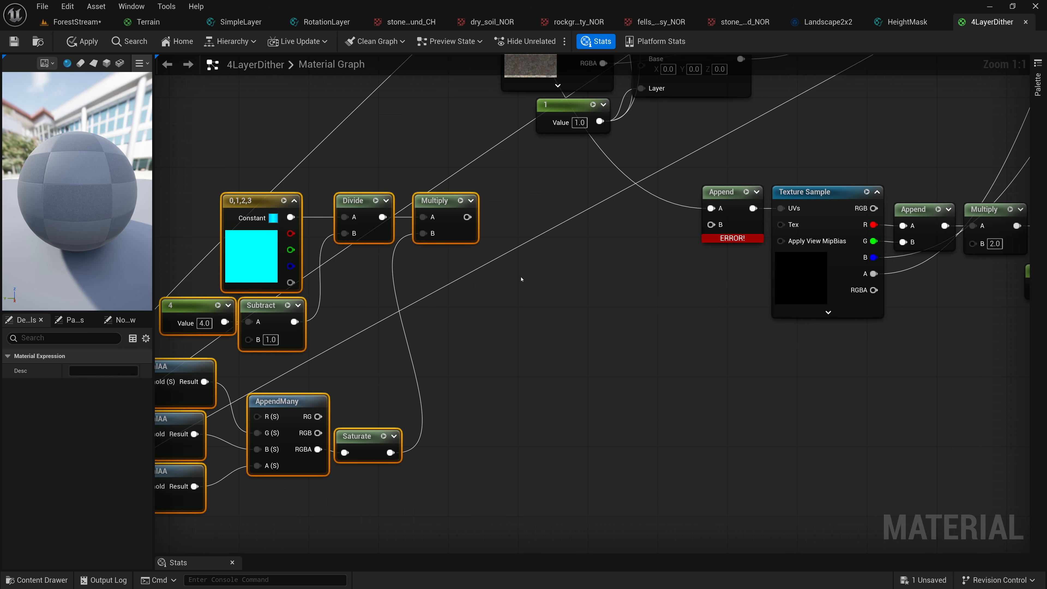
Split the Multiply result with a BreakOutFloat4Components node placed beside it, and move the whole index-building group farther left
right_click(519, 288)
text(break)
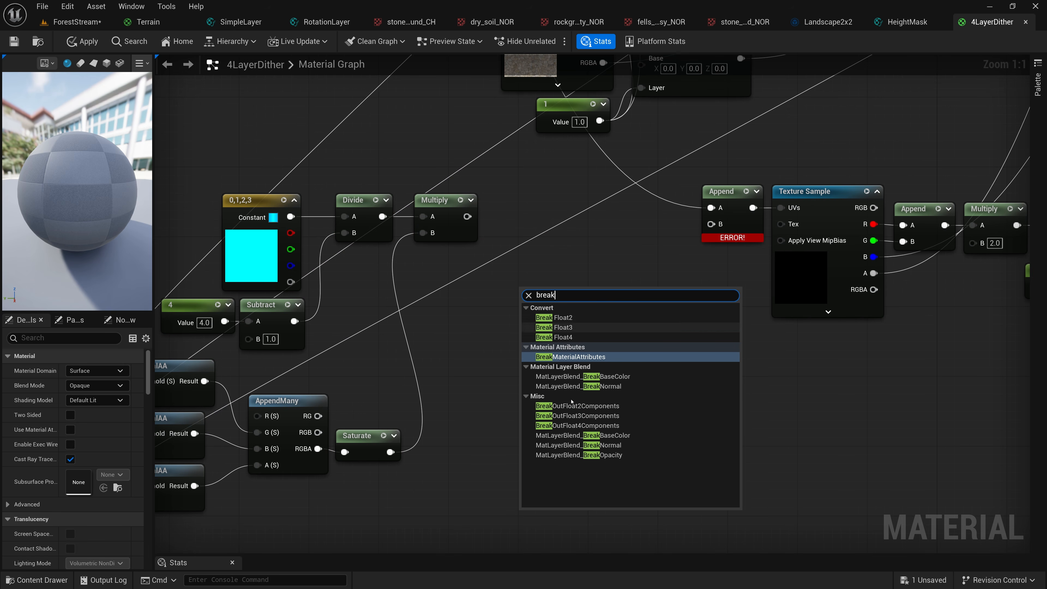
click(571, 425)
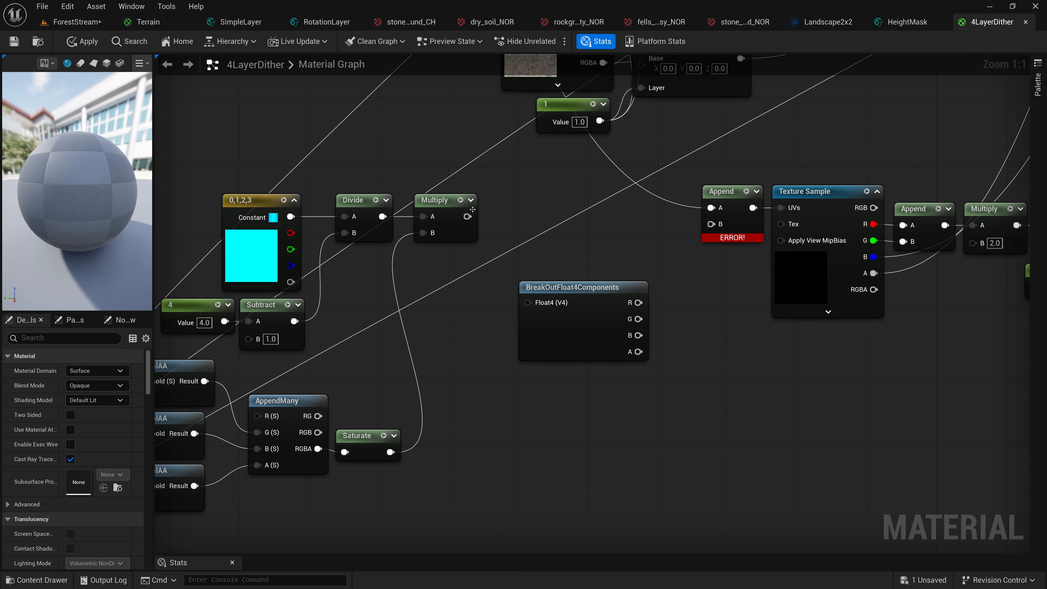
drag(467, 217, 505, 207)
right_drag(505, 208, 588, 199)
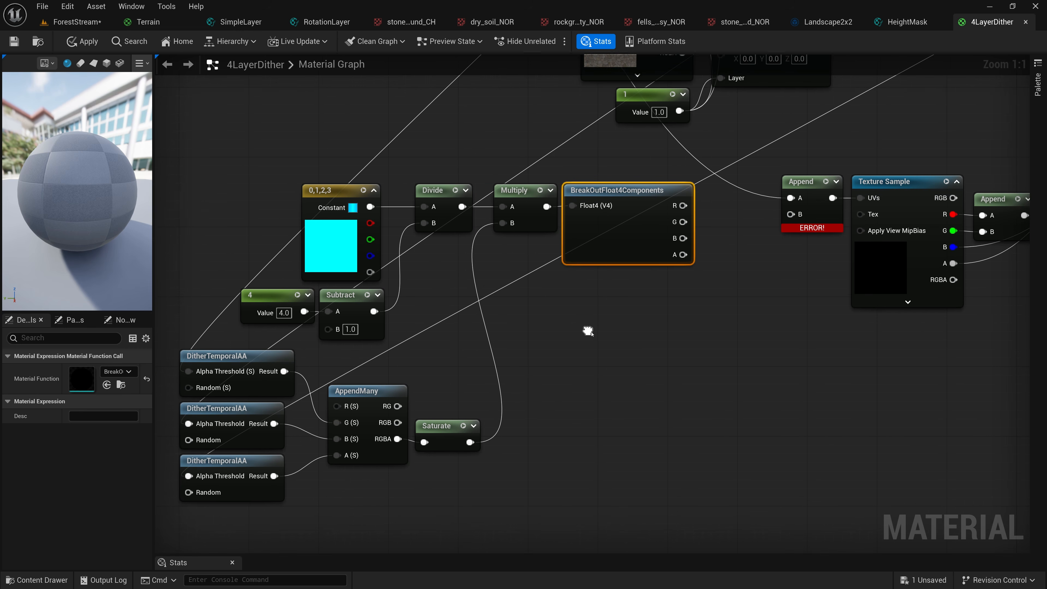
drag(204, 191, 665, 483)
drag(643, 249, 495, 248)
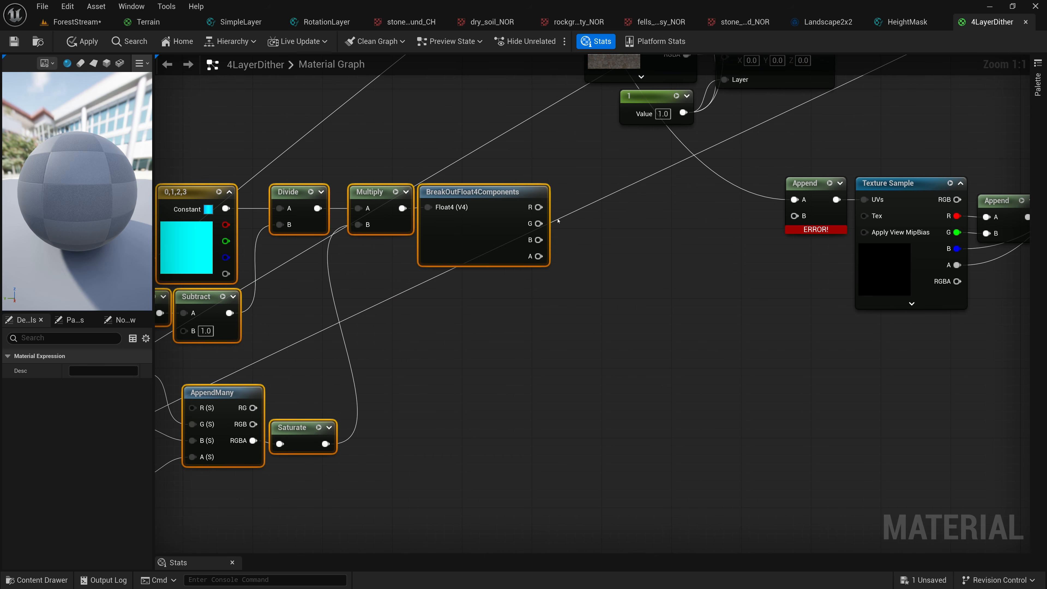
Blend the R and G outputs of BreakOutFloat4Components with a Lerp node, using the first DitherTemporalAA result as Alpha
drag(538, 207, 611, 227)
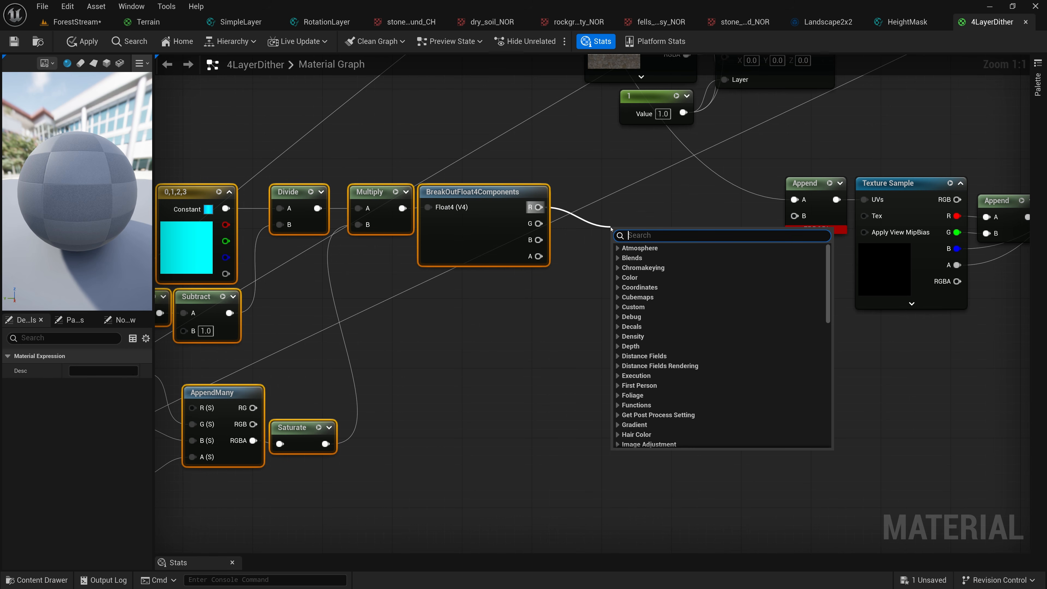
text(lerp)
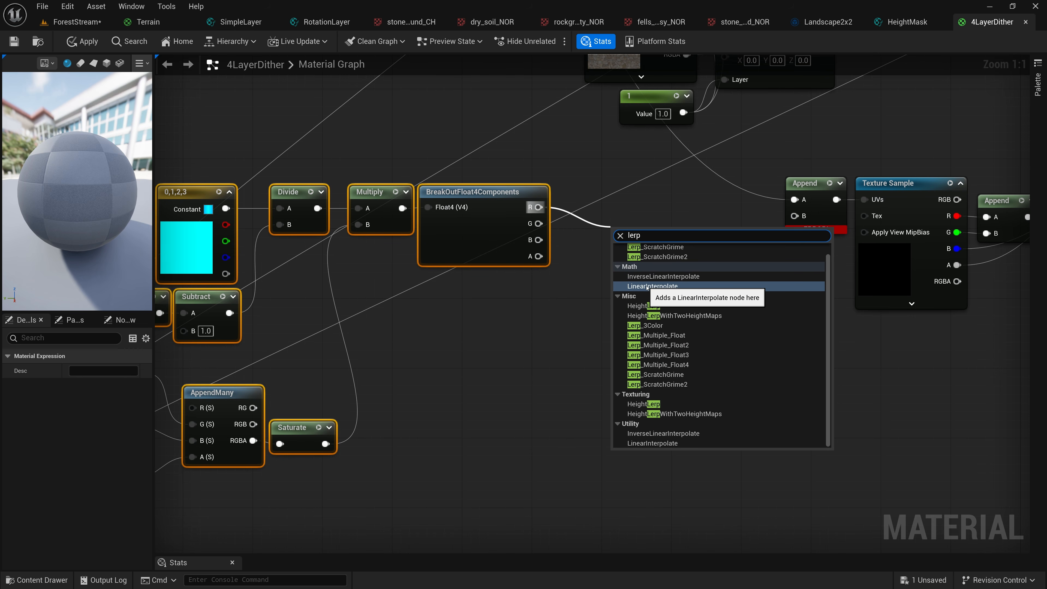
click(652, 285)
drag(538, 223, 593, 202)
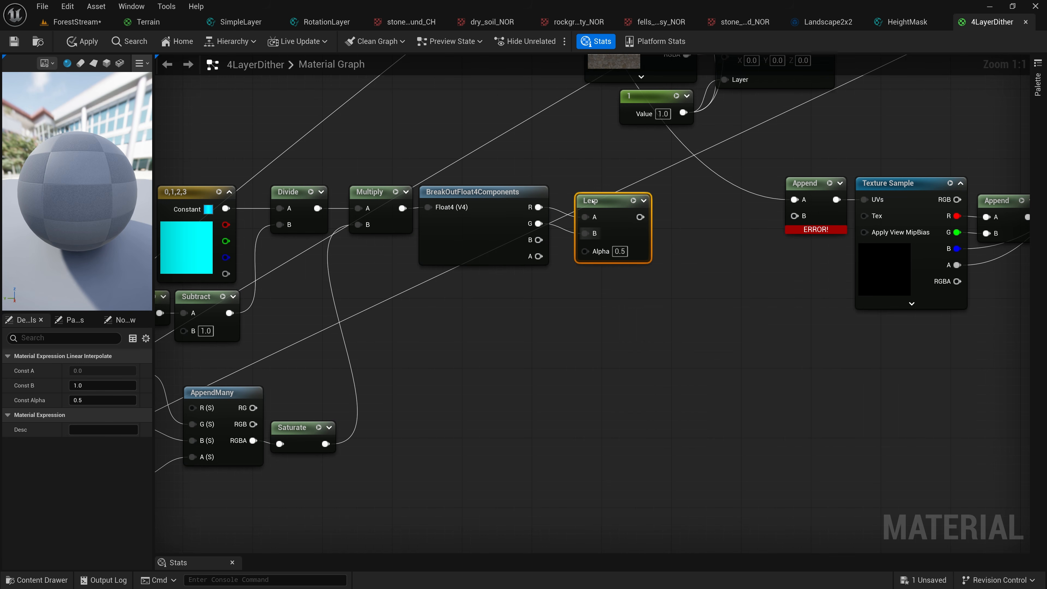
right_drag(289, 366, 432, 363)
drag(282, 369, 728, 248)
drag(733, 200, 809, 237)
text(lerp)
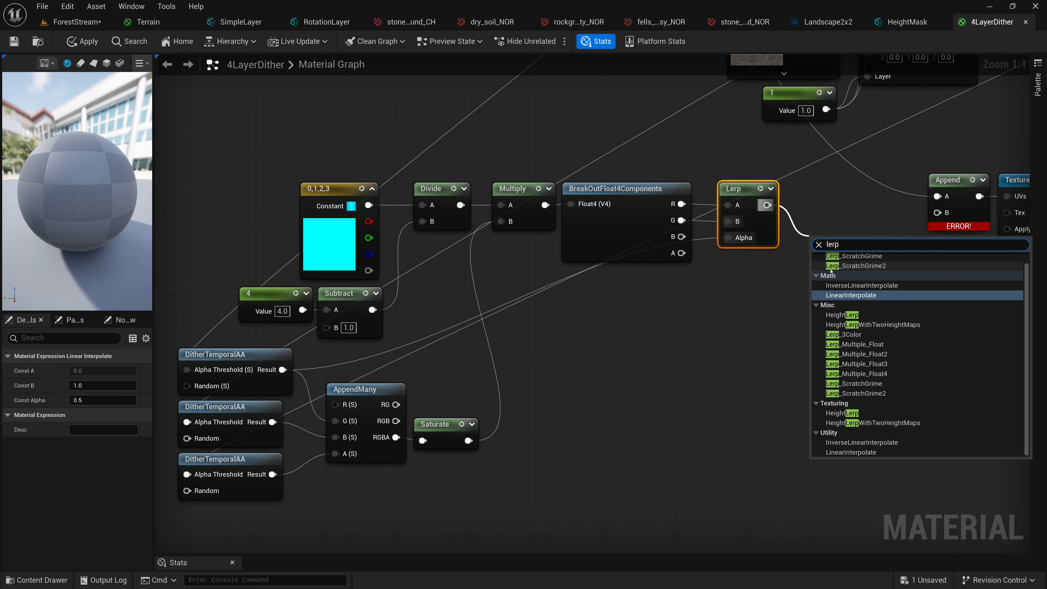
click(849, 285)
click(770, 284)
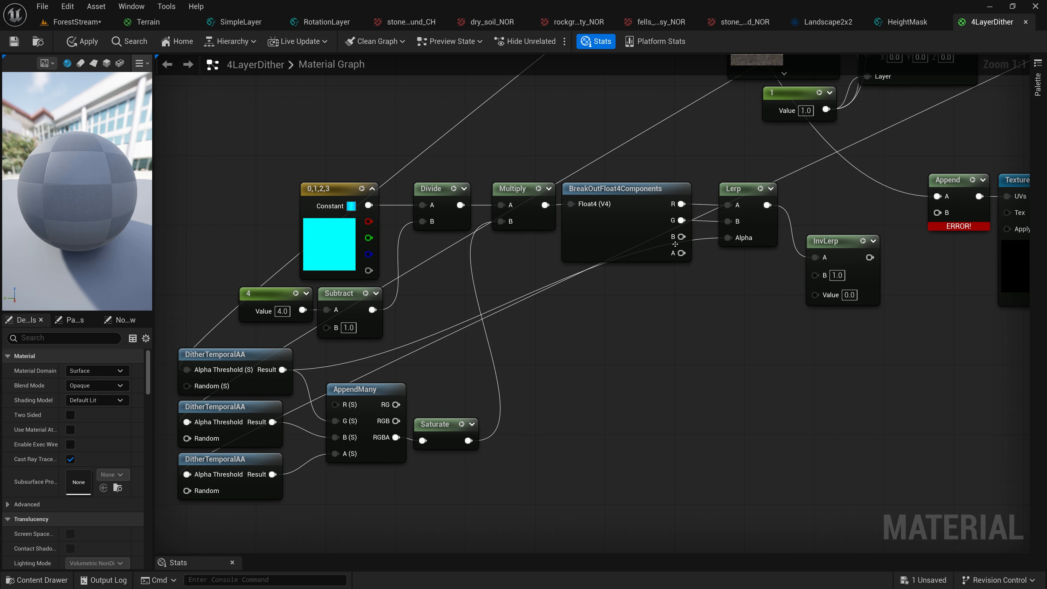
drag(682, 236, 814, 274)
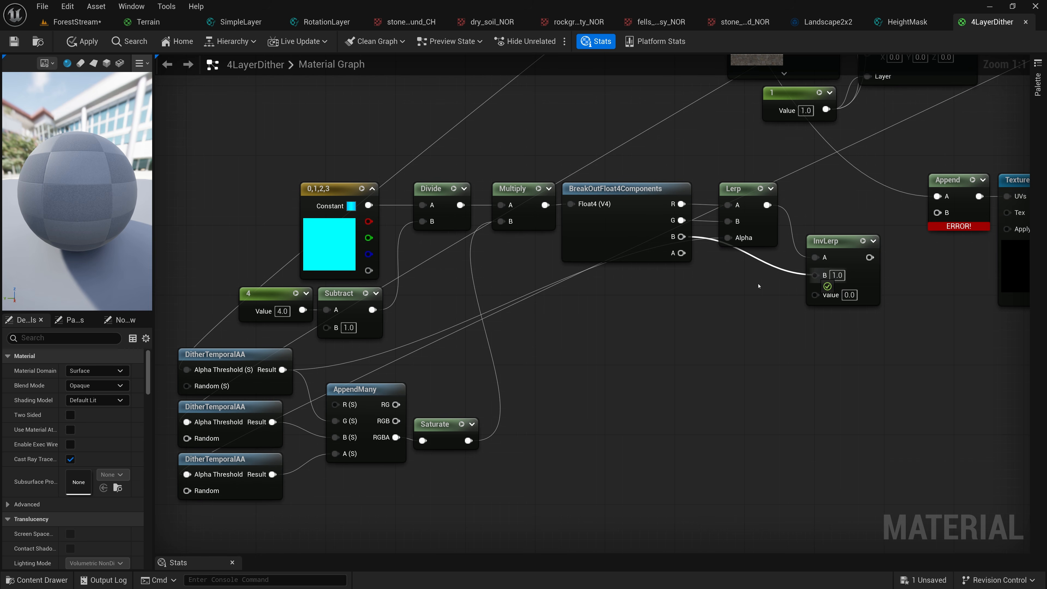
drag(396, 404, 815, 292)
drag(817, 244, 798, 190)
right_drag(802, 191, 645, 196)
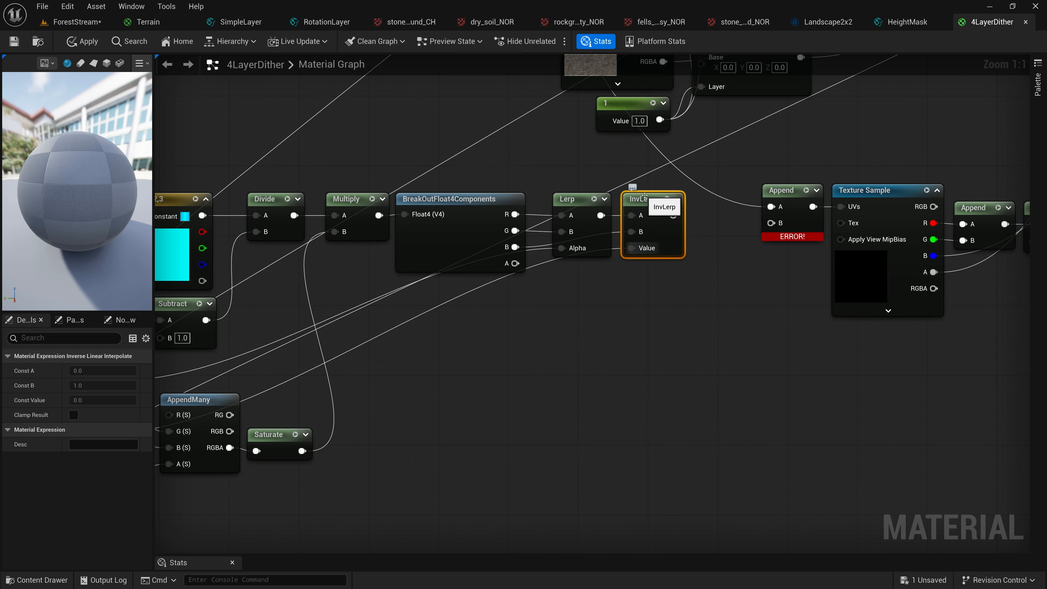
key(Delete)
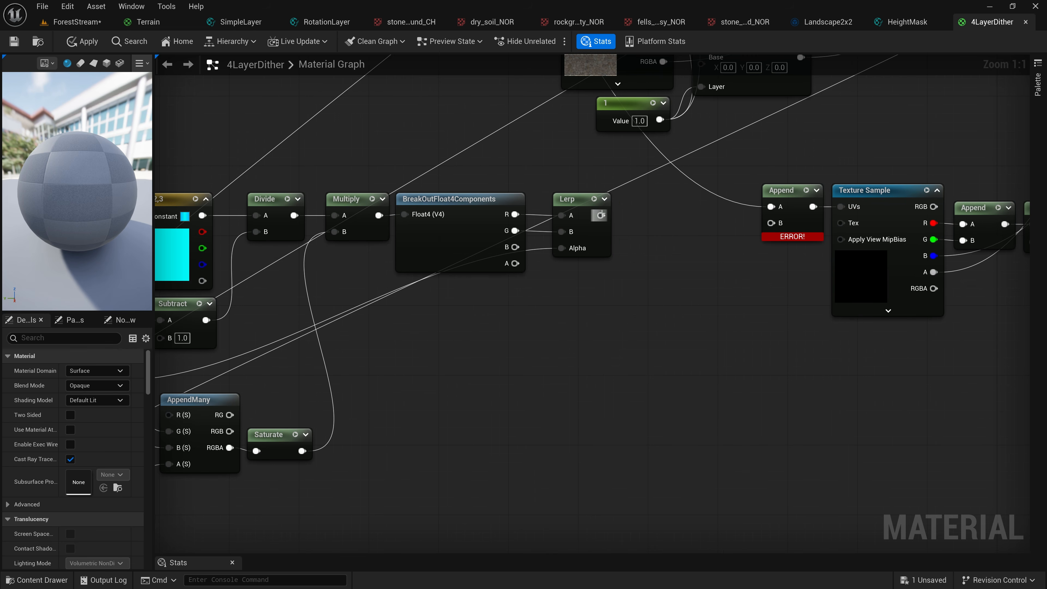
Chain a second Lerp after the first, with the BreakOutFloat4Components B output as B and the second DitherTemporalAA result as Alpha
drag(600, 214, 647, 224)
text(lerp)
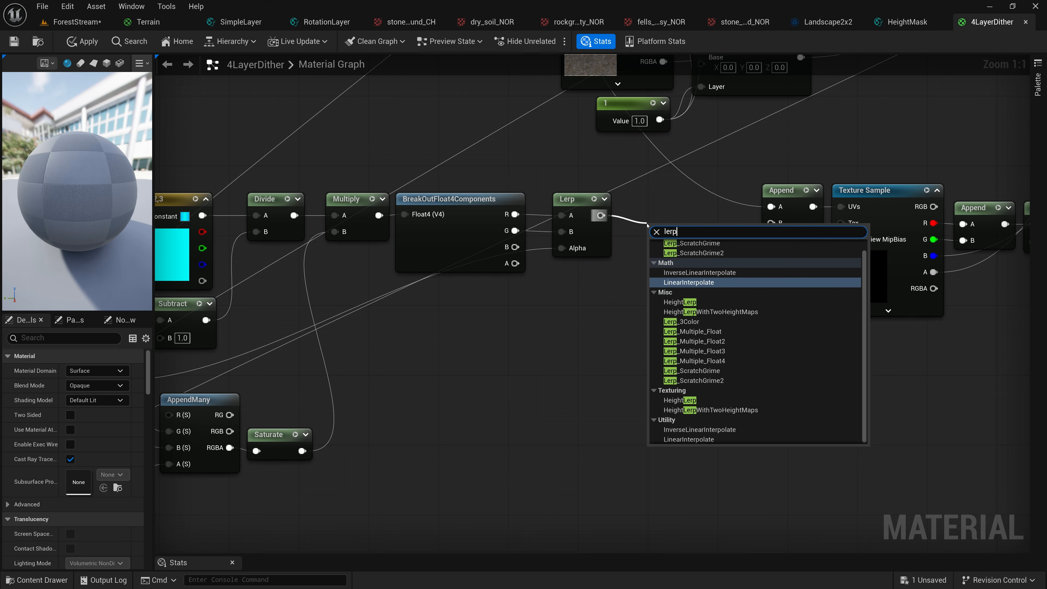
click(684, 282)
drag(657, 226, 638, 199)
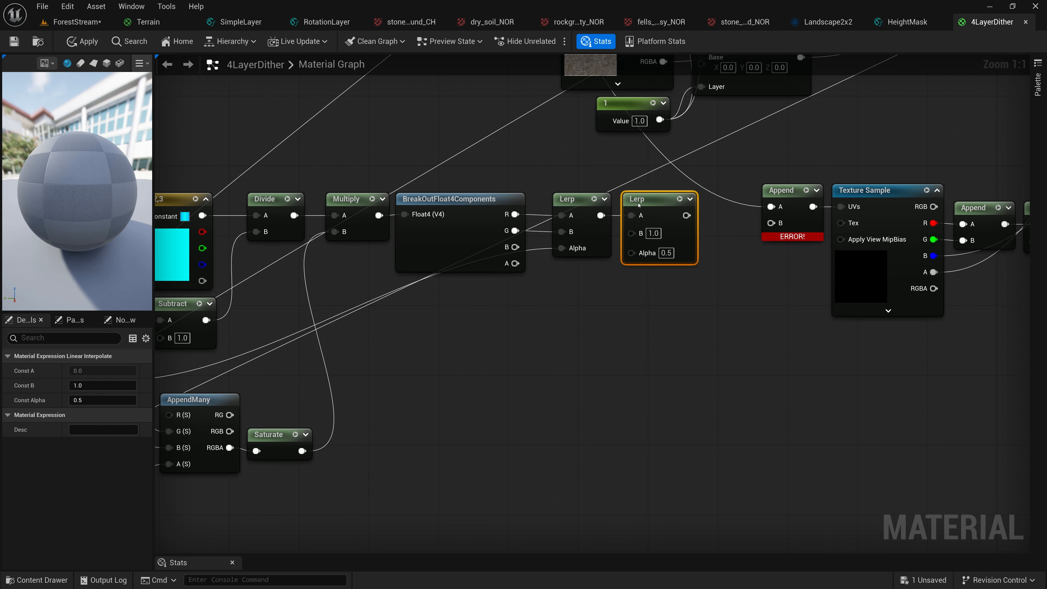
drag(515, 247, 631, 233)
right_drag(548, 307, 665, 300)
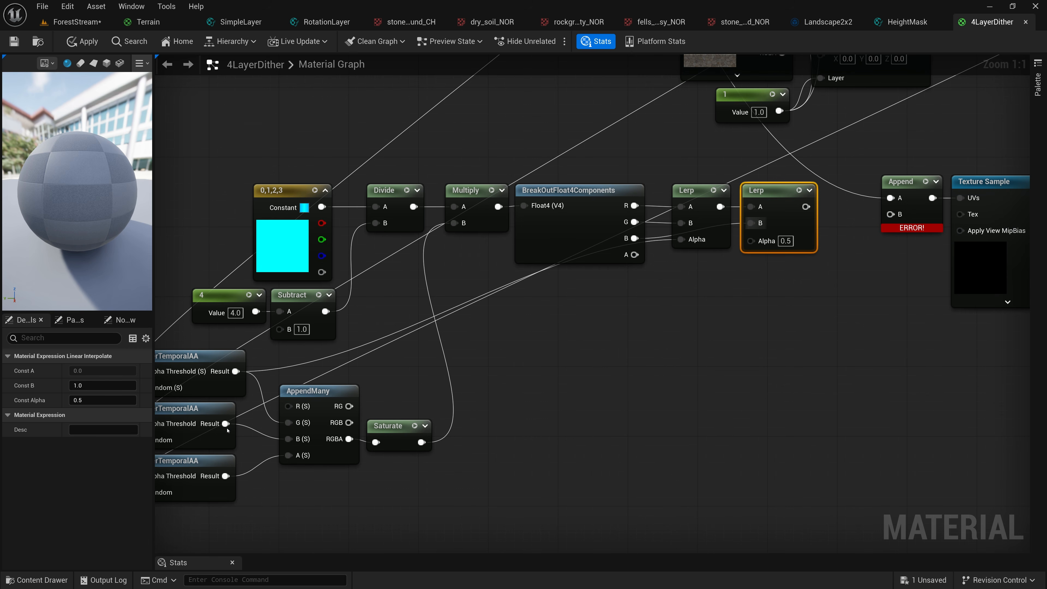
drag(225, 424, 751, 241)
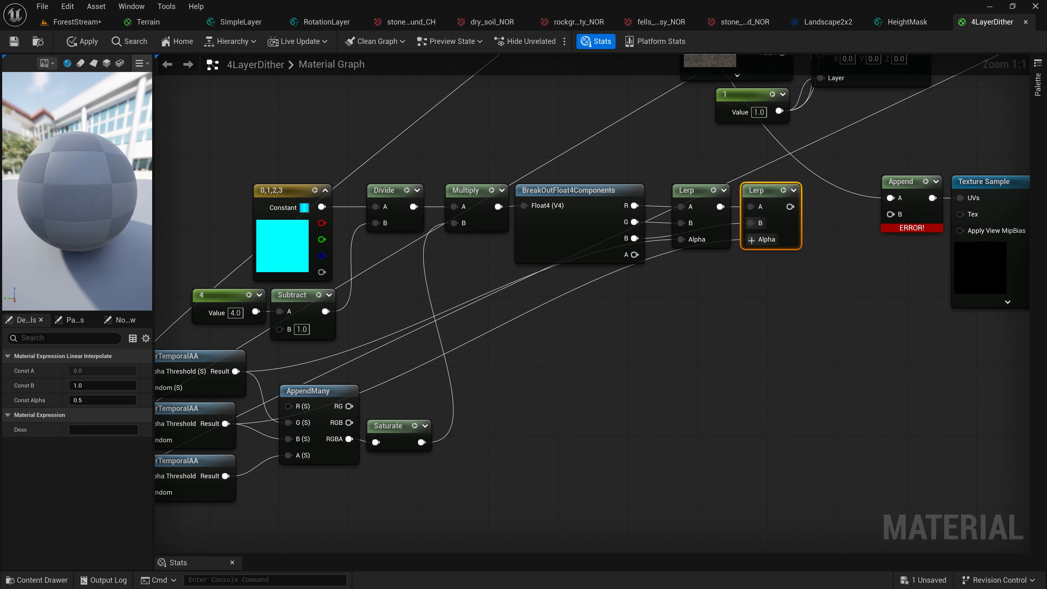
Chain a third Lerp with the BreakOutFloat4Components A output as B and the third DitherTemporalAA result as Alpha
drag(789, 206, 815, 271)
text(ler[p)
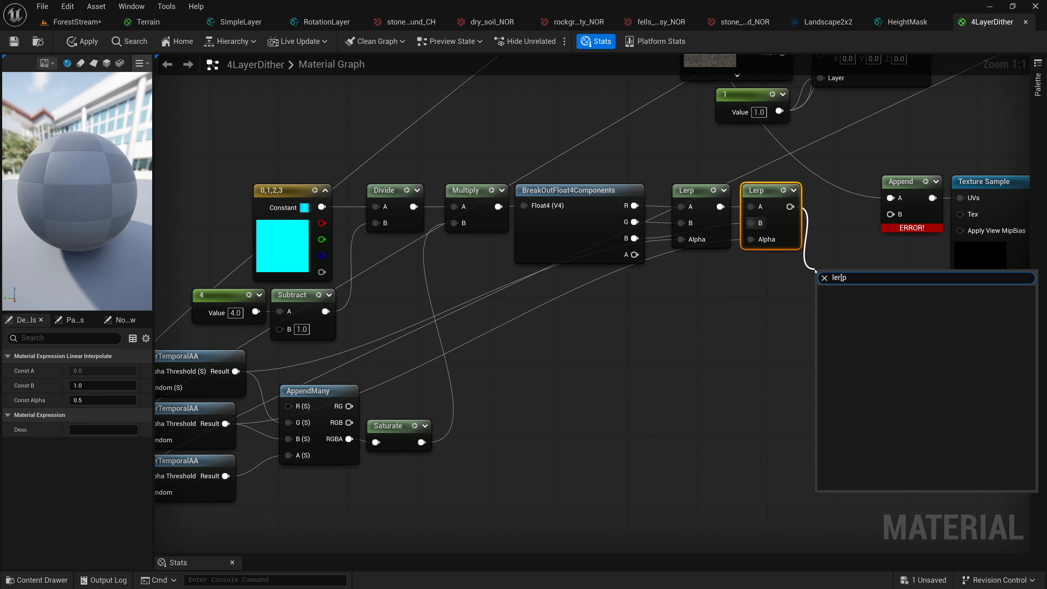
key(BackSpace)
key(BackSpace)
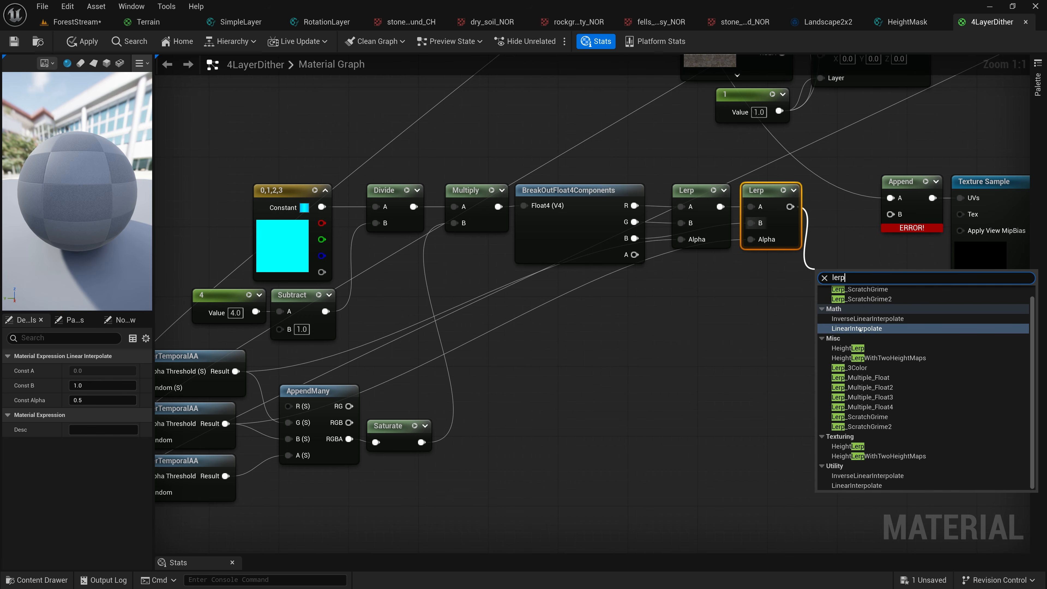
click(848, 300)
drag(819, 303, 634, 254)
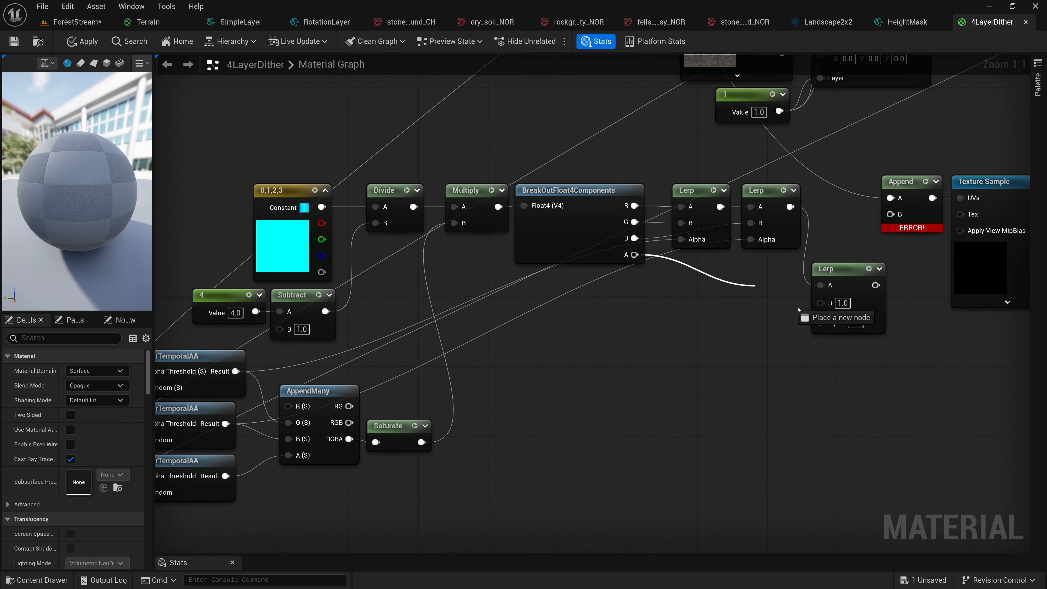
right_drag(567, 367, 590, 334)
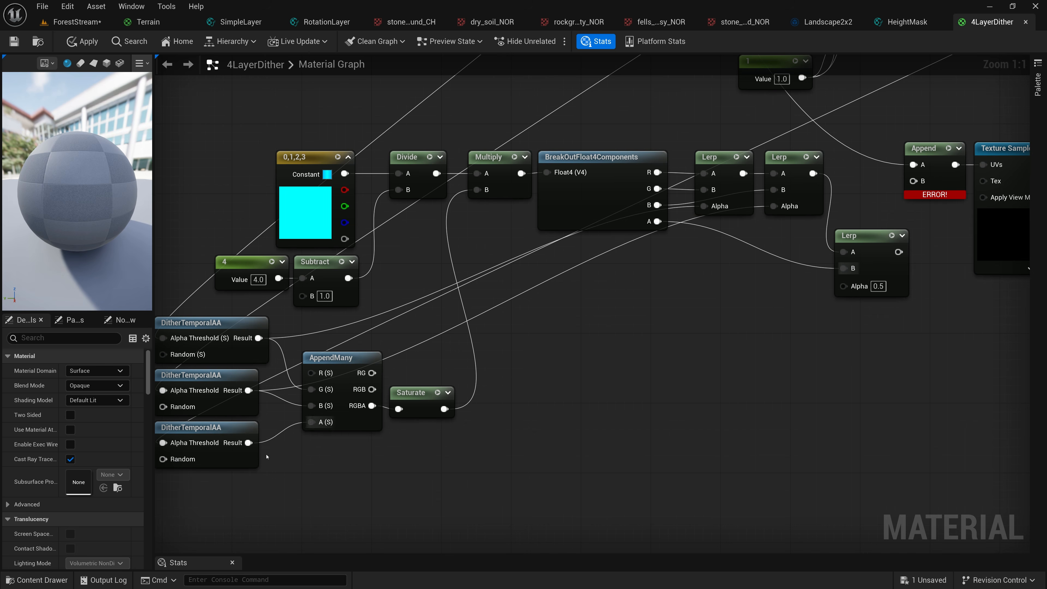
drag(248, 443, 843, 285)
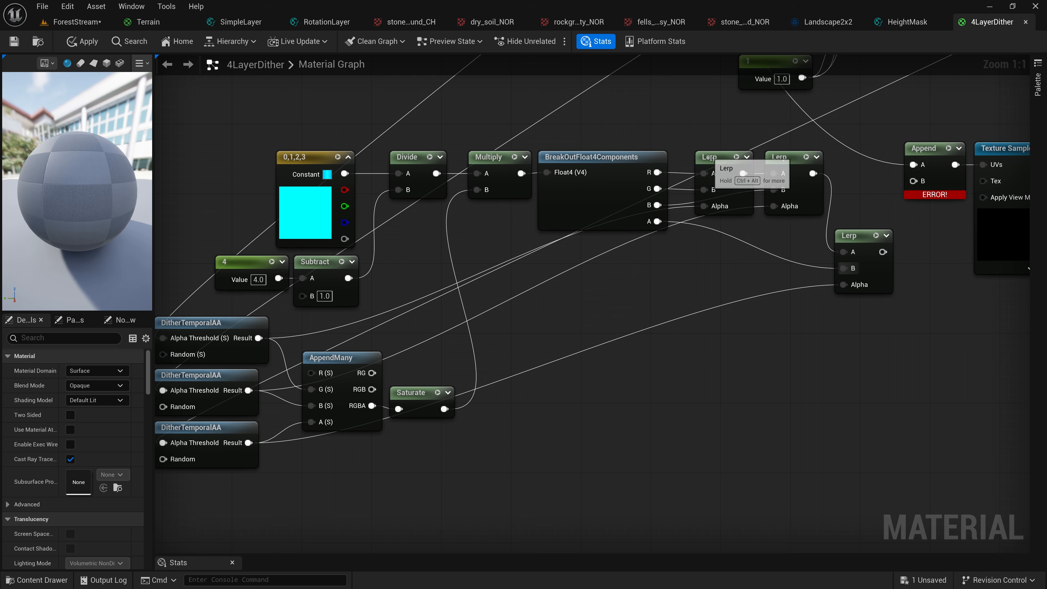
Line up the three Lerp nodes beside BreakOutFloat4Components and move the whole index-building group left, away from the UV Append
drag(712, 157, 695, 158)
drag(772, 158, 758, 159)
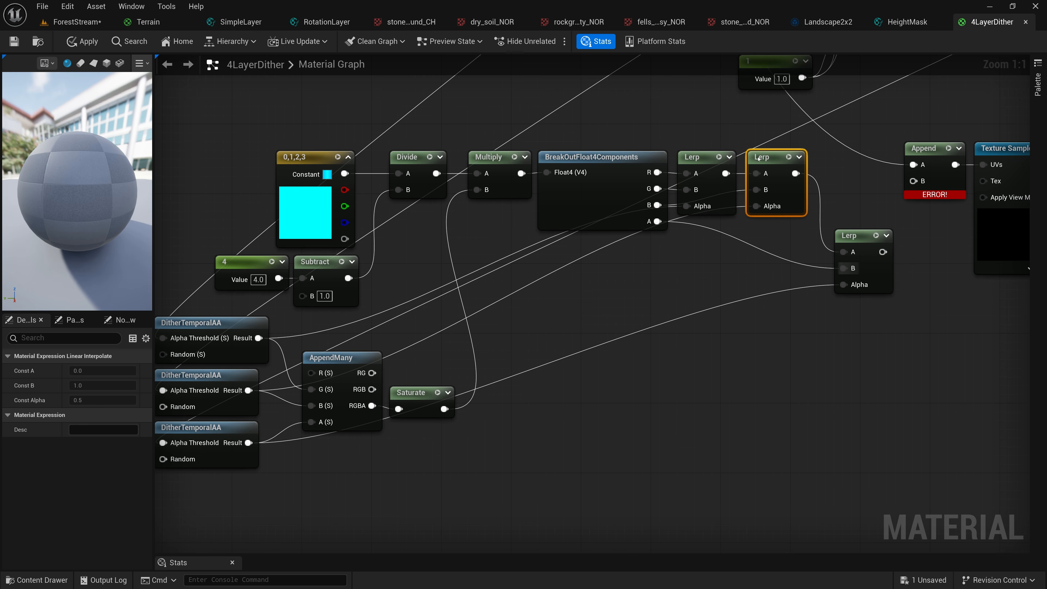
drag(851, 238, 831, 162)
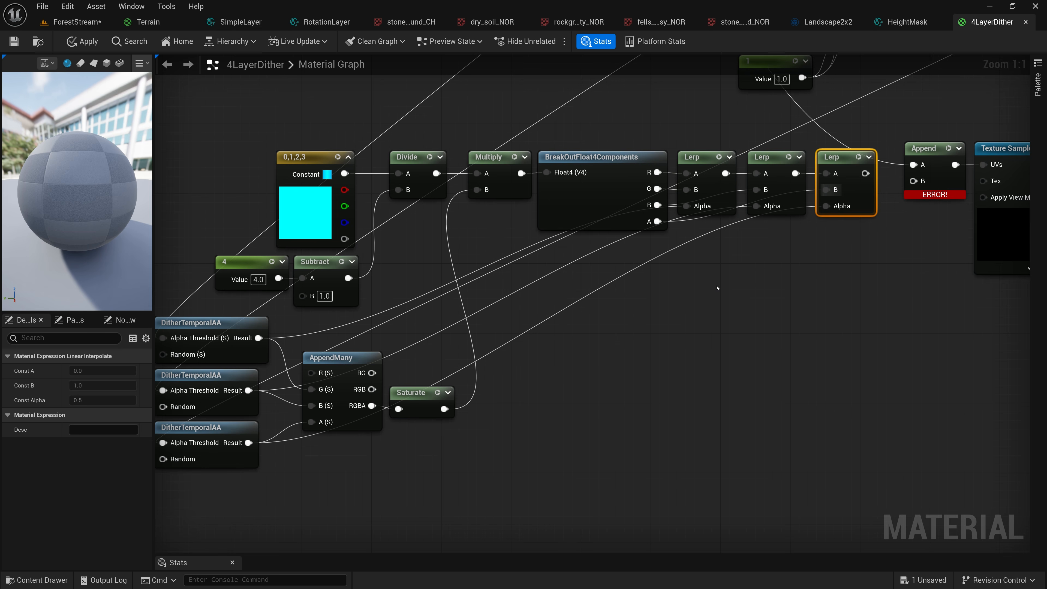
scroll(717, 288, down, 1)
drag(203, 168, 815, 446)
drag(814, 167, 753, 167)
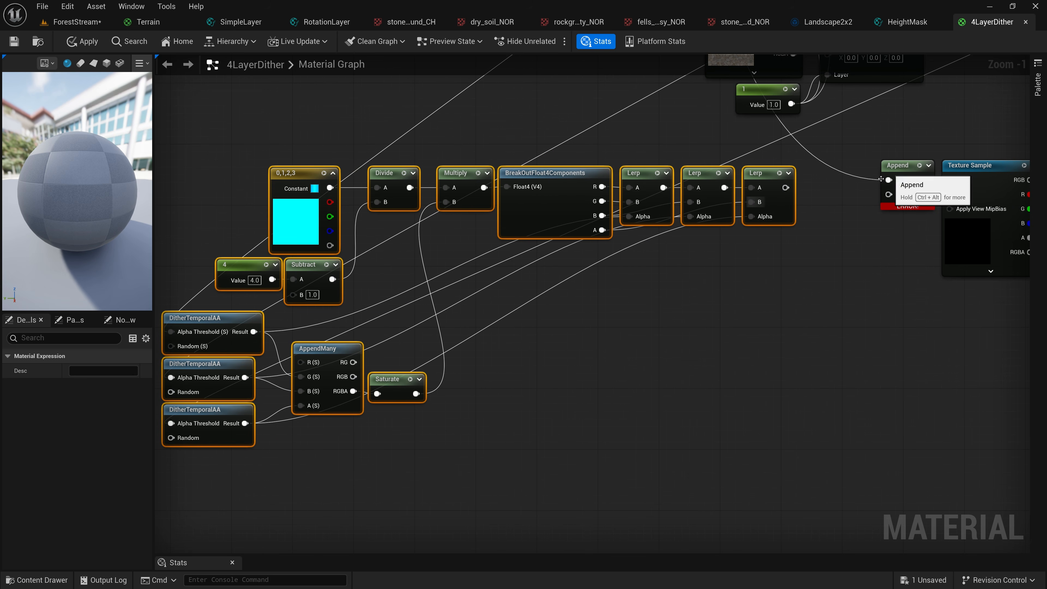
click(814, 262)
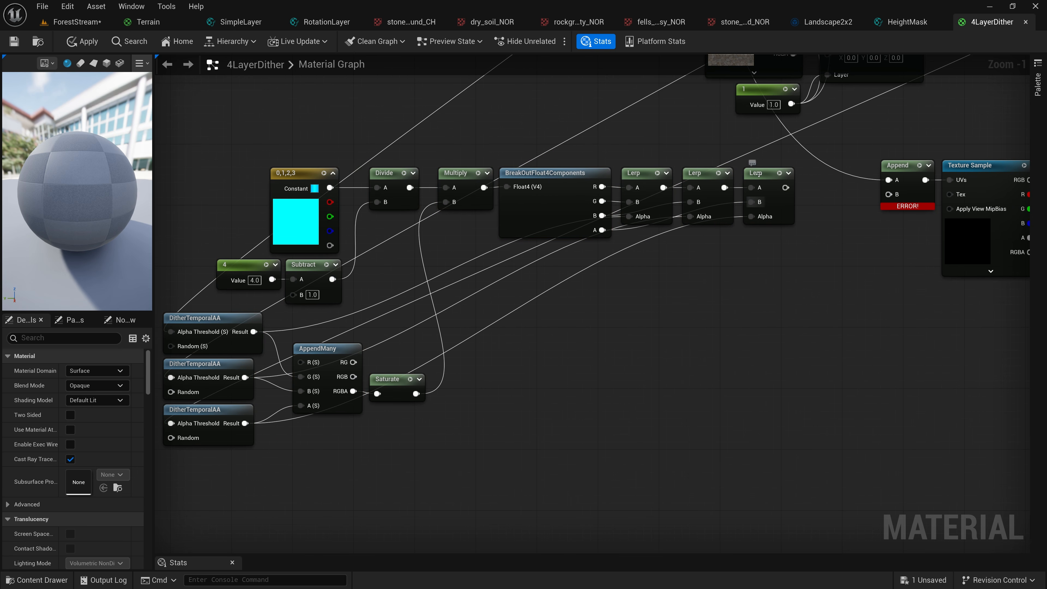
Multiply the last Lerp's output by the Subtract result and feed the product into input B of the UV Append node
click(759, 174)
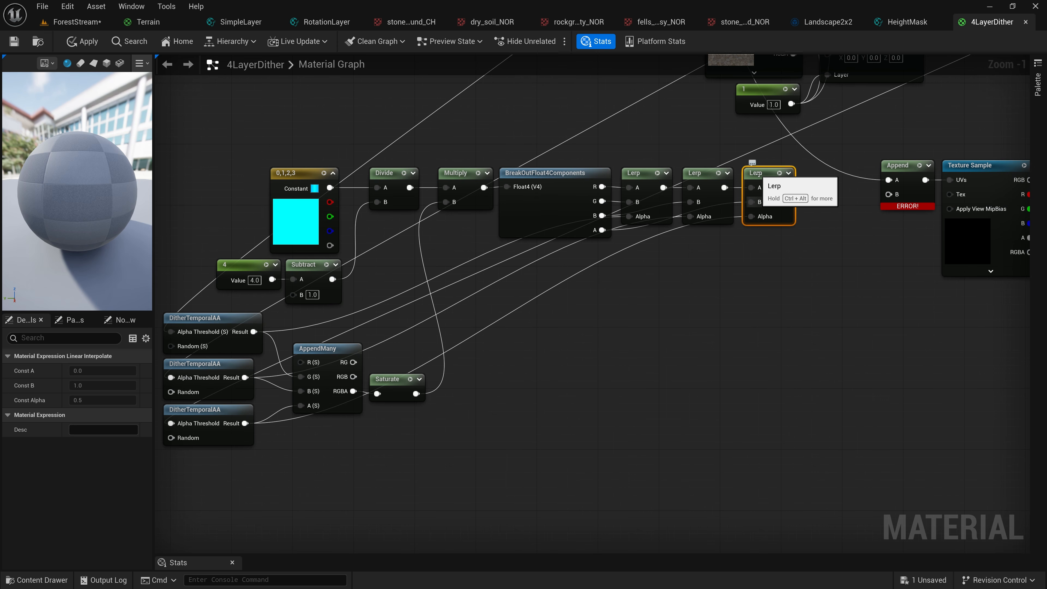
drag(784, 188, 801, 259)
text(mul)
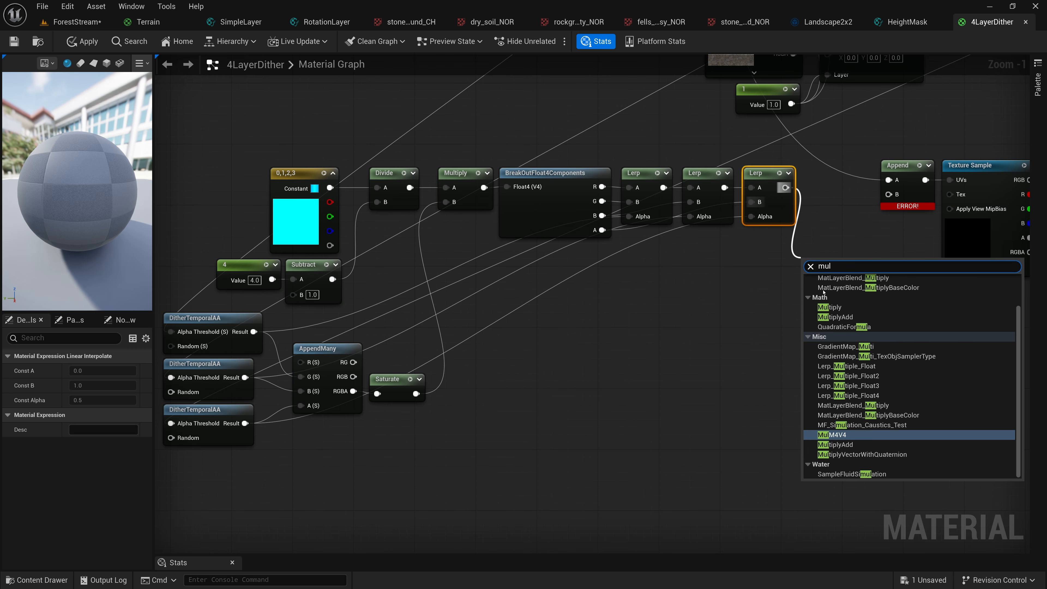
click(830, 308)
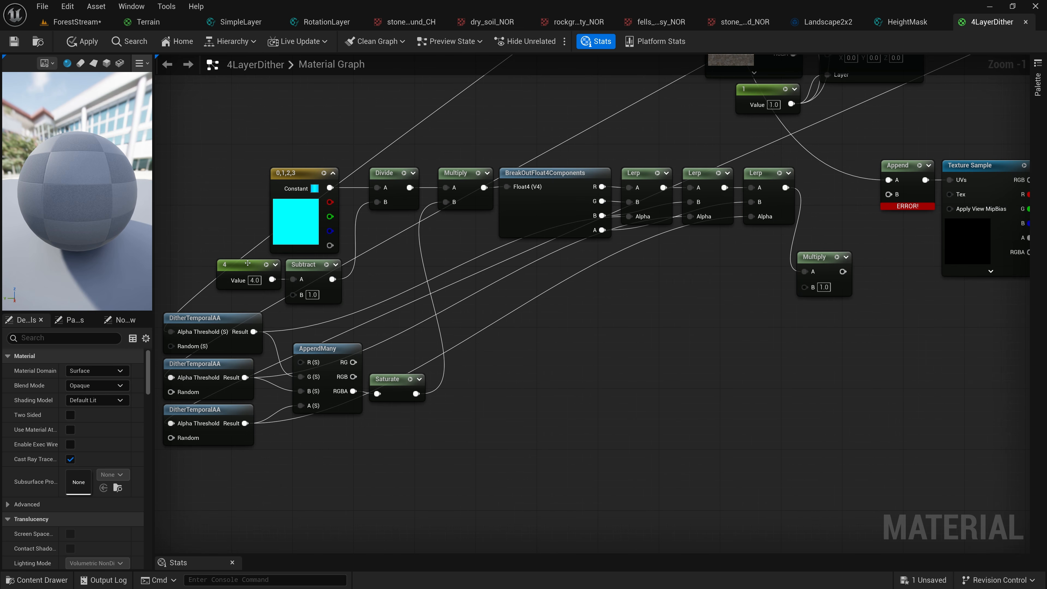
drag(332, 279, 807, 250)
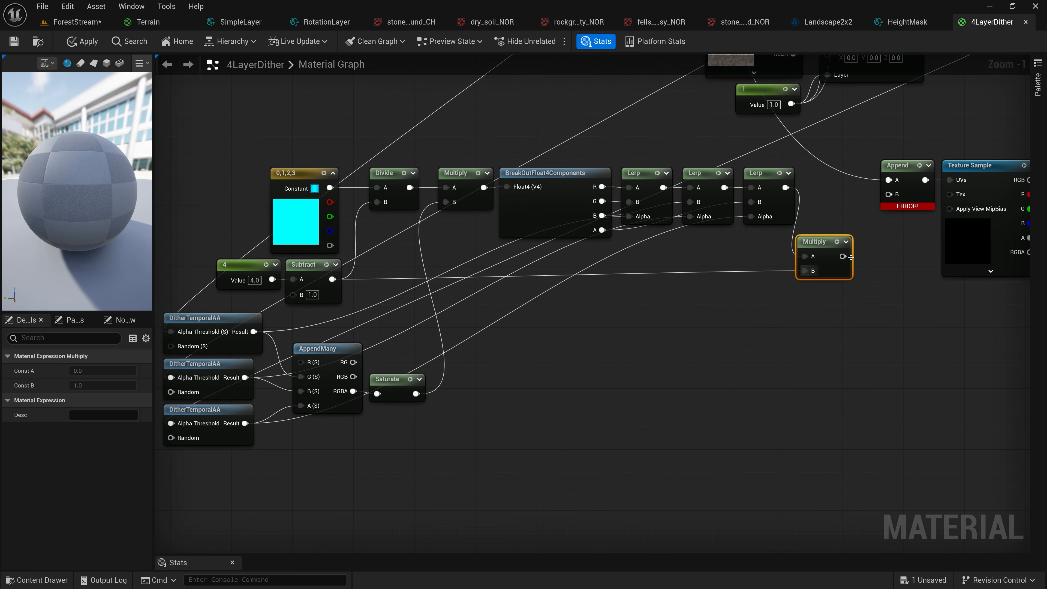
drag(843, 256, 889, 196)
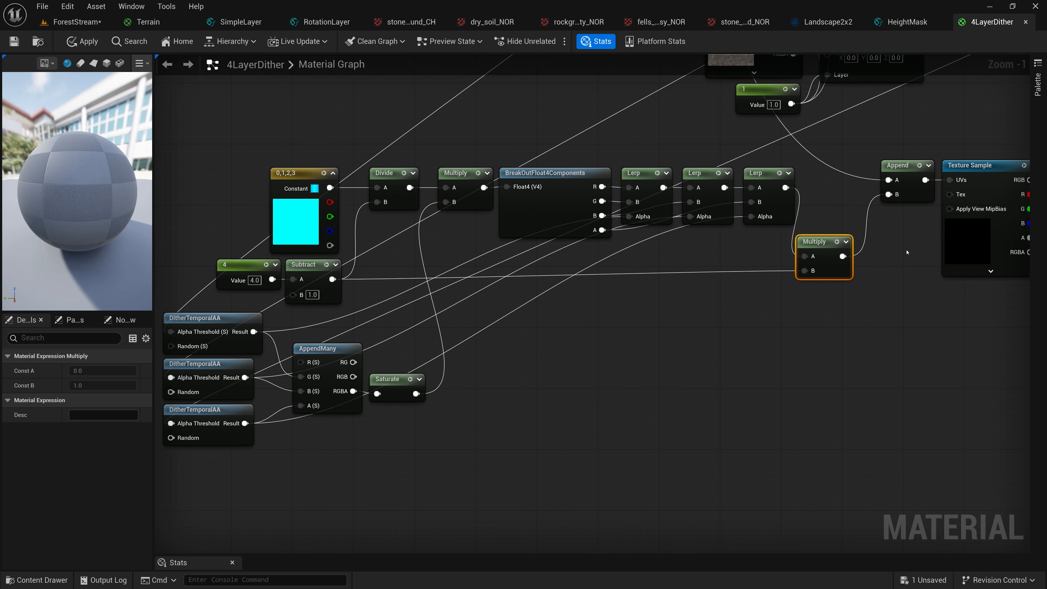
Examine the complete material graph, highlighting the index-building nodes that feed the array Texture Sample, and its outputs to the normal-building nodes
right_drag(905, 252, 671, 281)
scroll(641, 309, down, 3)
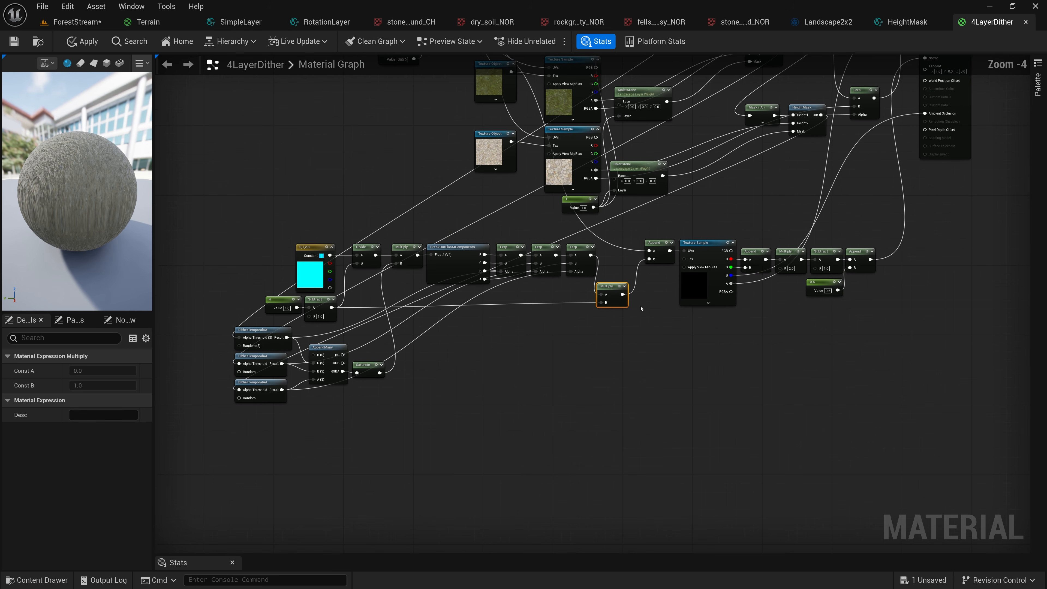
right_drag(641, 308, 641, 443)
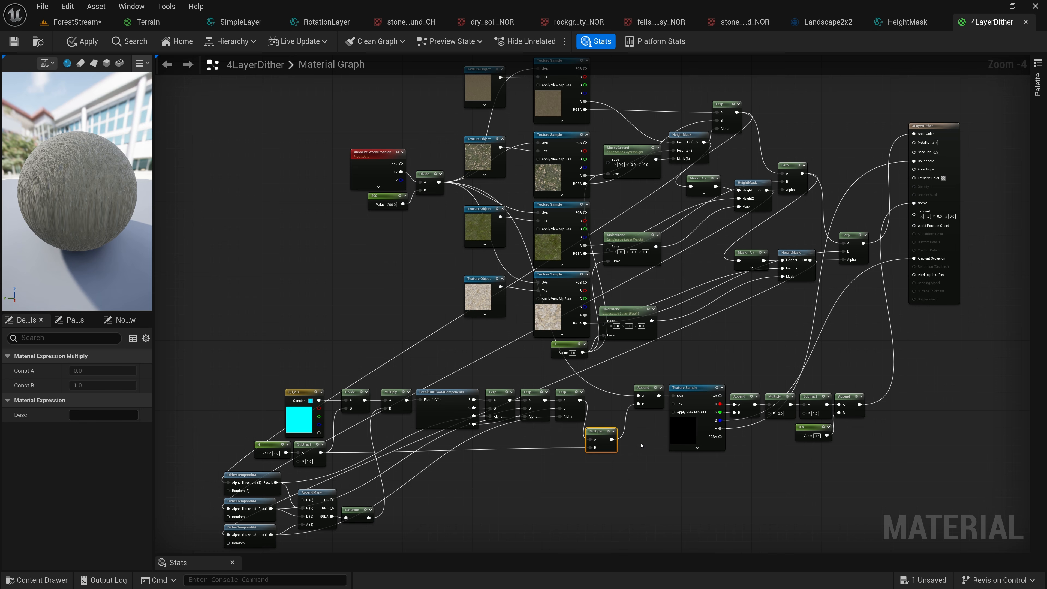
click(686, 388)
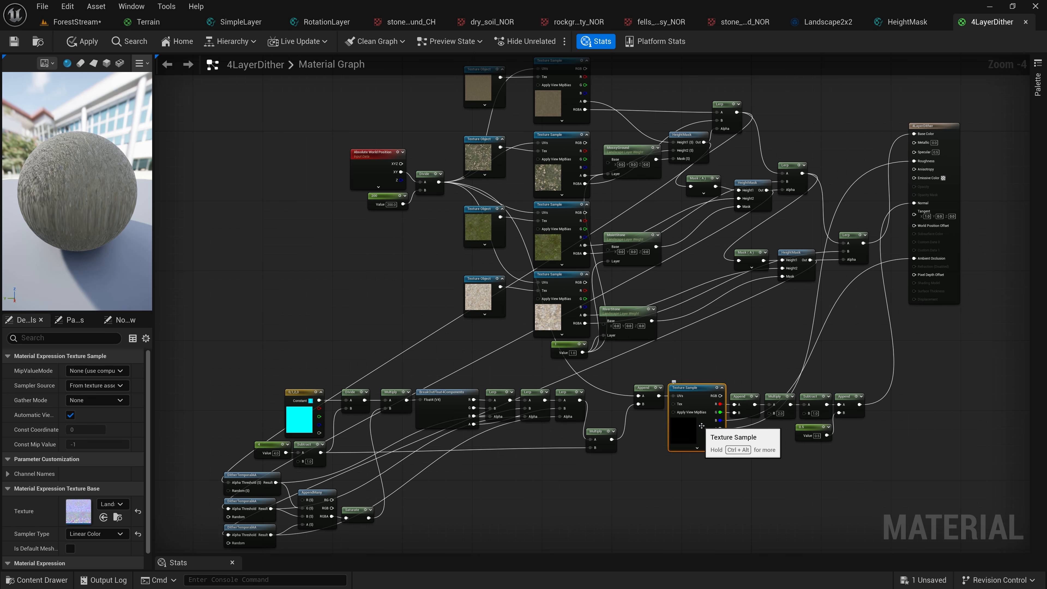
drag(226, 355, 665, 521)
click(222, 388)
drag(222, 388, 659, 536)
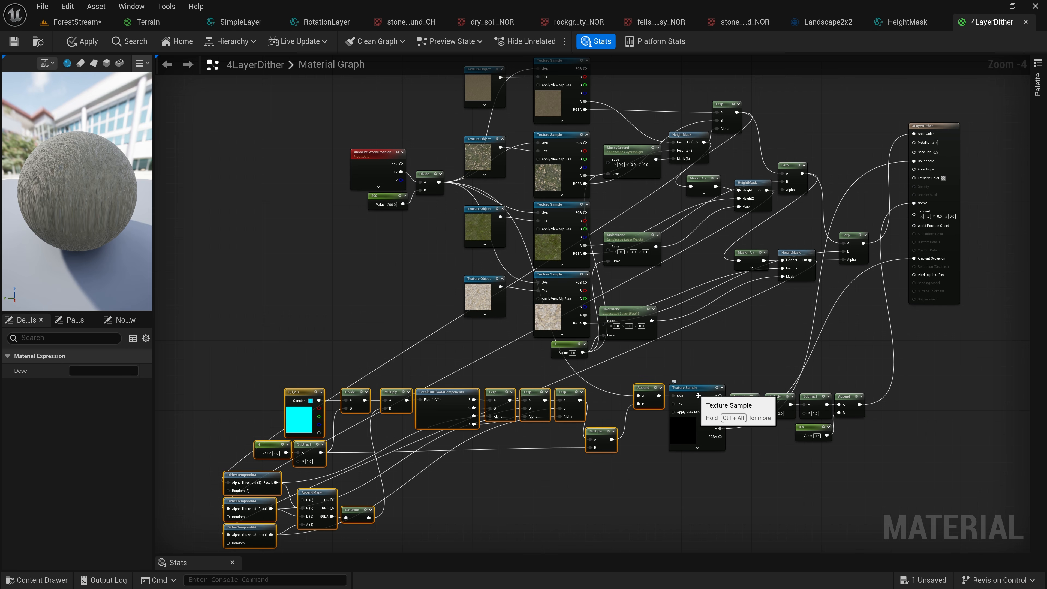
scroll(709, 430, up, 3)
right_drag(764, 326, 558, 215)
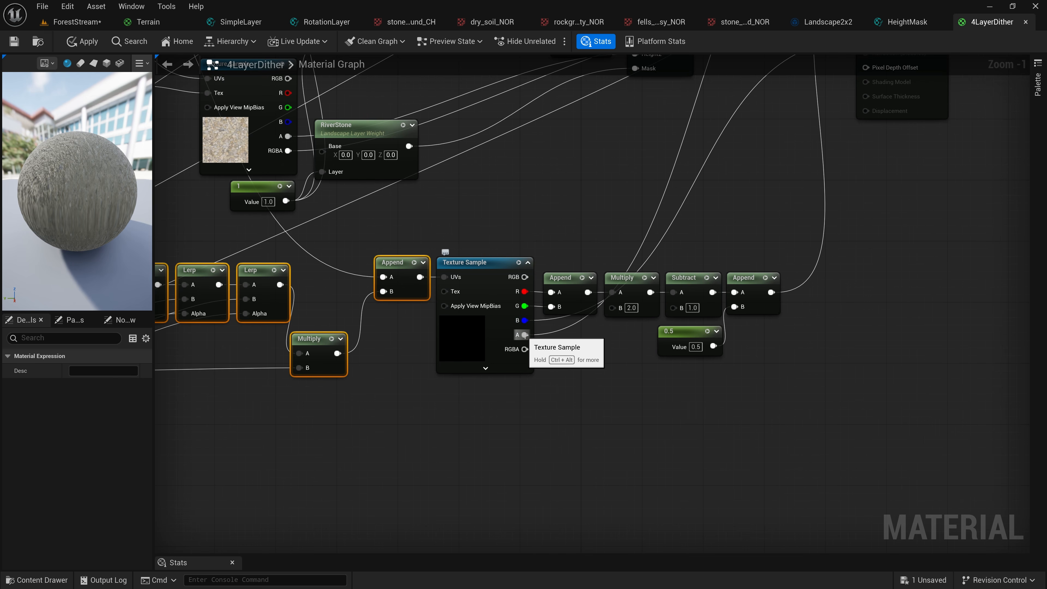
Review how the array Texture Sample's outputs and the height-masked Lerp chain reach the 4LayerDither material outputs
right_drag(568, 207, 557, 262)
scroll(556, 262, down, 2)
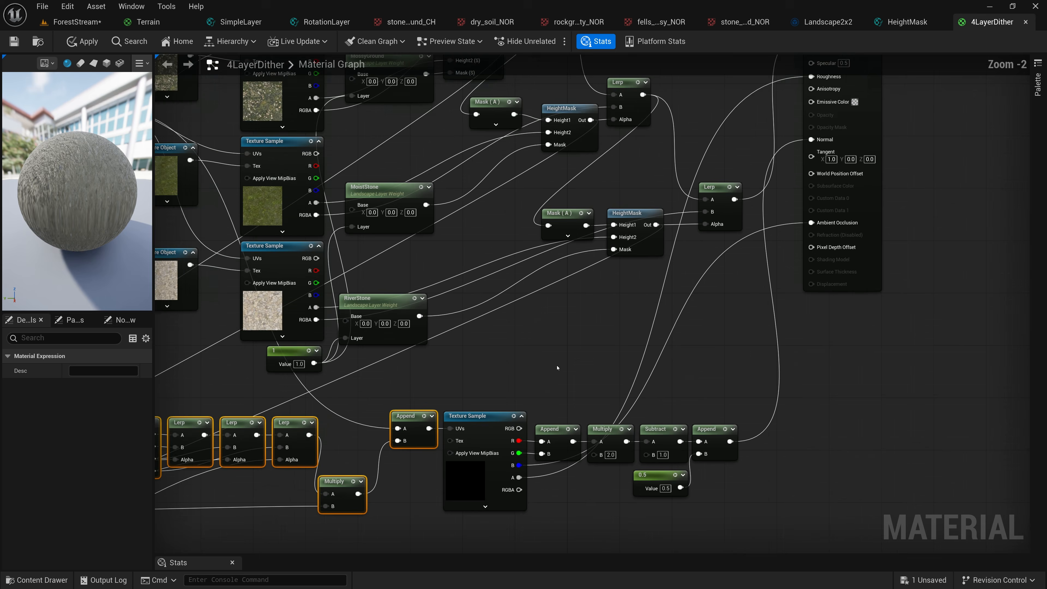
right_drag(890, 256, 1010, 286)
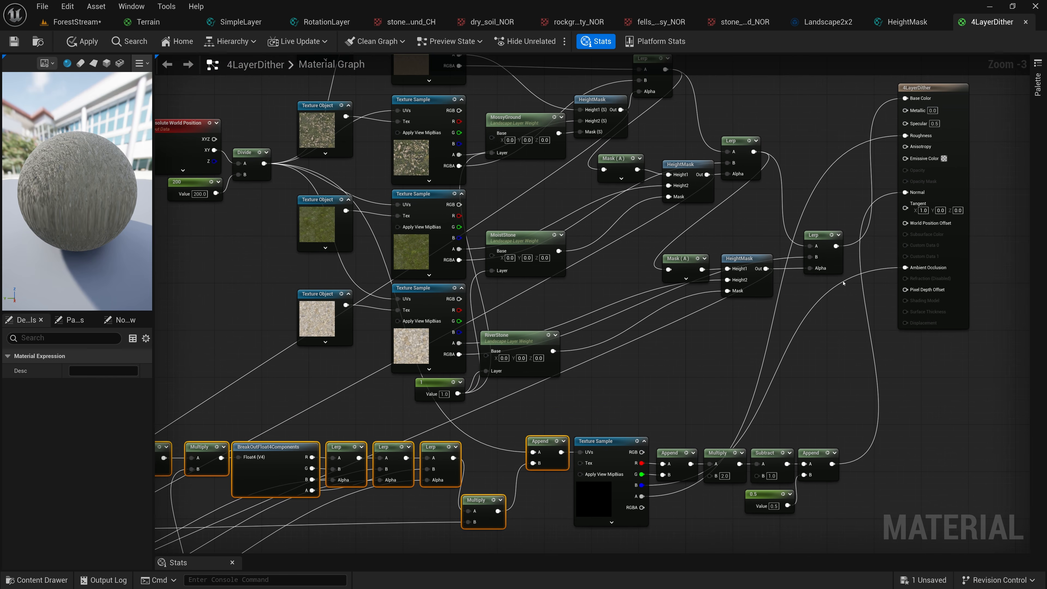
scroll(699, 287, down, 2)
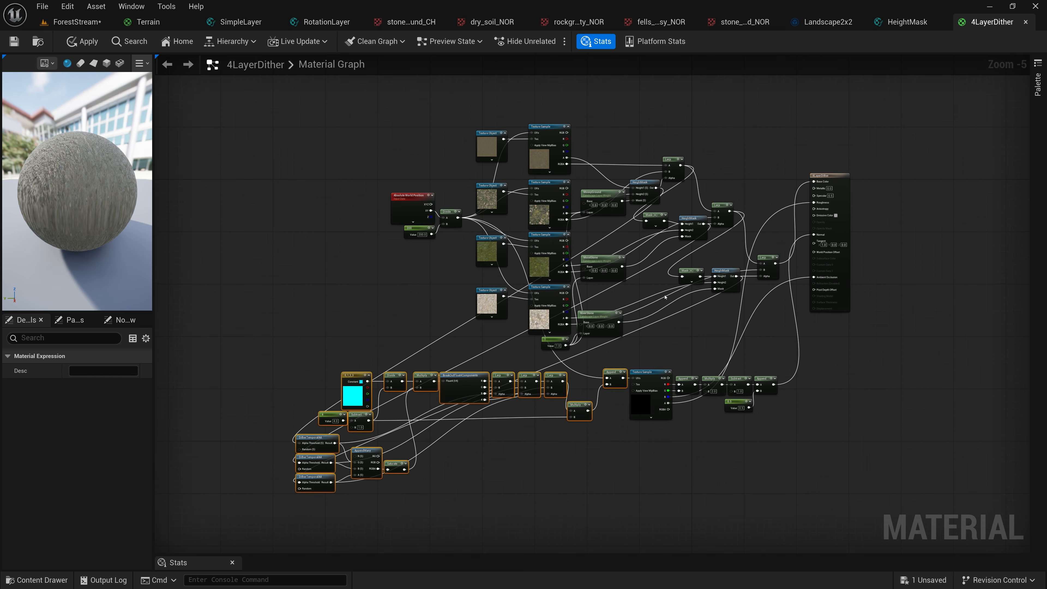
scroll(712, 299, up, 1)
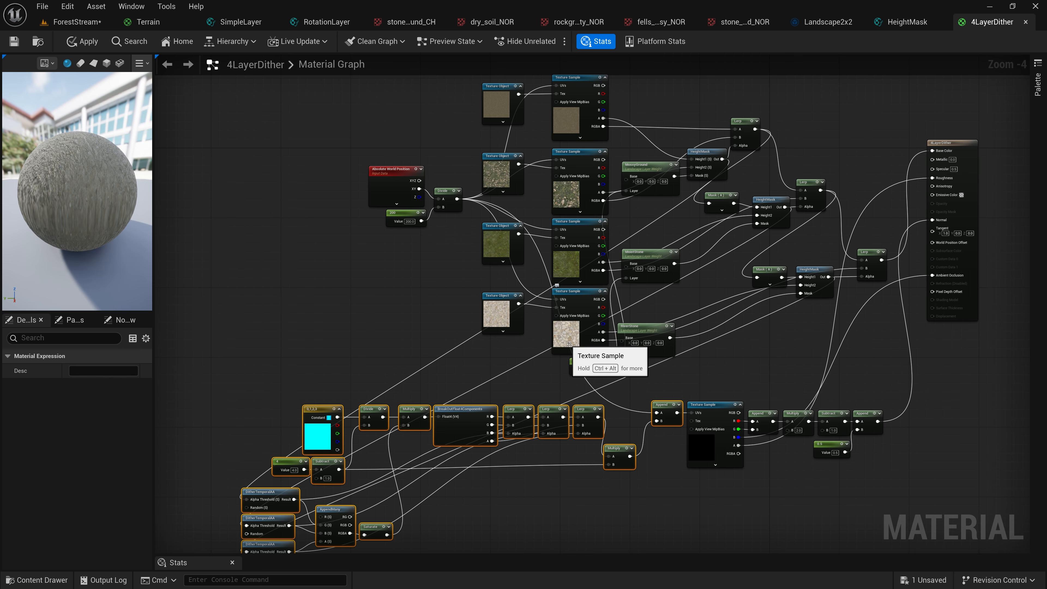
click(706, 404)
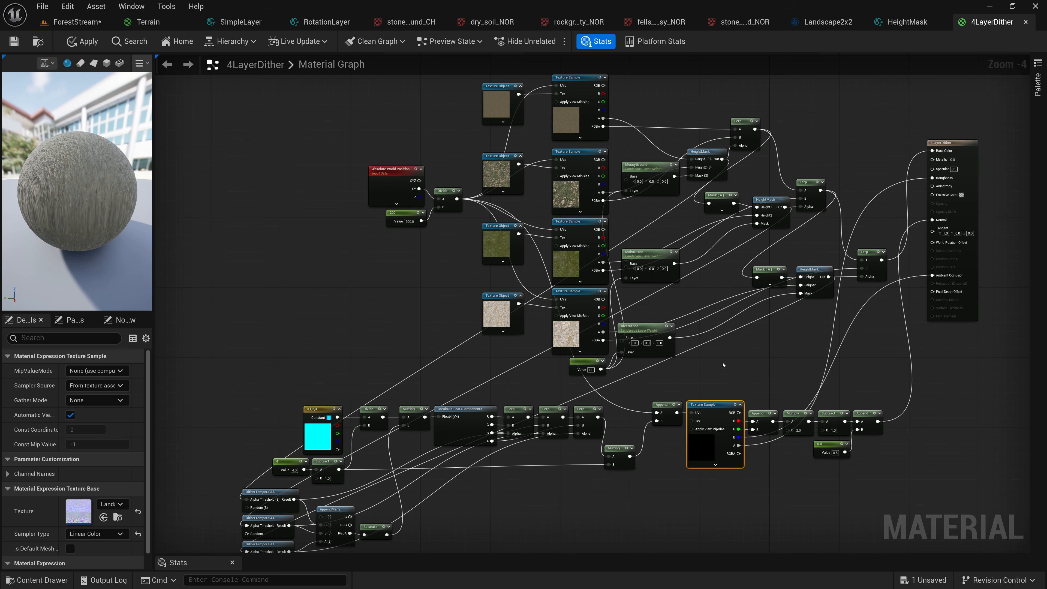
Apply and save the 4LayerDither material, and return to the ForestStream level
key(ctrl+s)
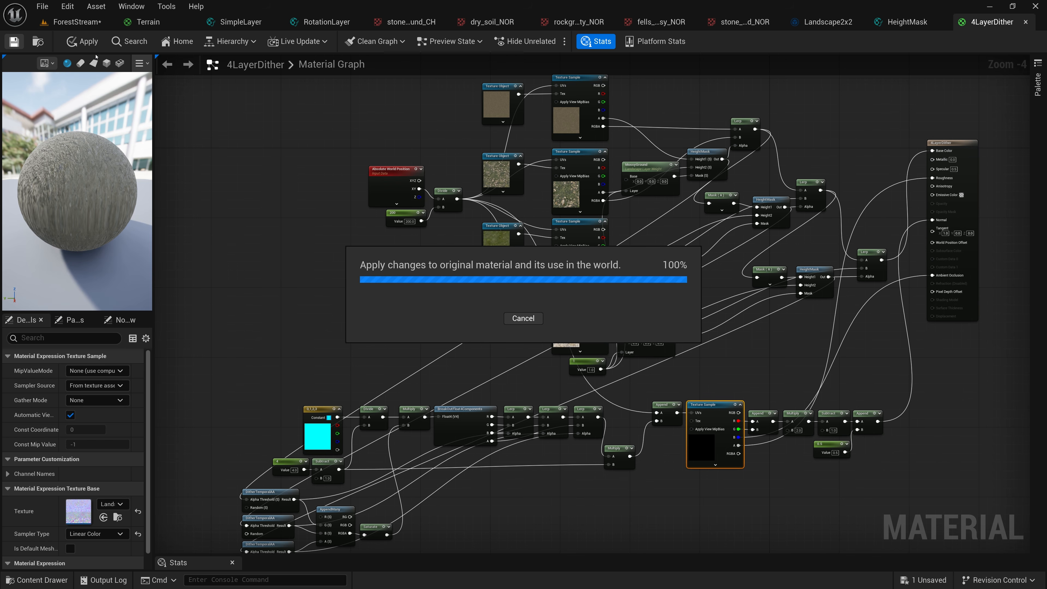
click(79, 22)
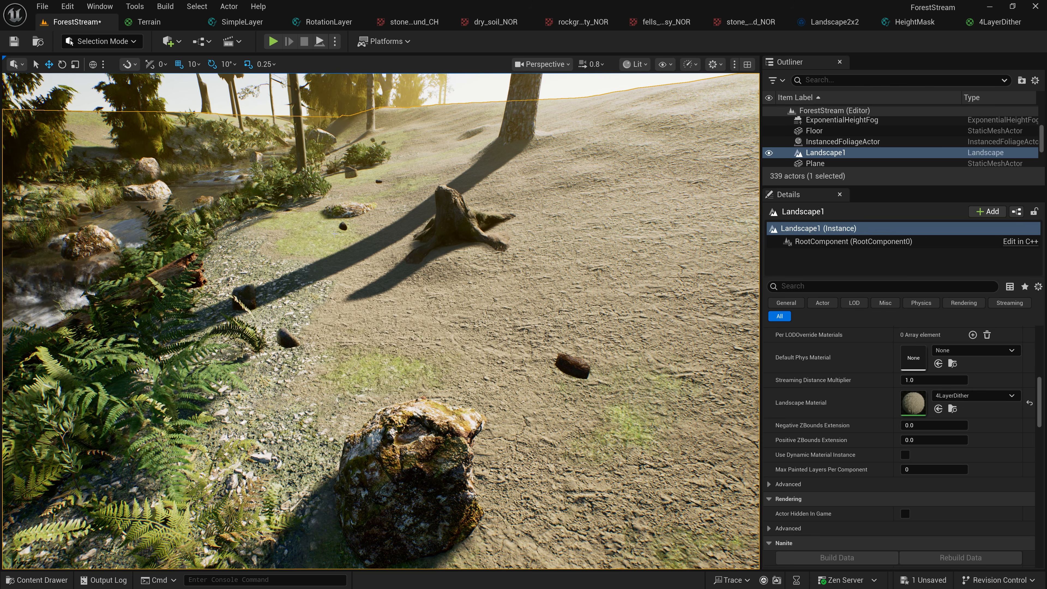
Inspect the dithered blending of soil, grass and river stones on the landscape along the stream bank and hillside
right_drag(377, 271, 441, 278)
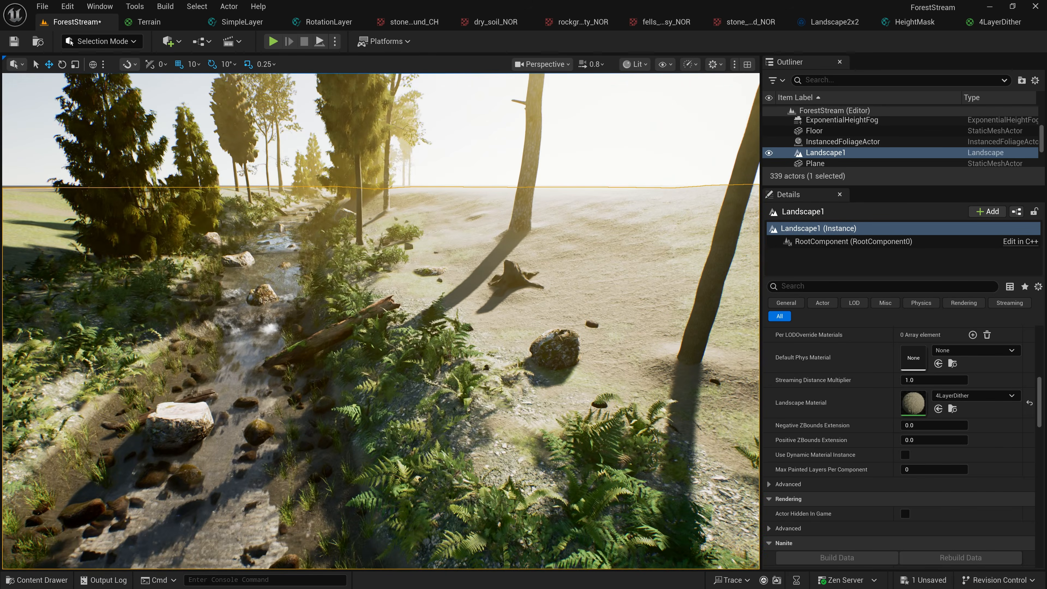
key(w)
right_drag(381, 321, 418, 272)
key(s)
key(d)
key(s)
key(w)
key(s)
key(d)
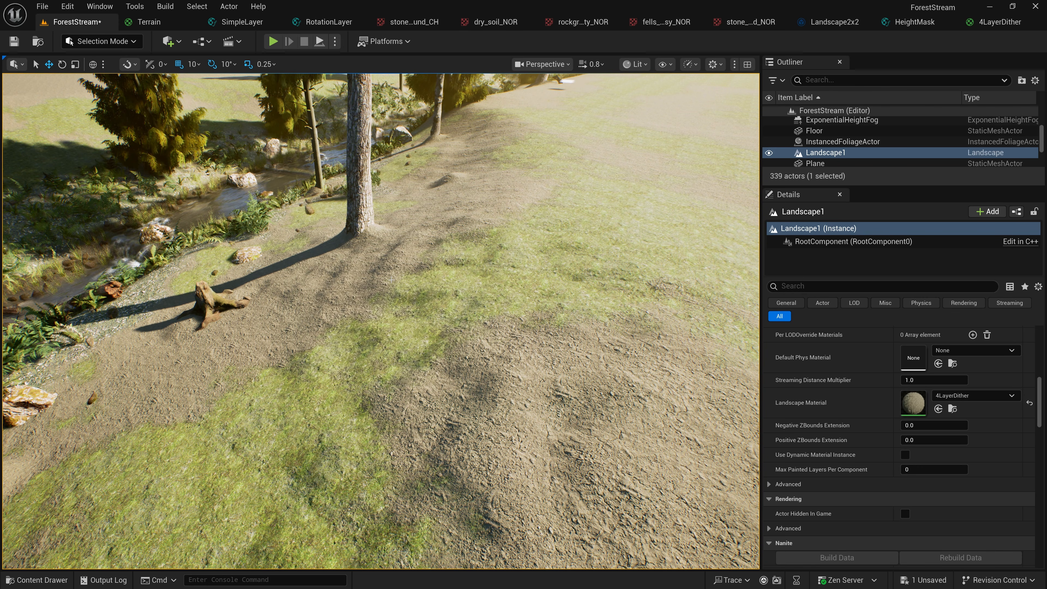
right_drag(418, 272, 405, 256)
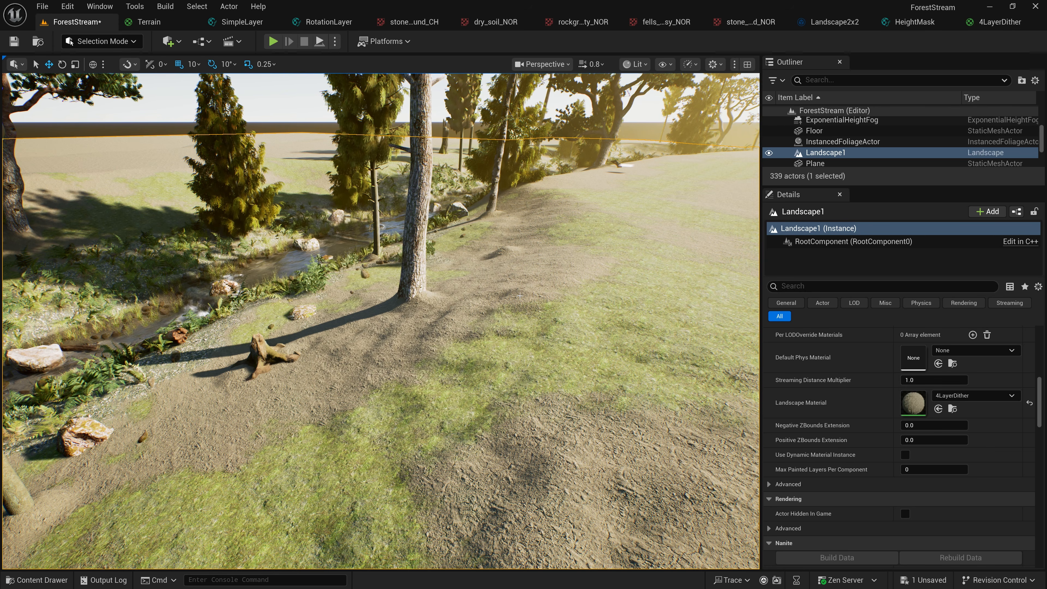
mouse_move(536, 309)
right_down()
mouse_move(497, 312)
mouse_move(451, 290)
mouse_move(405, 304)
mouse_move(377, 332)
mouse_move(365, 335)
mouse_move(359, 318)
mouse_move(359, 309)
mouse_move(393, 321)
mouse_move(524, 325)
mouse_move(537, 288)
right_up()
key(a)
key(w)
key(a)
key(s)
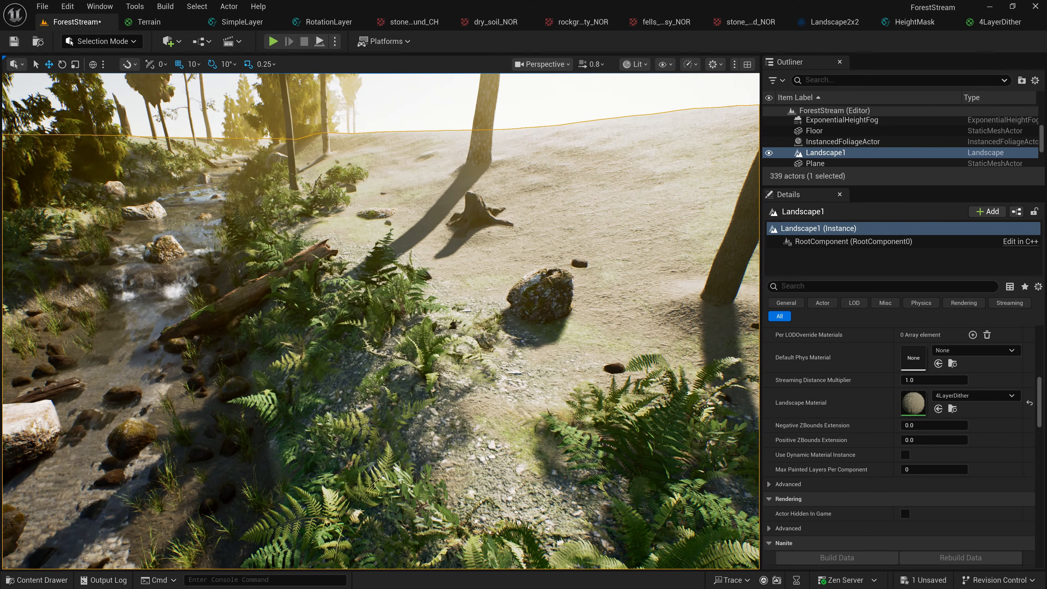